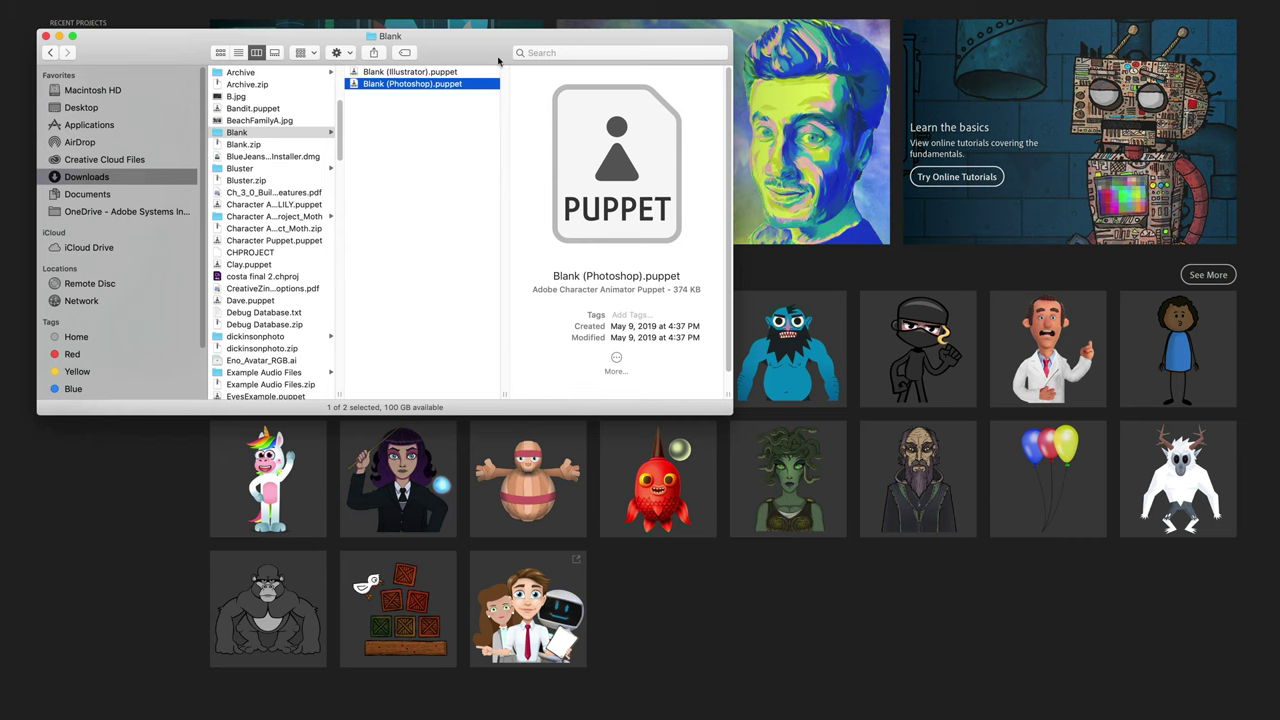
- Review the Illustrator and Photoshop versions of the Blank puppet in the downloads folder and close the file window
drag(498, 61, 662, 220)
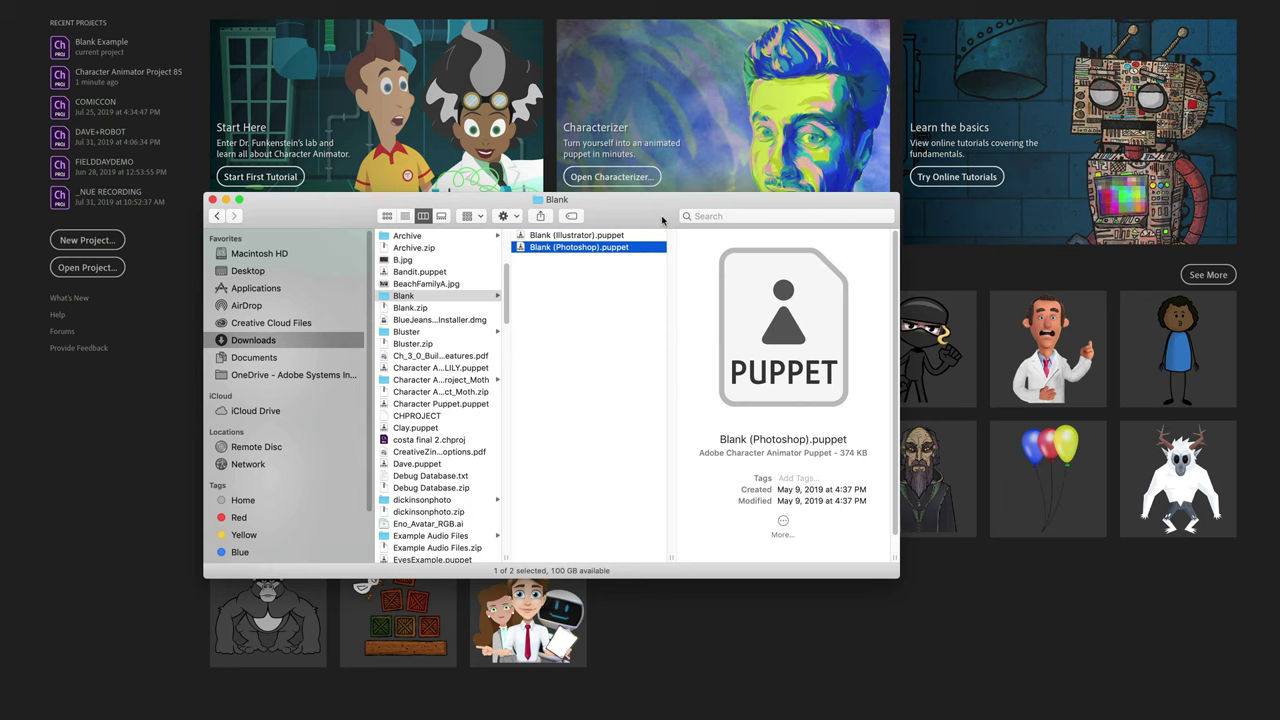
click(627, 235)
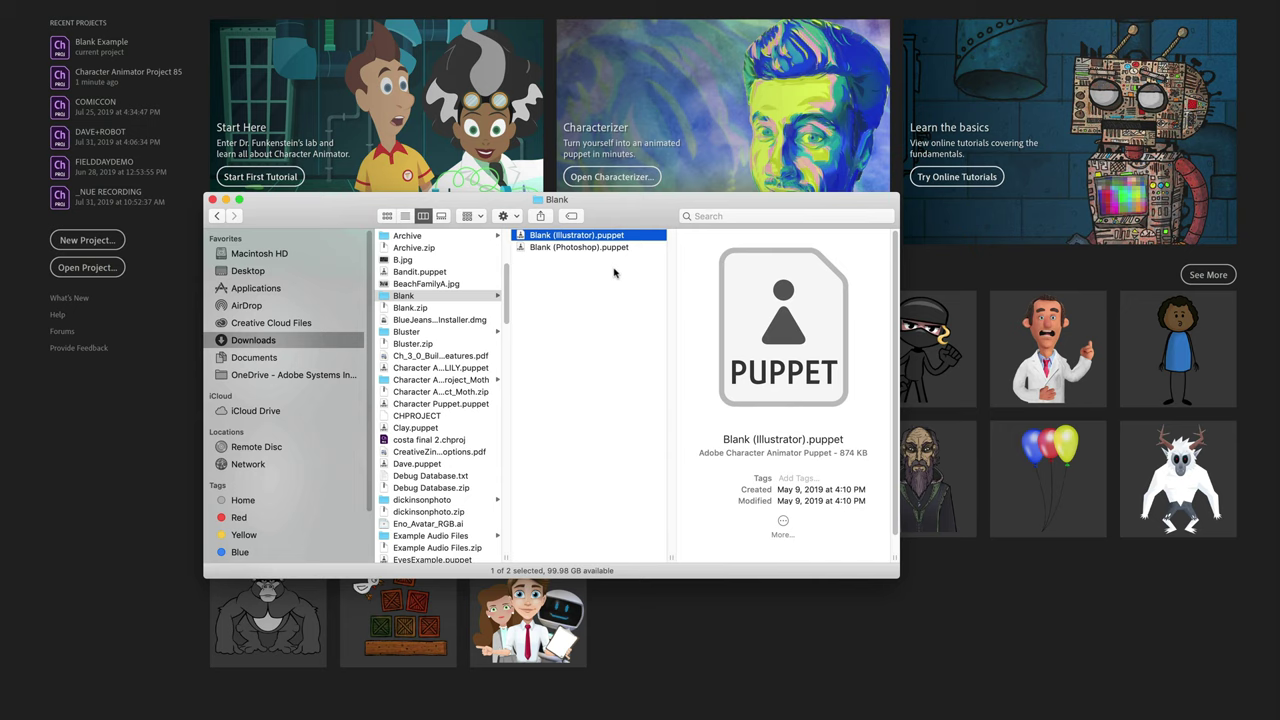
click(606, 248)
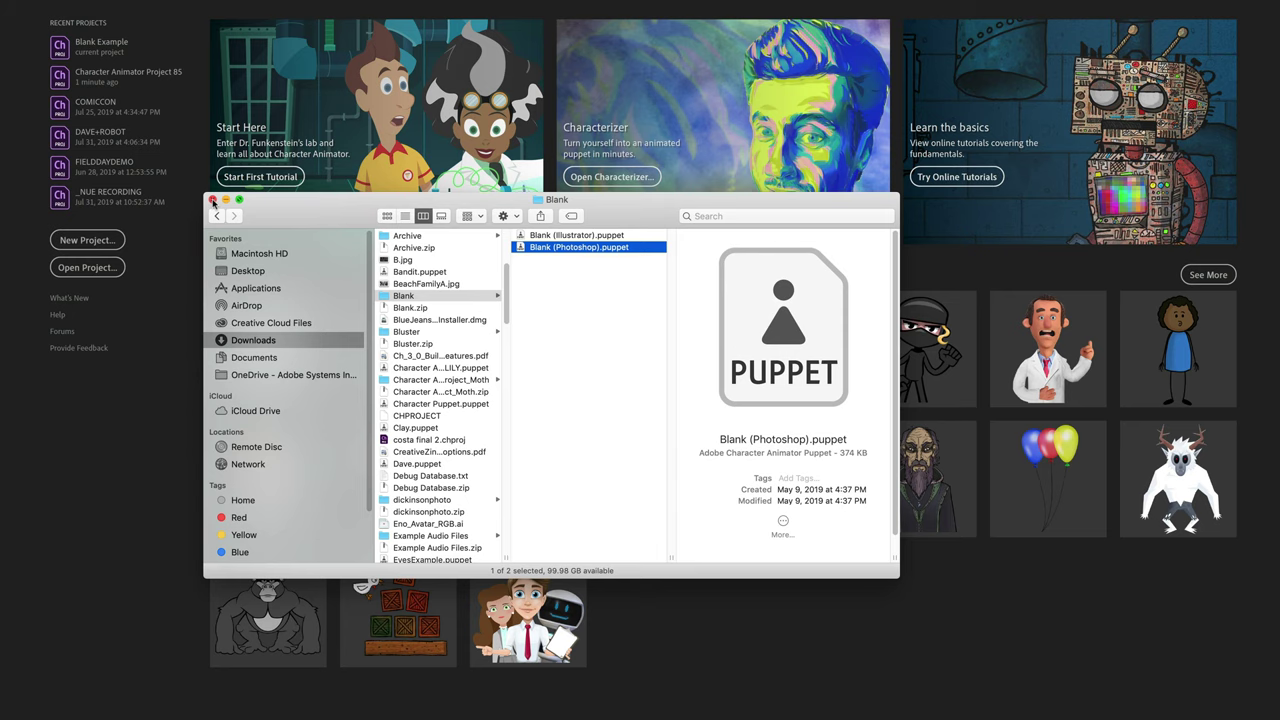
click(212, 200)
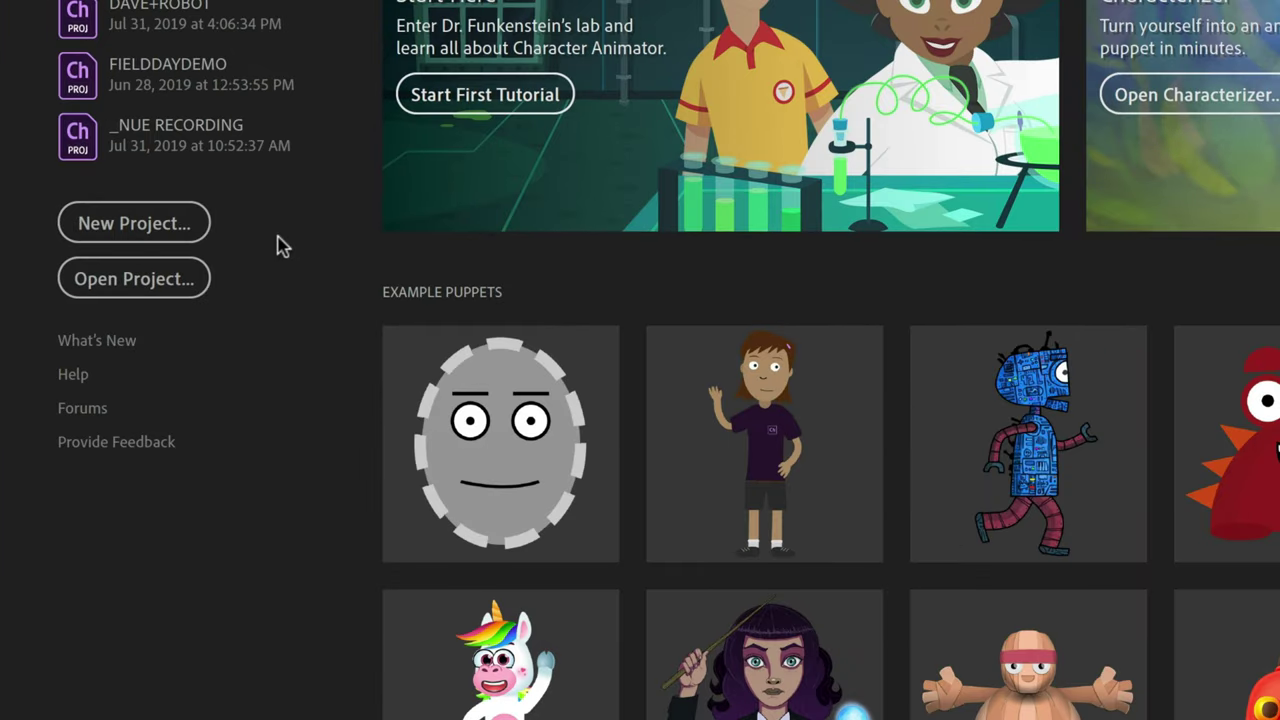
- Create a new project named Tutorial Example in the Character Animator folder
click(195, 222)
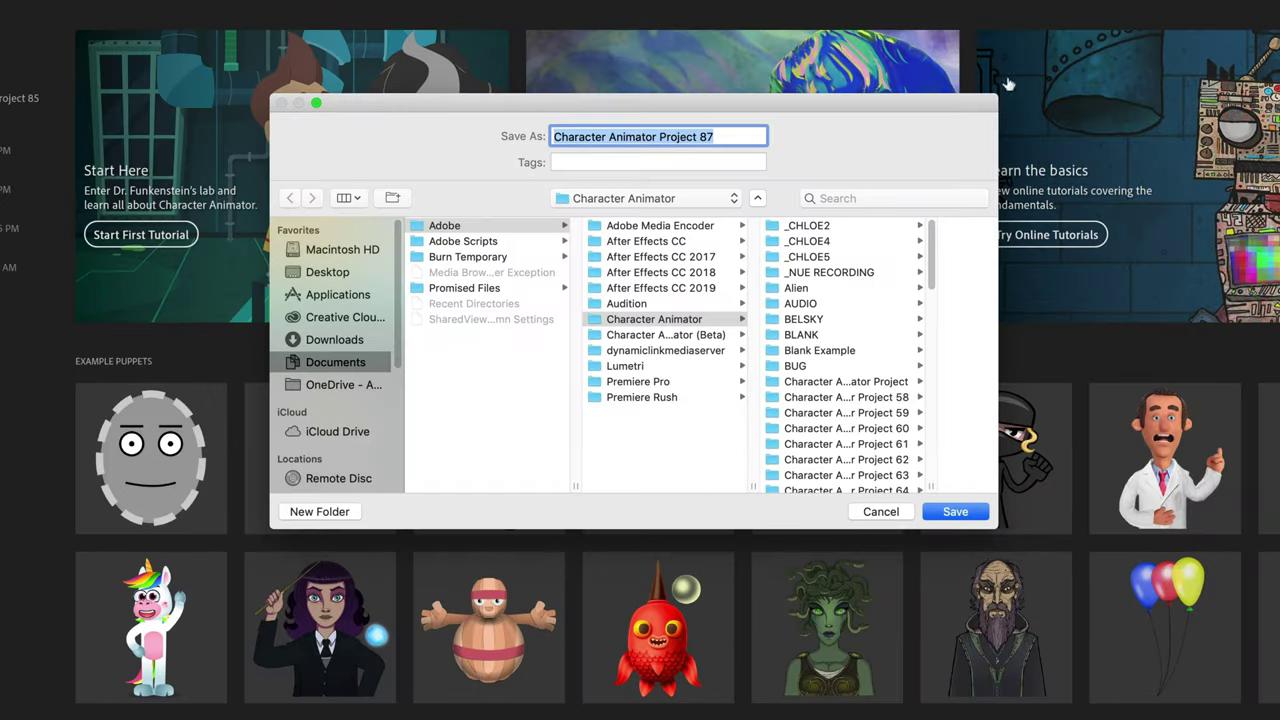
drag(876, 100, 801, 101)
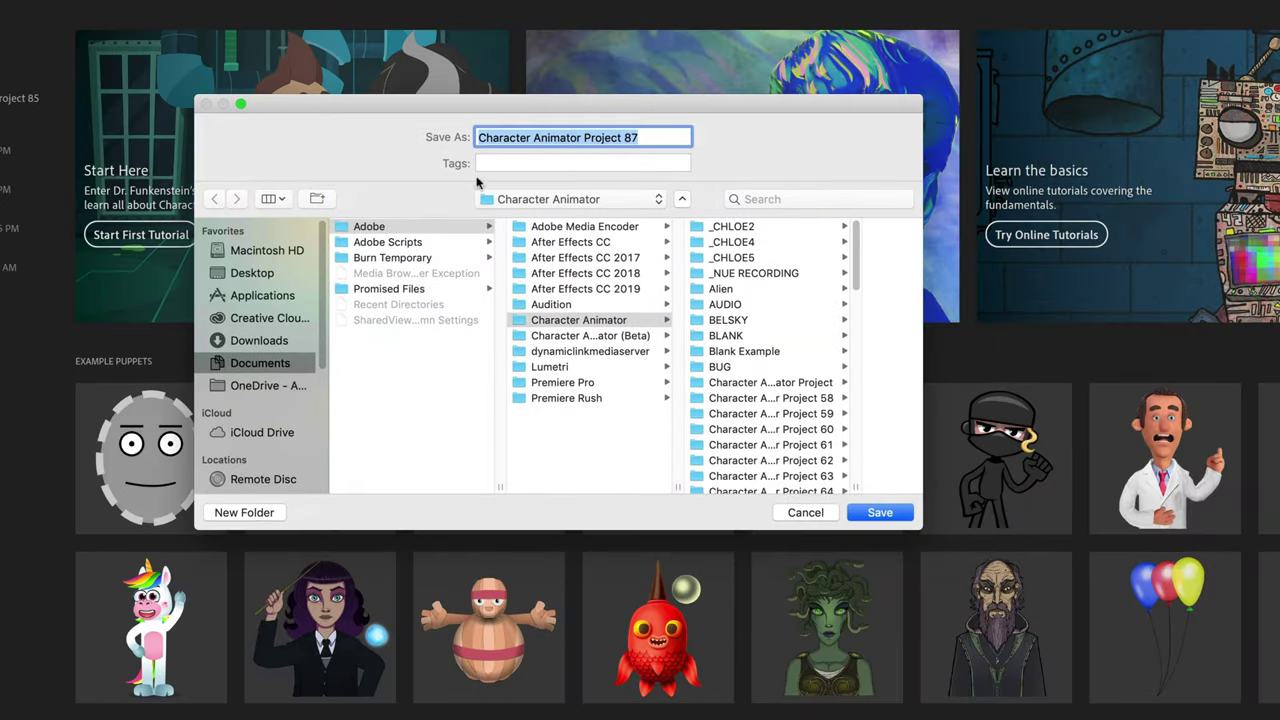
drag(921, 528, 1094, 648)
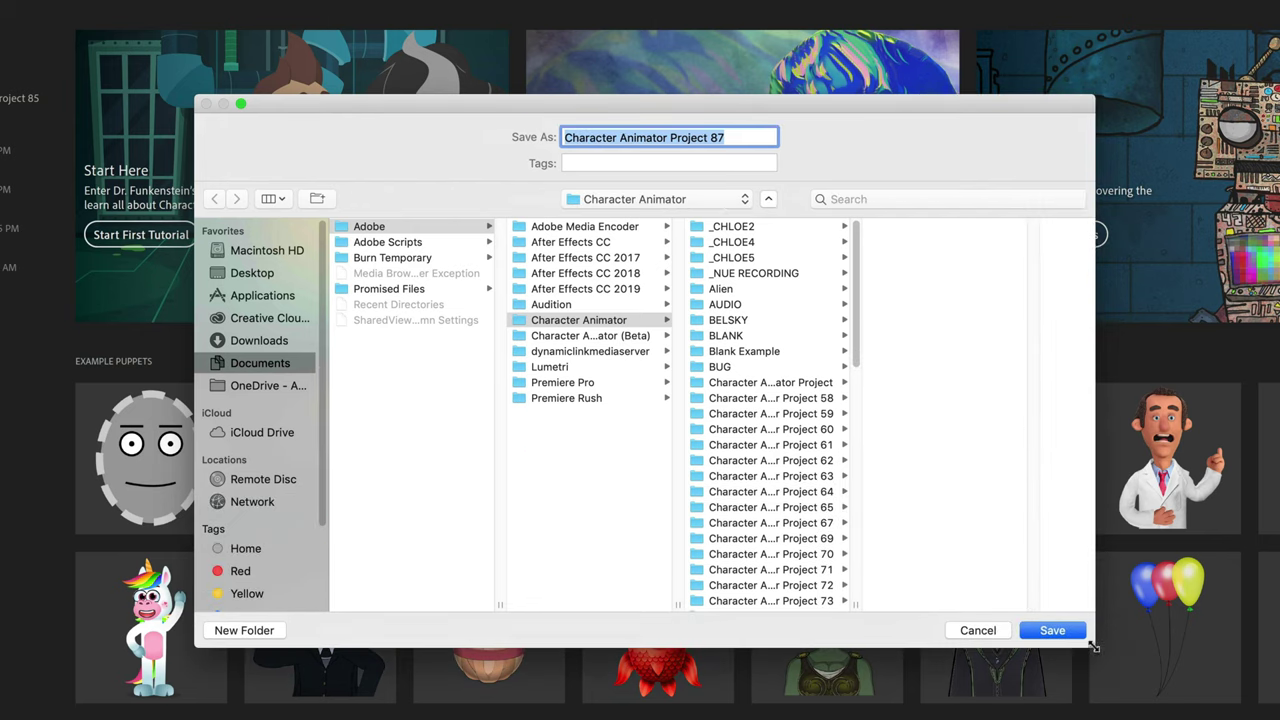
click(736, 138)
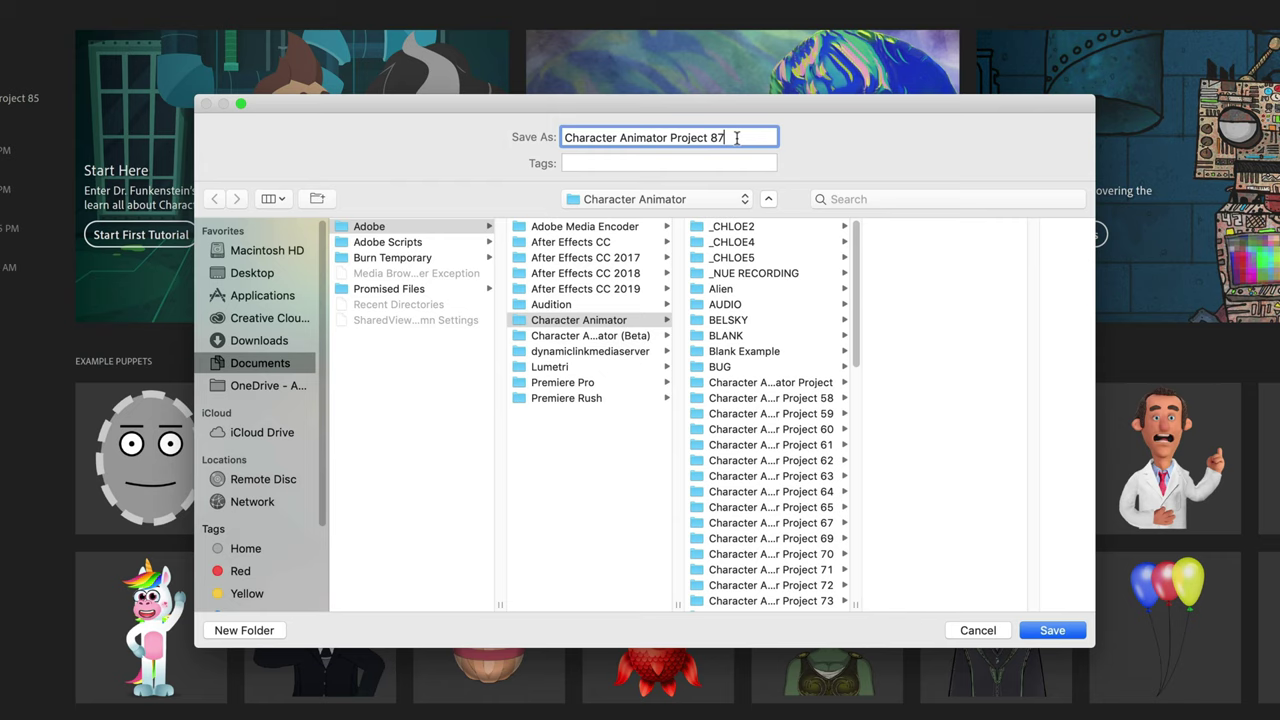
key(super+a)
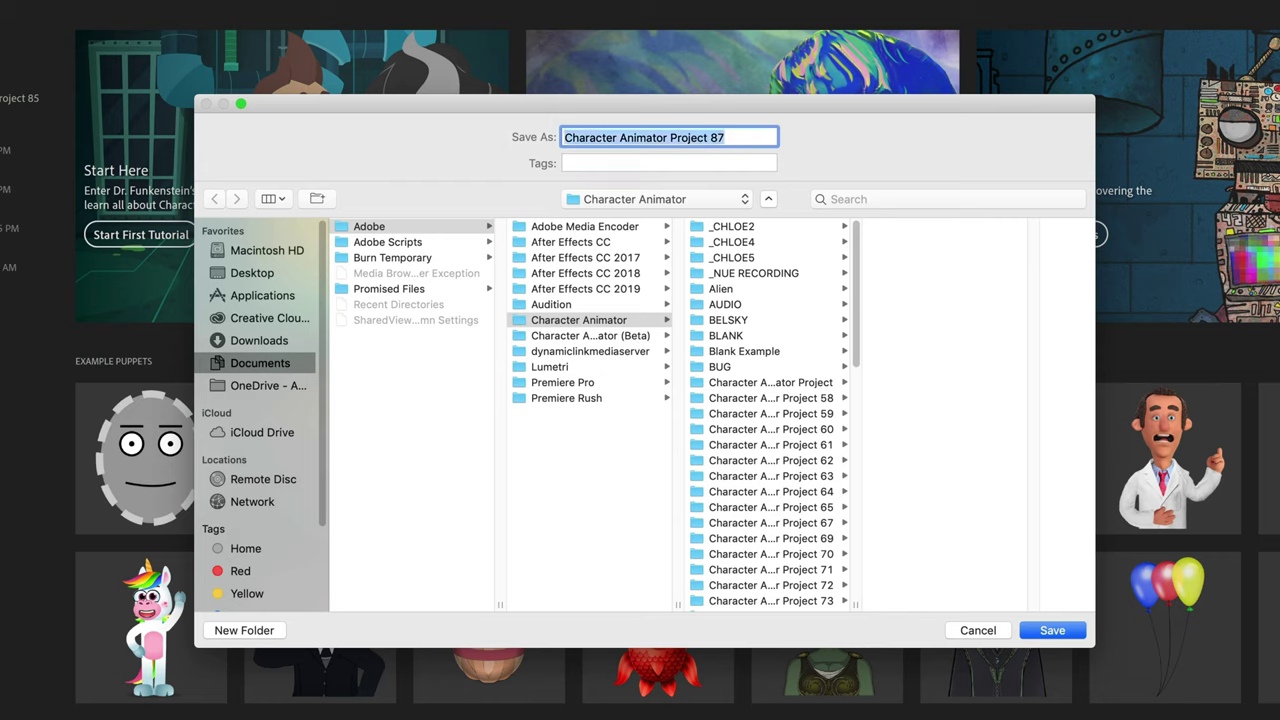
text(Tutorial Example)
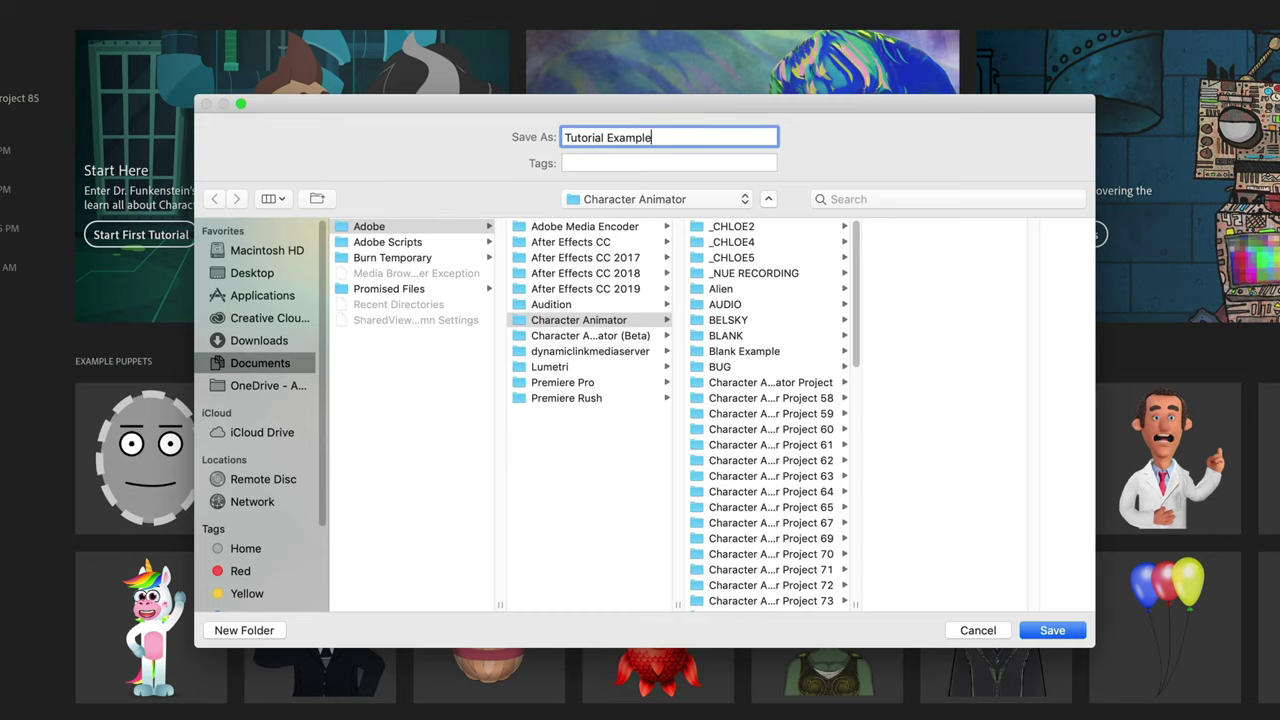
key(Return)
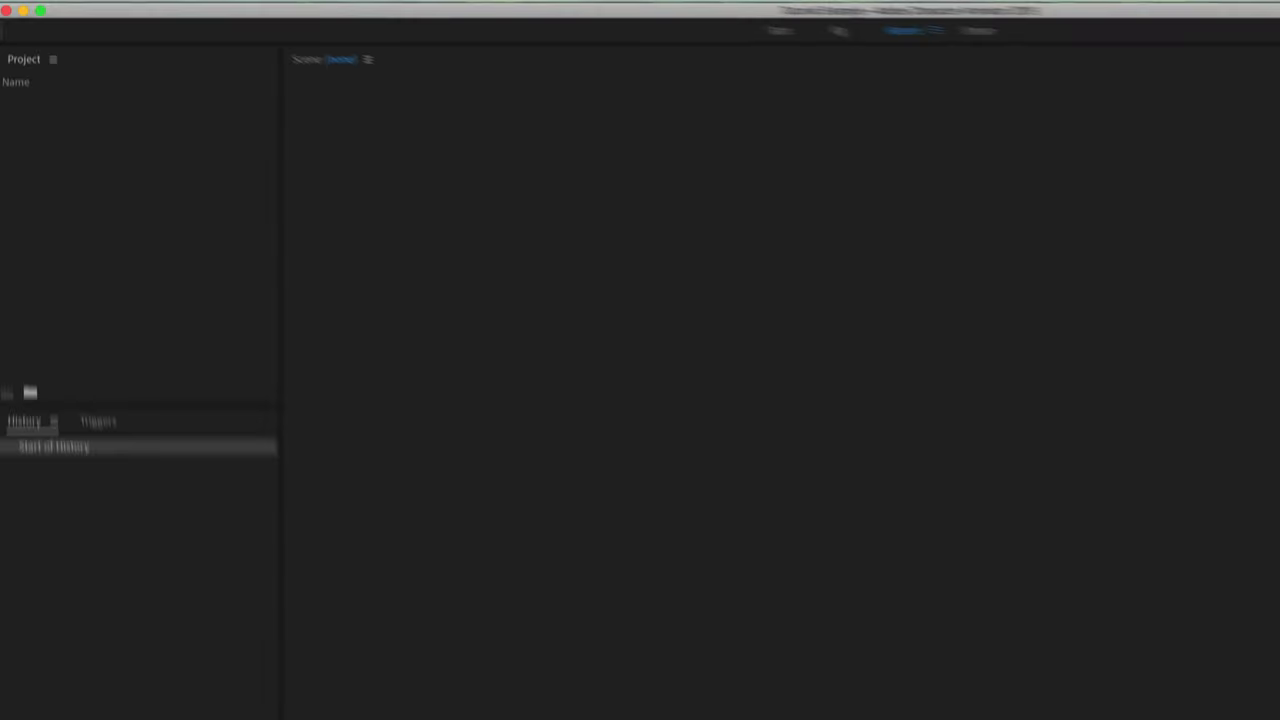
- Import Blank (Photoshop).puppet from the Blank folder into the project
click(183, 20)
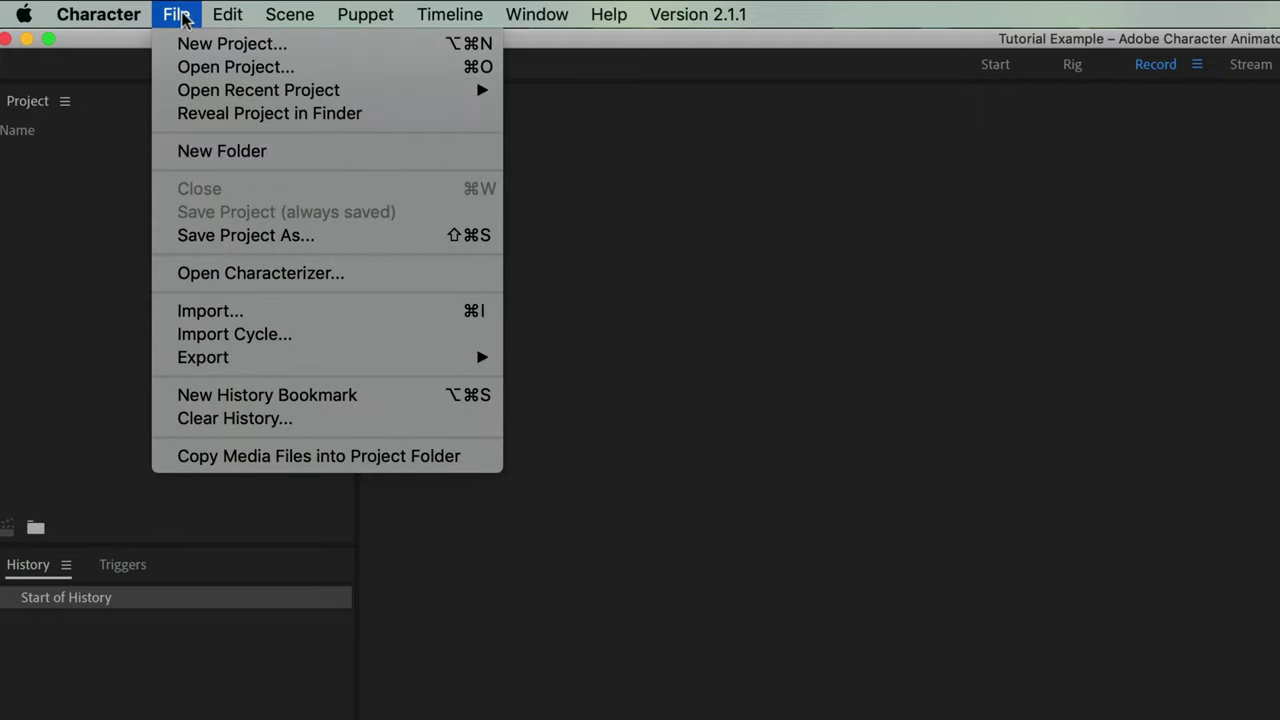
click(266, 314)
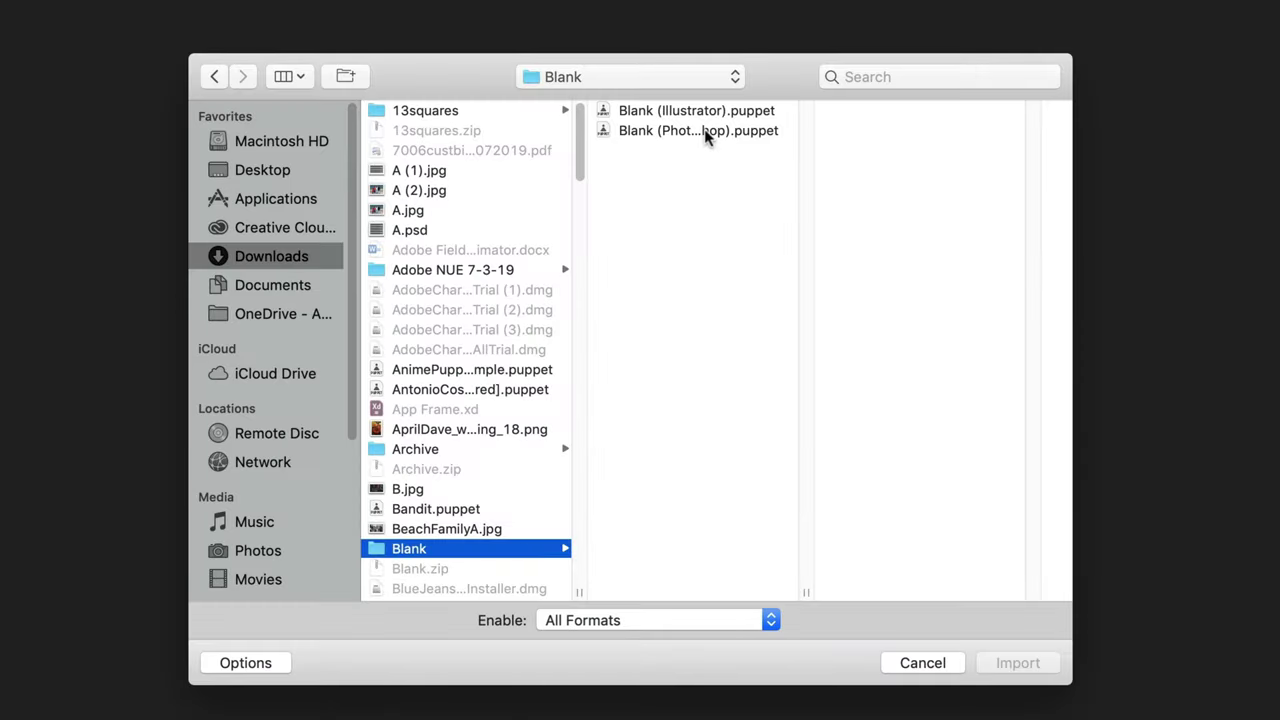
click(706, 131)
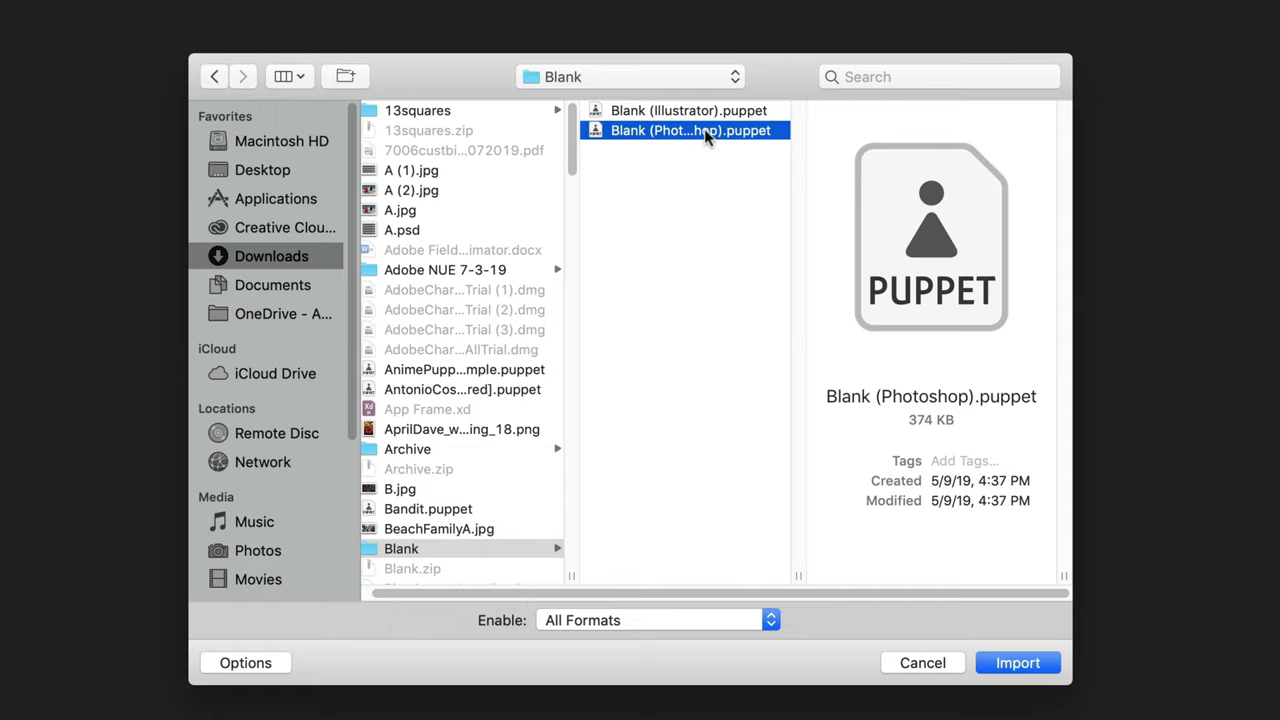
click(1022, 670)
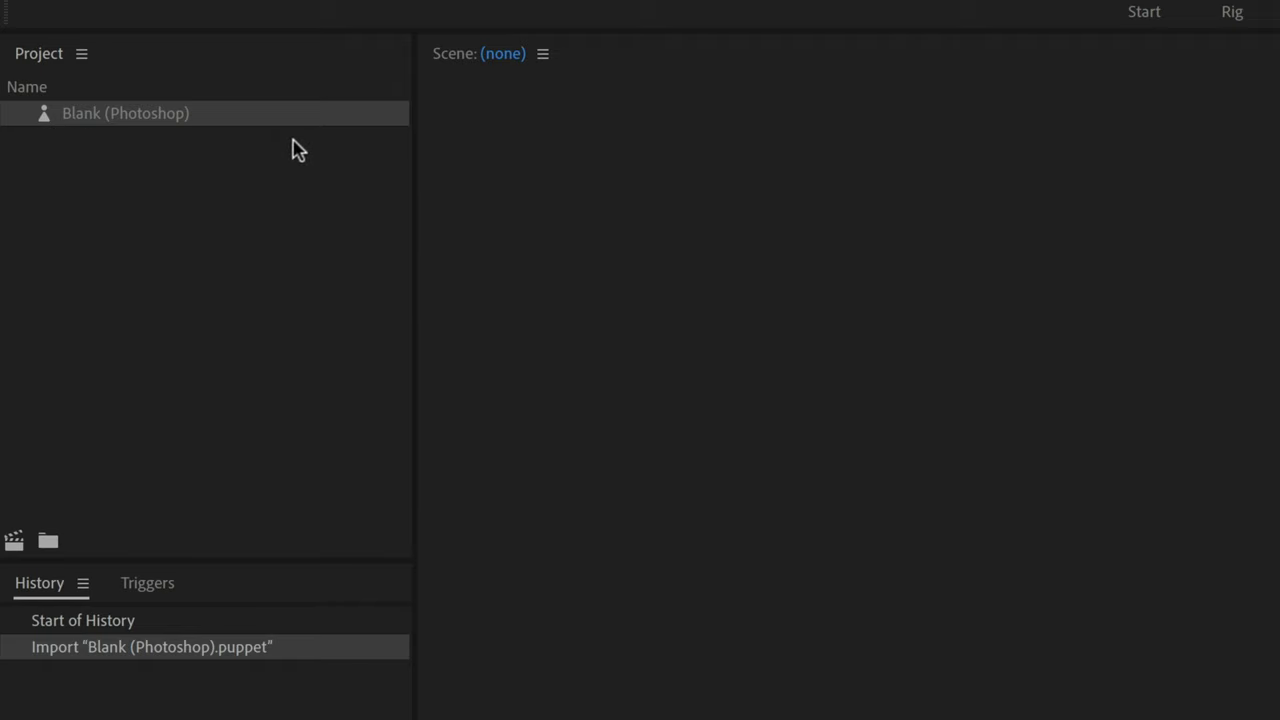
- Open the Blank (Photoshop) puppet for rigging and add it to a new scene
double_click(172, 118)
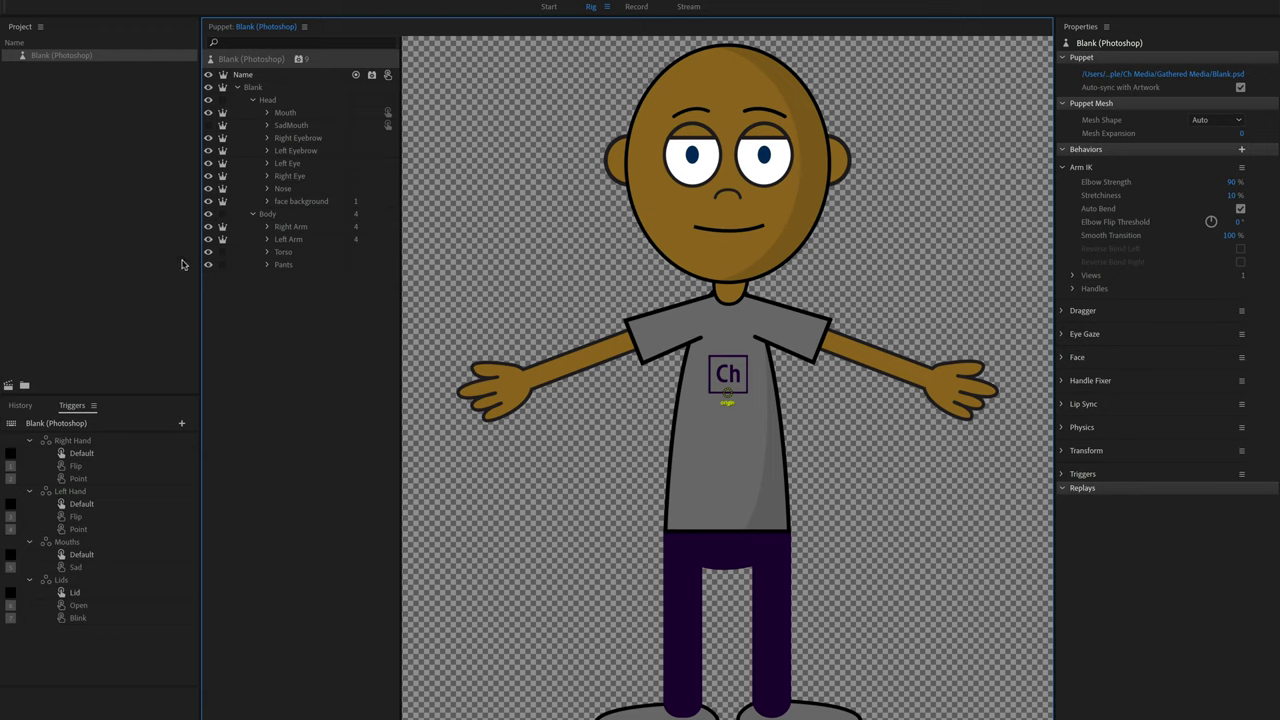
click(112, 189)
click(98, 58)
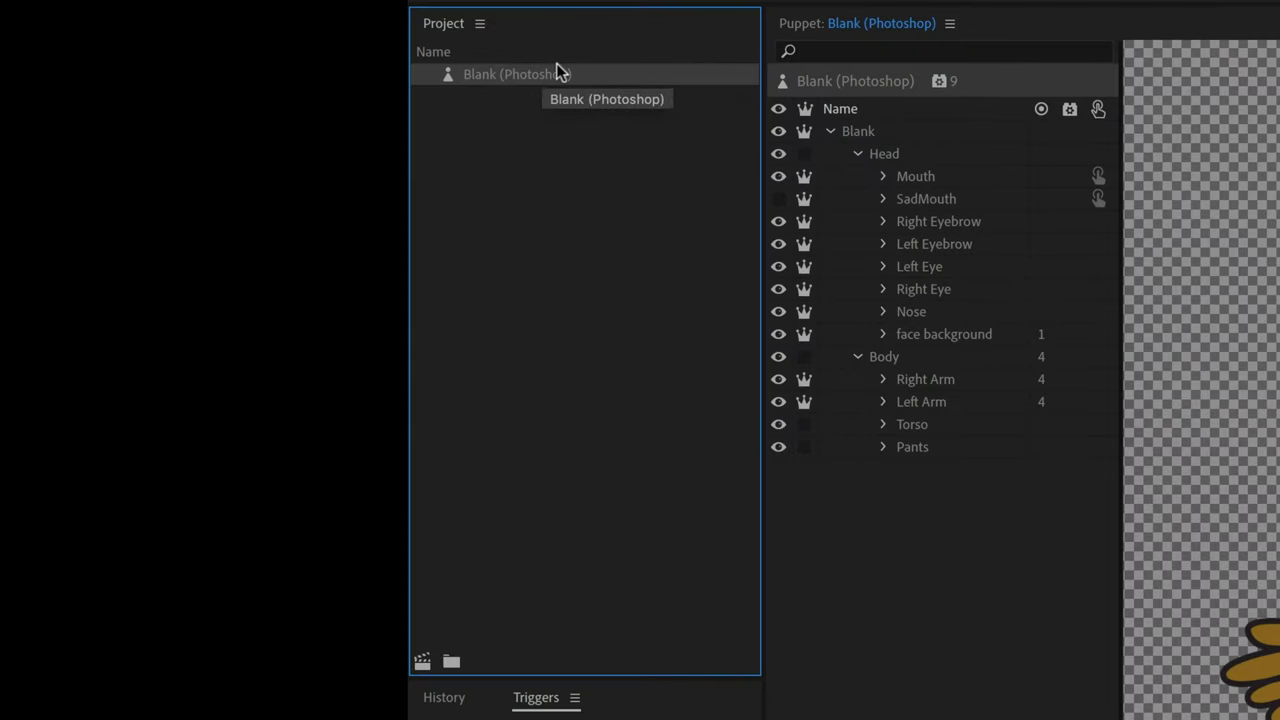
click(423, 662)
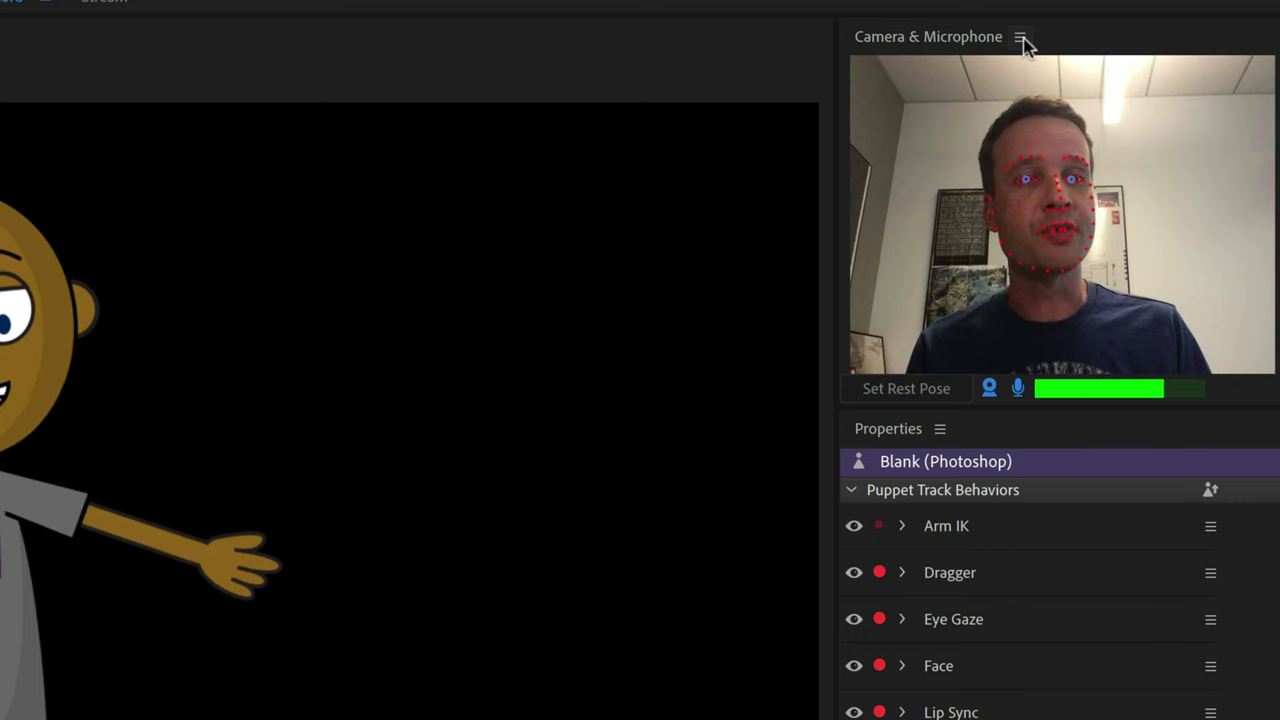
- Check the available camera options and the audio hardware preferences for the microphone input
click(1021, 38)
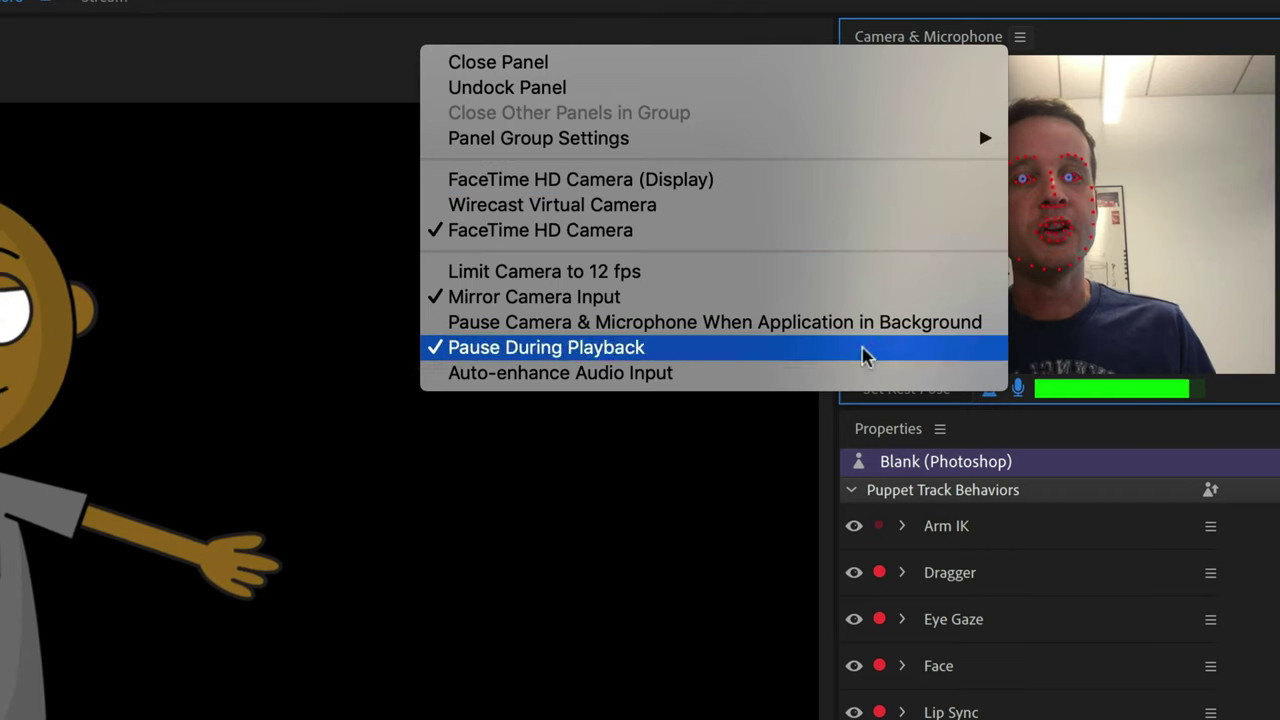
click(980, 12)
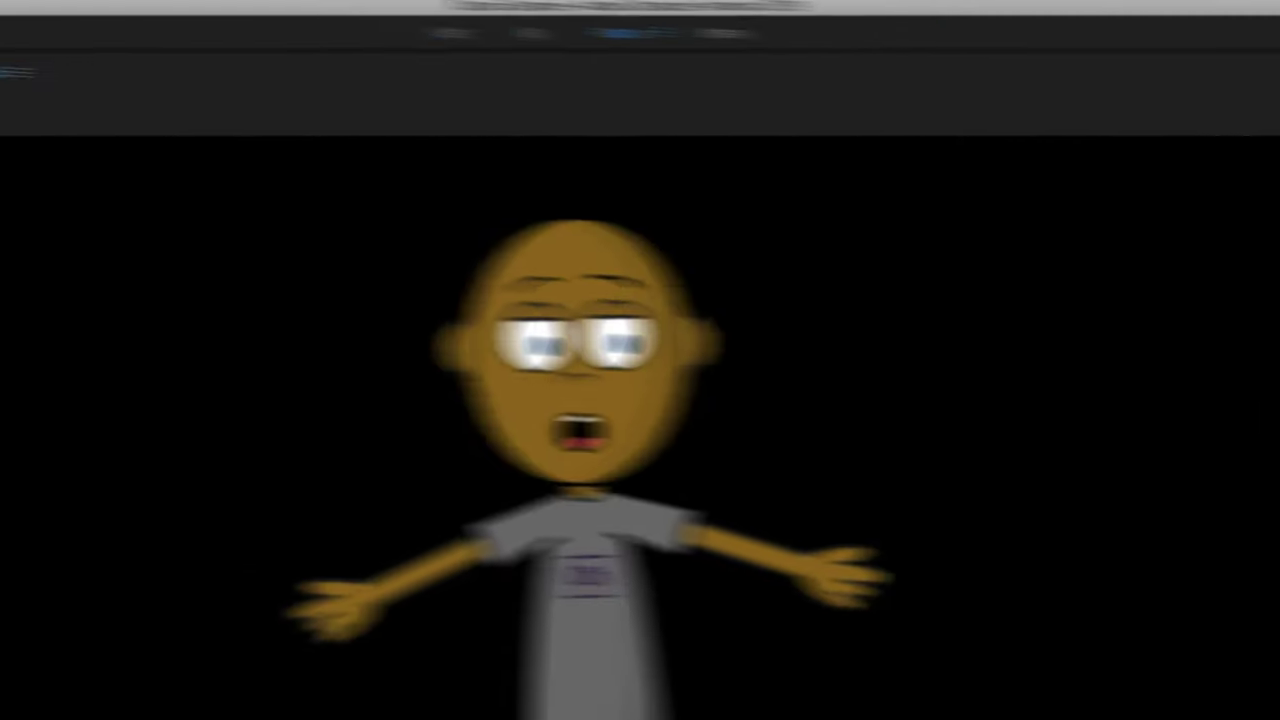
click(100, 14)
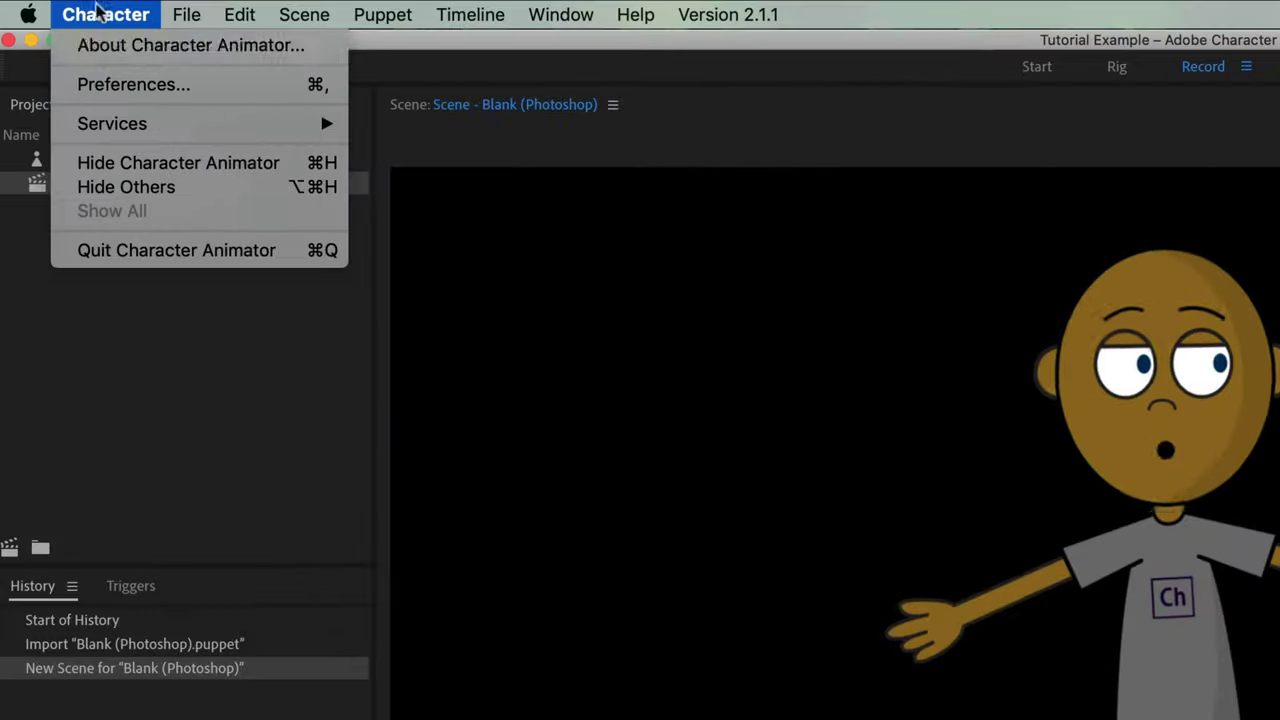
click(128, 84)
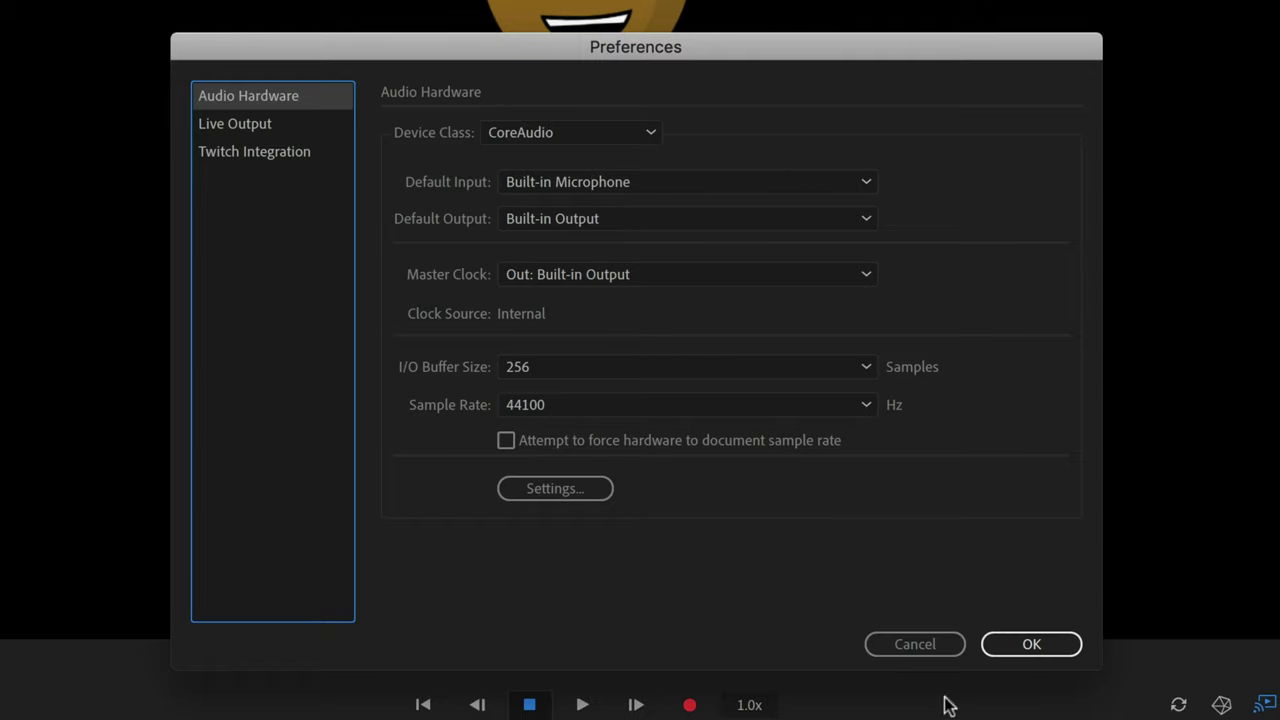
click(1031, 644)
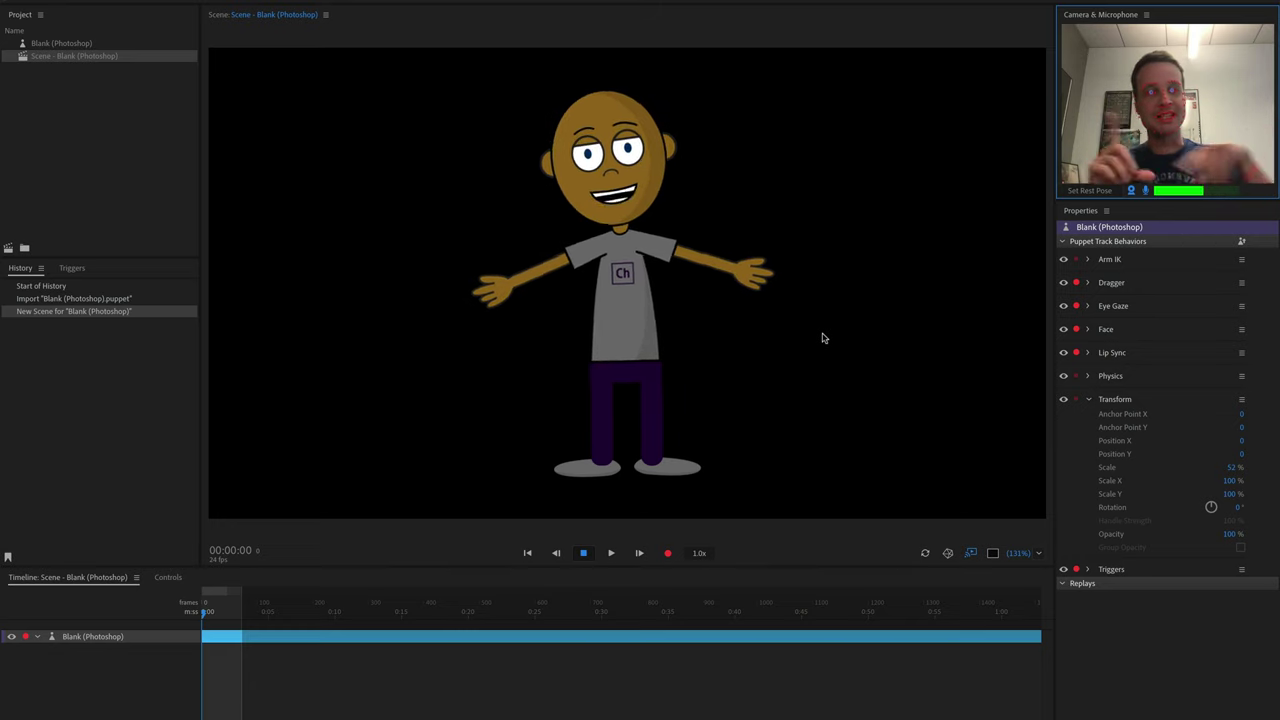
- Try reducing the scene's width to 1,591 px in the scene properties
click(127, 57)
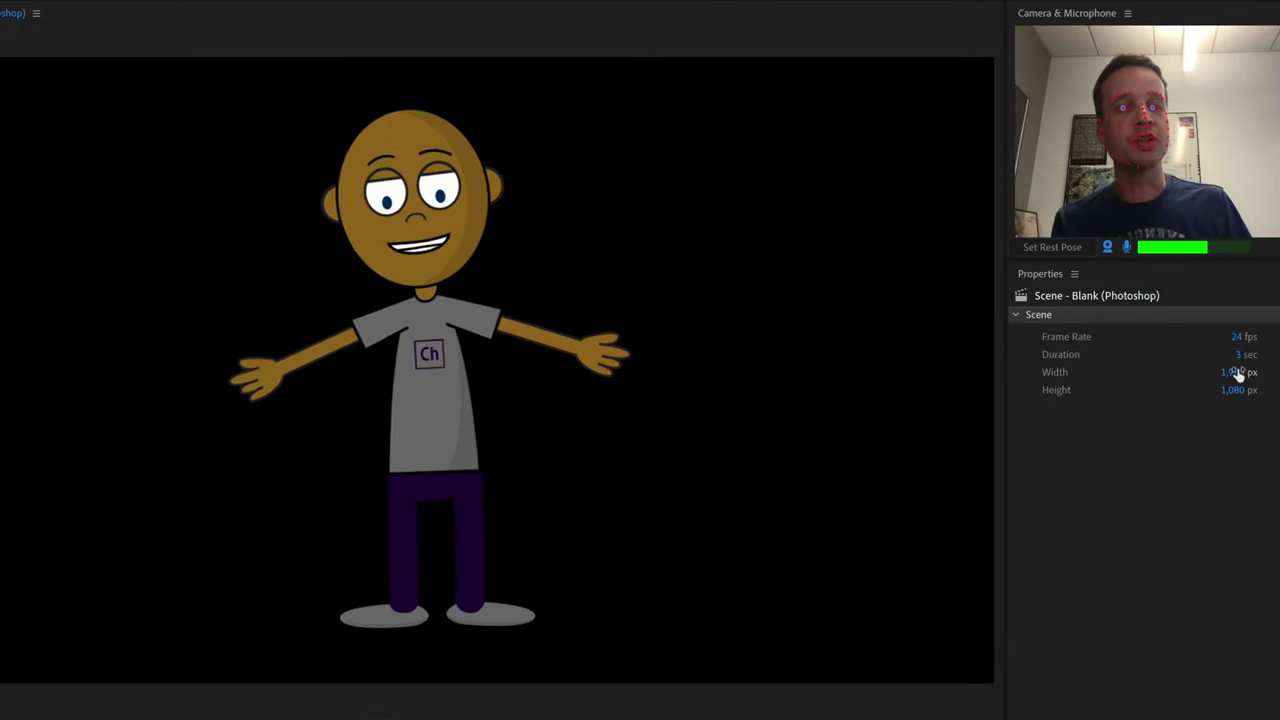
drag(1237, 373, 929, 360)
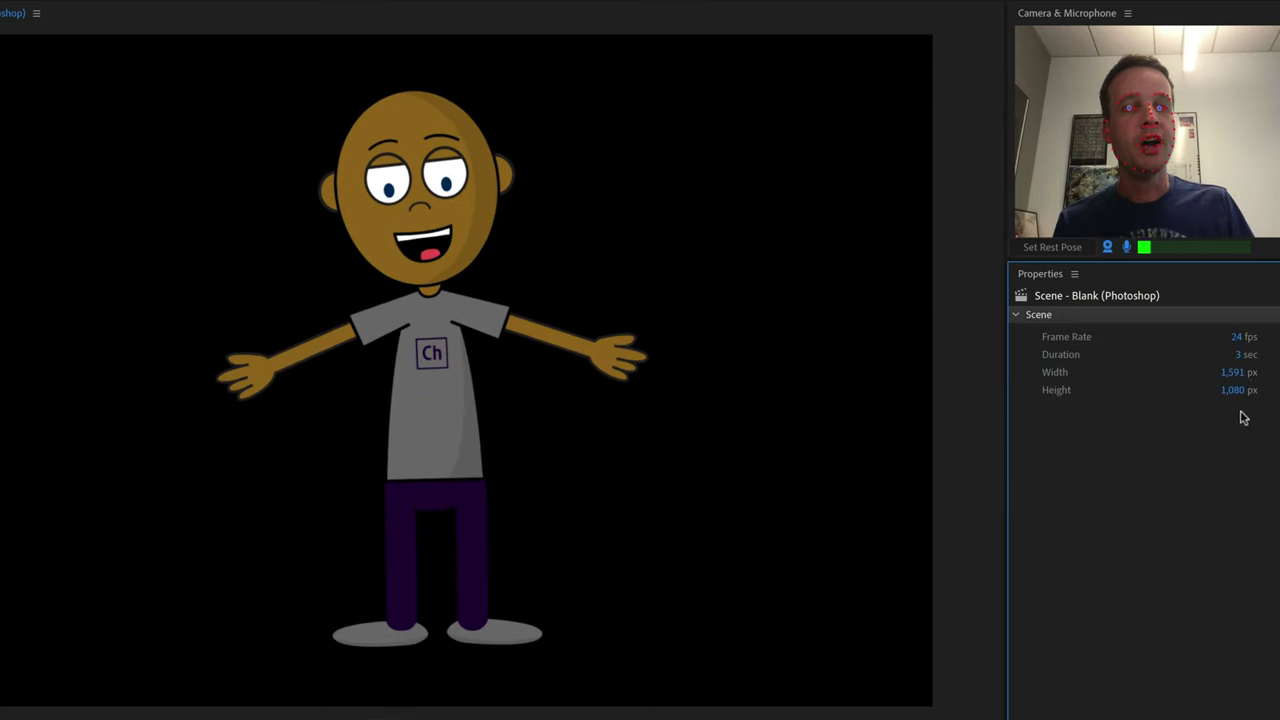
click(1236, 372)
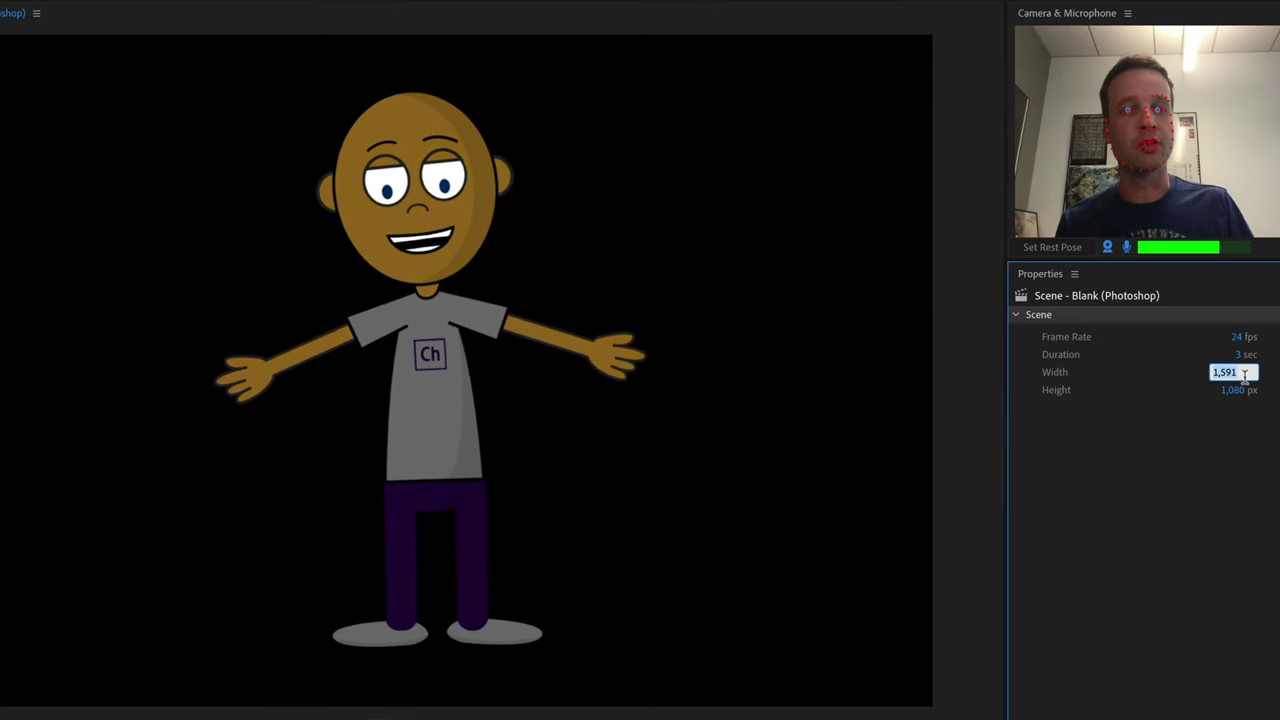
click(1261, 483)
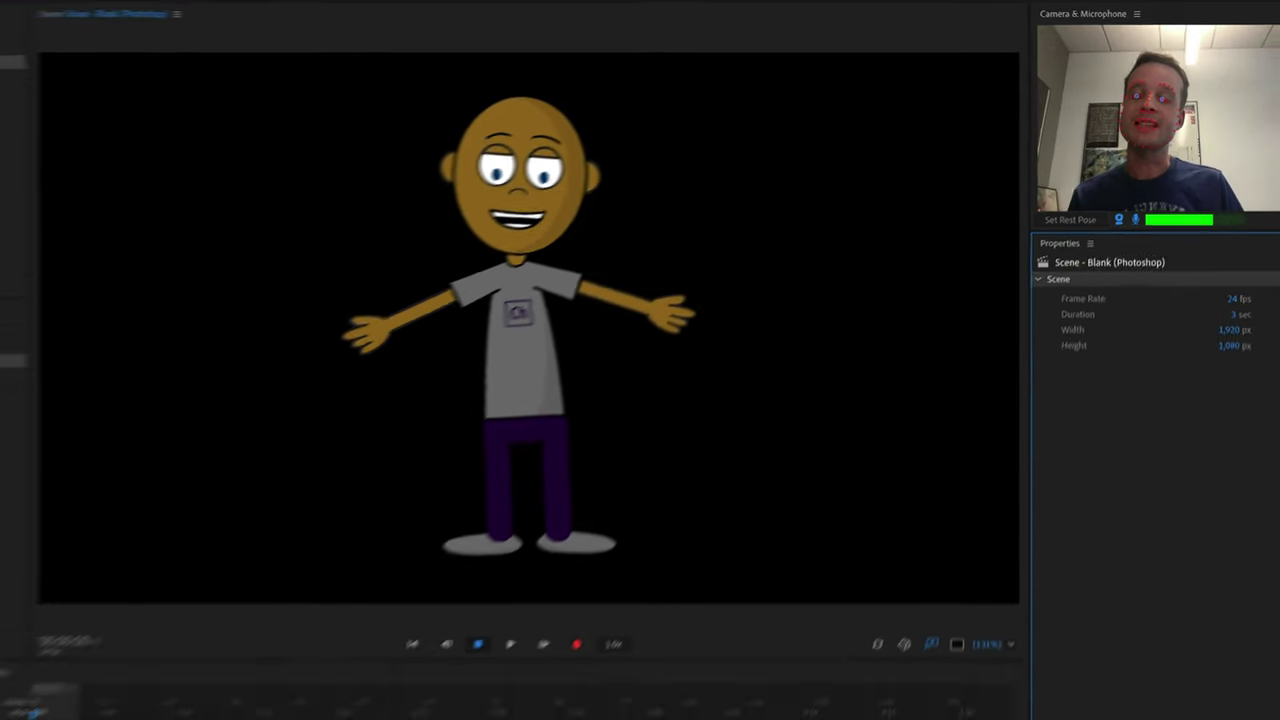
- Compare the properties of the puppet's timeline track, the project puppet and the scene
click(155, 638)
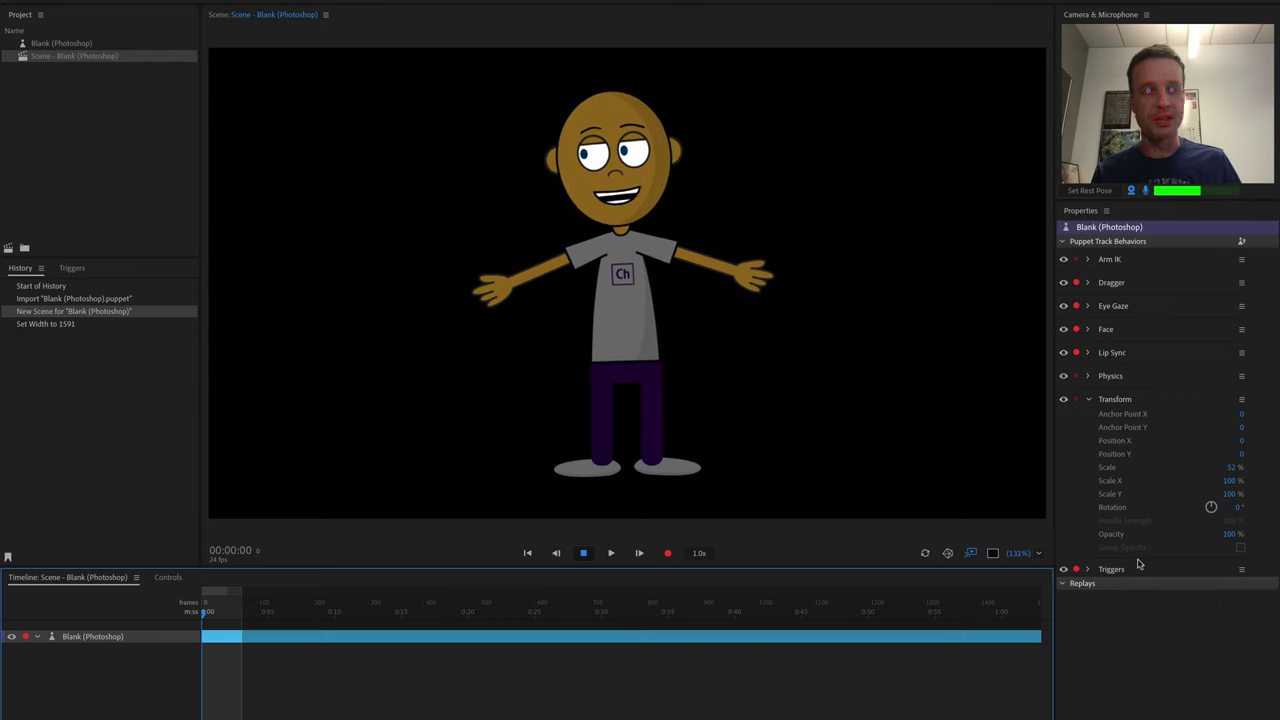
click(83, 45)
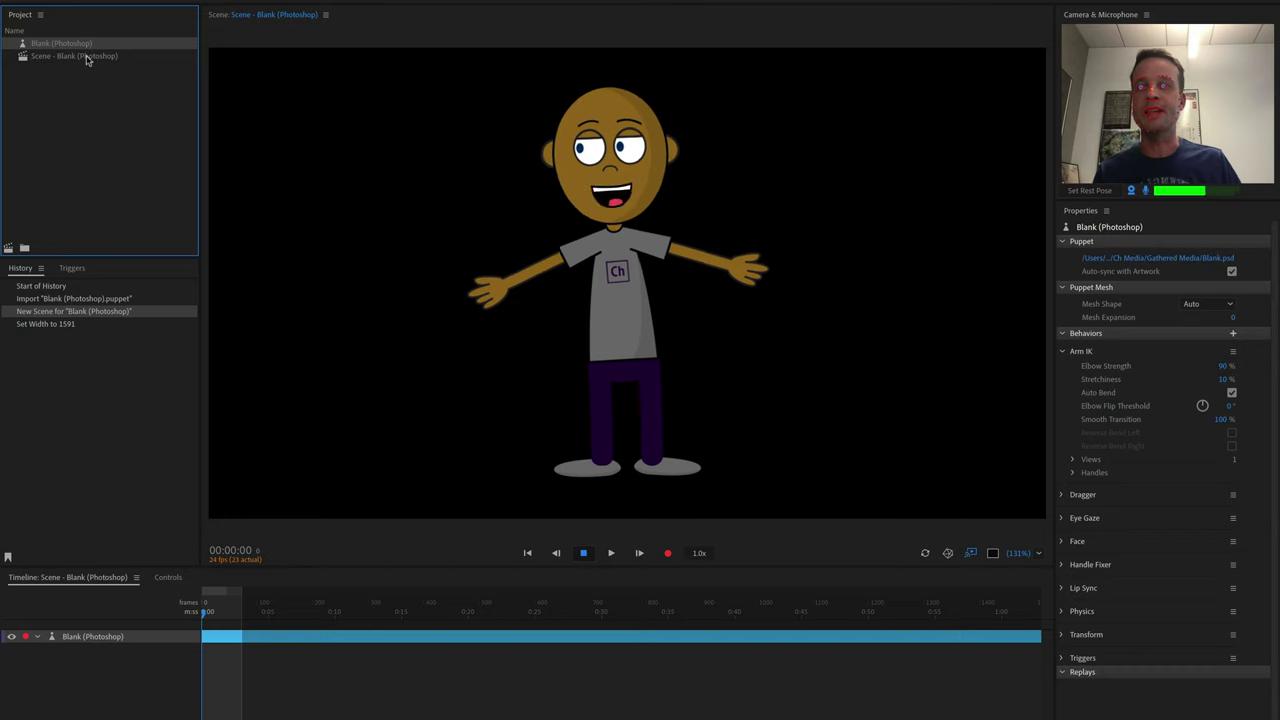
click(86, 56)
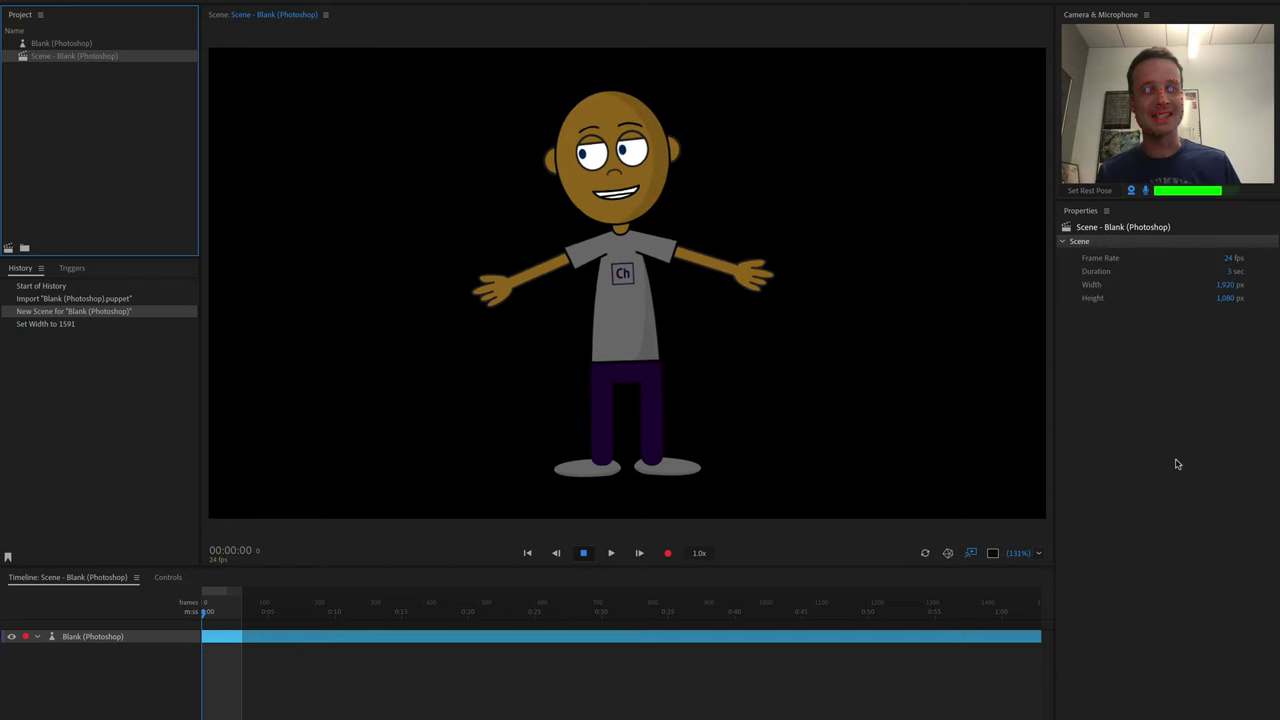
- Set the puppet track's Transform to Position X -270, Position Y 136 and Scale 73%
click(130, 640)
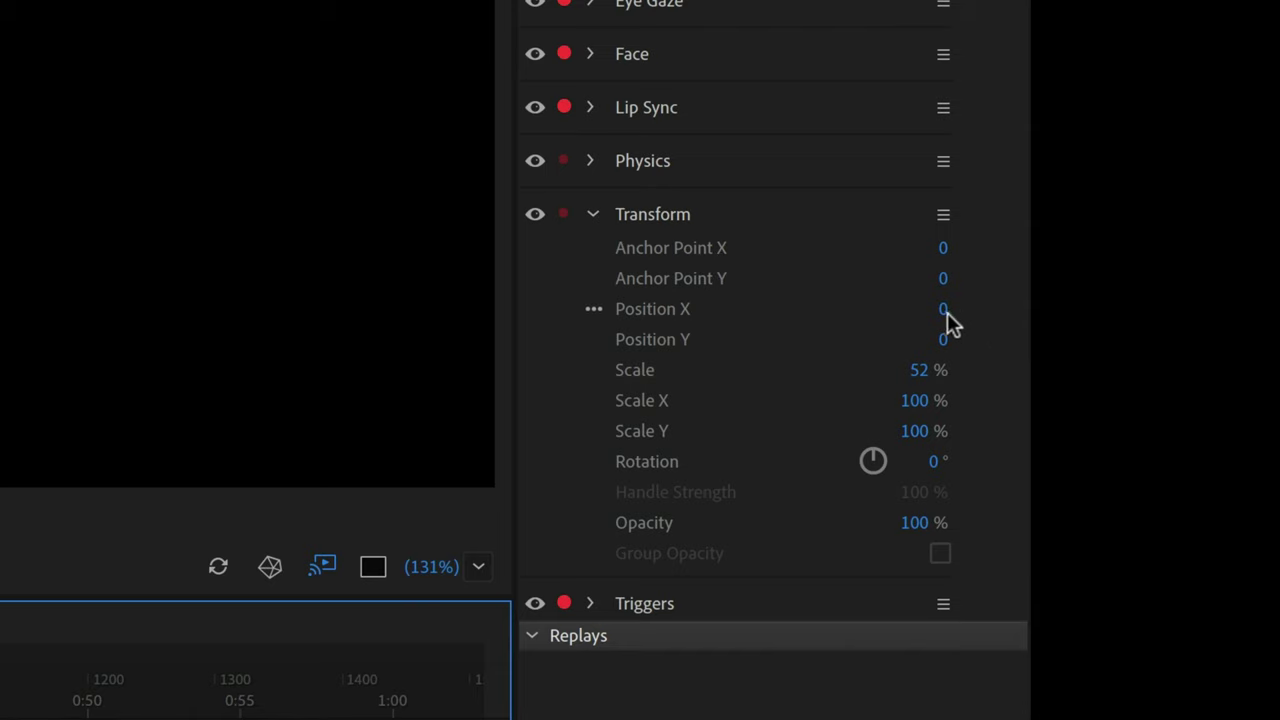
drag(947, 312, 4, 212)
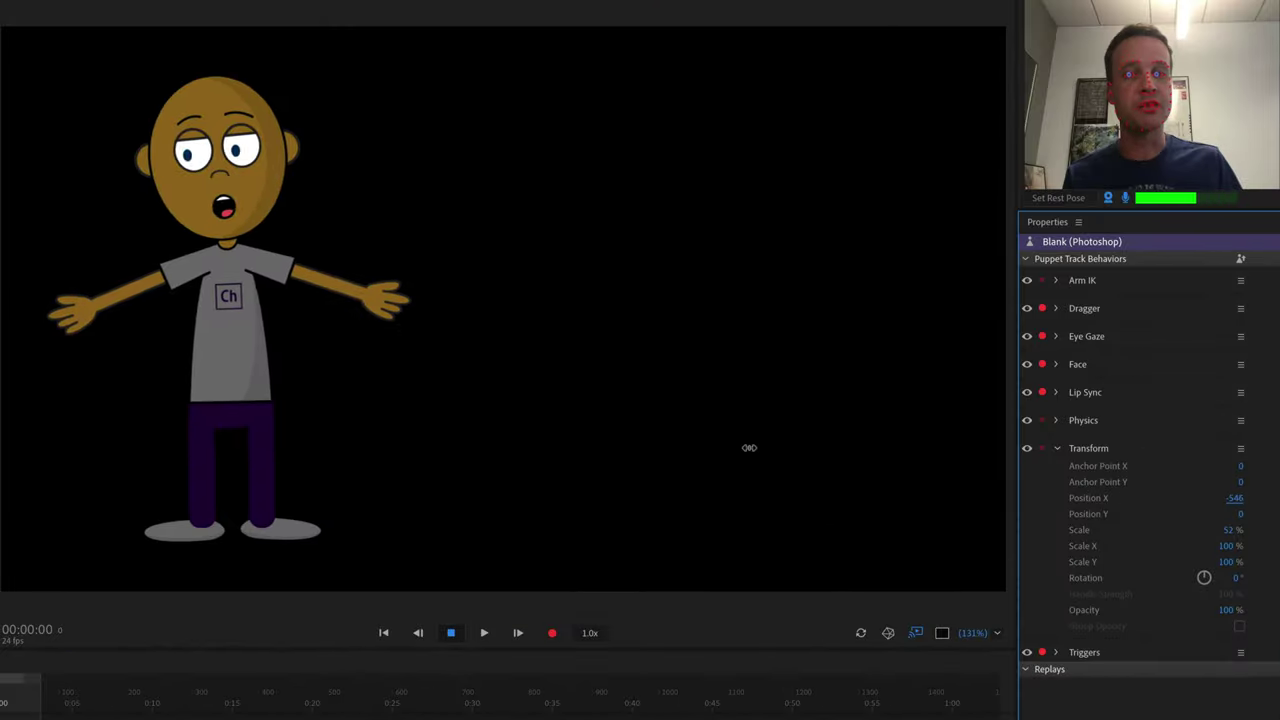
drag(749, 447, 1163, 549)
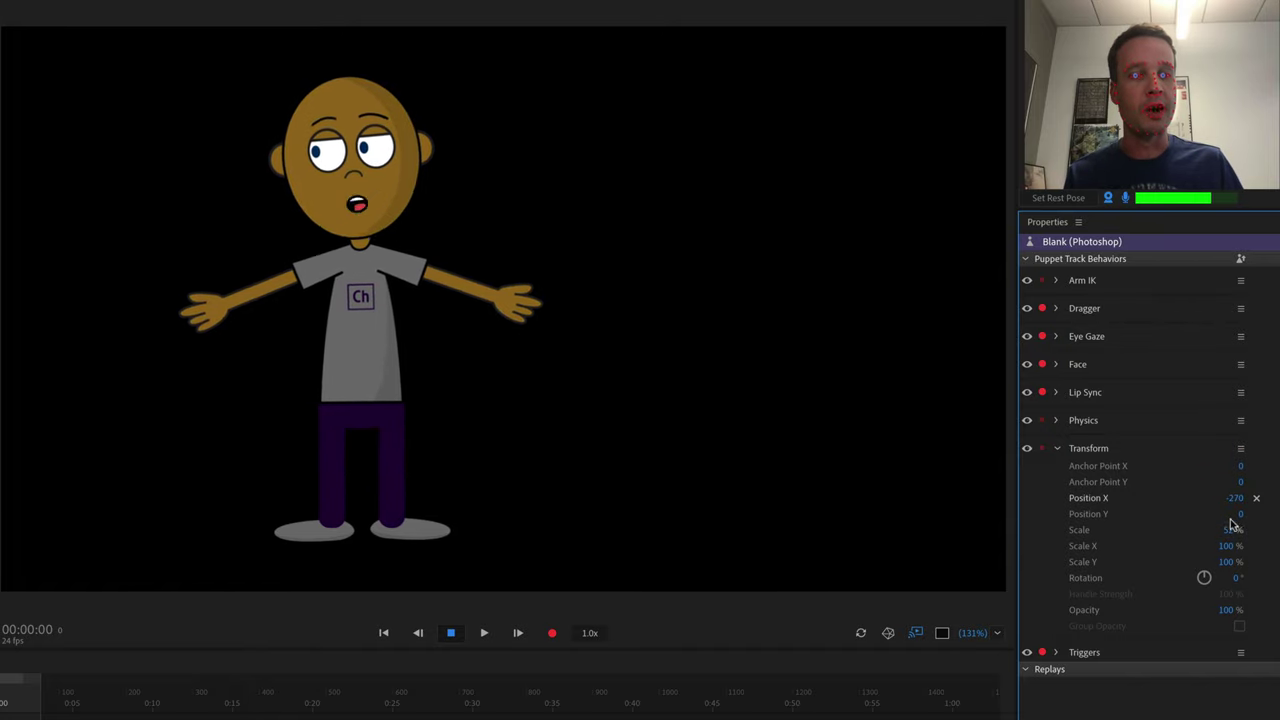
mouse_move(1242, 516)
mouse_down()
mouse_move(1185, 530)
mouse_move(1250, 540)
mouse_move(1230, 543)
mouse_move(1248, 529)
mouse_up()
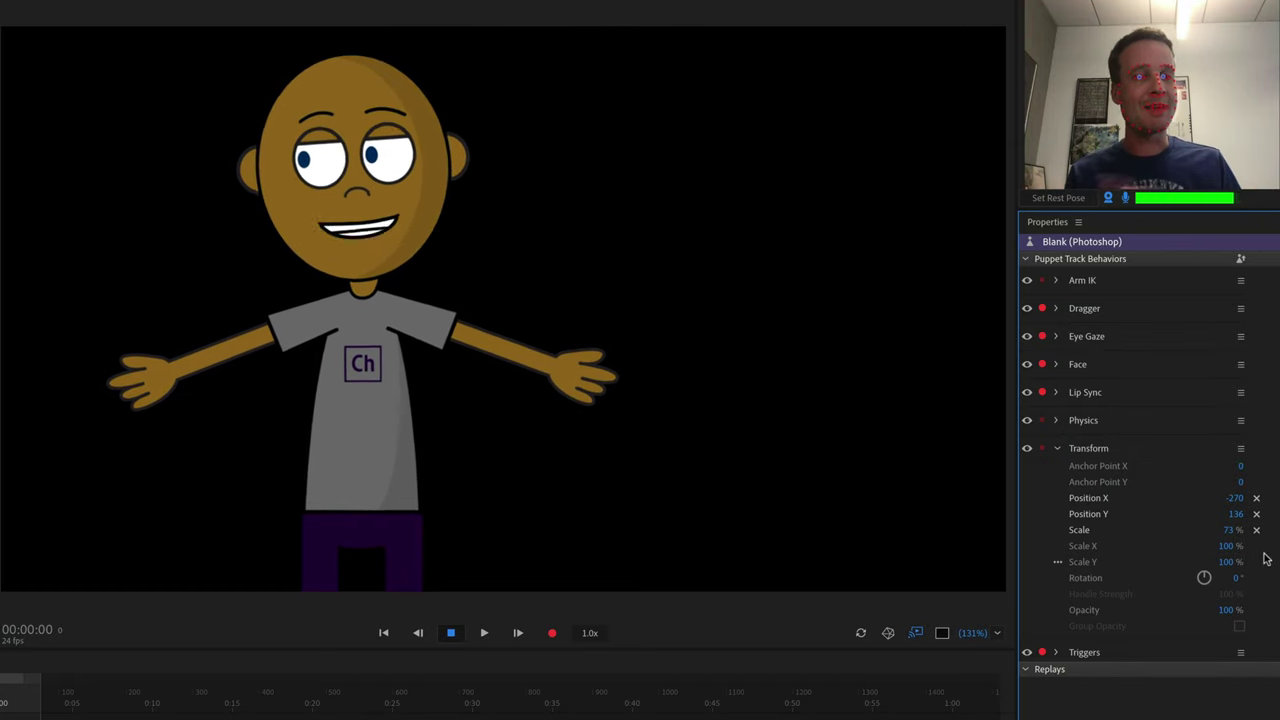
- Reset the puppet track's Transform to its defaults of Scale 52%, Position Y 0 and Position X 0
click(1256, 530)
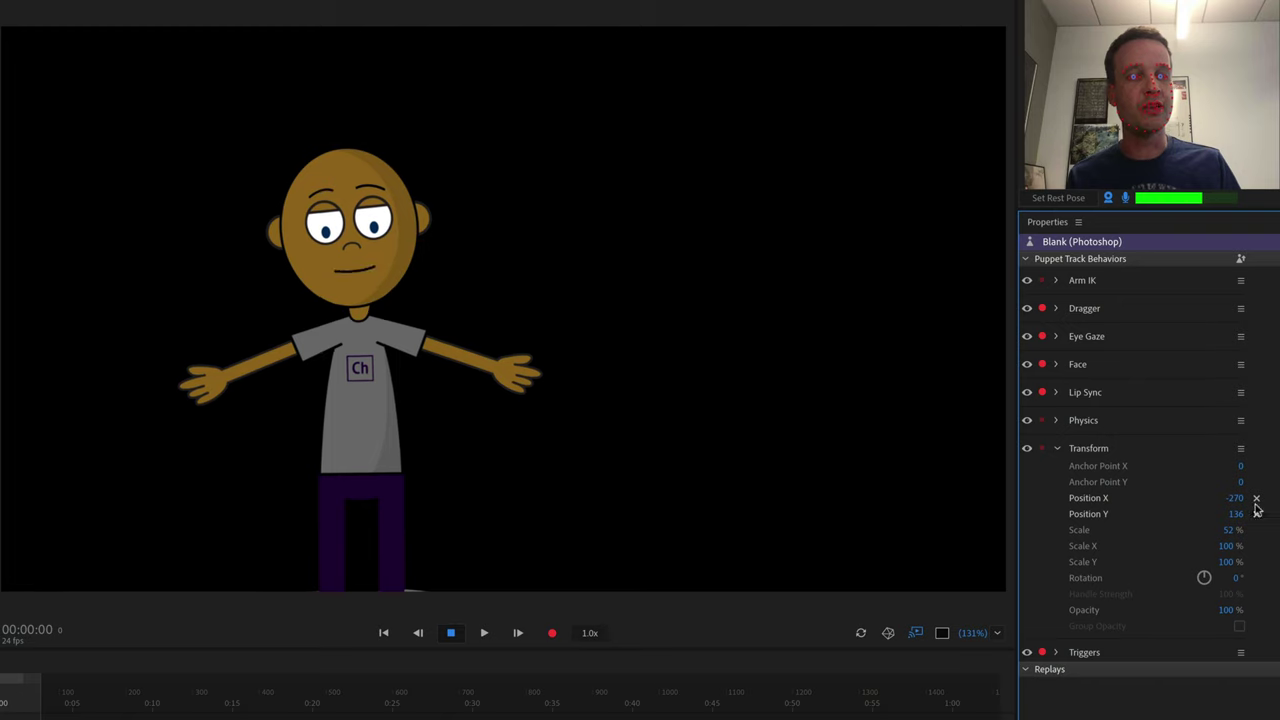
click(1256, 513)
click(1255, 498)
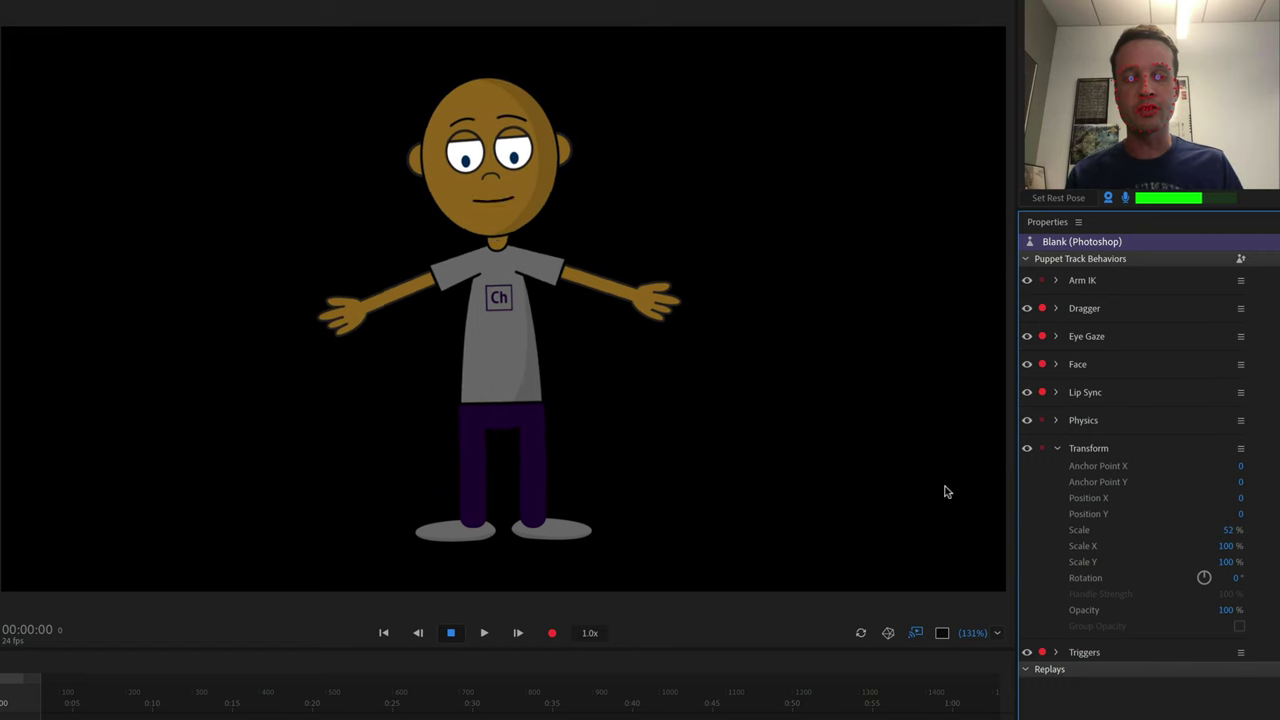
- Switch the scene's background color between black and white, leaving it on white
click(942, 634)
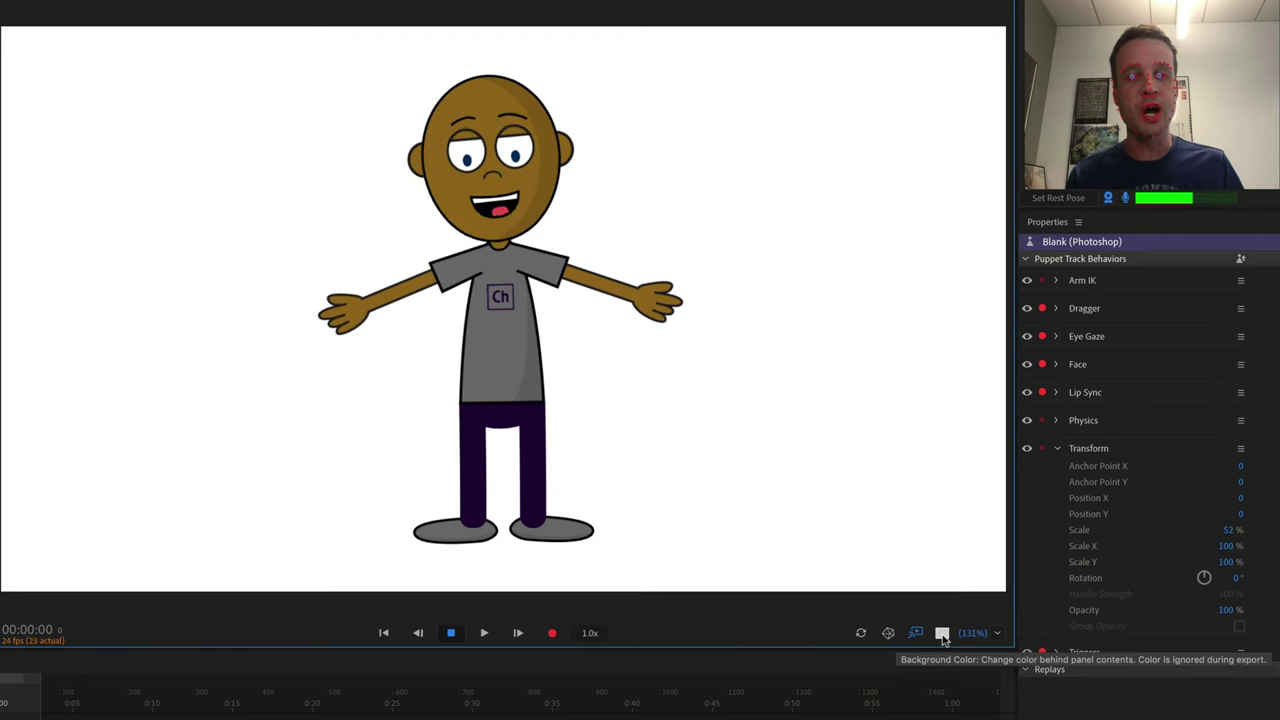
click(942, 634)
click(942, 634)
click(942, 634)
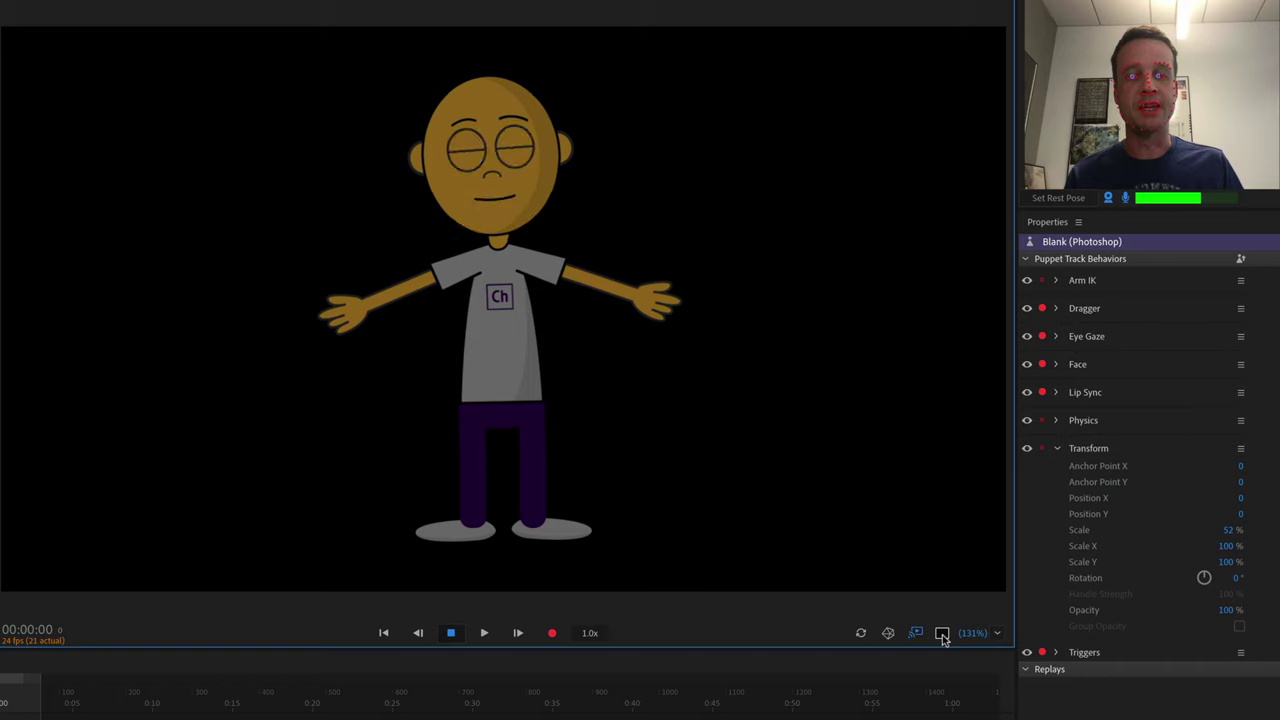
click(942, 634)
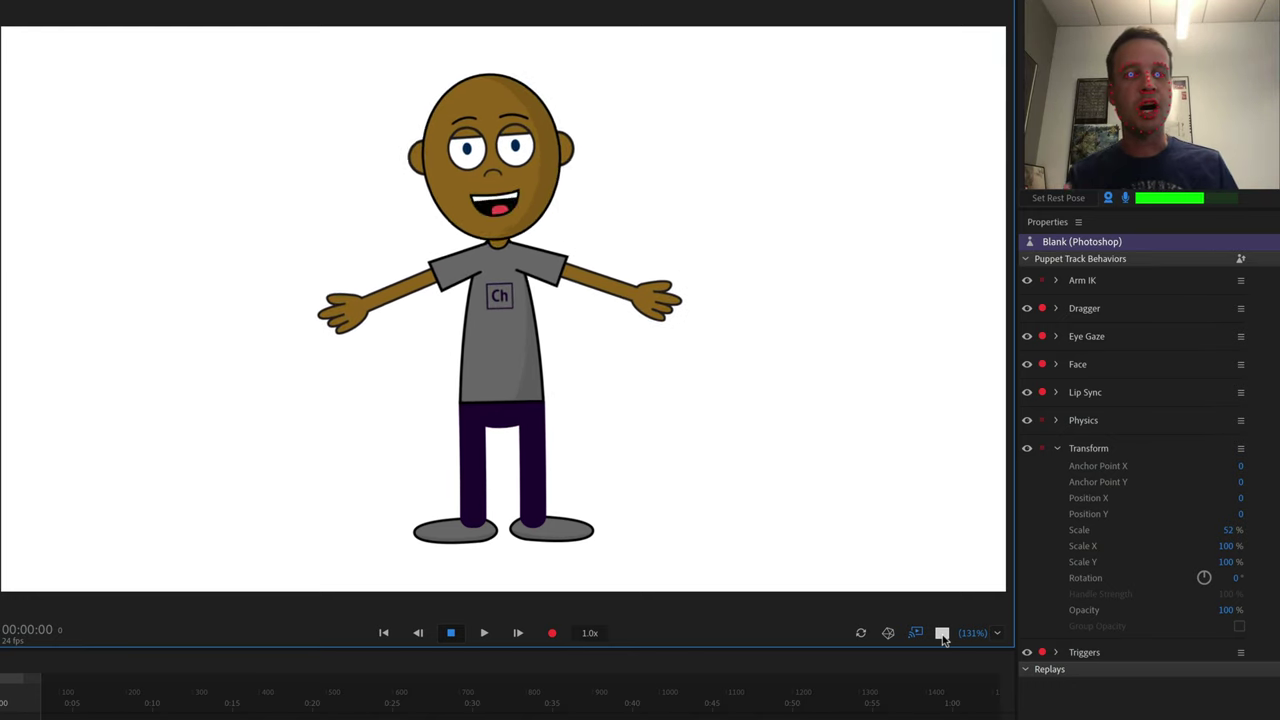
- Calibrate the puppet's rest pose to the performer's neutral position in the camera
click(1060, 198)
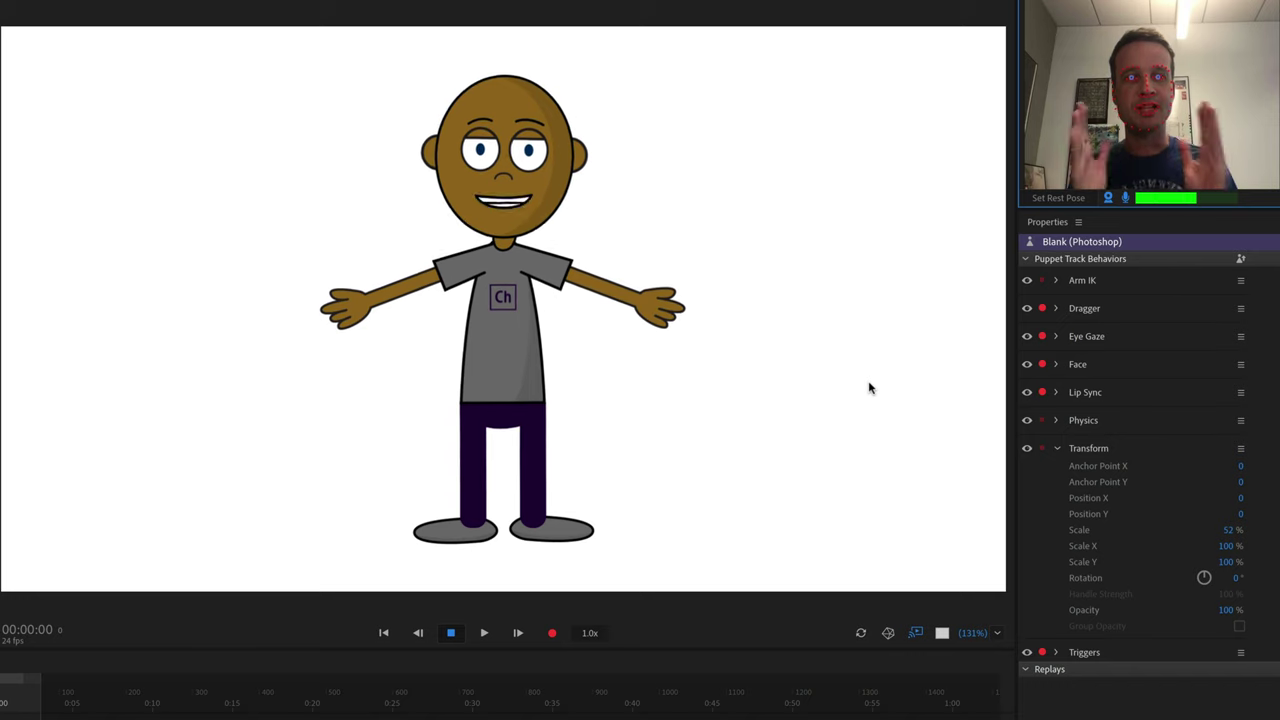
click(1057, 198)
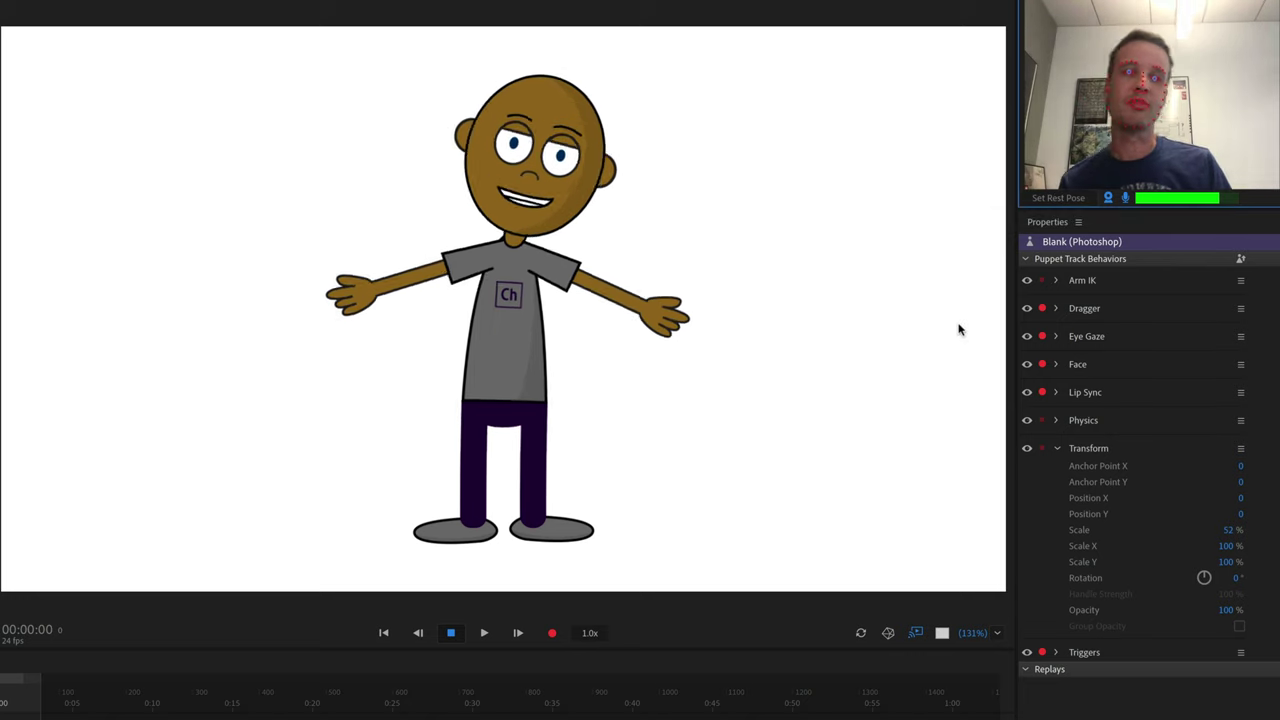
click(1061, 199)
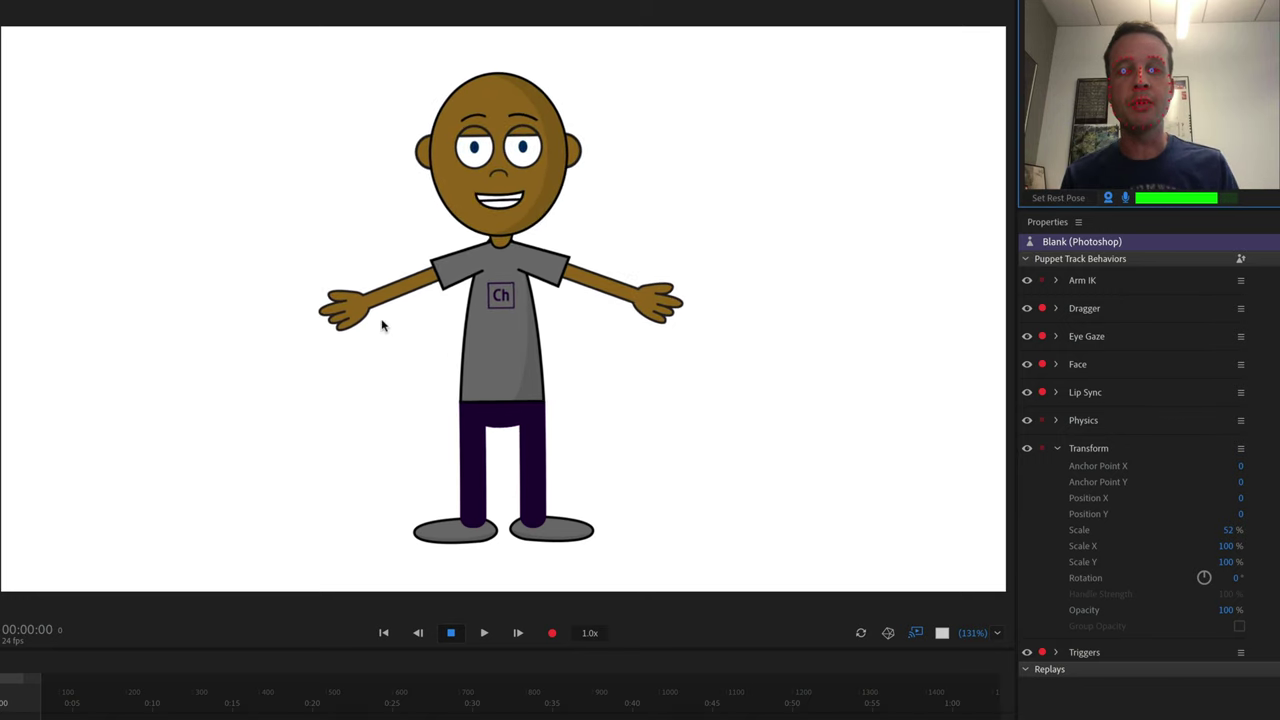
- Pose the puppet in the scene with one hand raised in a wave beside the head and the other on the hip
drag(352, 318, 424, 272)
drag(662, 305, 580, 366)
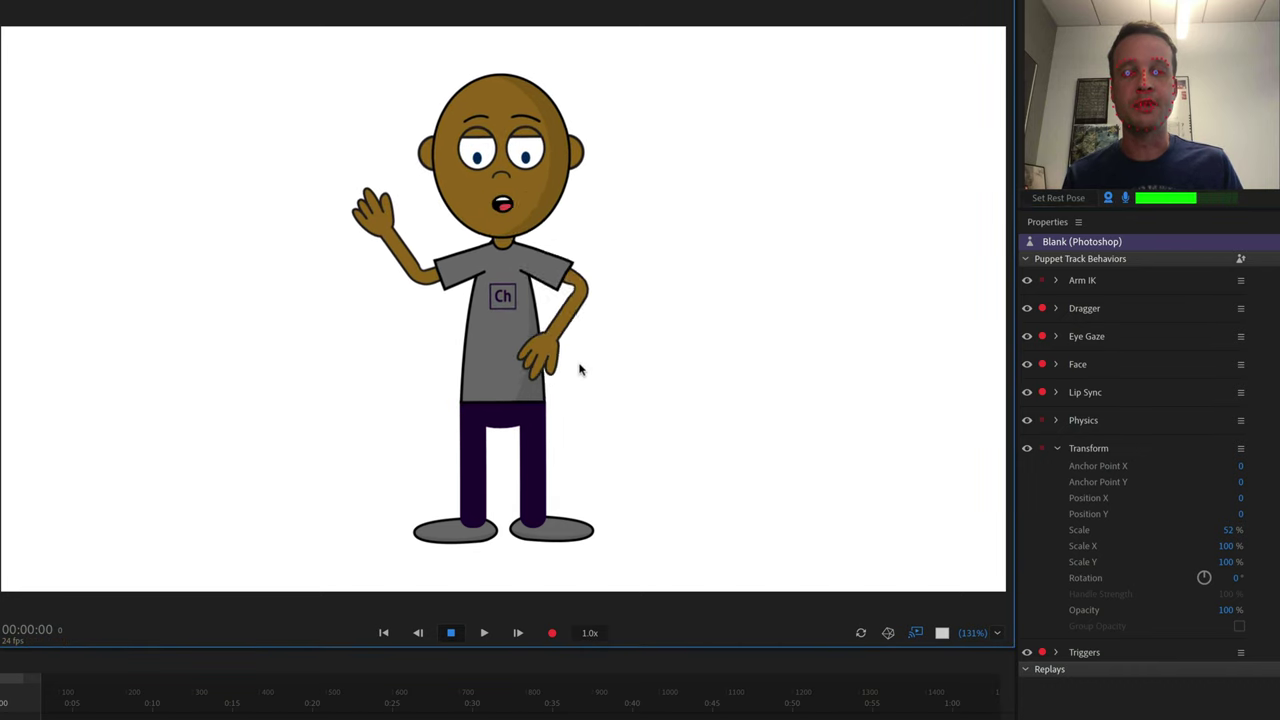
drag(368, 213, 378, 206)
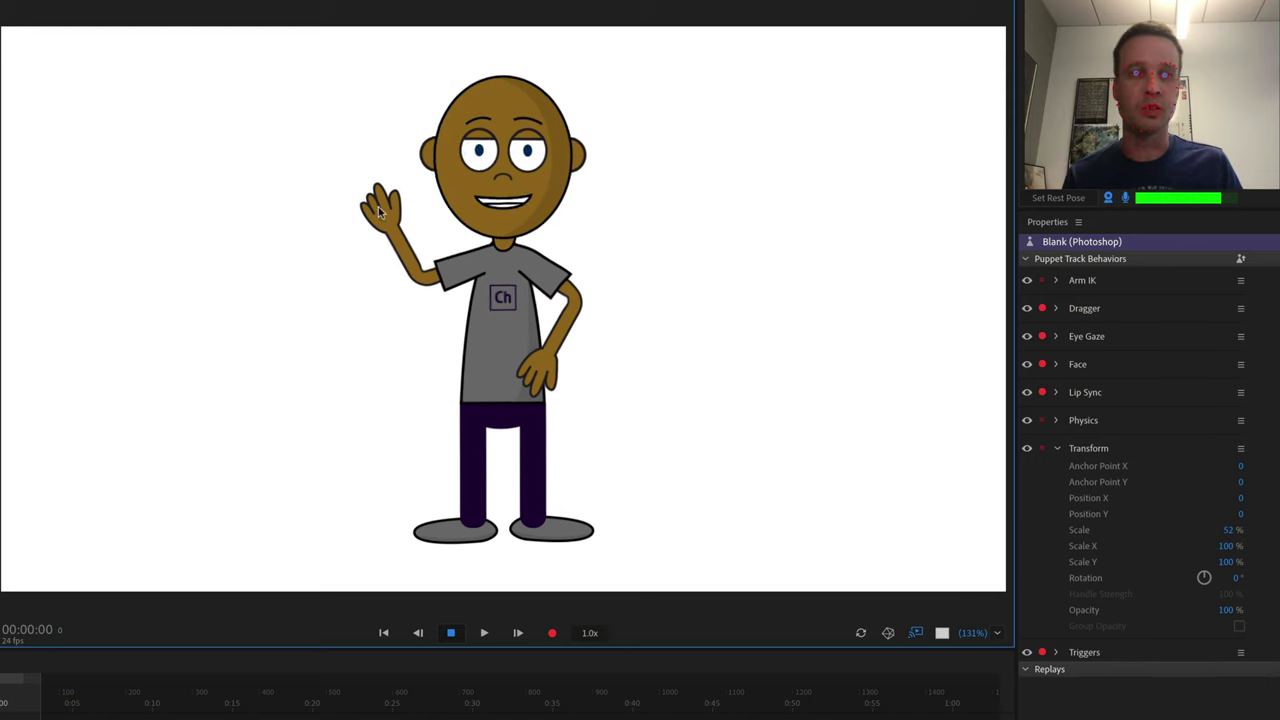
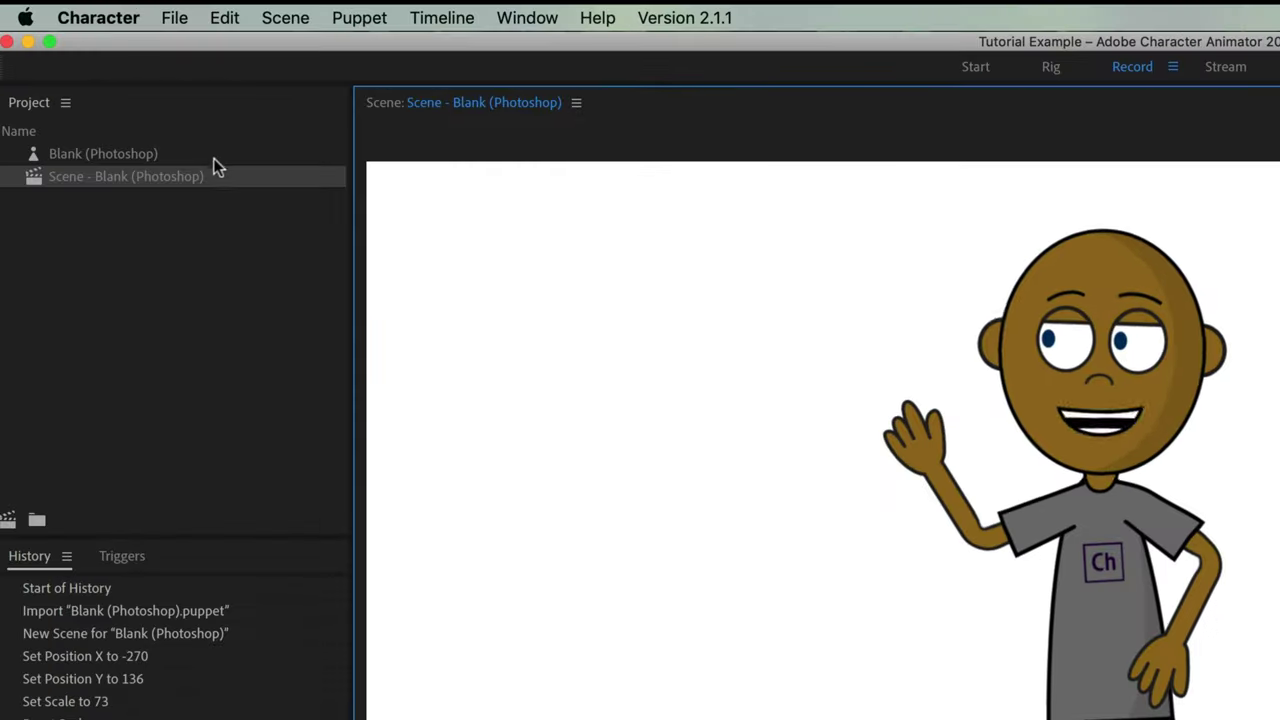
- Open the original artwork of the Blank (Photoshop) puppet in Photoshop for editing
click(166, 152)
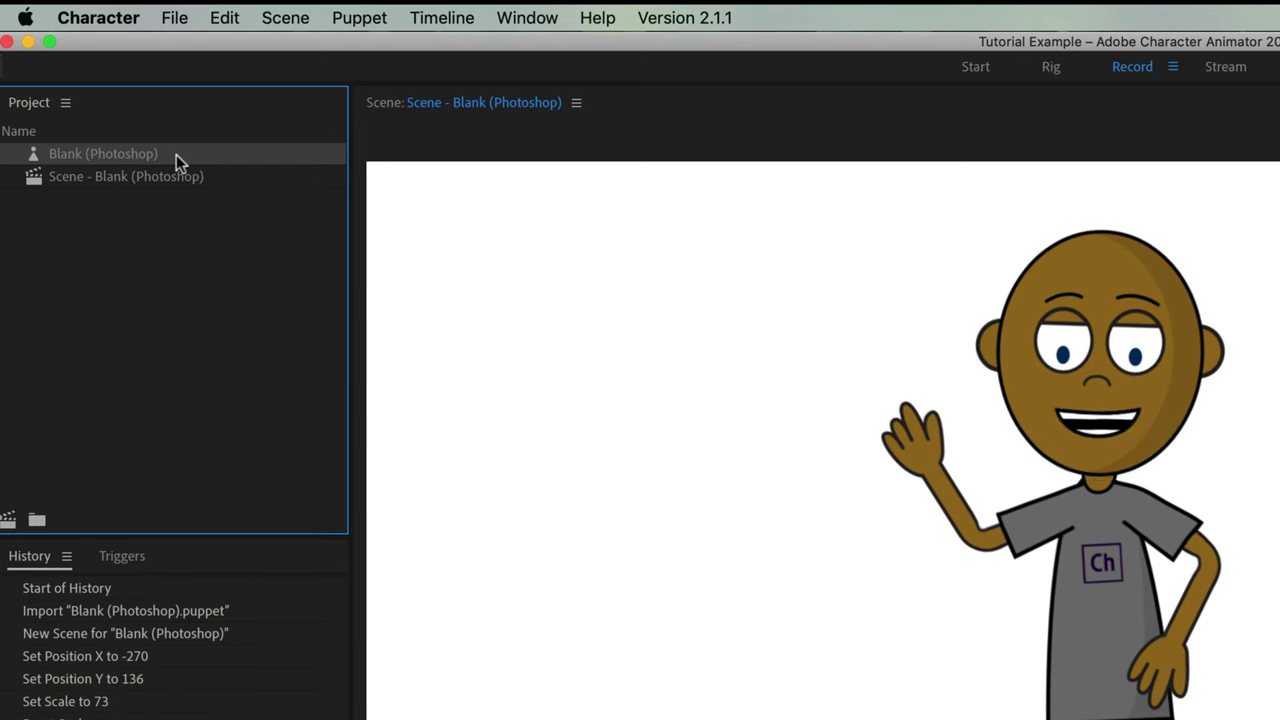
click(225, 19)
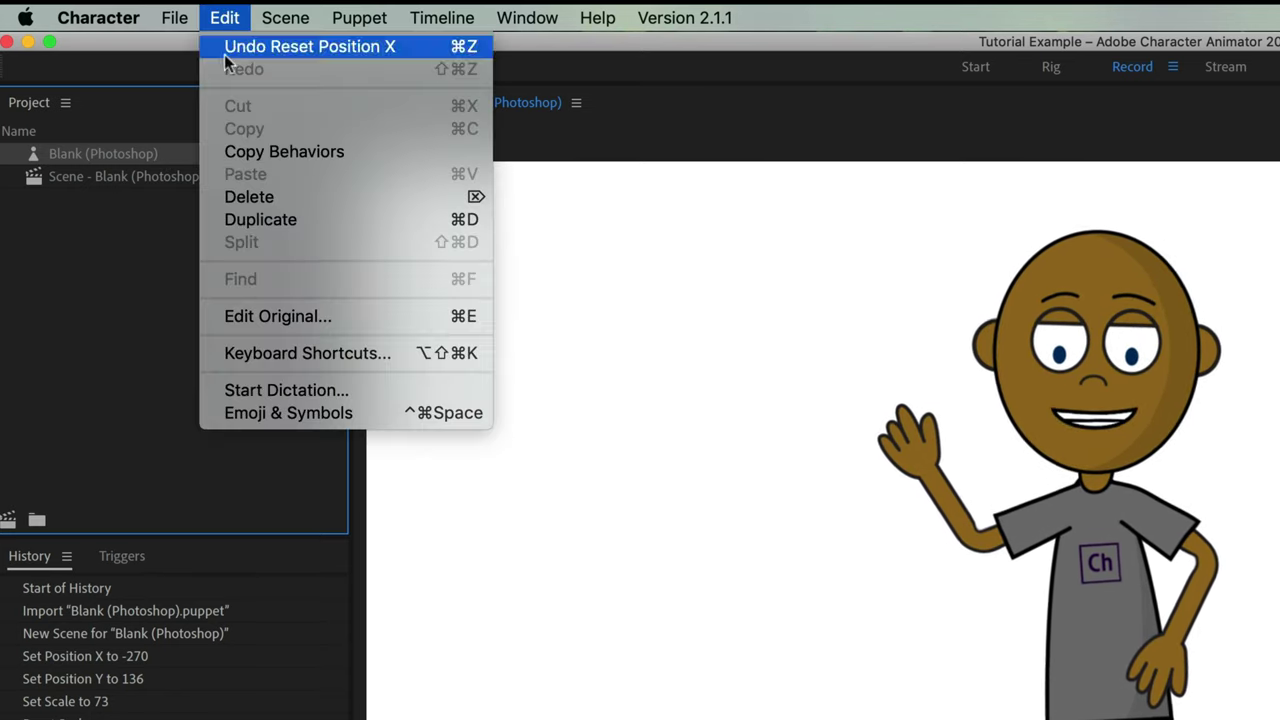
click(177, 275)
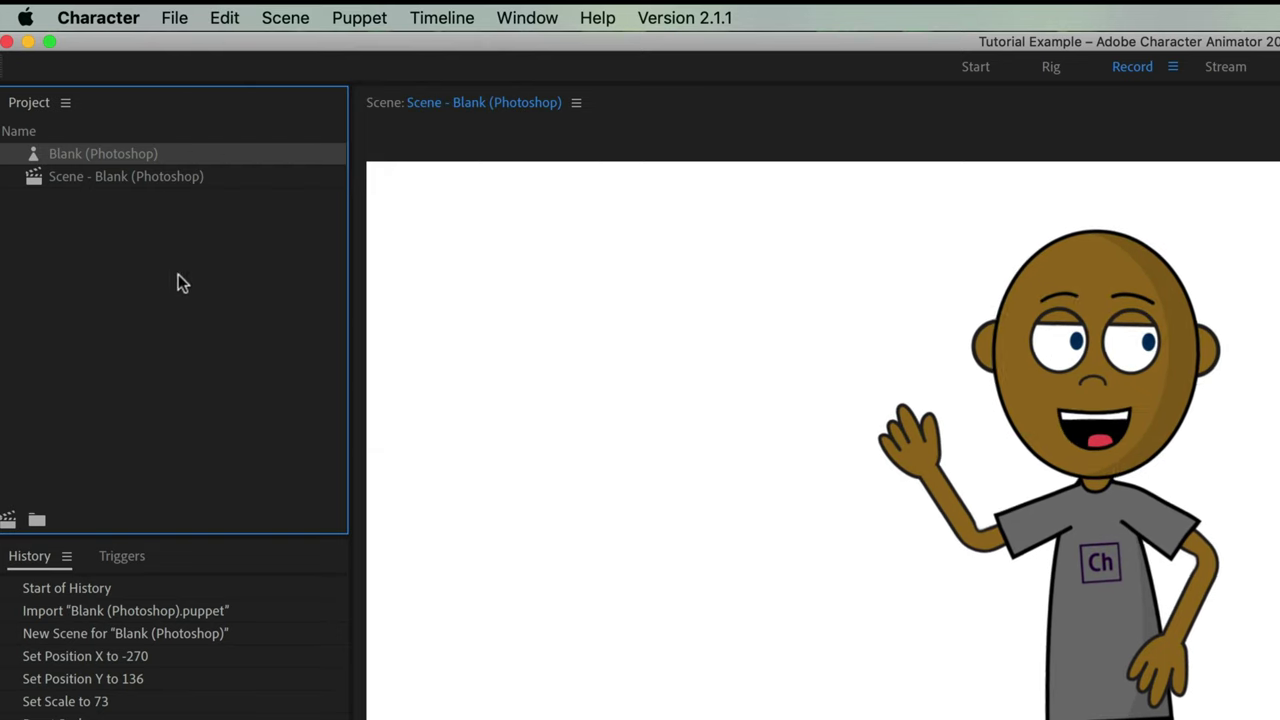
click(165, 181)
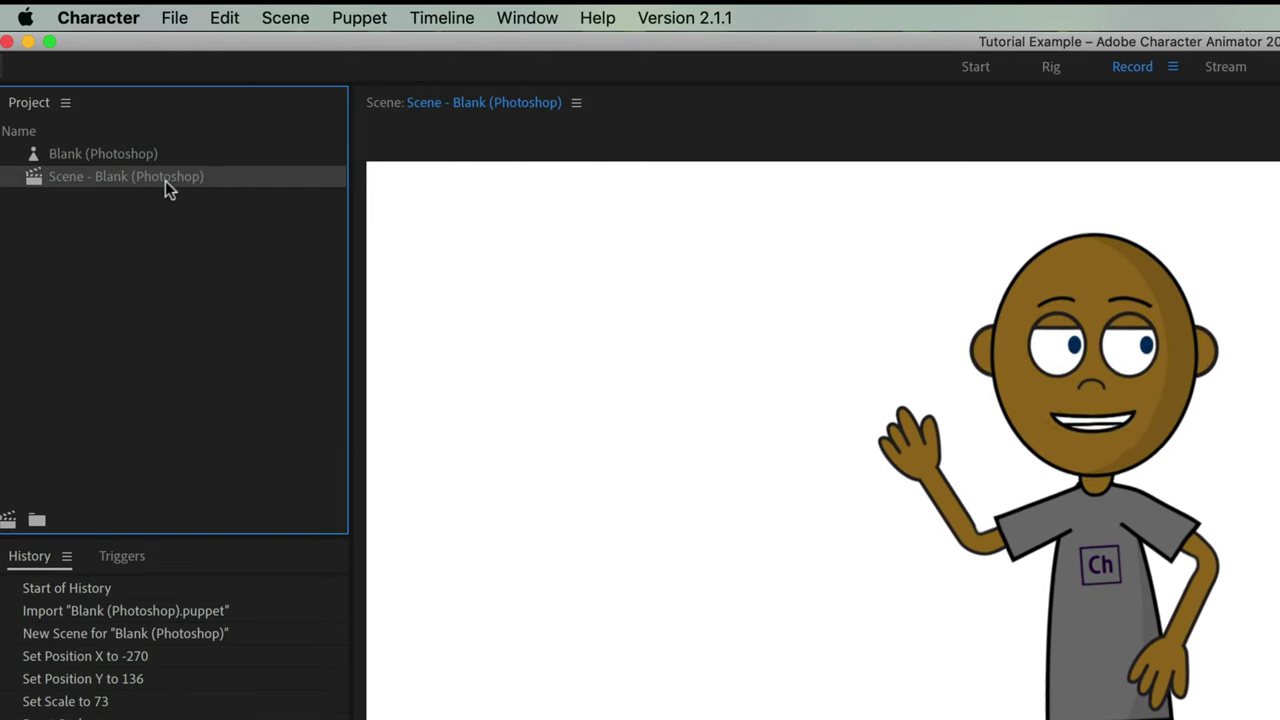
click(158, 153)
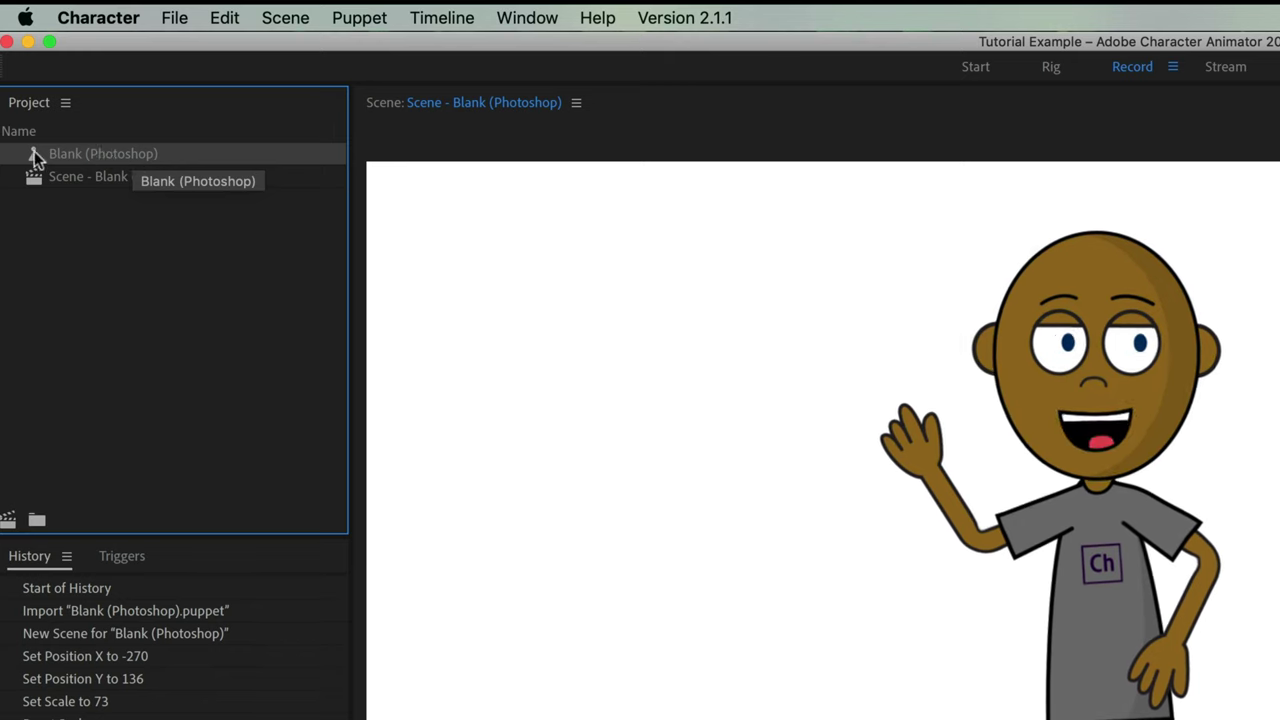
click(228, 18)
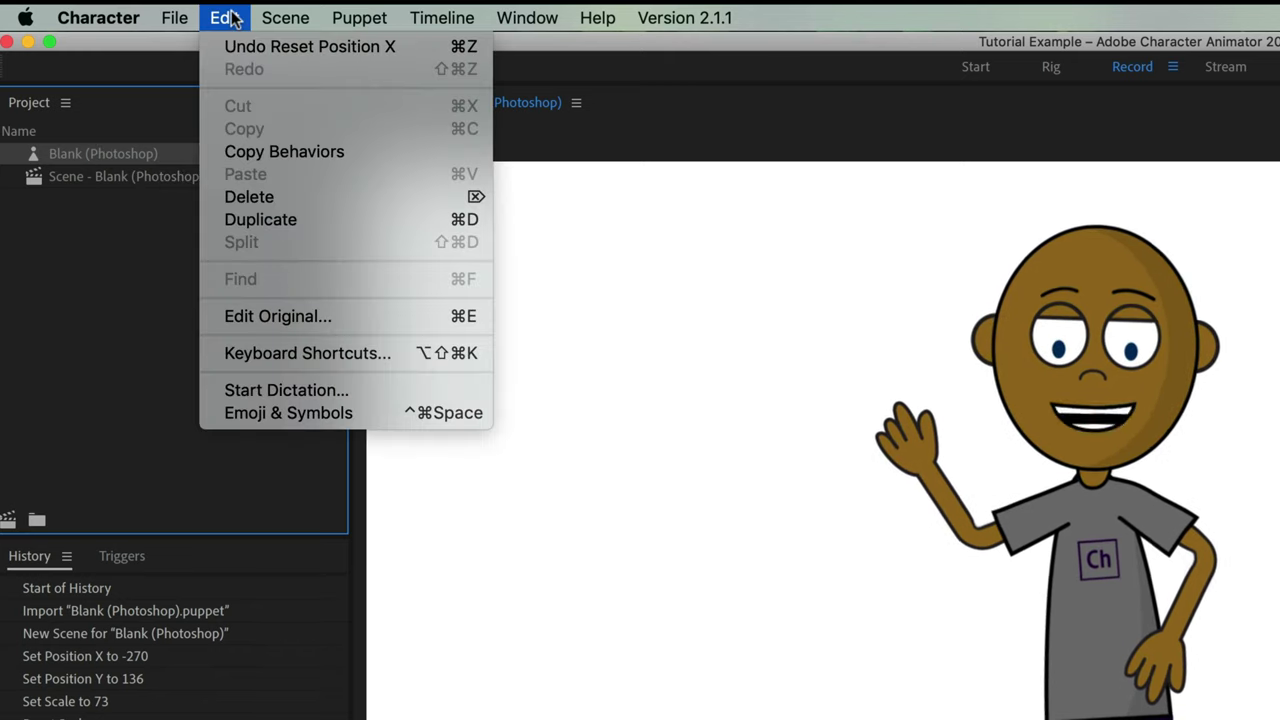
click(325, 317)
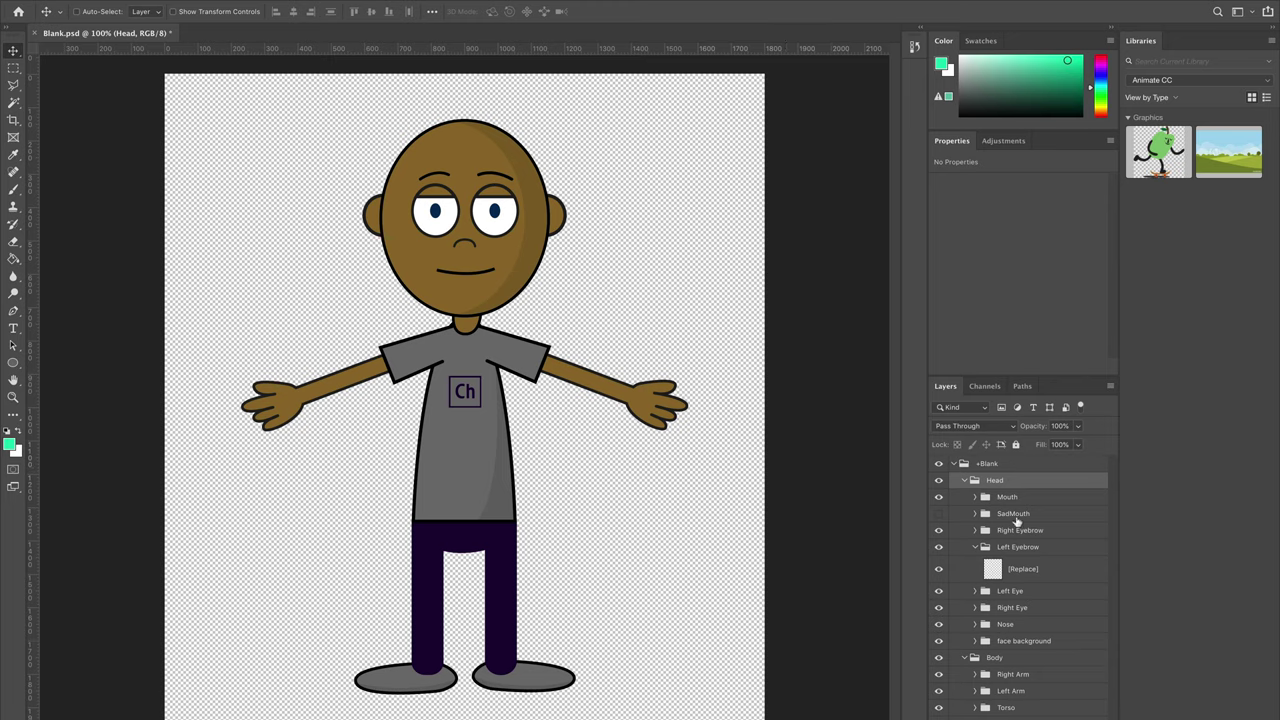
- Check what the Head, Mouth and Left Eyebrow layers contain by hiding and reshowing each one
click(939, 480)
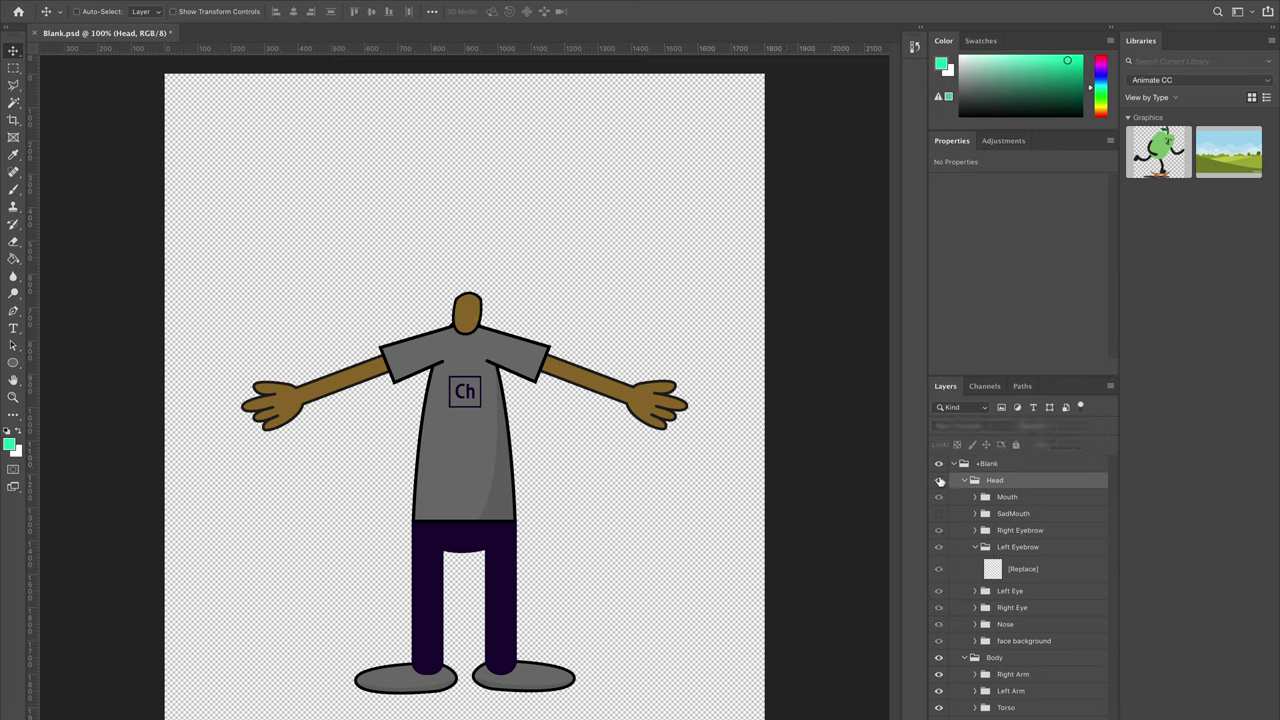
click(939, 480)
click(939, 496)
click(939, 496)
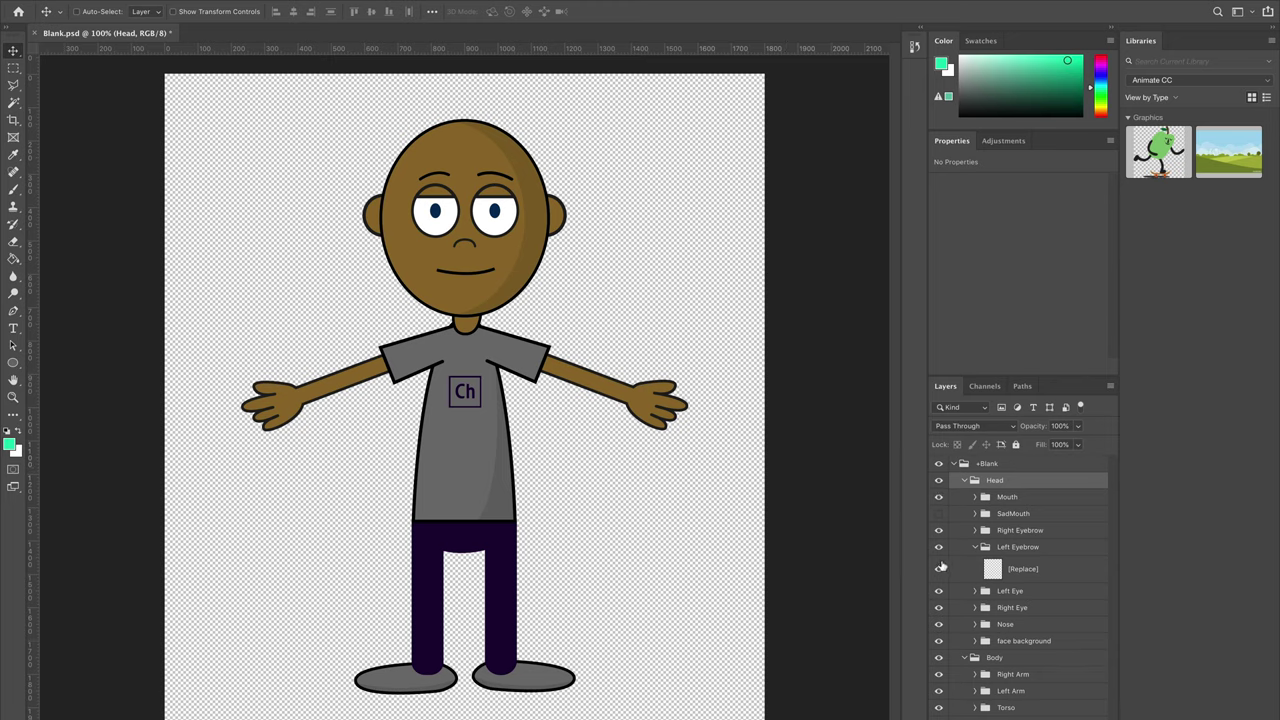
click(939, 552)
click(939, 552)
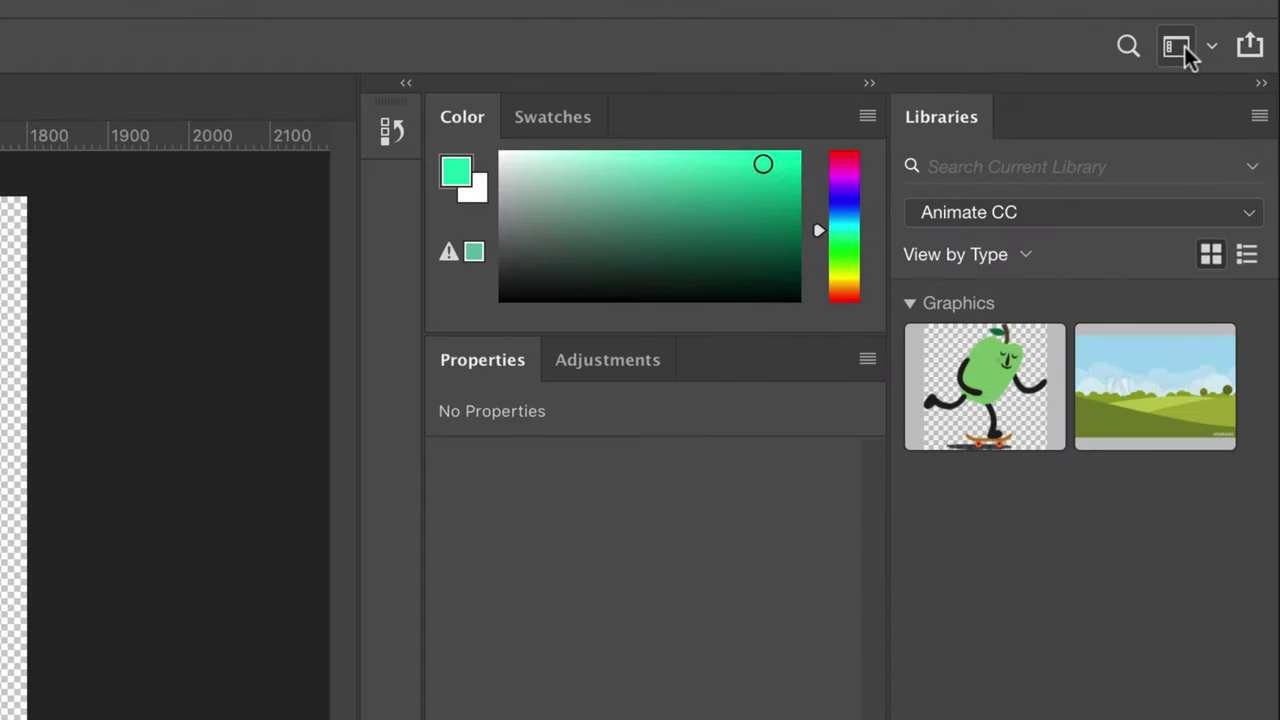
- Change the workspace to a simpler layout with the Layers panel filling the side
click(1232, 14)
click(1177, 77)
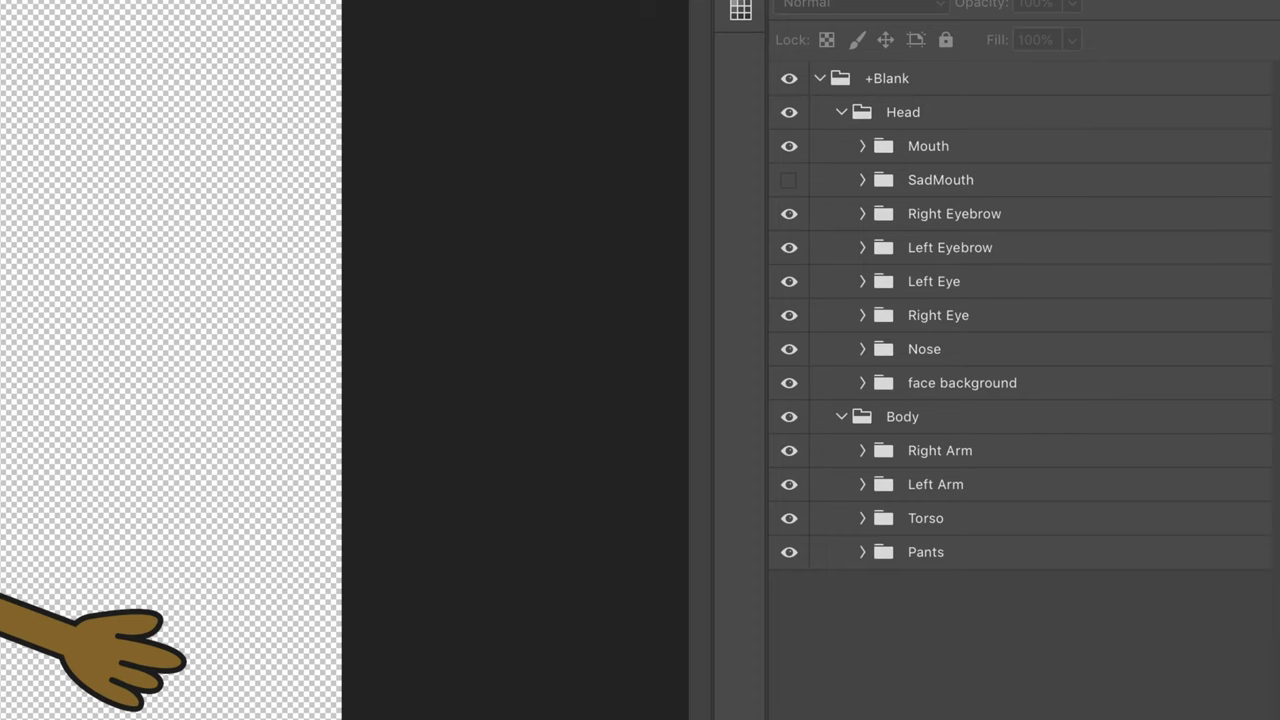
- Examine the layer hierarchy by collapsing and re-expanding the +Blank, Head and Body groups
click(849, 421)
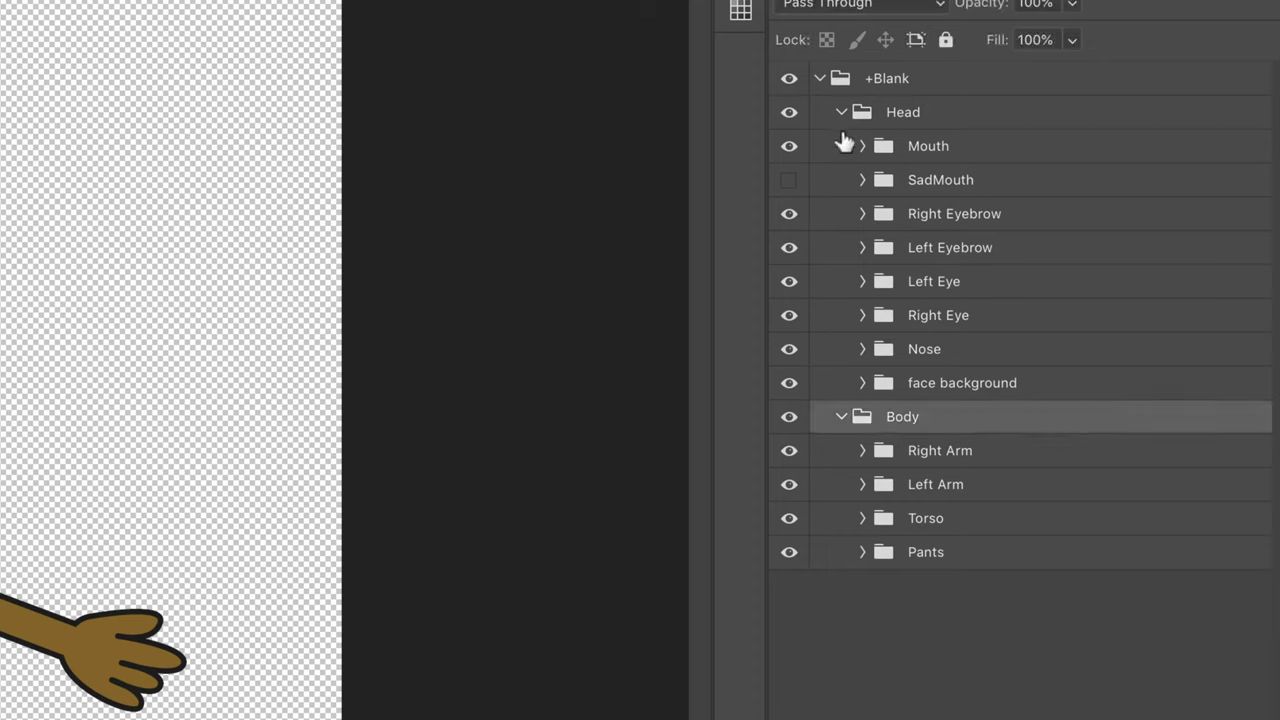
click(842, 113)
click(841, 147)
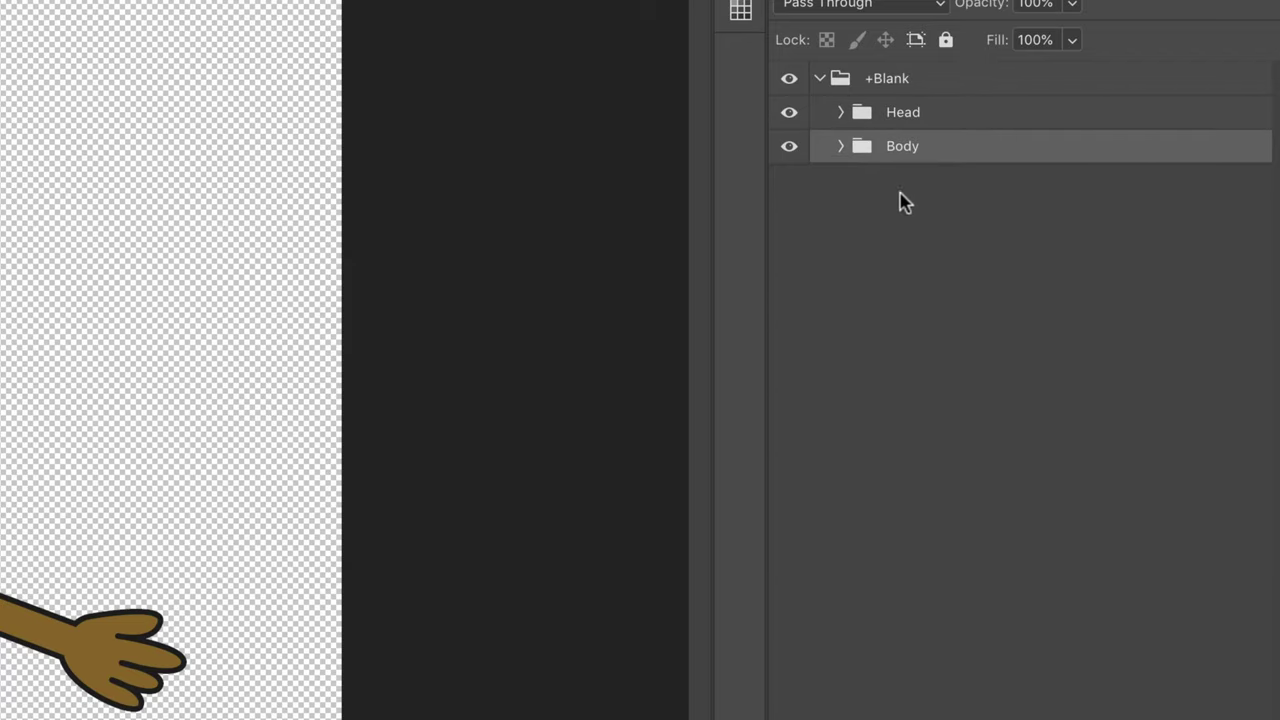
click(819, 80)
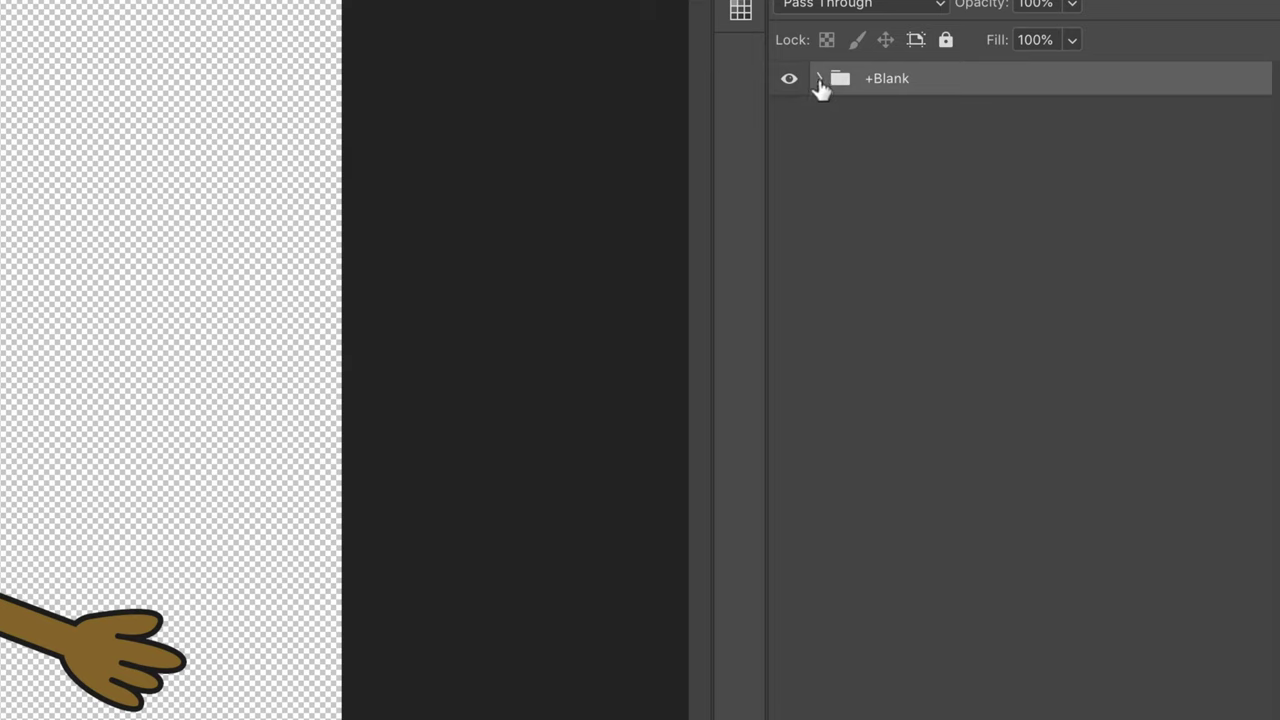
click(819, 80)
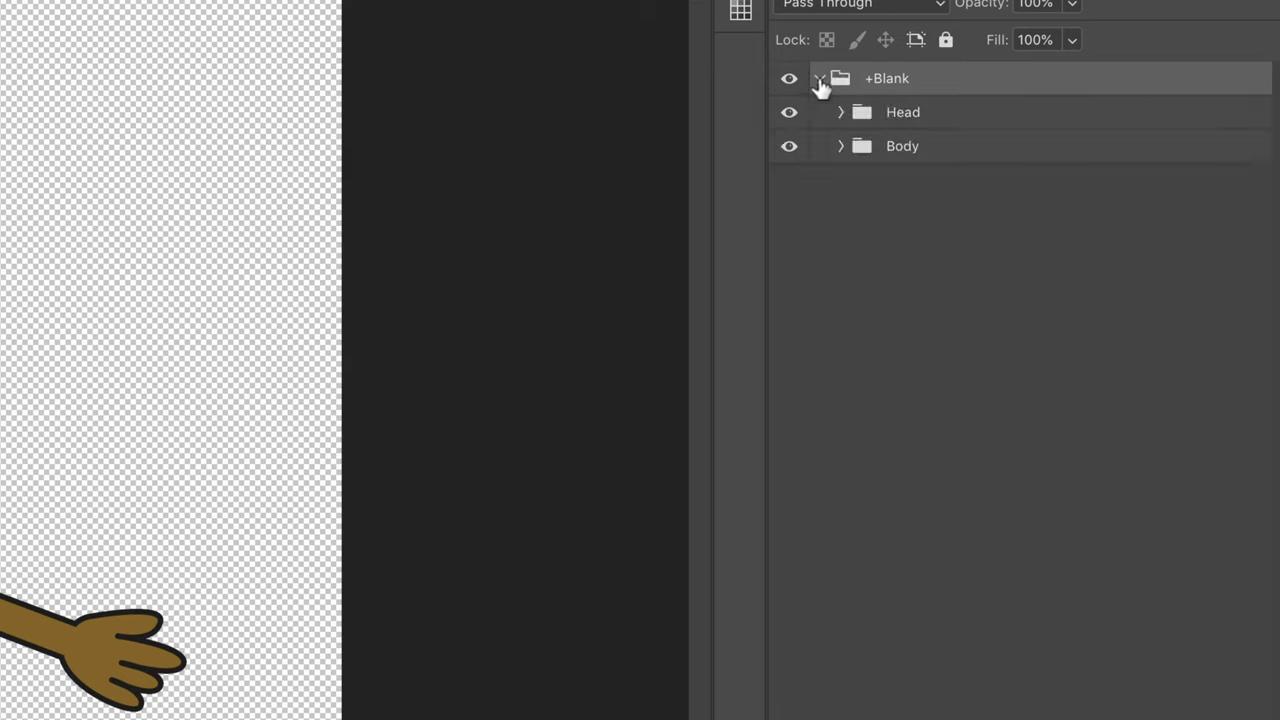
click(843, 116)
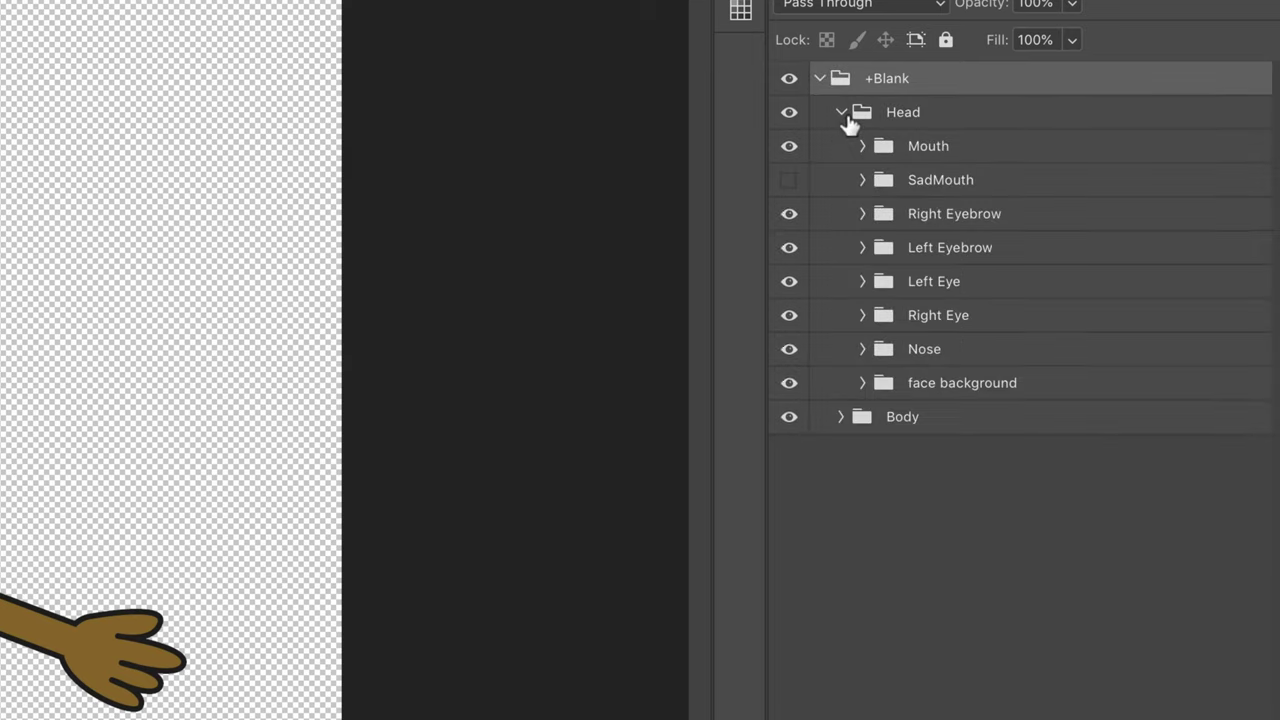
click(840, 417)
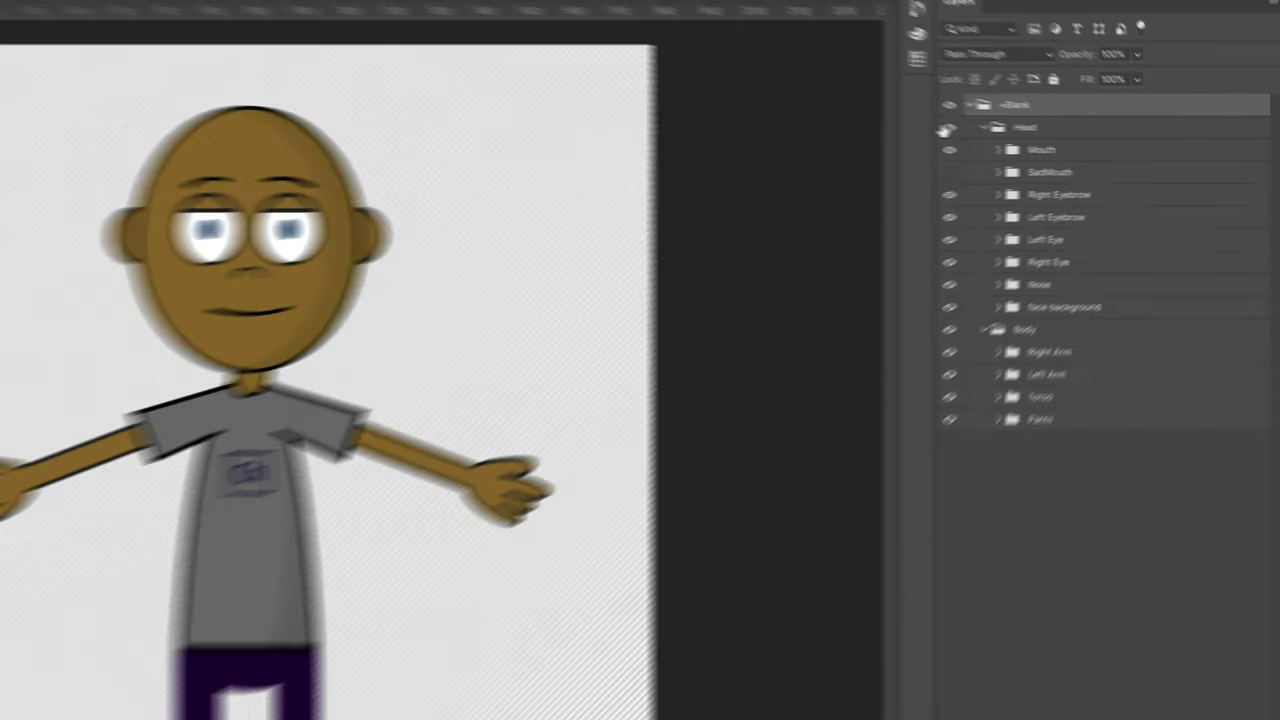
- Hide and reshow the Head group and the Body group to compare which artwork each one holds
click(789, 112)
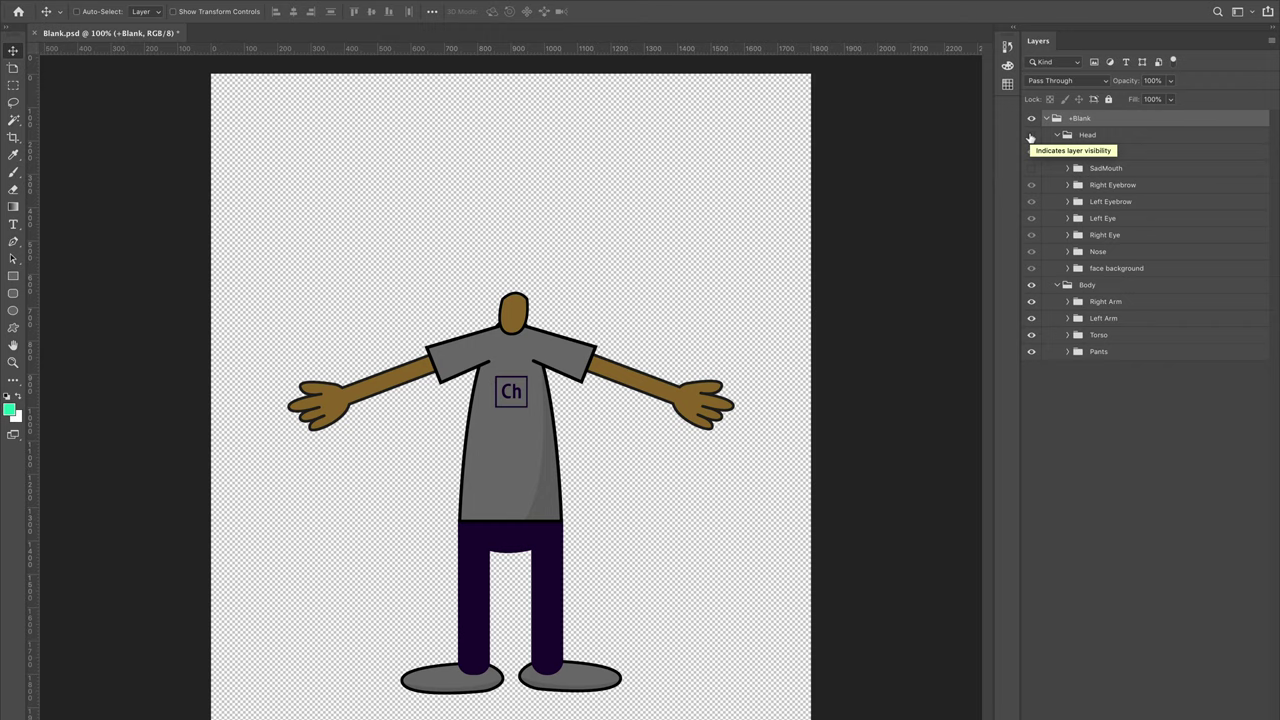
click(1031, 135)
click(1030, 286)
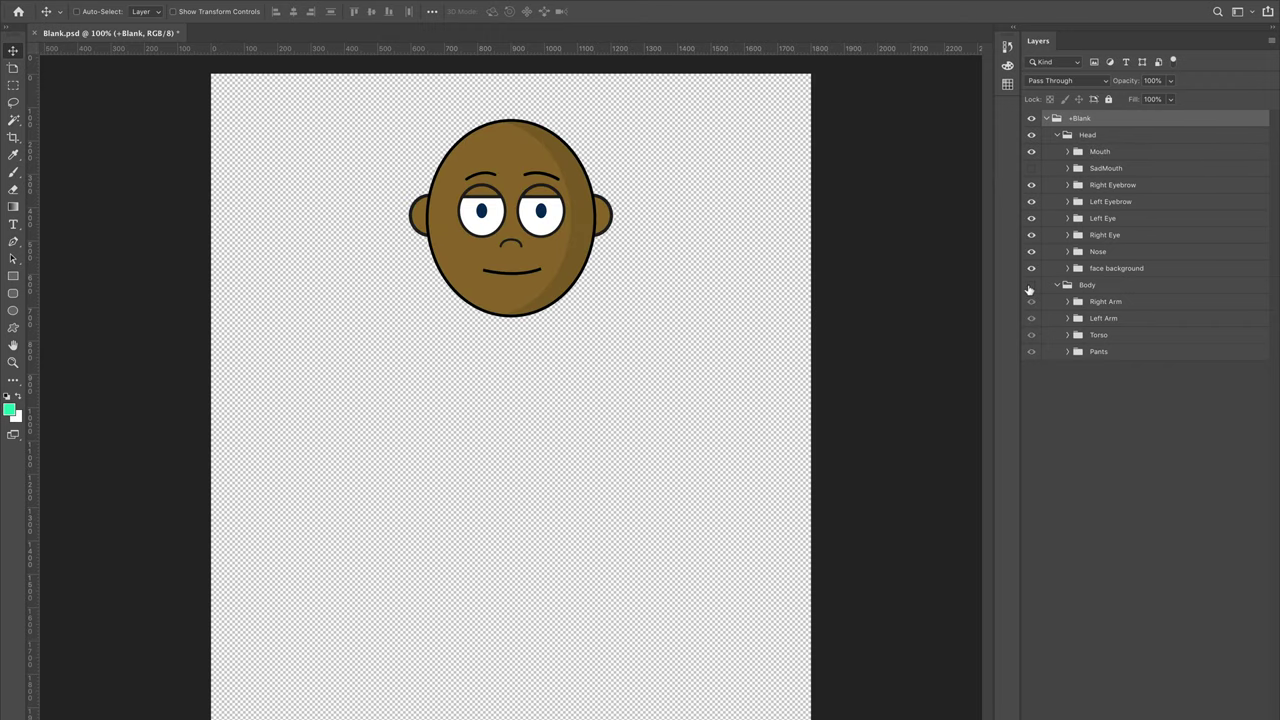
click(1031, 285)
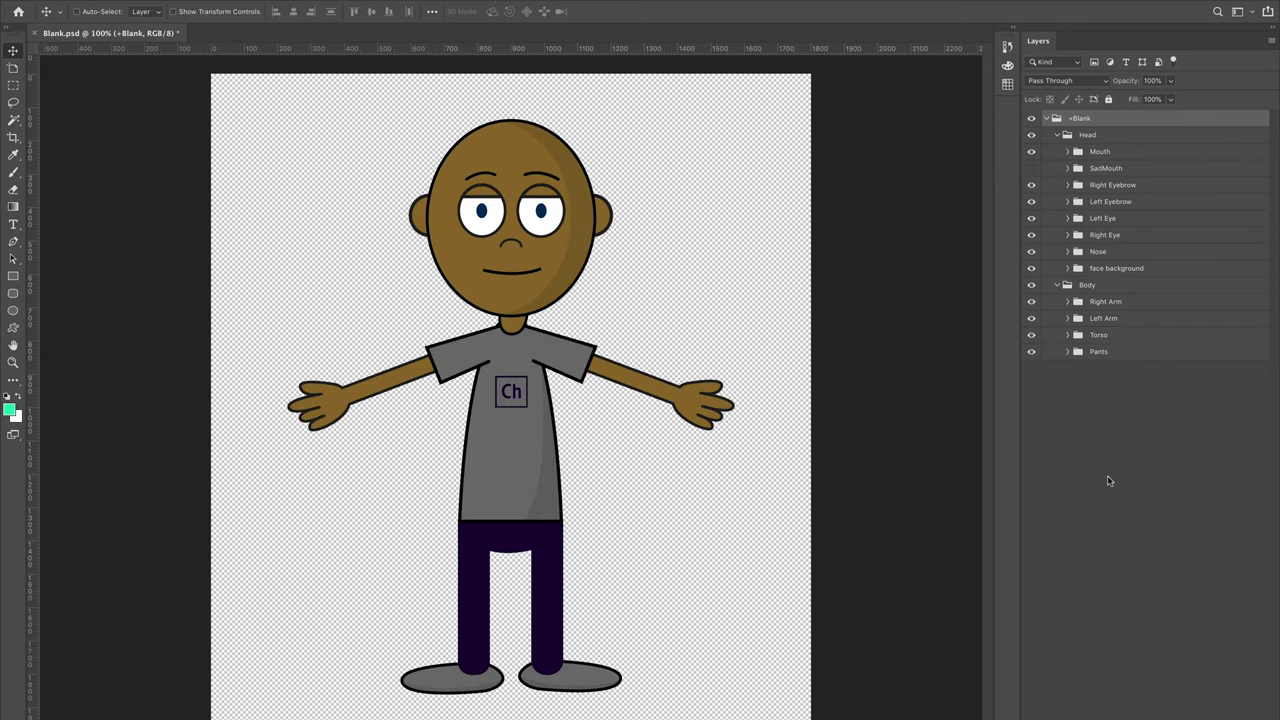
- Collapse the Head and Body groups, select Head and toggle its visibility off and back on
click(1060, 136)
click(1059, 152)
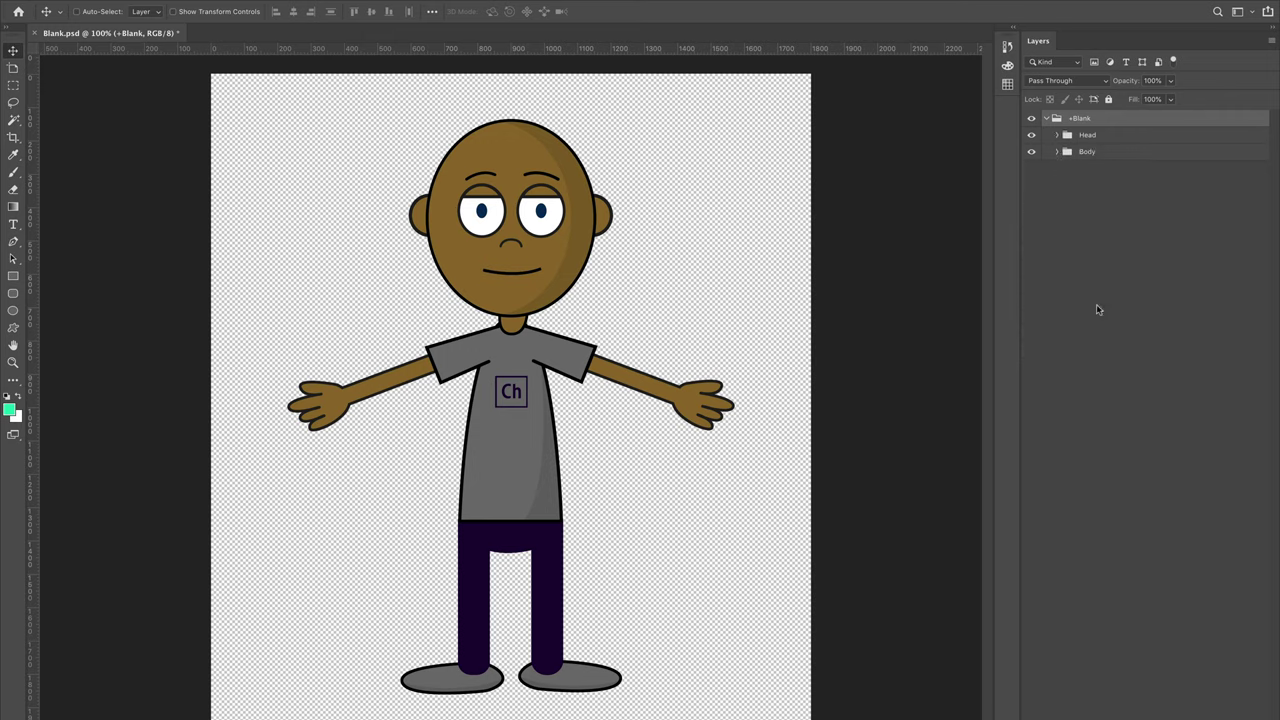
click(1095, 137)
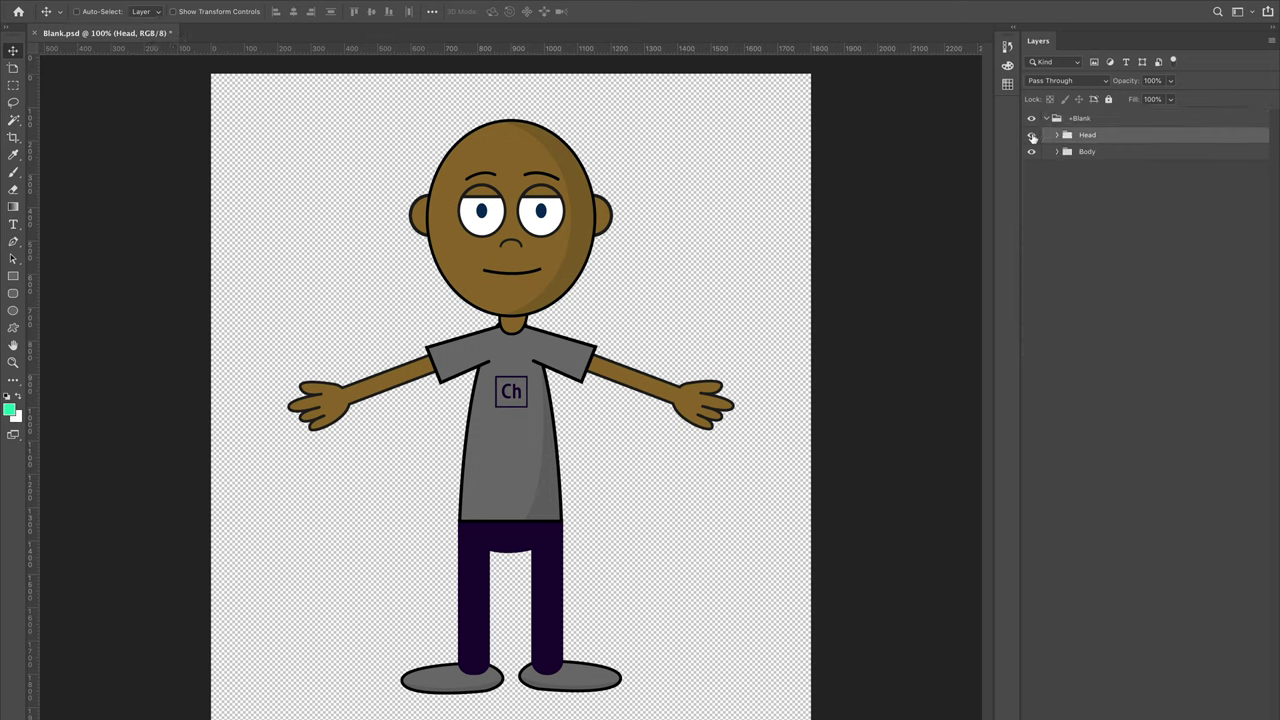
click(1031, 135)
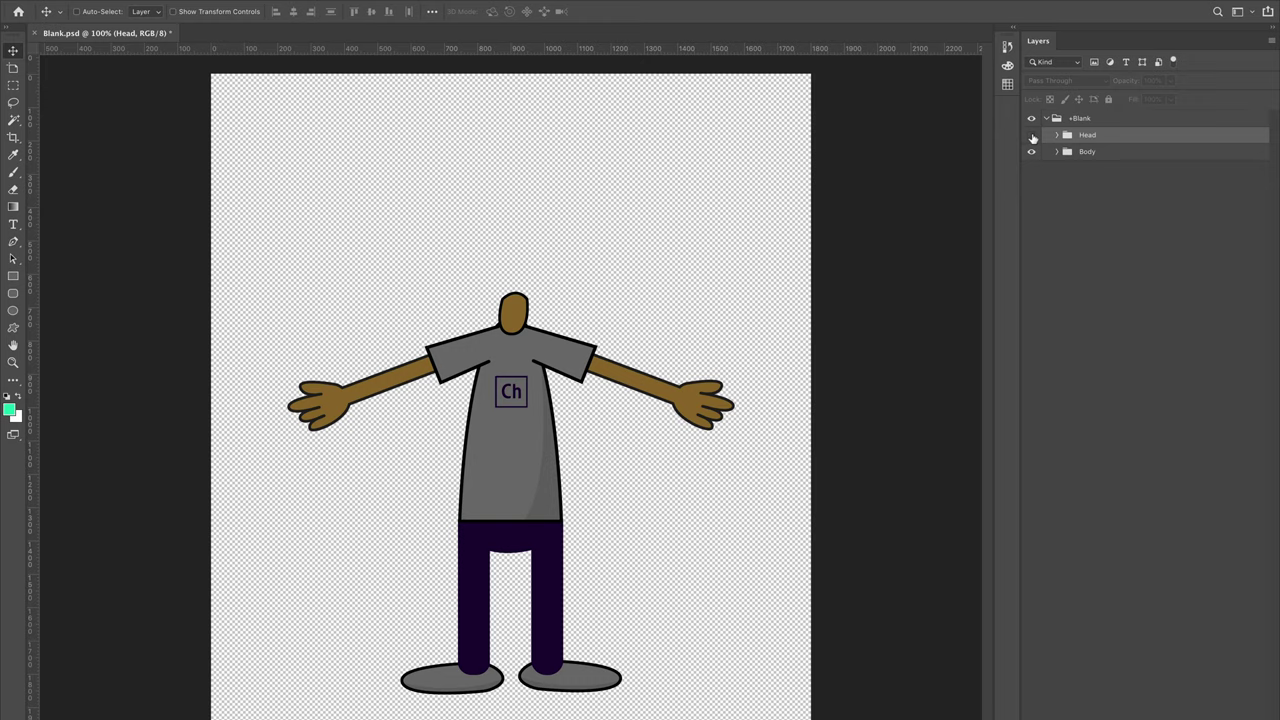
click(1031, 135)
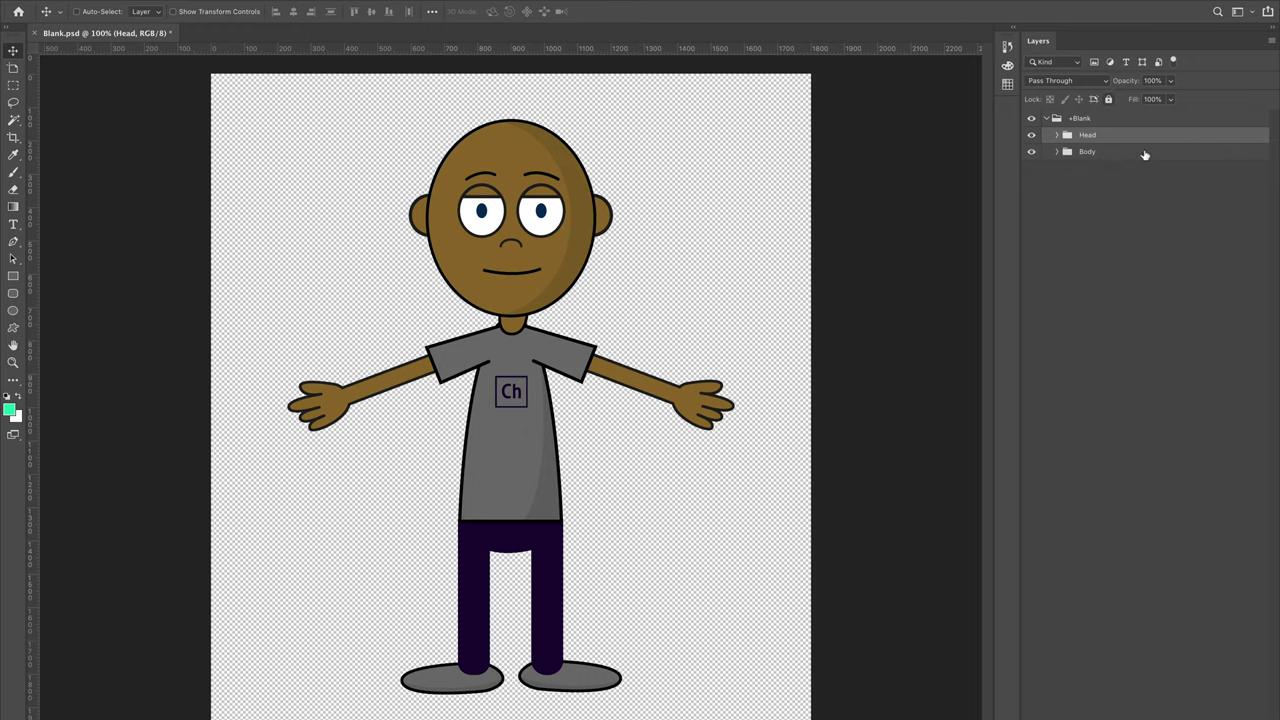
- Toggle the visibility of the Head group off and on, and do the same for the Body group
click(1031, 135)
click(1031, 135)
click(1032, 151)
click(1032, 151)
- Expand the Head group and the Mouth group inside it to reveal the individual mouth shapes
click(1057, 135)
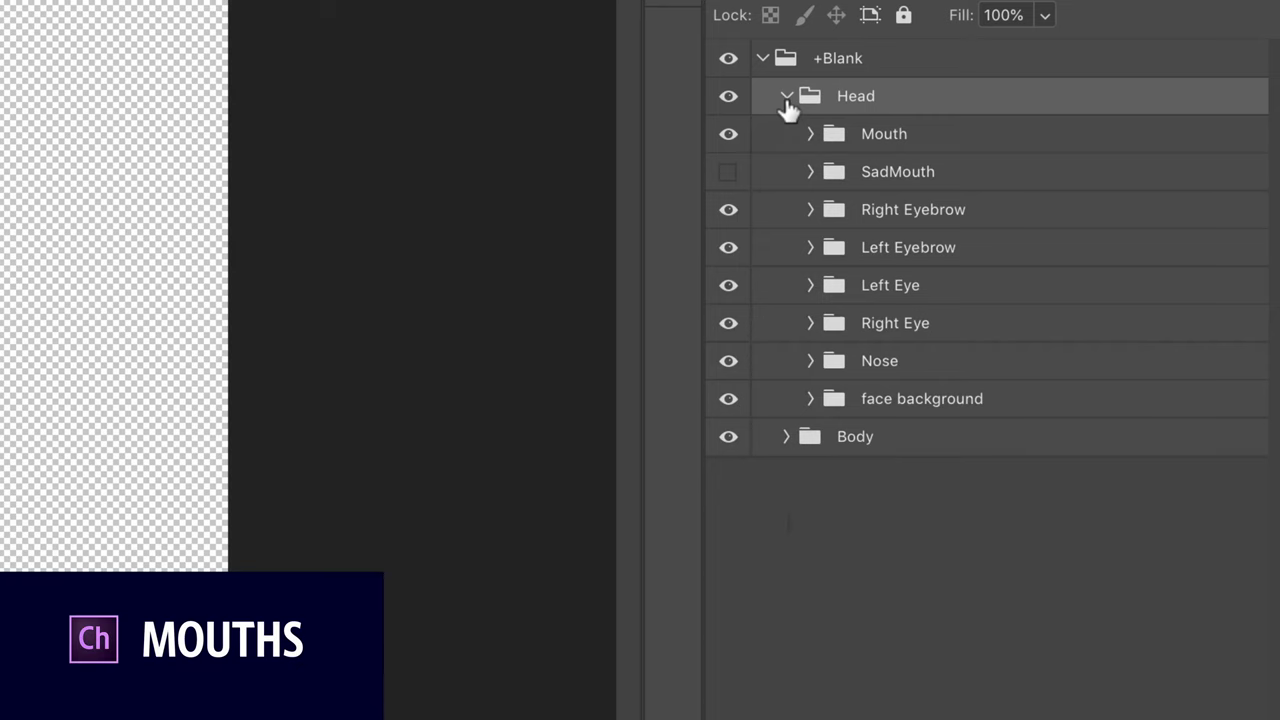
click(900, 140)
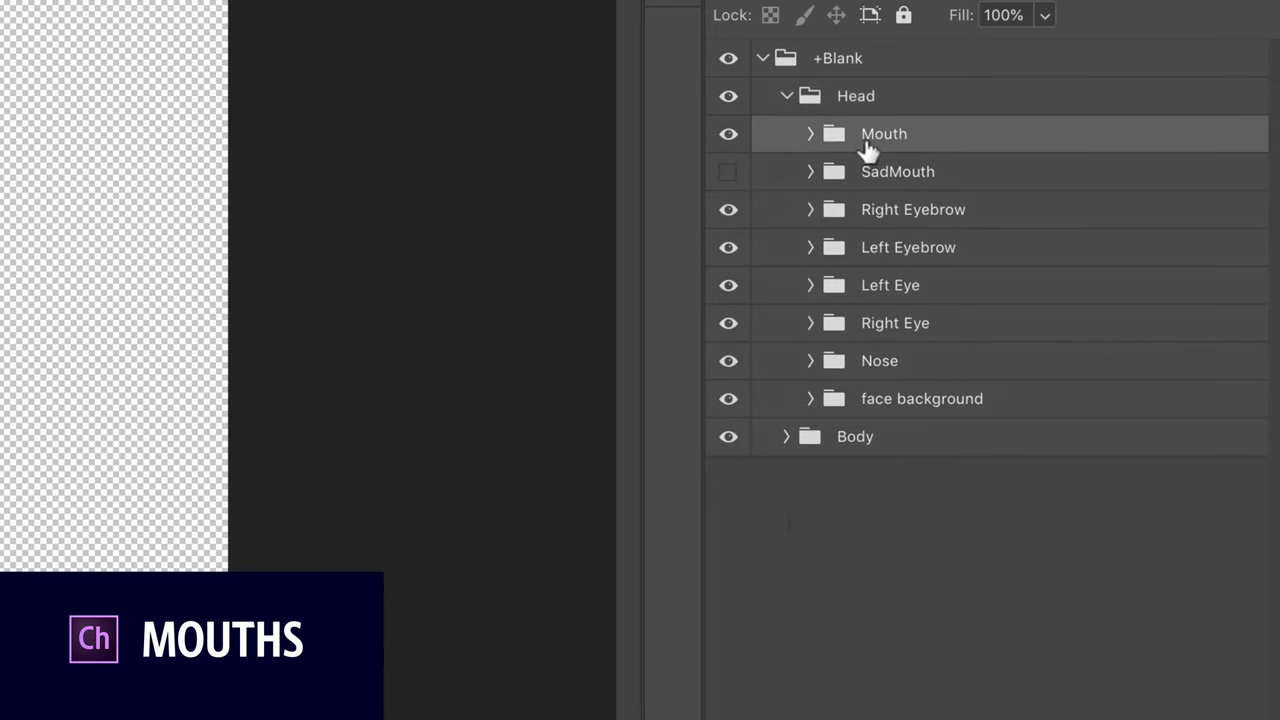
click(811, 137)
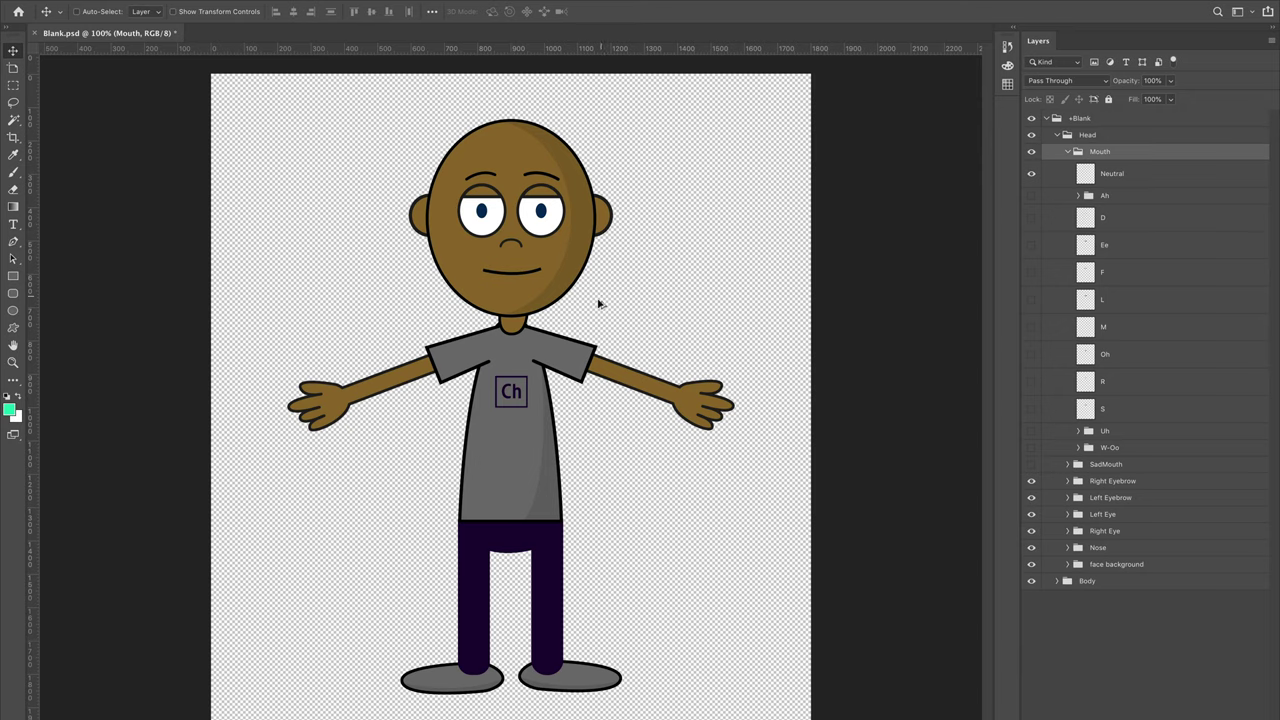
- Hide the Neutral mouth and preview the Ah, D and Ee mouth shapes one at a time on the face
scroll(547, 258, up, 6)
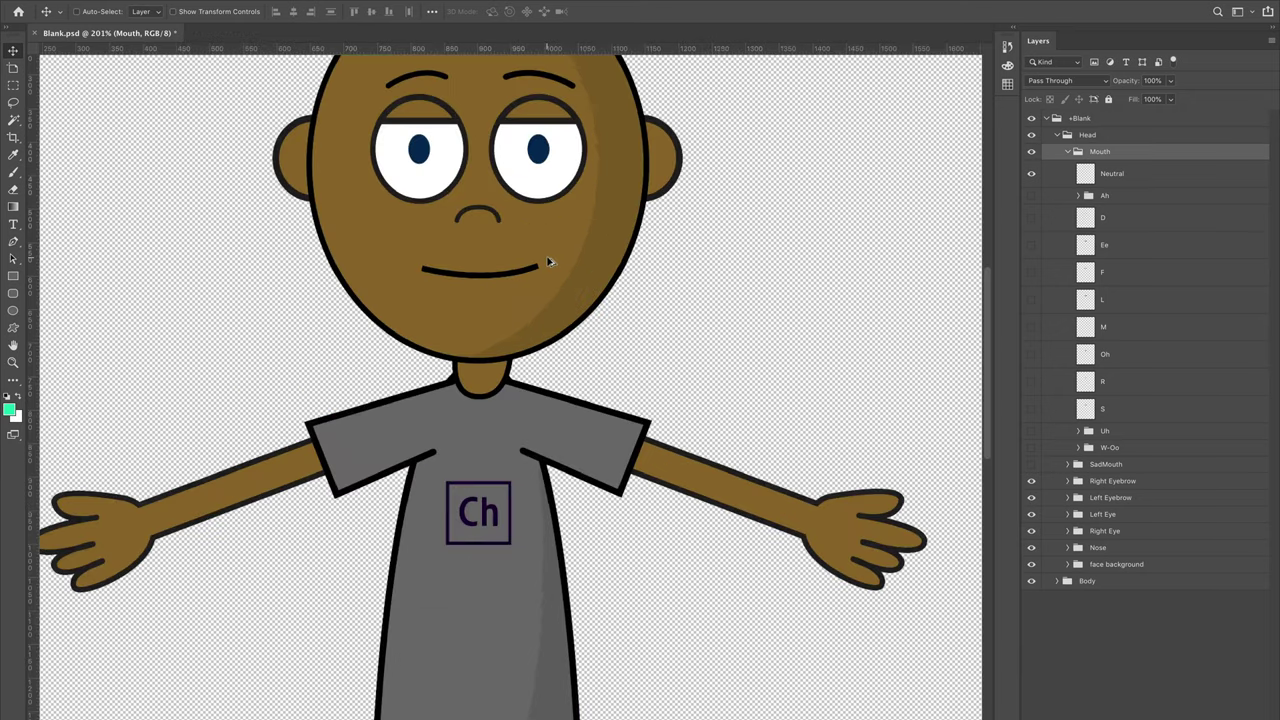
scroll(548, 261, down, 3)
scroll(548, 261, down, 2)
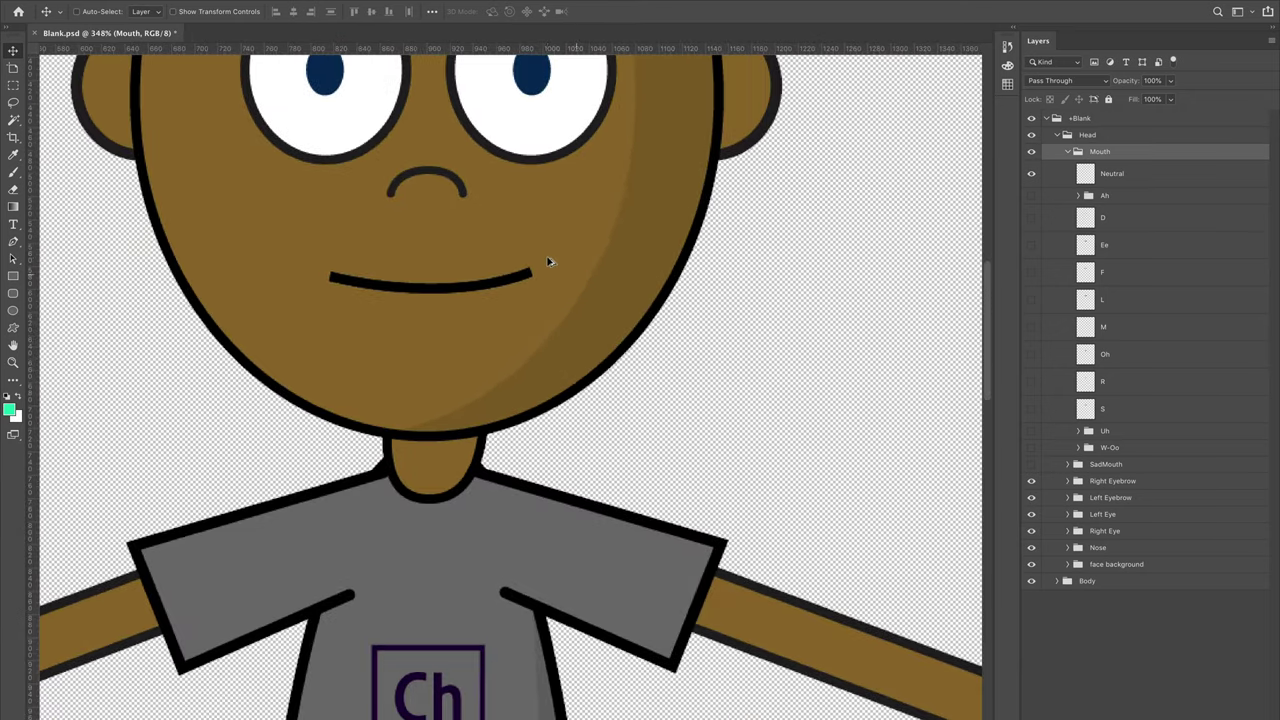
drag(491, 143, 571, 457)
key(ctrl+r)
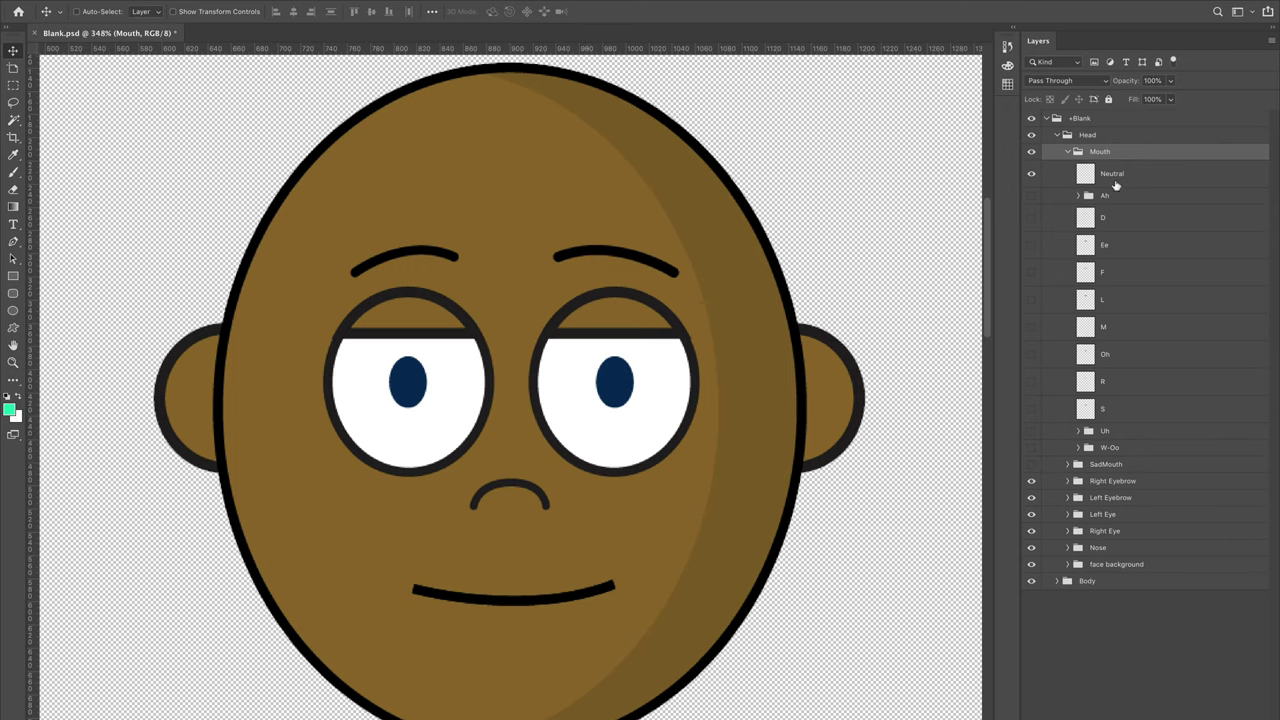
click(1031, 175)
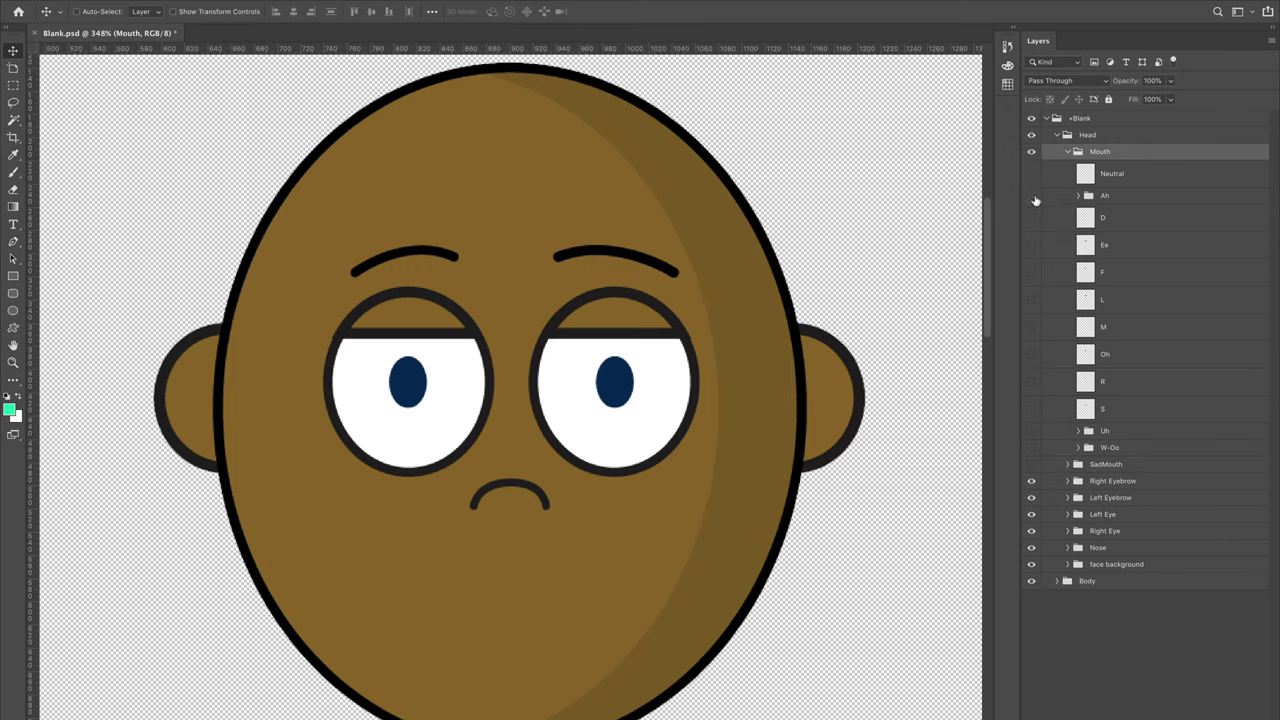
click(1032, 196)
click(1032, 196)
click(1031, 217)
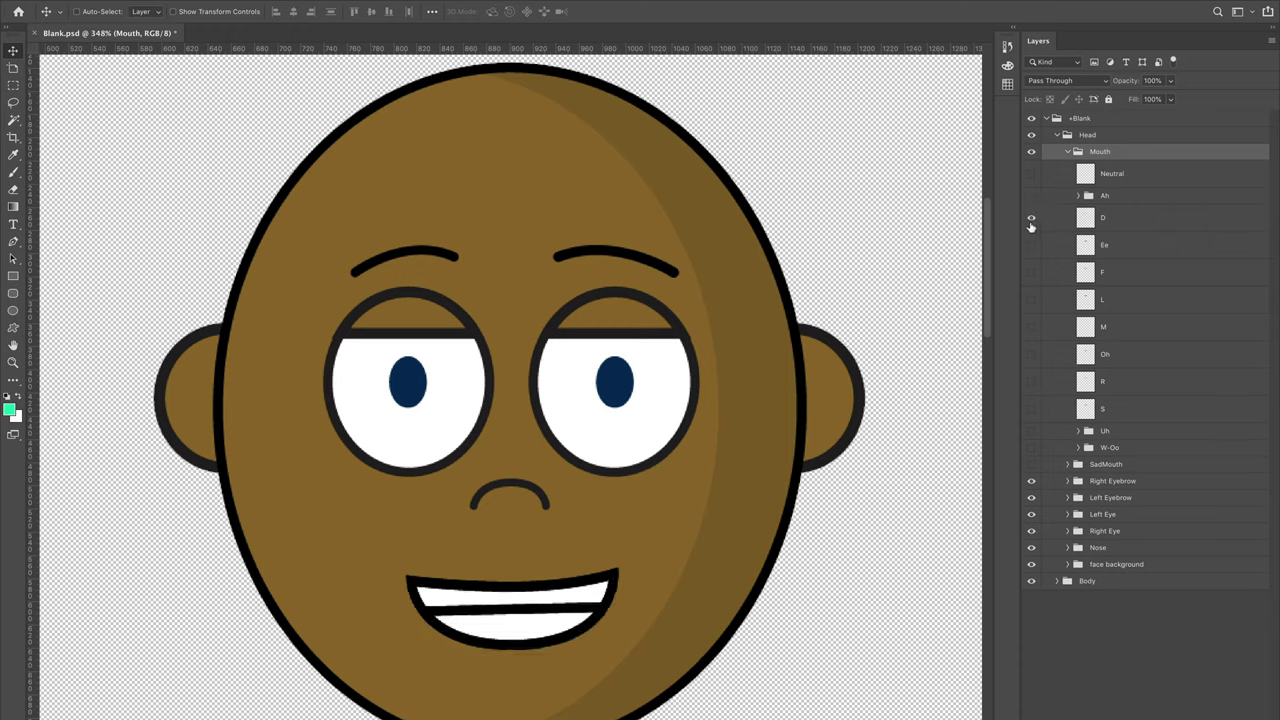
click(1031, 217)
click(1031, 245)
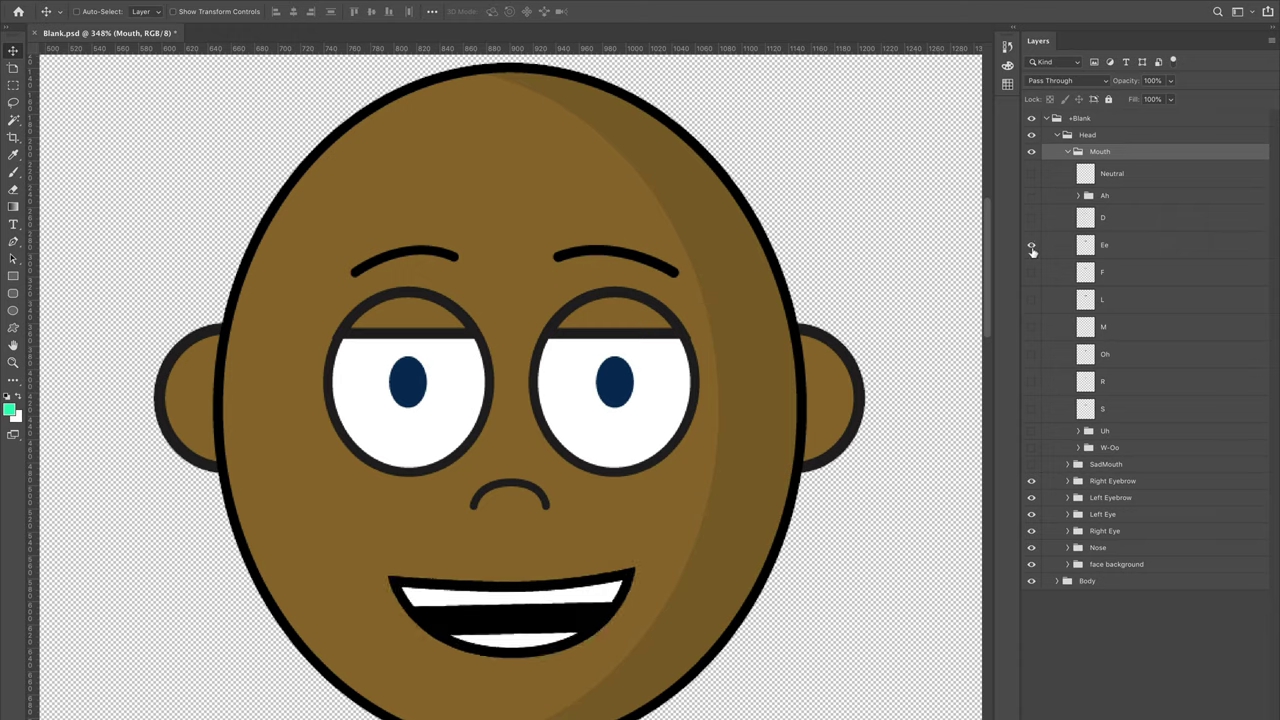
click(1031, 245)
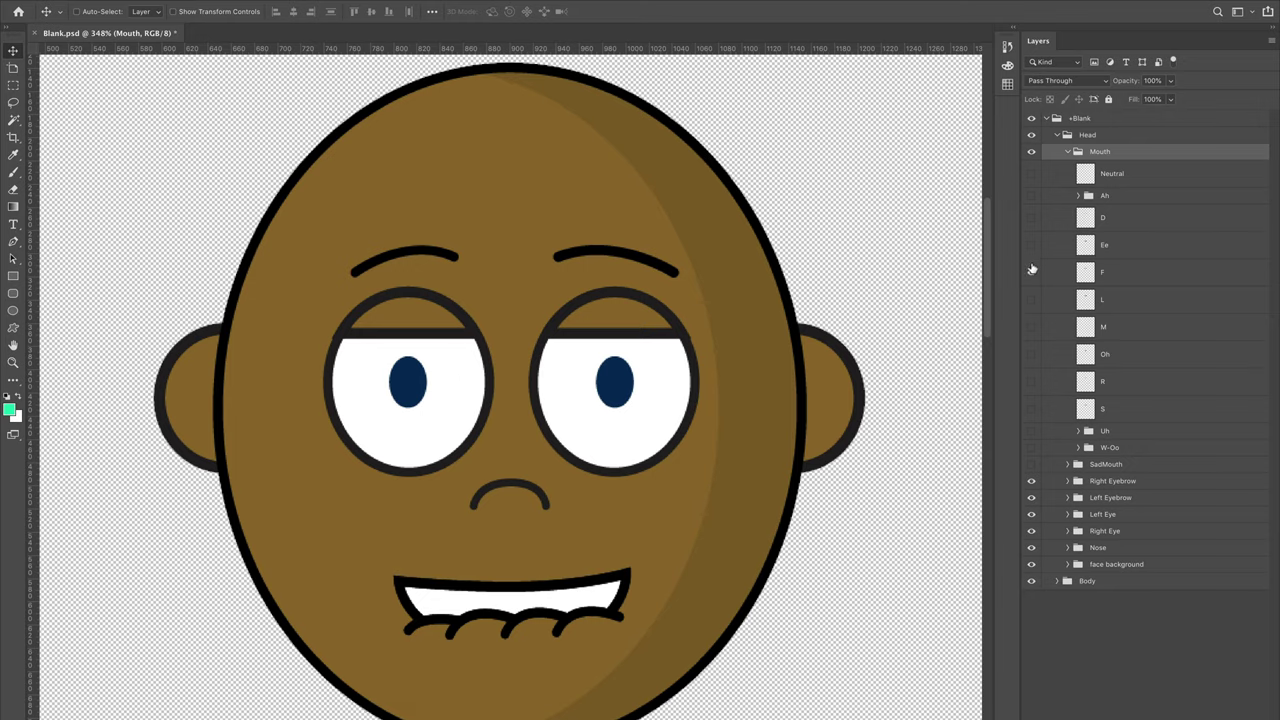
- Preview the F, L, Oh, S and Uh mouth shapes one at a time and reshow the Neutral mouth
click(1032, 272)
click(1032, 301)
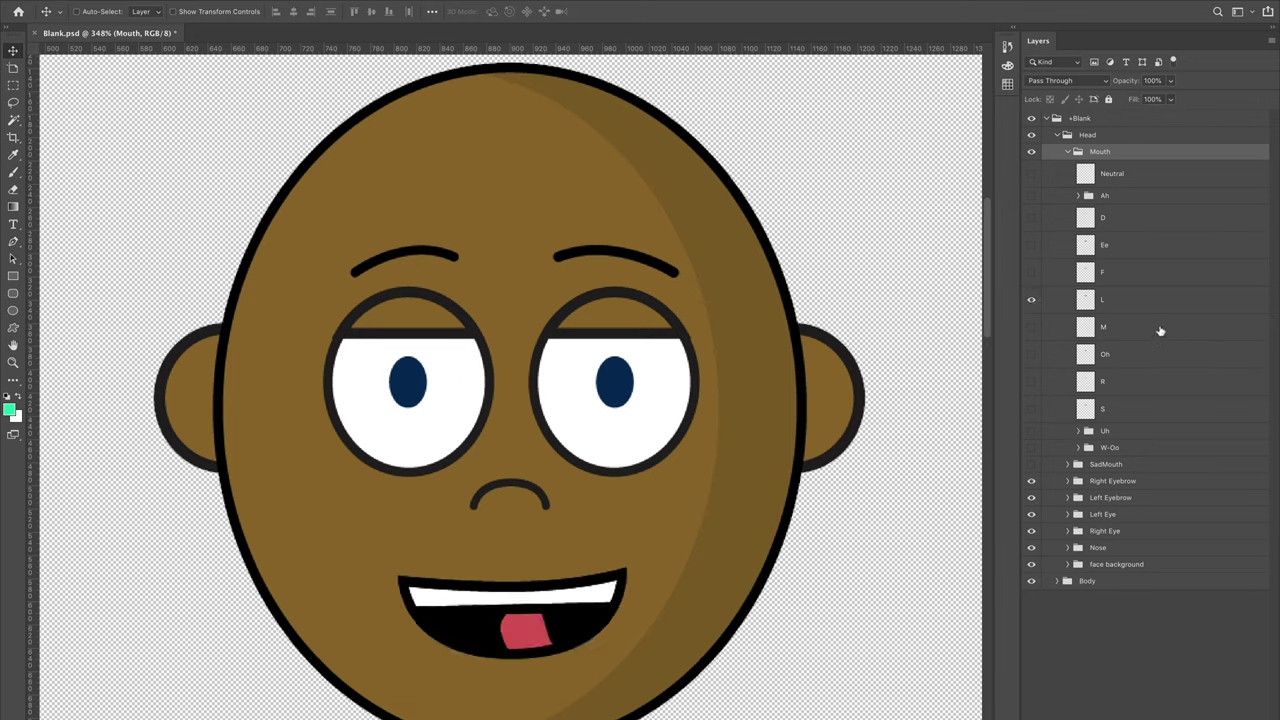
click(1031, 300)
click(1031, 355)
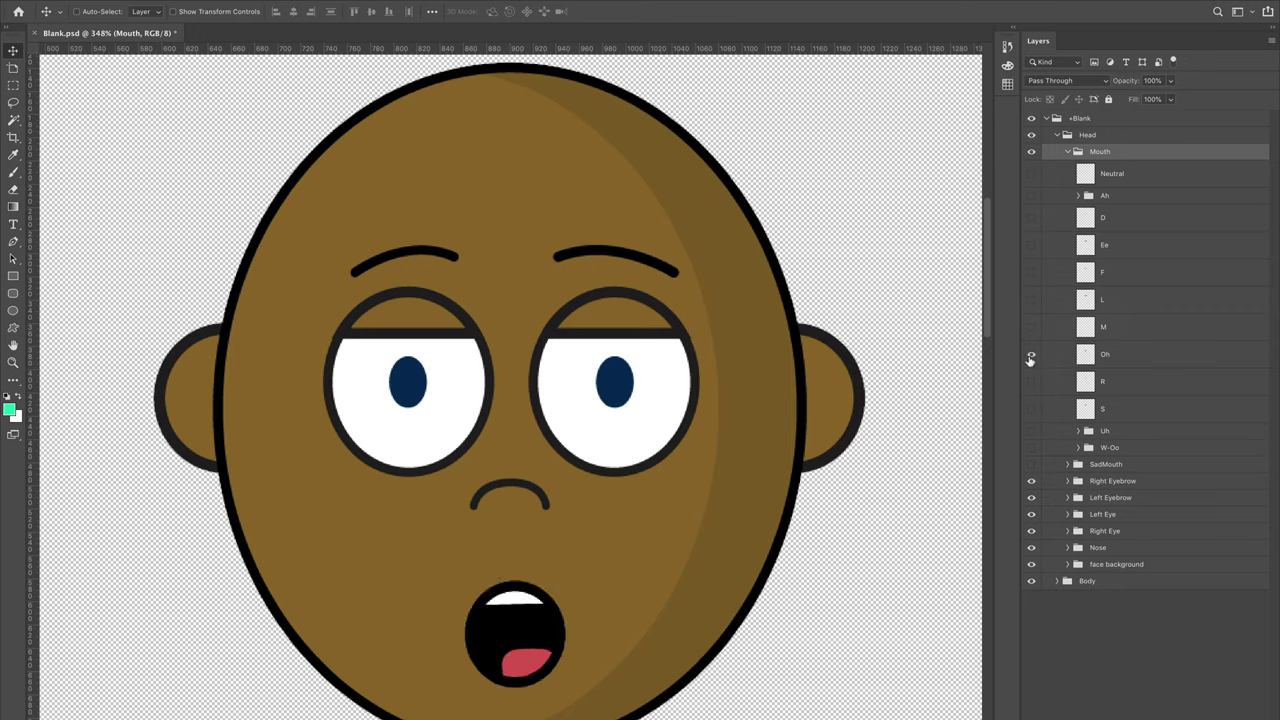
click(1031, 355)
click(1031, 409)
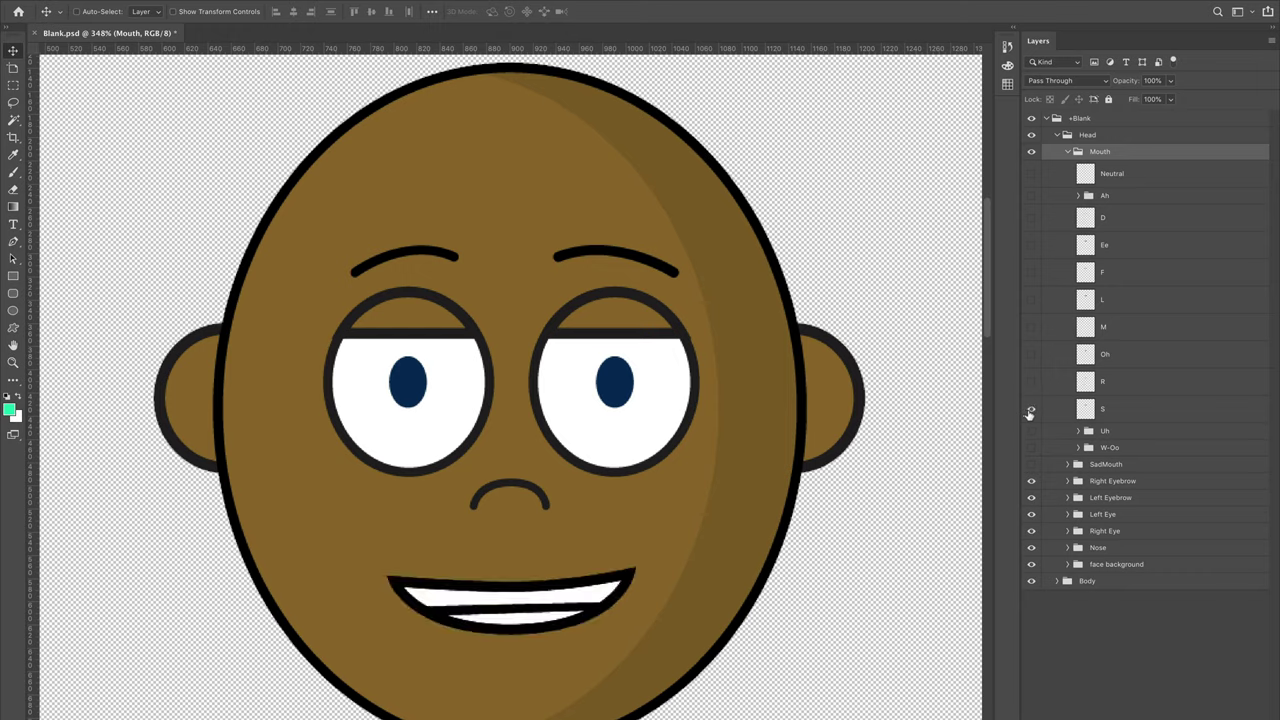
click(1031, 409)
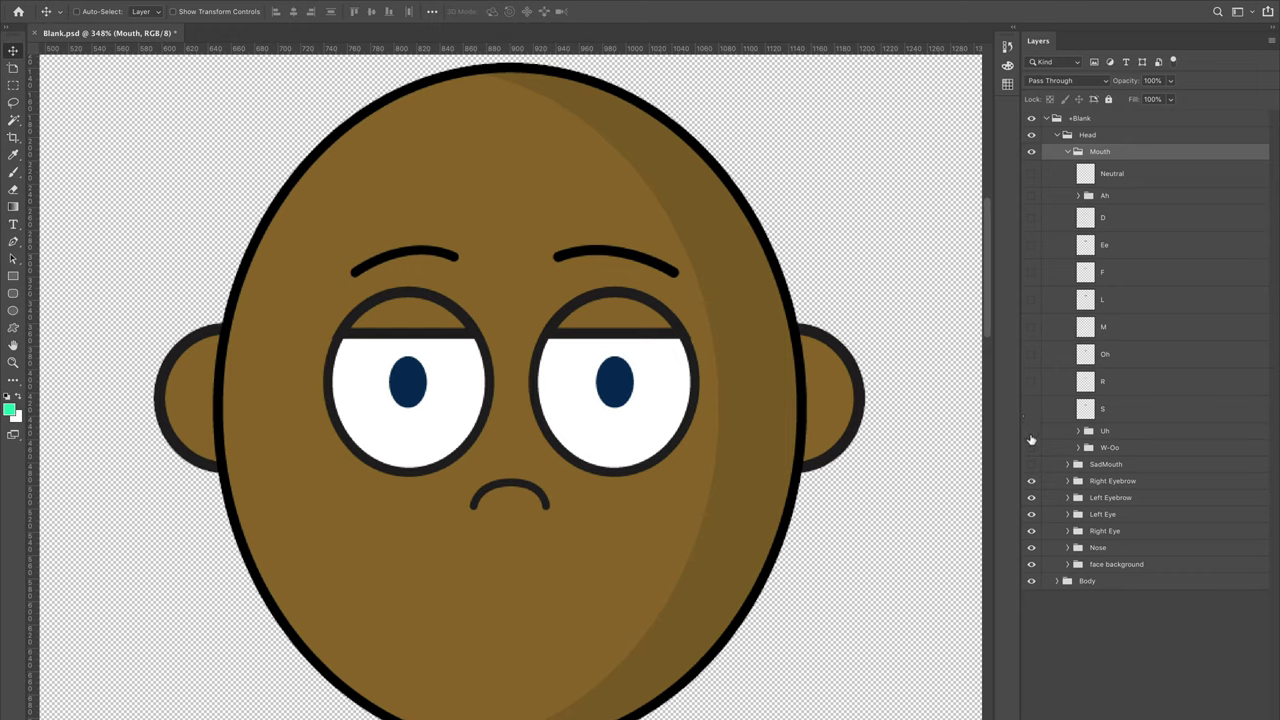
click(1032, 431)
click(1032, 433)
click(1031, 174)
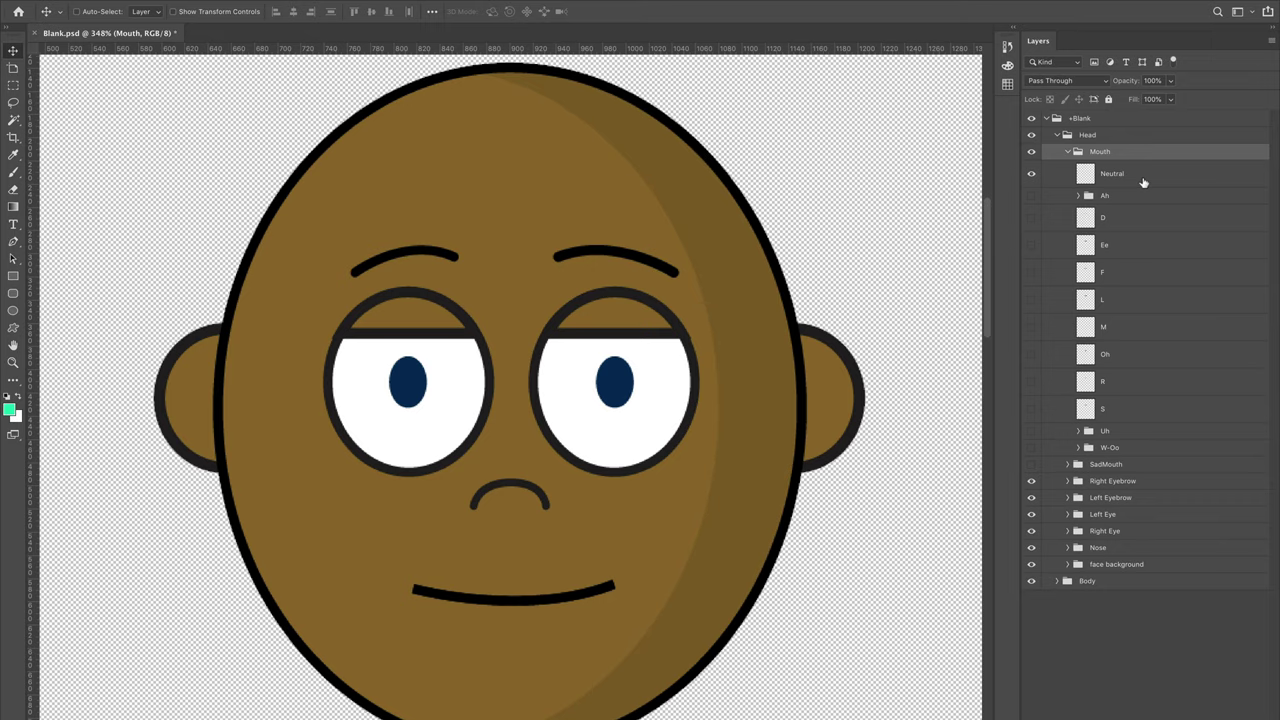
- Hide the Neutral mouth again and compare the Ah, Ee and D mouth shapes one by one
click(1031, 174)
click(1032, 196)
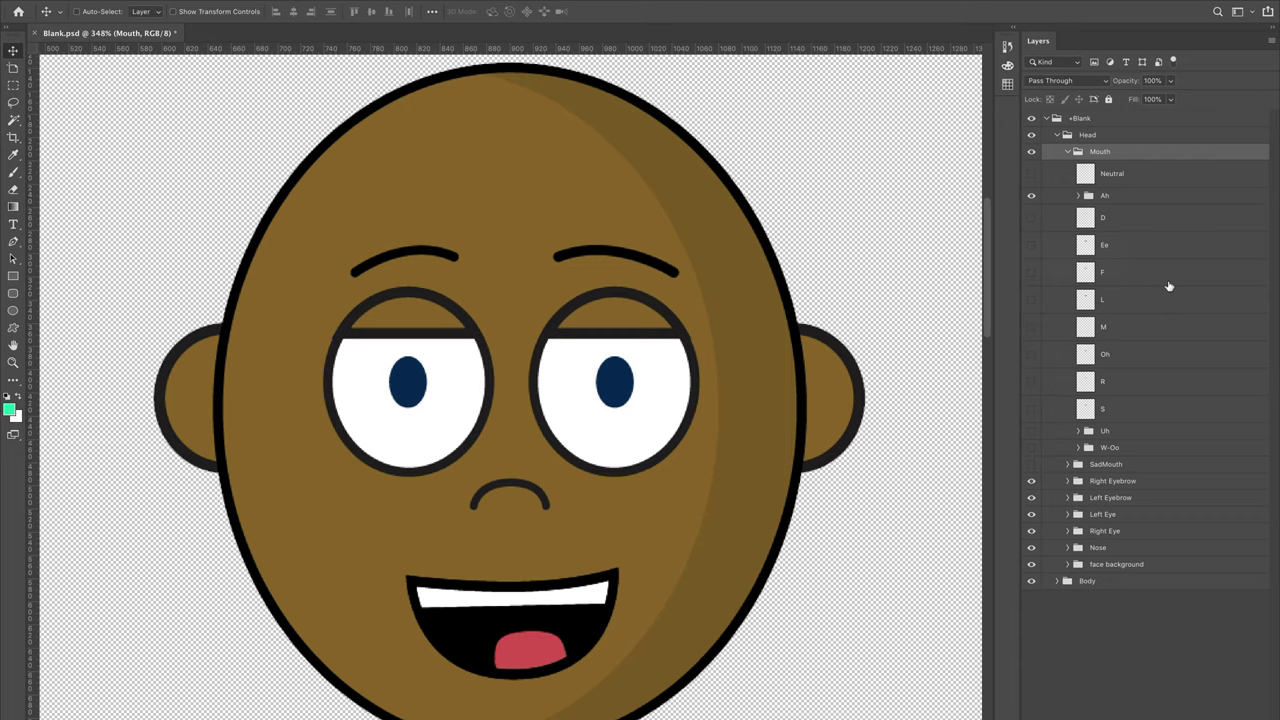
click(1033, 197)
click(1033, 245)
click(1033, 245)
click(1033, 218)
click(1033, 218)
- Try a blue (00b4ff) Color Overlay in Hue mode at 100% opacity on the L mouth layer
click(1031, 300)
click(1121, 306)
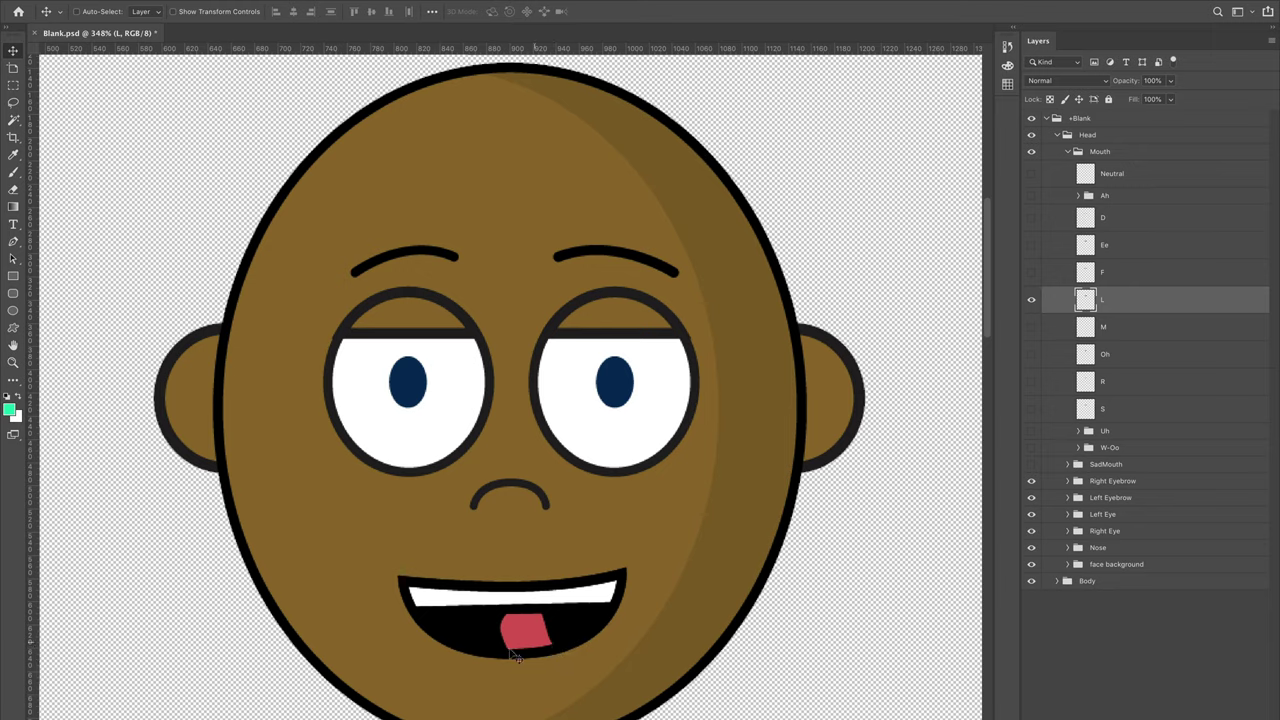
double_click(1144, 298)
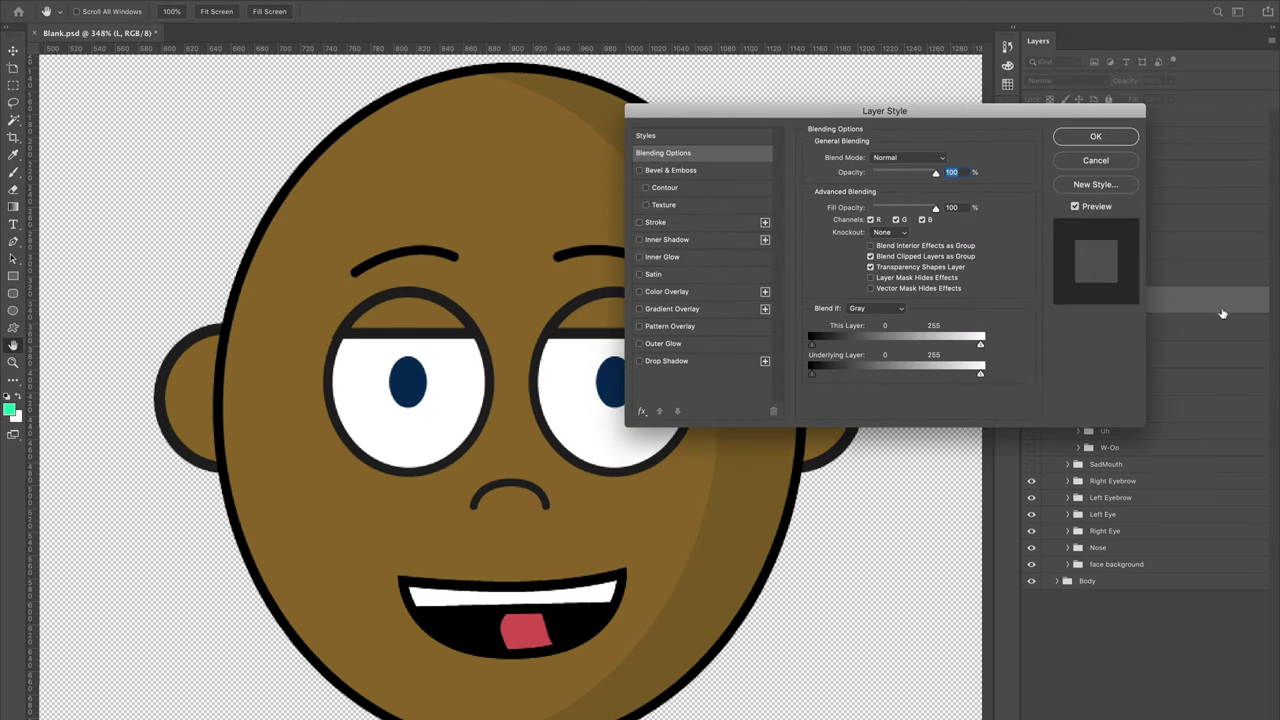
click(667, 291)
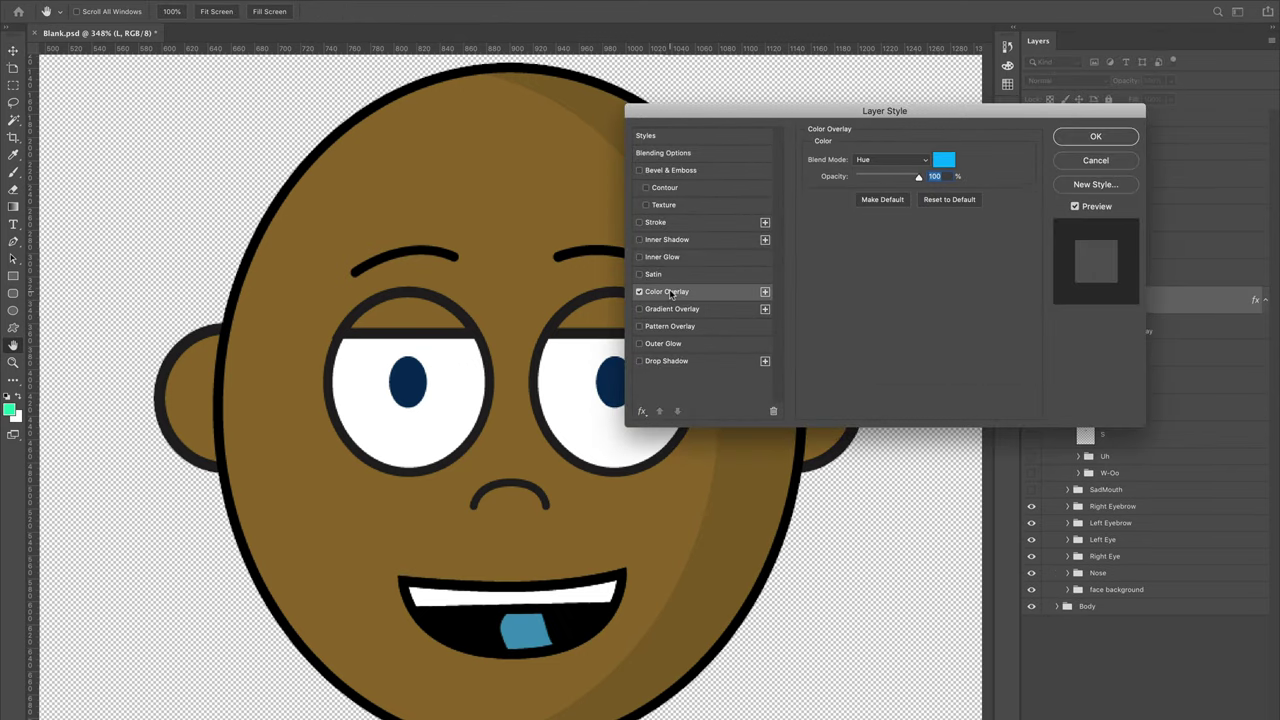
click(908, 160)
click(994, 167)
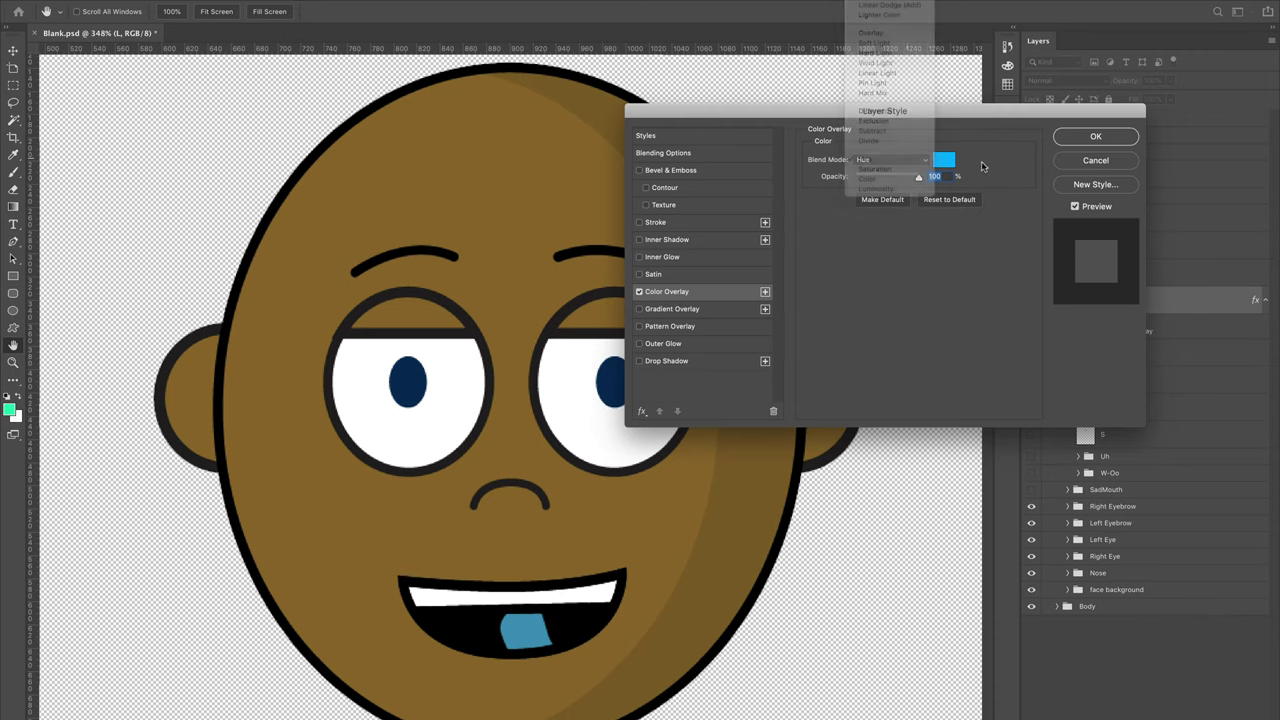
click(948, 160)
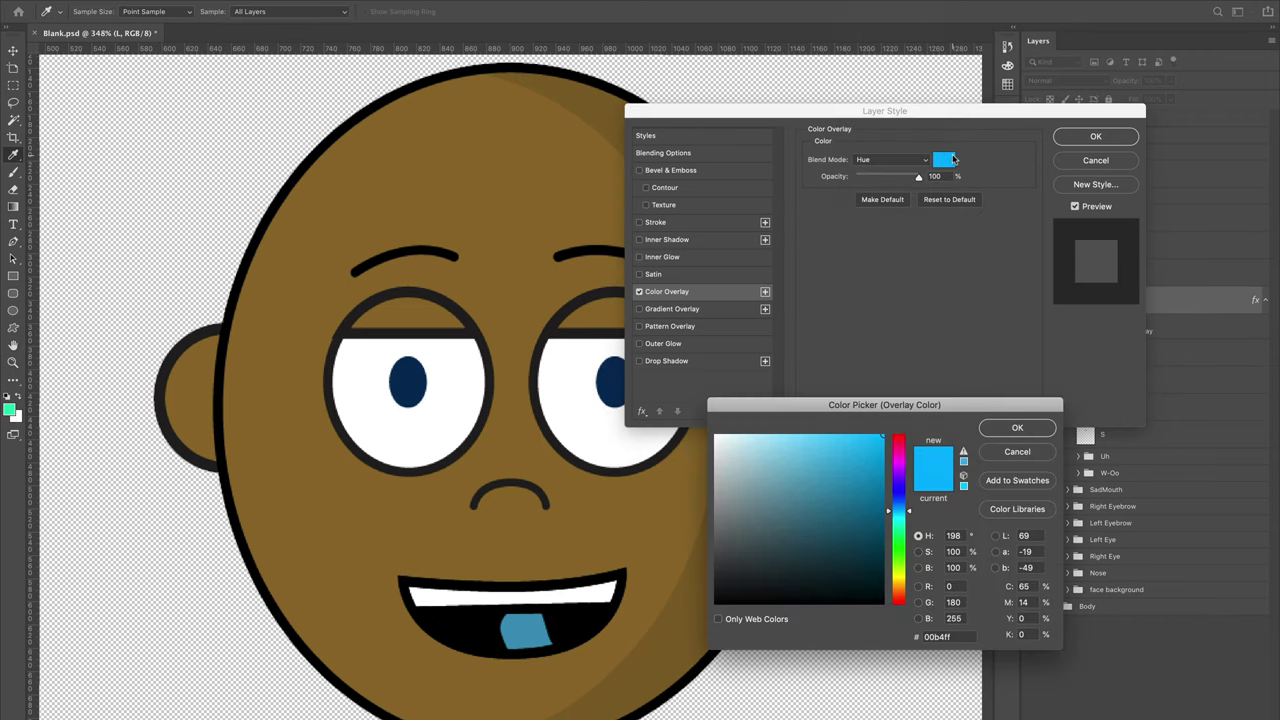
click(1033, 456)
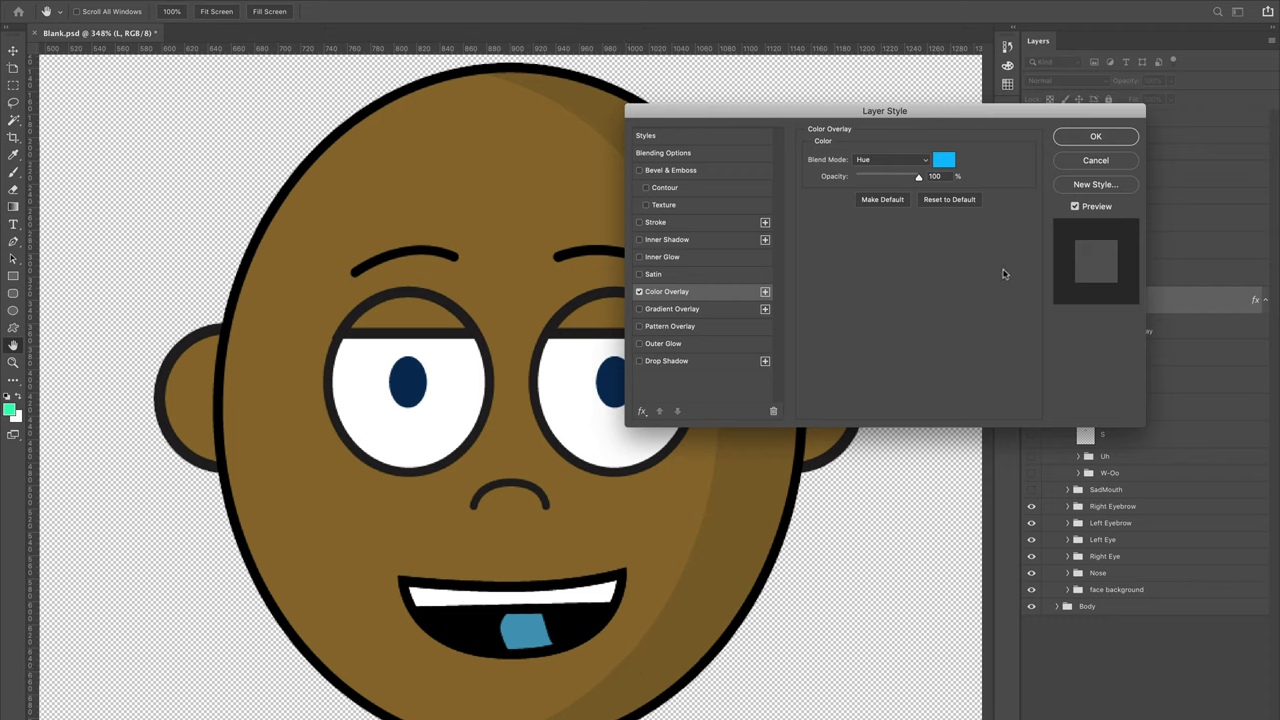
click(1096, 161)
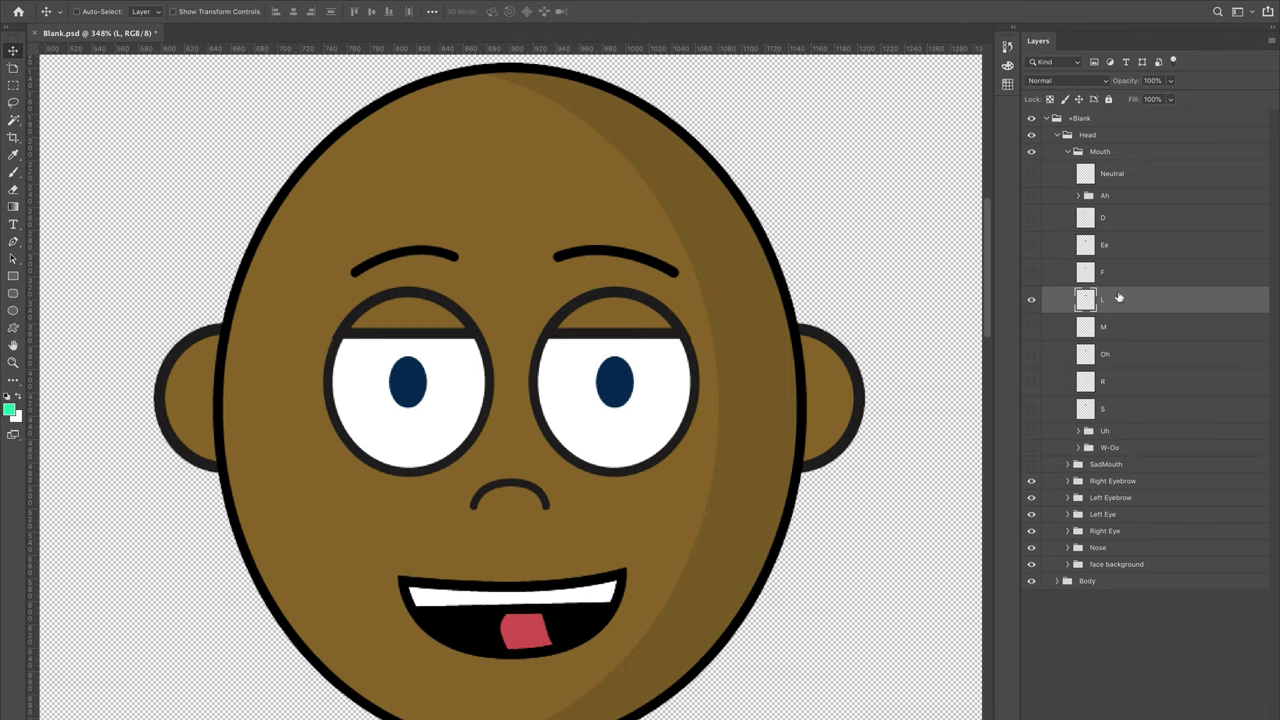
- Hide the L mouth, make Neutral the visible mouth shape again and collapse the Mouth group
click(1031, 300)
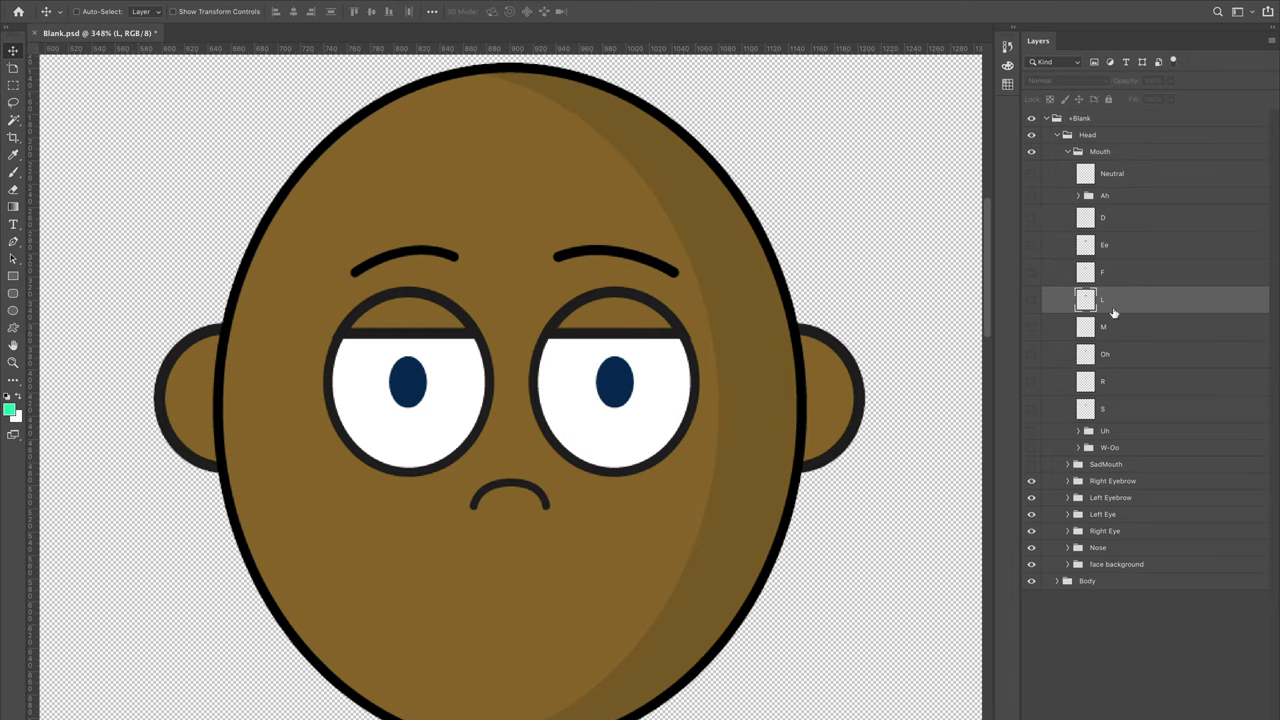
click(1032, 174)
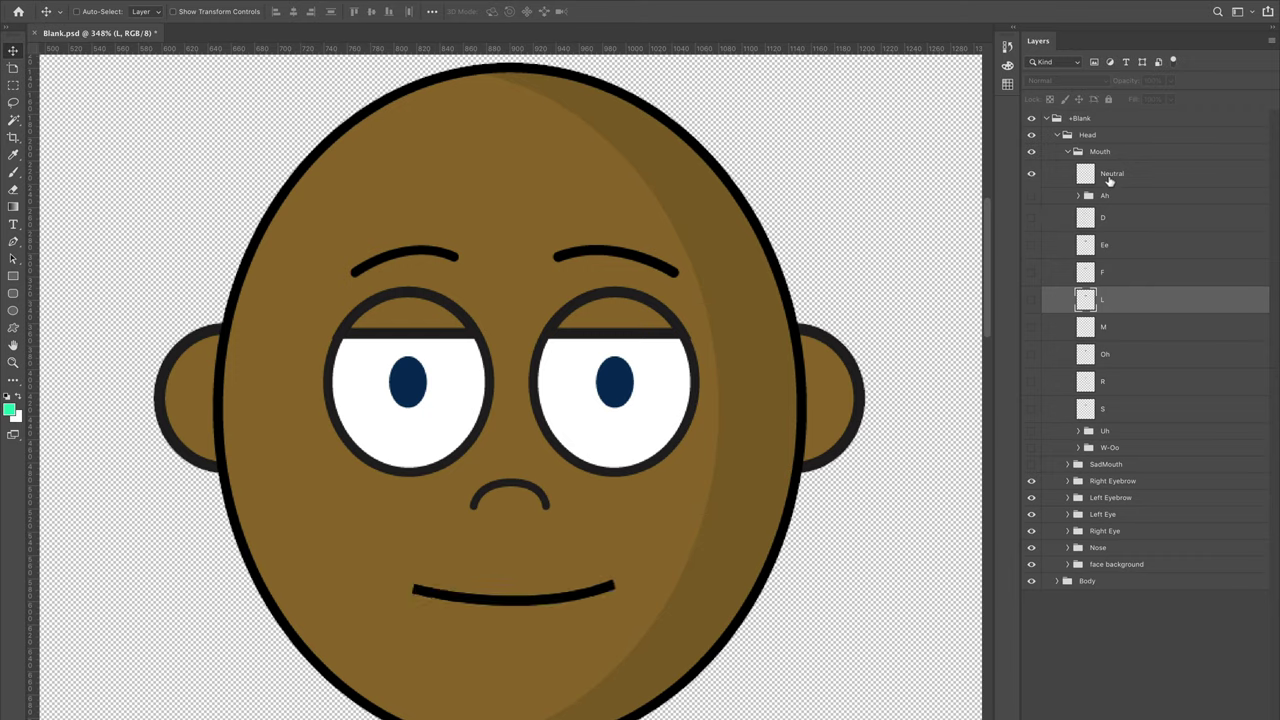
click(1155, 180)
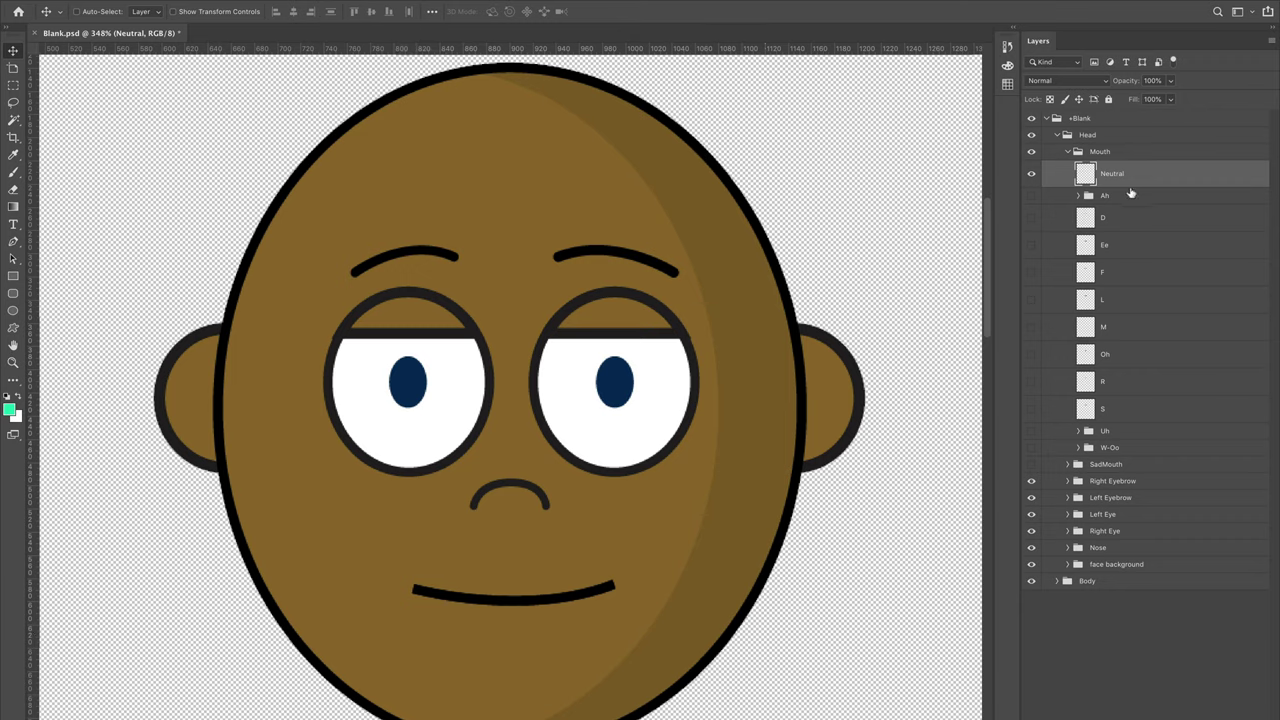
click(1069, 152)
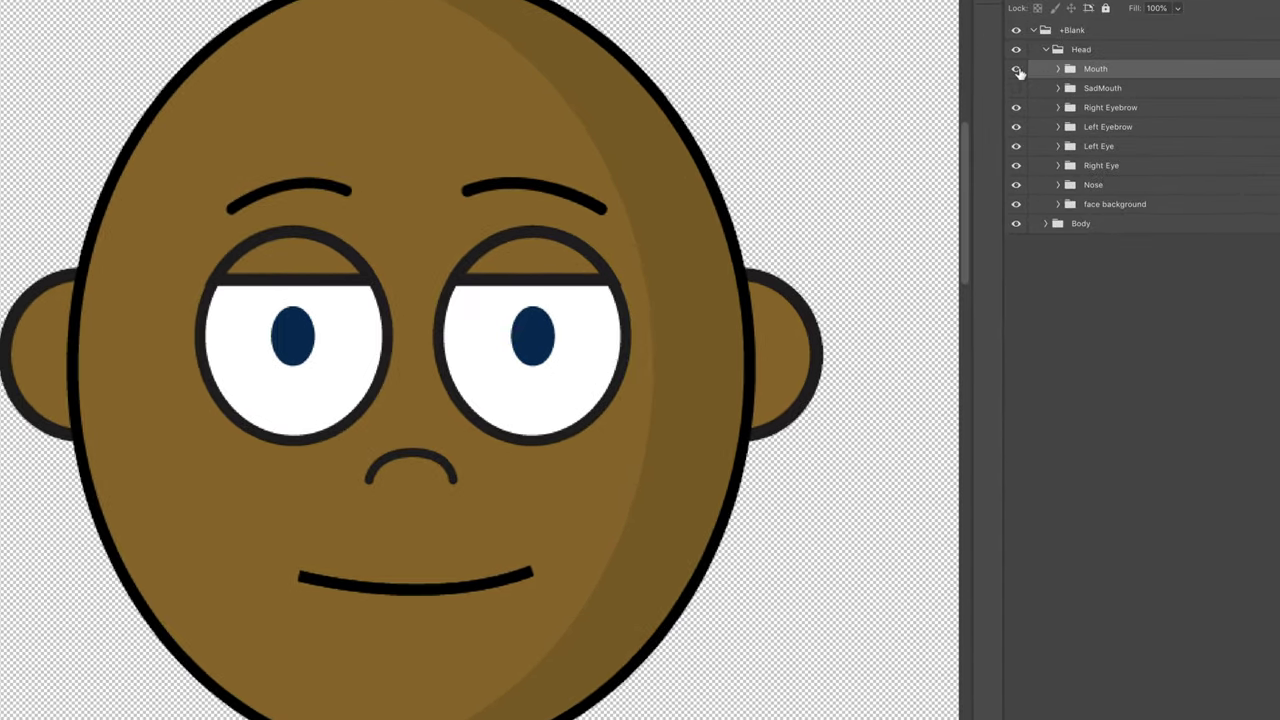
- Swap the Mouth group's visibility for the SadMouth group and expand SadMouth to show its mouth shapes
click(1017, 69)
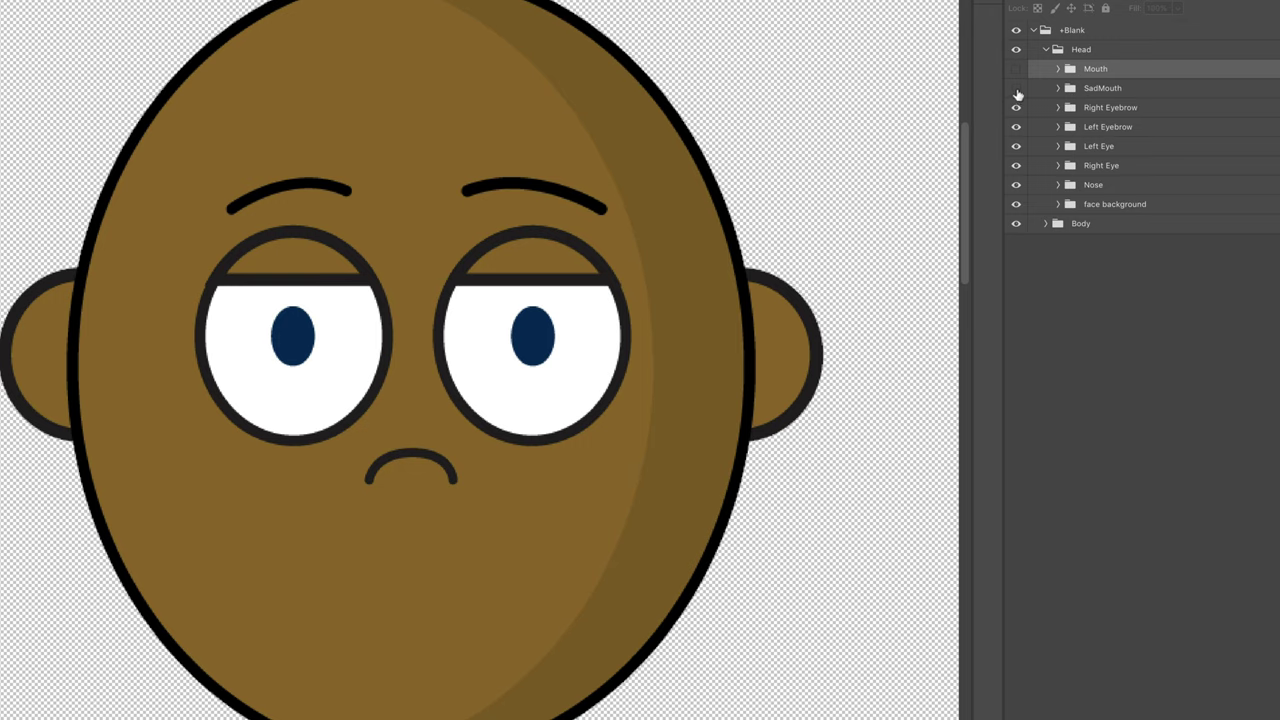
click(1016, 88)
click(1058, 88)
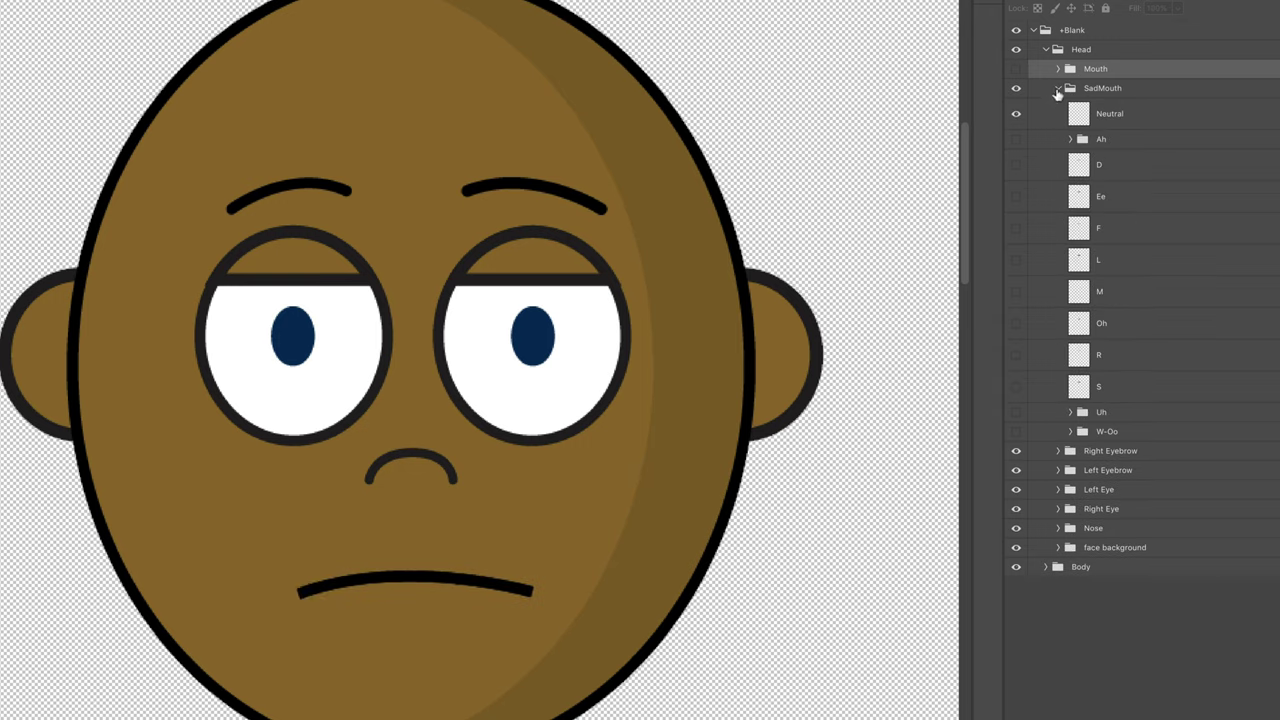
- Hide SadMouth's Neutral layer, preview its Ah, D, Ee, F and L shapes, and briefly reshow the Mouth group for comparison
click(1017, 117)
click(1016, 140)
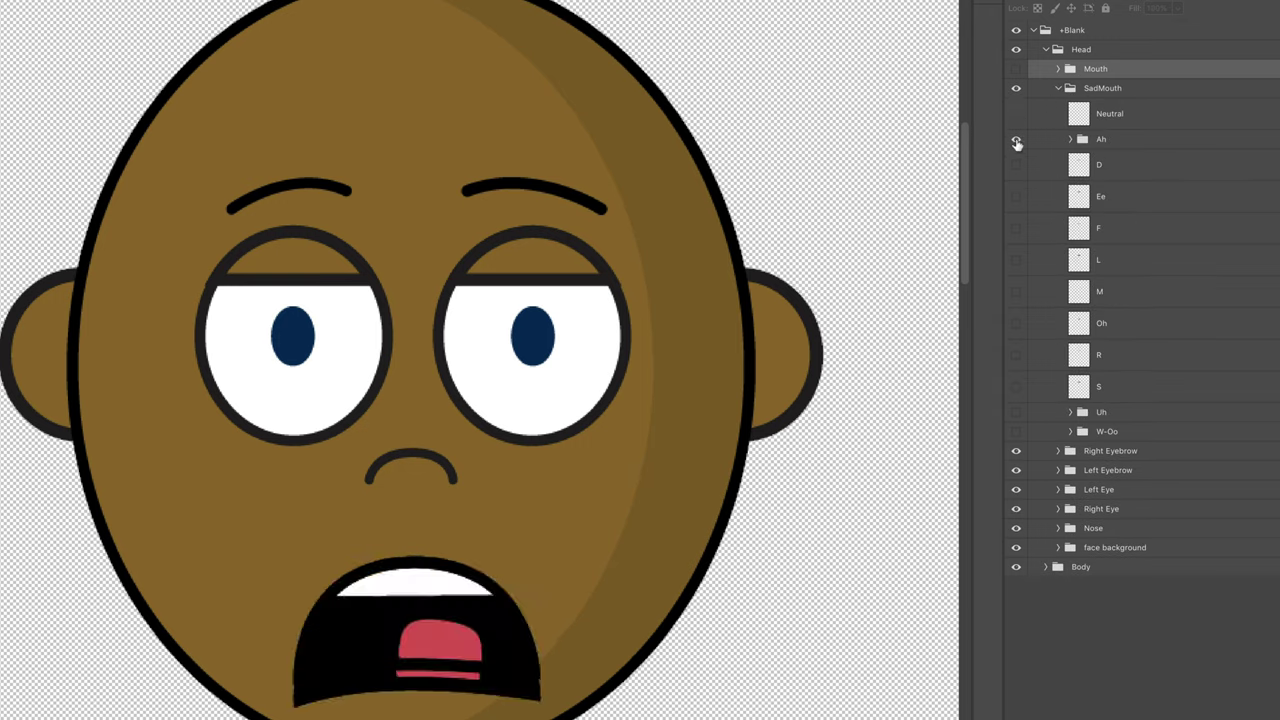
click(1016, 140)
click(1016, 165)
click(1016, 165)
click(1016, 197)
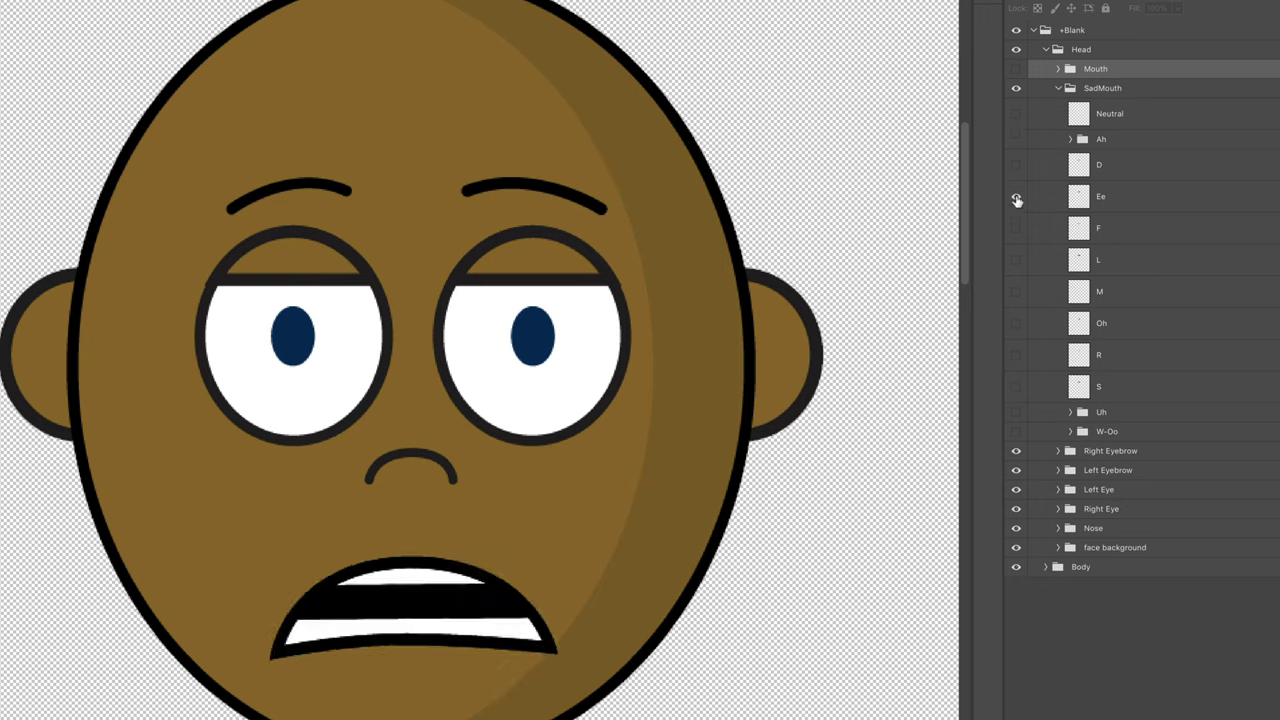
click(1016, 197)
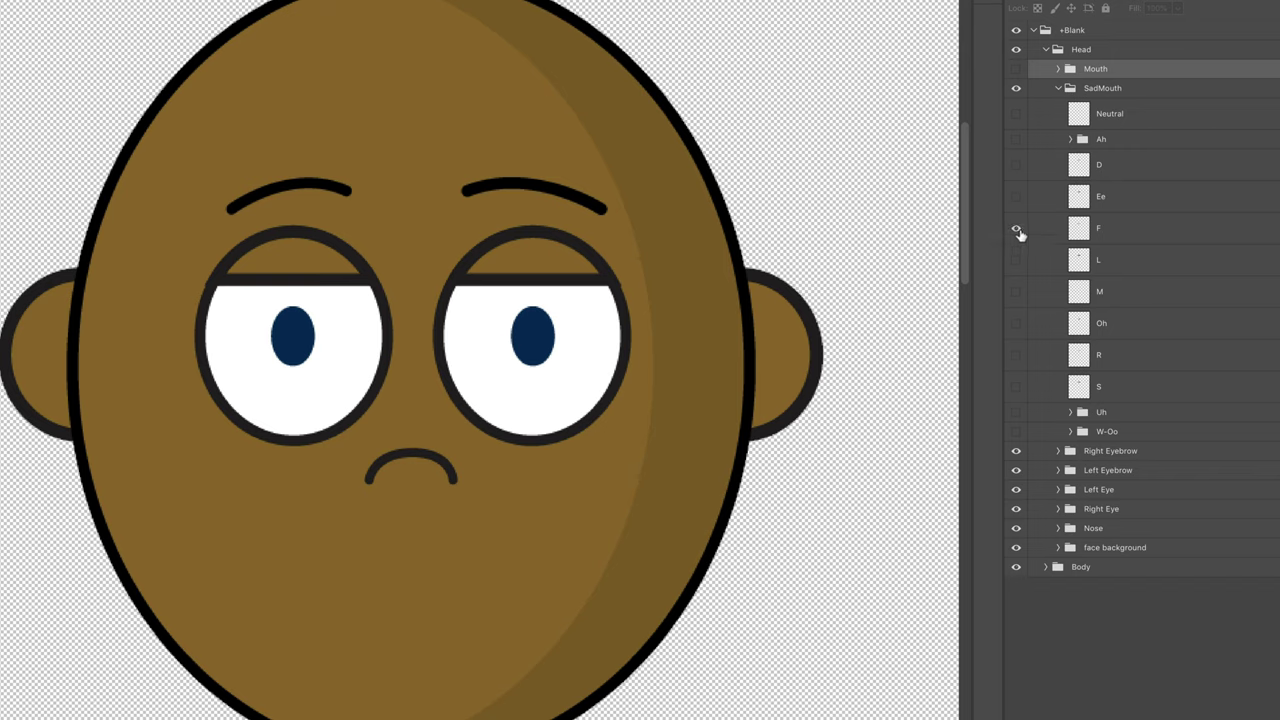
click(1016, 228)
click(1016, 228)
click(1016, 260)
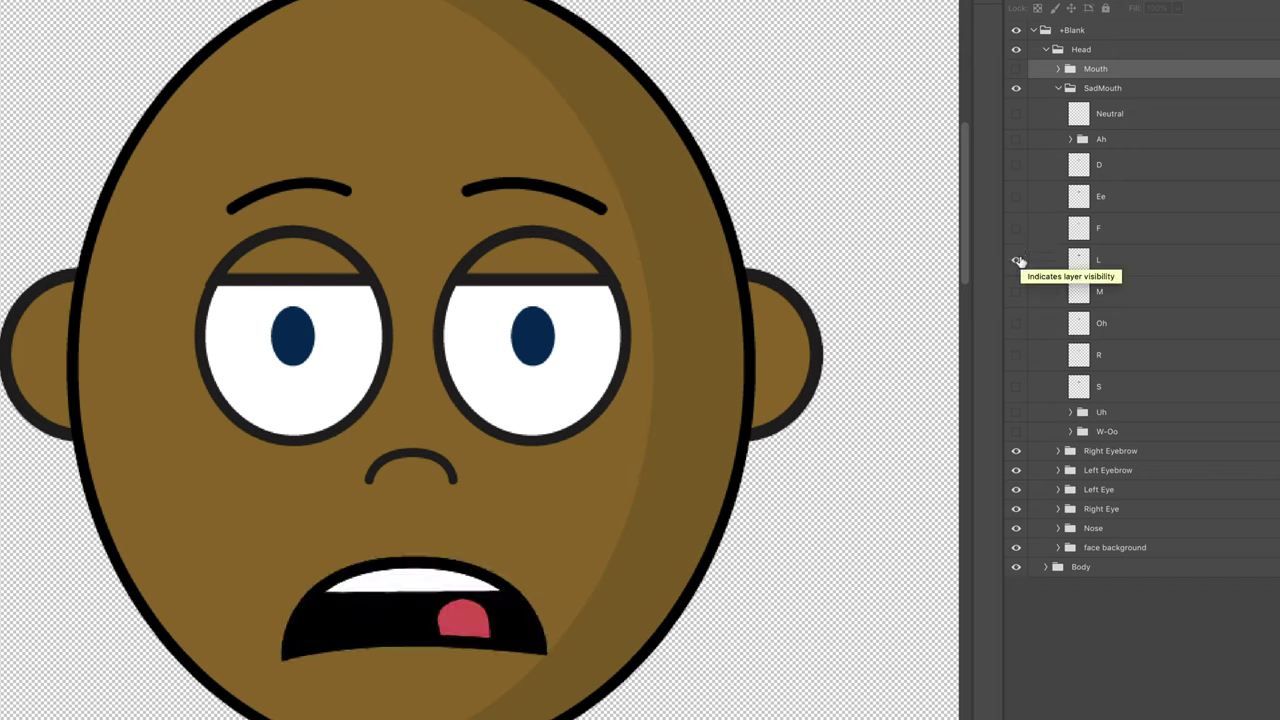
click(1016, 260)
click(1016, 68)
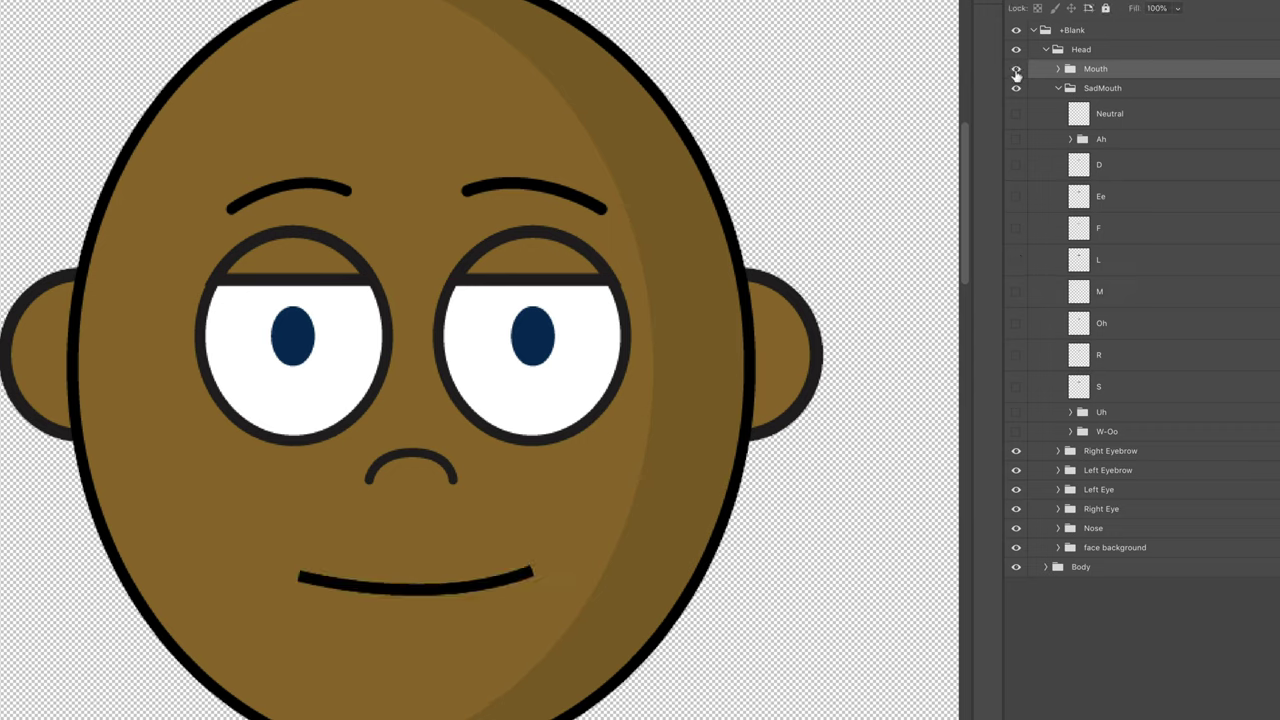
click(1016, 68)
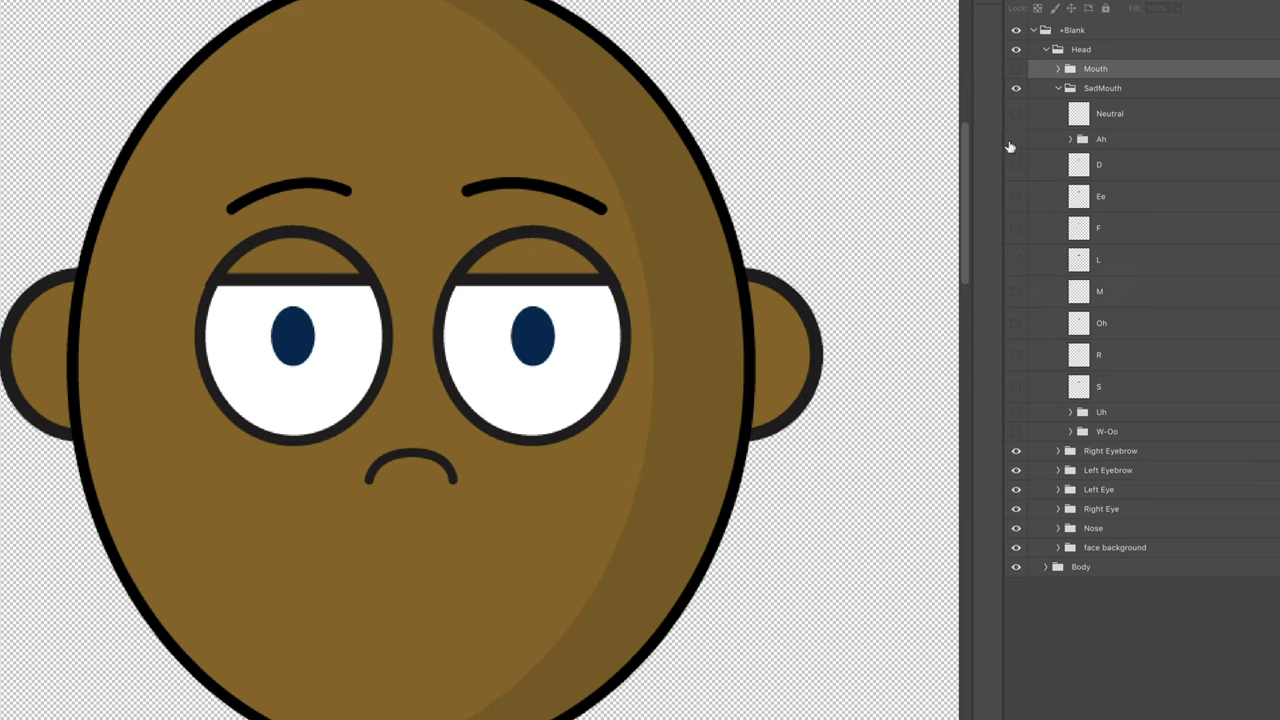
- Preview SadMouth's M, Oh, R and S shapes one at a time, hiding each after viewing
click(1016, 291)
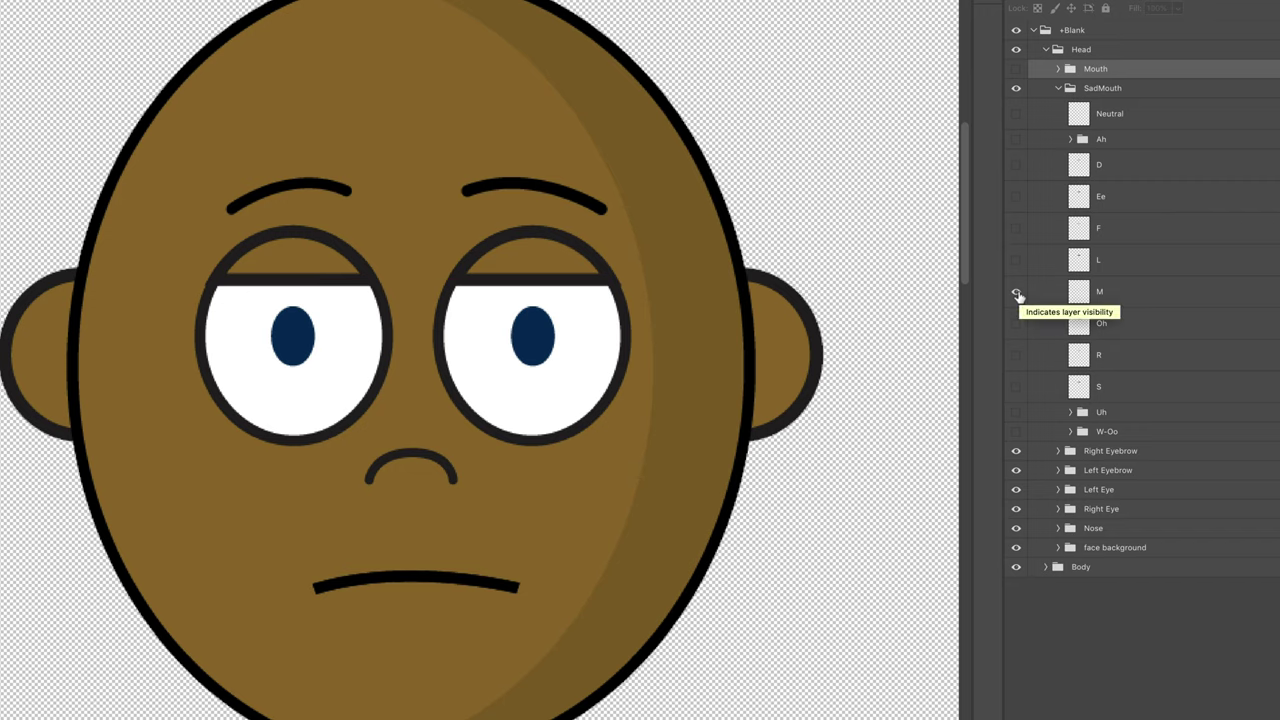
click(1017, 292)
click(1017, 324)
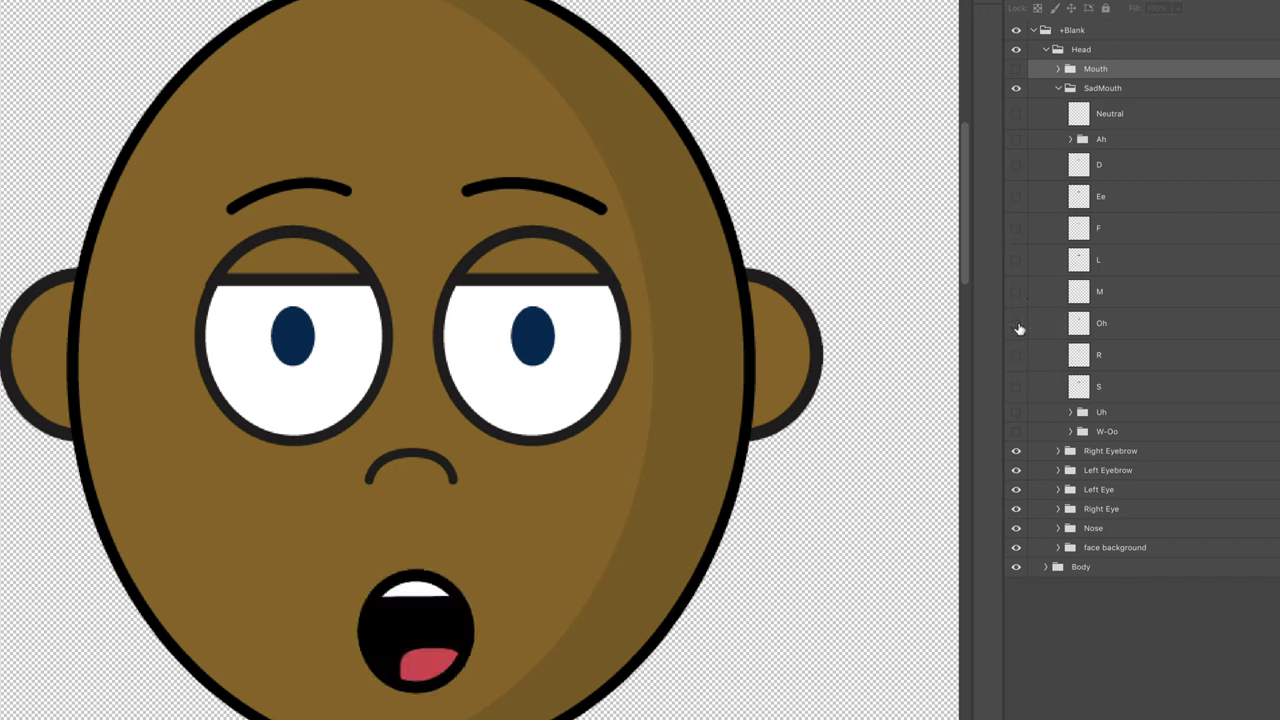
click(1017, 325)
click(1017, 356)
click(1017, 356)
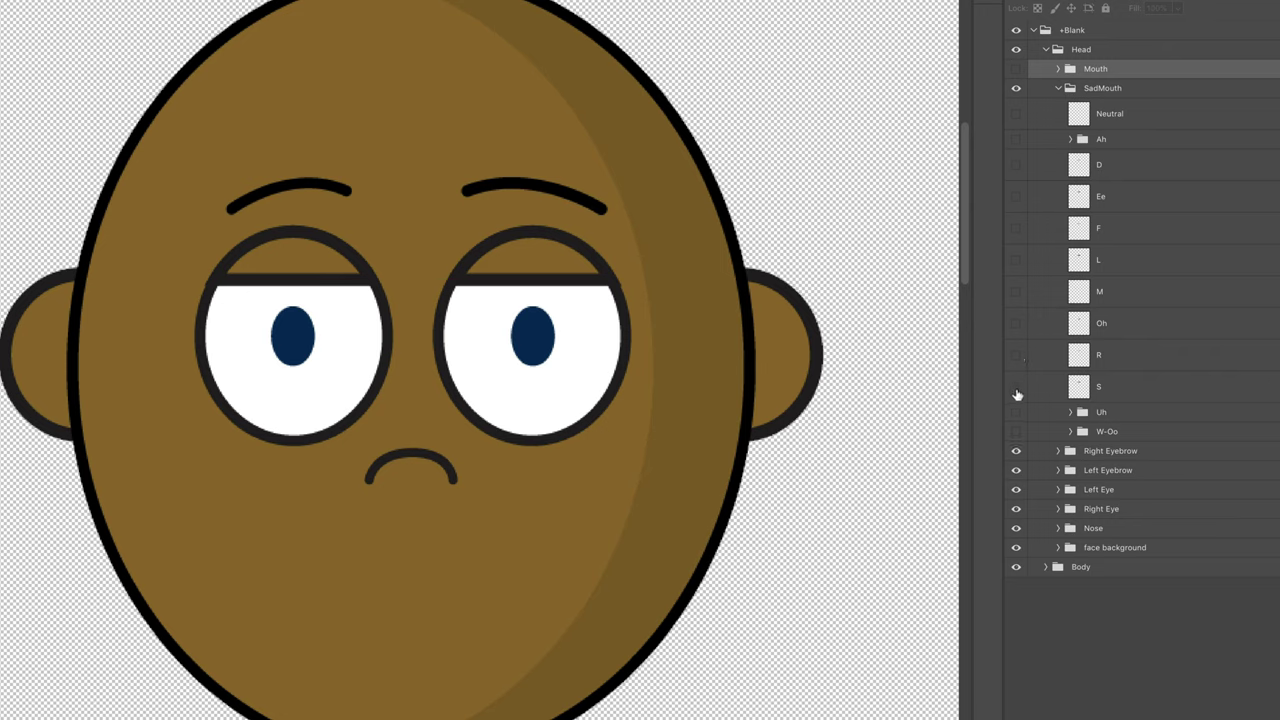
click(1017, 387)
click(1017, 388)
- Compare SadMouth's L and Oh shapes, hide both, and briefly show its D shape
click(1017, 261)
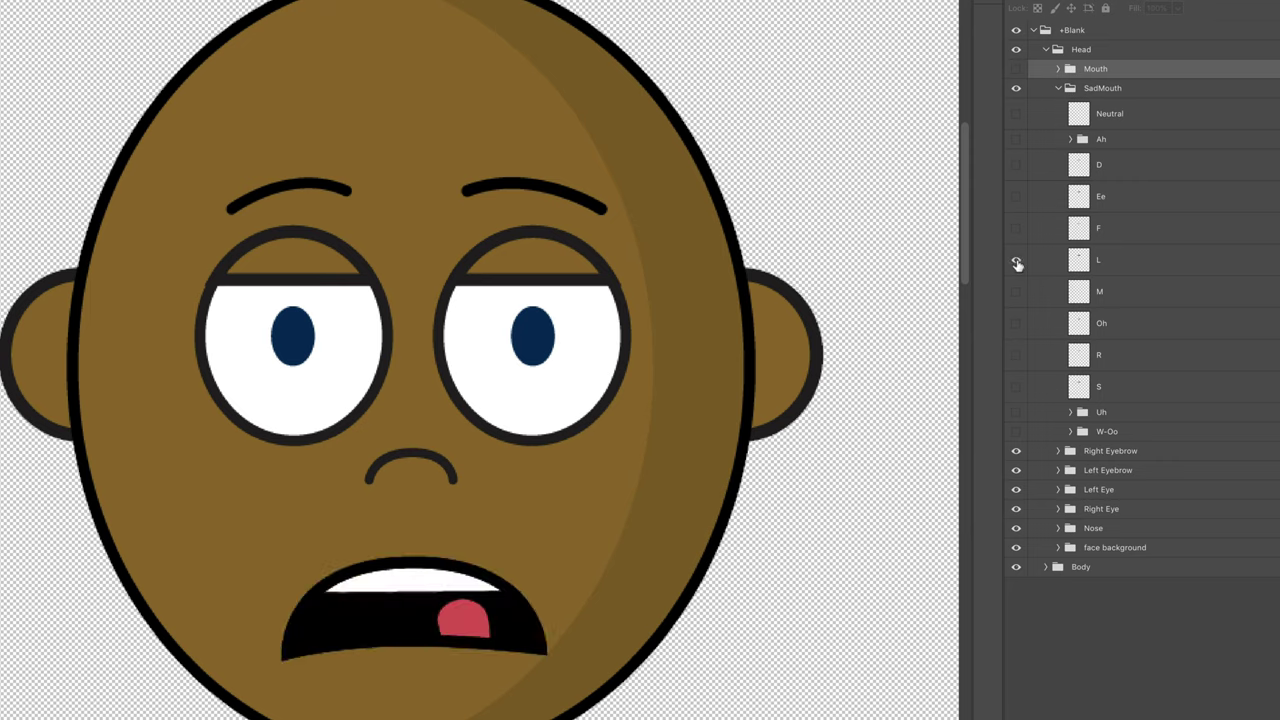
click(1017, 323)
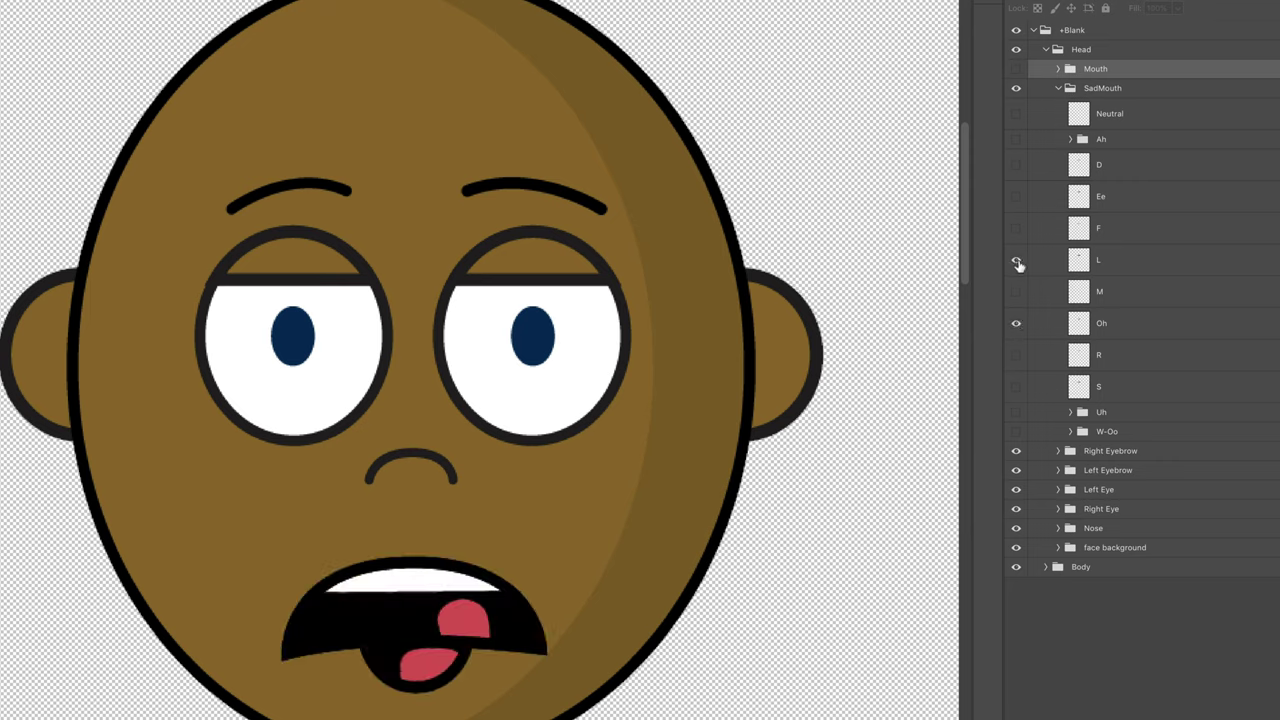
click(1016, 260)
click(1017, 323)
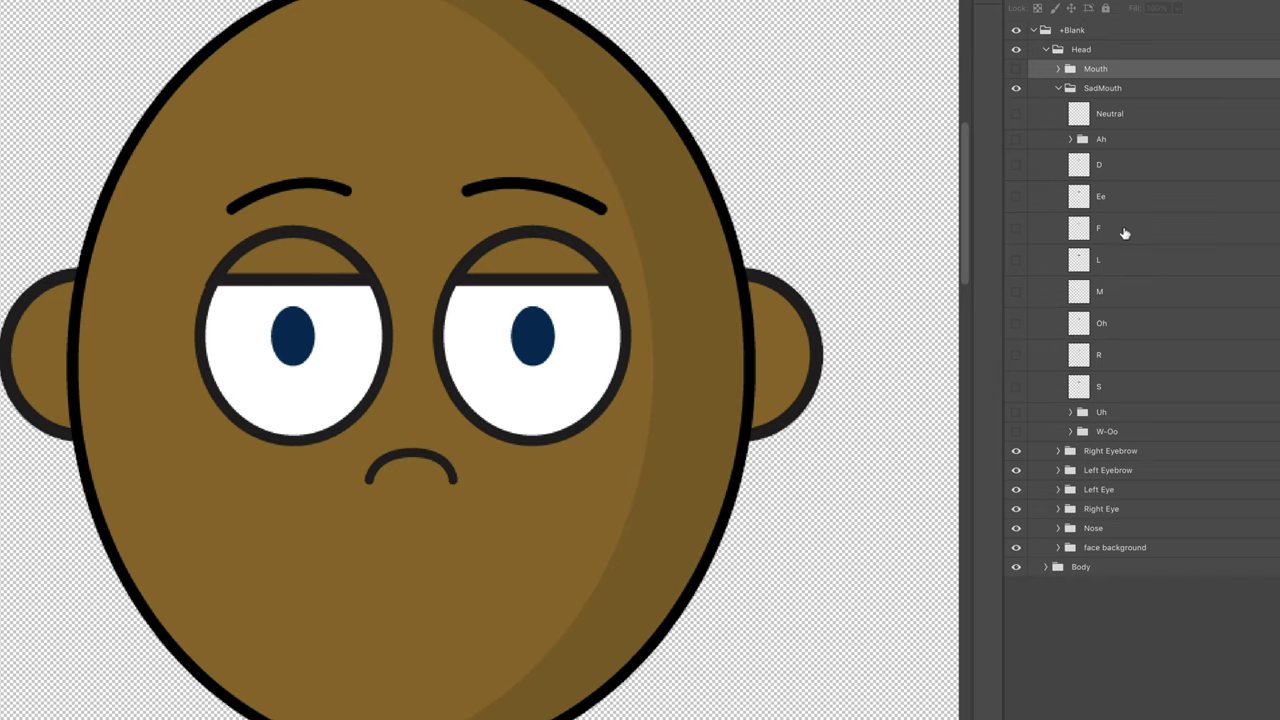
click(1016, 166)
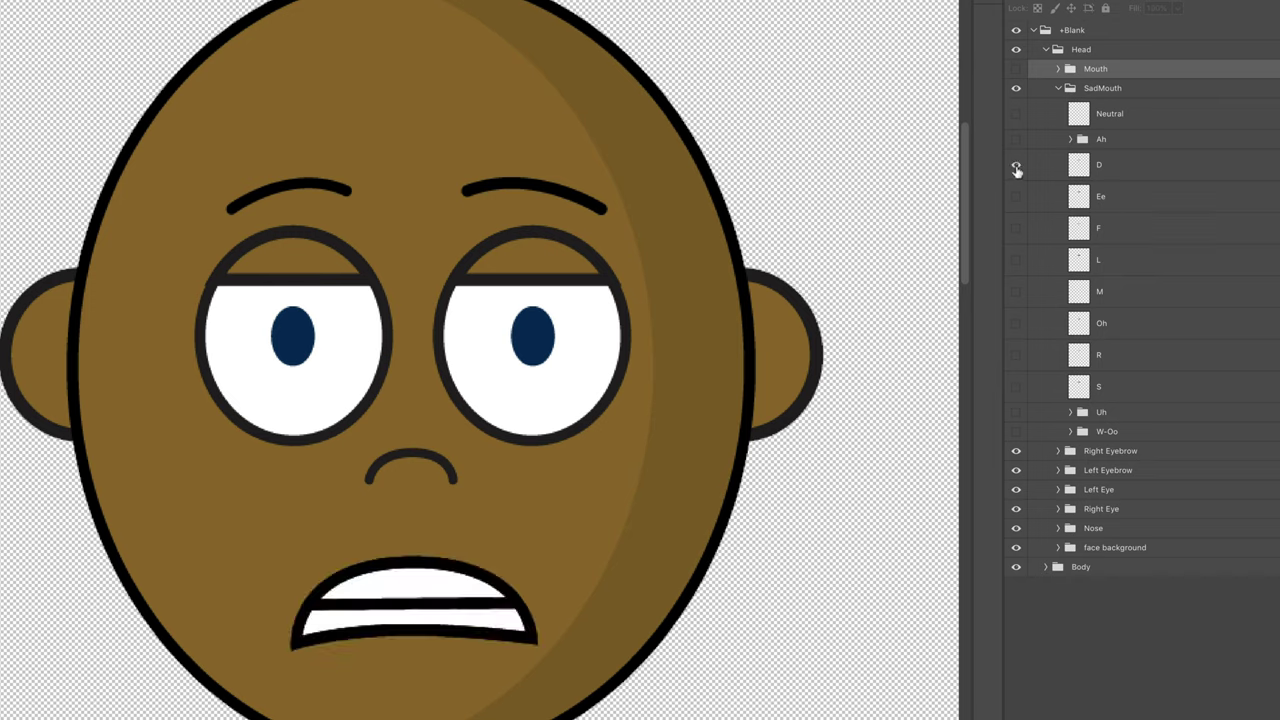
click(1016, 166)
- Expand SadMouth's Ah group, show it, view its layers 1 and 2 individually, and collapse it with both layers visible
click(1070, 139)
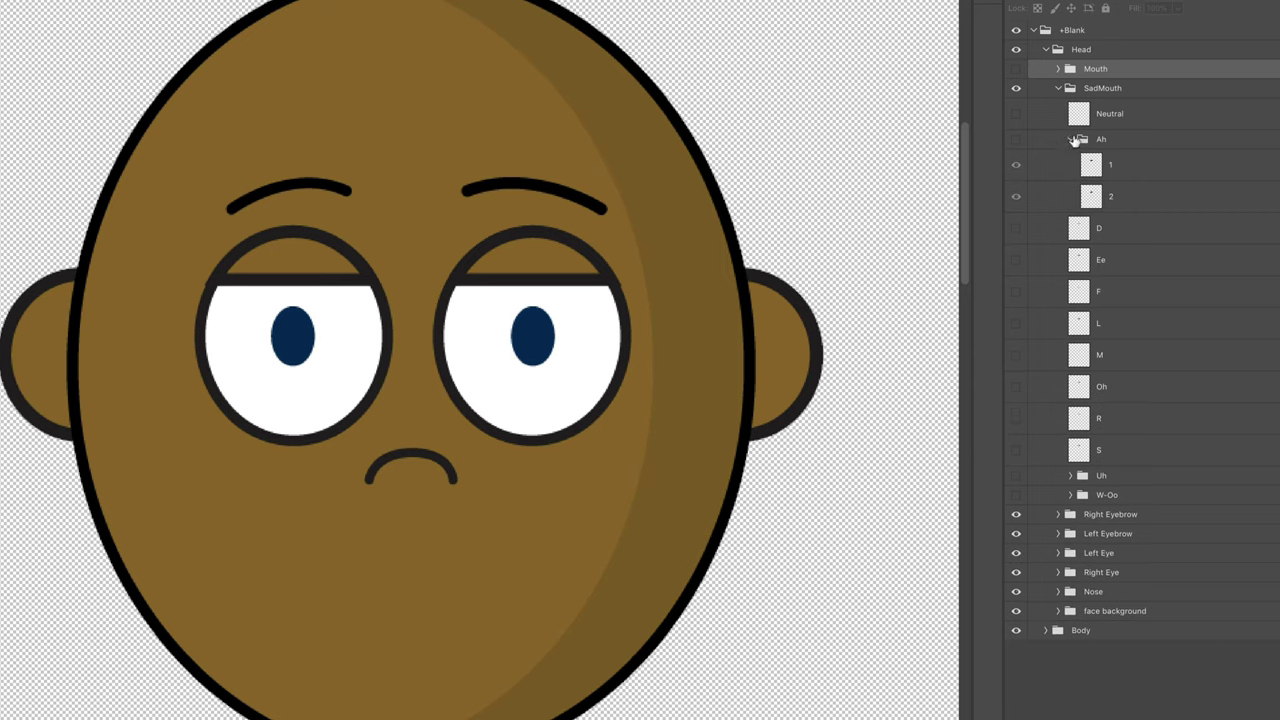
click(1017, 140)
click(1017, 166)
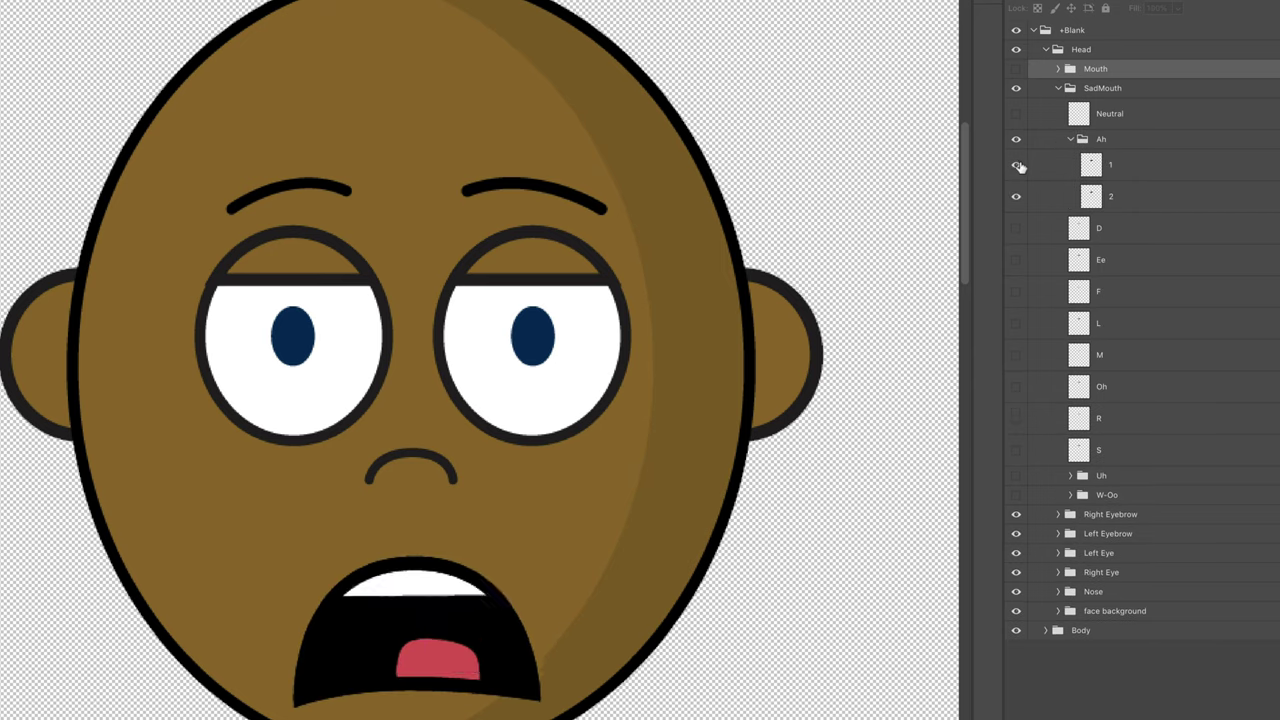
click(1017, 197)
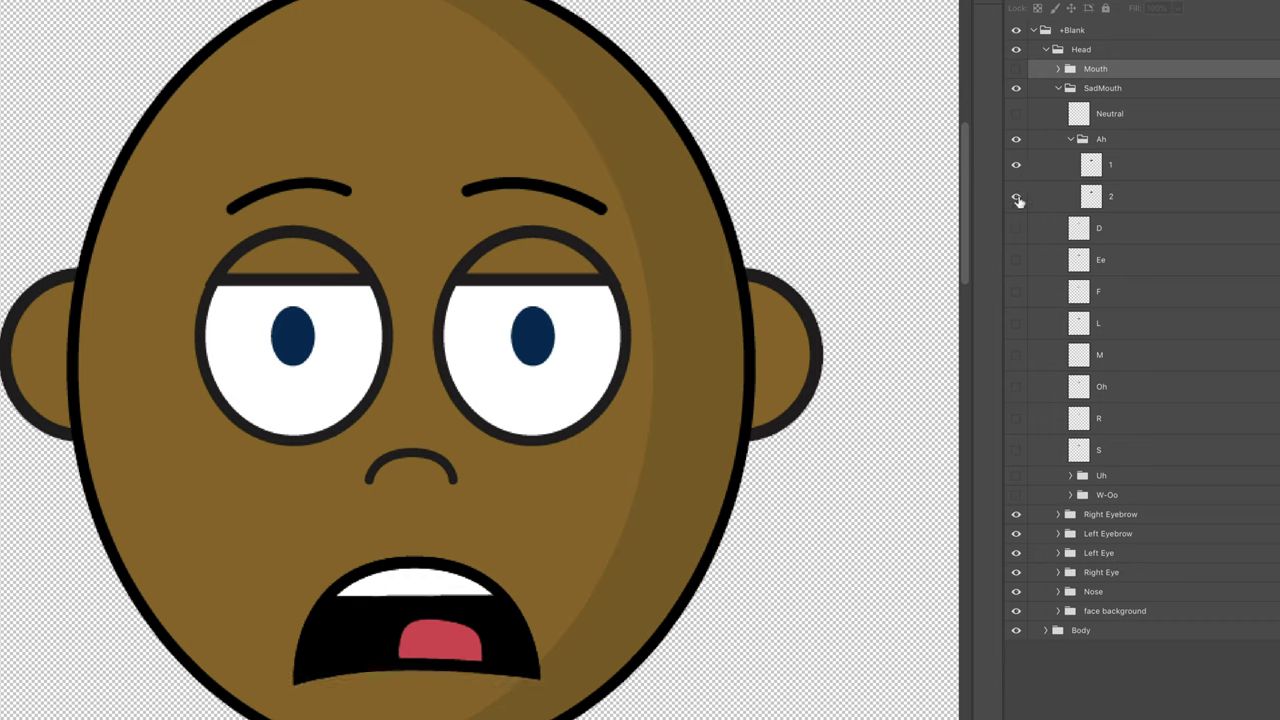
click(1017, 197)
click(1017, 166)
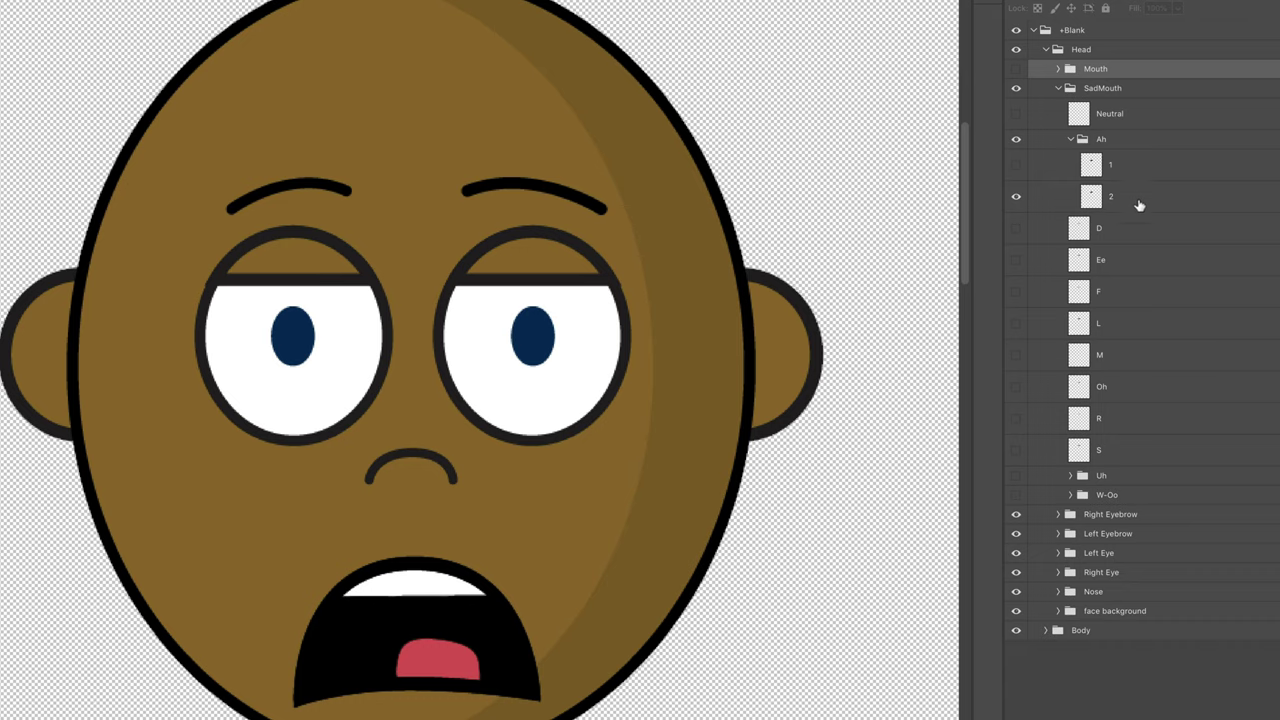
click(1016, 166)
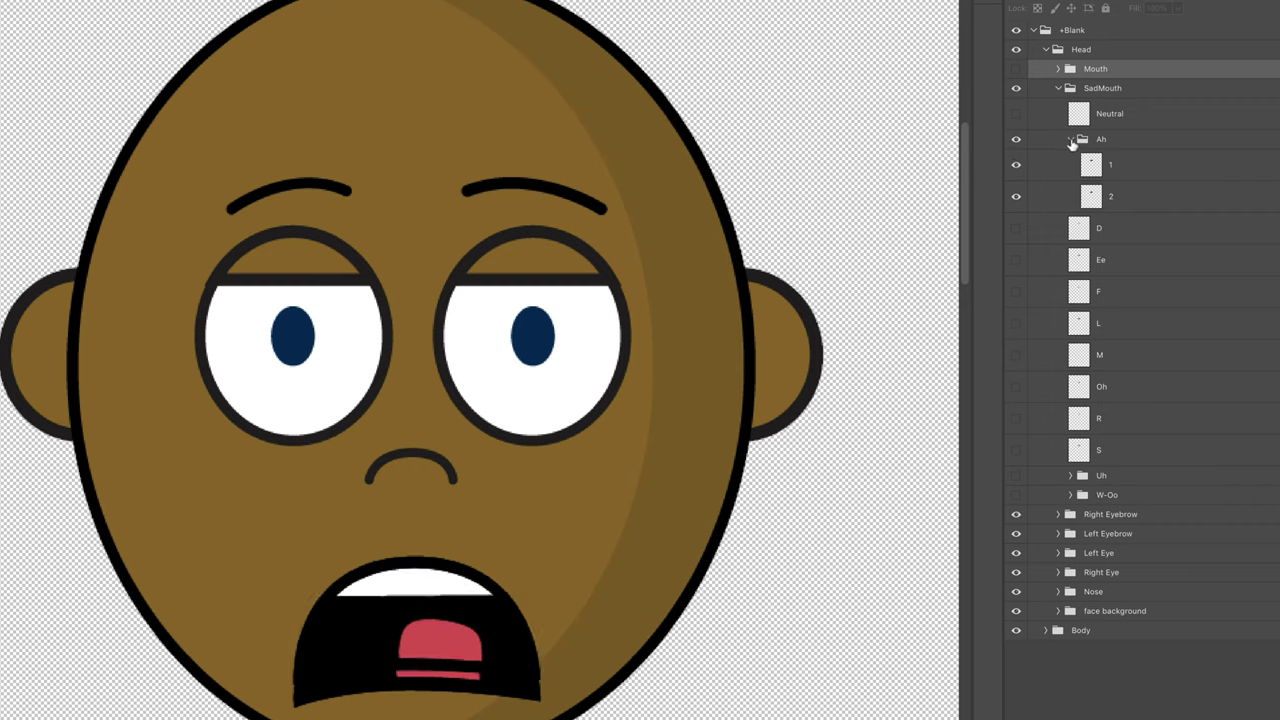
click(1071, 140)
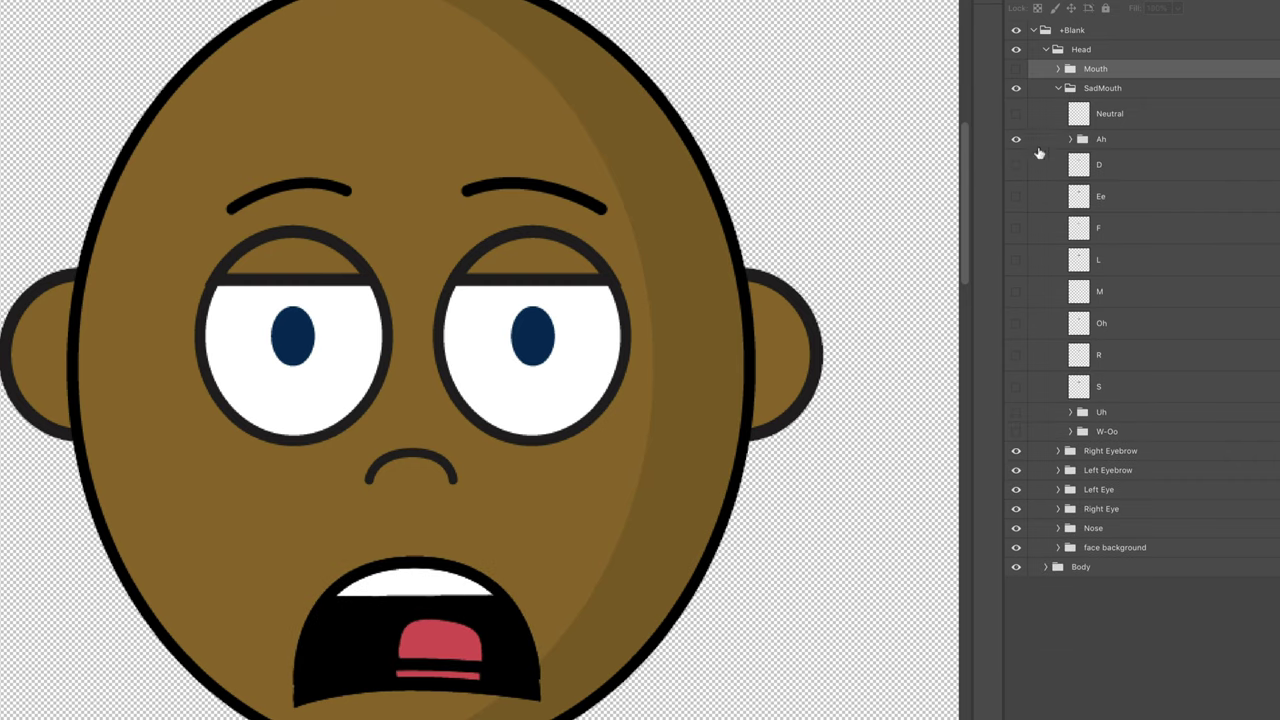
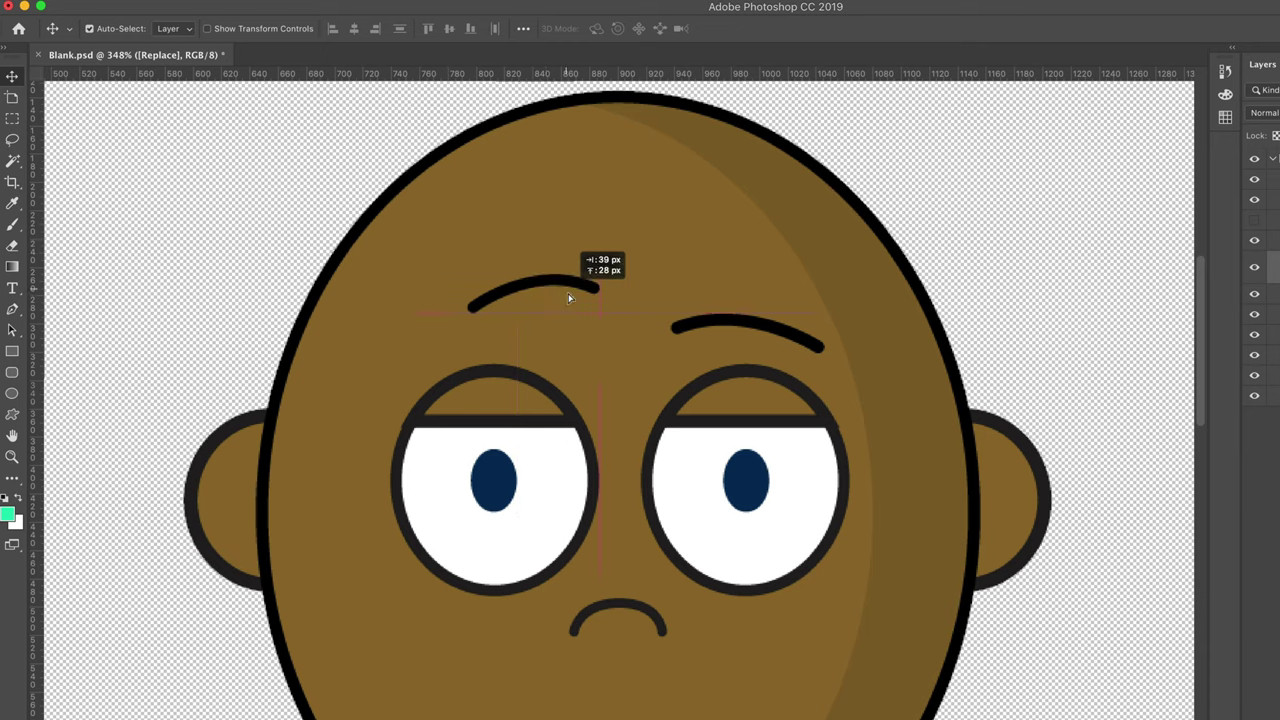
- Try moving the right eyebrow artwork with Auto-Select enabled and undo the moves
drag(480, 231, 671, 224)
key(ctrl+z)
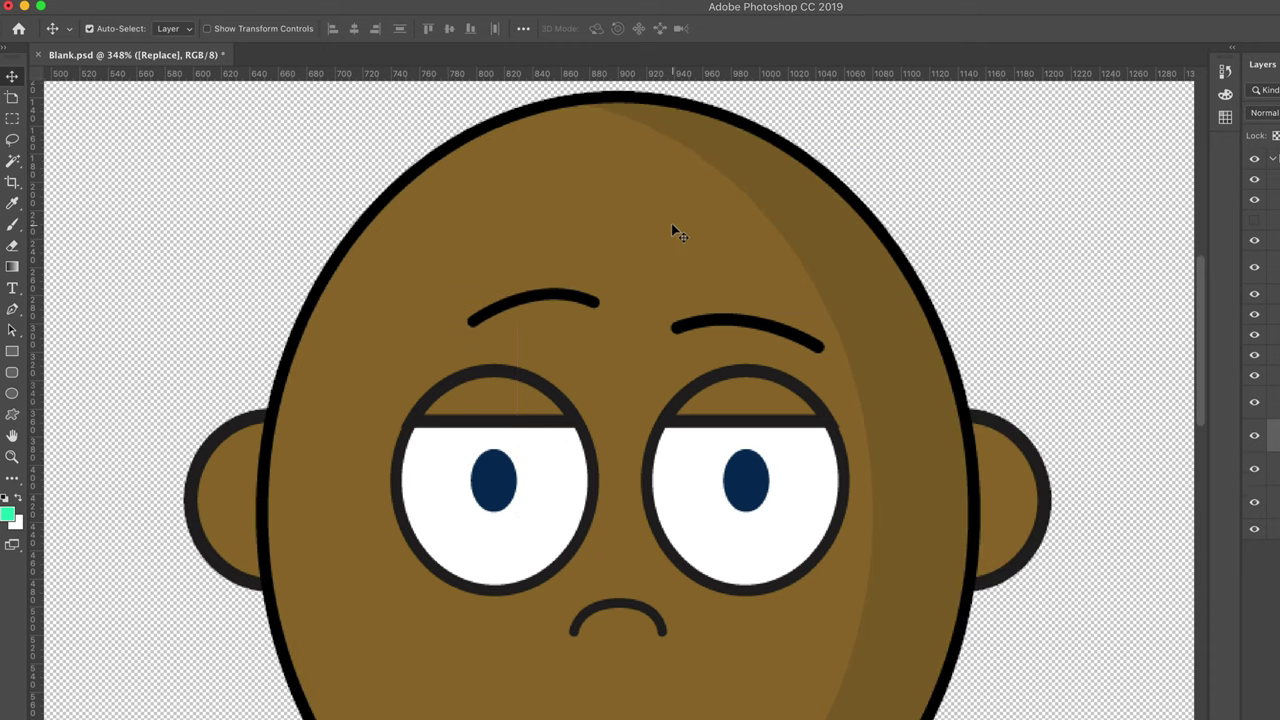
key(ctrl+z)
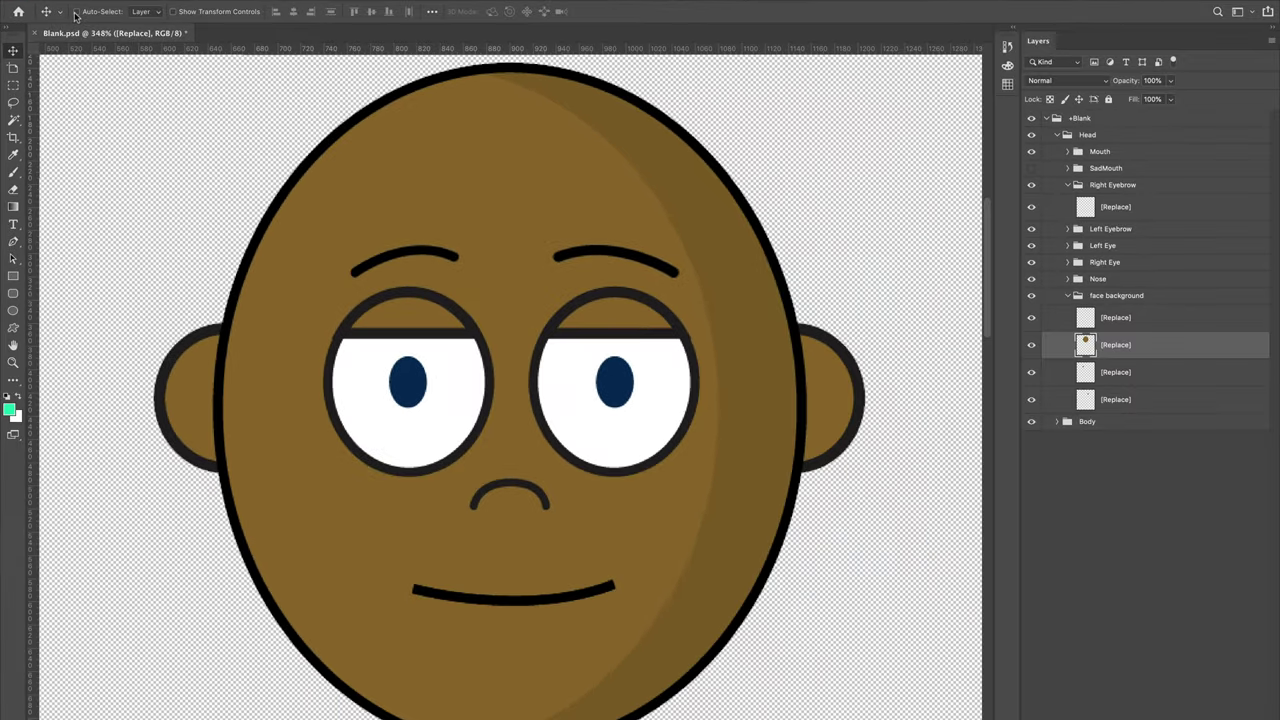
- Turn off Auto-Select and select the [Replace] layer inside the Right Eyebrow group
click(90, 28)
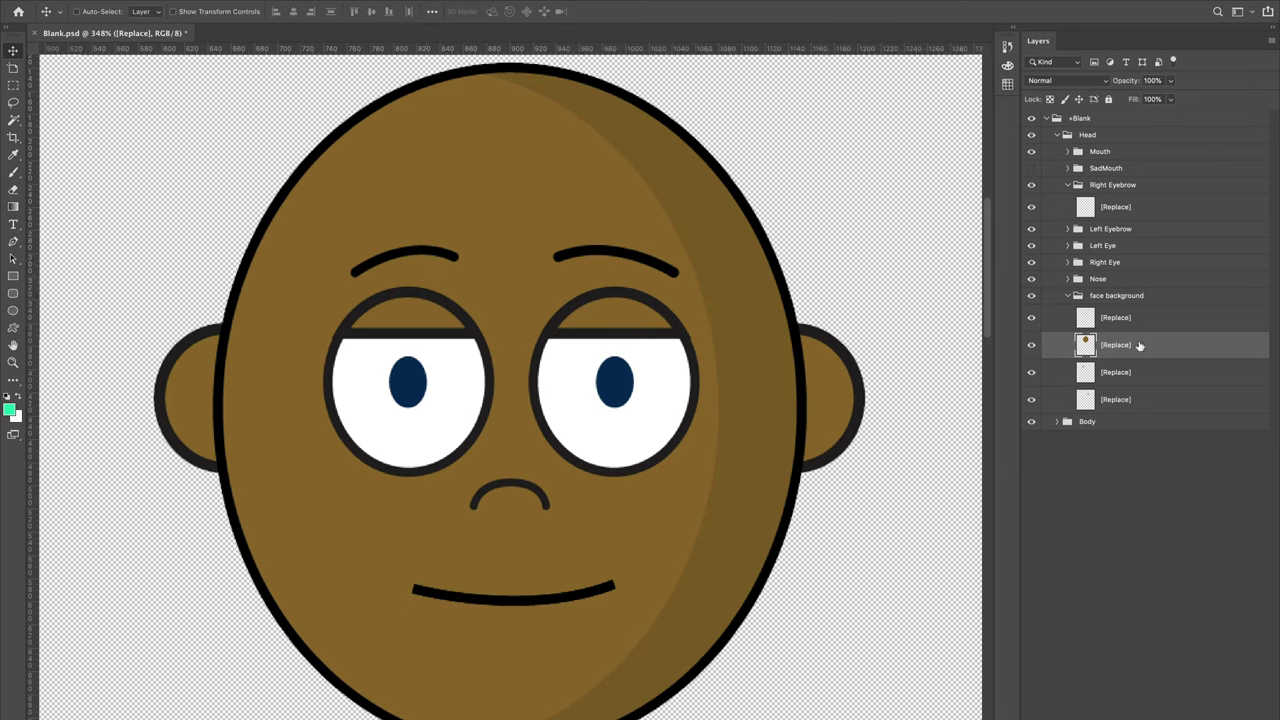
click(1131, 206)
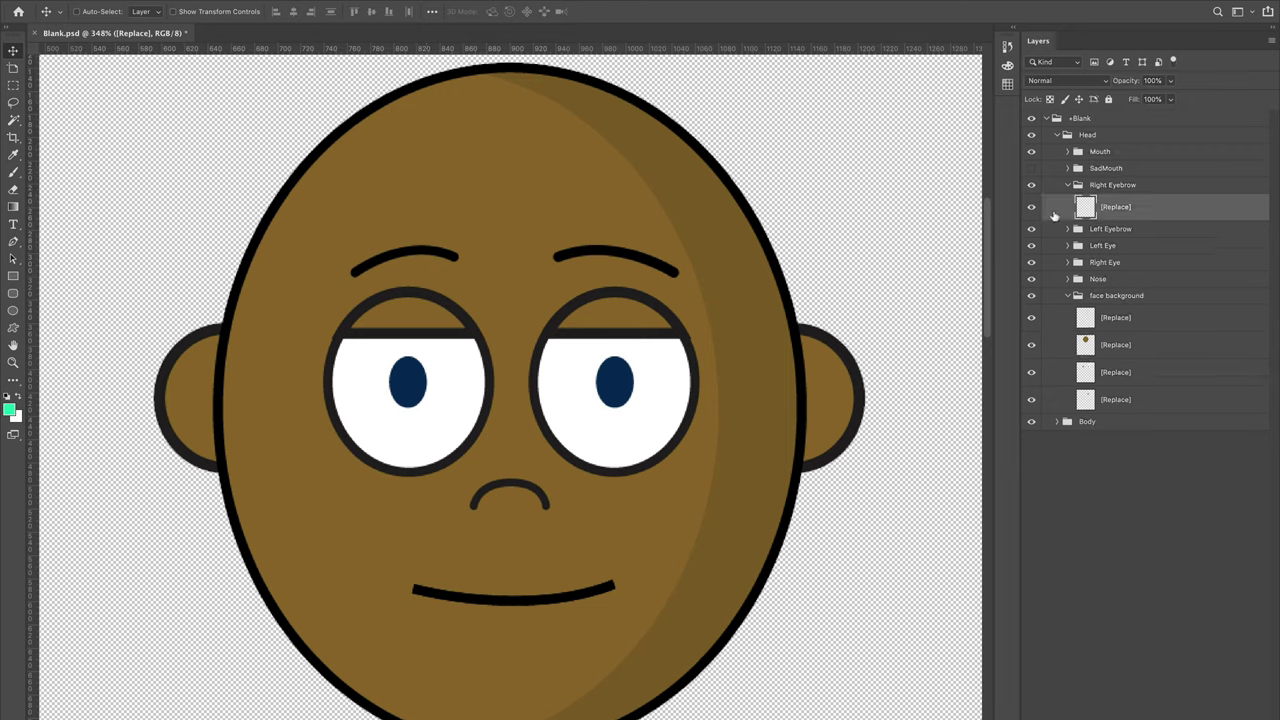
right_click(435, 256)
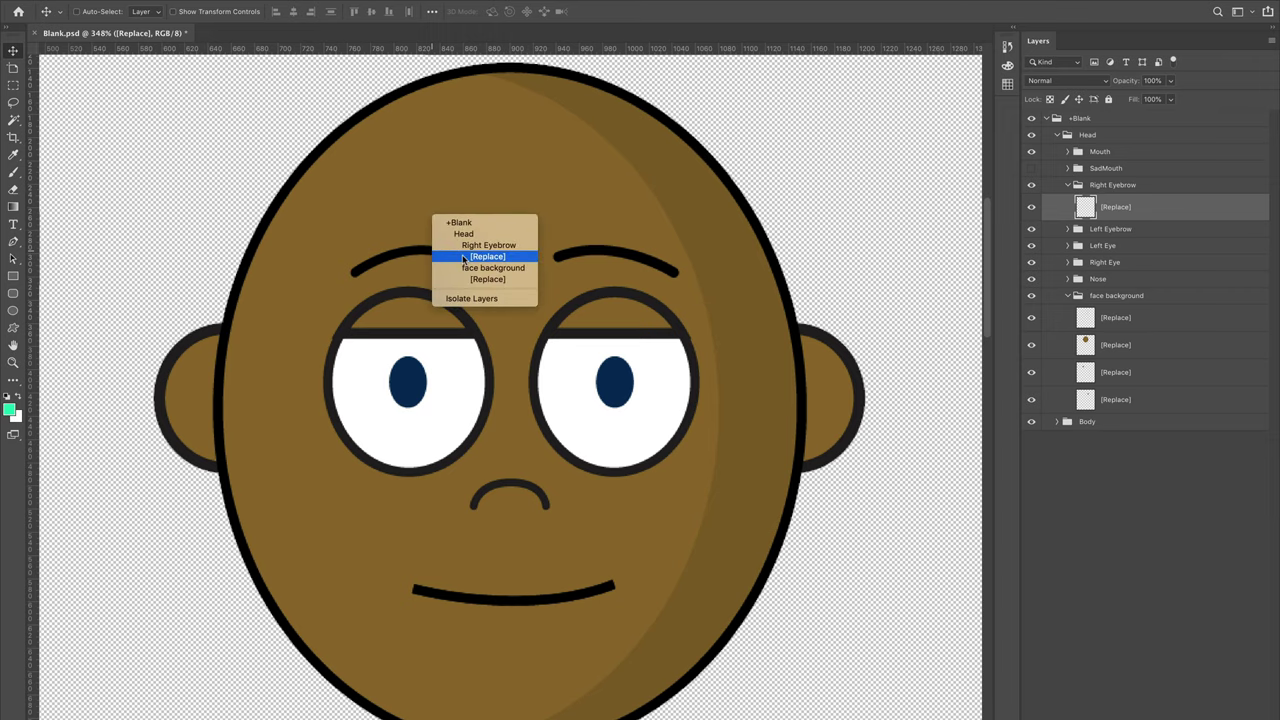
click(464, 257)
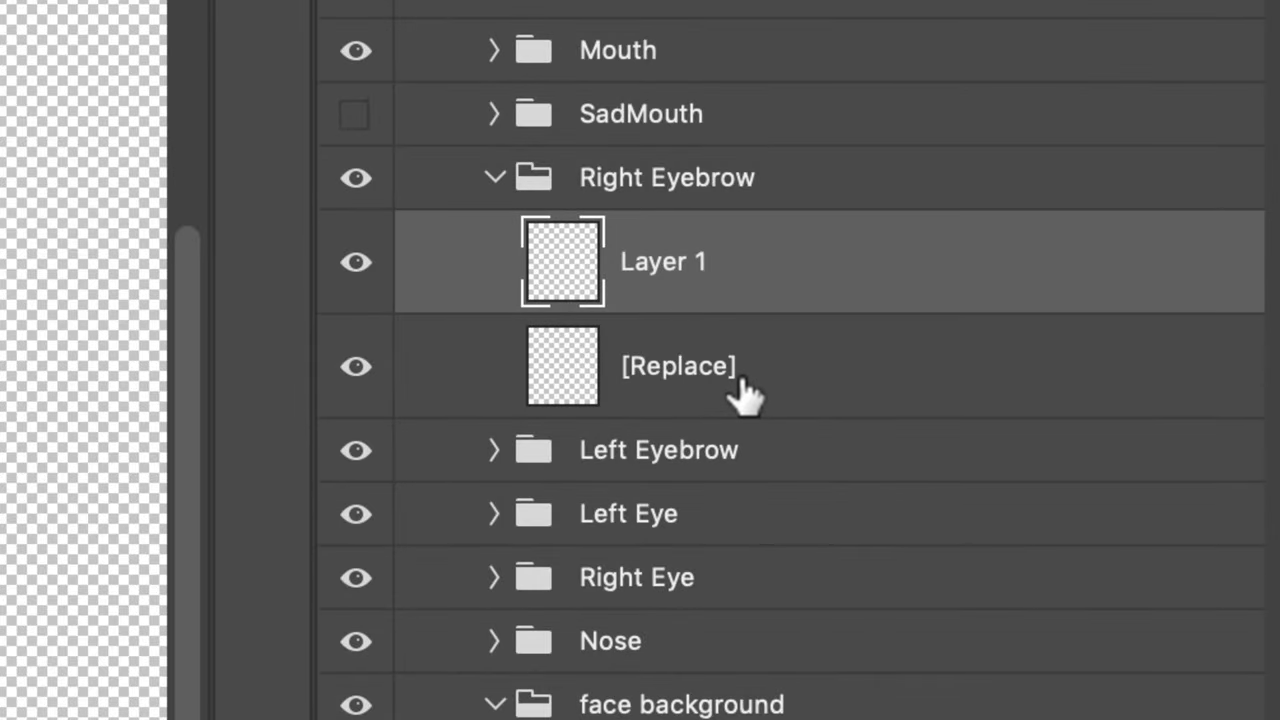
- Delete the original [Replace] layer from the Right Eyebrow group, keeping the empty Layer 1
click(812, 390)
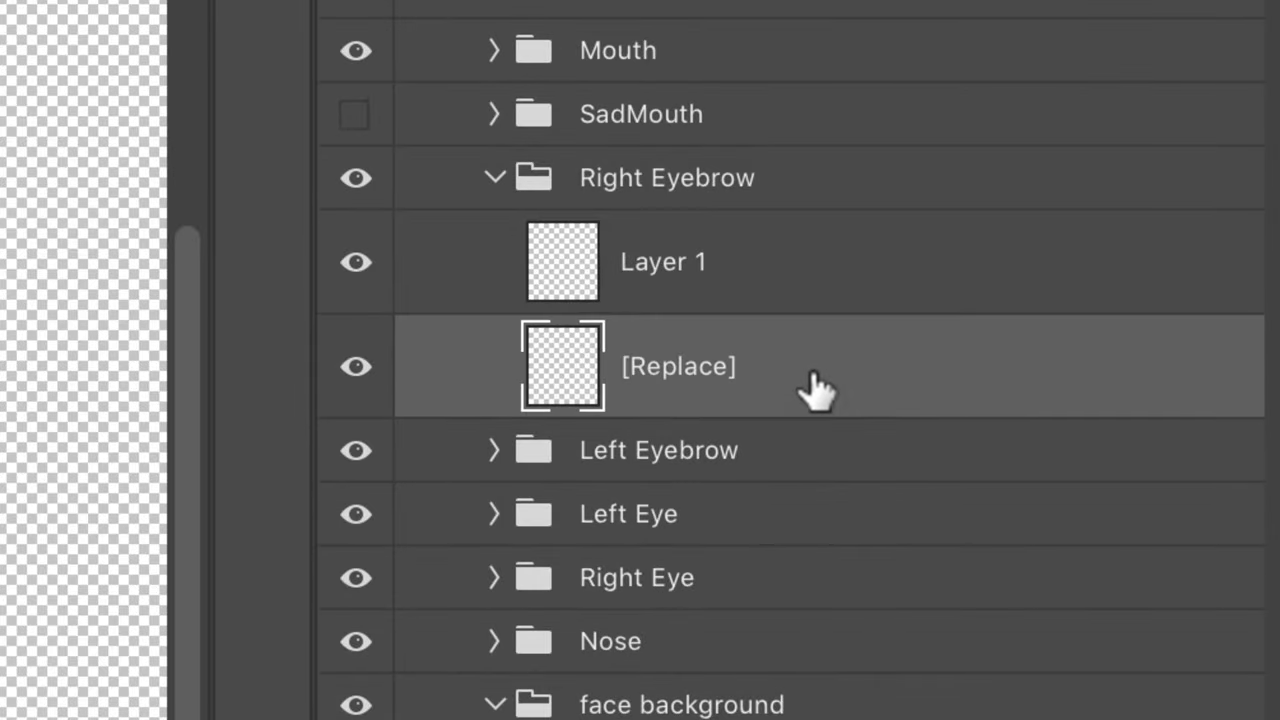
key(Delete)
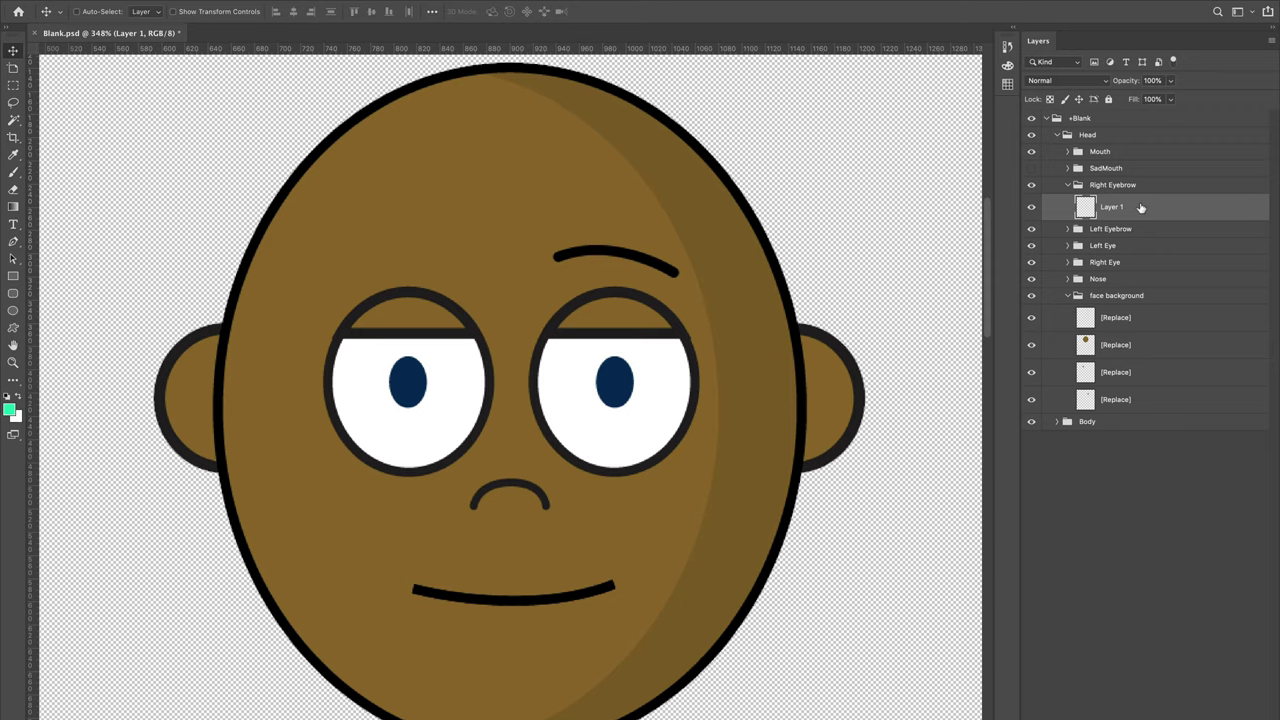
- Set up the Rectangle tool in Shape mode with a black fill and a stroke width of 0
key(u)
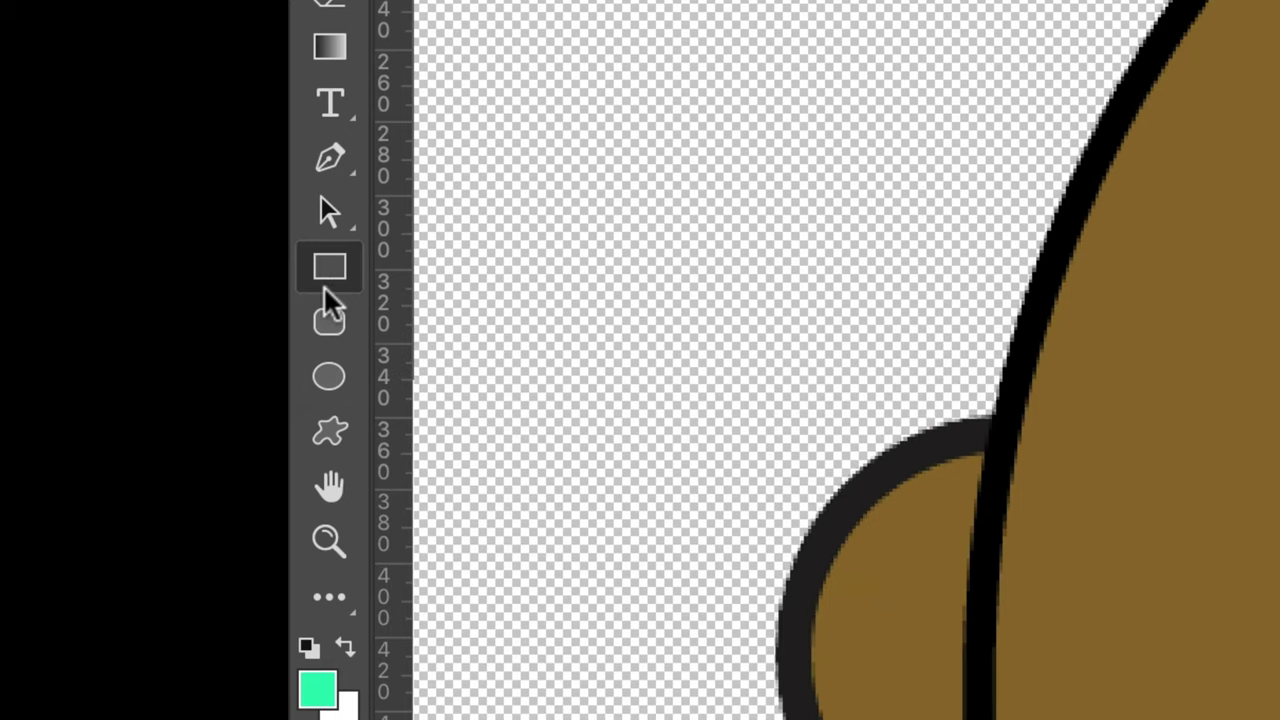
click(330, 318)
click(332, 272)
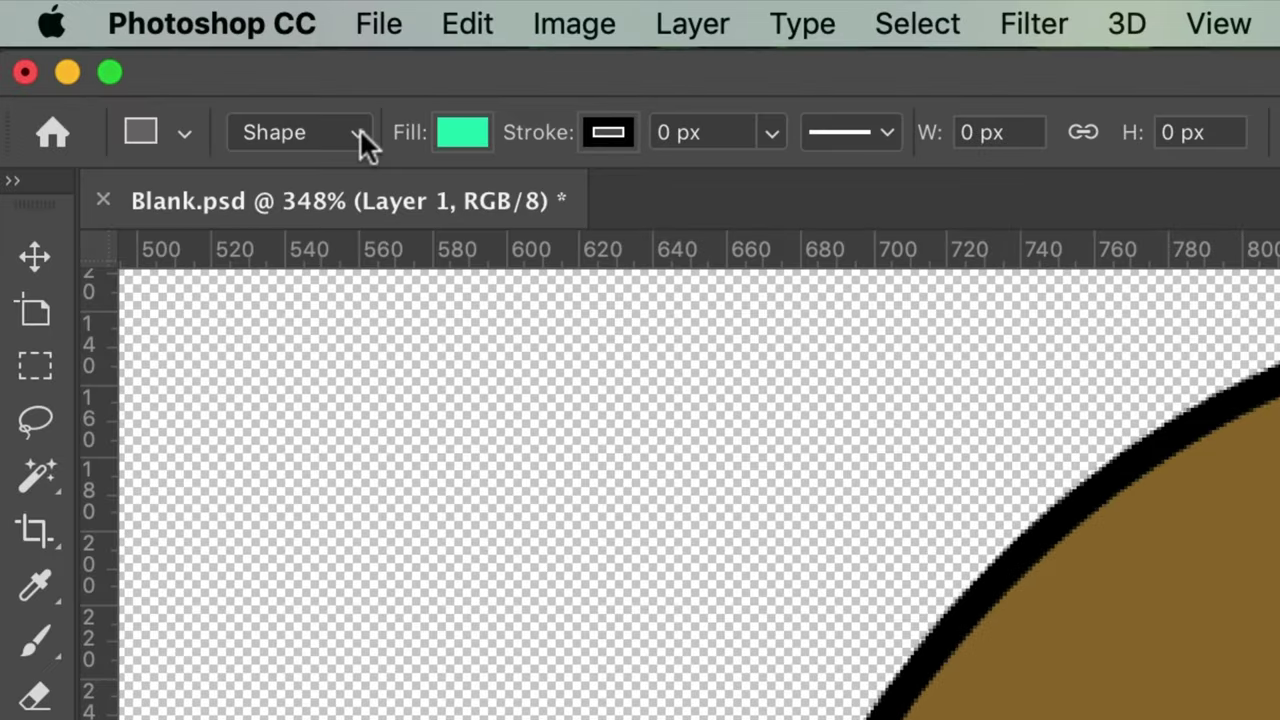
click(359, 132)
click(355, 128)
click(462, 132)
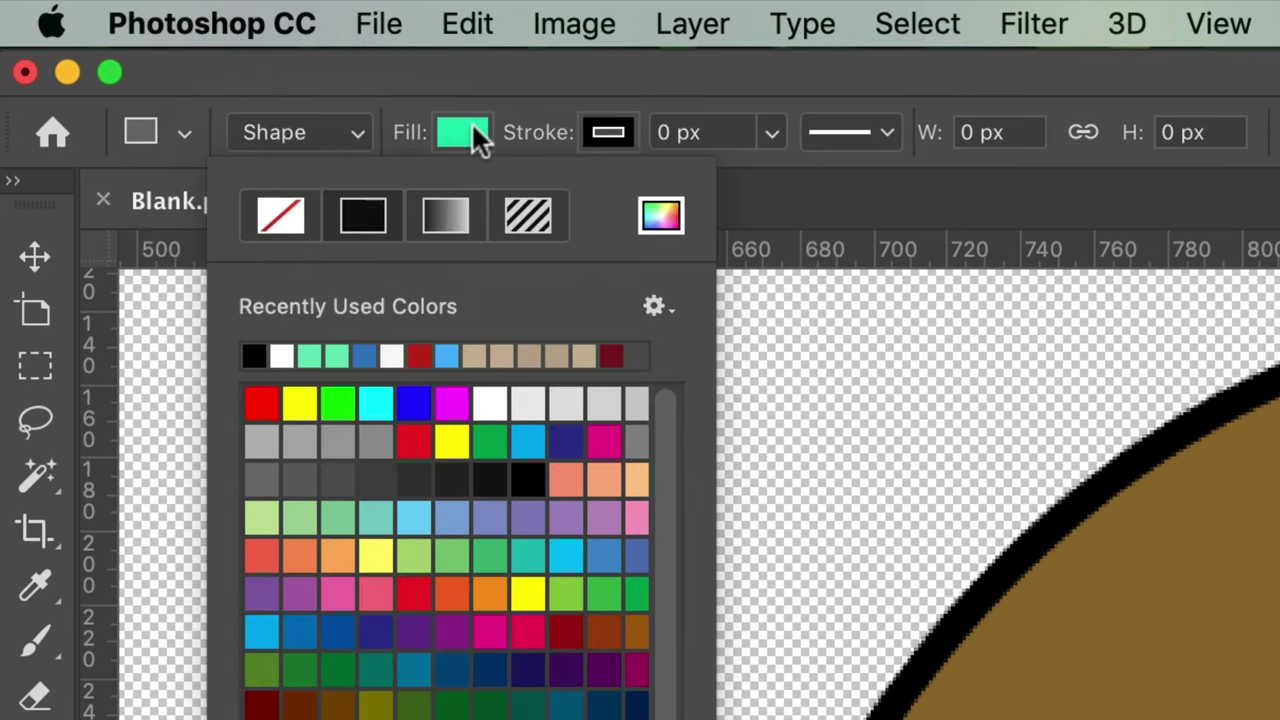
click(258, 352)
click(412, 75)
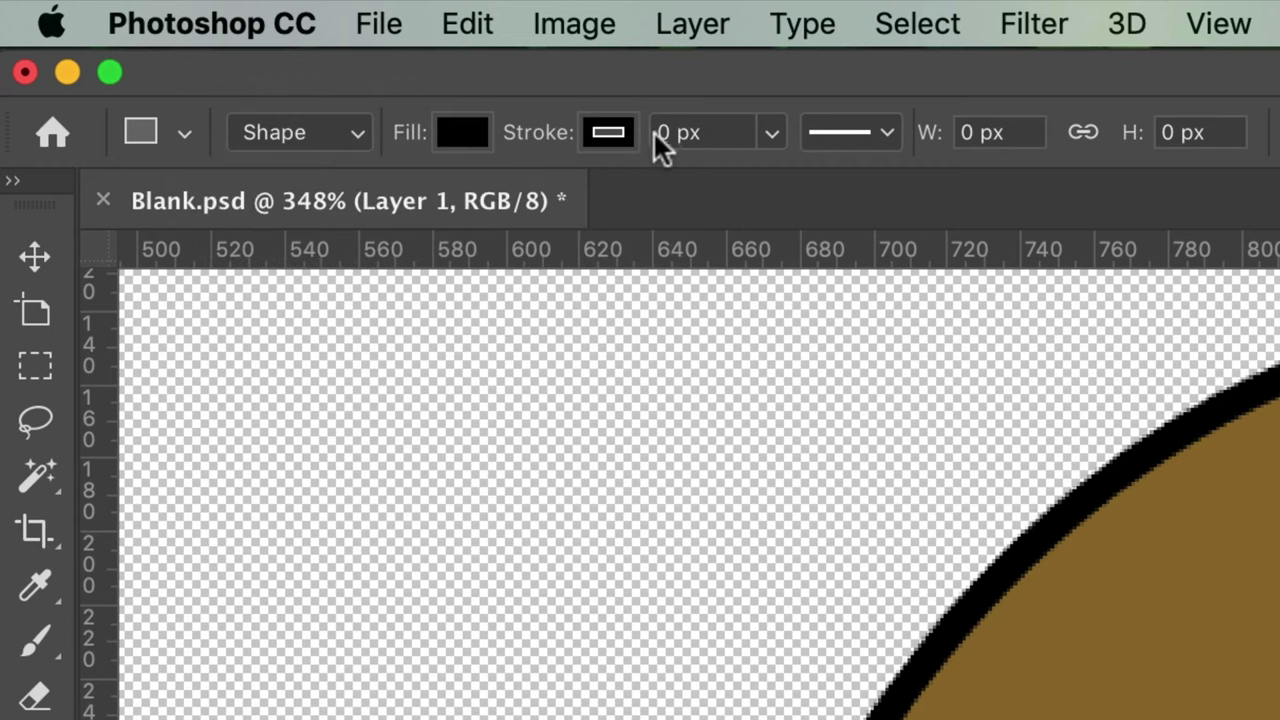
click(782, 134)
mouse_move(779, 172)
mouse_down()
mouse_move(847, 170)
mouse_move(706, 172)
mouse_up()
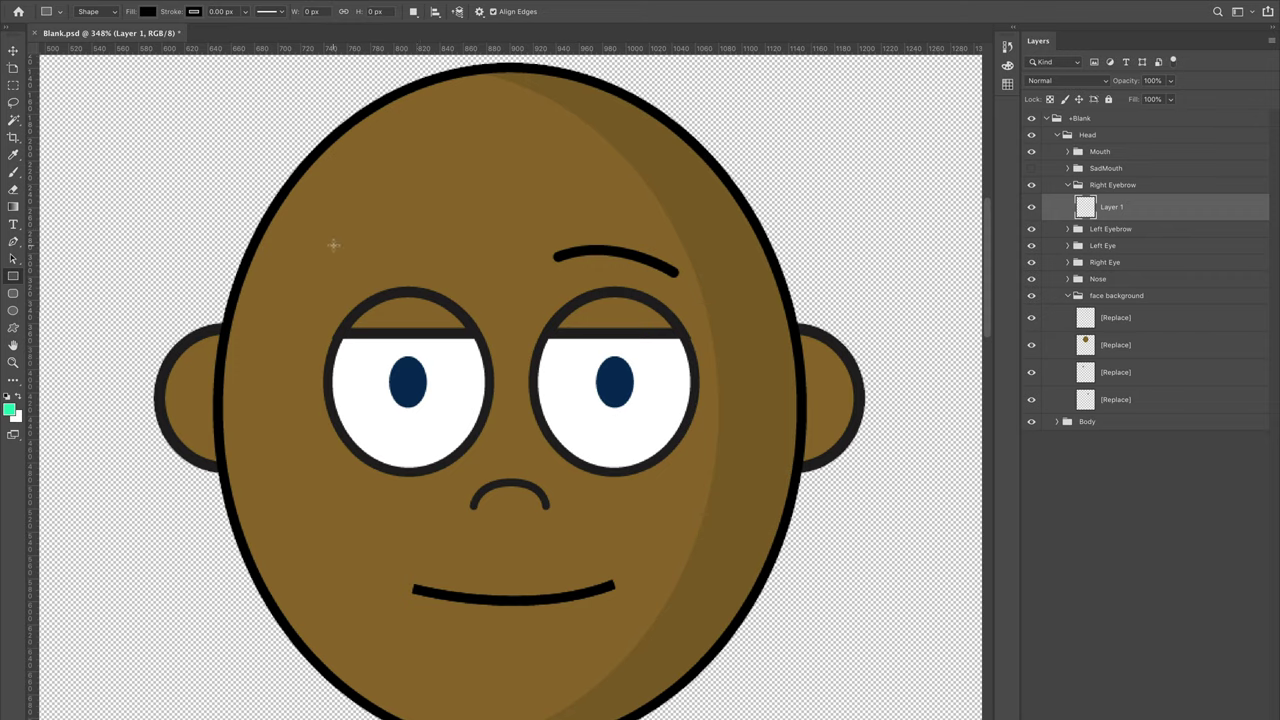
- Draw a rectangle about 136 by 24 px as the replacement right eyebrow and dismiss its shape properties
drag(332, 243, 490, 270)
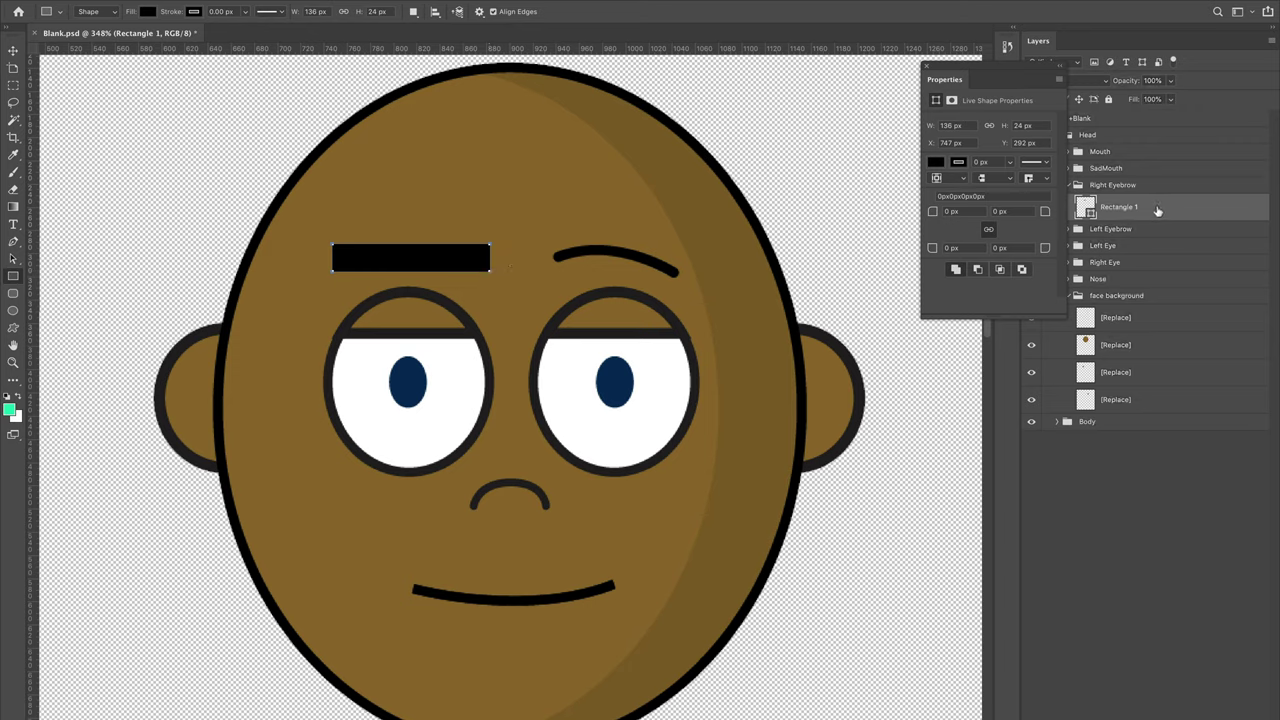
click(928, 70)
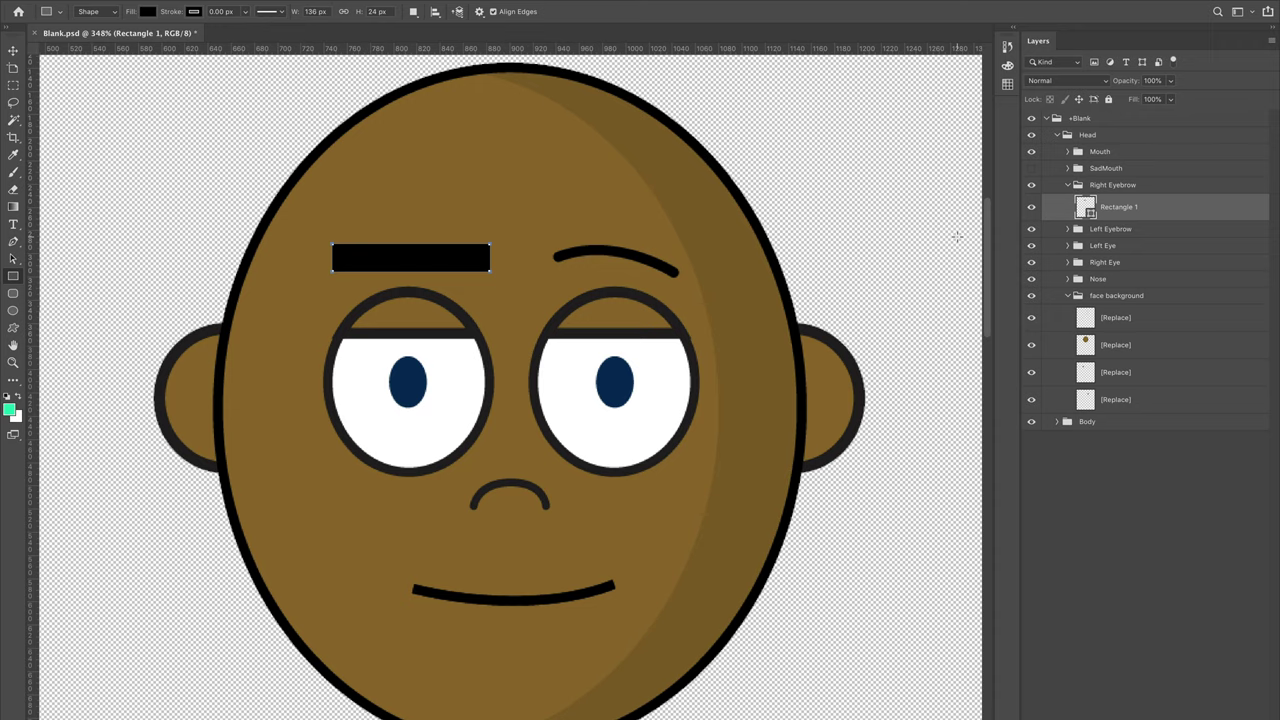
- Duplicate the Rectangle 1 layer and place the copy inside the Left Eyebrow group, above its [Replace] layer
click(1067, 229)
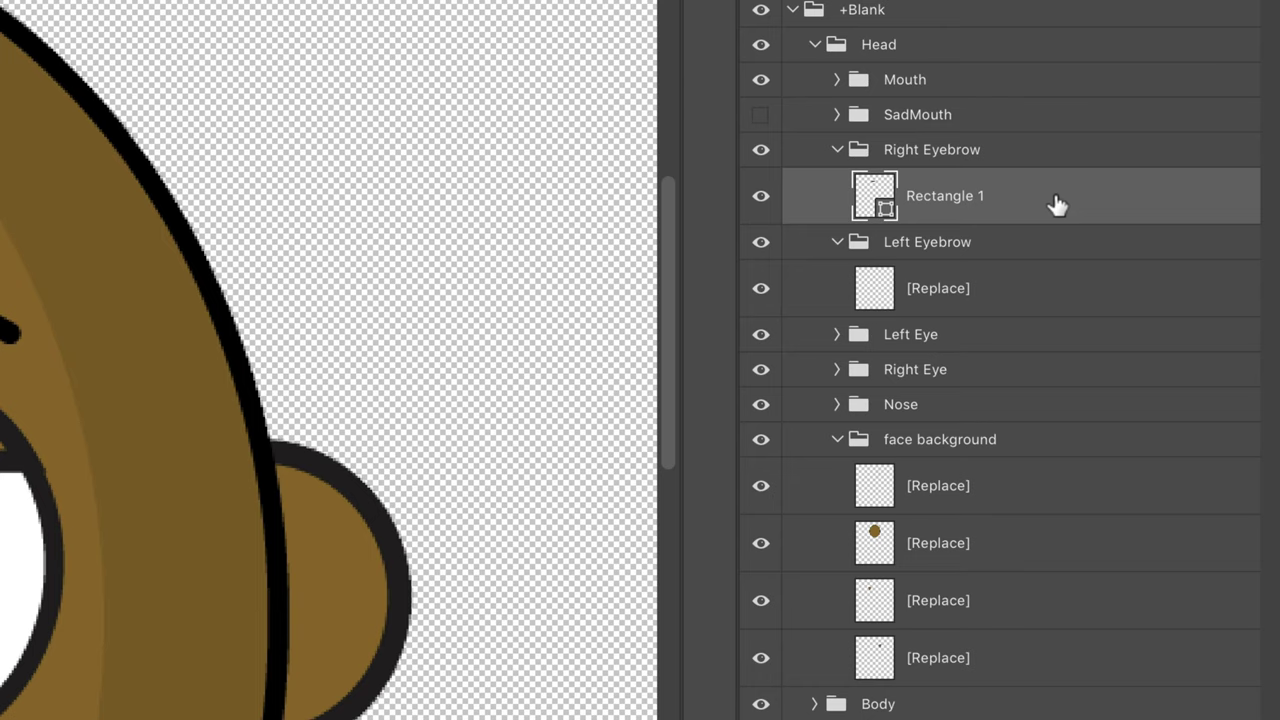
key(ctrl+j)
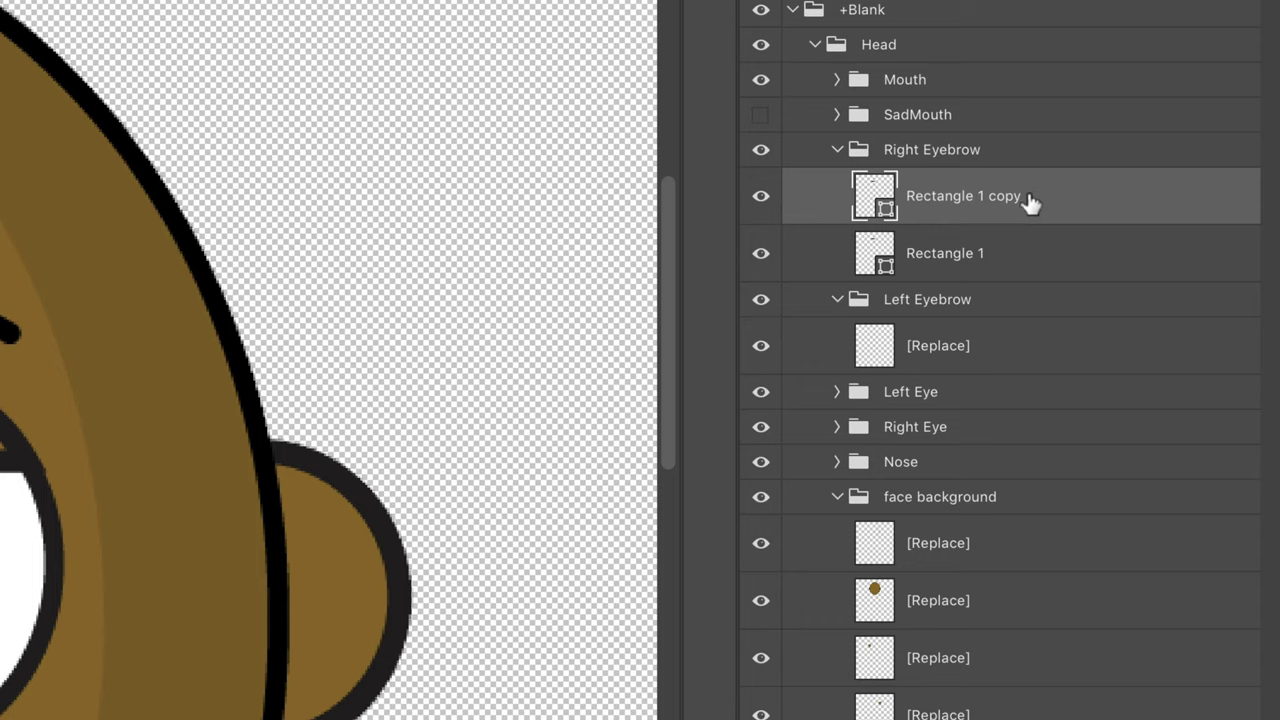
drag(1031, 200, 1031, 314)
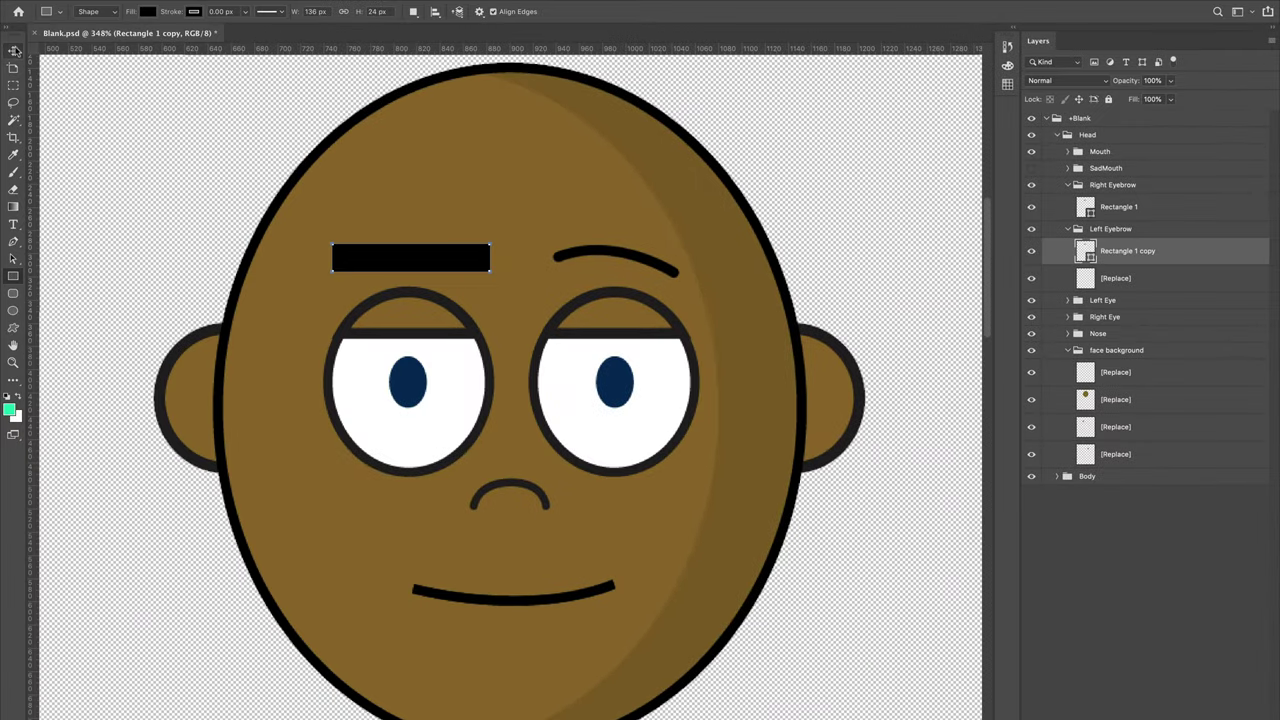
- Nudge the copied rectangle horizontally with the Move tool until it sits above the puppet's left eye
click(14, 50)
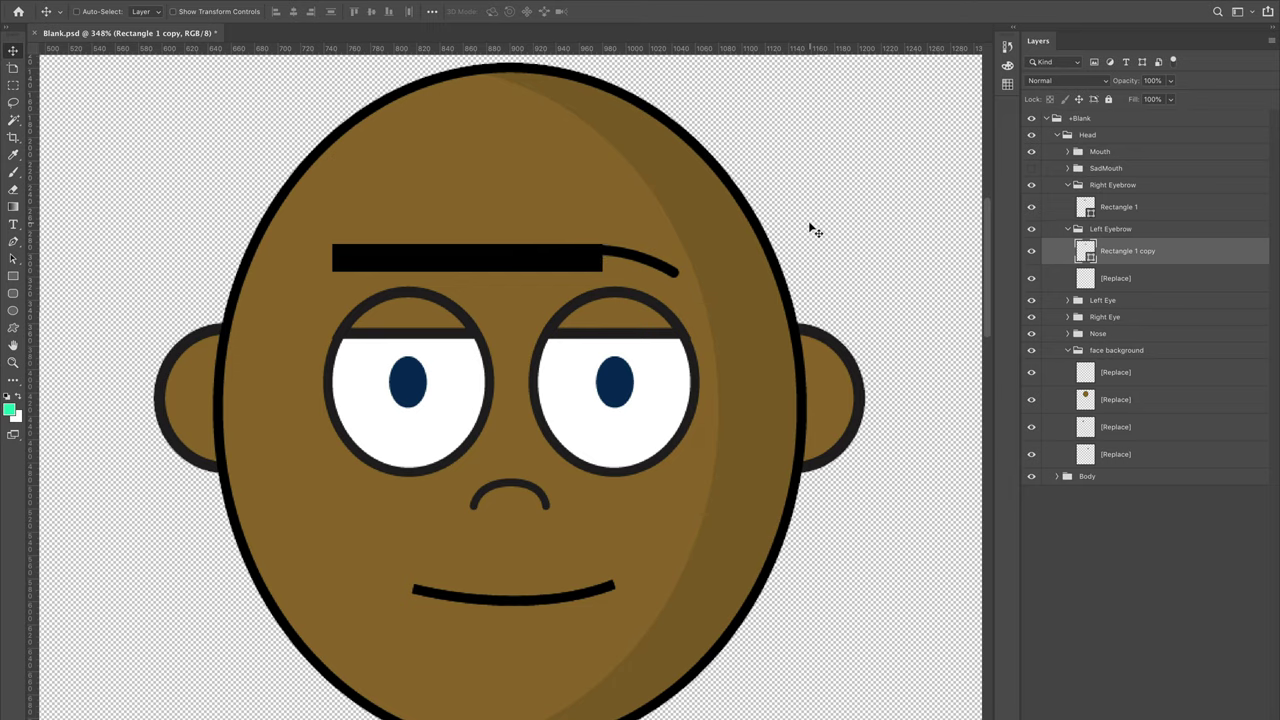
key(Right)
key(Right)
key(Right)
key(Right)
key(Right)
key(Right)
key(Right)
key(Right)
key(Right)
key(Right)
key(Right)
key(Right)
key(Right)
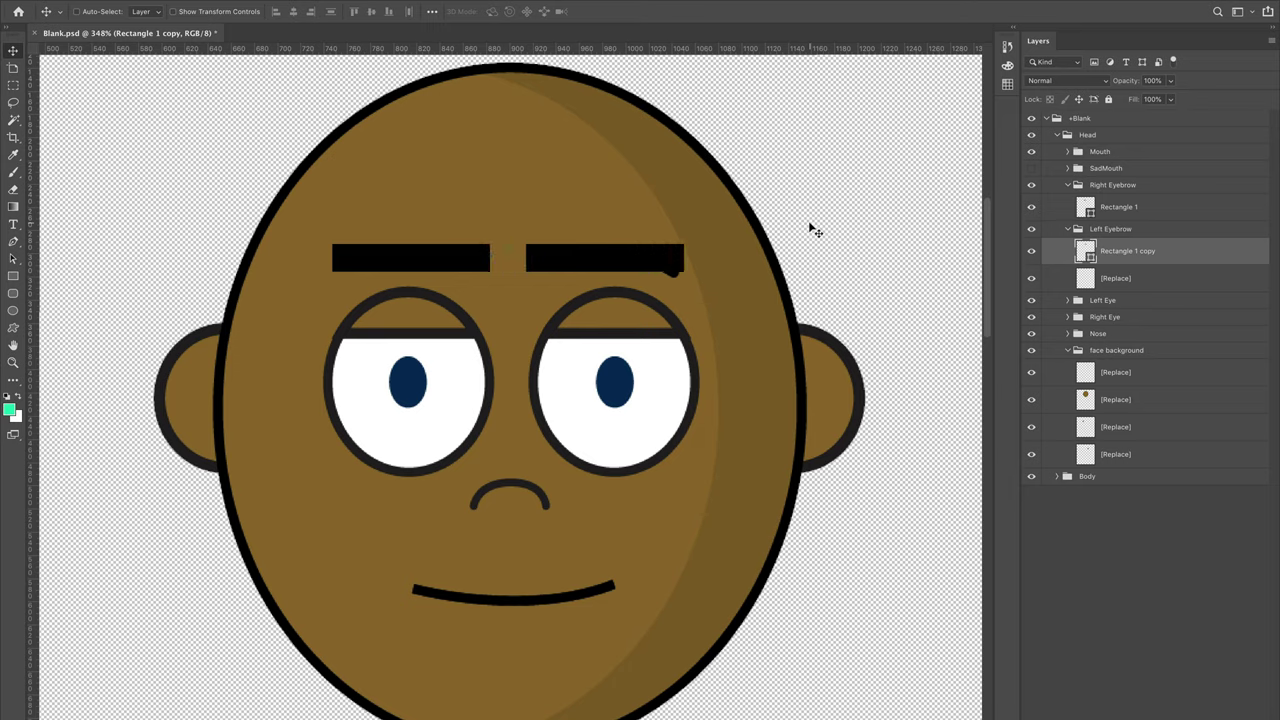
key(Right)
key(Right)
key(Right)
key(Left)
key(Left)
- Delete the old [Replace] layer from the Left Eyebrow group and save the puppet file
click(1138, 283)
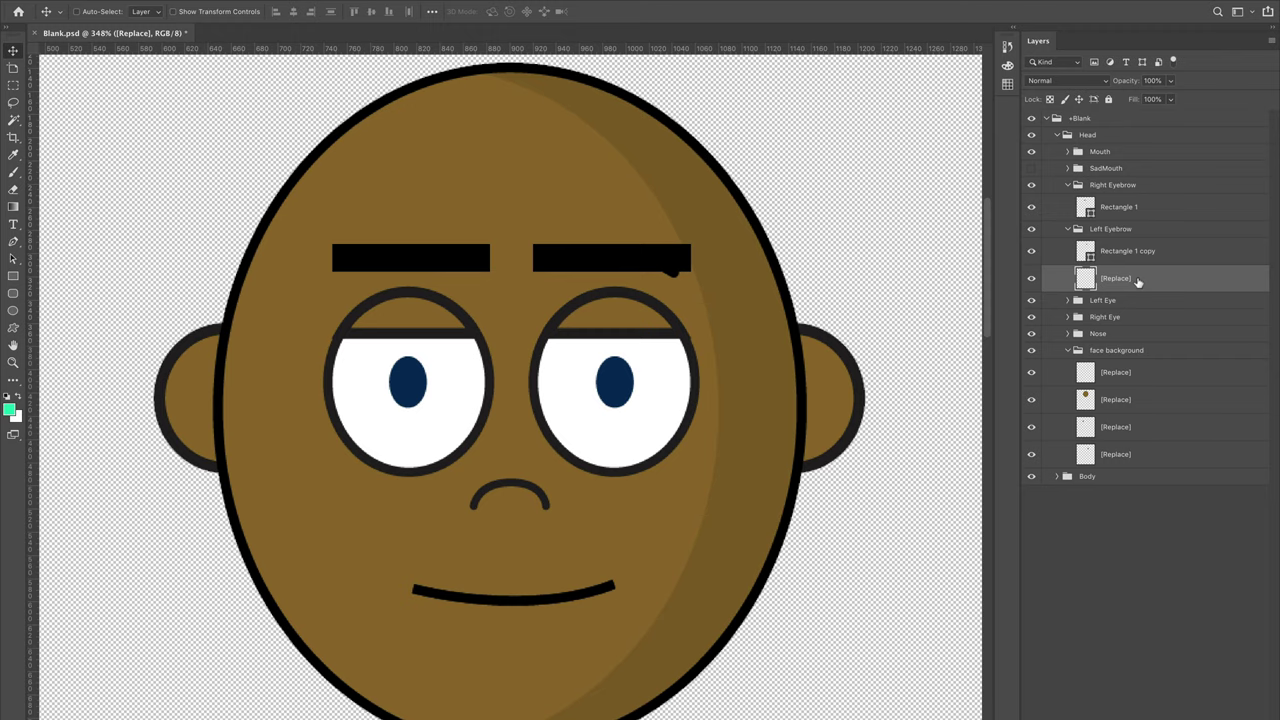
key(Delete)
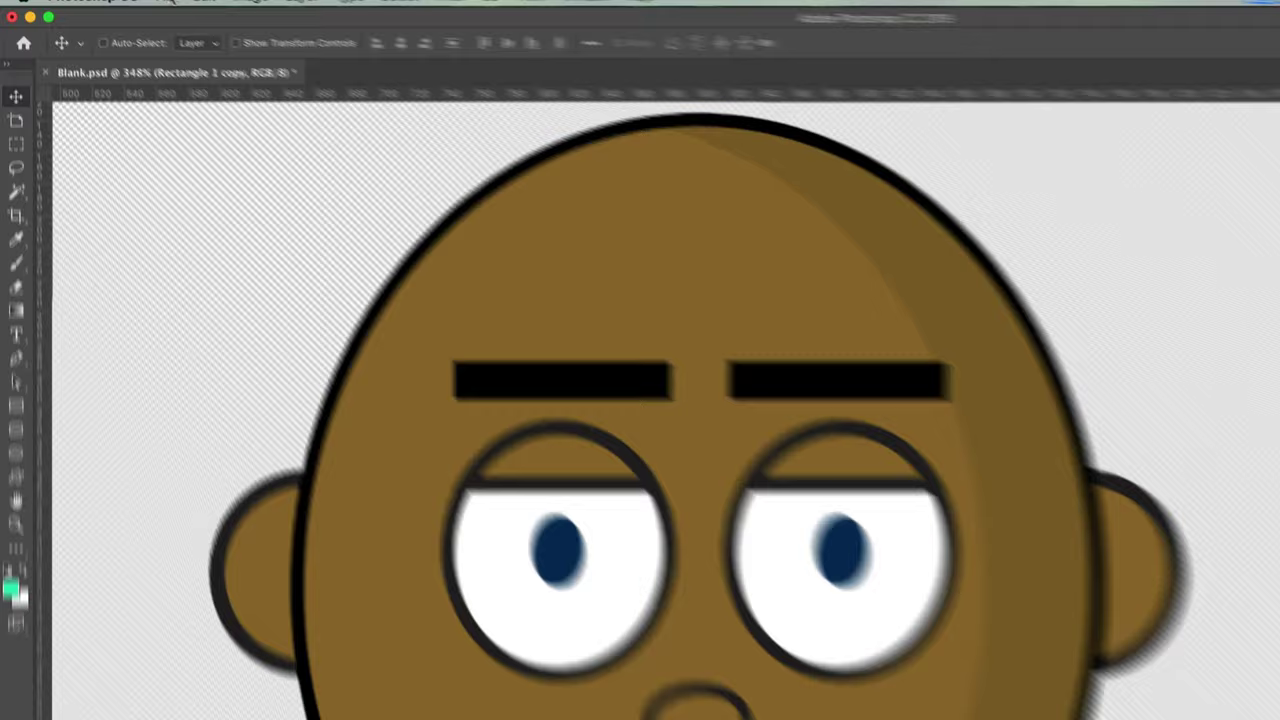
click(121, 0)
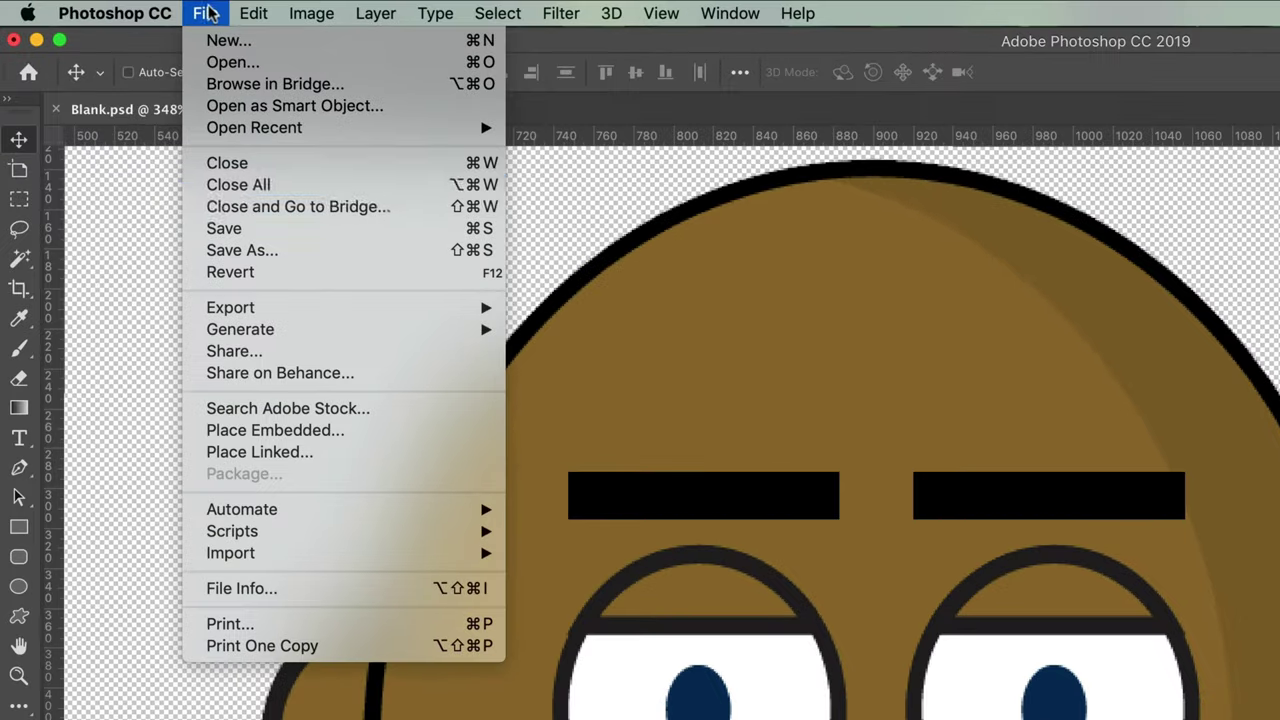
click(226, 238)
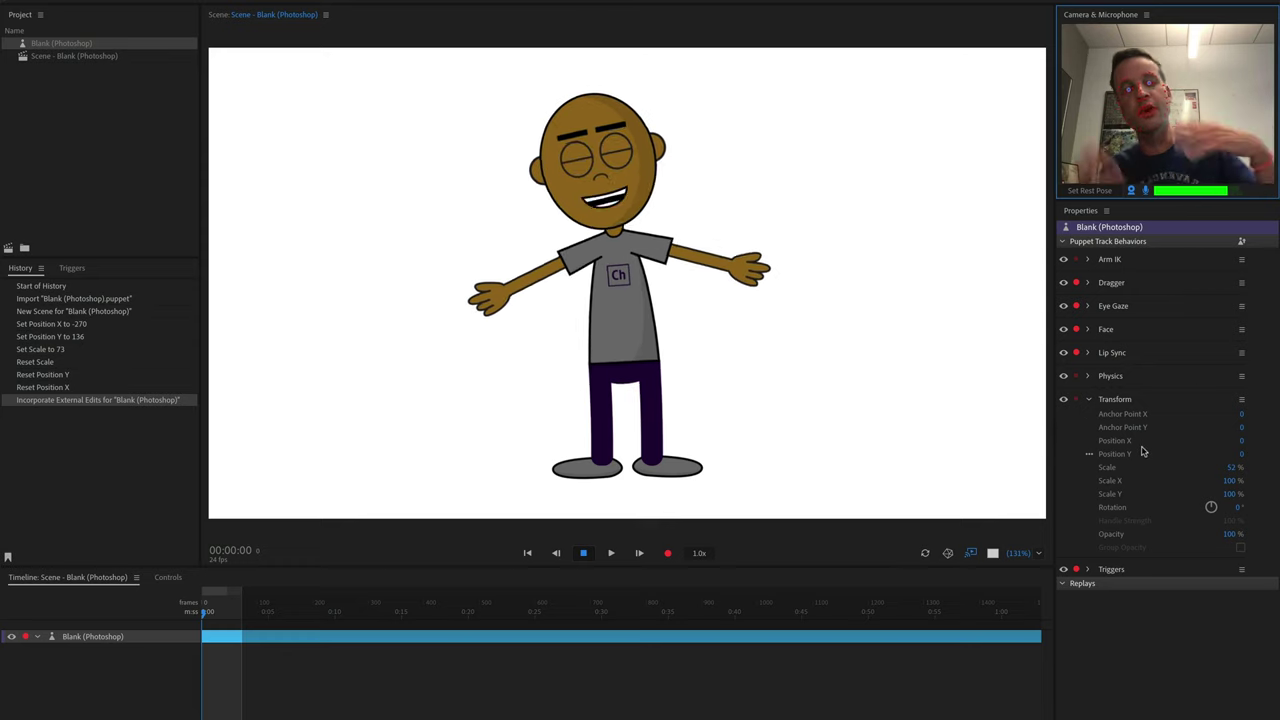
- Switch to Character Animator and try Face behavior Eyebrow Strength at 414% and a higher Eyelid Strength, resetting each to its default
click(1090, 399)
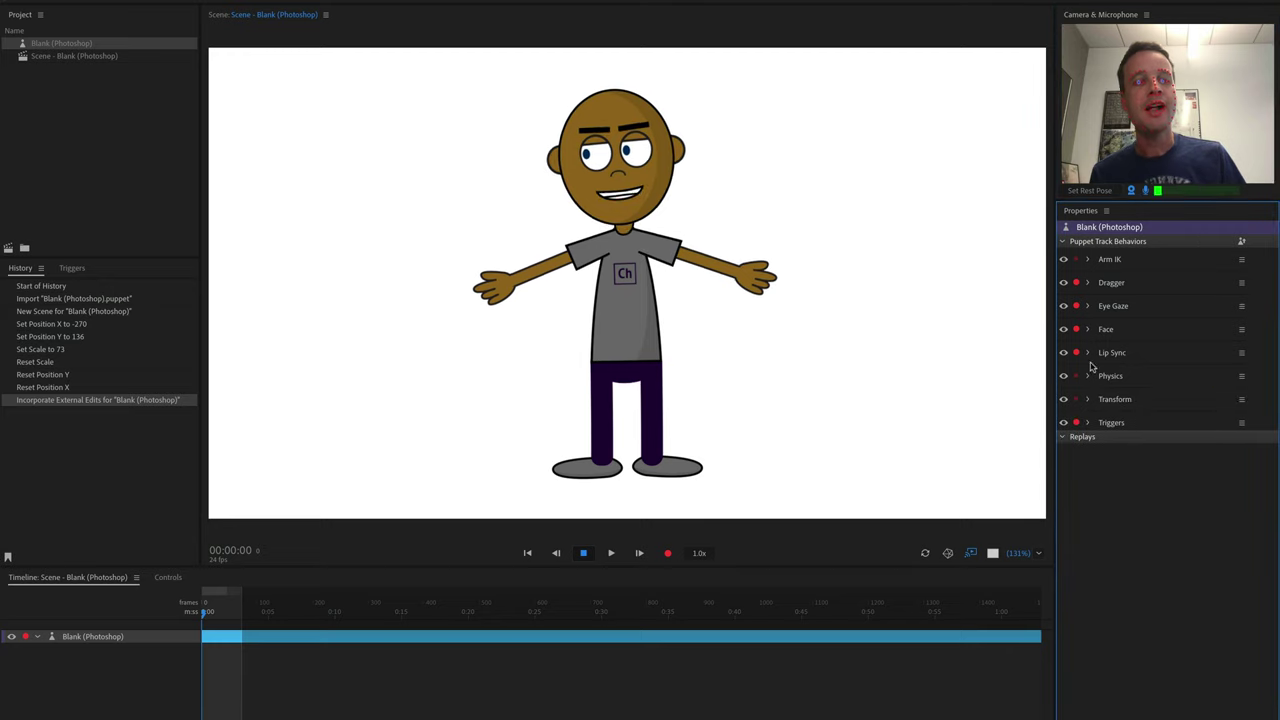
click(1087, 329)
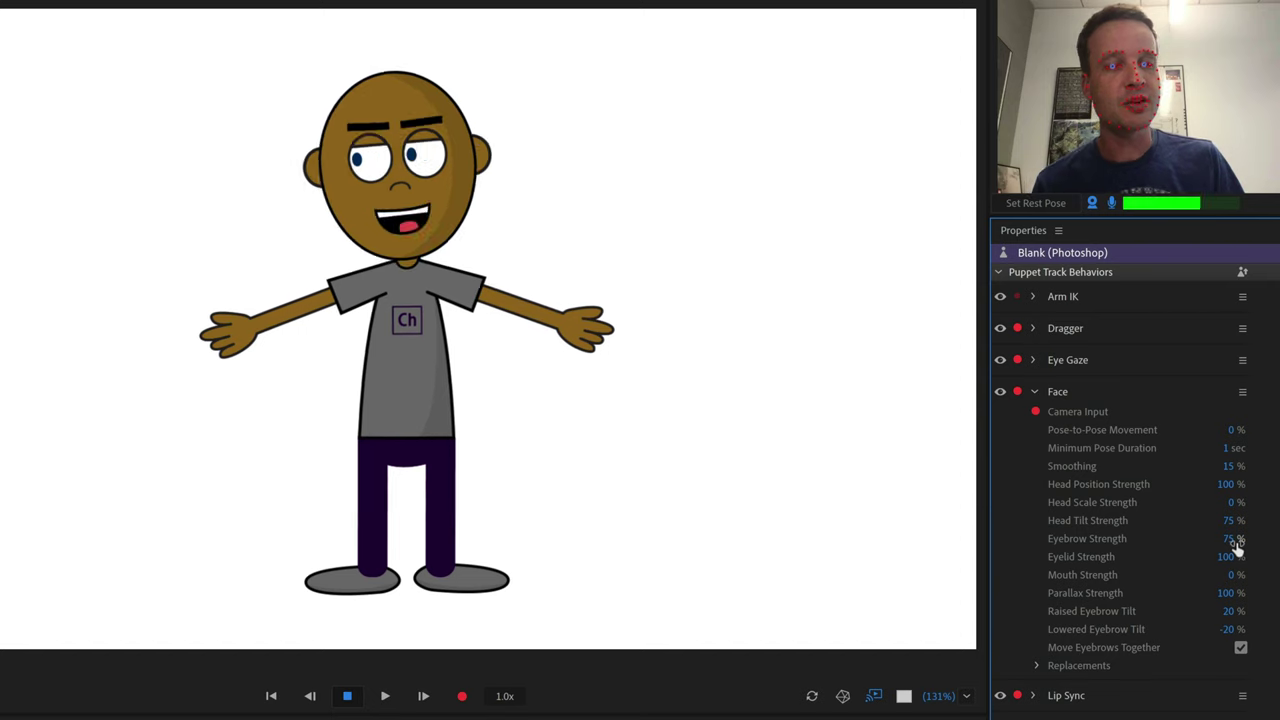
drag(1237, 545, 1240, 243)
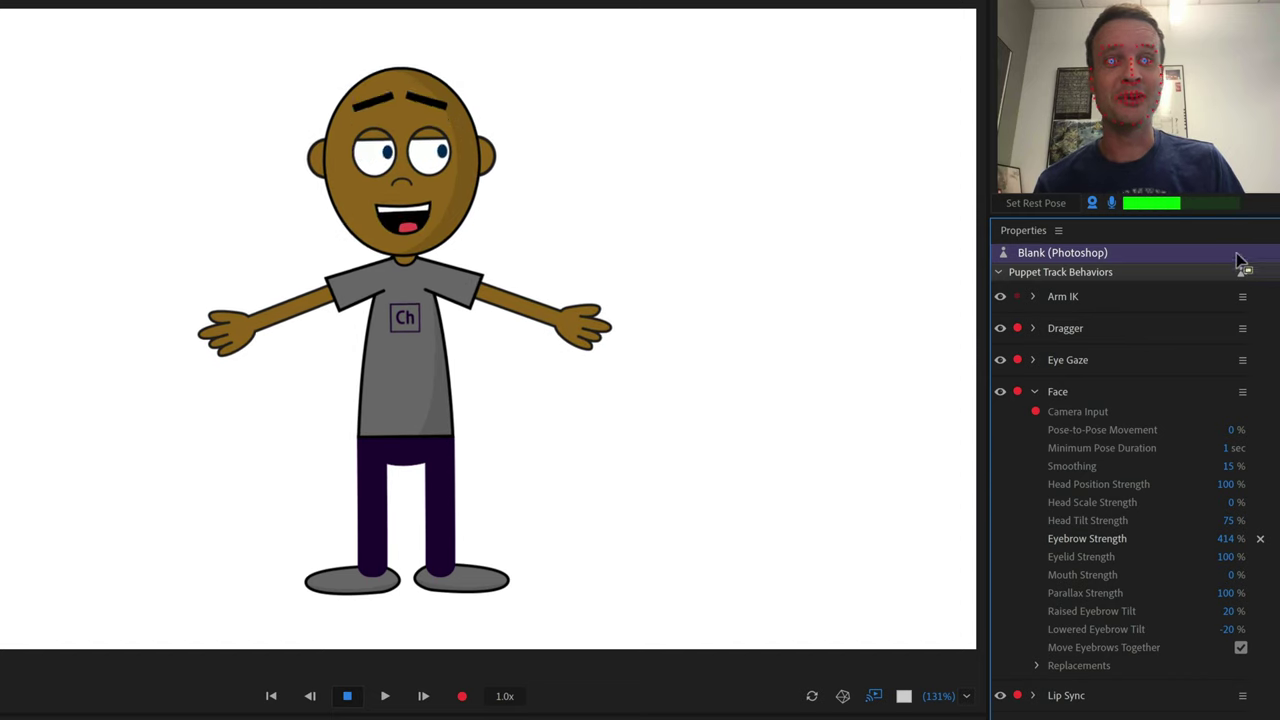
click(1262, 541)
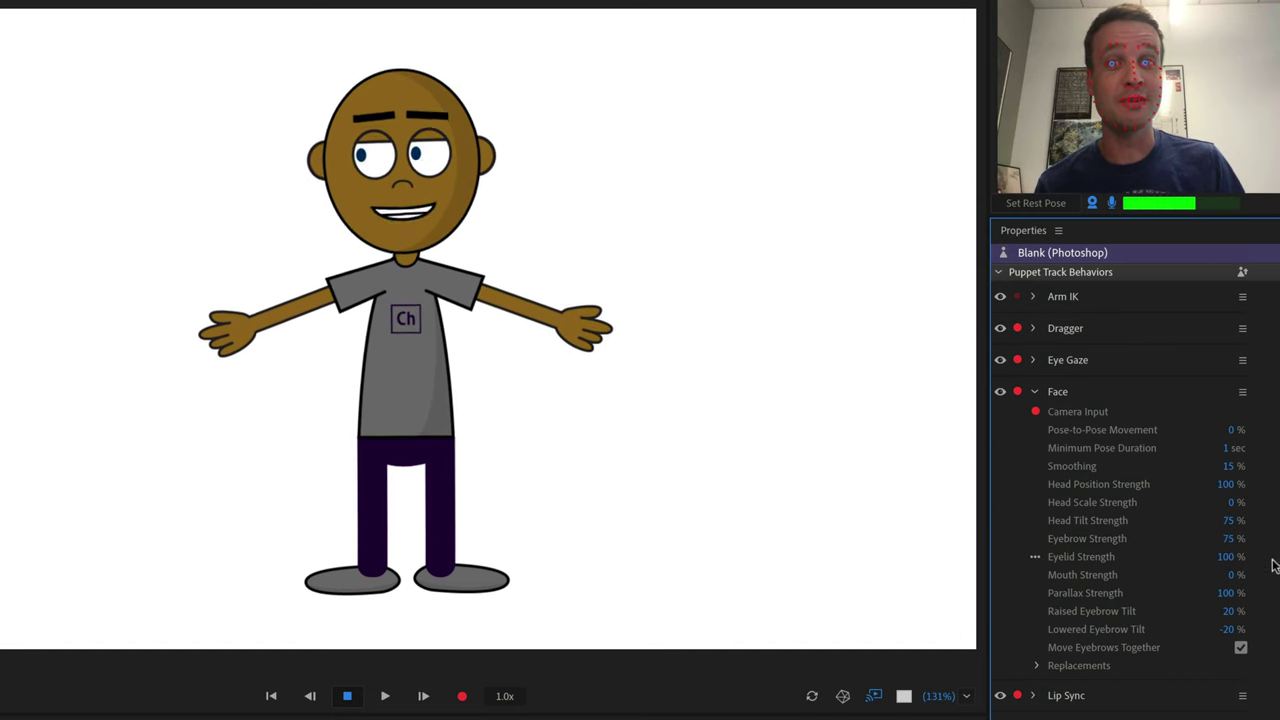
drag(1228, 556, 1271, 548)
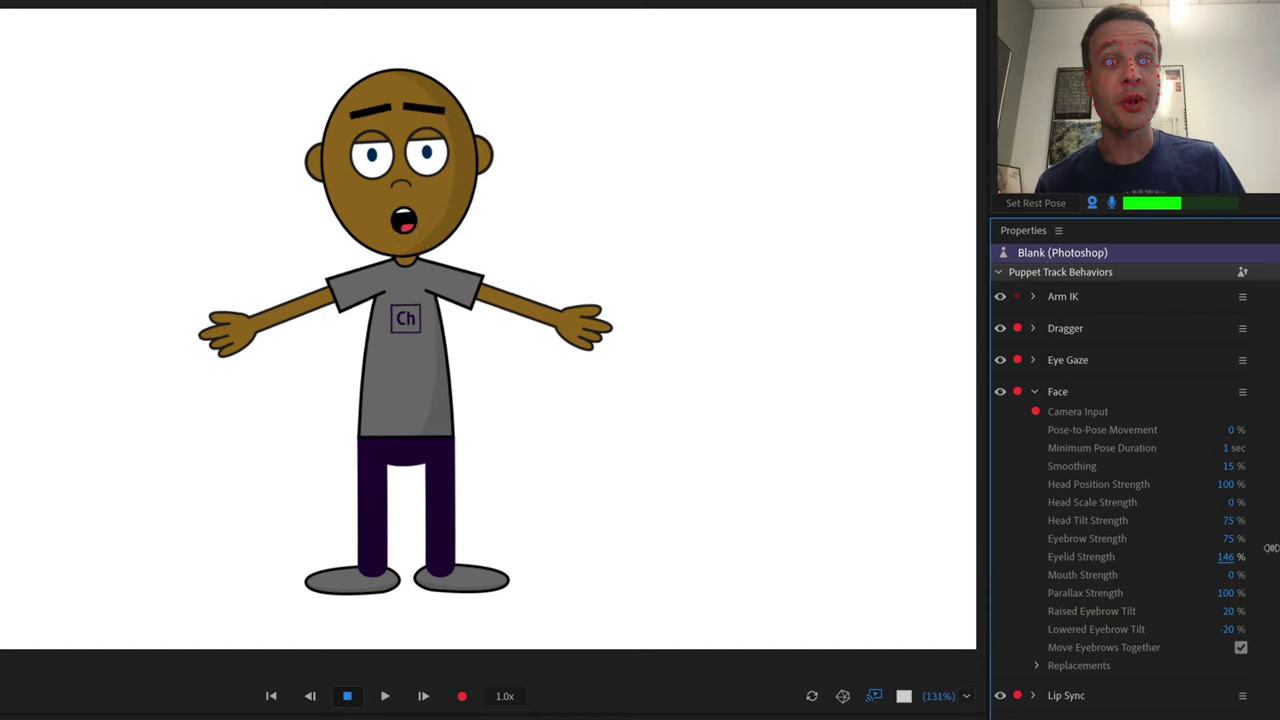
click(1264, 560)
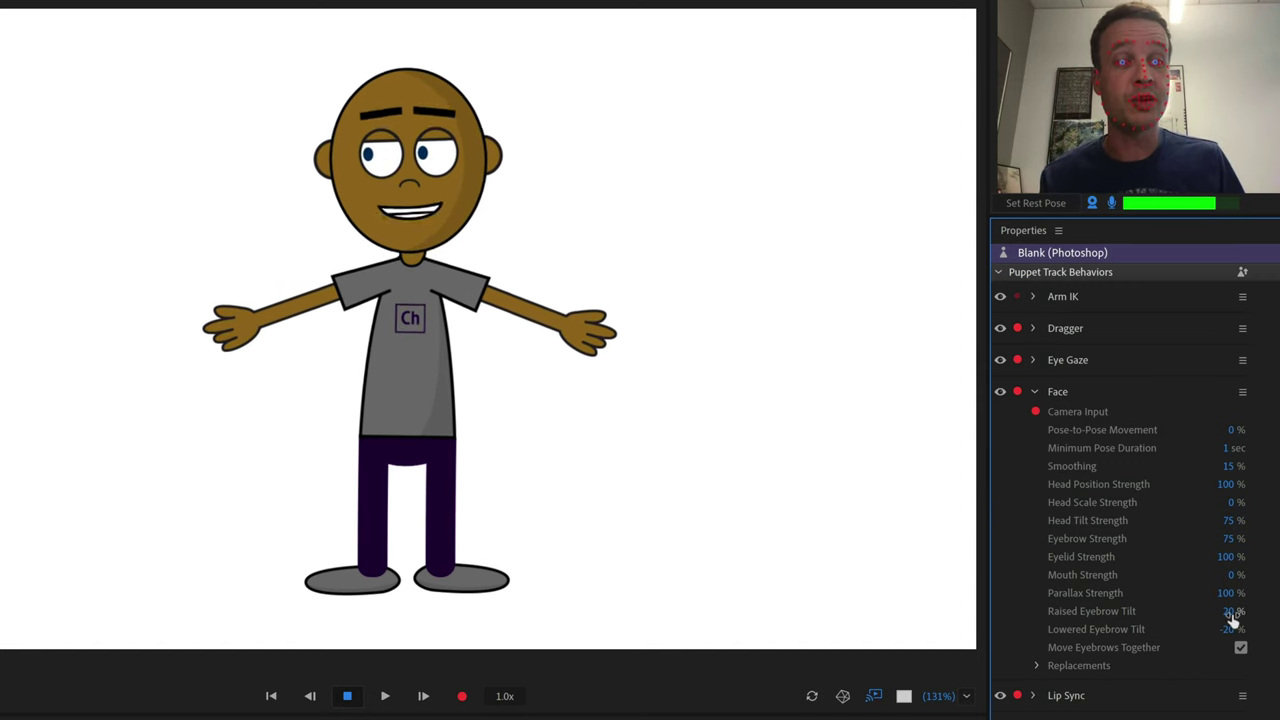
- Try Raised Eyebrow Tilt in the Face behavior at 98% and at 75%
drag(1230, 612, 1277, 610)
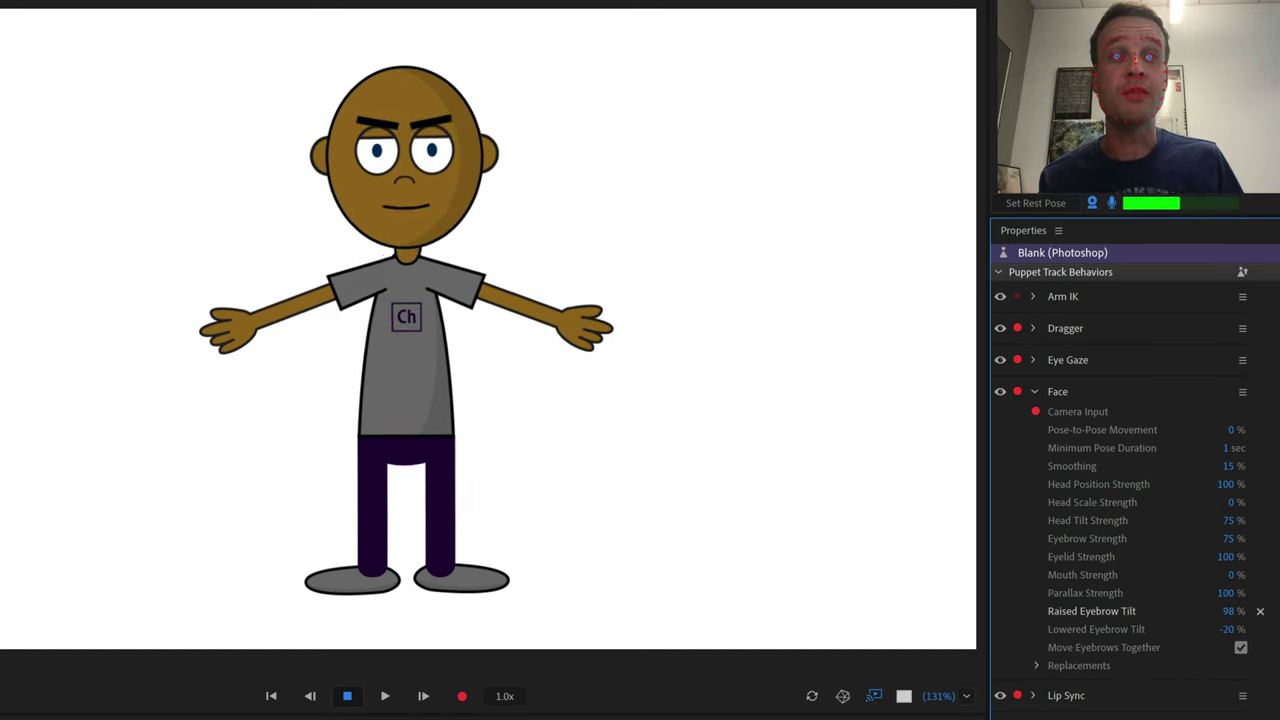
click(1235, 611)
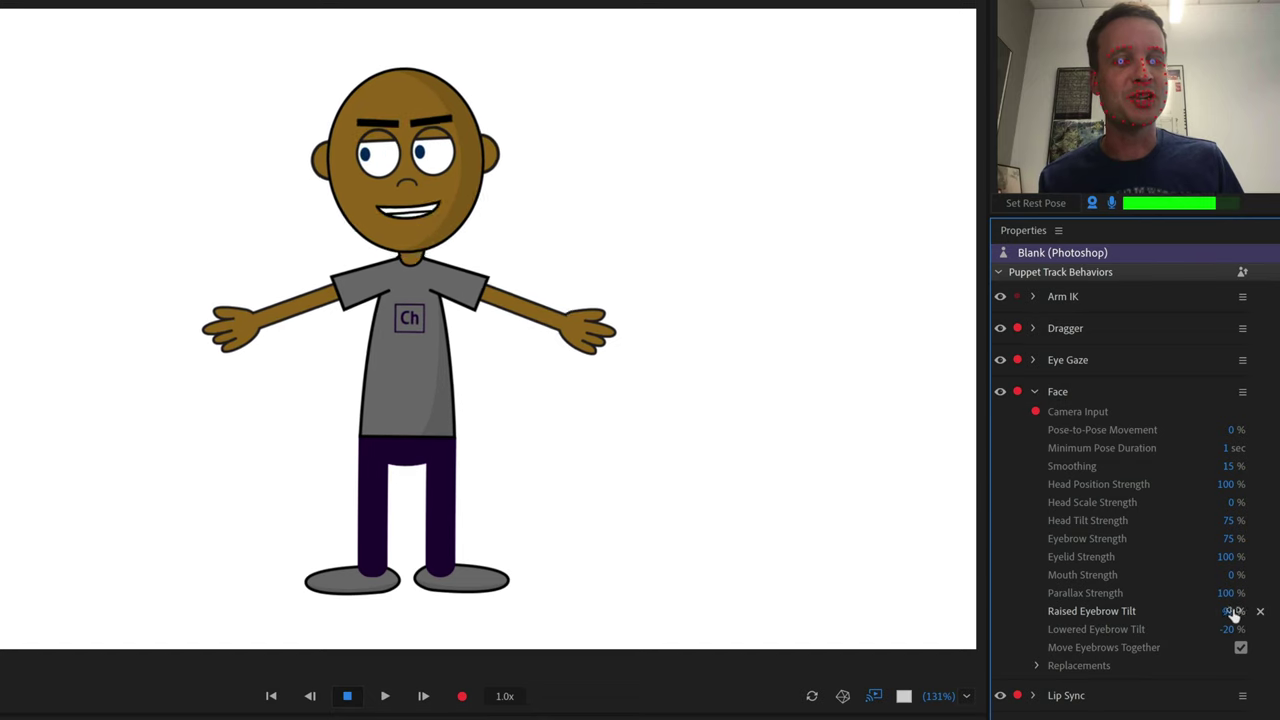
text(75)
key(Return)
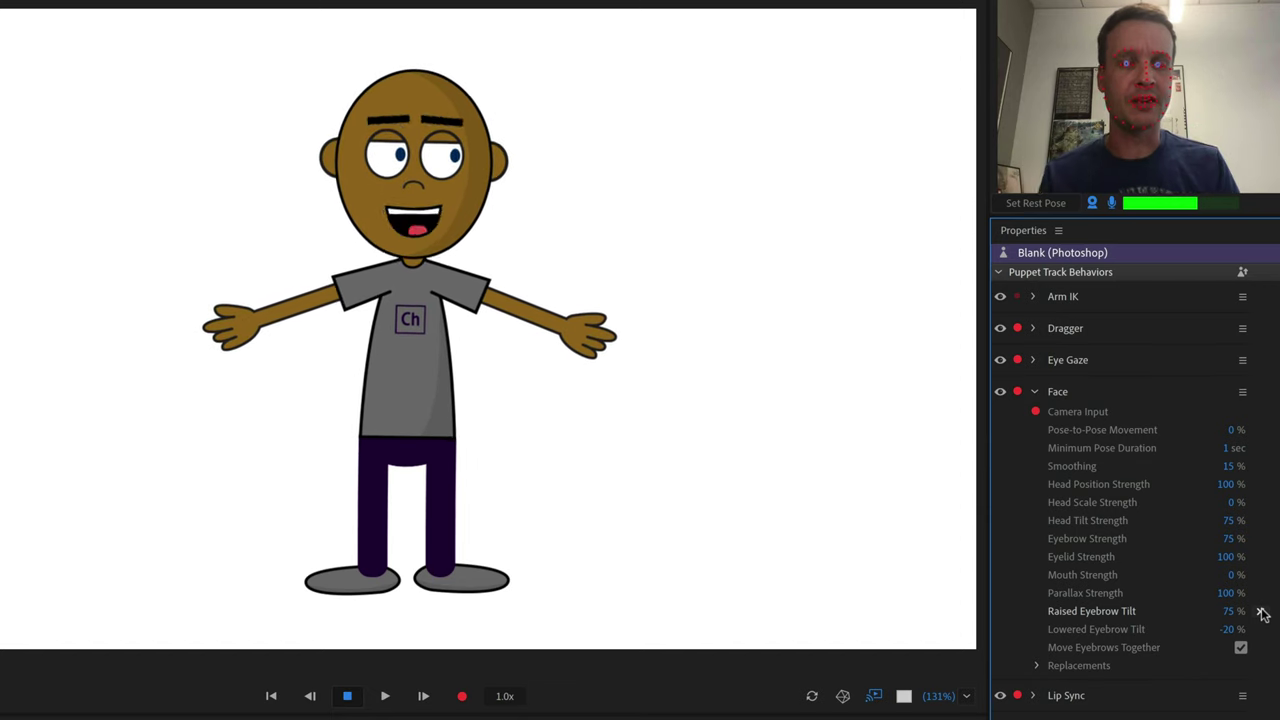
- Try Lowered Eyebrow Tilt at -81% and reset both eyebrow tilt values to their defaults
drag(1235, 635, 1184, 635)
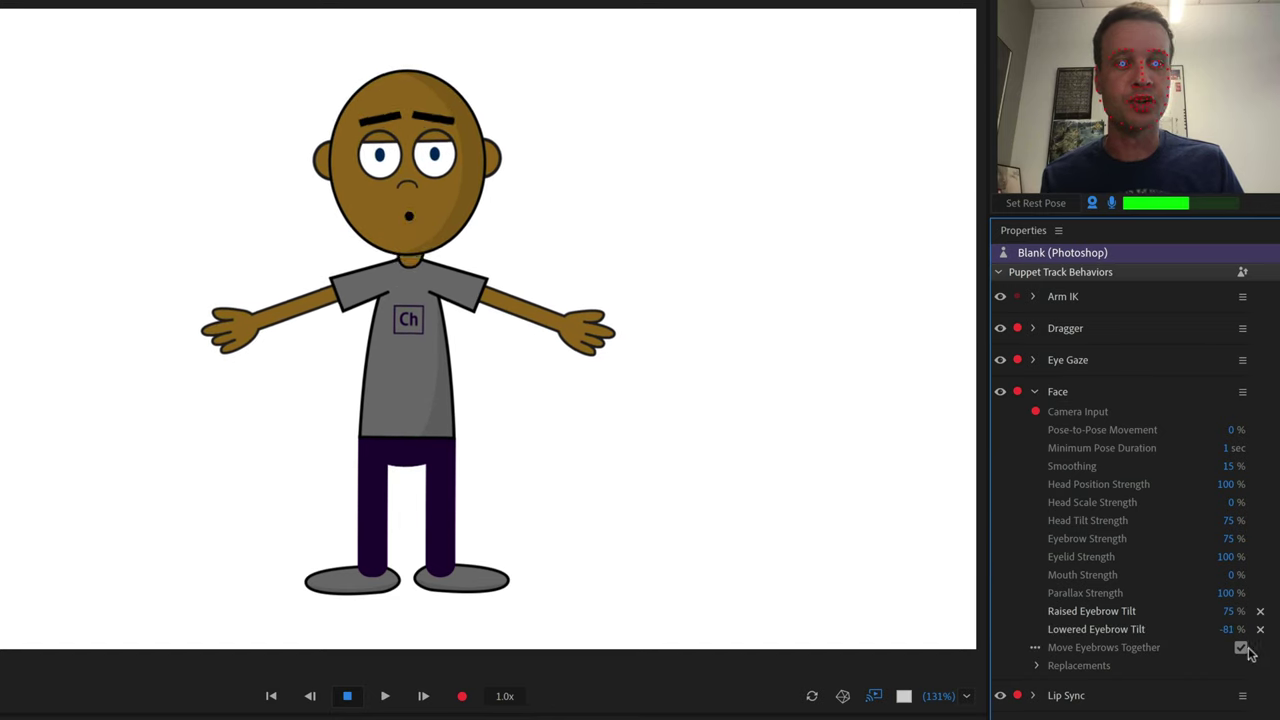
click(1260, 629)
click(1260, 611)
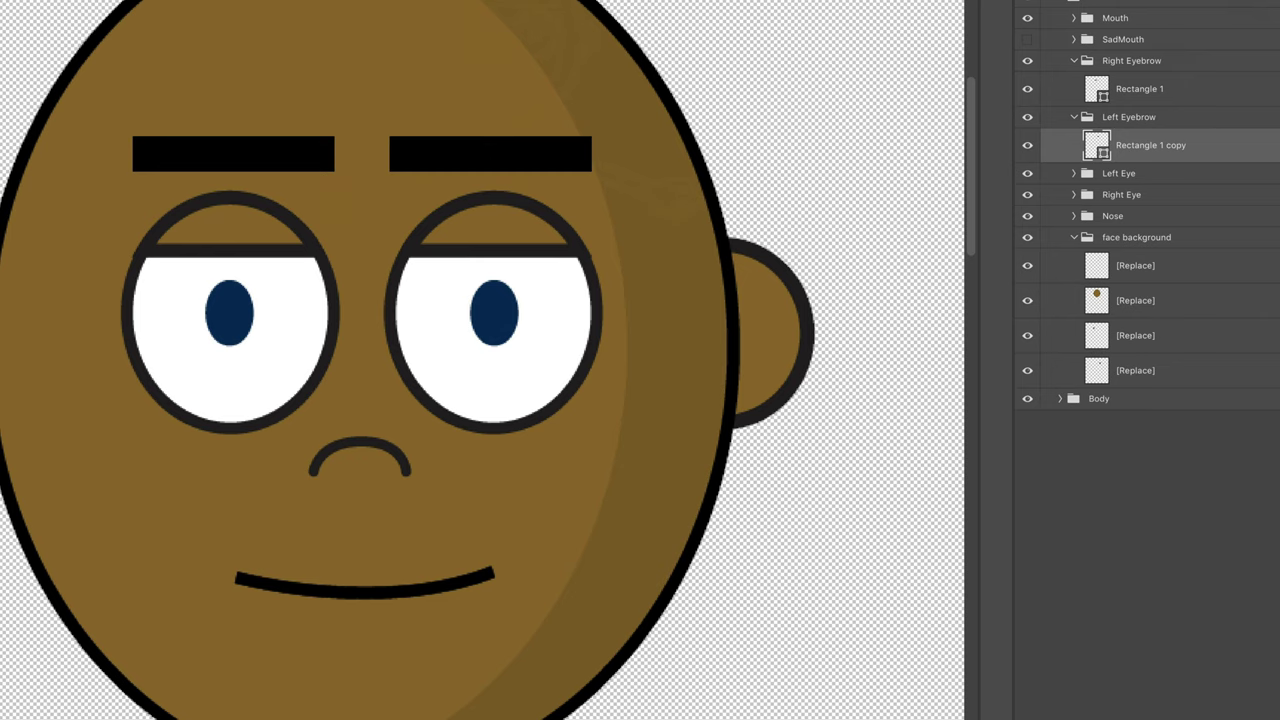
- In Photoshop, collapse both eyebrow groups, expand the Left Eye group with its subgroups, and briefly show the Left Blink artwork
click(1074, 61)
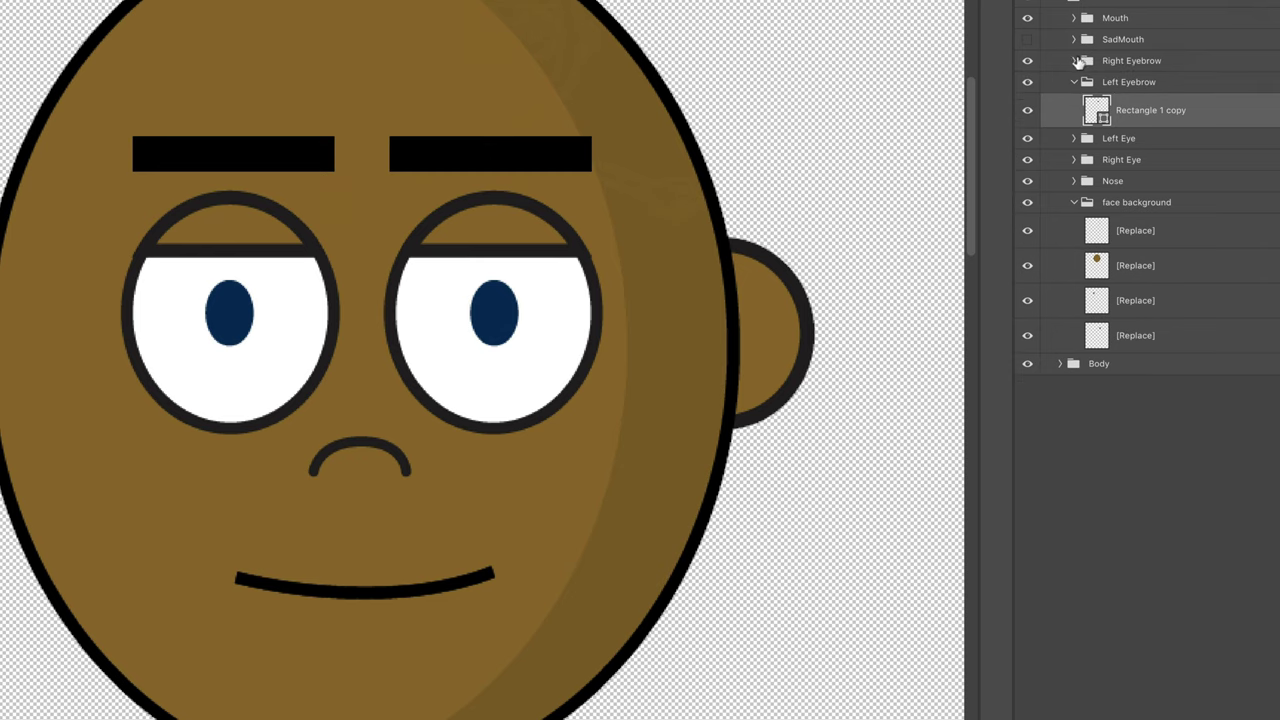
click(1075, 83)
click(1074, 104)
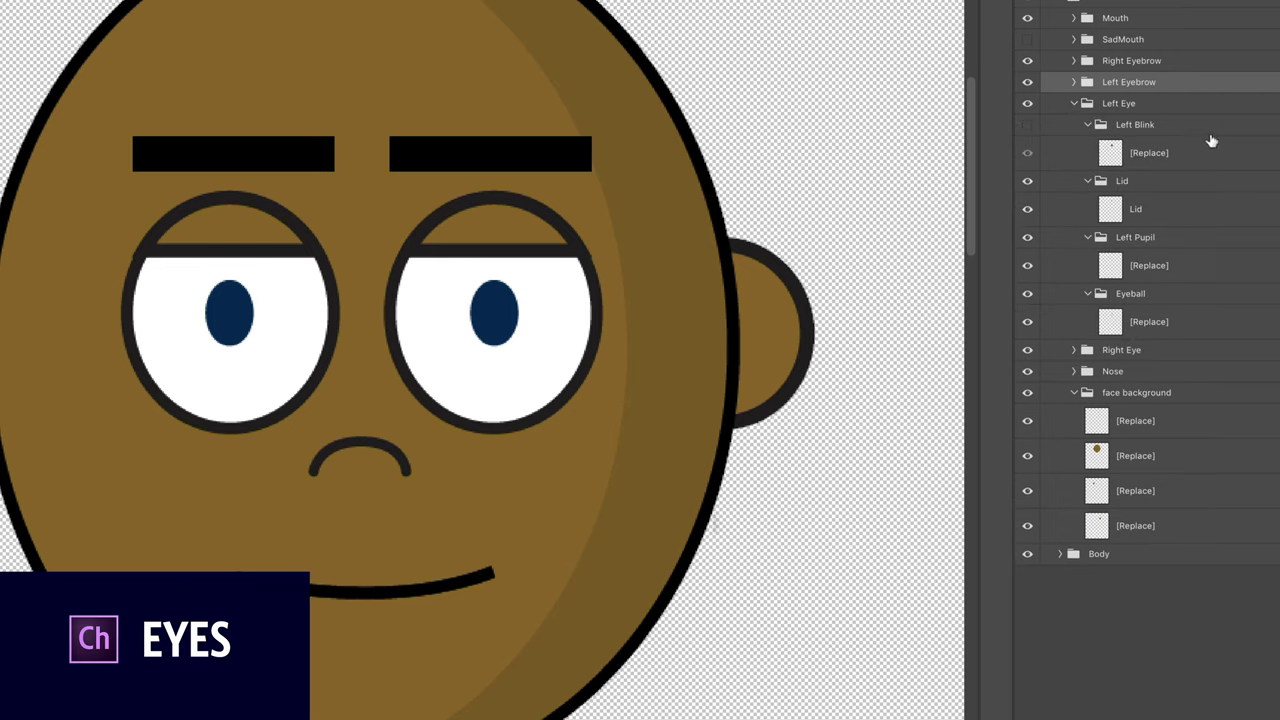
click(1088, 126)
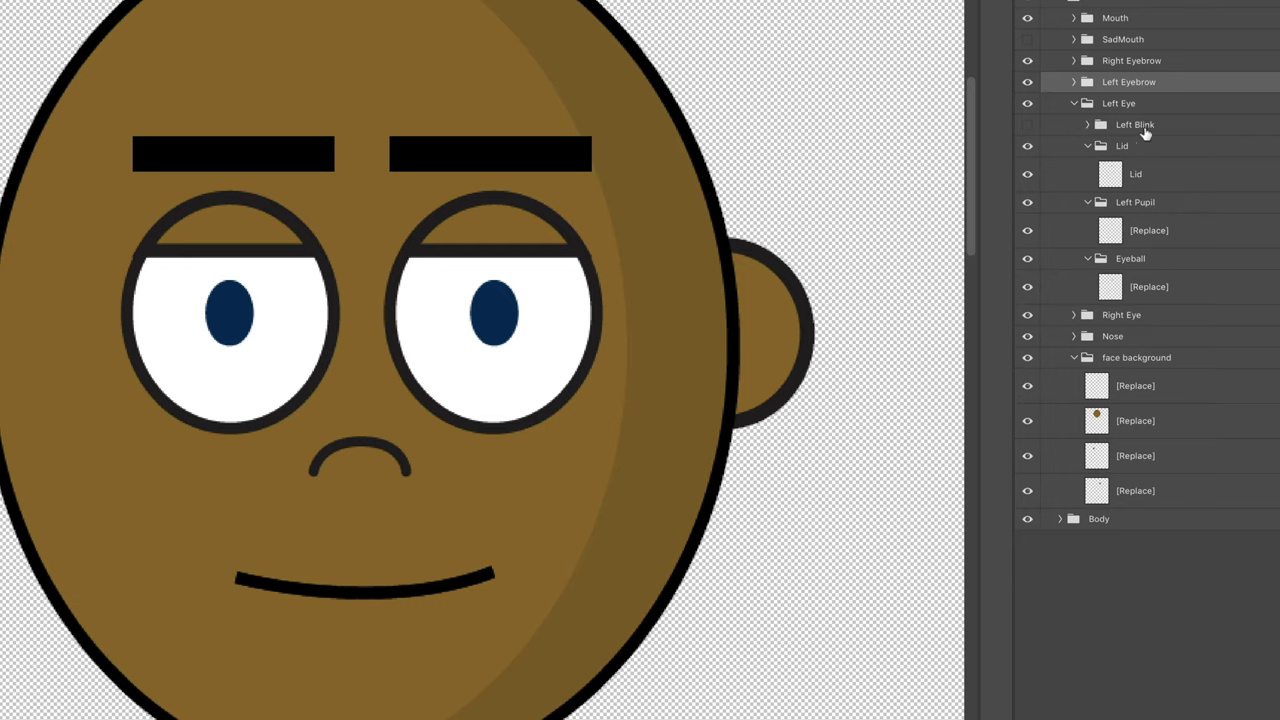
click(1110, 127)
click(1088, 125)
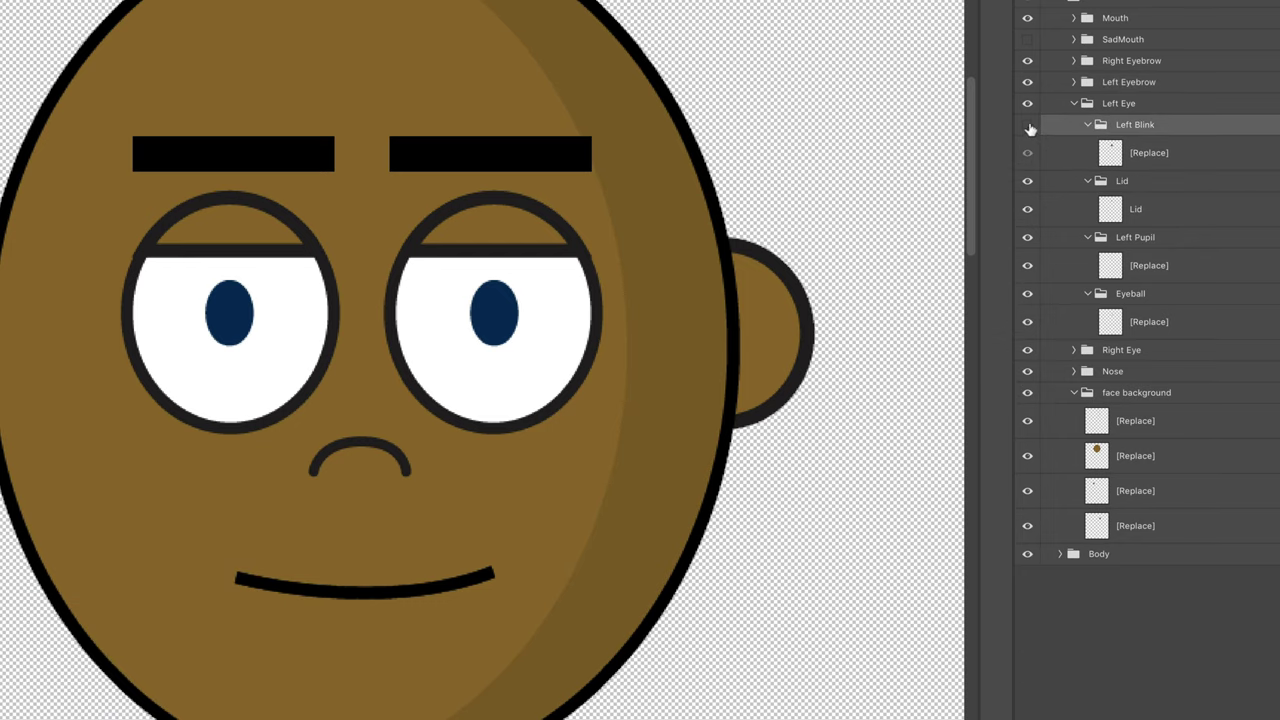
click(1029, 126)
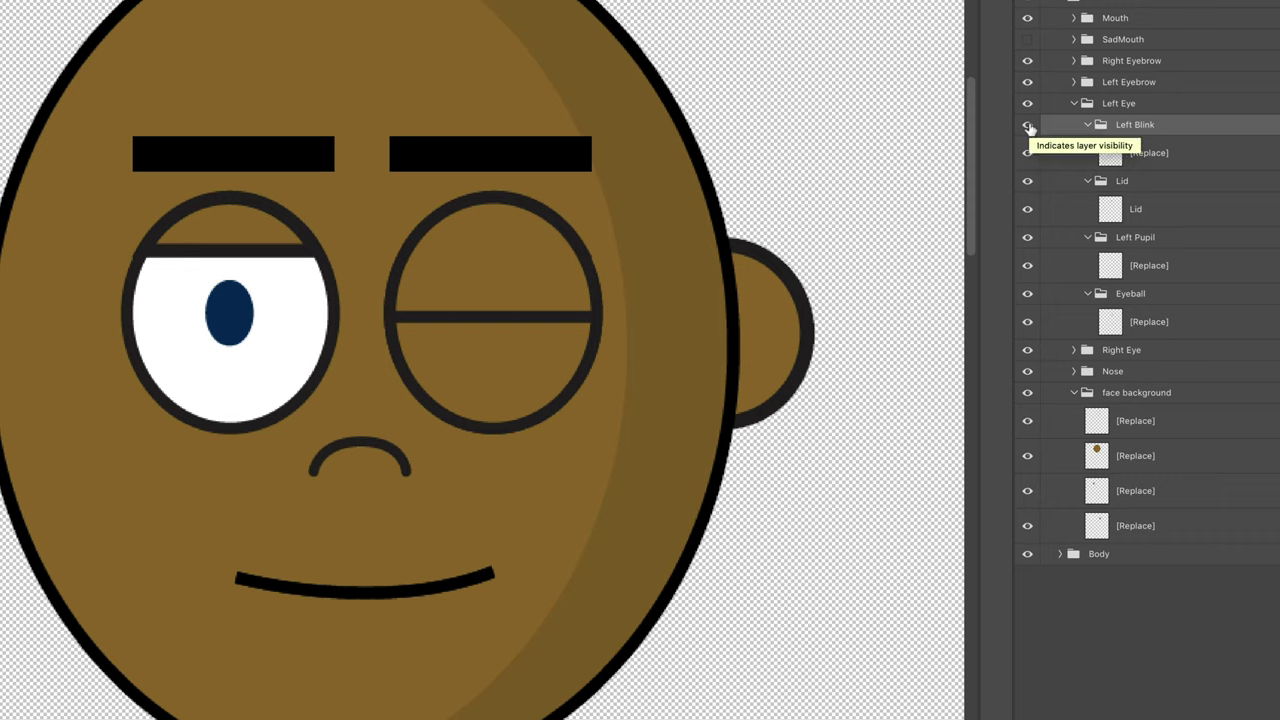
click(1028, 126)
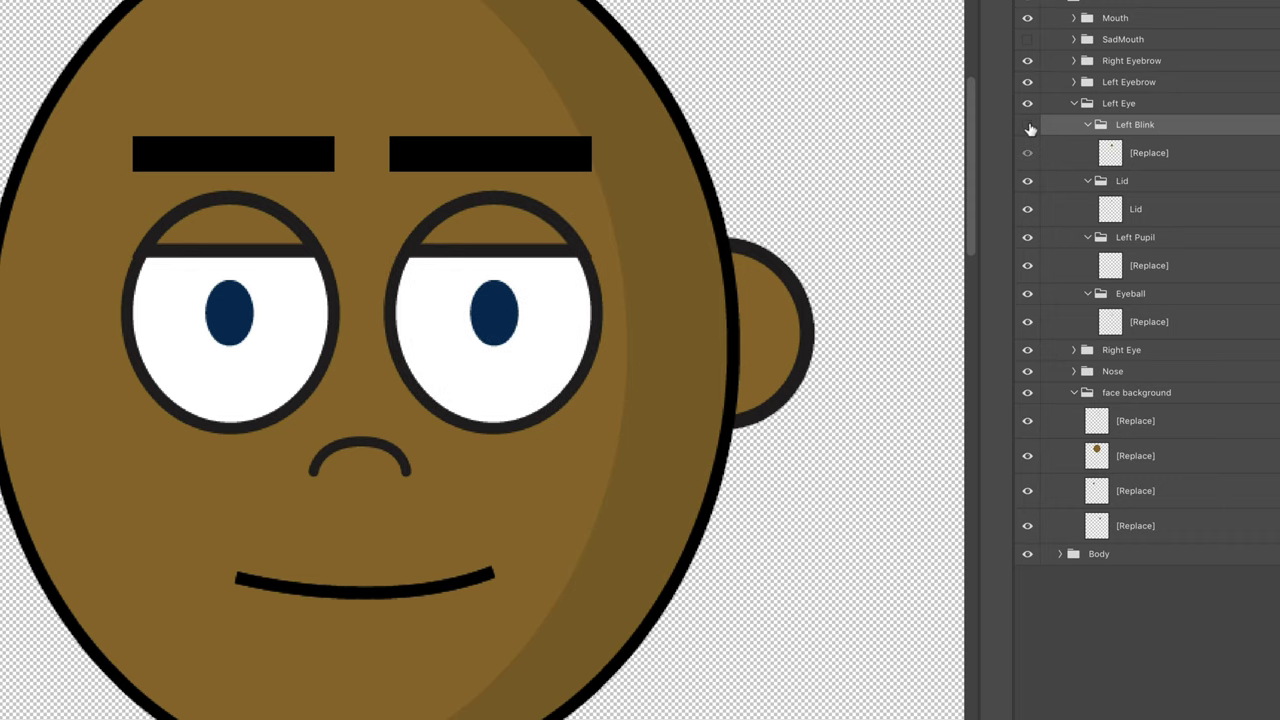
- Hide and show the Left Eye's Lid group repeatedly to examine what the eyelid artwork covers
click(1027, 182)
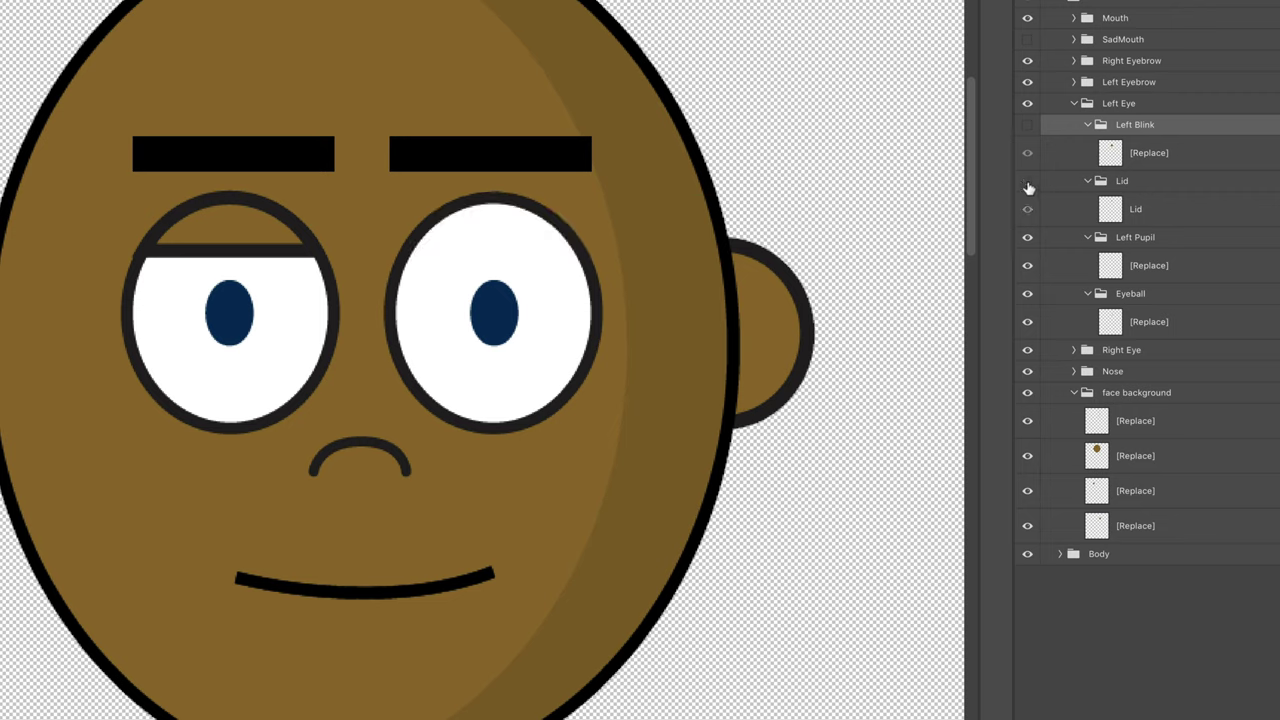
click(1028, 182)
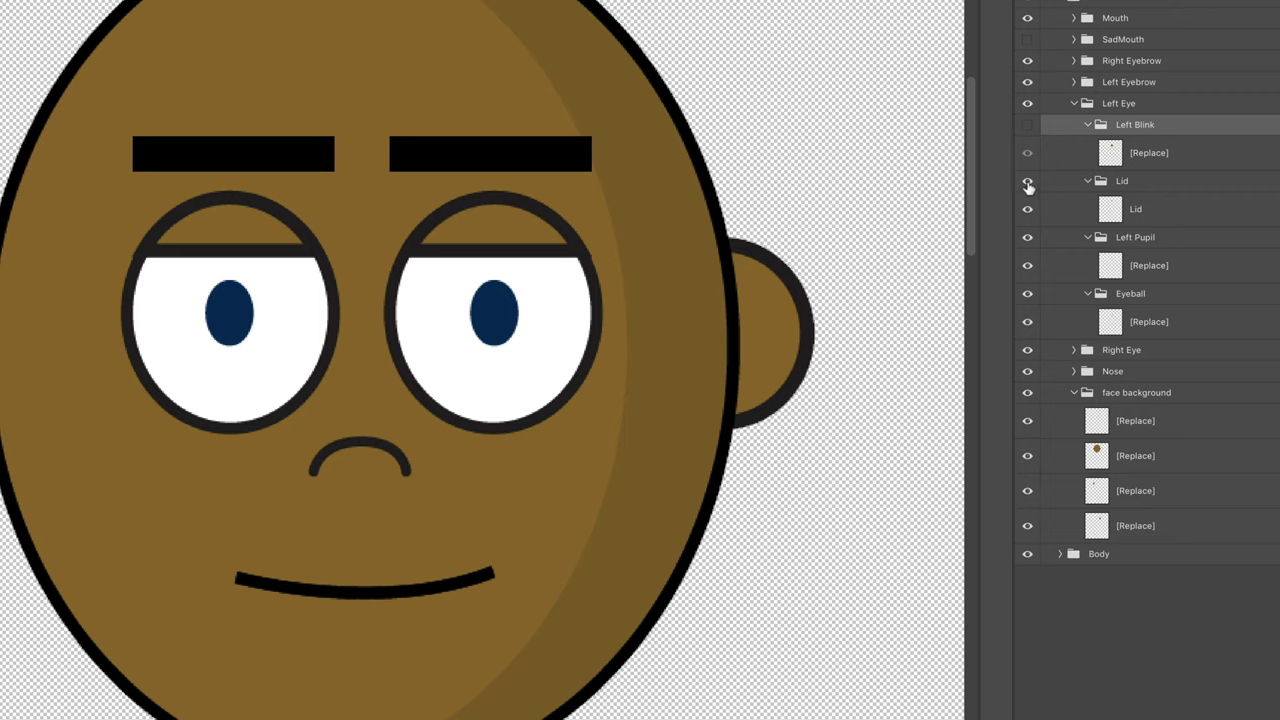
click(1028, 182)
click(1028, 182)
click(1028, 184)
click(1028, 184)
click(1100, 184)
click(1026, 184)
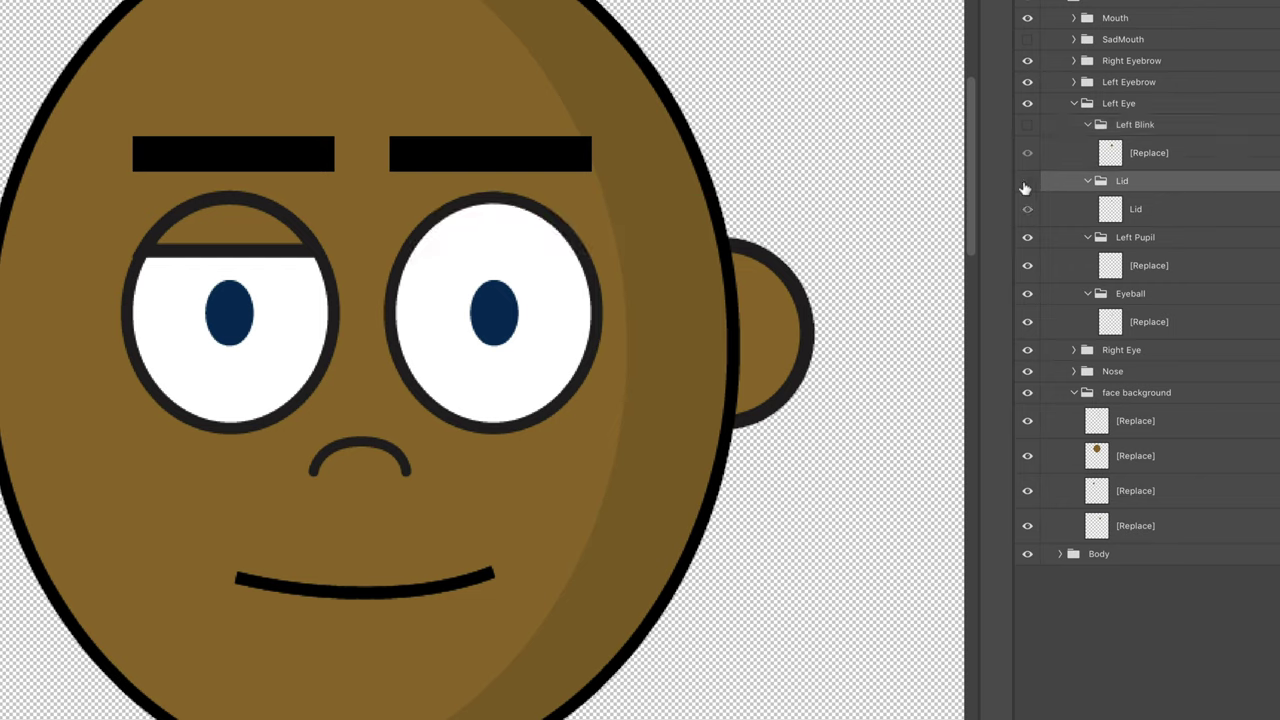
click(1027, 183)
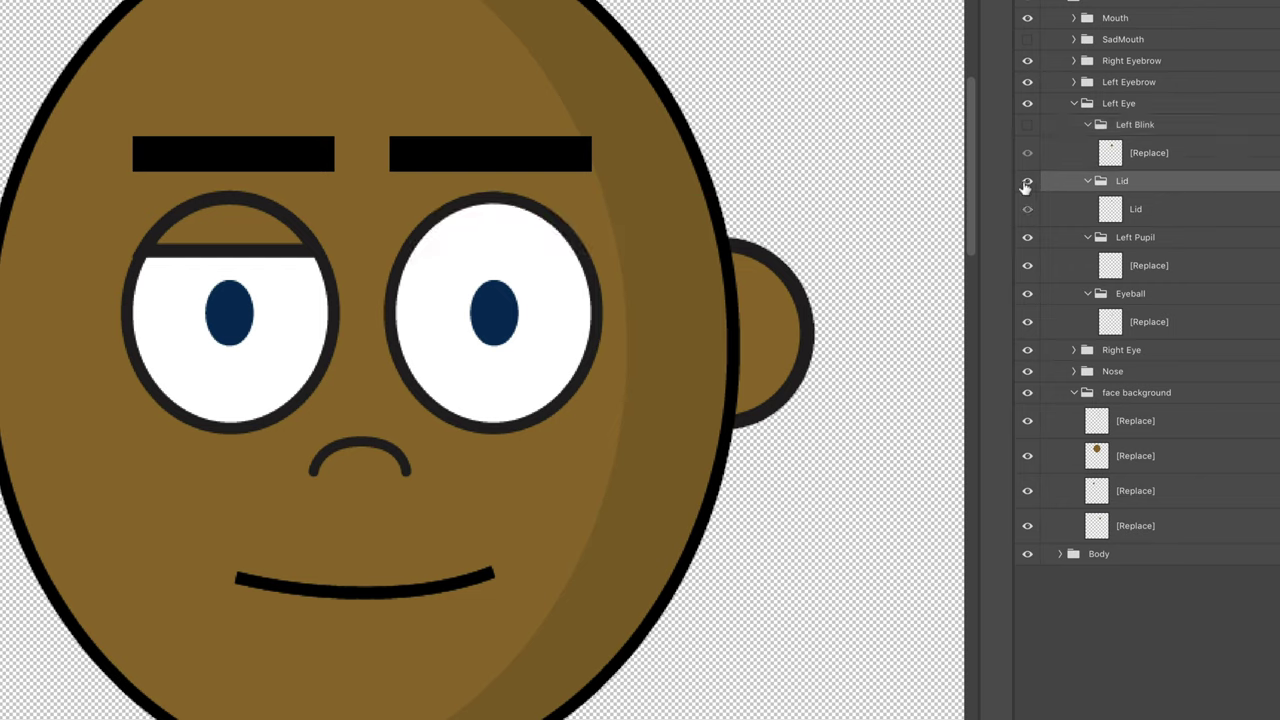
- Try moving the Left Pupil group within the left eye and undo the move
click(1157, 240)
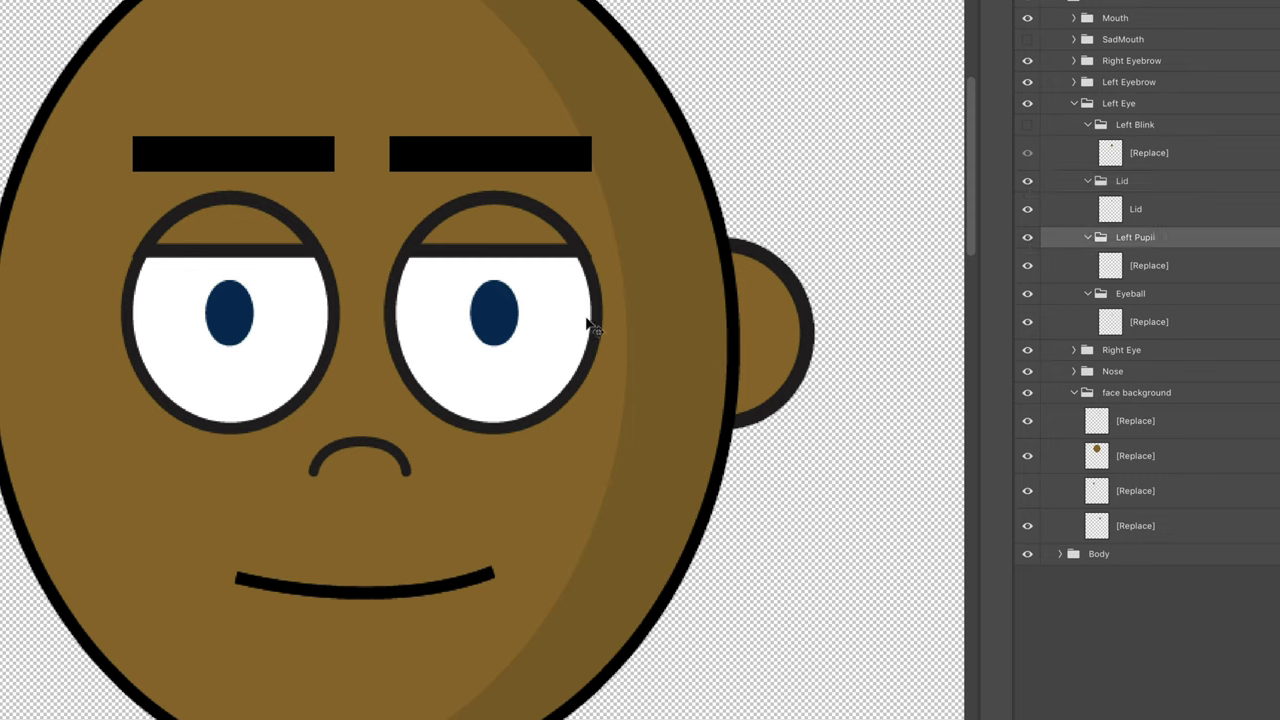
drag(580, 340, 626, 323)
key(ctrl+z)
- Select the Left Eye's Eyeball group and switch its visibility off and on to examine the eyeball artwork
click(1138, 302)
click(1026, 297)
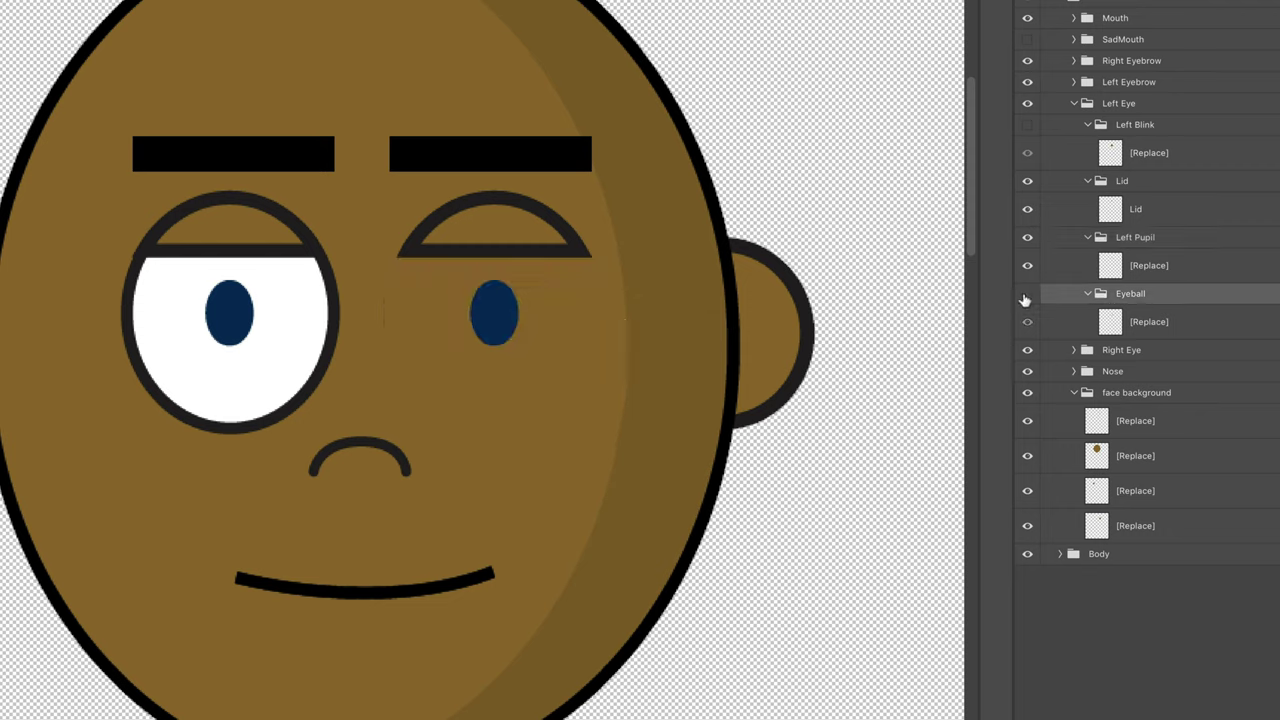
click(1027, 297)
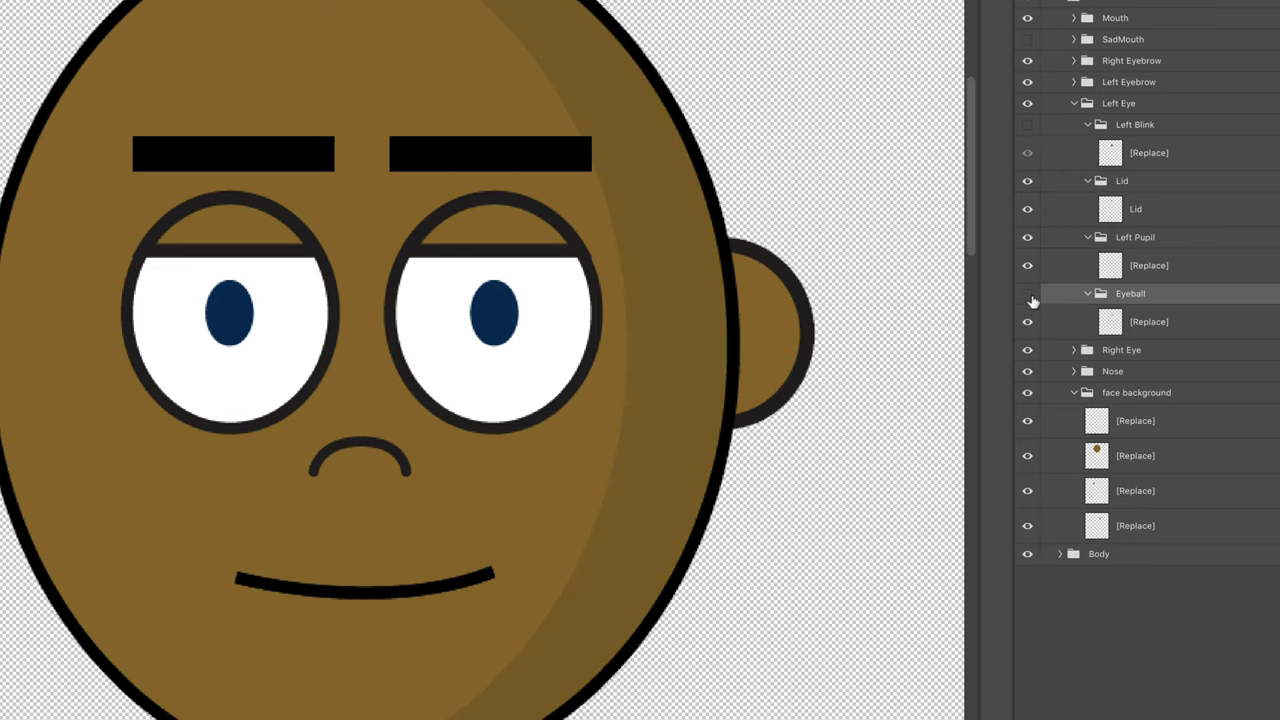
click(1028, 295)
click(1028, 295)
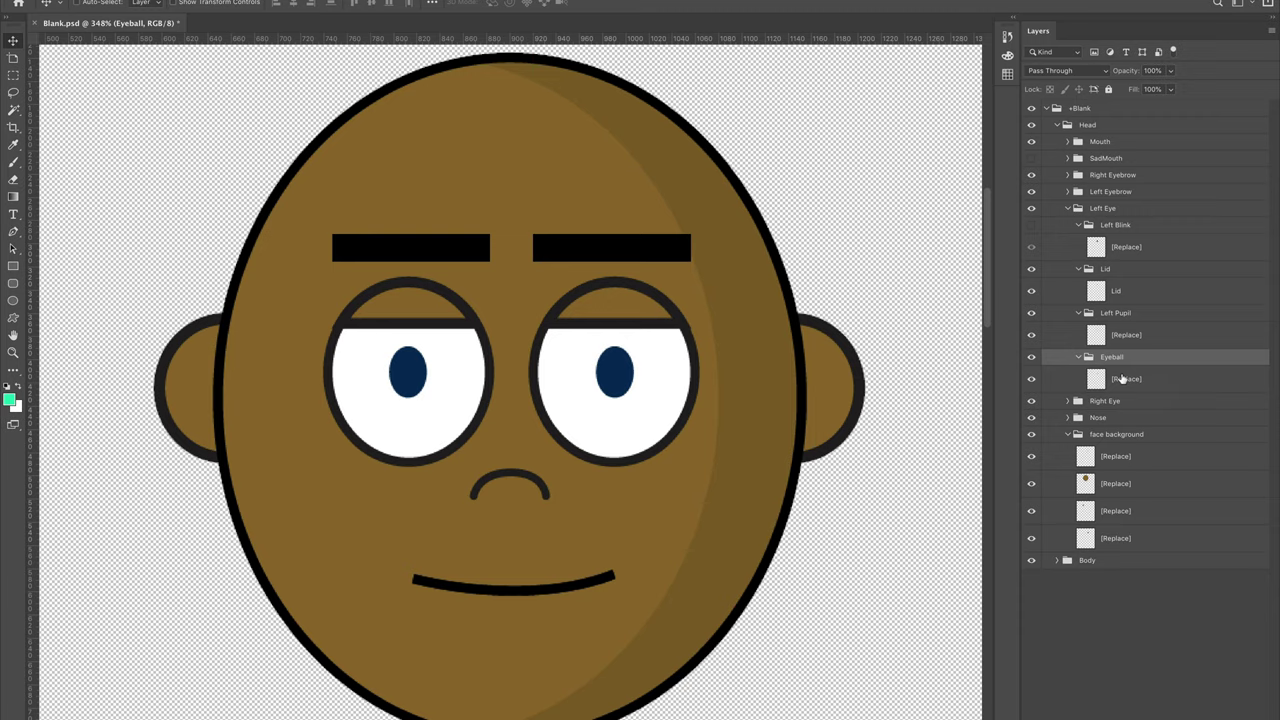
- Show the Left Blink group and add a Color Overlay effect to its artwork layer
click(1031, 226)
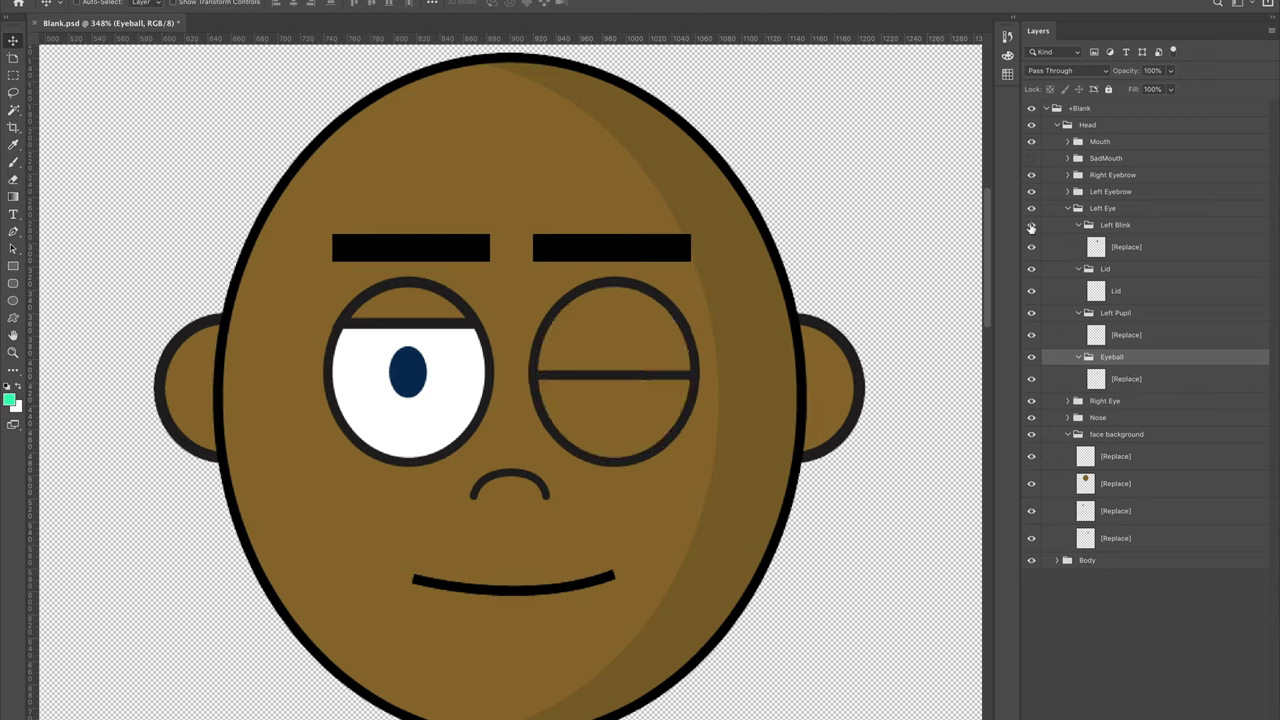
click(1150, 245)
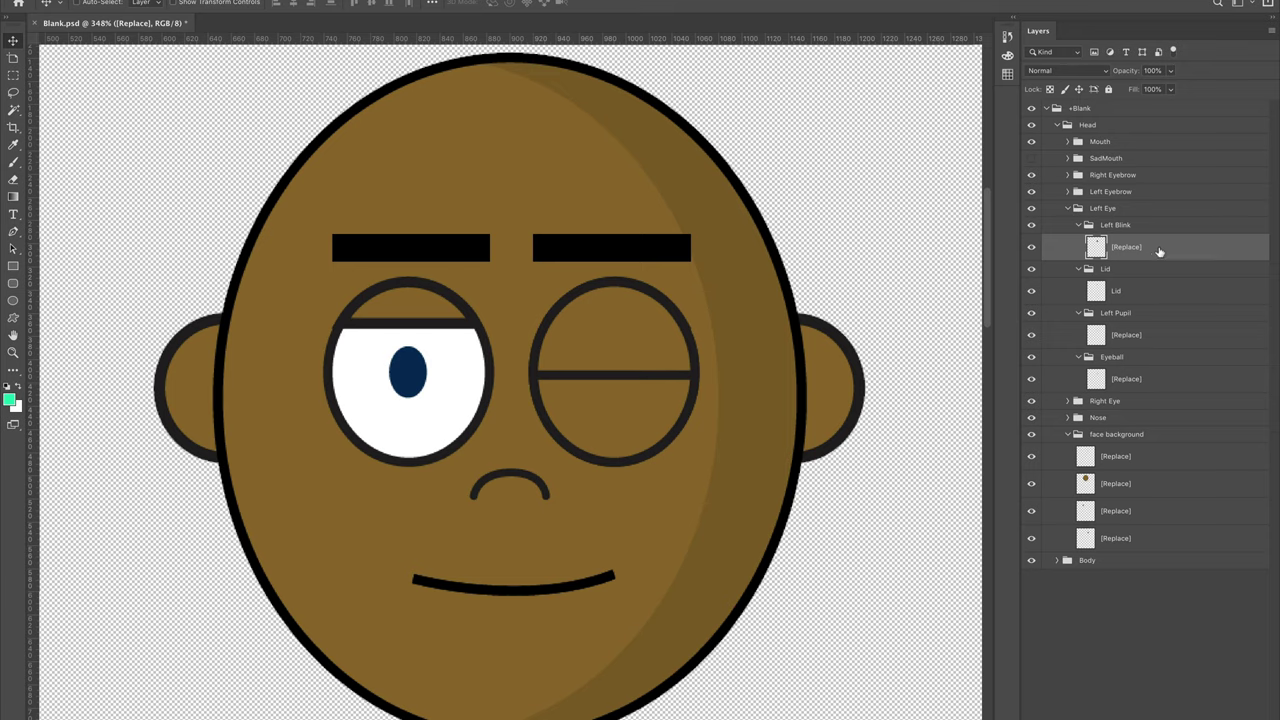
double_click(1164, 251)
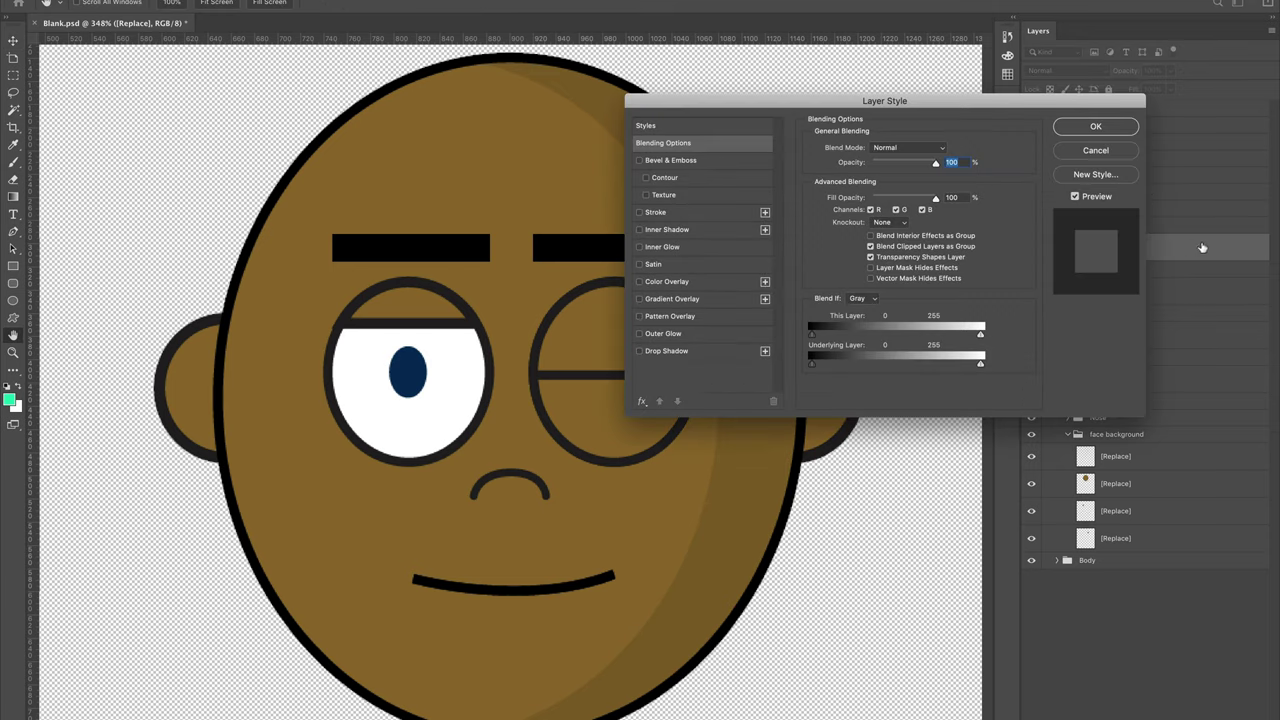
drag(1076, 105, 968, 128)
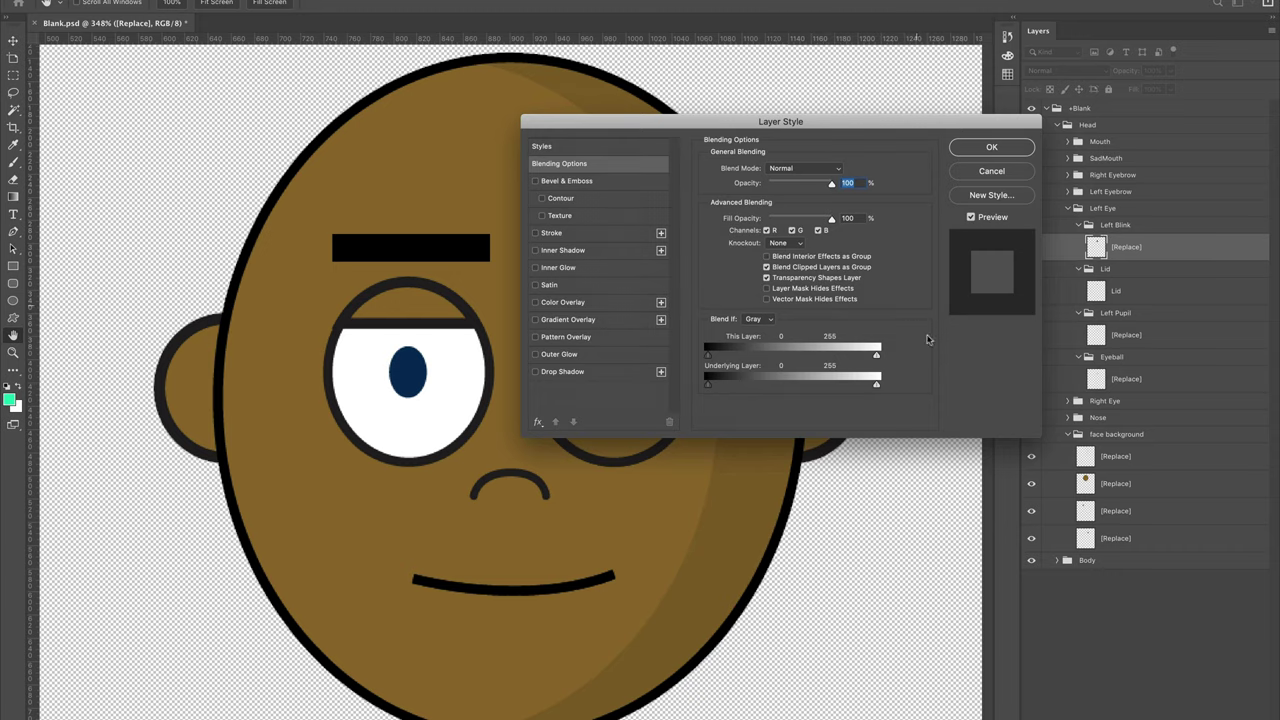
click(579, 302)
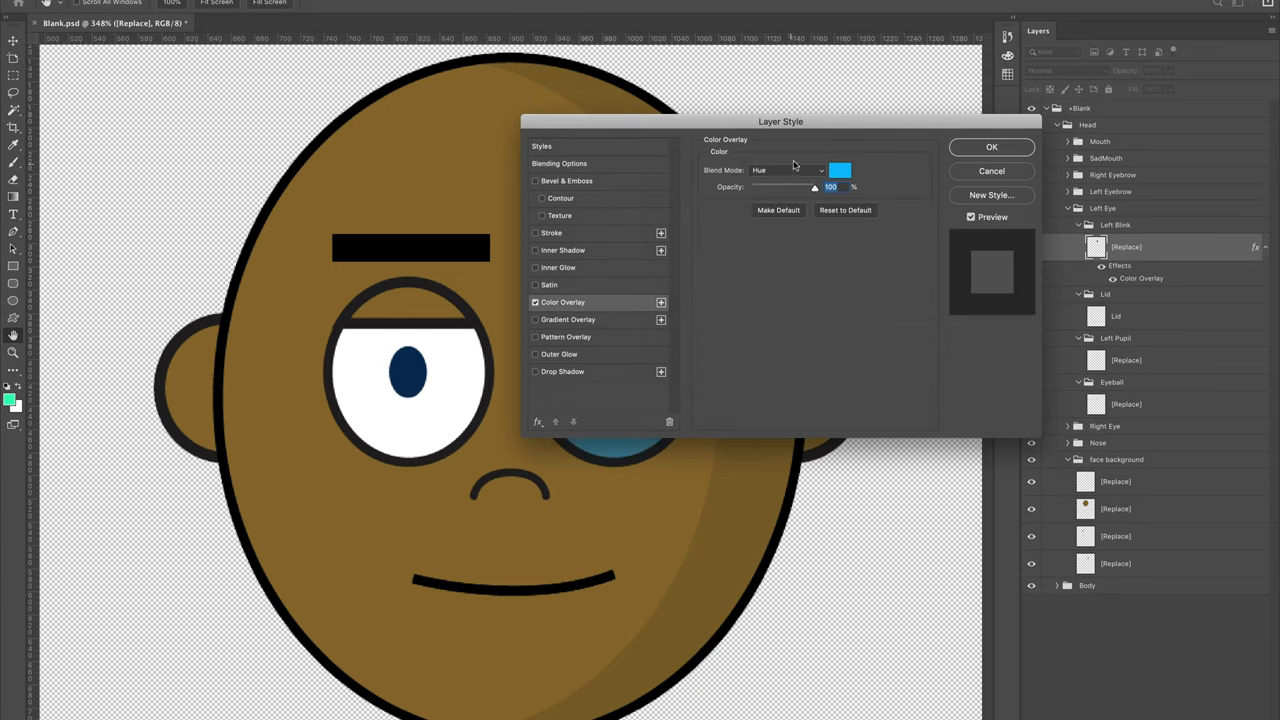
drag(858, 121, 1037, 33)
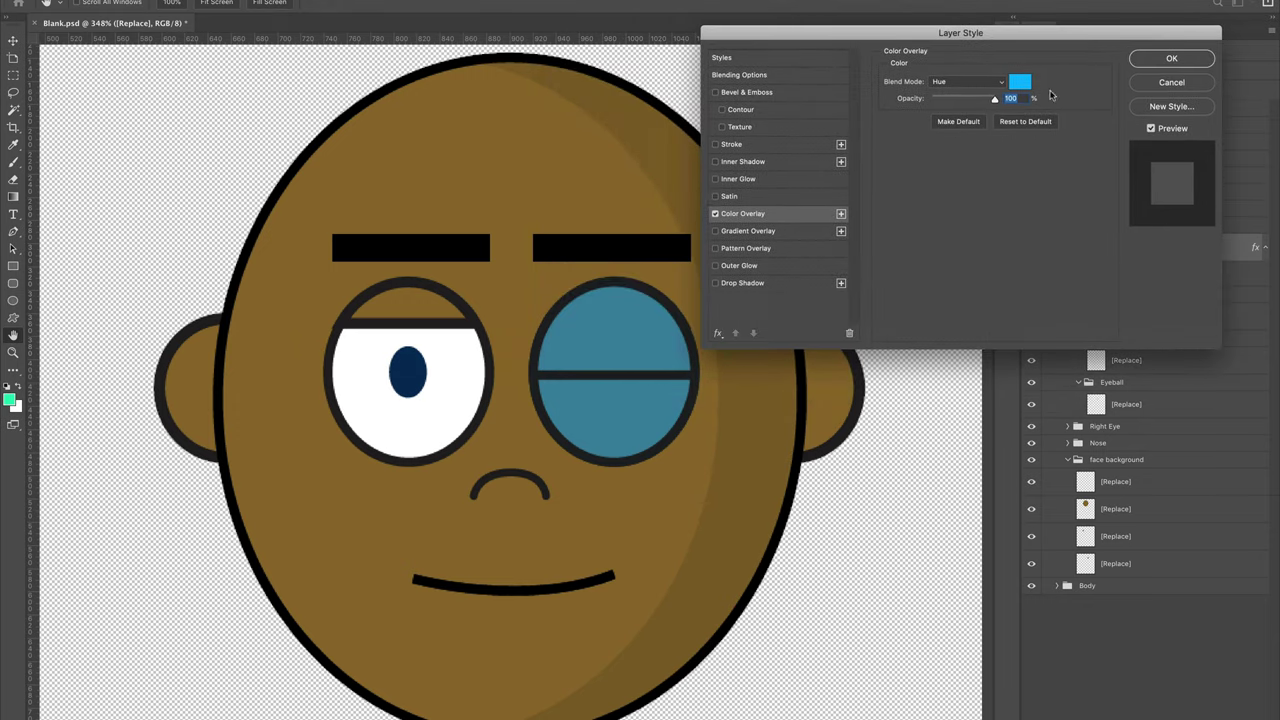
- Review the overlay's blend modes and colour, keep Hue at 100% opacity with colour 00b4ff, and apply the layer style
click(965, 84)
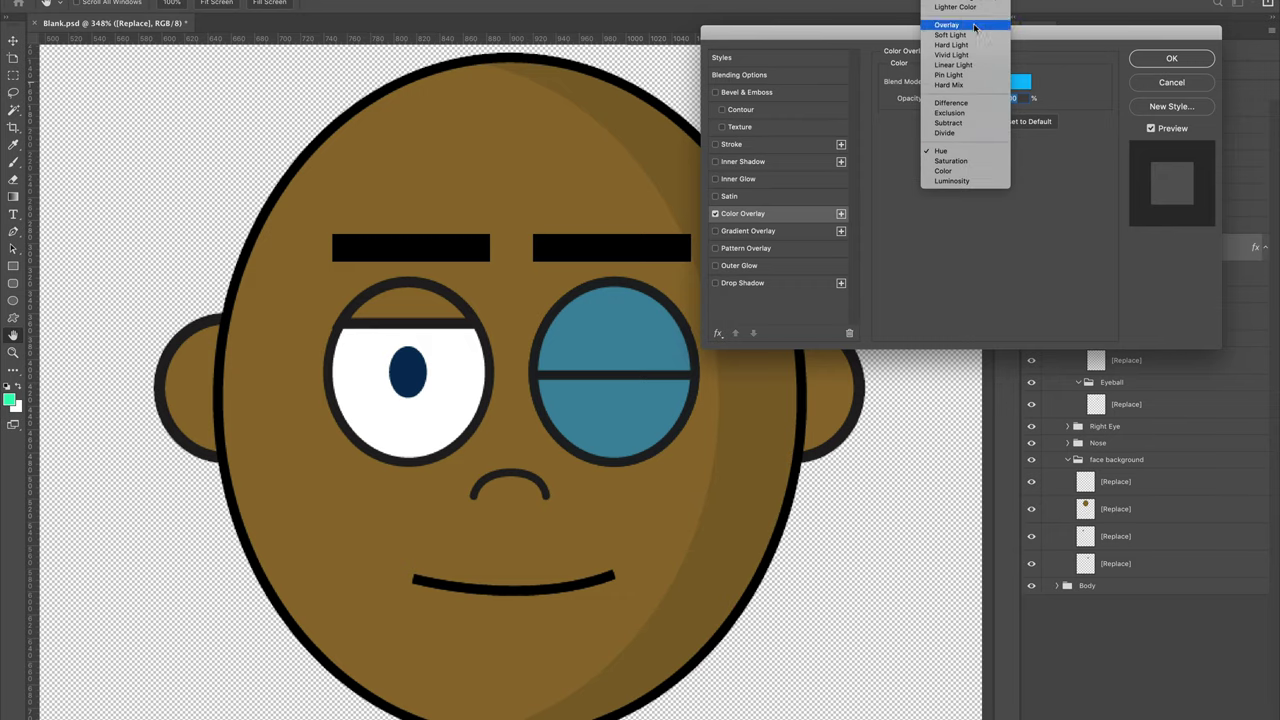
click(975, 25)
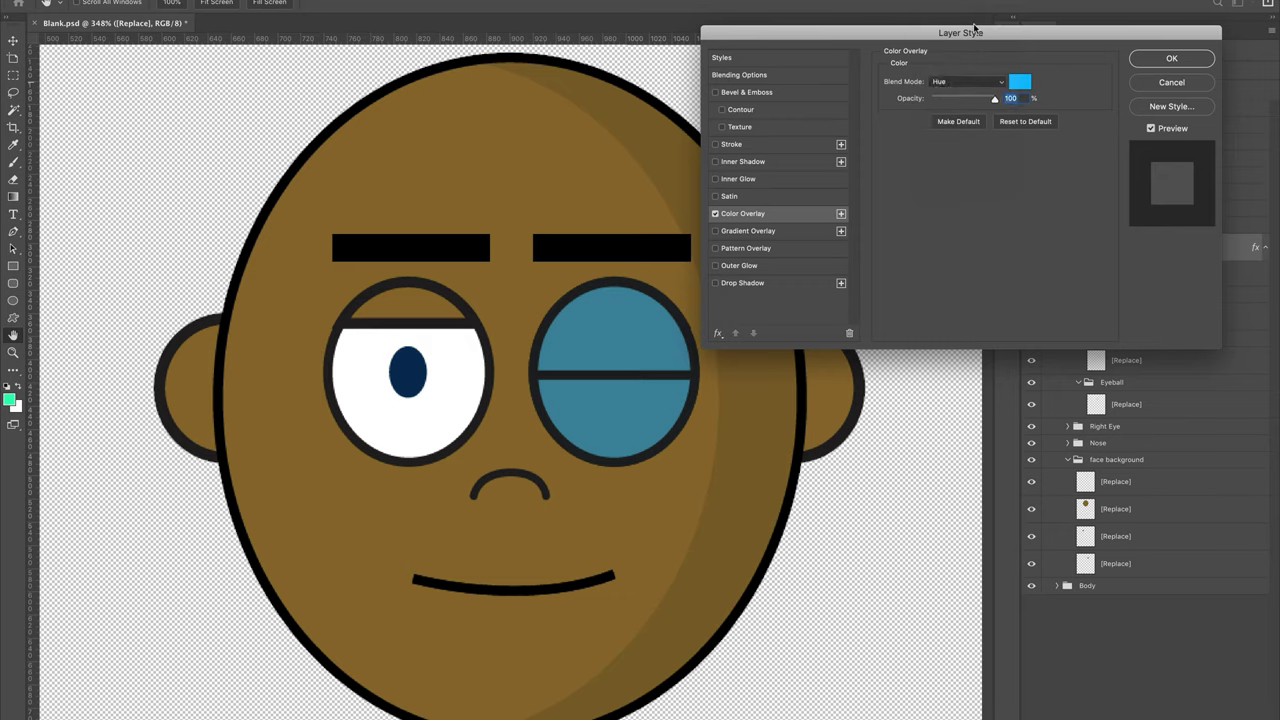
click(970, 82)
click(963, 213)
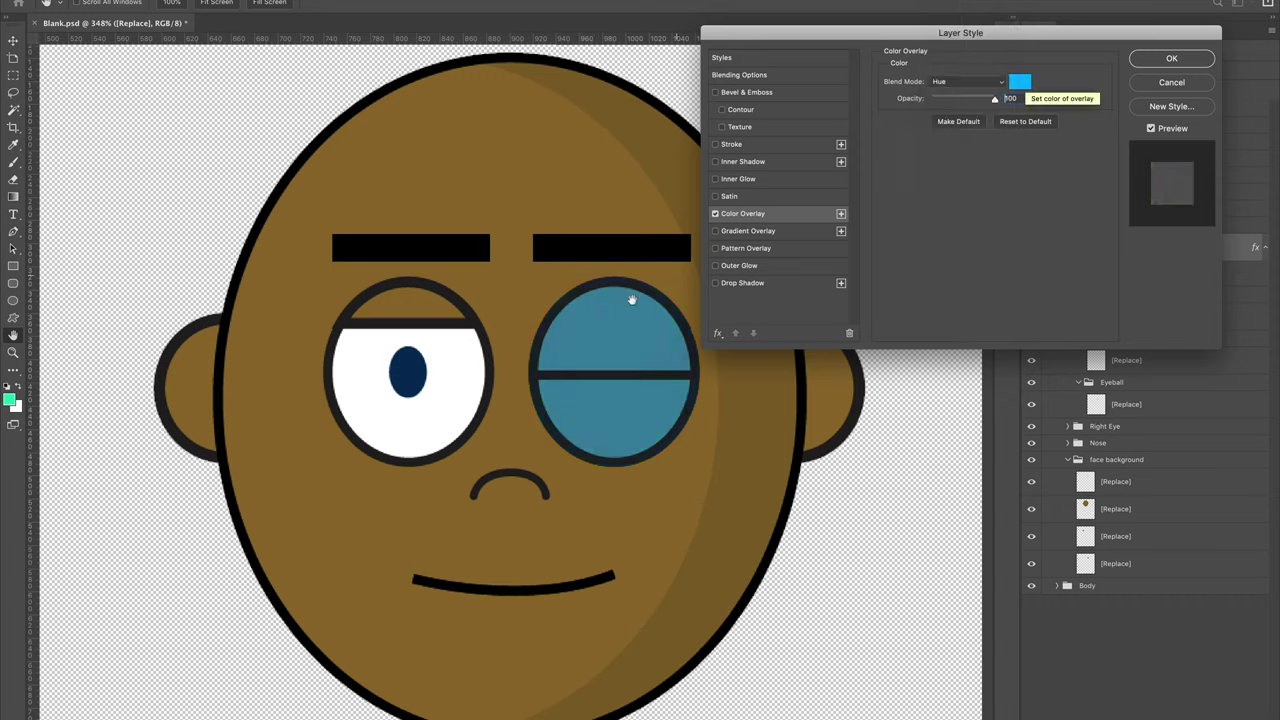
click(1020, 82)
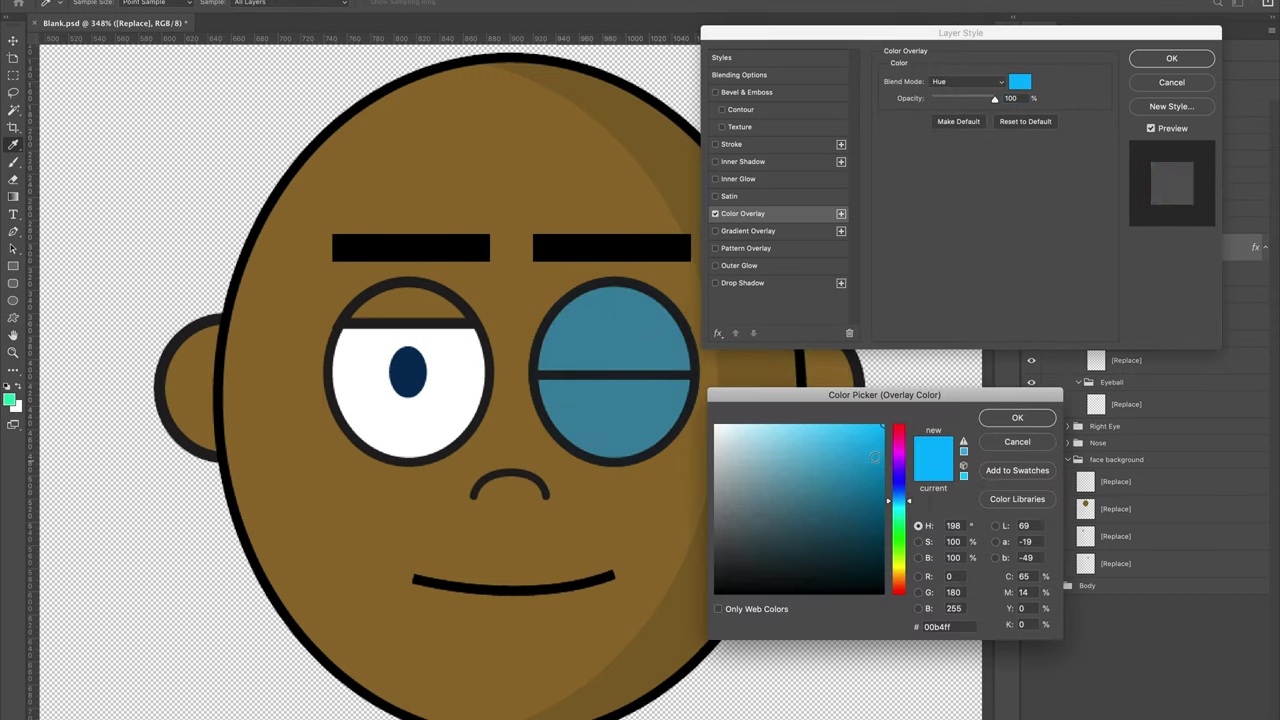
click(1017, 418)
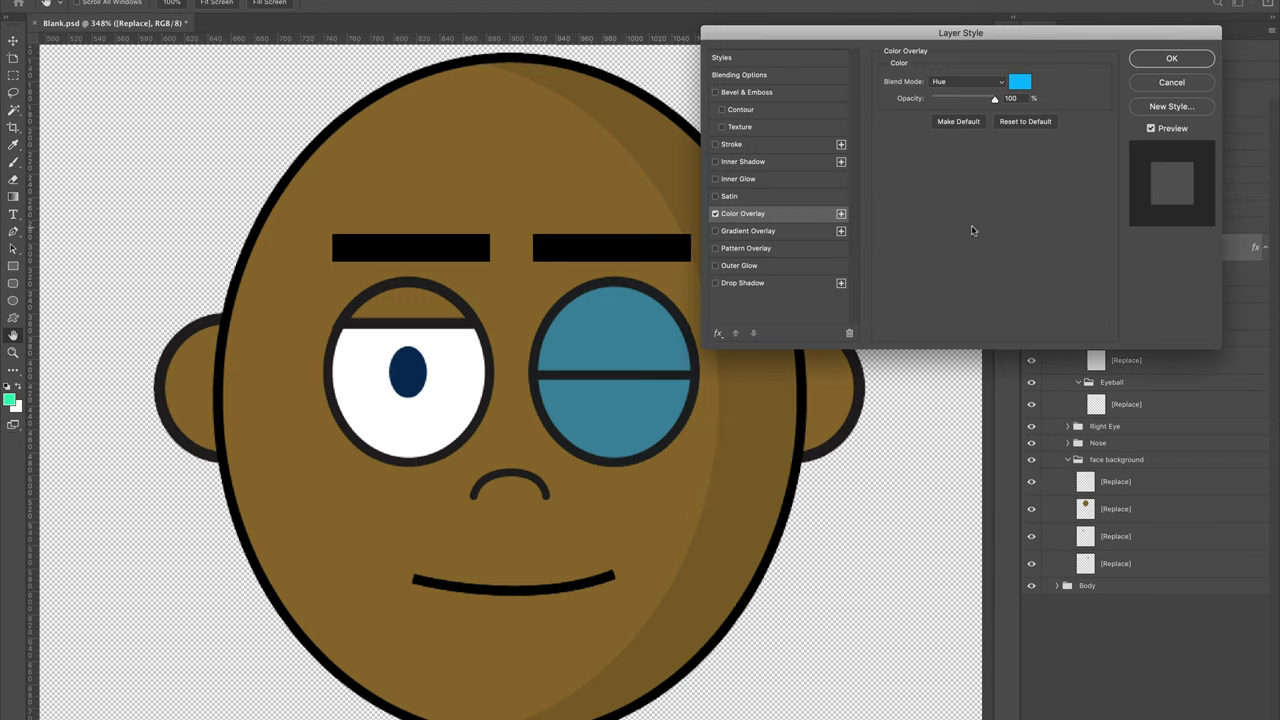
click(1166, 62)
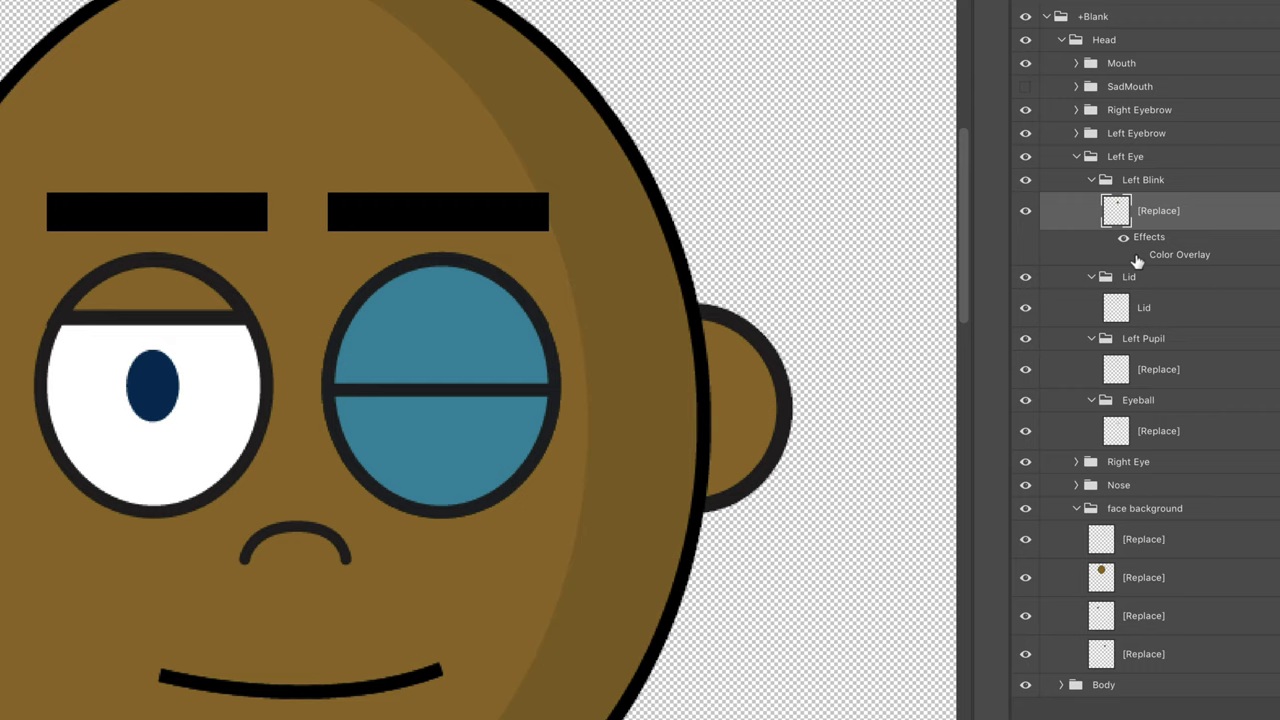
- Switch the Left Blink layer's Color Overlay off and on to compare it, and copy the layer style
click(1137, 256)
click(1137, 256)
right_click(1232, 216)
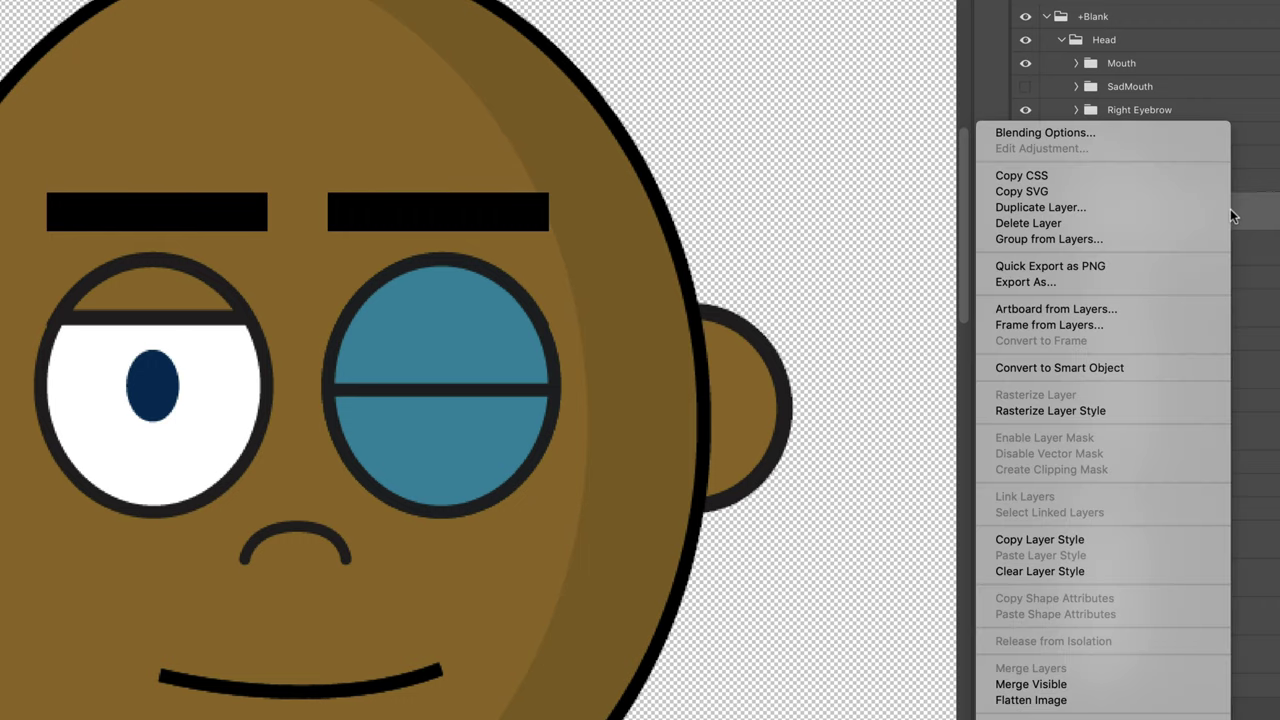
click(1170, 542)
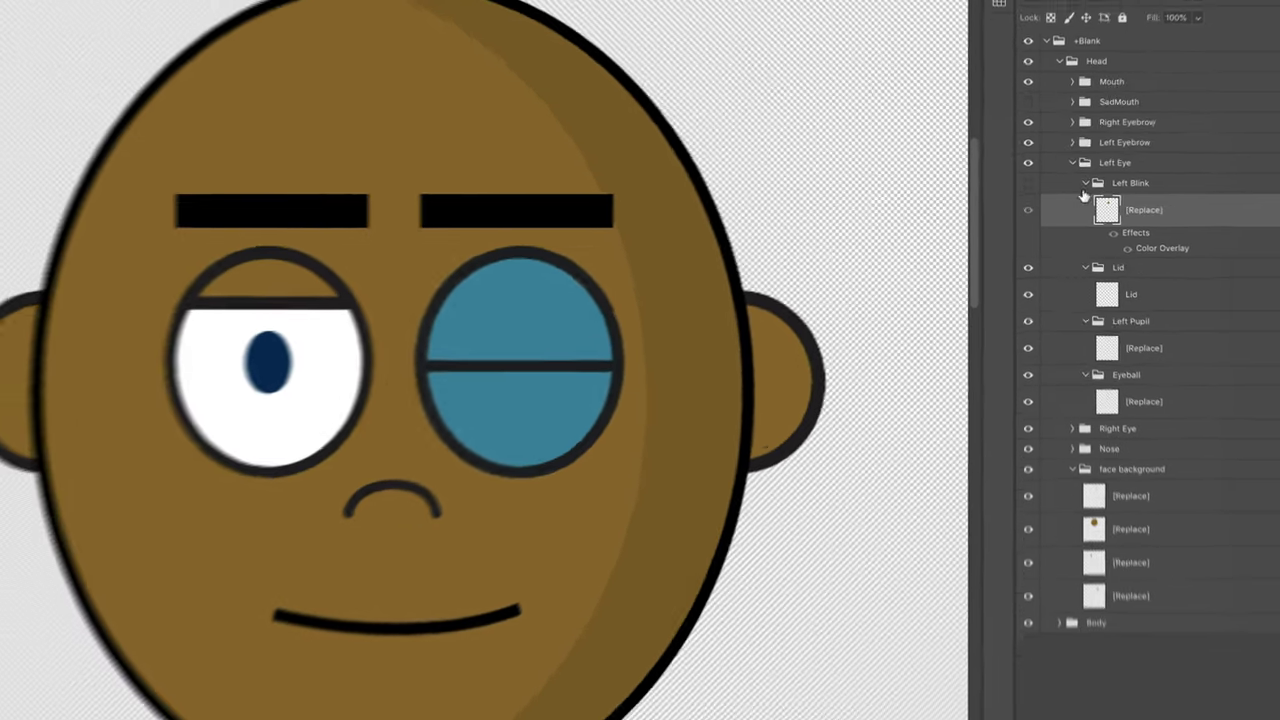
- Hide the Left Blink group and paste the copied layer style onto the left eye's Lid layer
click(1027, 185)
click(1098, 184)
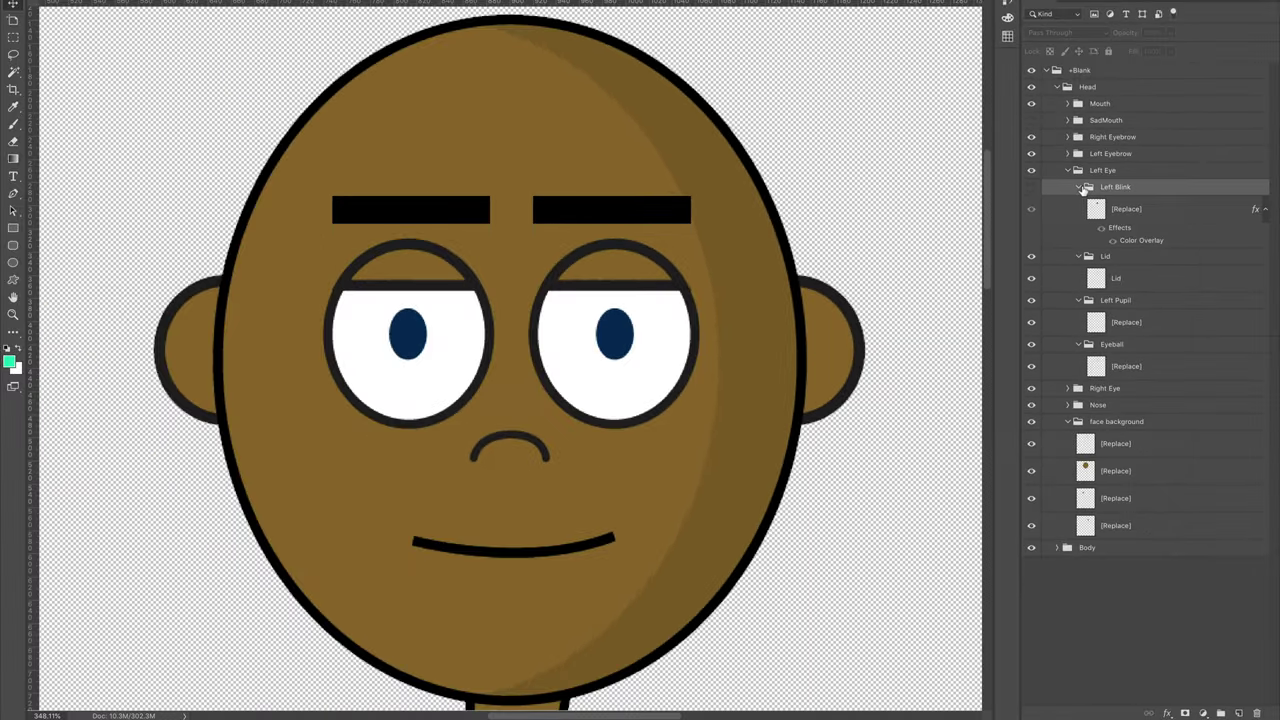
click(1131, 280)
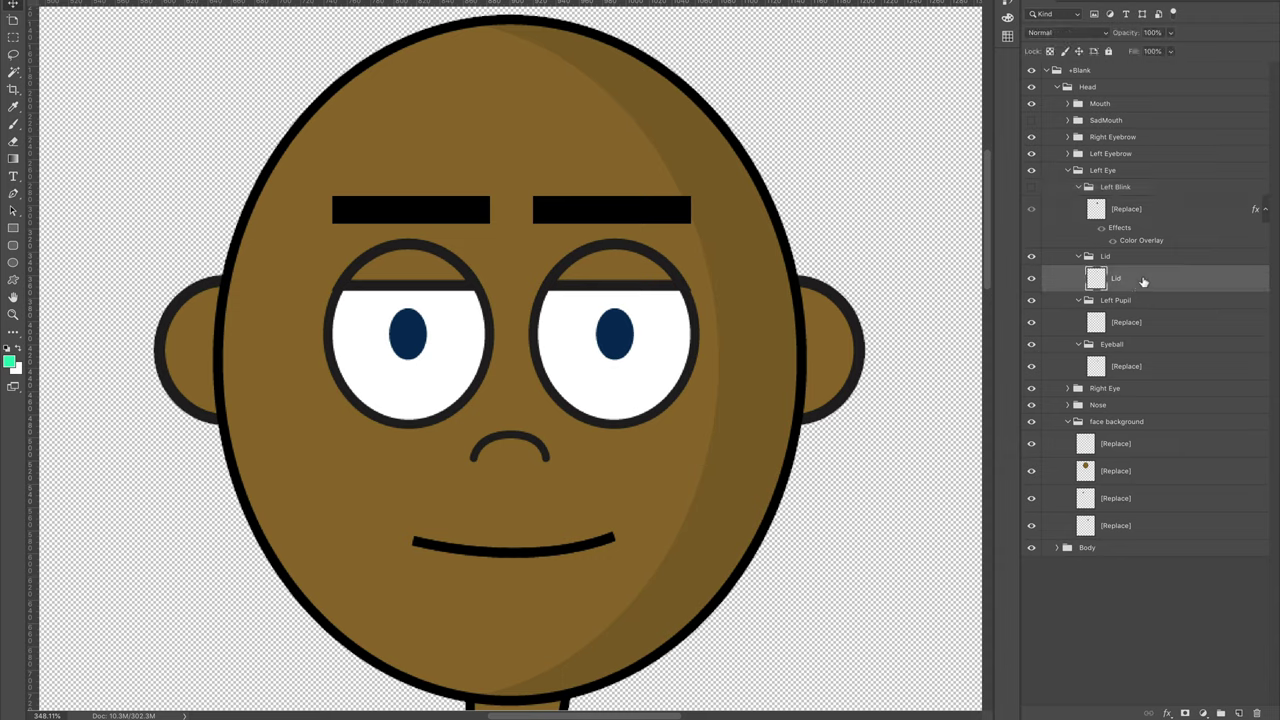
right_click(1143, 280)
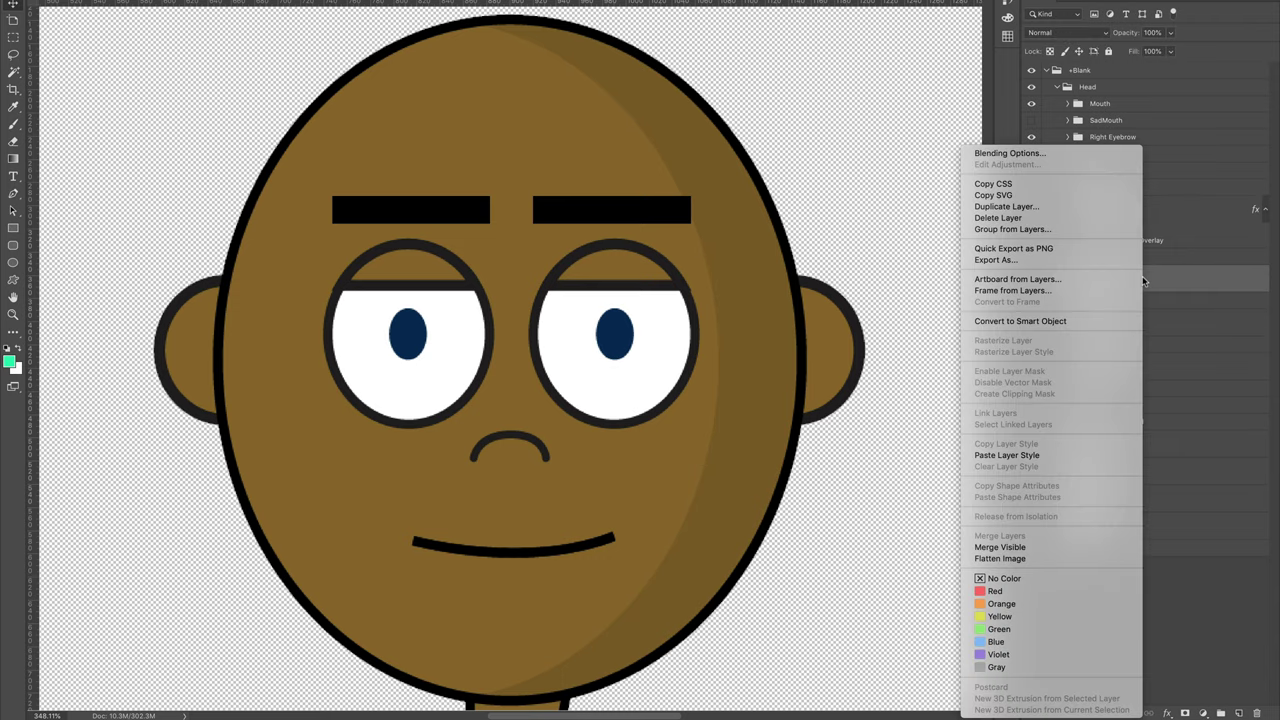
click(1089, 455)
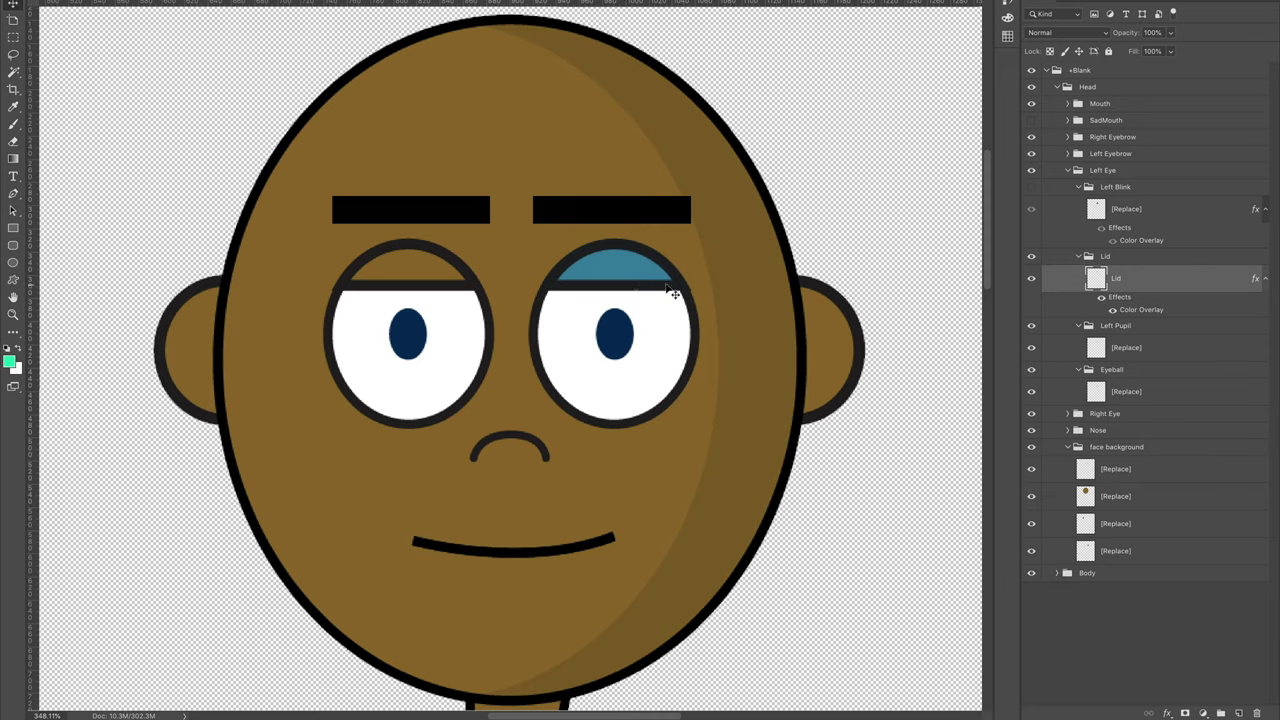
- Toggle the visibility of the shading and head layers in the face background group to identify each one
click(1163, 501)
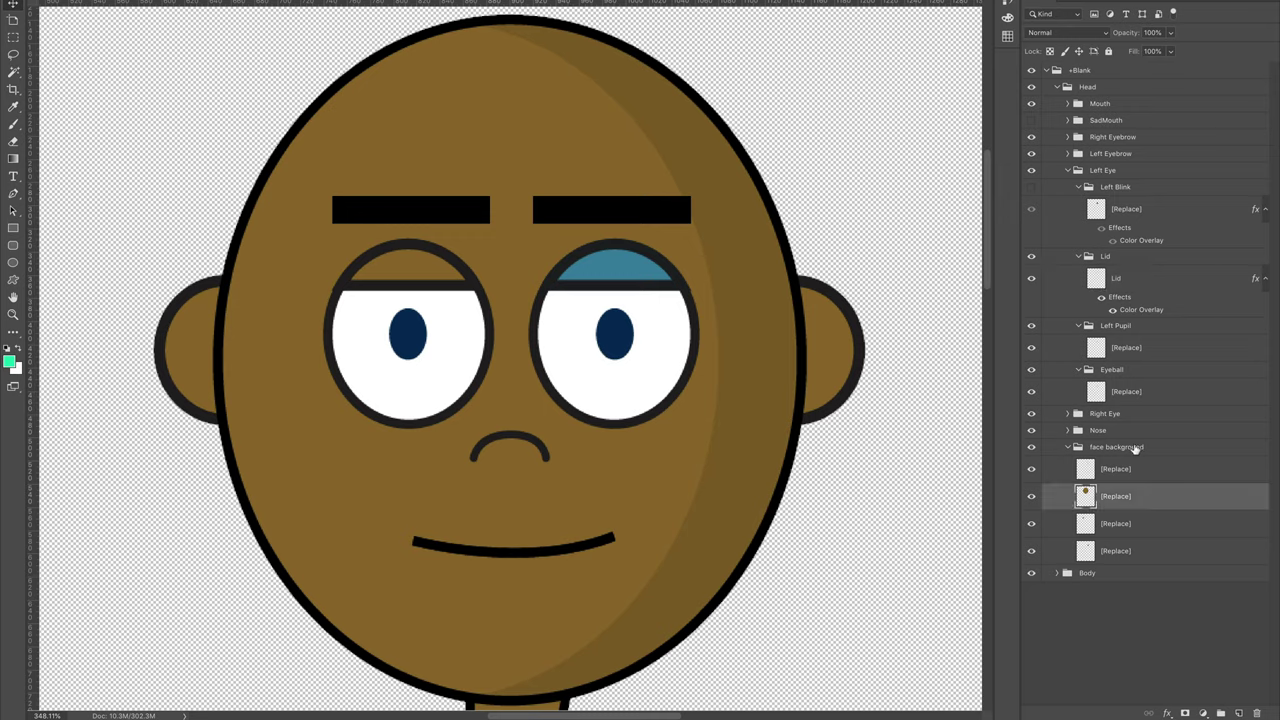
click(1031, 469)
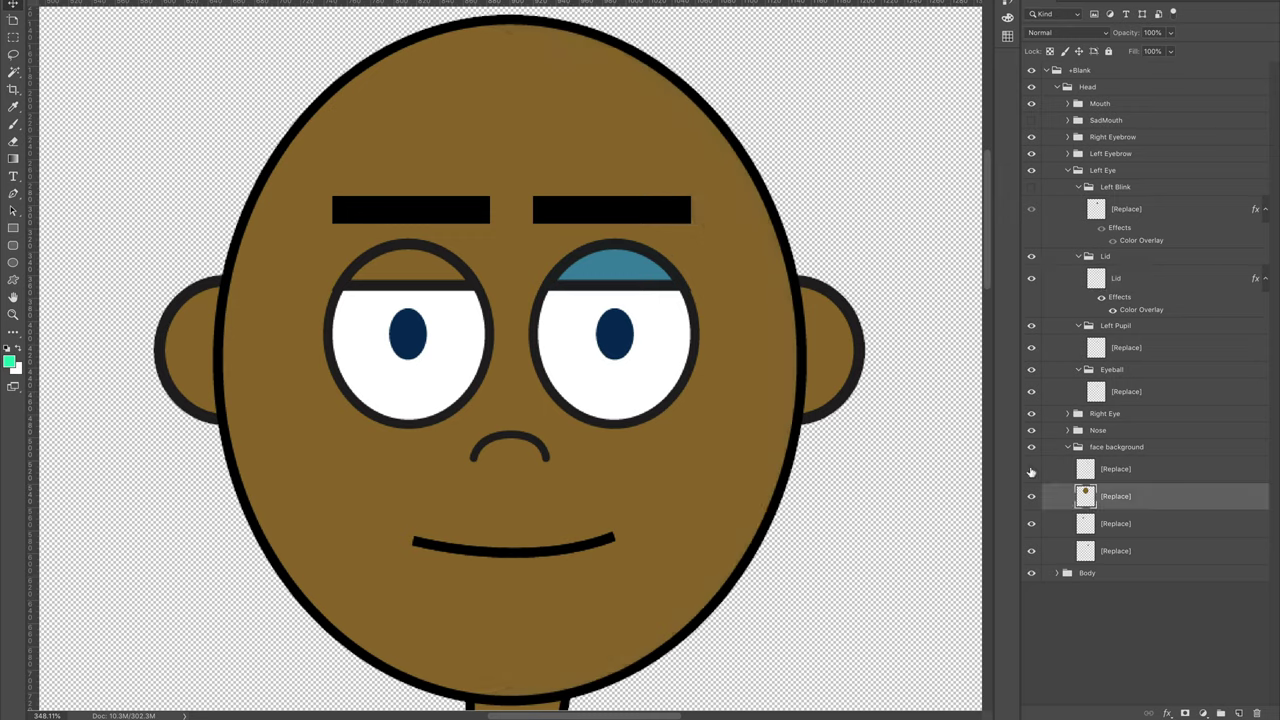
click(1031, 469)
click(1031, 470)
click(1031, 470)
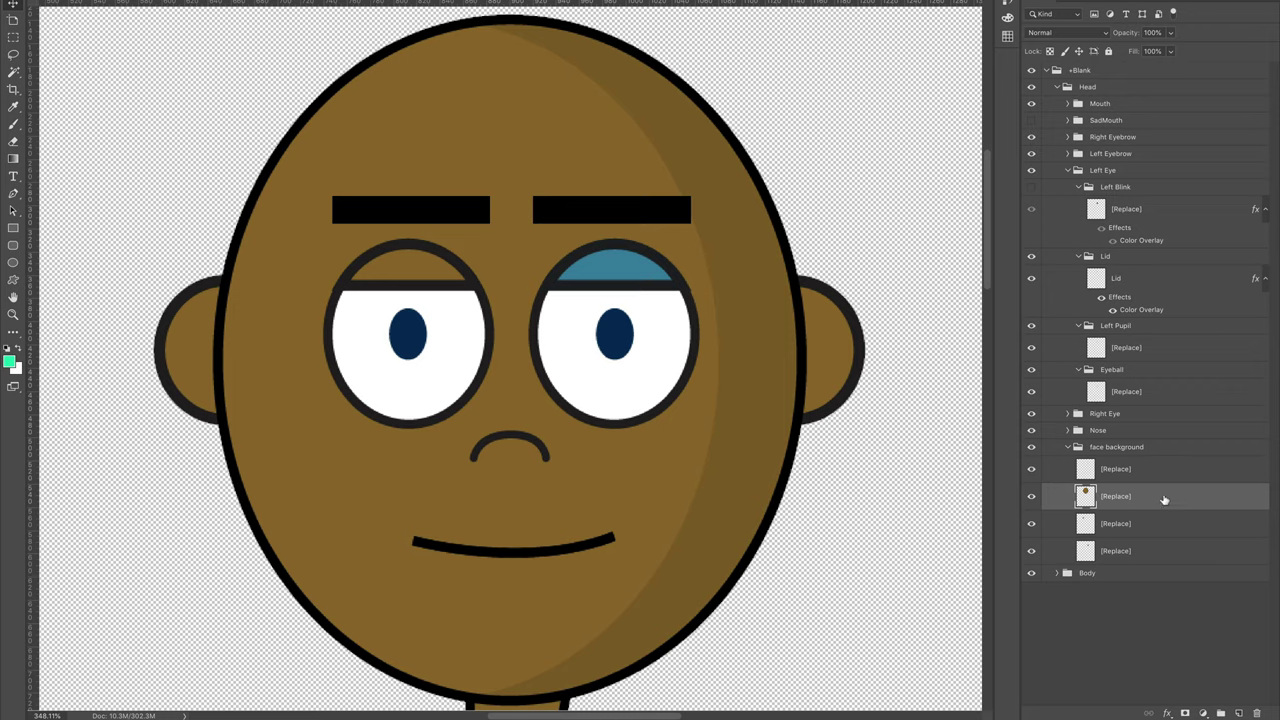
click(1032, 497)
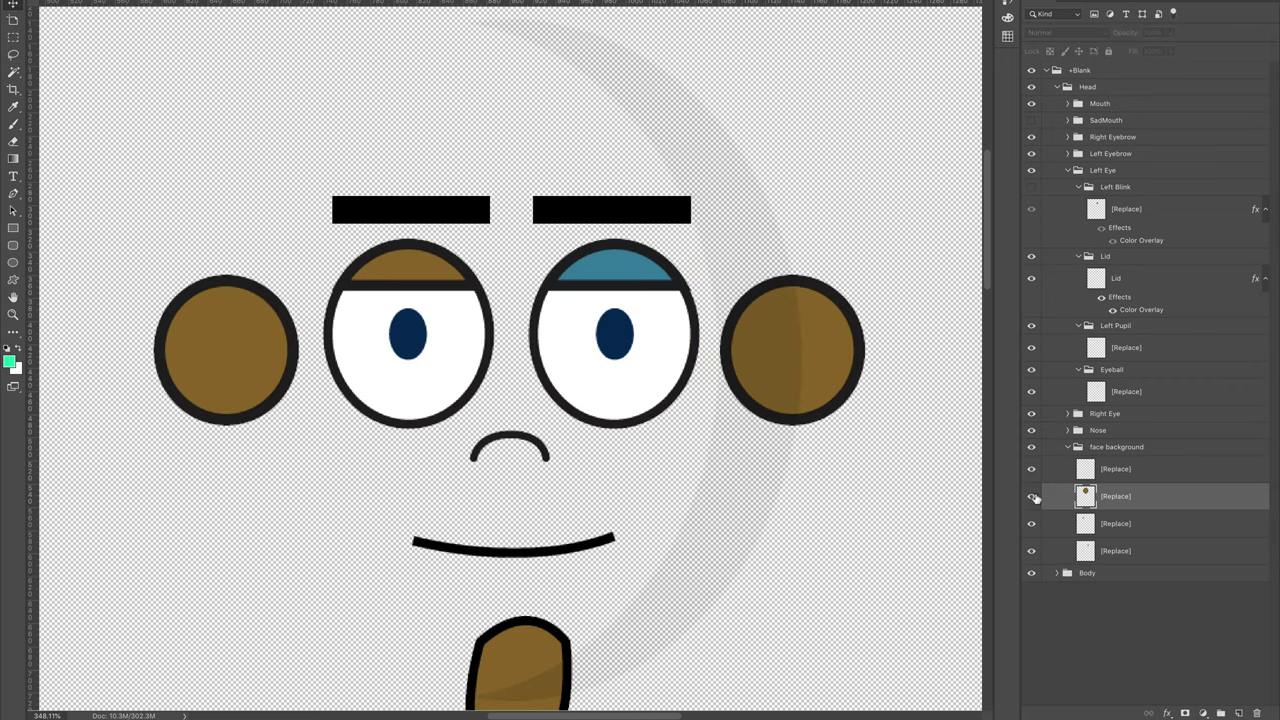
click(1033, 497)
- Paste the copied Color Overlay style onto the head layer and both ear layers in the face background group
right_click(1163, 498)
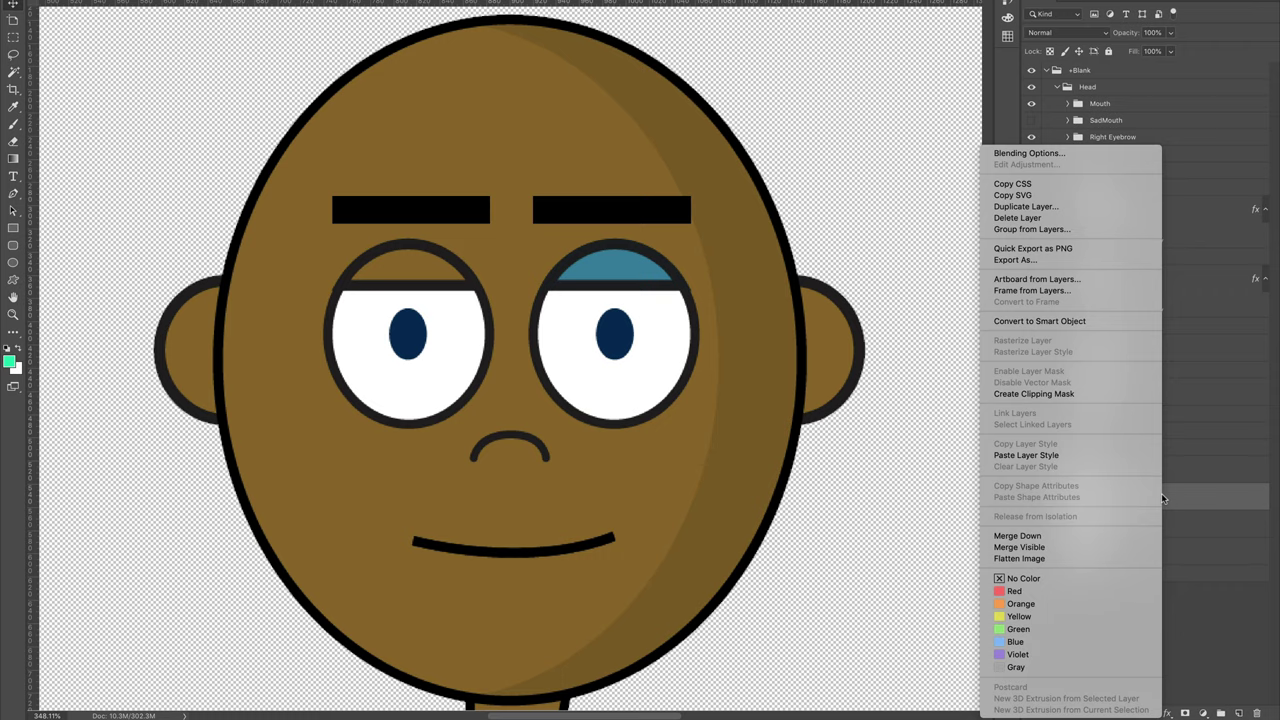
click(1101, 459)
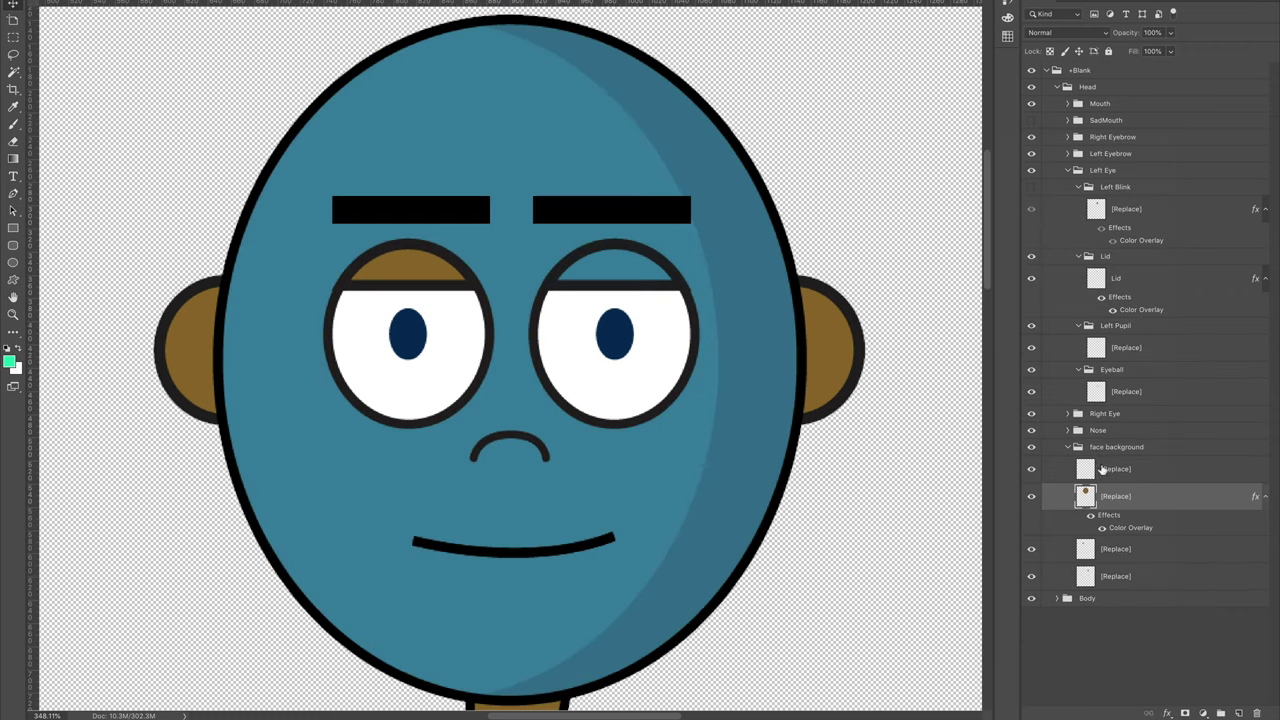
click(1150, 550)
right_click(1158, 551)
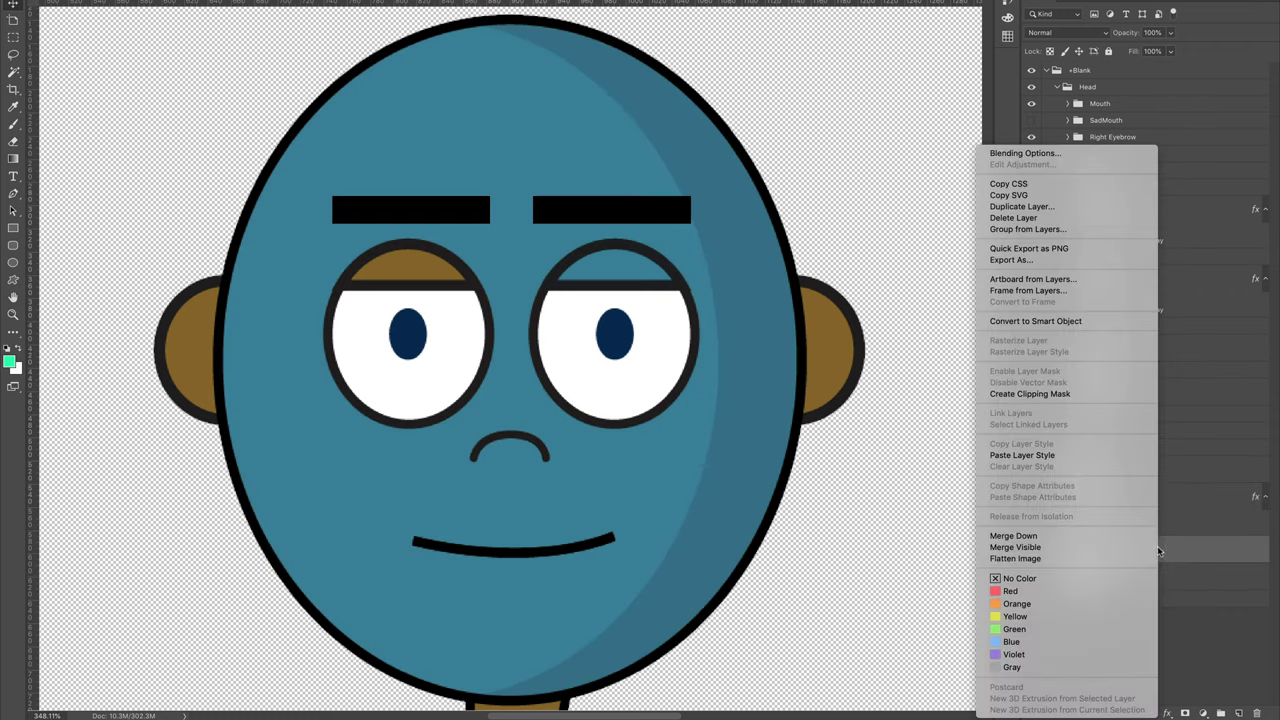
click(1080, 455)
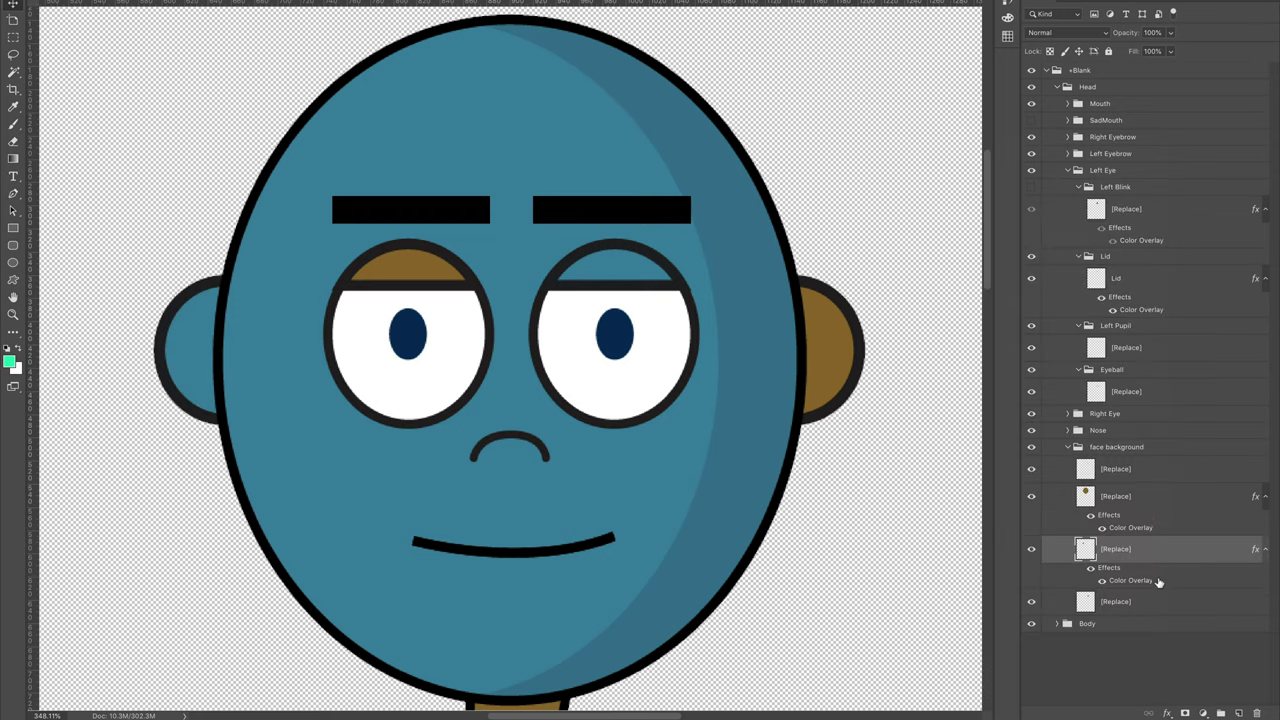
click(1174, 602)
right_click(1174, 602)
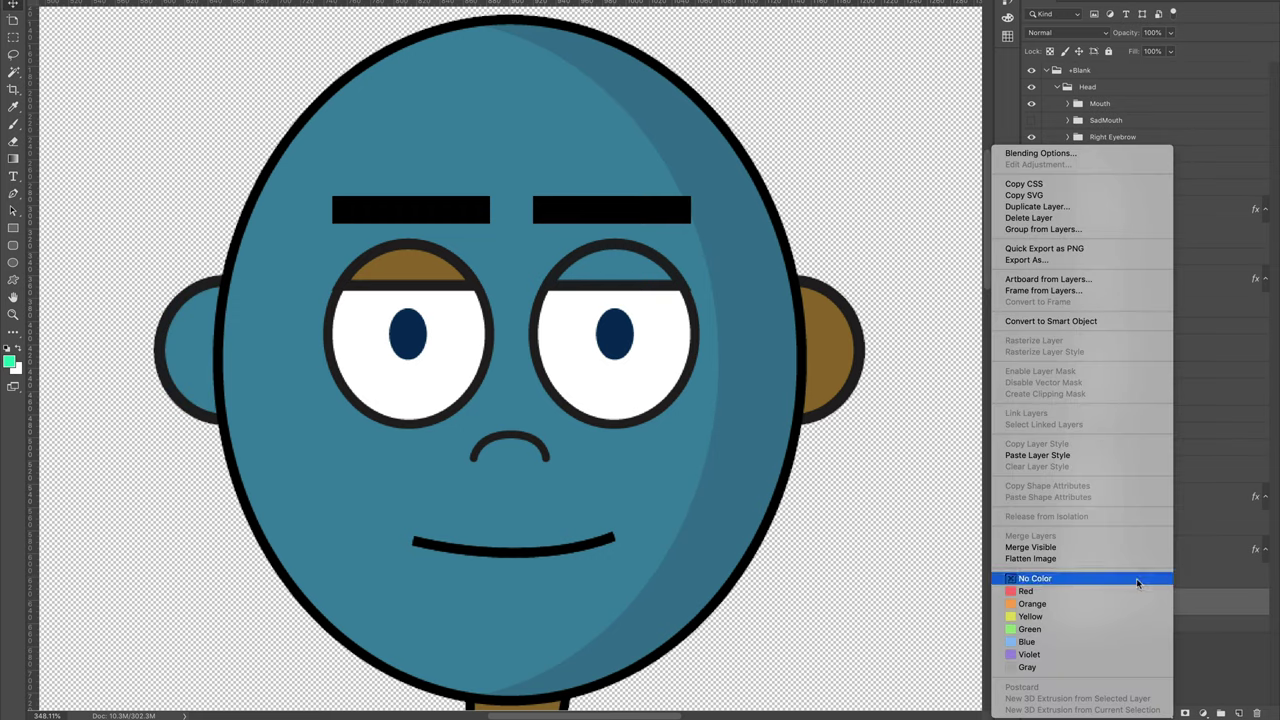
click(1082, 455)
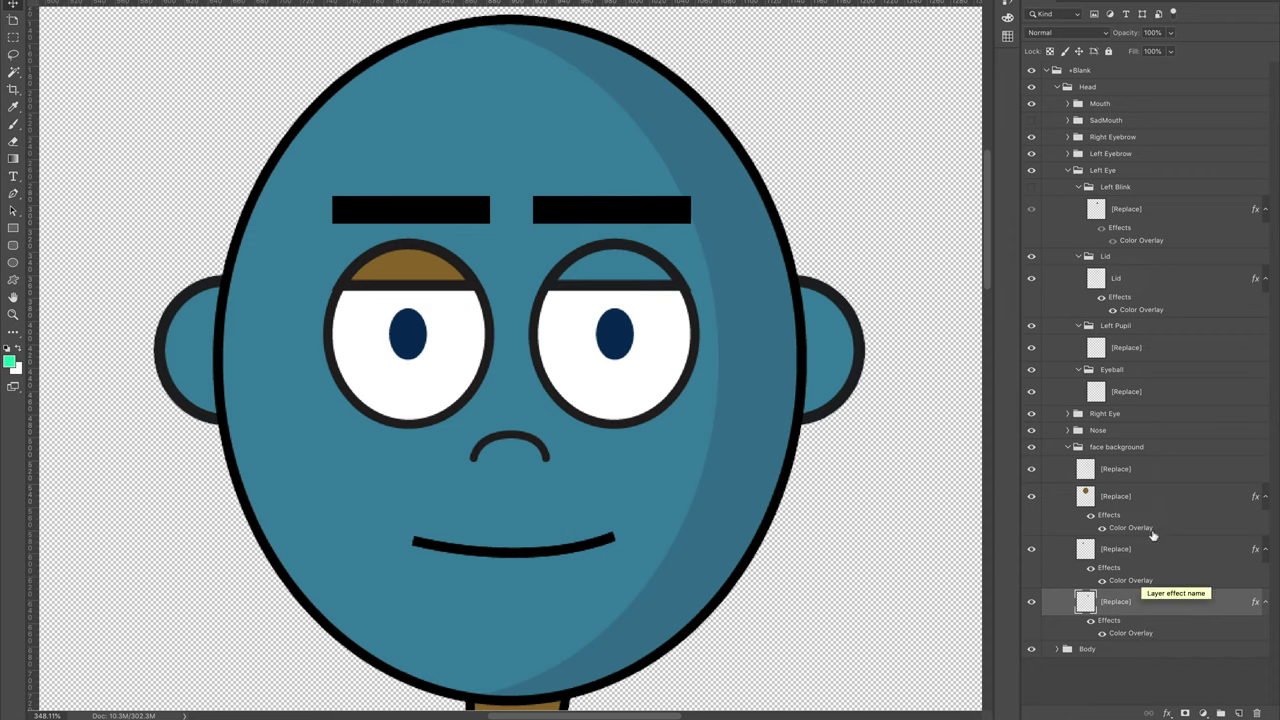
- Delete the Right Eye group and select the Left Eye group
click(1122, 417)
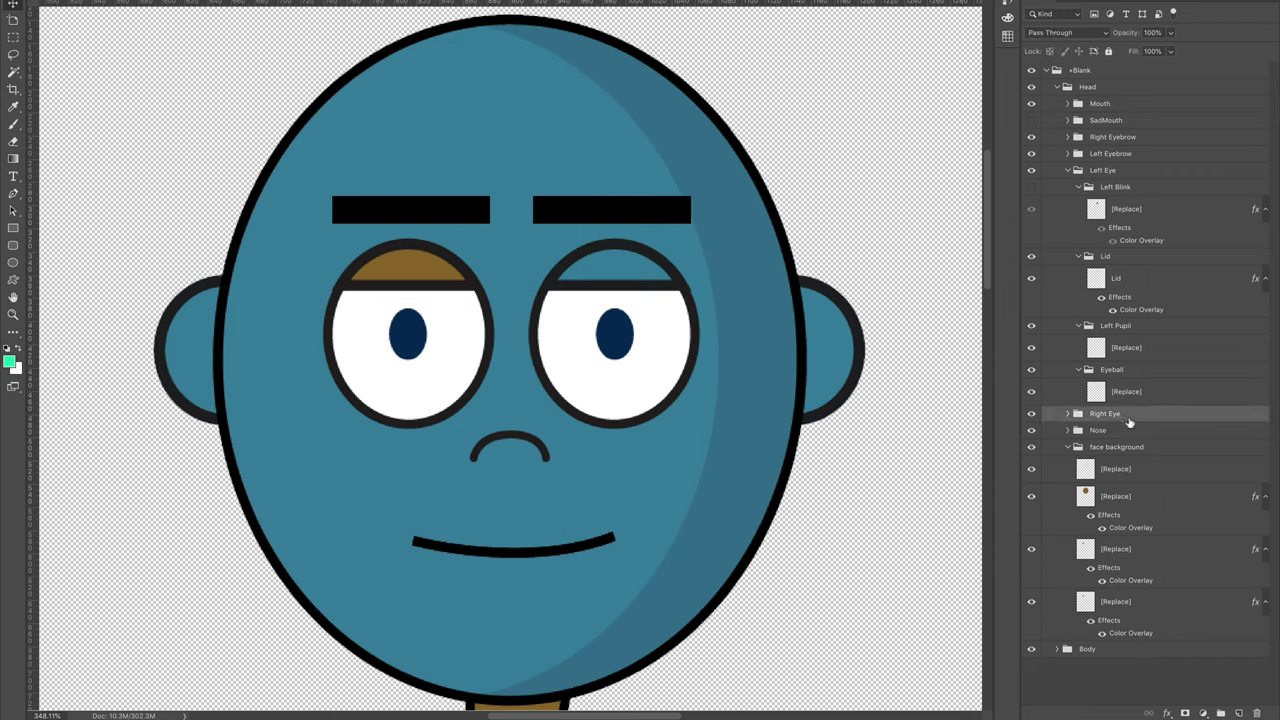
key(Delete)
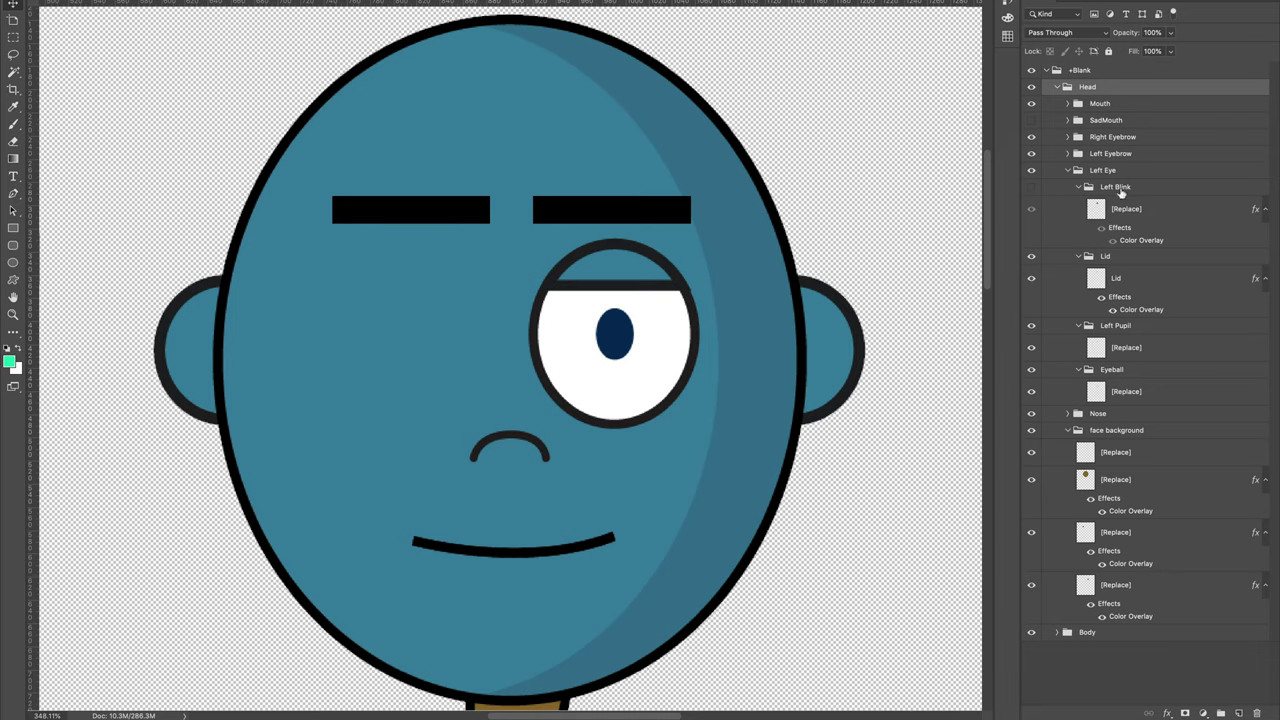
click(1106, 171)
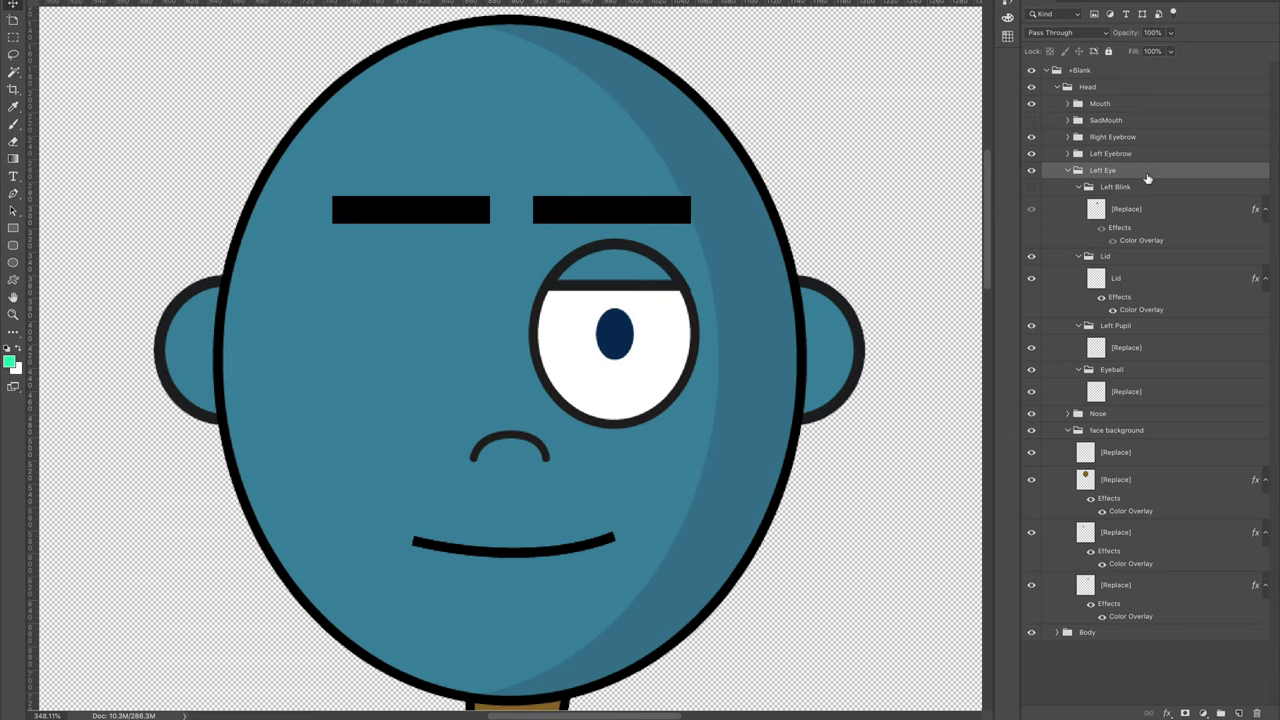
- Briefly show the Left Blink artwork and go through the Left Eye's Lid and Left Pupil groups to review its structure
click(1031, 188)
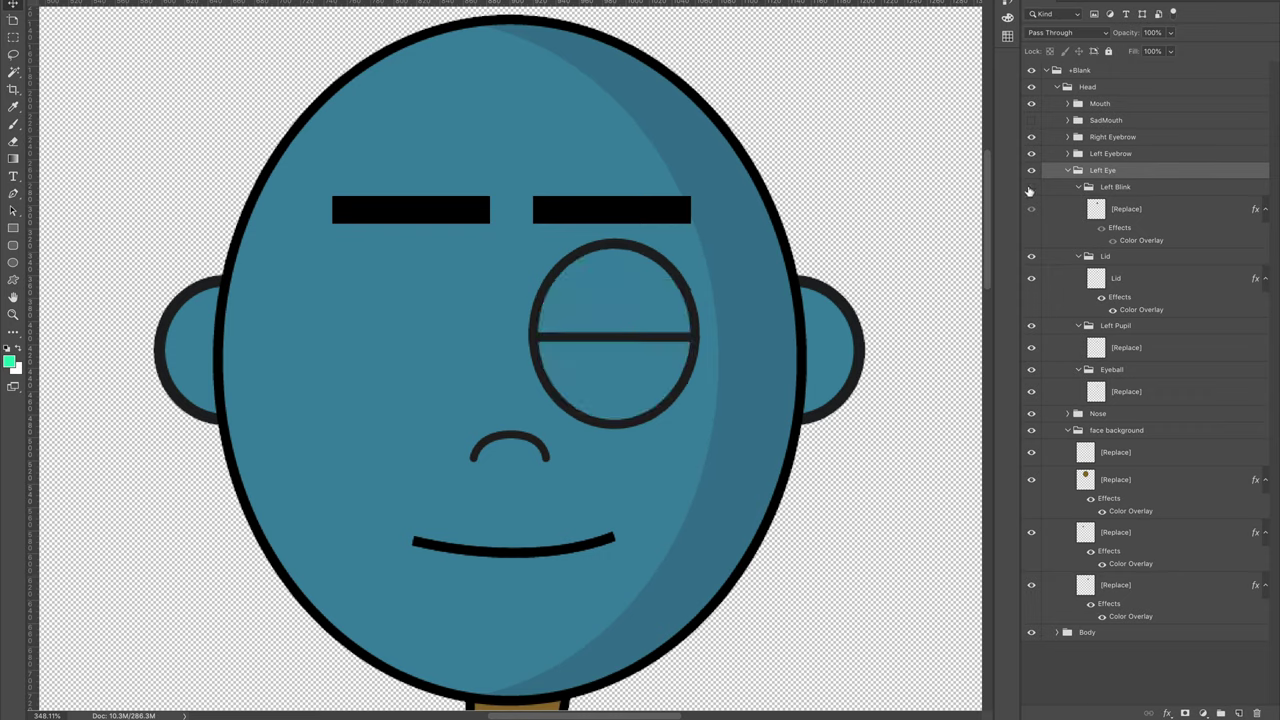
click(1030, 189)
click(1128, 262)
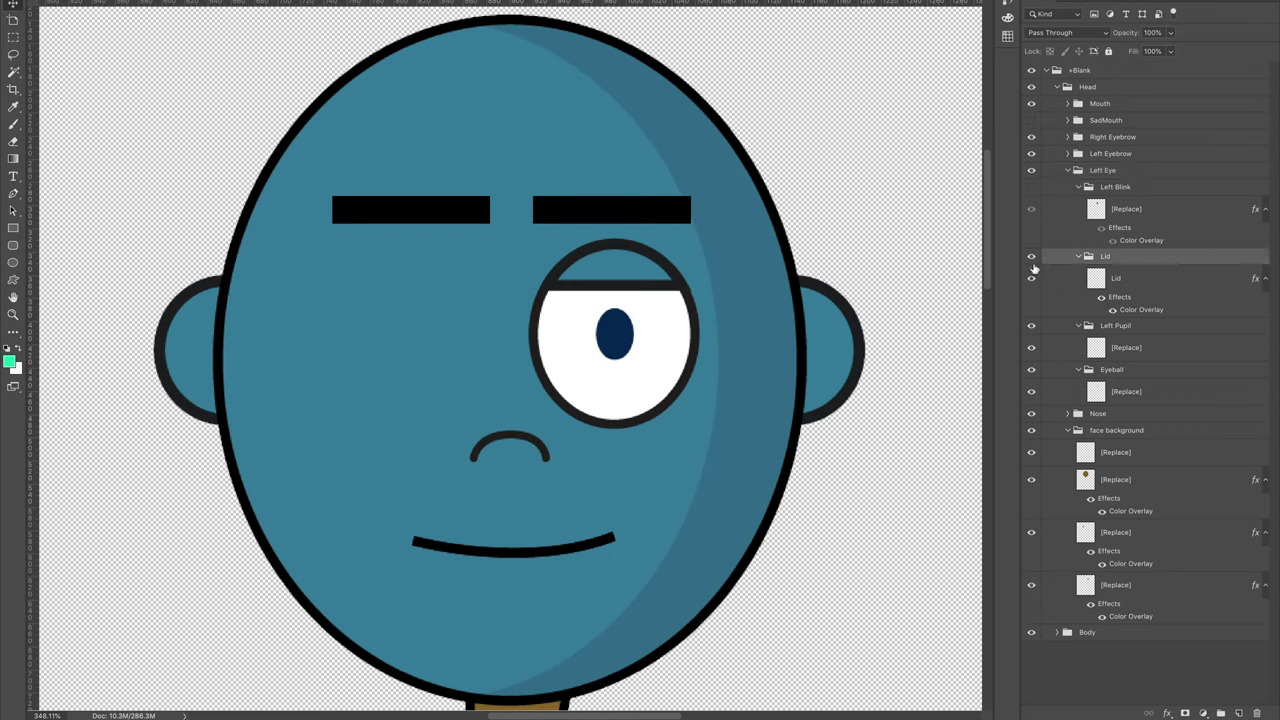
click(1141, 330)
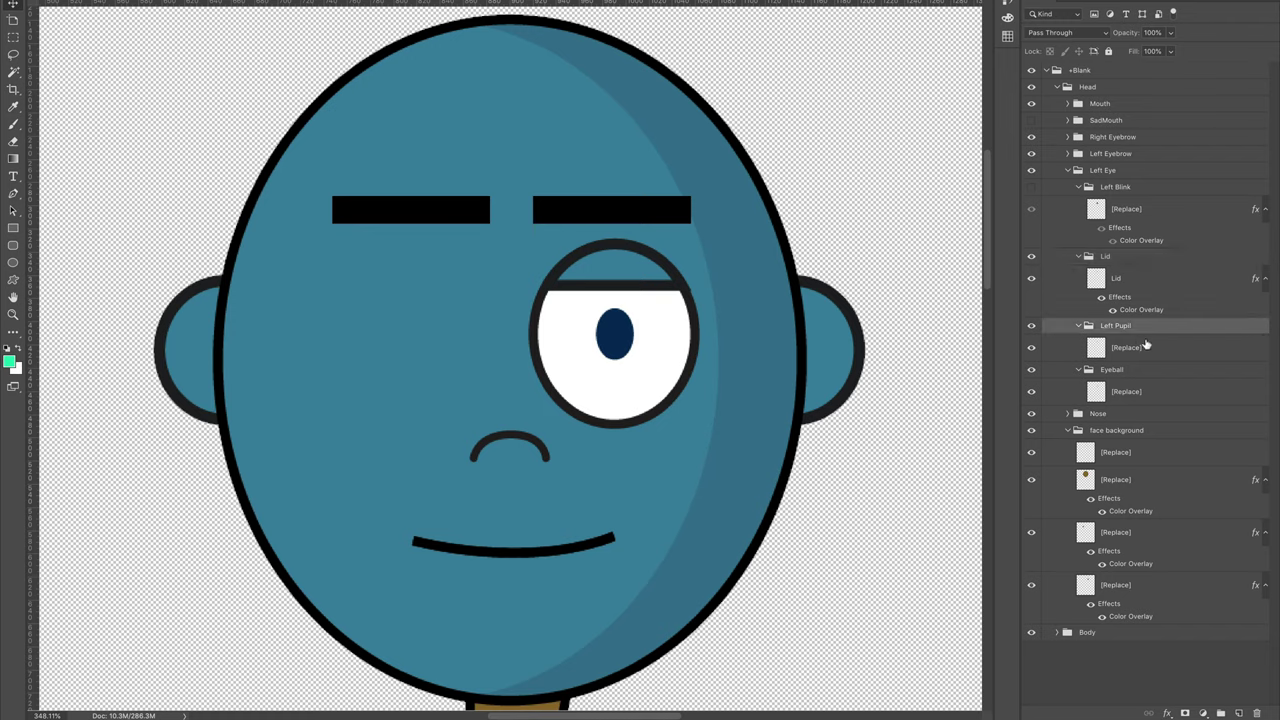
click(1150, 350)
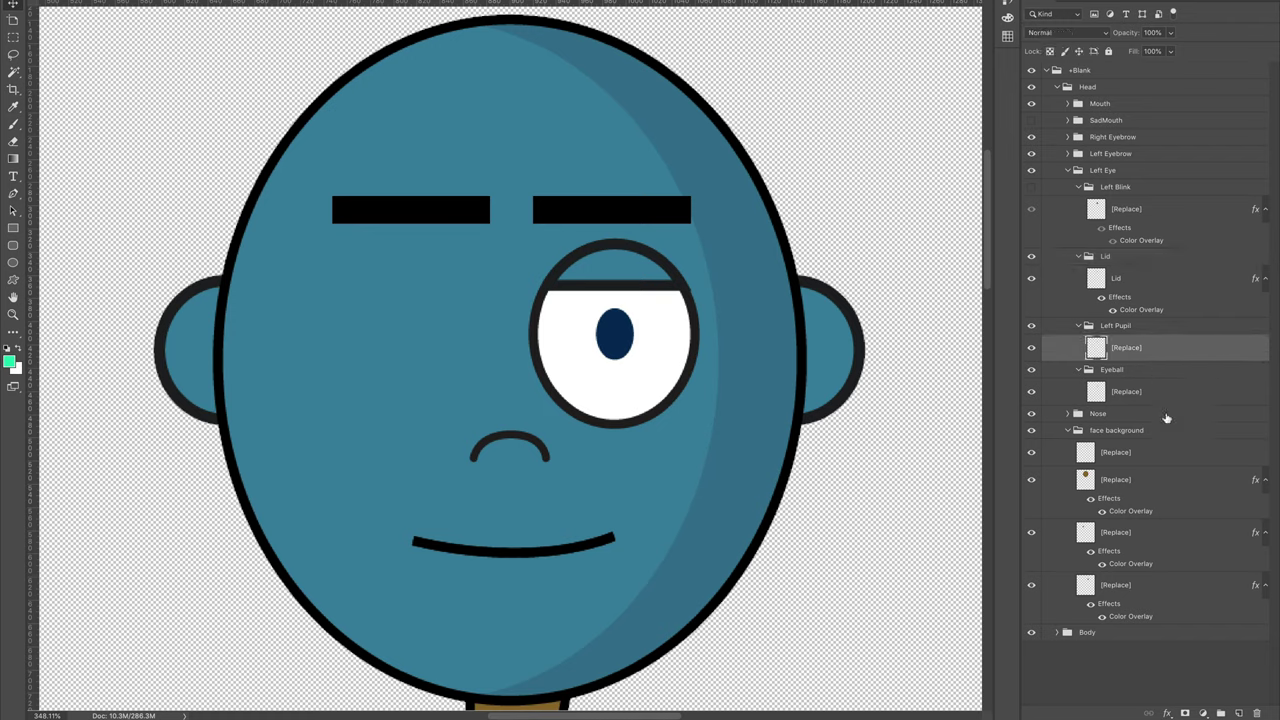
- Replace the artwork in the Left Pupil group with a black ellipse about 54 by 56 px
click(1239, 713)
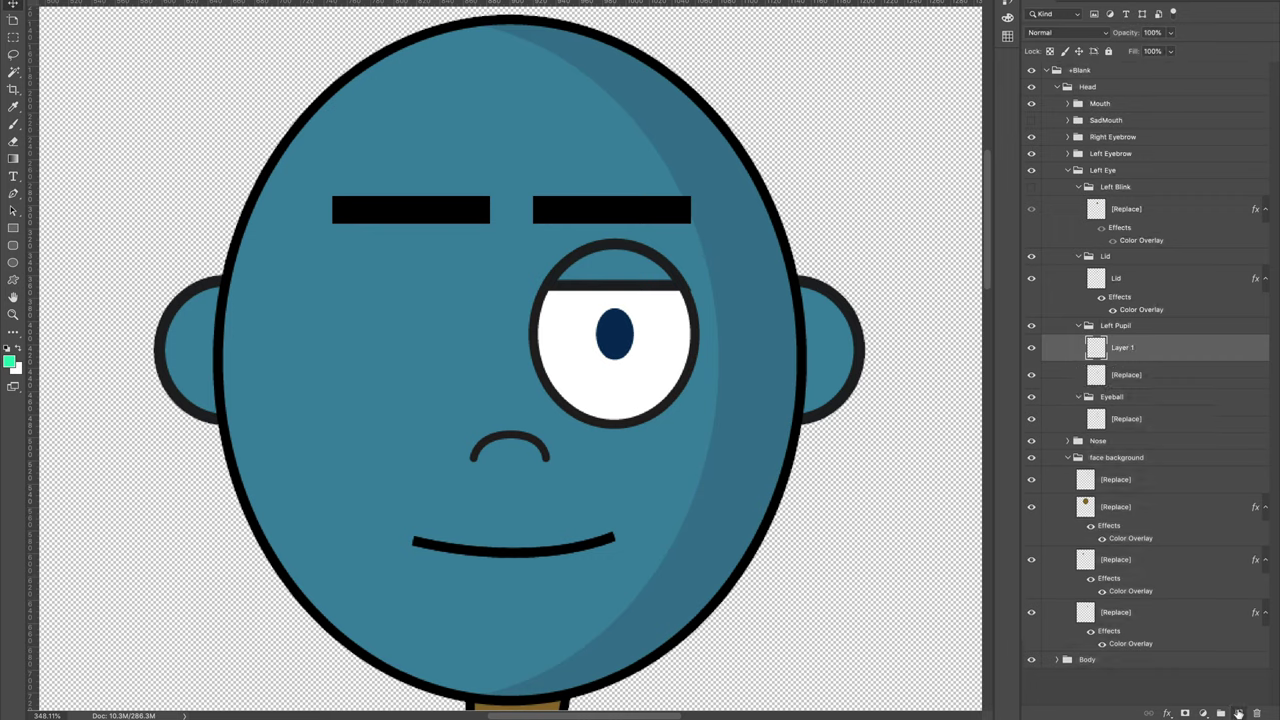
click(1152, 375)
key(Delete)
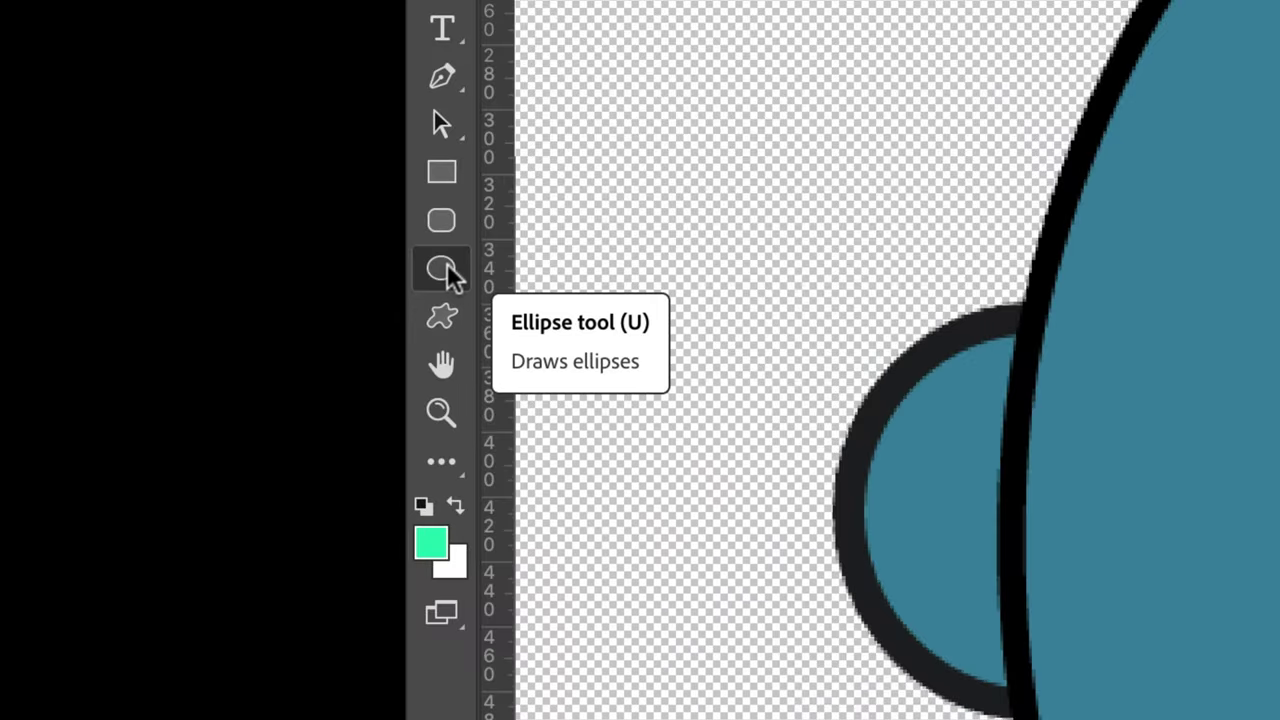
click(443, 270)
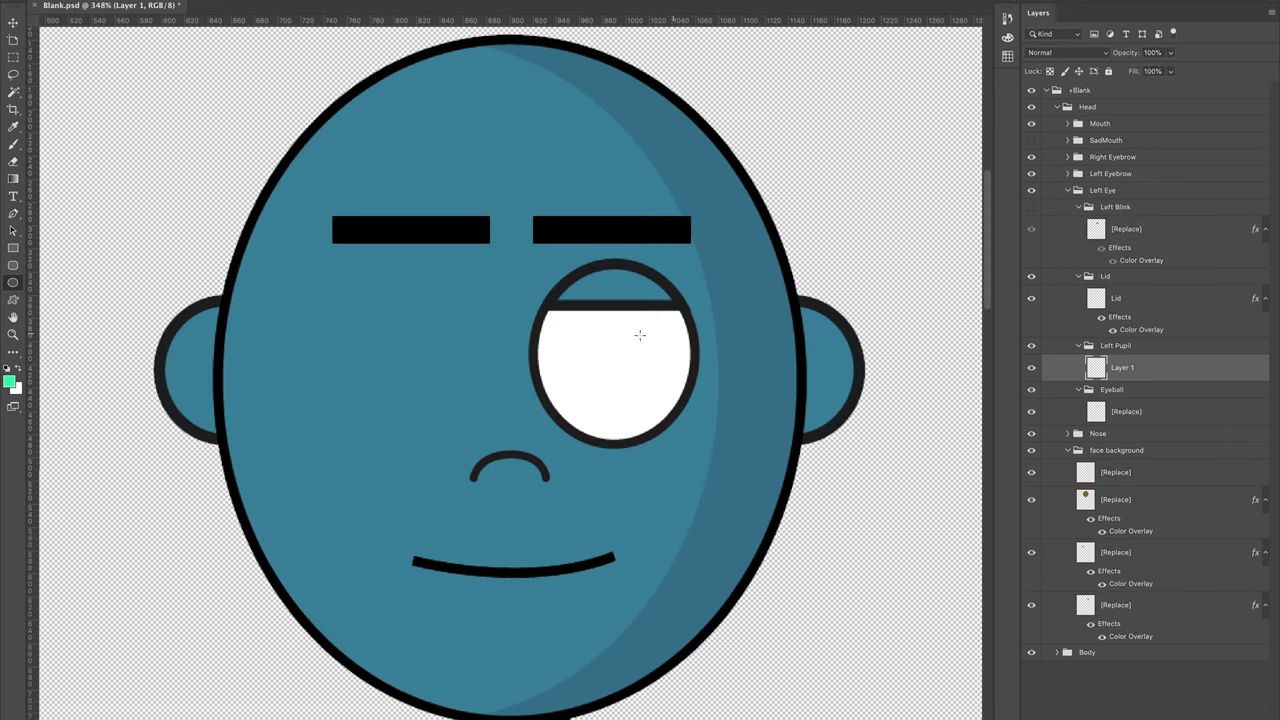
drag(582, 330, 642, 393)
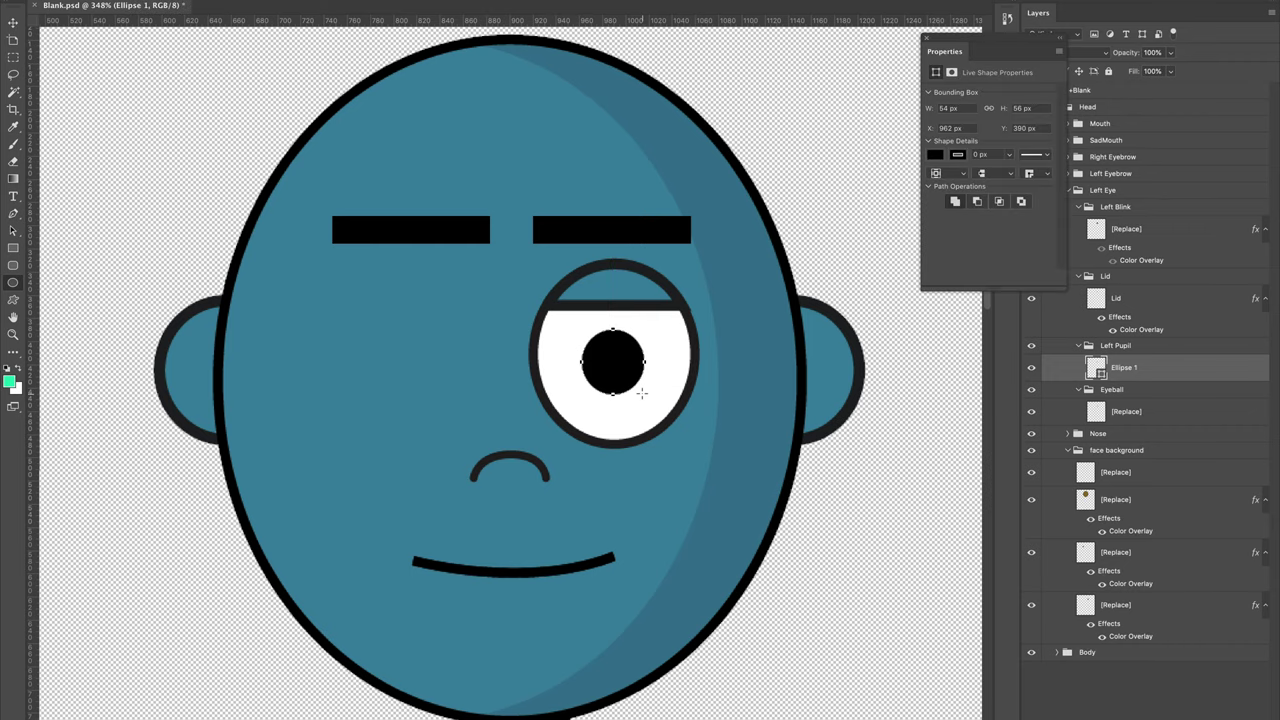
- Reposition the black pupil ellipse to the middle of the left eyeball, at about X 964 px and Y 387 px
click(14, 24)
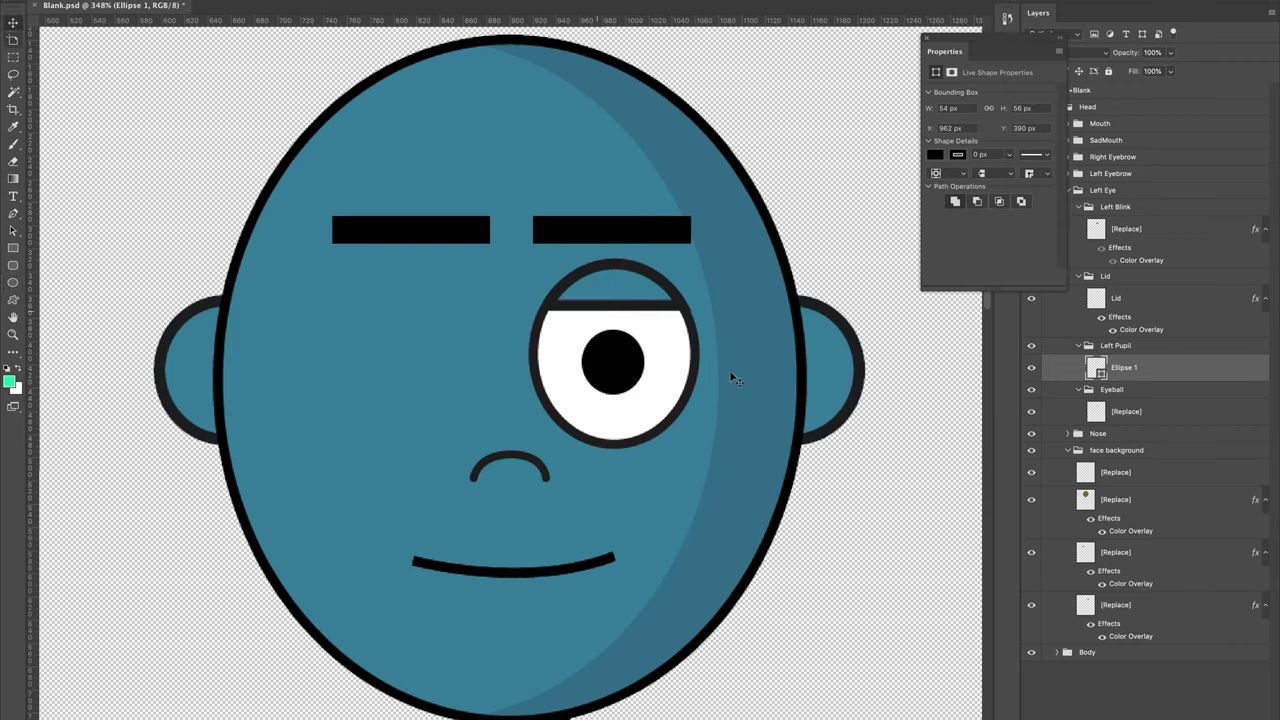
drag(666, 389, 665, 380)
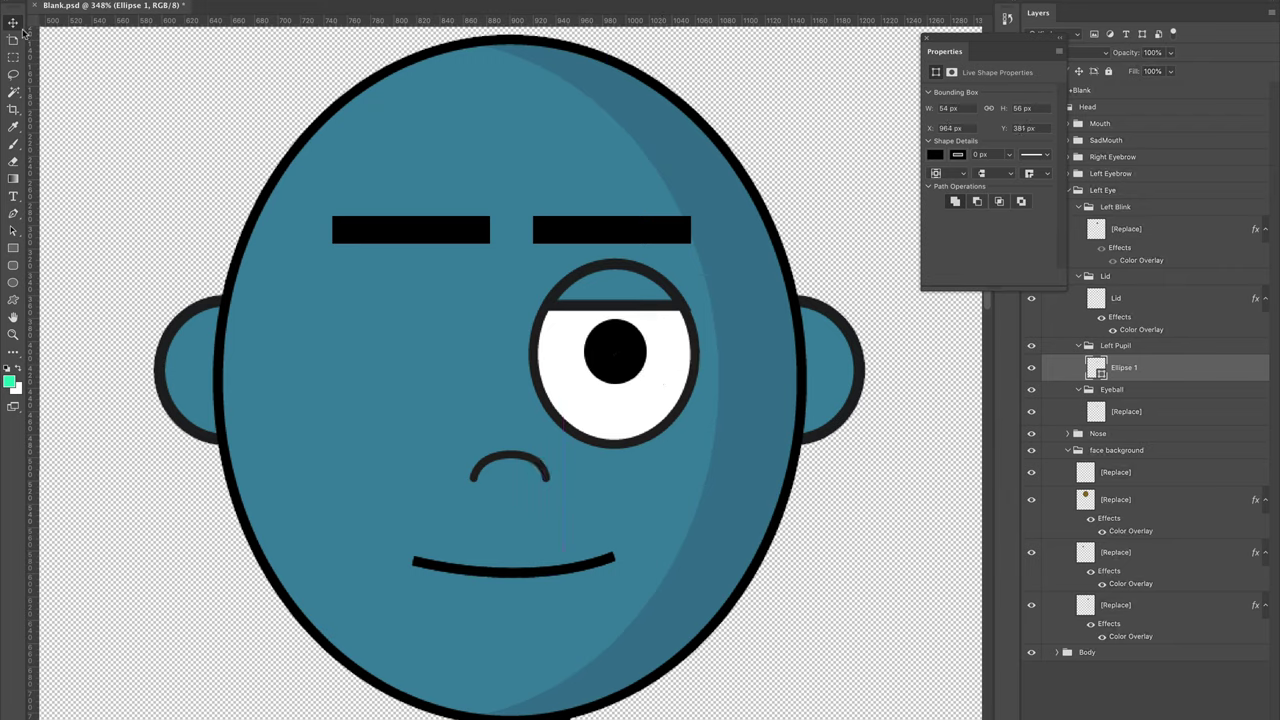
mouse_move(655, 354)
mouse_down()
mouse_move(678, 341)
mouse_move(656, 361)
mouse_up()
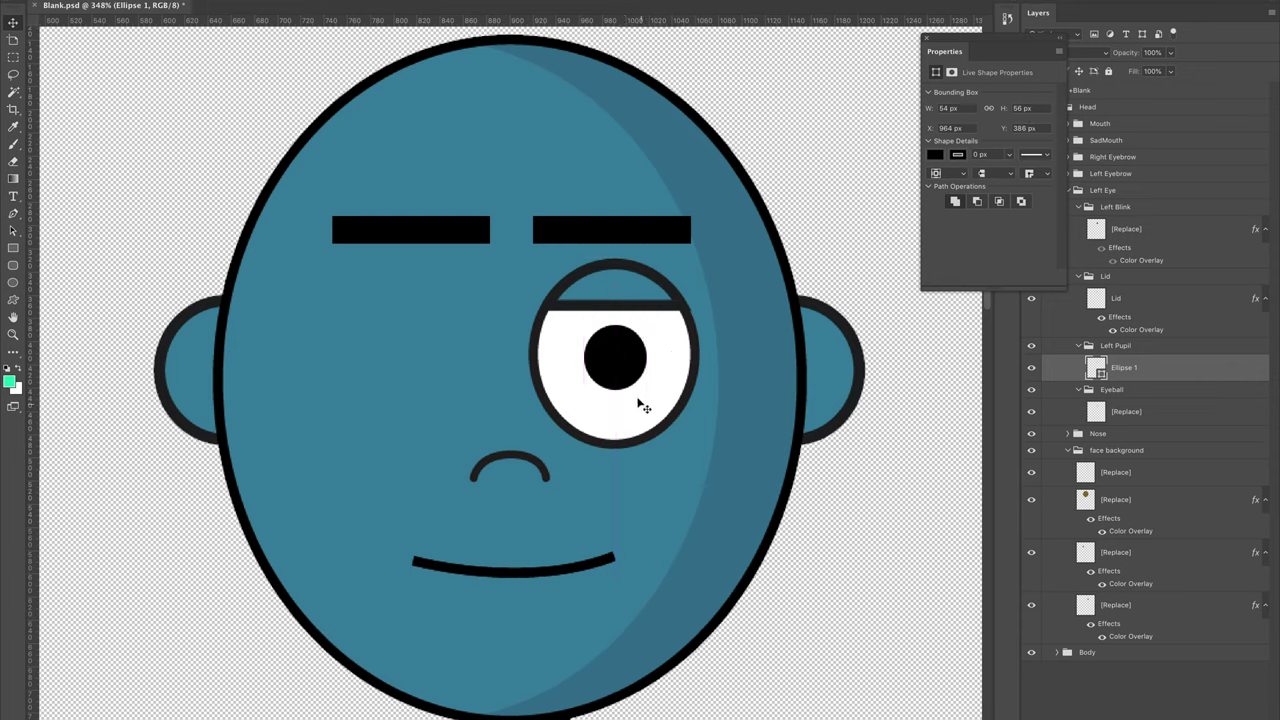
mouse_move(643, 380)
mouse_down()
mouse_move(660, 374)
mouse_move(637, 381)
mouse_up()
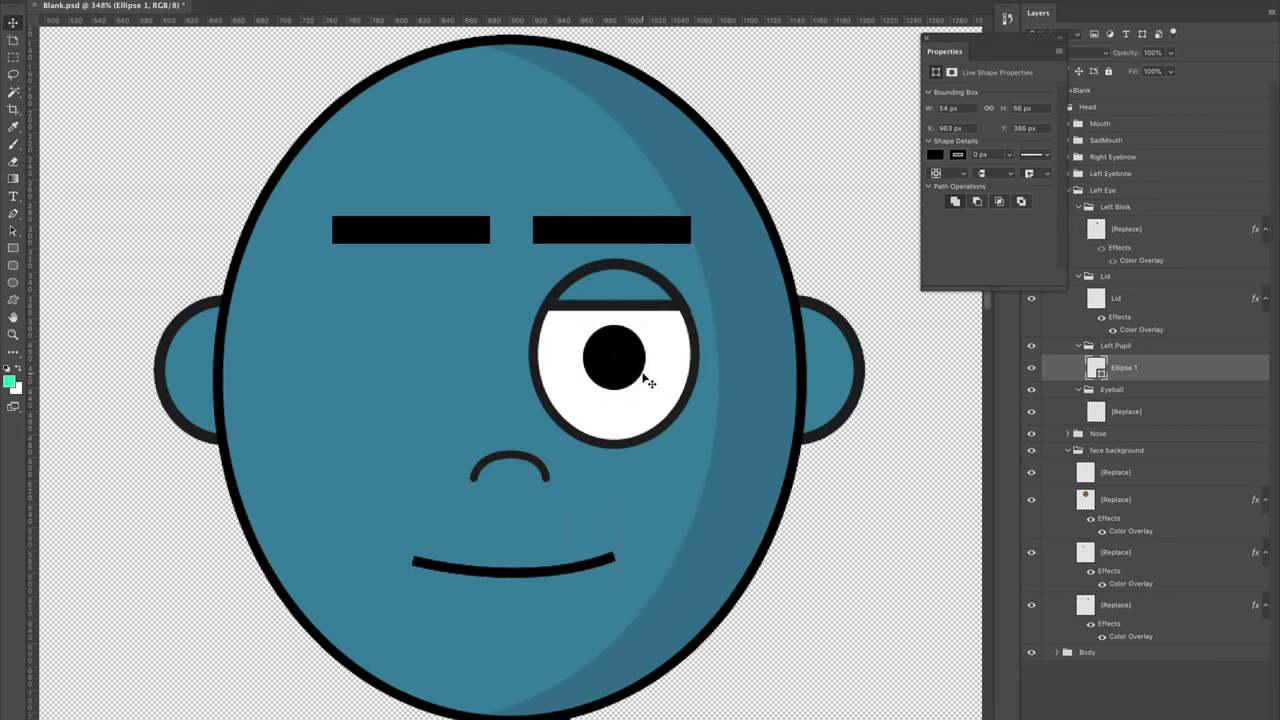
key(Up)
key(Right)
key(Left)
drag(650, 344, 632, 388)
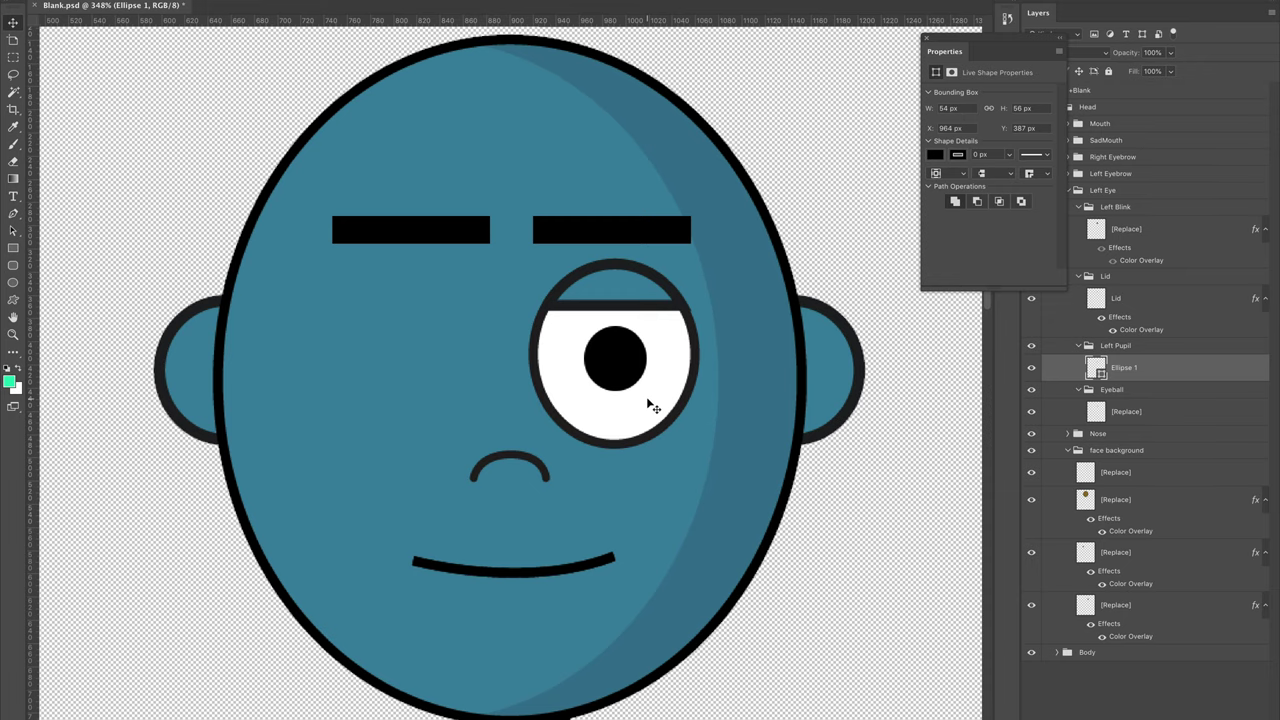
- Try replacing the eyeball artwork by adding an empty layer to the Eyeball group and deleting the original [Replace] layer
click(1153, 412)
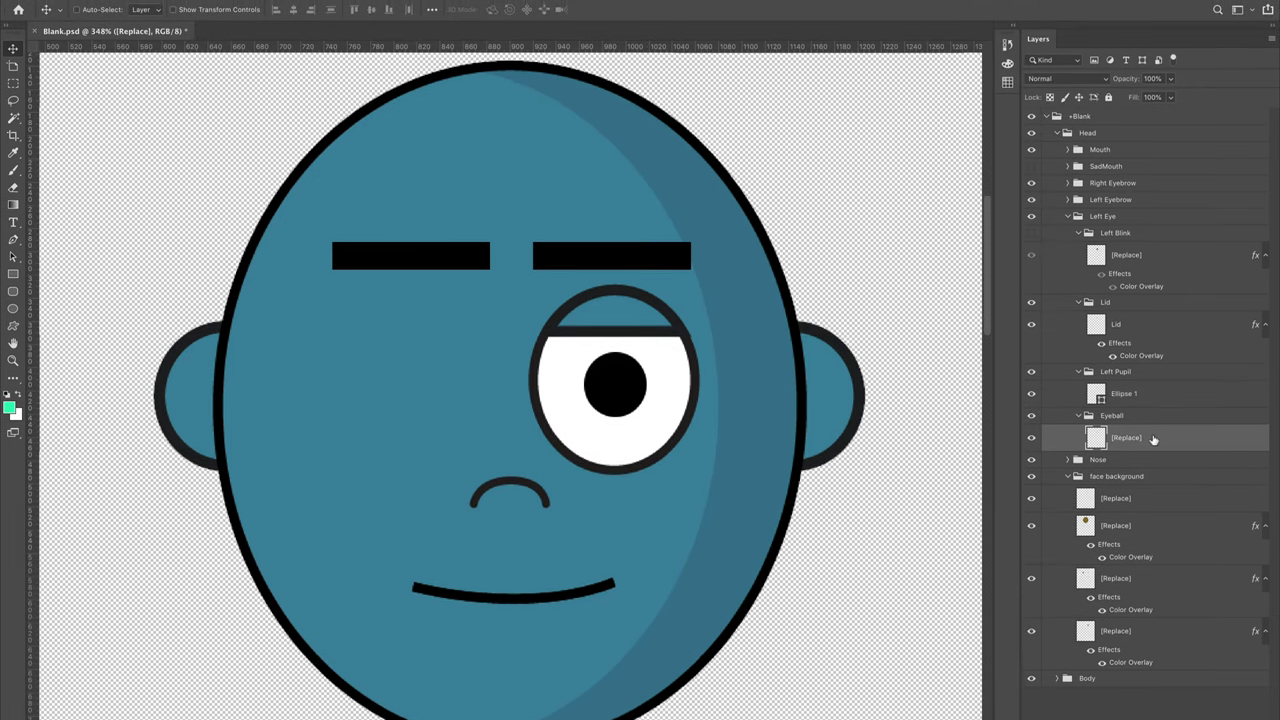
key(ctrl+shift+alt+n)
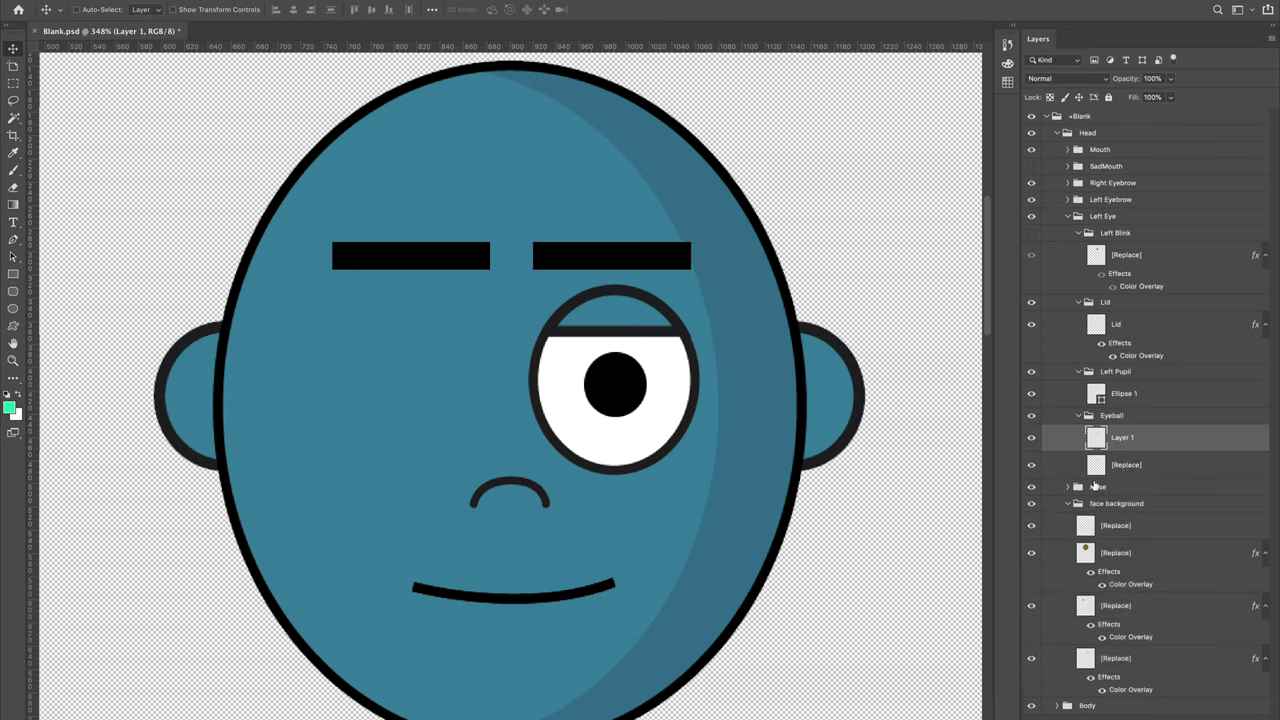
click(1153, 465)
key(Delete)
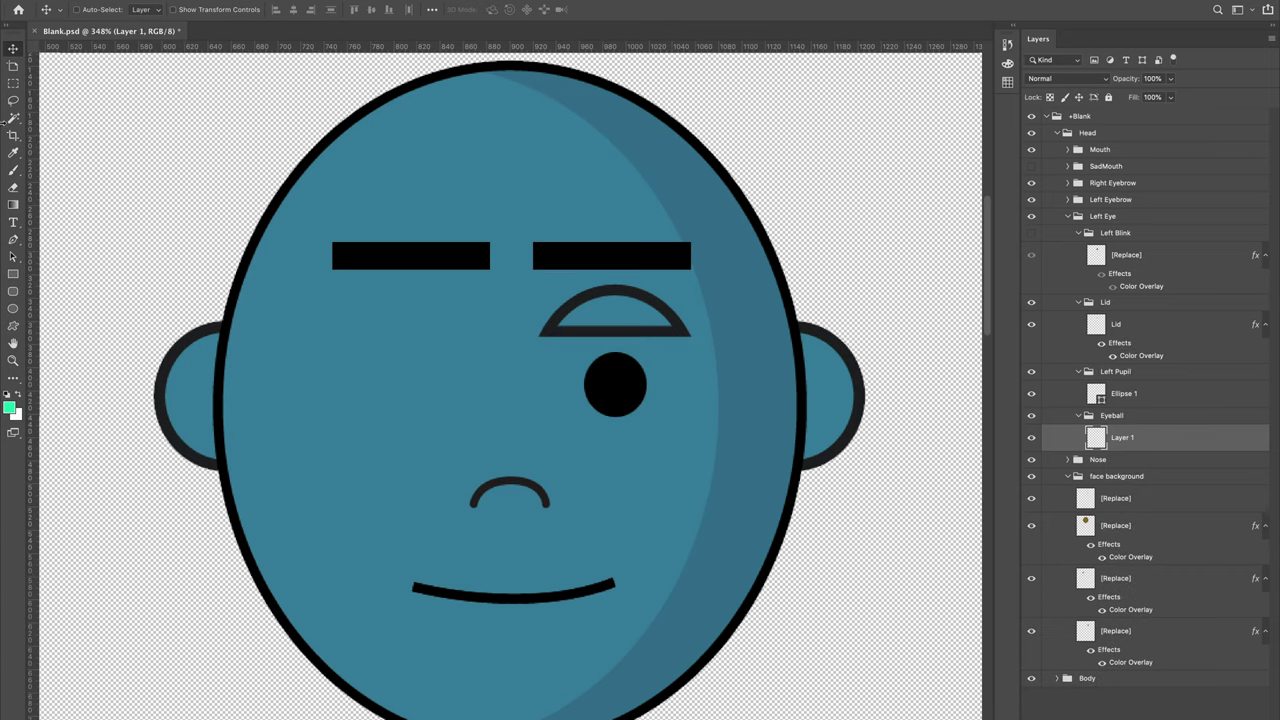
- Draw a white eyeball ellipse about 138 by 157 px with a black 13.4 px stroke around the pupil
click(13, 309)
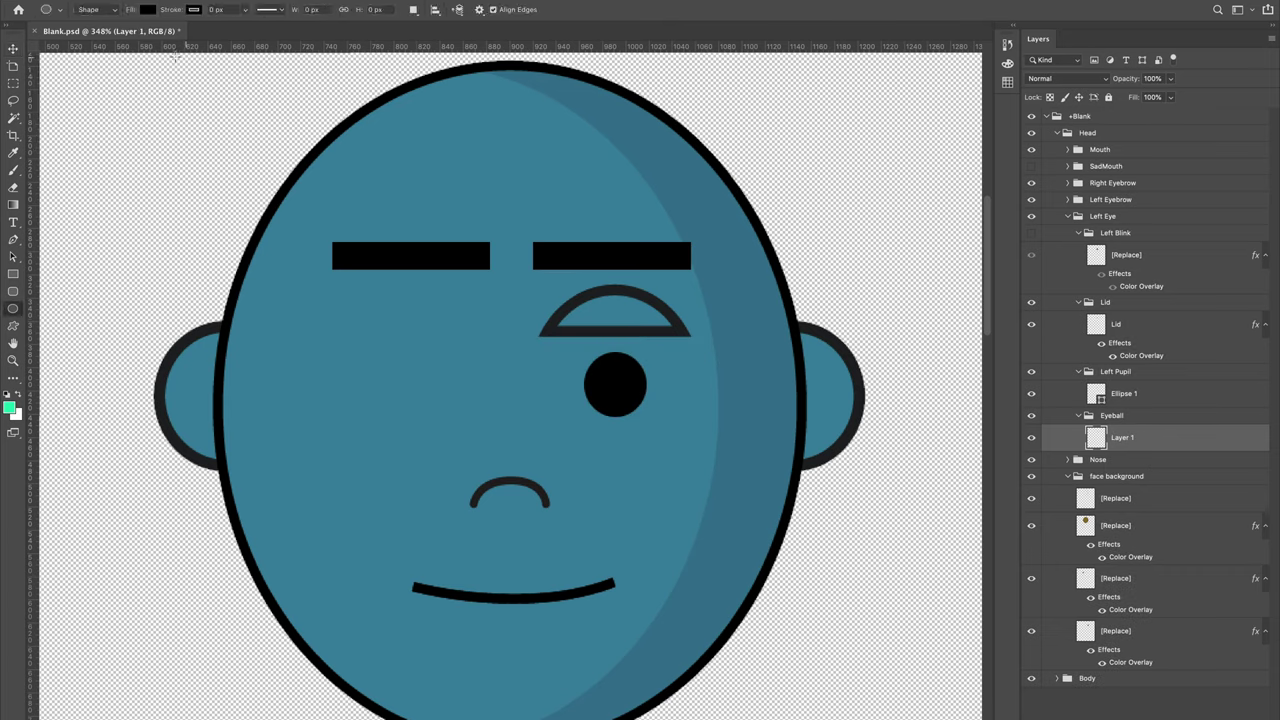
click(147, 10)
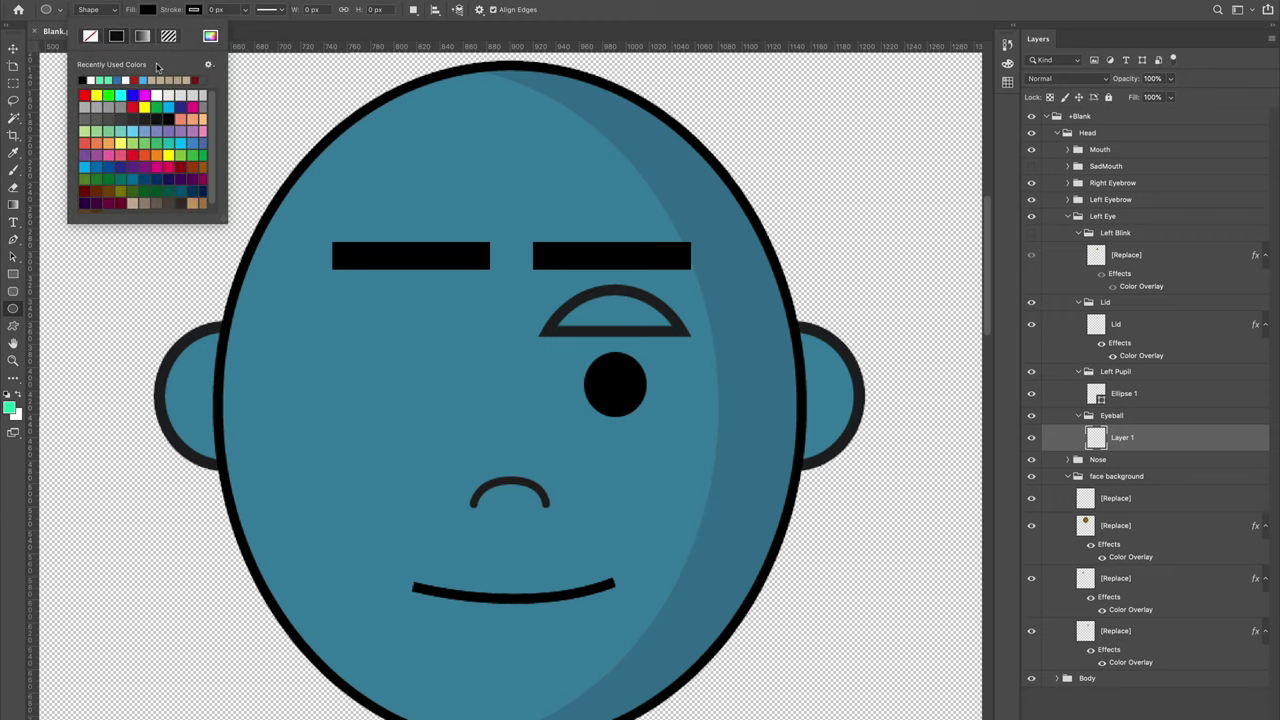
click(90, 80)
click(220, 10)
click(244, 12)
mouse_move(244, 16)
mouse_down()
mouse_move(268, 26)
mouse_move(271, 48)
mouse_up()
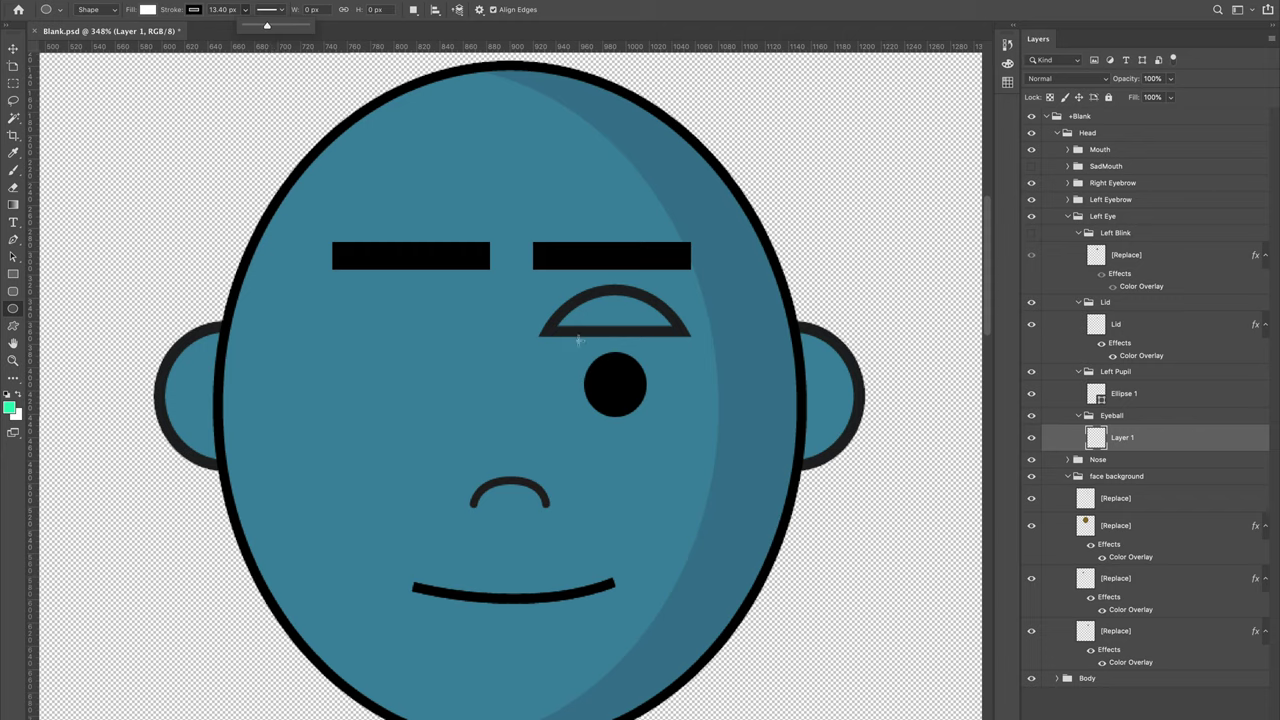
mouse_move(538, 289)
mouse_down()
mouse_move(700, 435)
mouse_move(693, 466)
mouse_up()
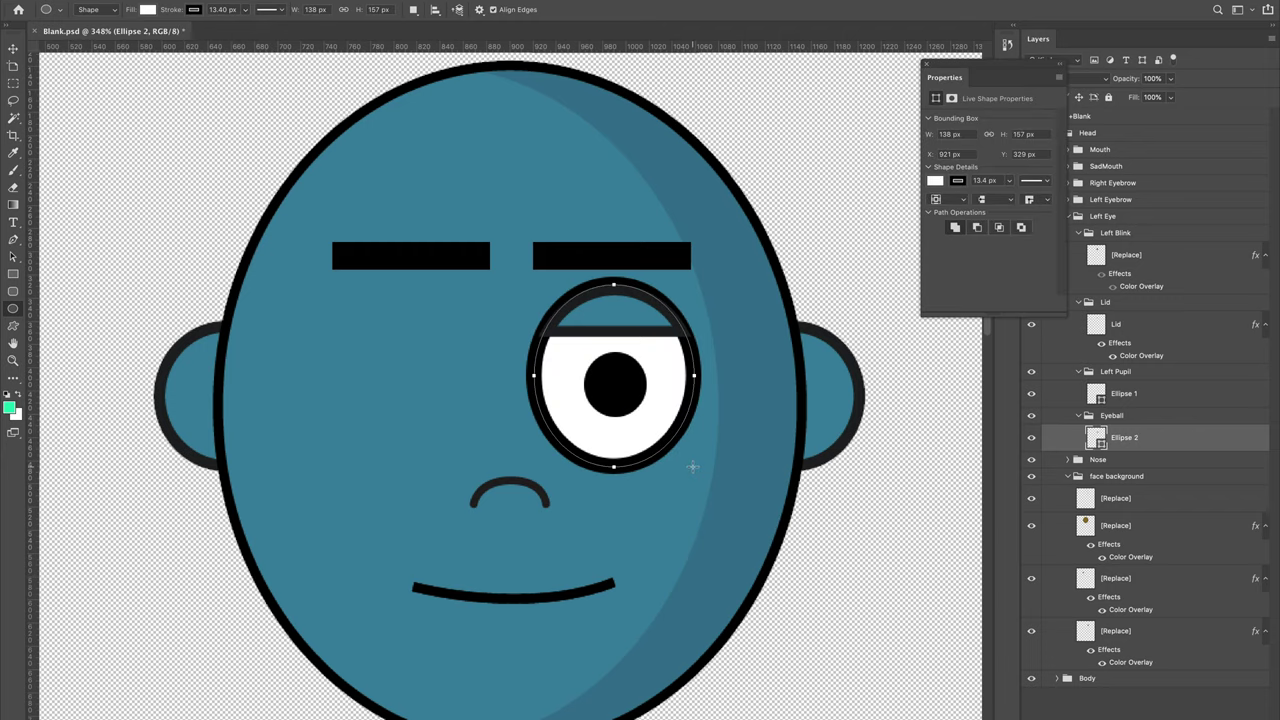
- Try squashing the new eyeball ellipse to about 138 by 121 px, and remove the empty layer from the Eyeball group
key(v)
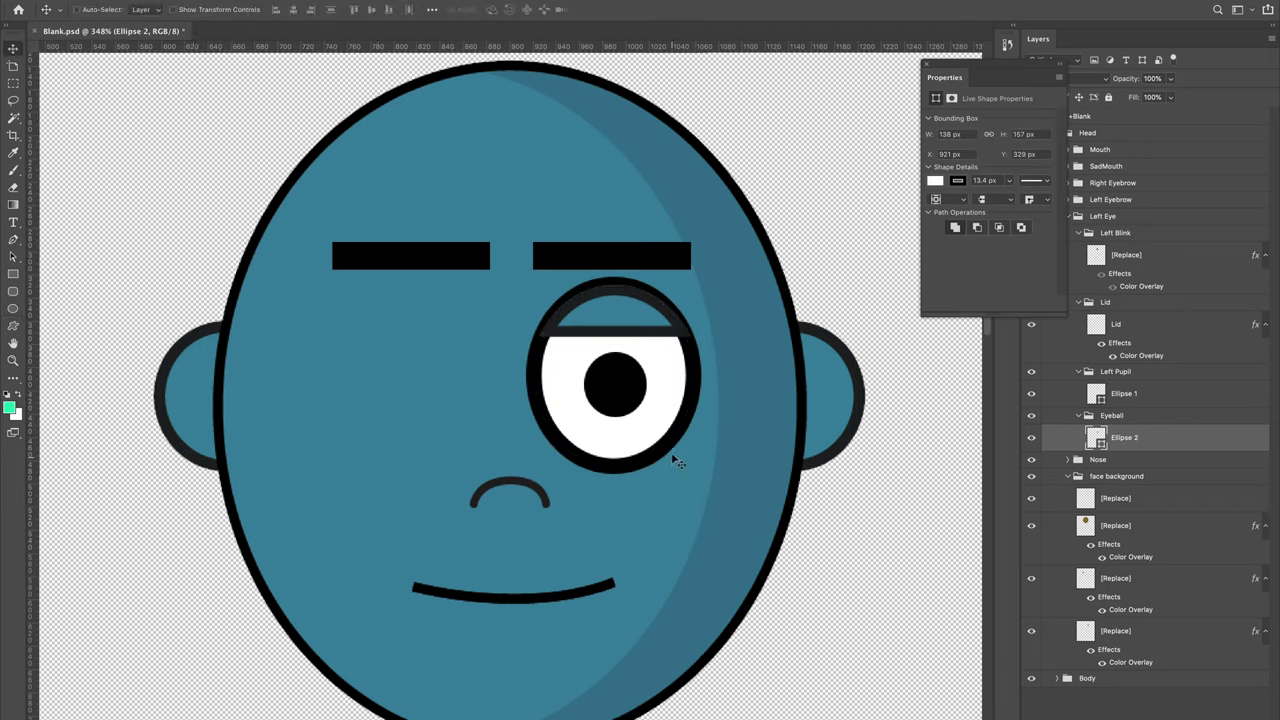
key(super)
key(super+t)
drag(614, 466, 614, 428)
key(Return)
drag(663, 356, 661, 380)
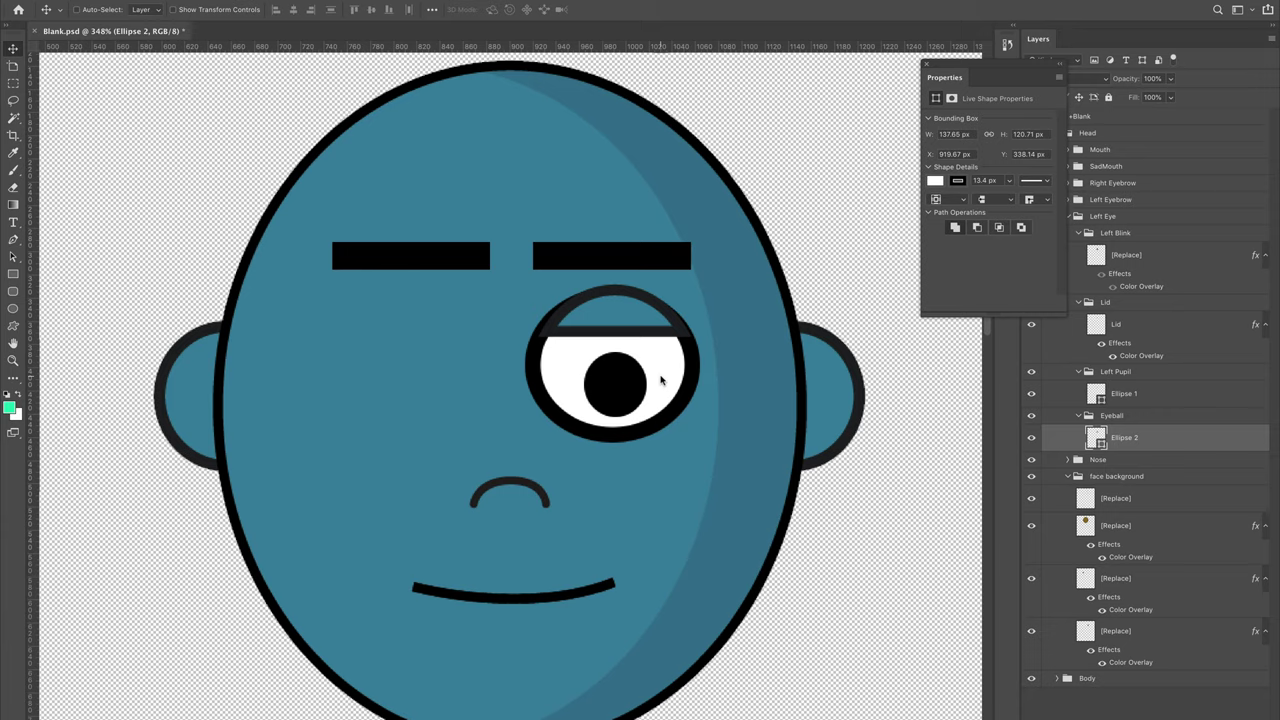
drag(661, 380, 664, 383)
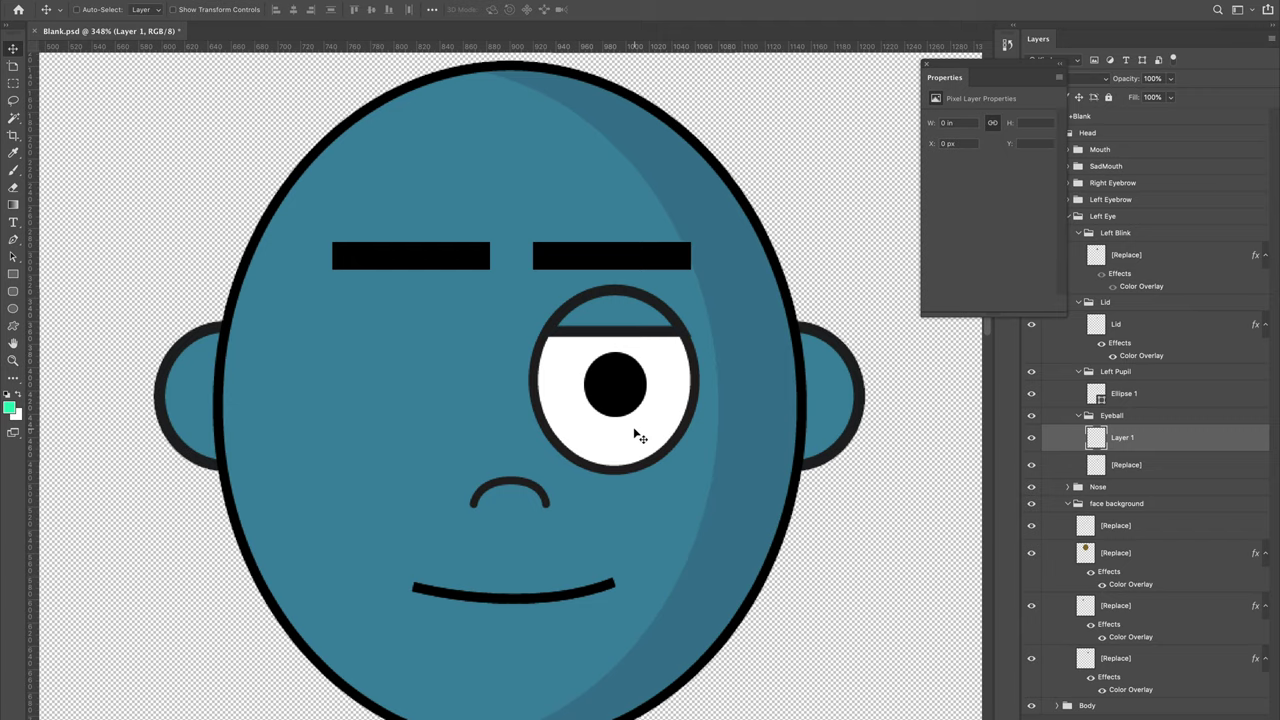
key(Delete)
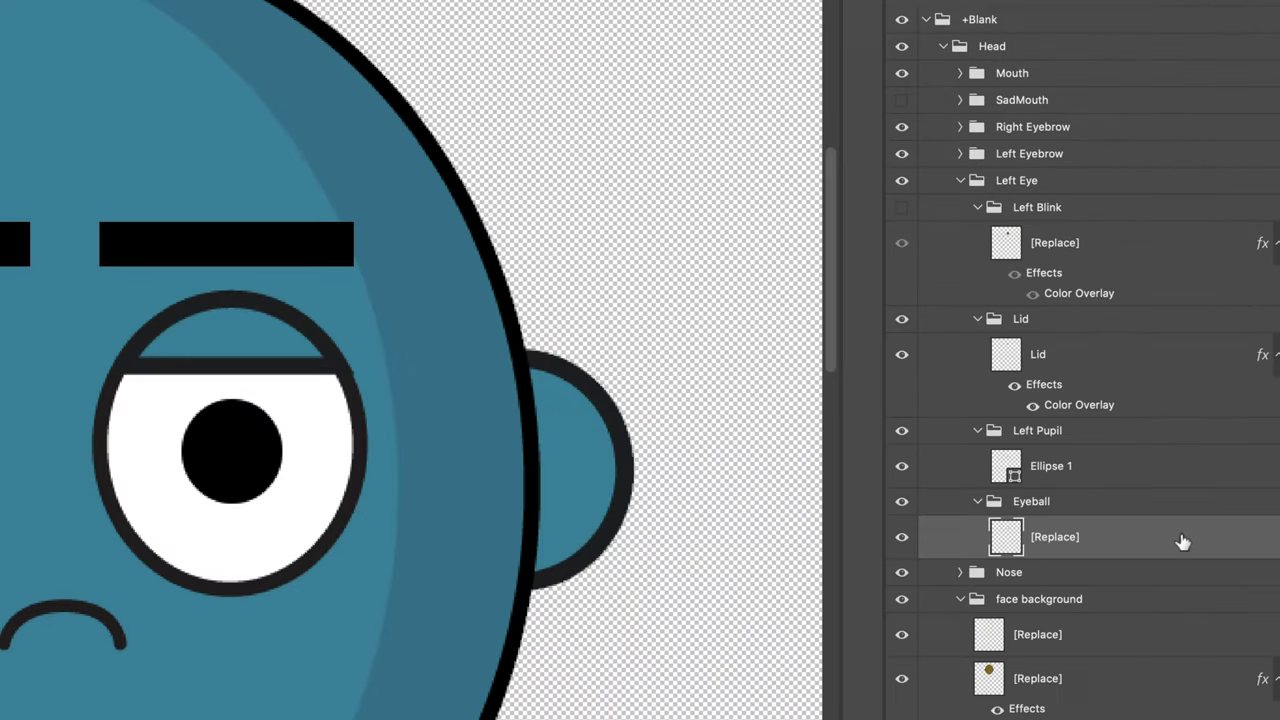
- Duplicate the Left Eye group and shift the copy horizontally until it sits under the right eyebrow
click(1042, 188)
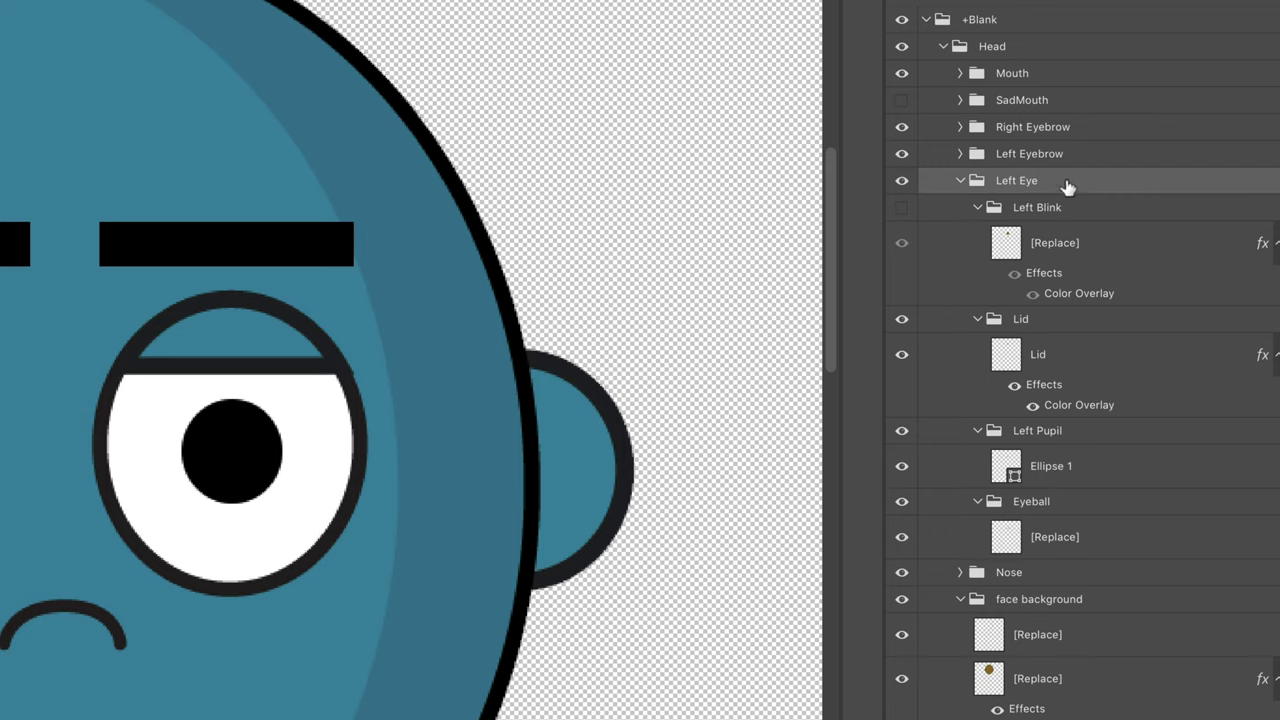
key(ctrl+j)
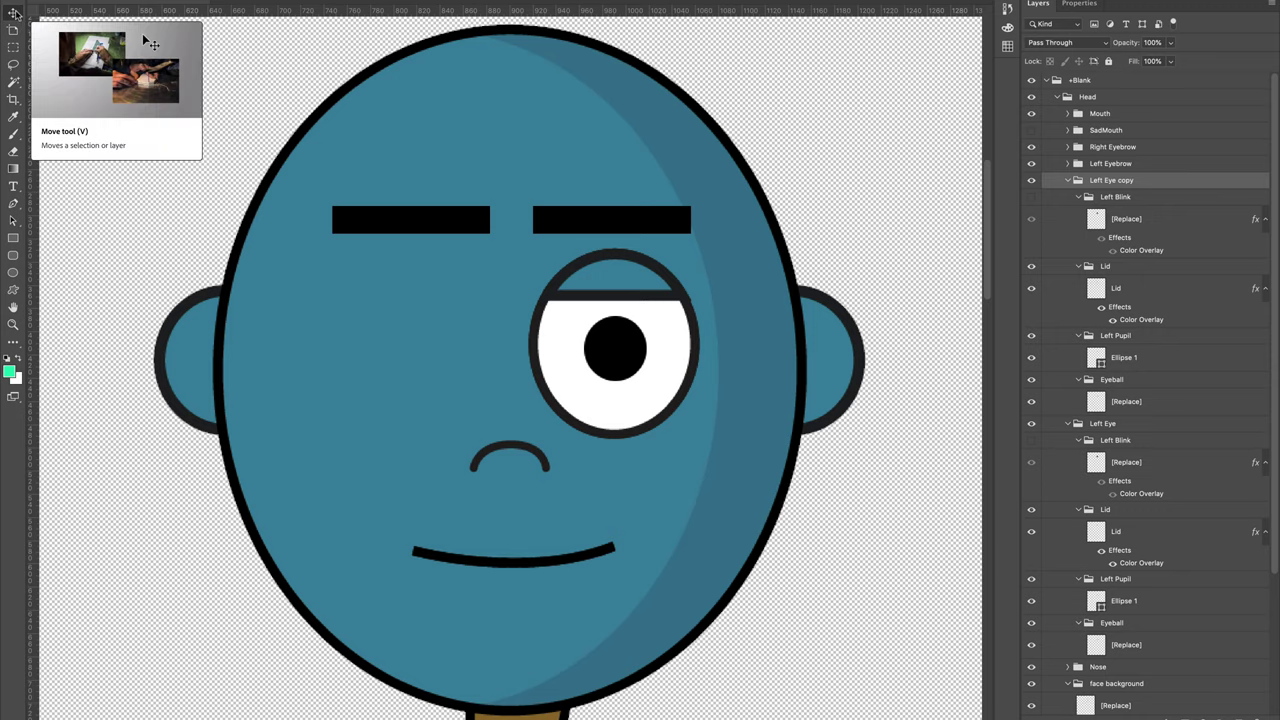
key(shift+Left)
key(shift+Left)
key(shift+Left)
key(shift+Left)
key(shift+Left)
key(shift+Left)
key(shift+Left)
key(shift+Left)
key(shift+Left)
key(shift+Left)
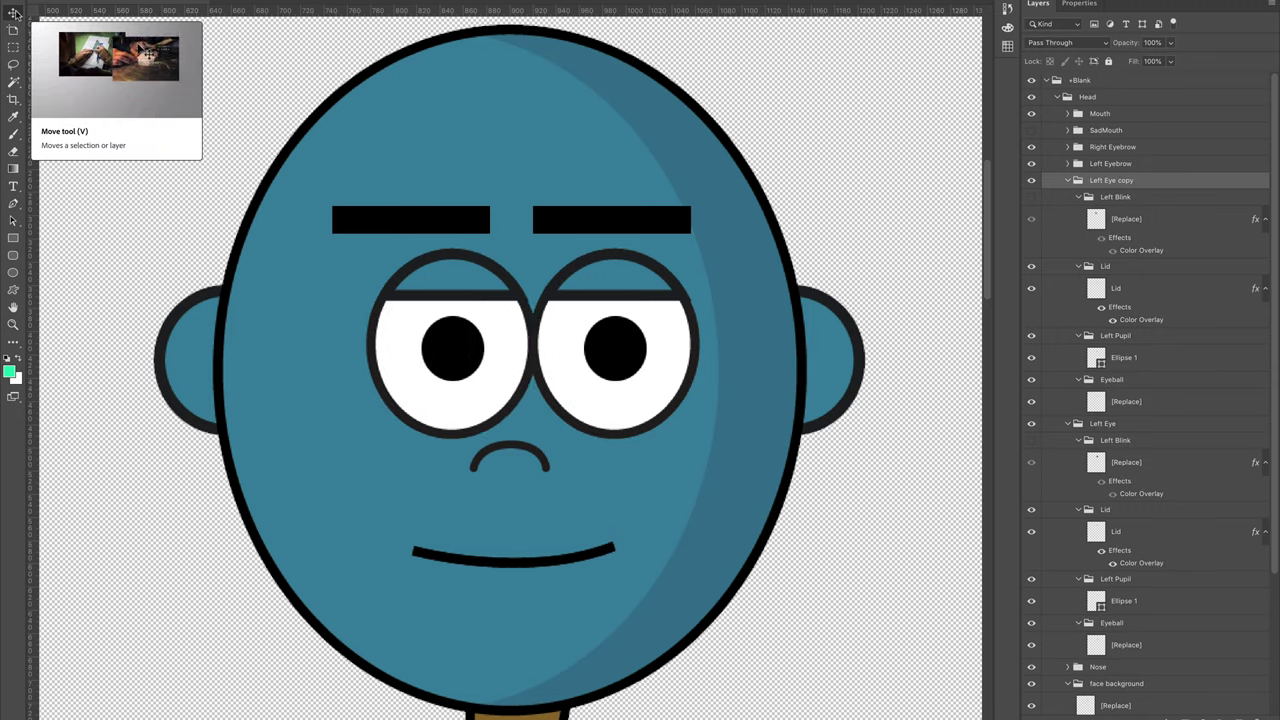
key(shift+Left)
key(shift+Left)
key(shift+Left)
key(Right)
key(Right)
key(Right)
key(Right)
key(Right)
key(Left)
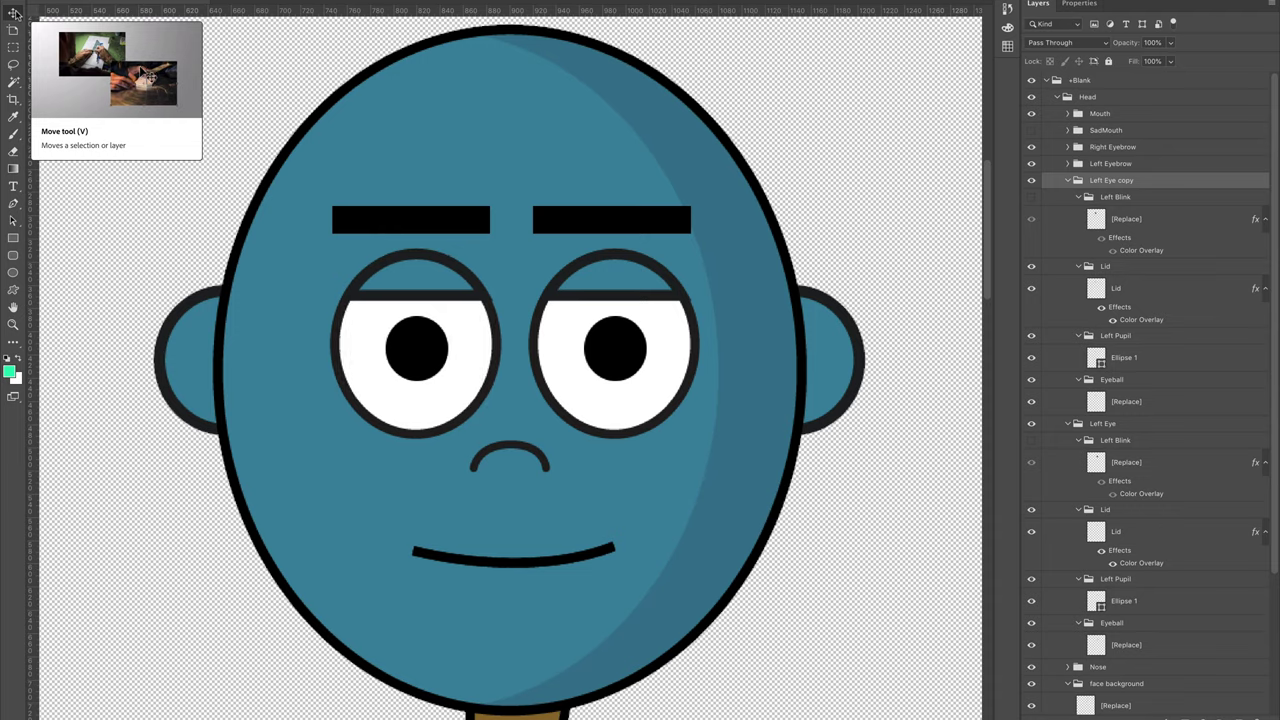
key(Right)
key(Left)
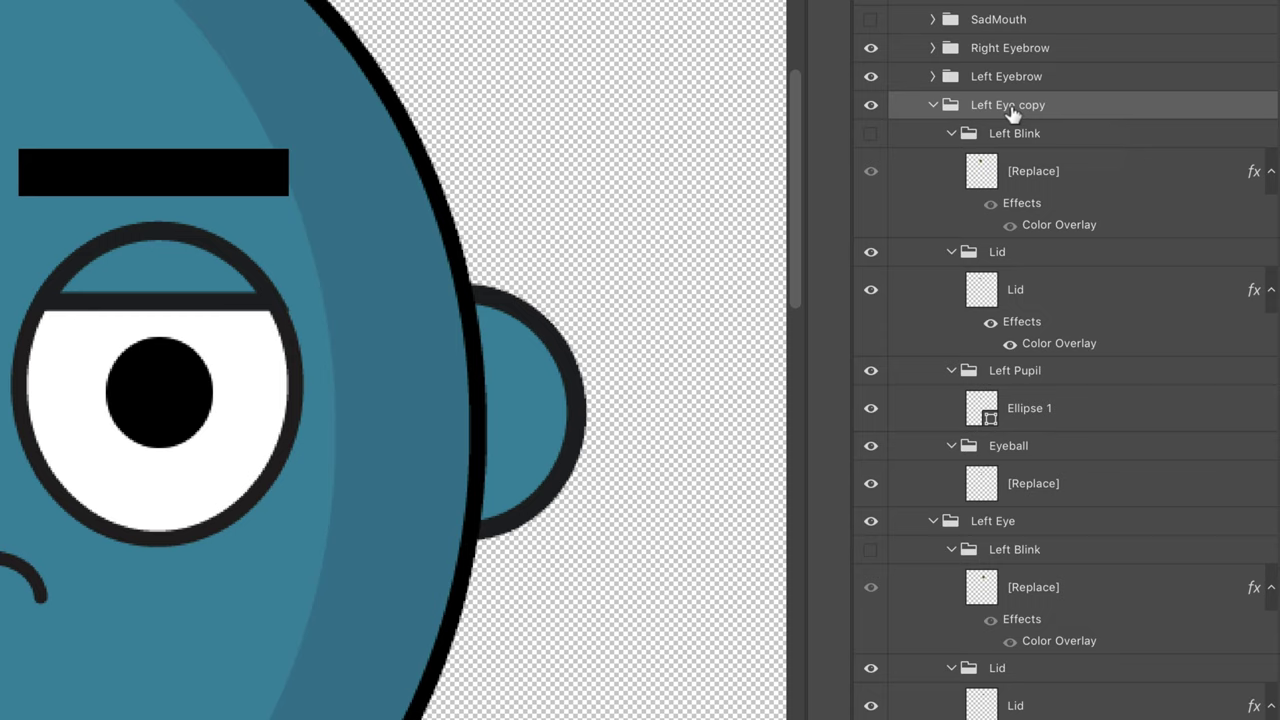
- Rename the Left Eye copy group to Right Eye
double_click(1012, 112)
text(Right Eye)
key(Return)
- Within the Right Eye group, rename Left Blink to Right Blink and Left Pupil to Right Pupil
double_click(1000, 133)
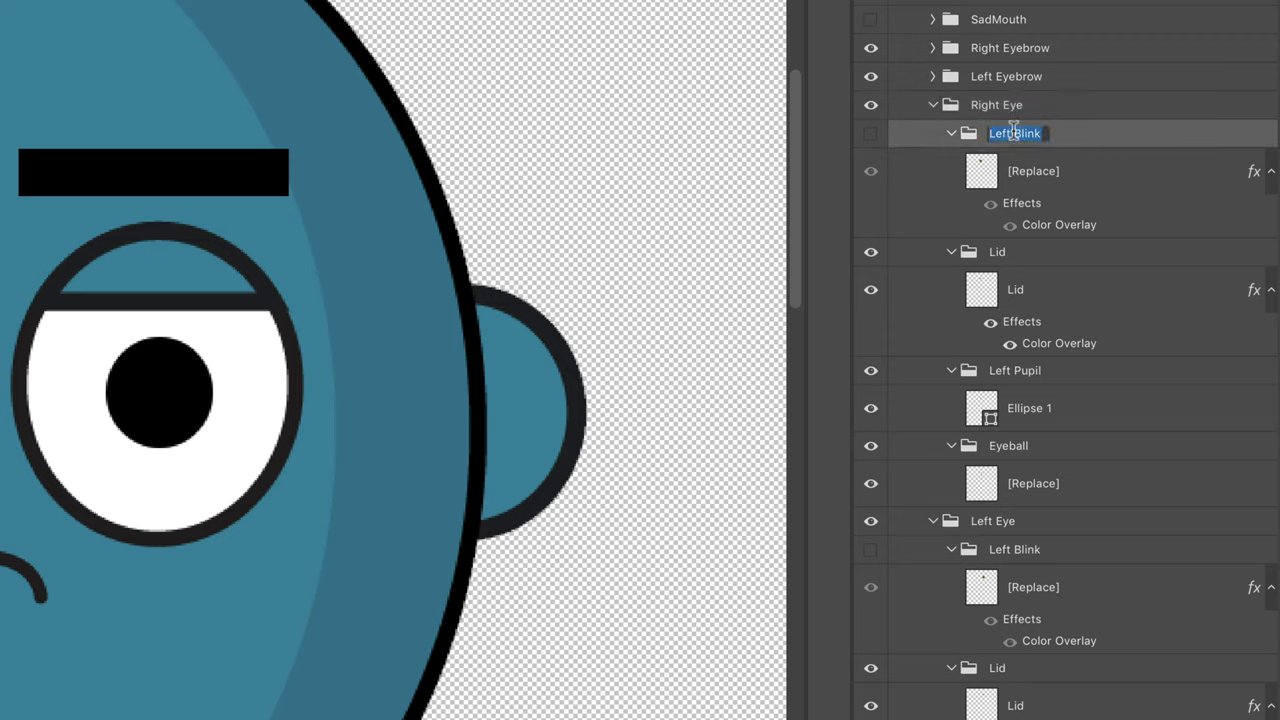
key(shift+Right)
key(shift+Right)
key(shift+Right)
text(Right)
key(Return)
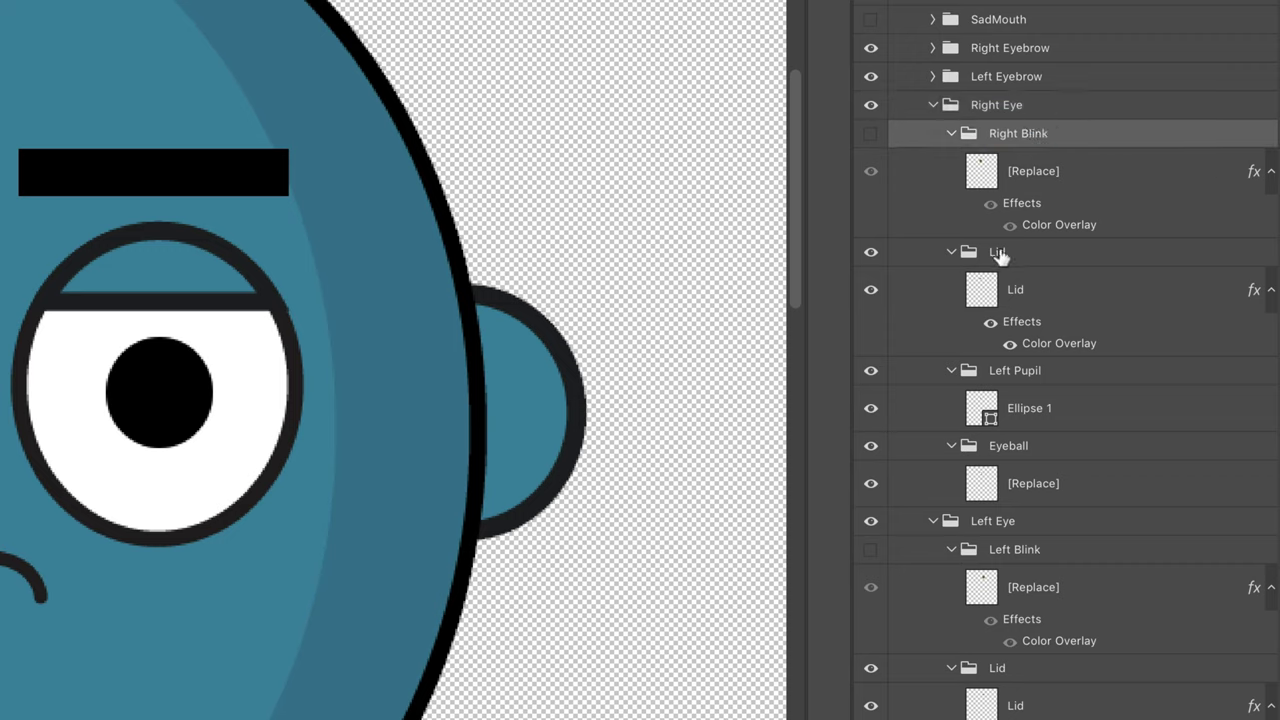
double_click(1048, 133)
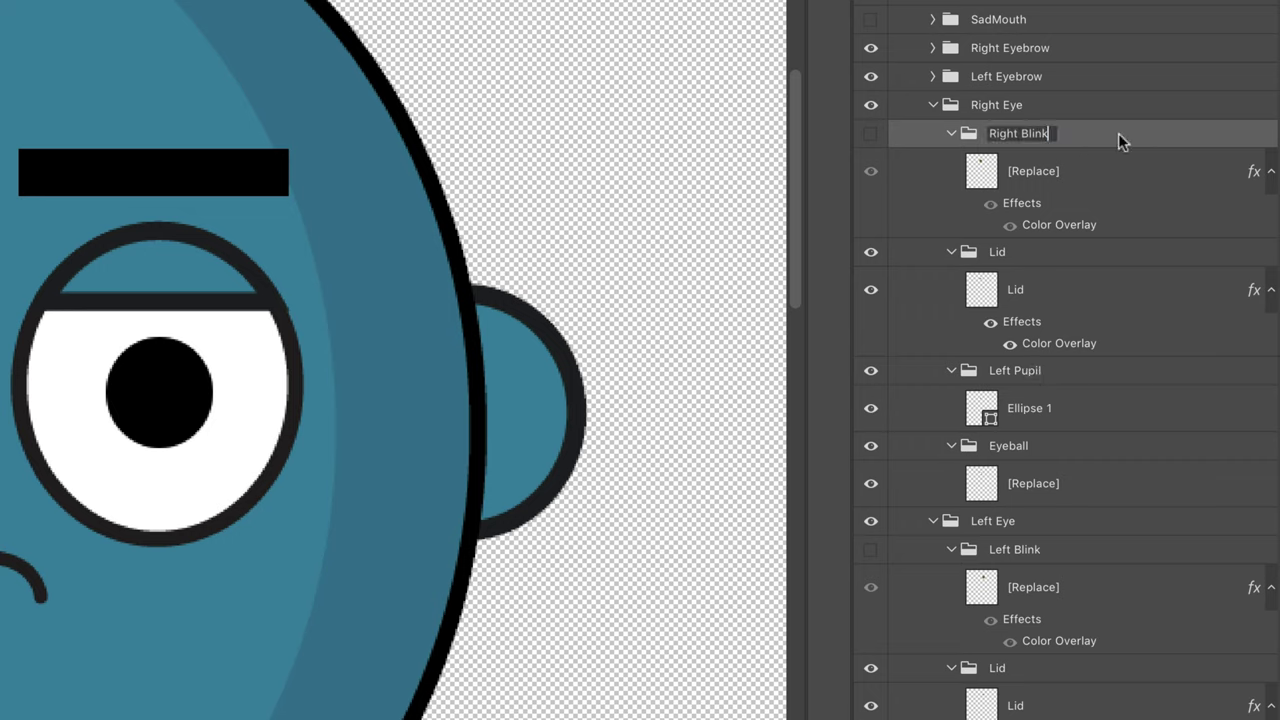
key(Return)
double_click(1034, 370)
text(Right Pupil)
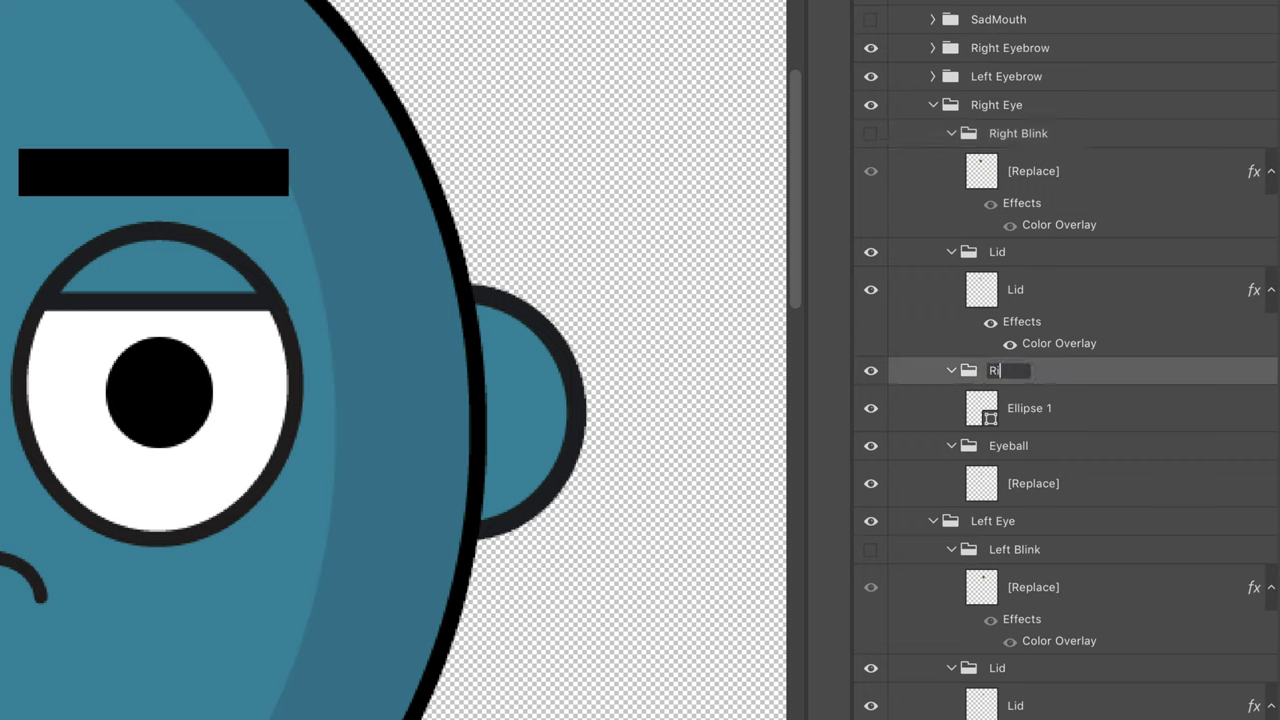
key(Return)
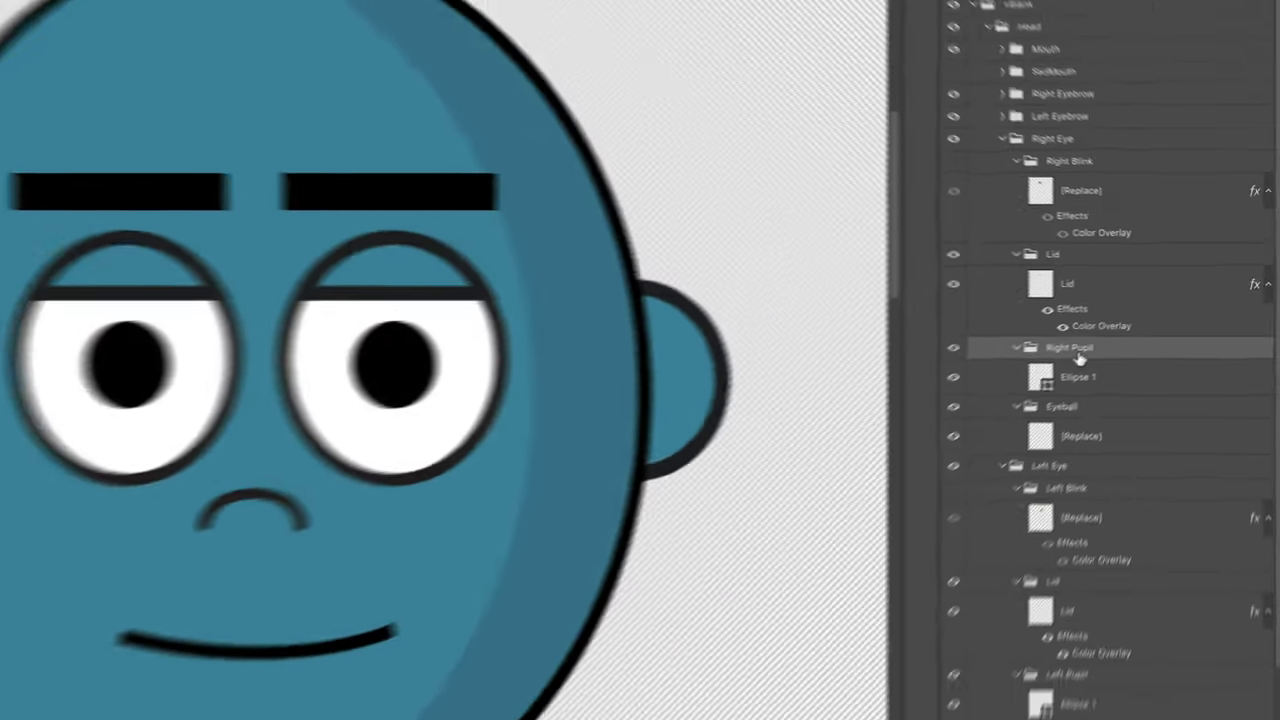
- Select the Lid layer in the Right Eye group and save Blank.psd
click(1083, 289)
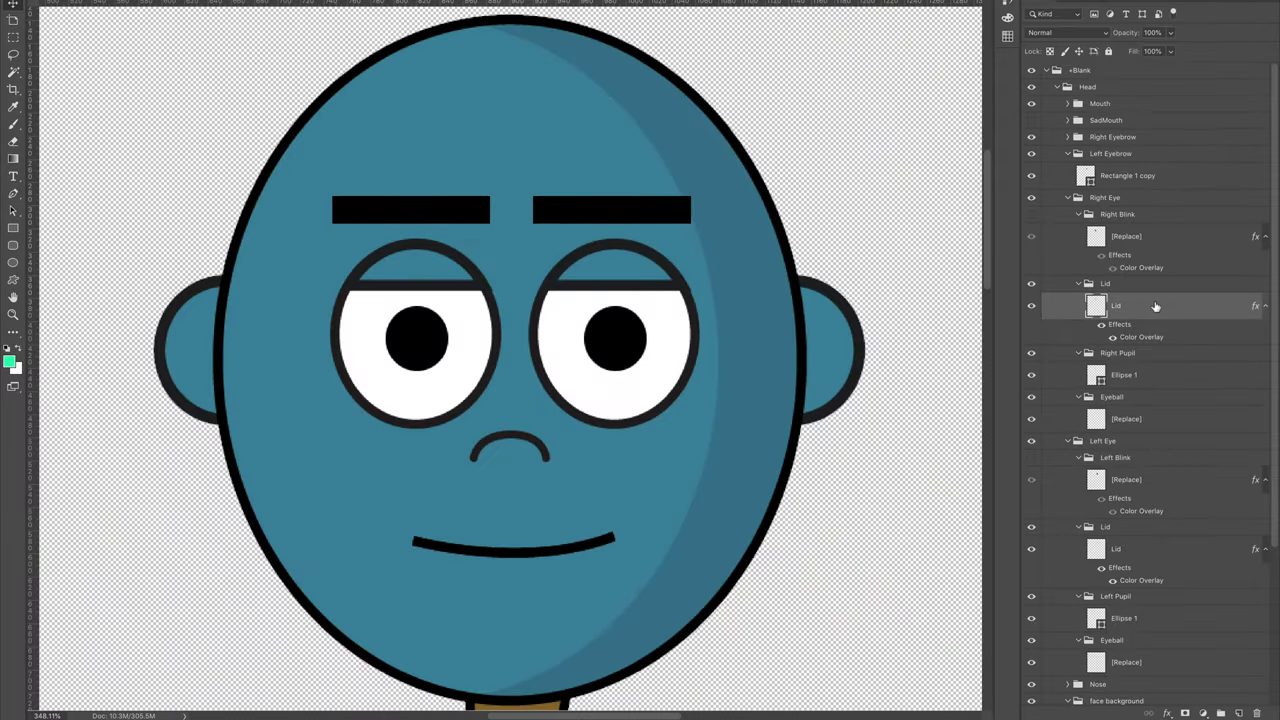
click(250, 10)
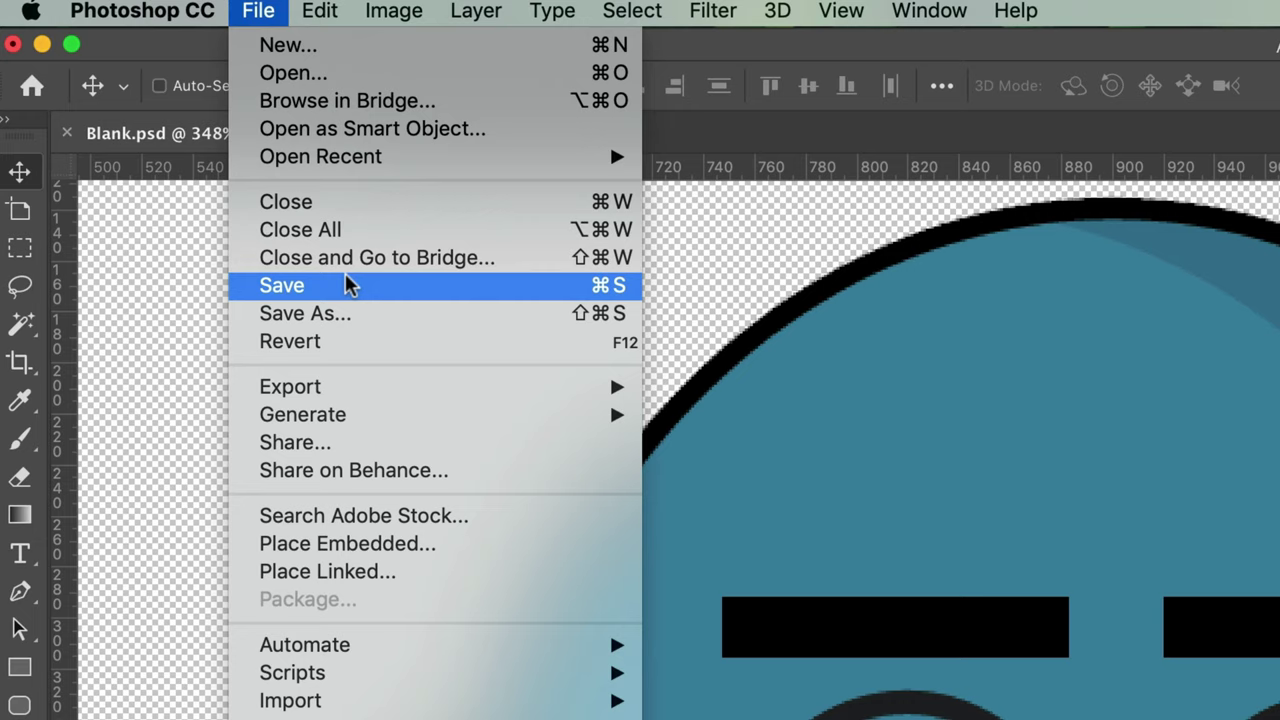
click(348, 285)
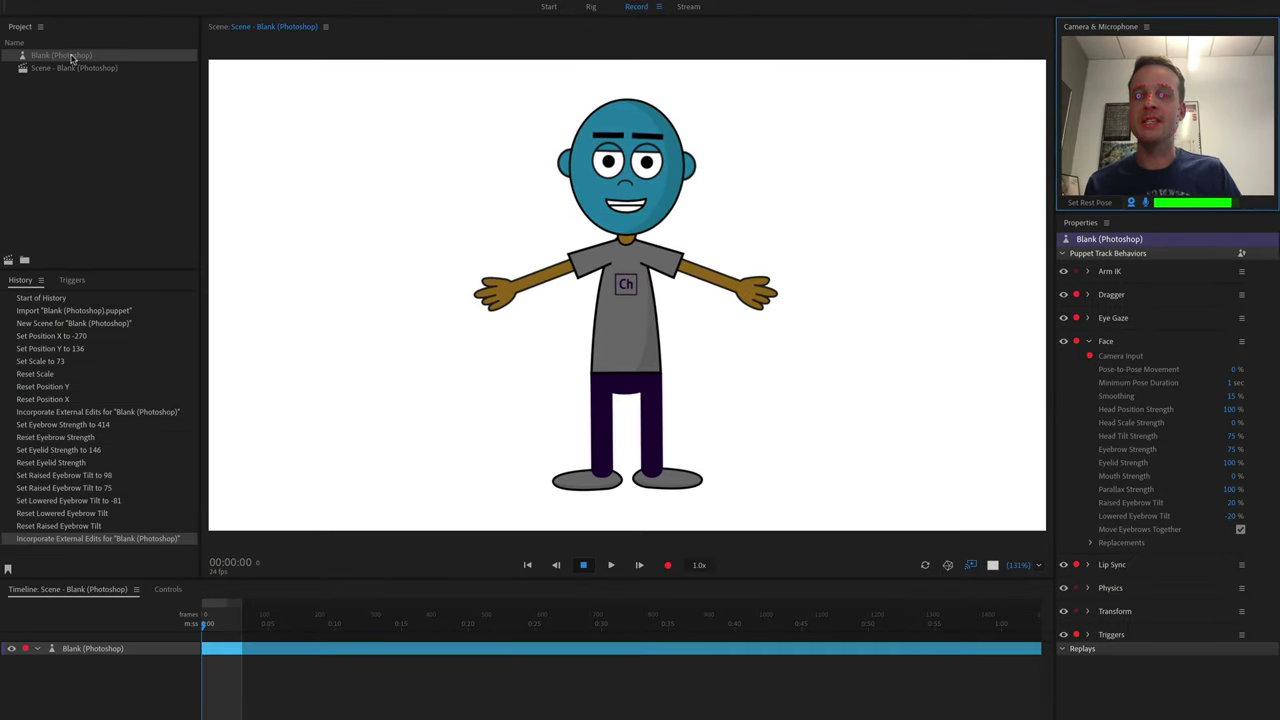
- In Character Animator, open the Blank (Photoshop) puppet for rigging and select its top-level Blank group
double_click(101, 56)
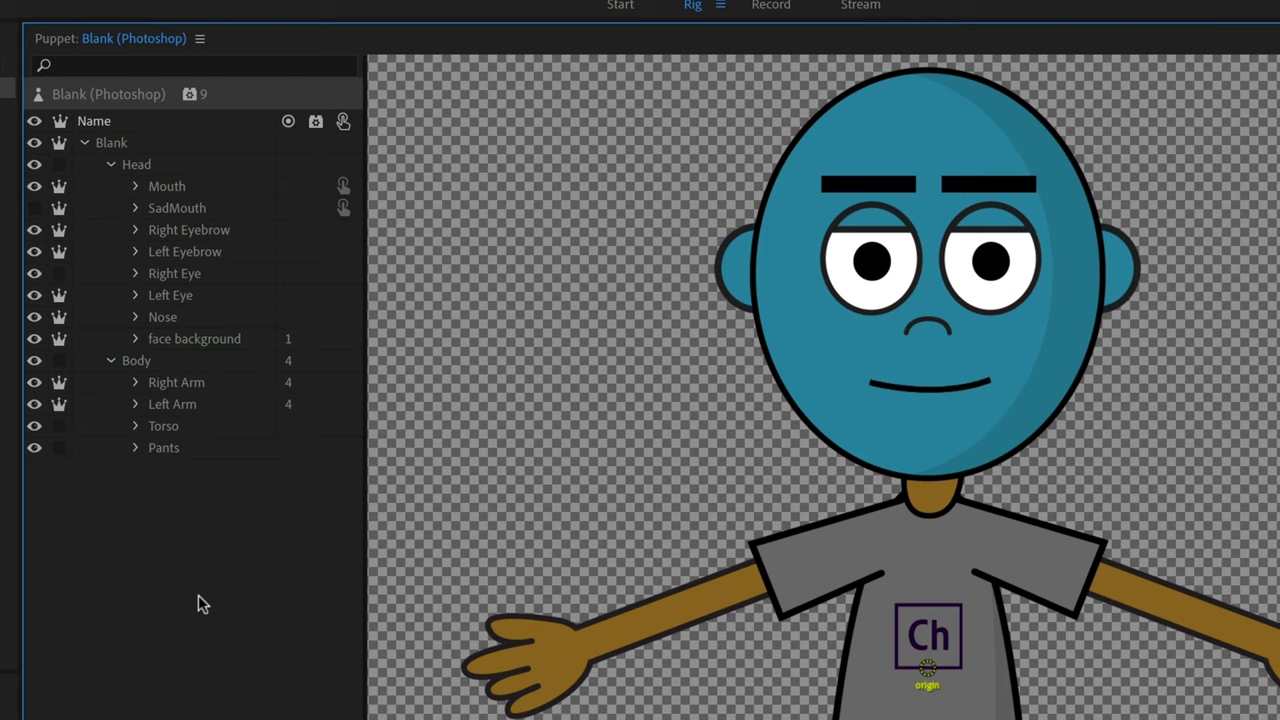
click(172, 145)
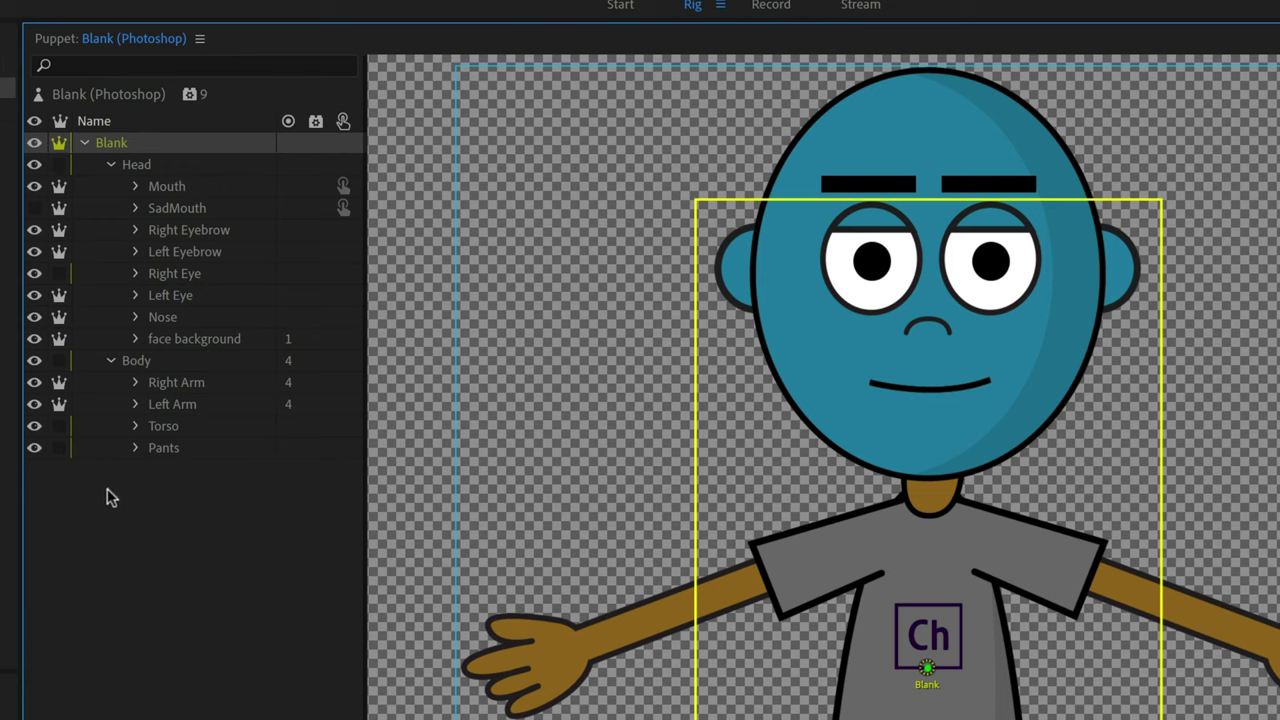
- Make Right Pupil in the Right Eye group independent and preview the puppet's eye movement live in the Record workspace
click(135, 295)
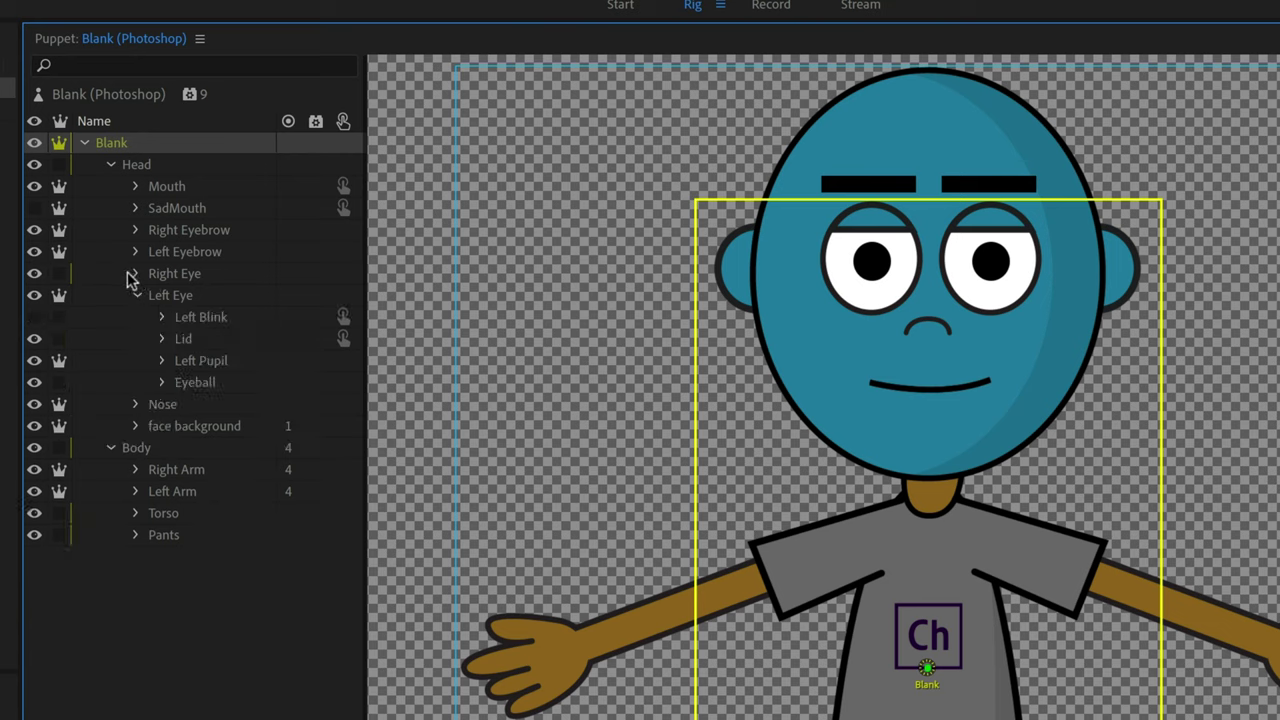
click(134, 274)
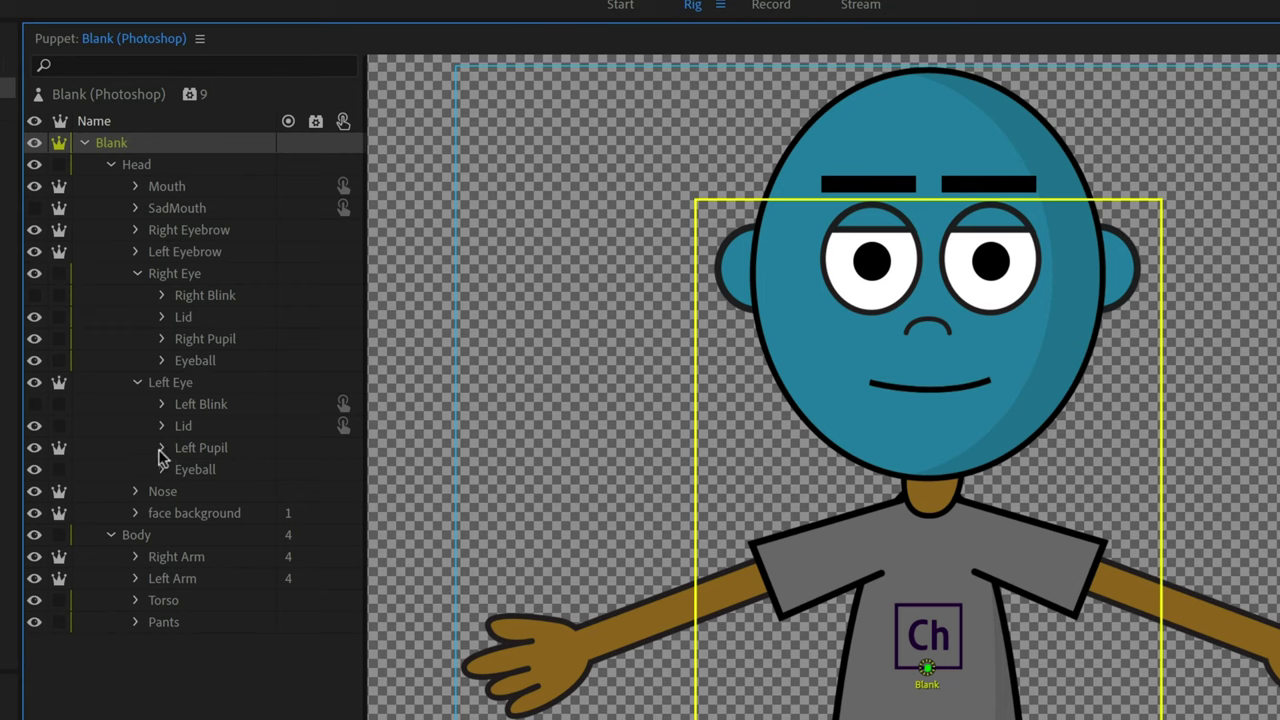
click(58, 447)
click(58, 340)
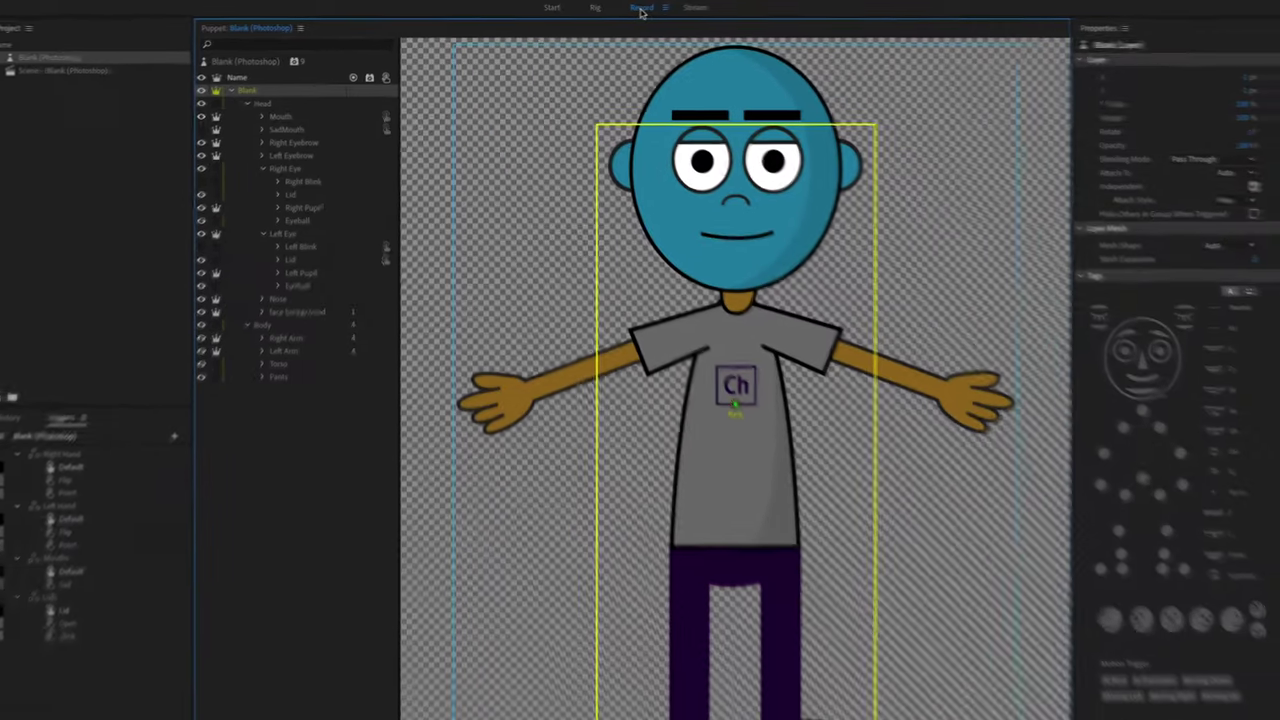
click(771, 5)
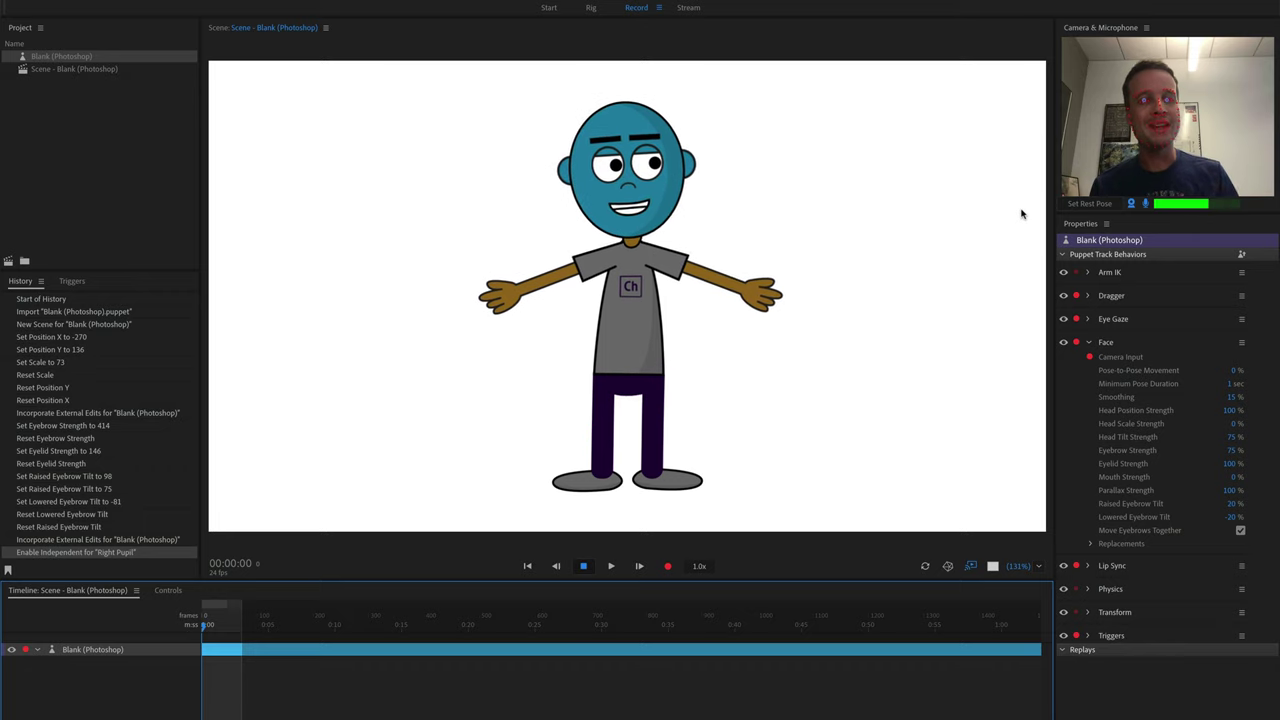
- Turn off independence for Right Eyebrow and Left Eyebrow in the rig and preview the face movement live
click(591, 8)
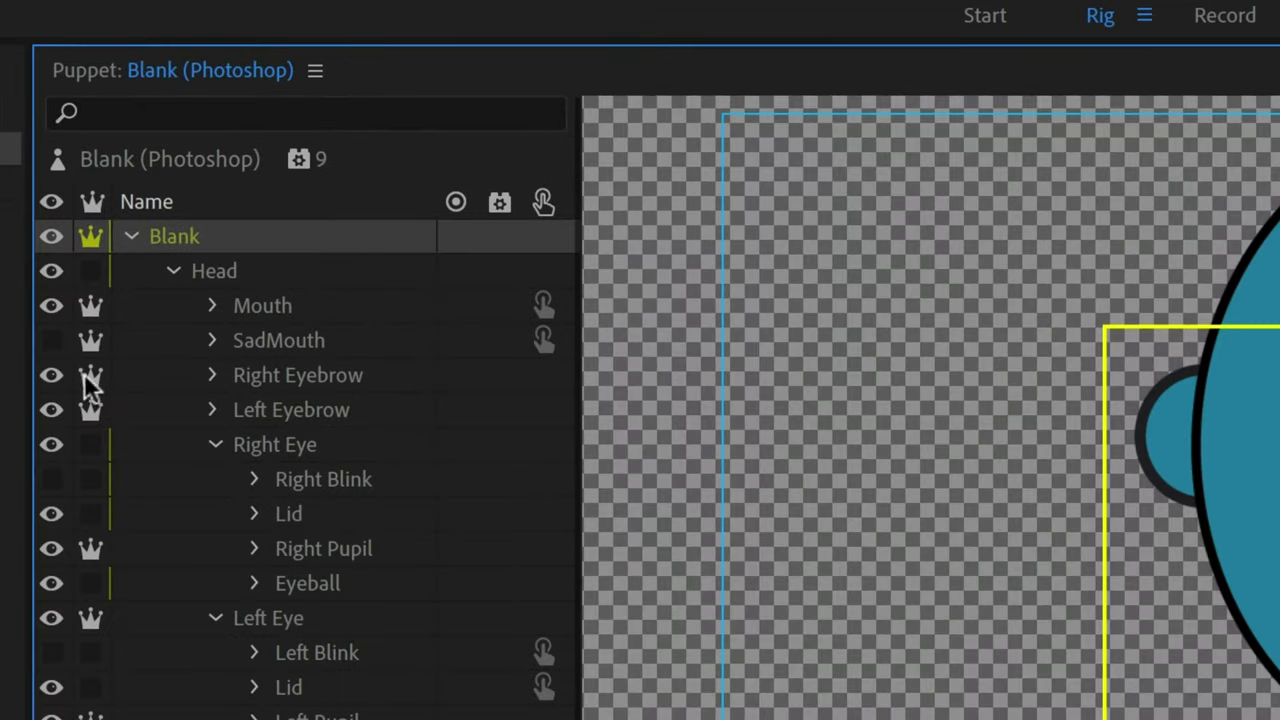
click(88, 375)
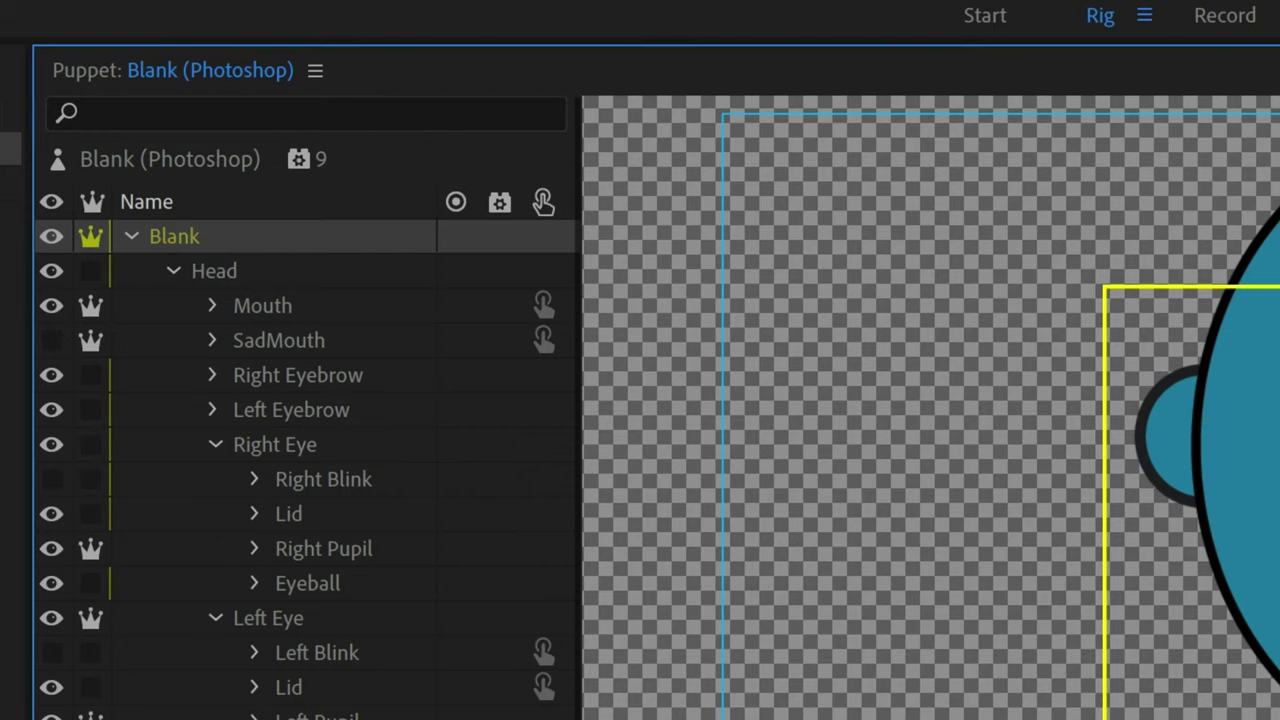
click(1243, 17)
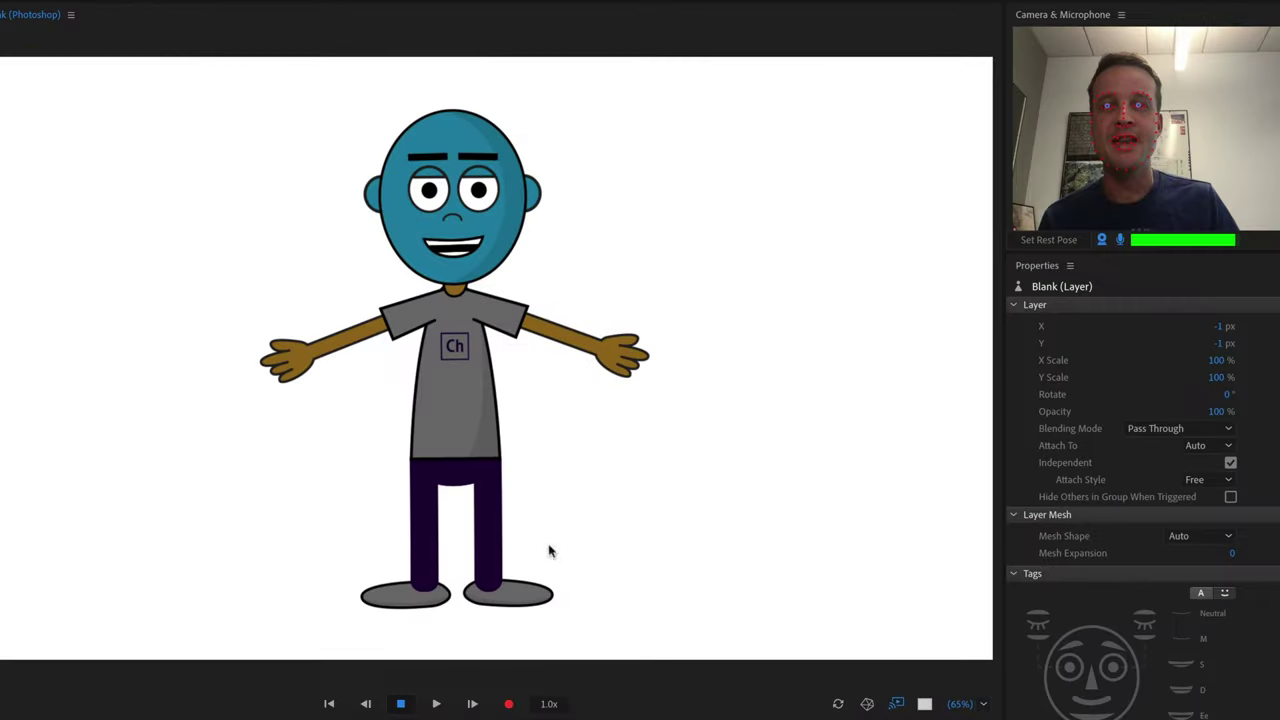
click(601, 465)
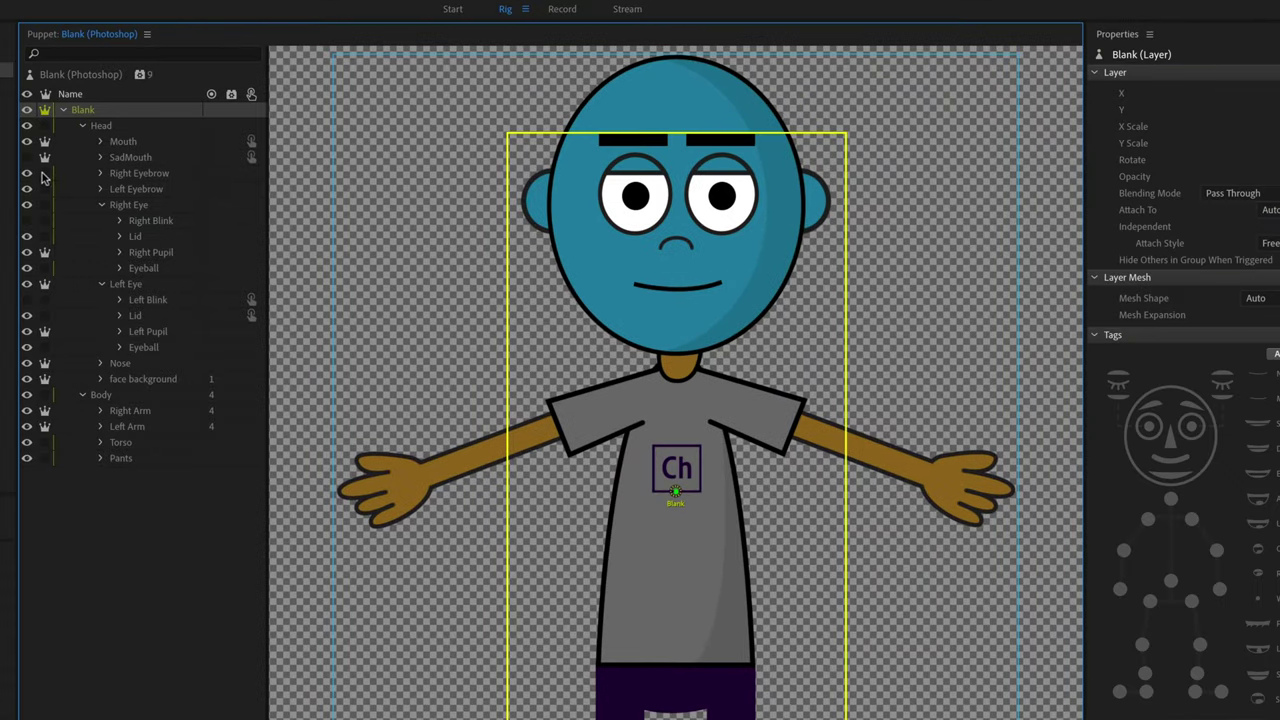
- Restore independence for both eyebrows and make the Right Eye group independent
click(44, 174)
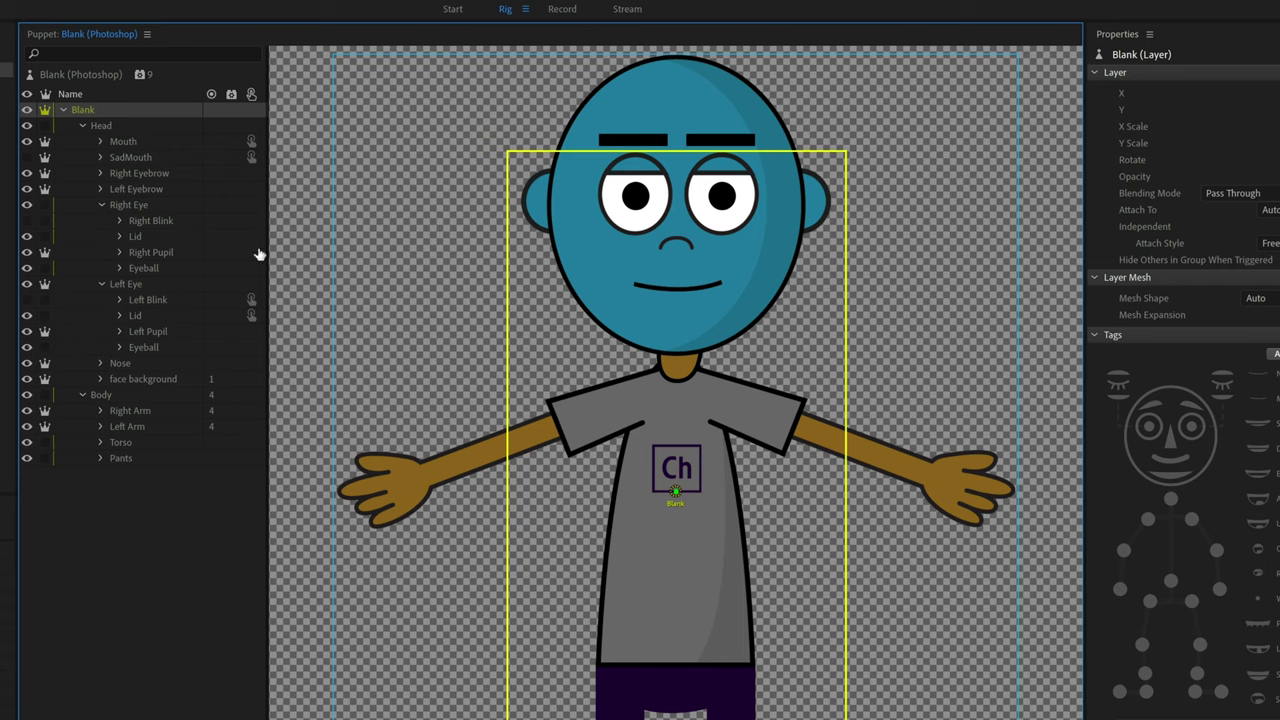
click(44, 205)
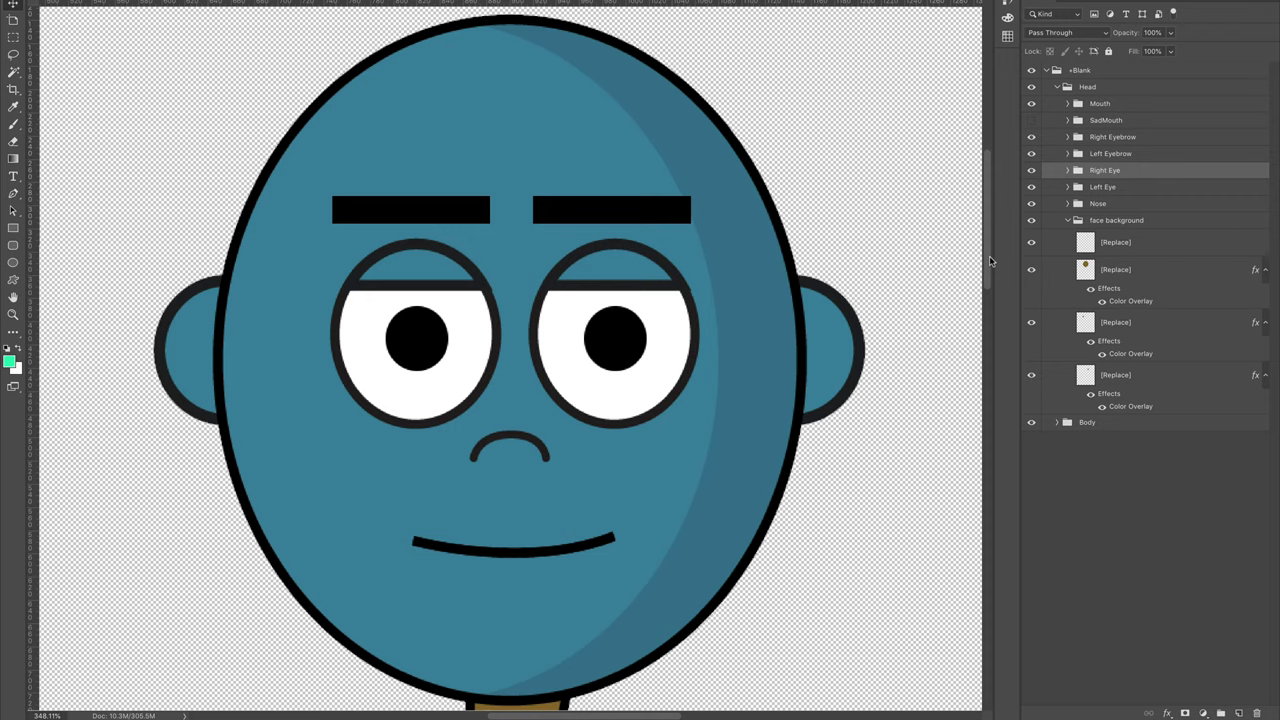
- Switch to Photoshop, add a new layer in the Nose group and delete its old [Replace] nose layer
click(1066, 204)
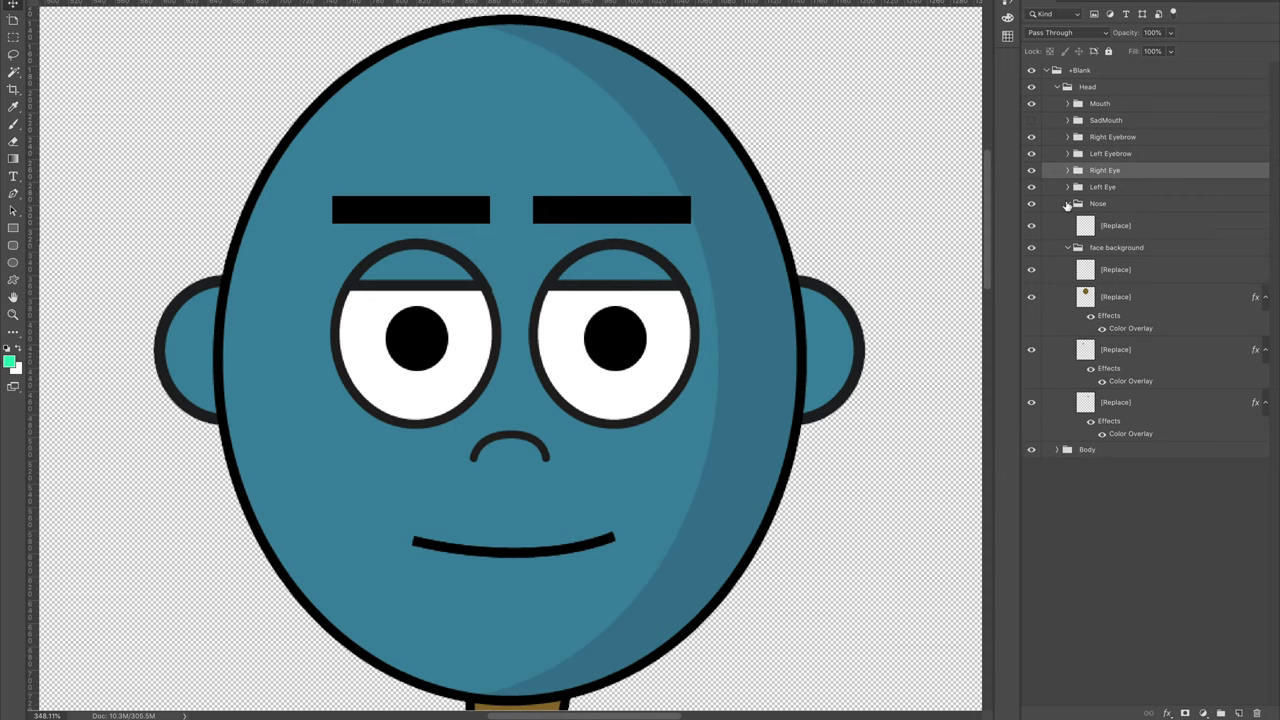
click(1133, 230)
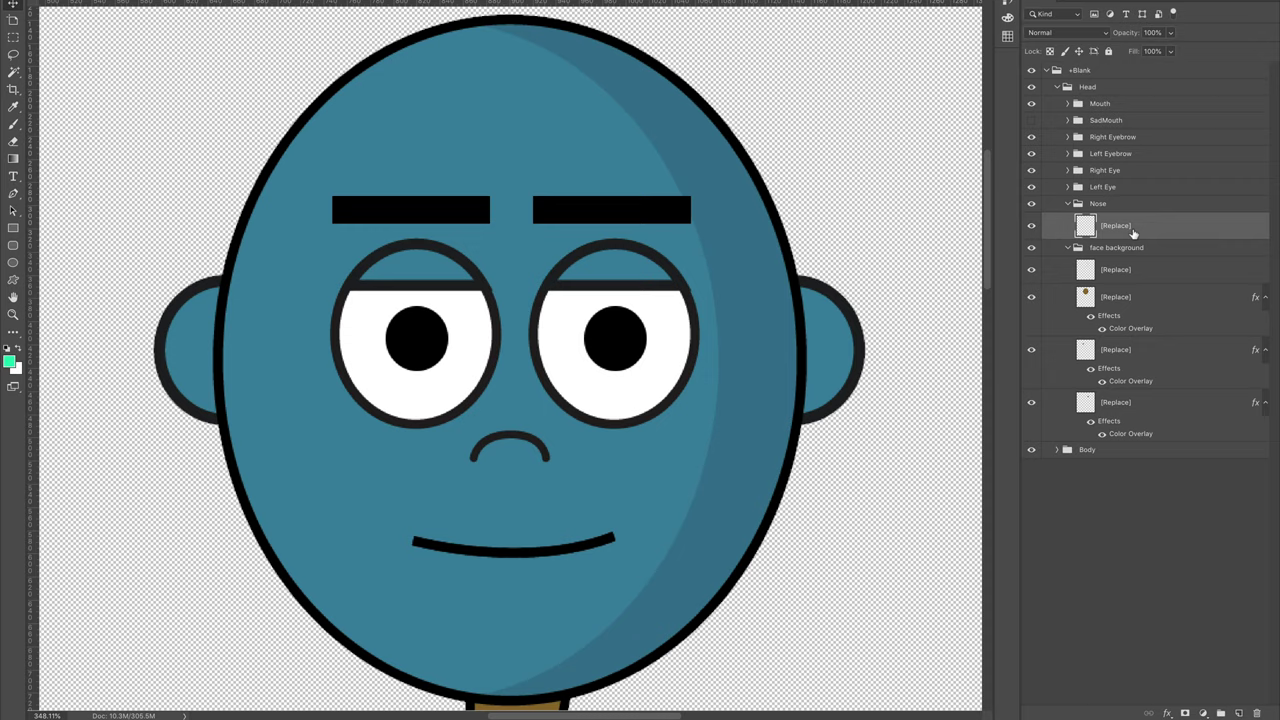
click(1239, 713)
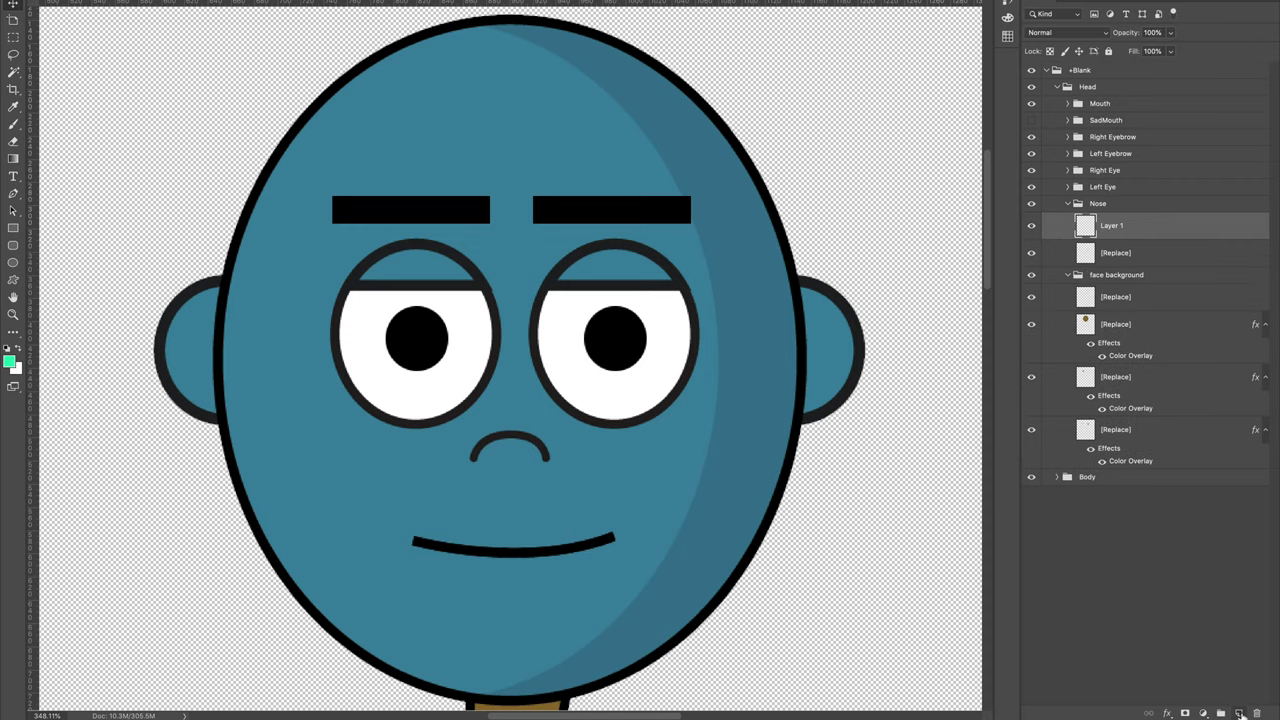
click(1140, 254)
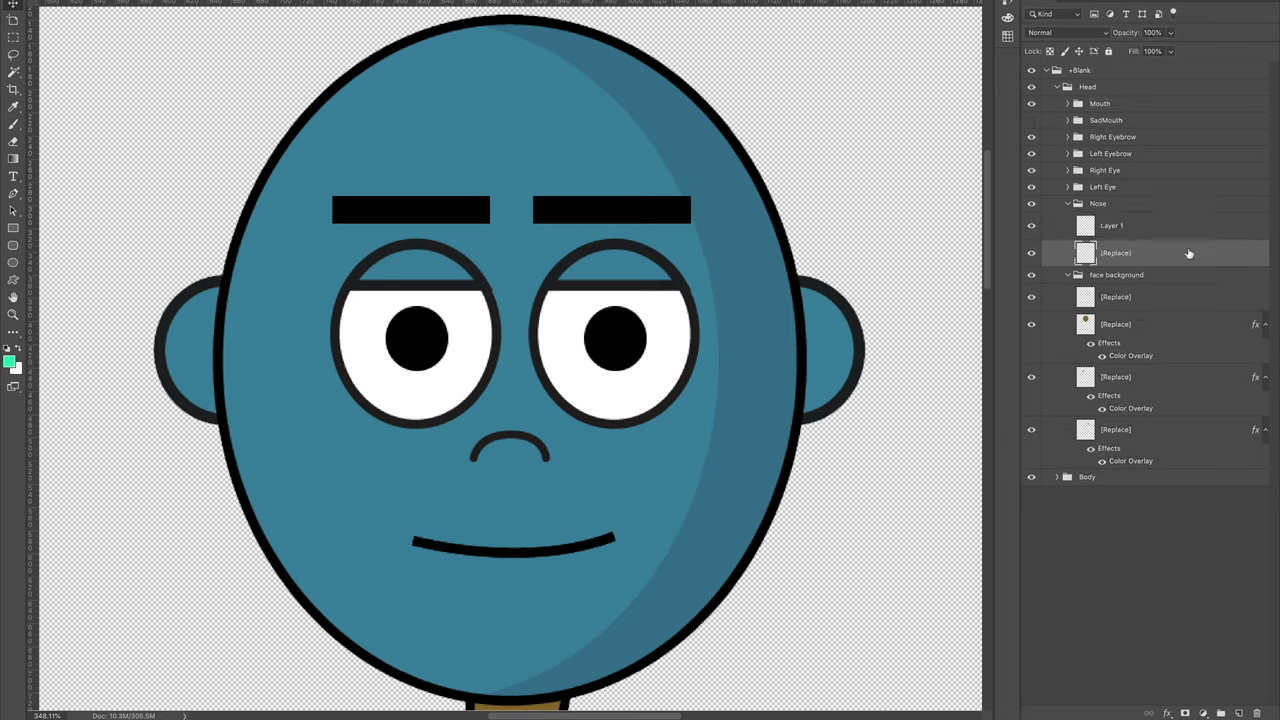
click(1136, 225)
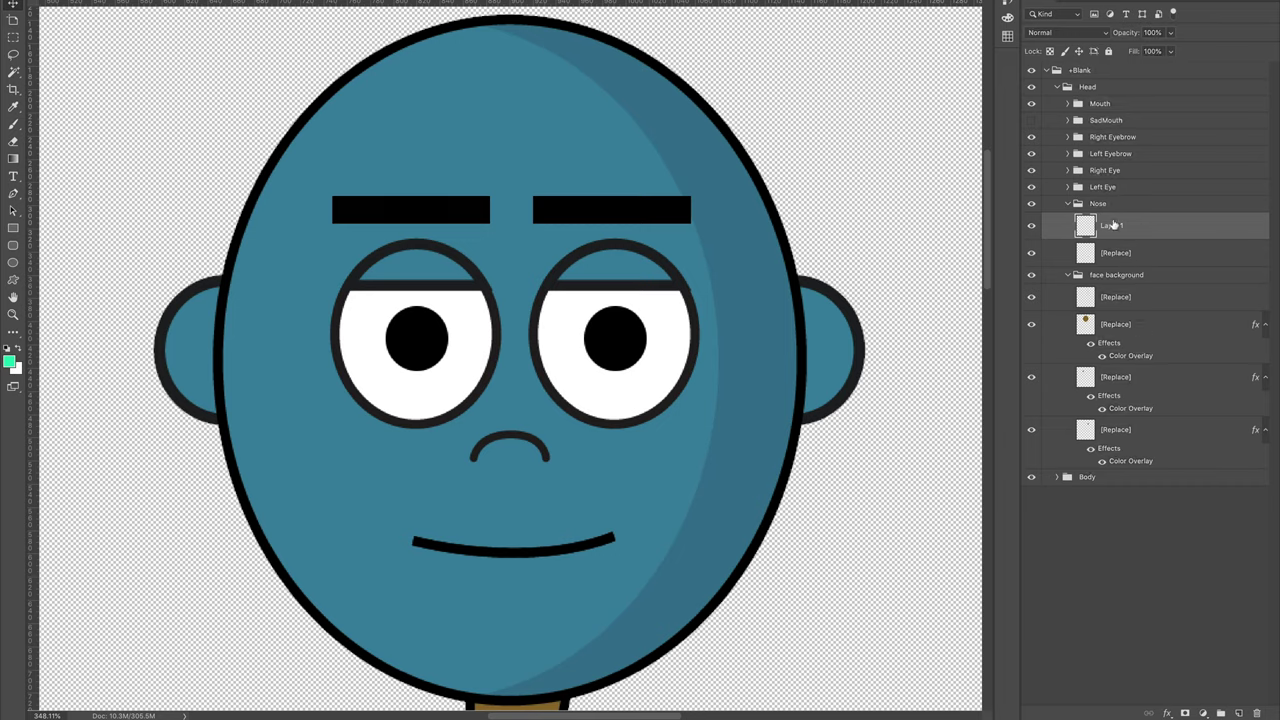
click(1141, 254)
key(Delete)
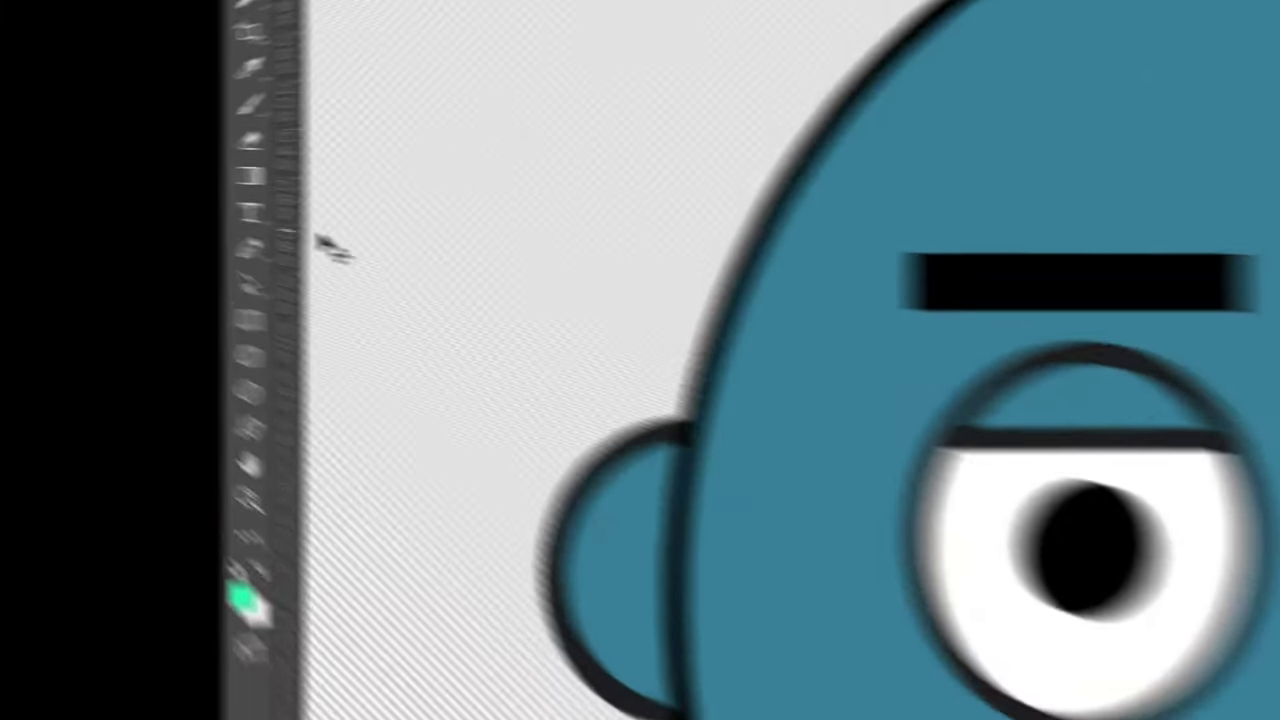
- Draw a closed trial shape with straight and curved segments across the face using the Pen tool
click(13, 193)
click(473, 302)
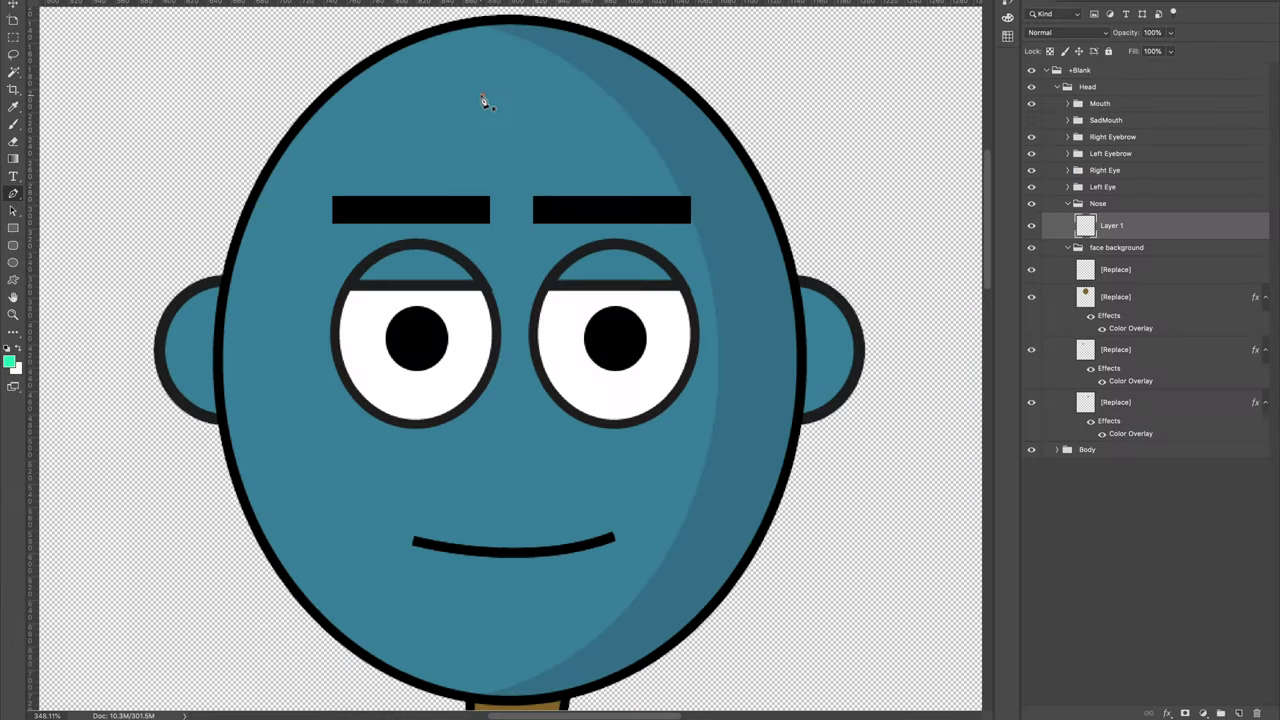
click(481, 96)
click(340, 194)
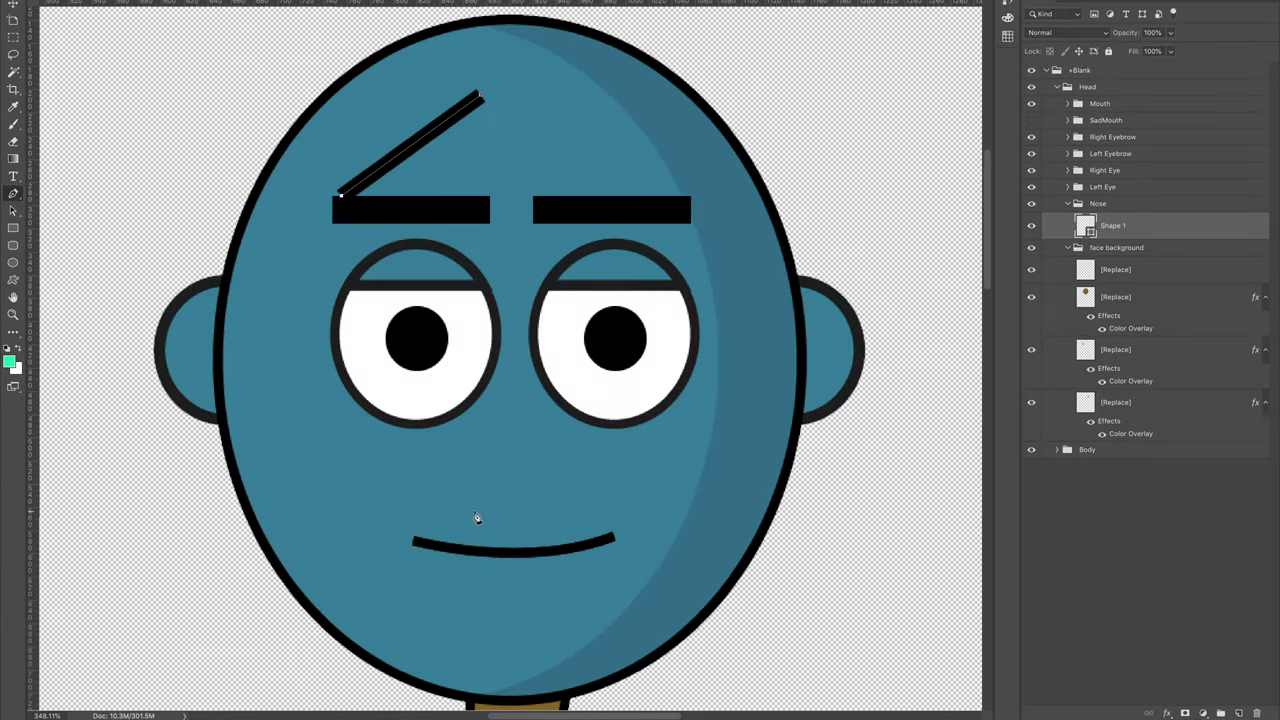
click(476, 517)
drag(602, 420, 628, 241)
click(652, 162)
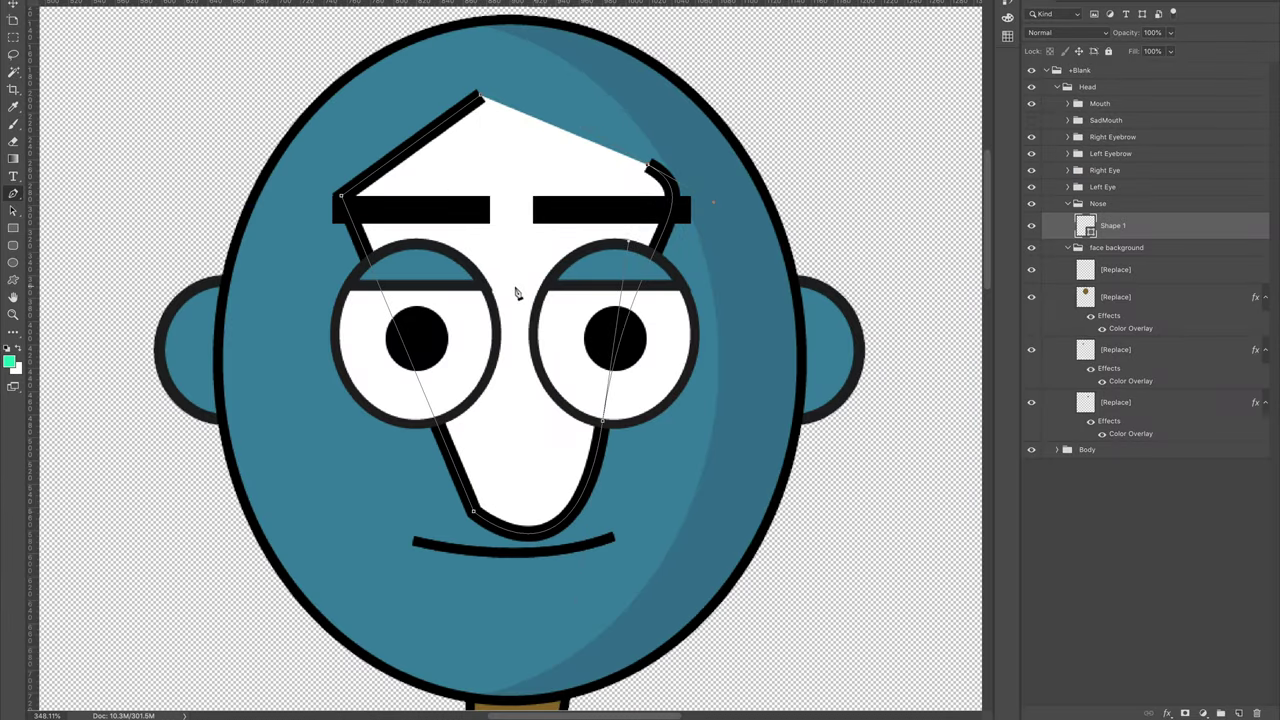
drag(537, 283, 478, 182)
click(540, 110)
click(481, 97)
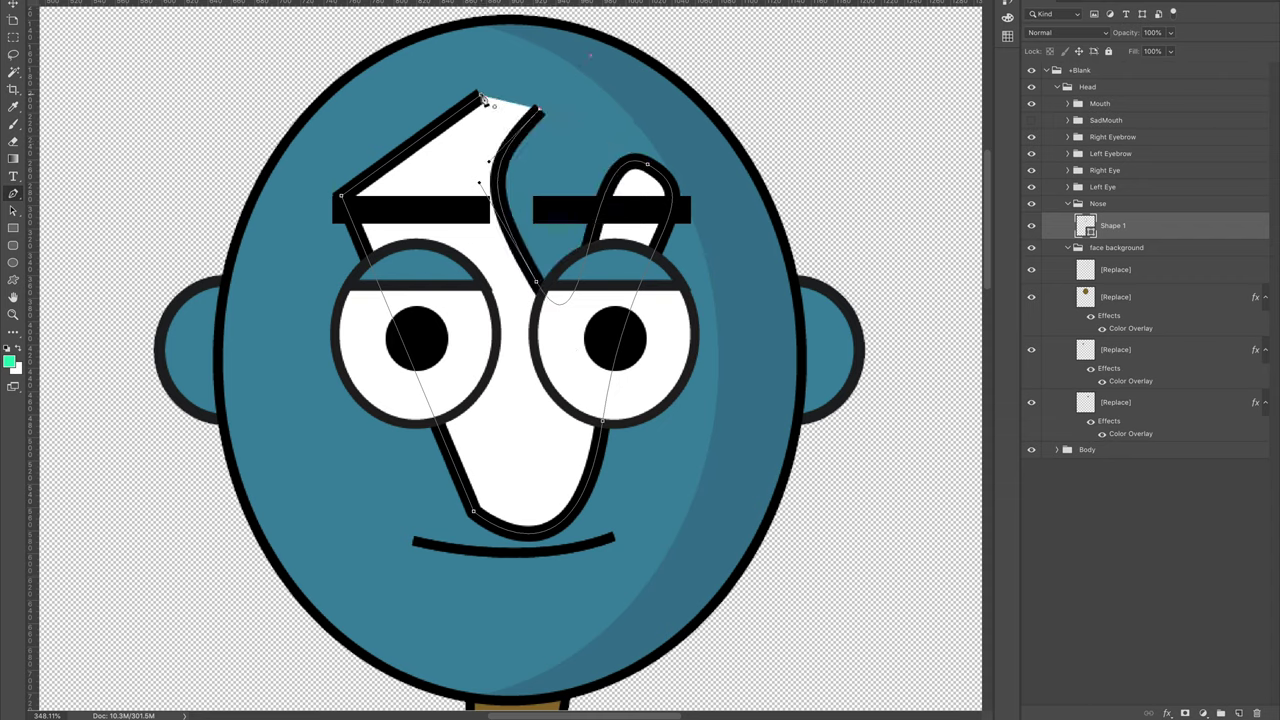
drag(481, 97, 485, 103)
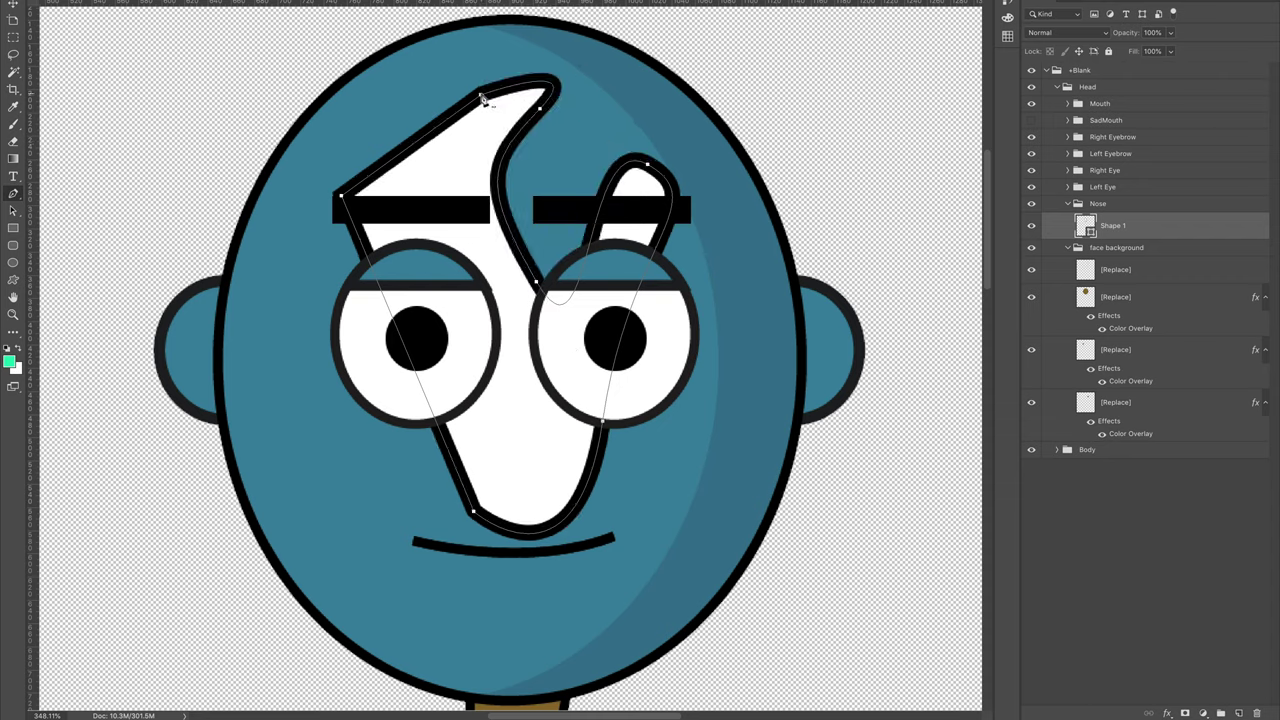
- Undo the entire trial Pen shape, returning to the empty Layer 1 in the Nose group
key(ctrl+z)
key(ctrl+z)
key(ctrl+z)
key(ctrl+z)
key(ctrl+z)
key(ctrl+z)
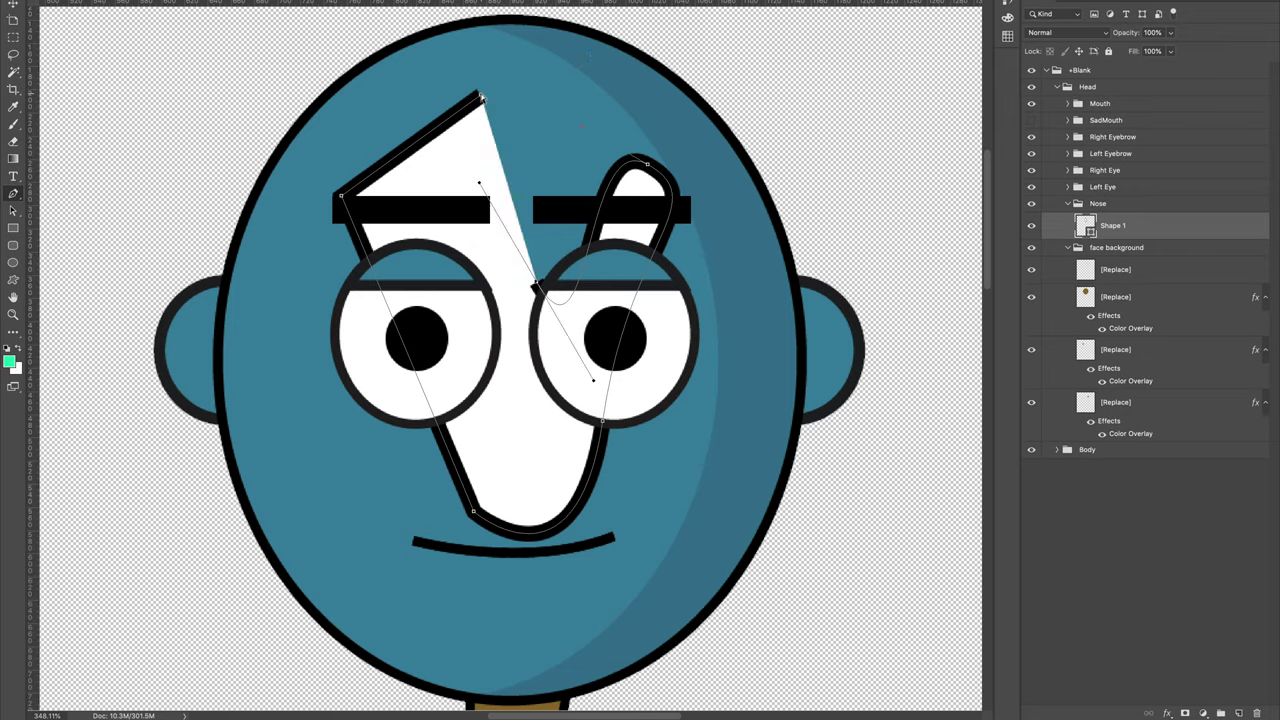
key(ctrl+z)
key(ctrl+z)
key(ctrl+z)
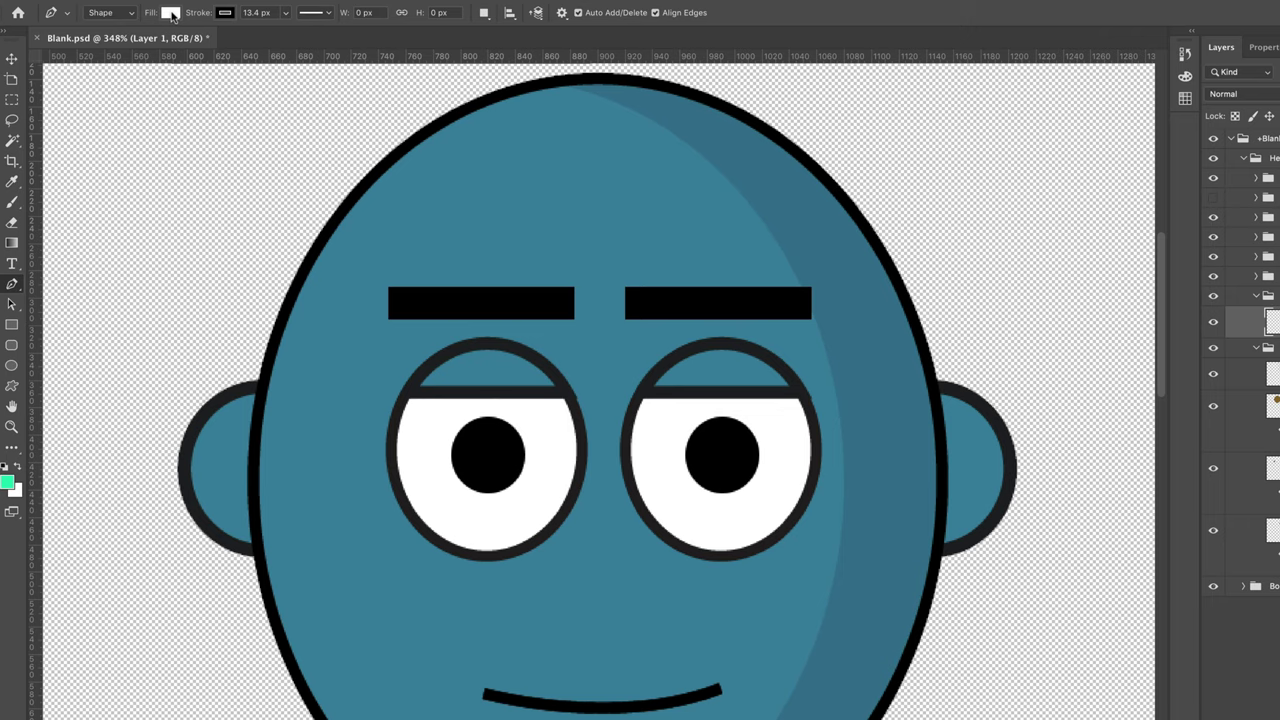
- Sample the face's blue as the Pen fill colour and darken it to H 198, S 66, B 53
click(172, 14)
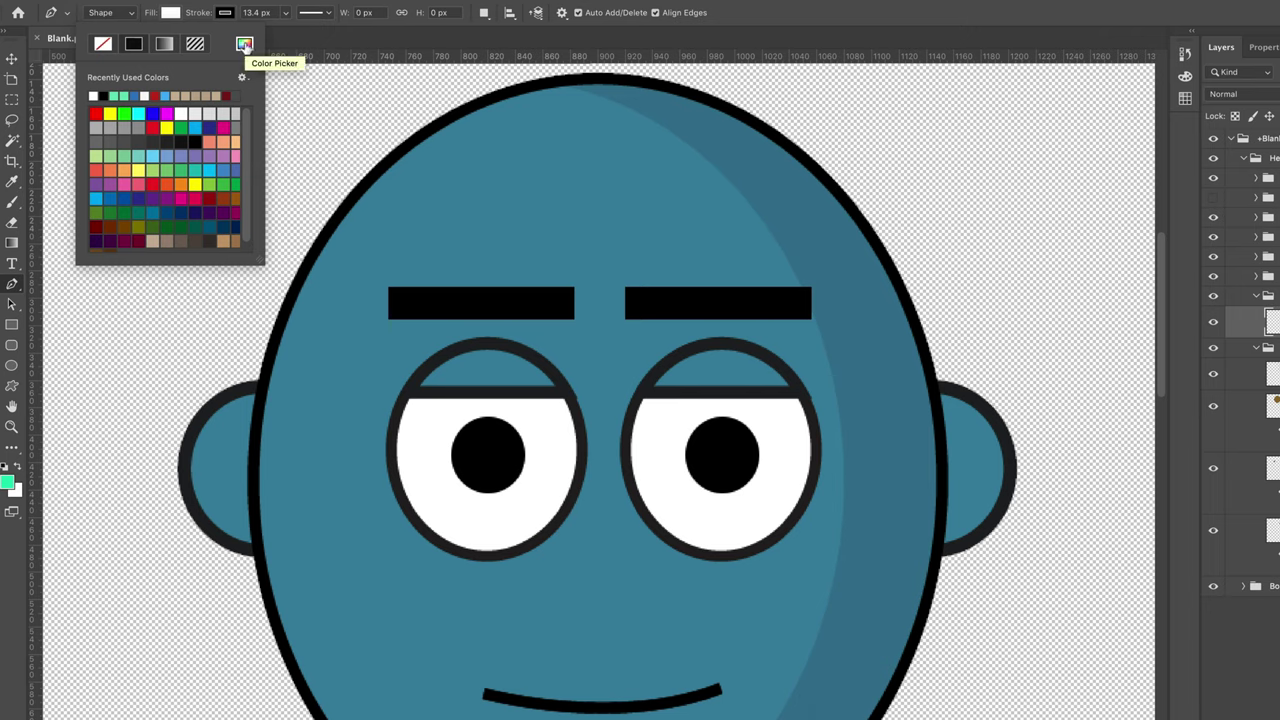
click(244, 45)
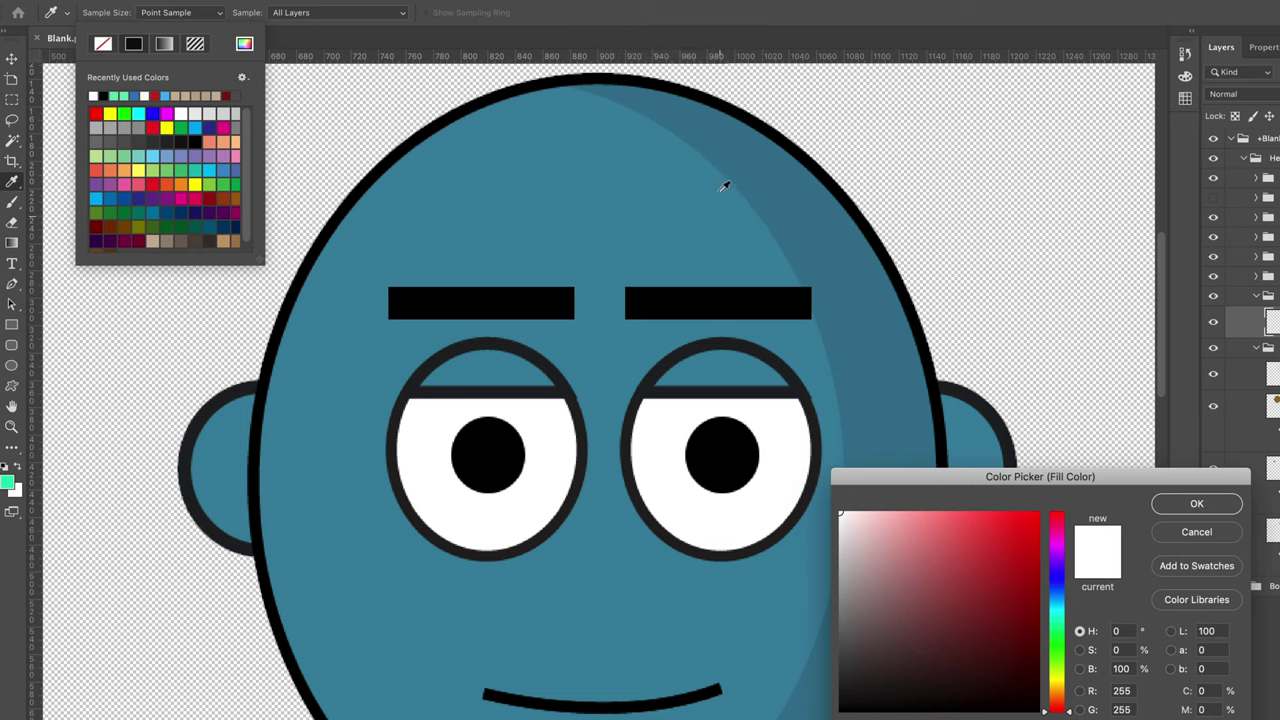
click(409, 218)
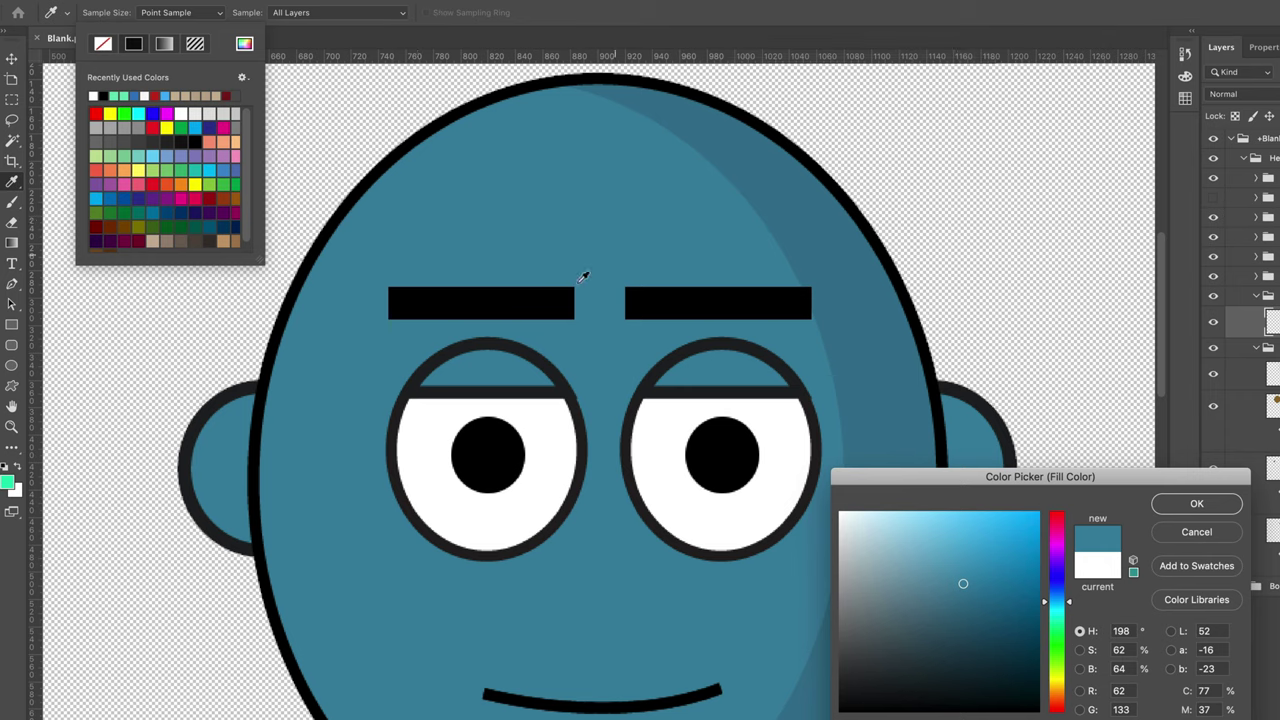
click(542, 299)
click(560, 432)
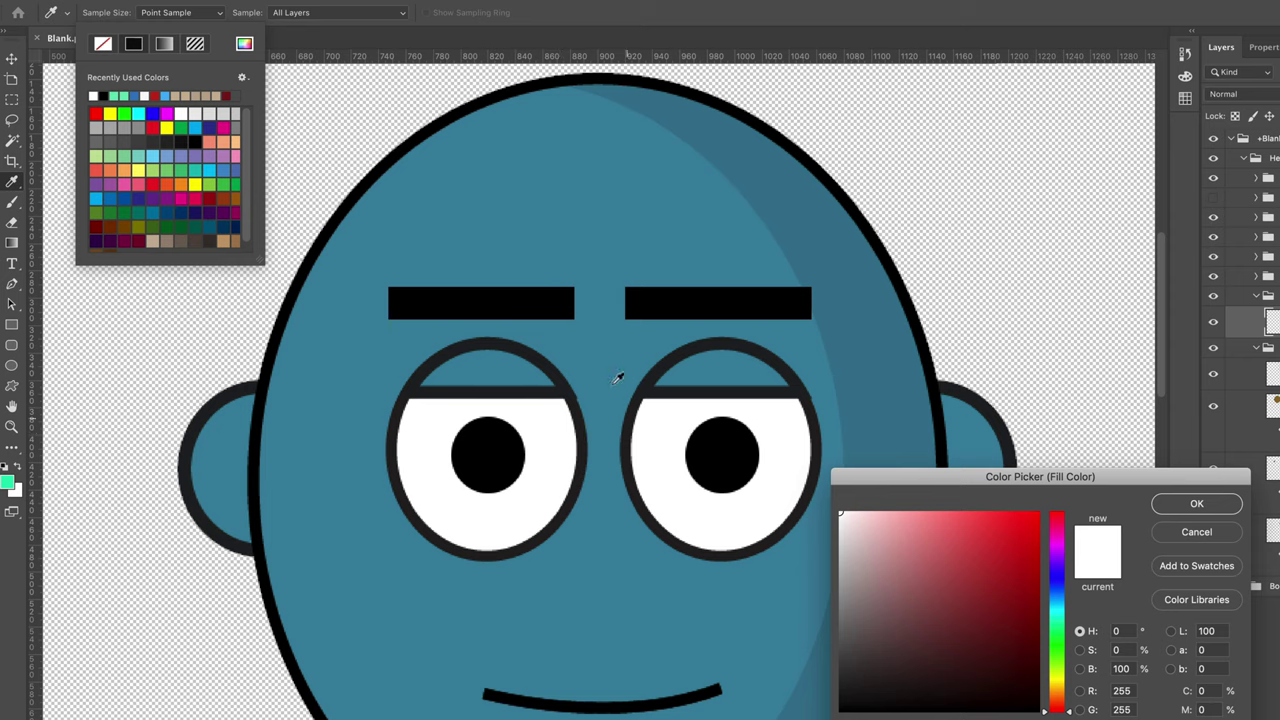
click(578, 188)
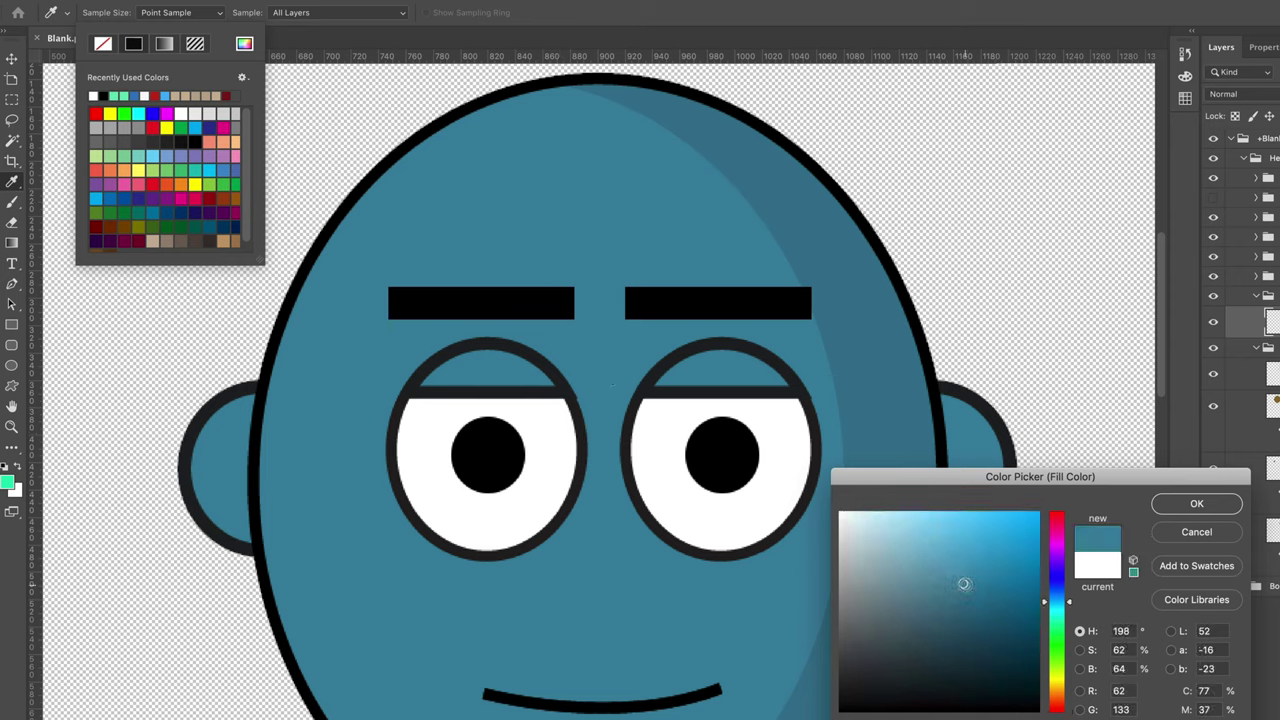
drag(963, 584, 971, 604)
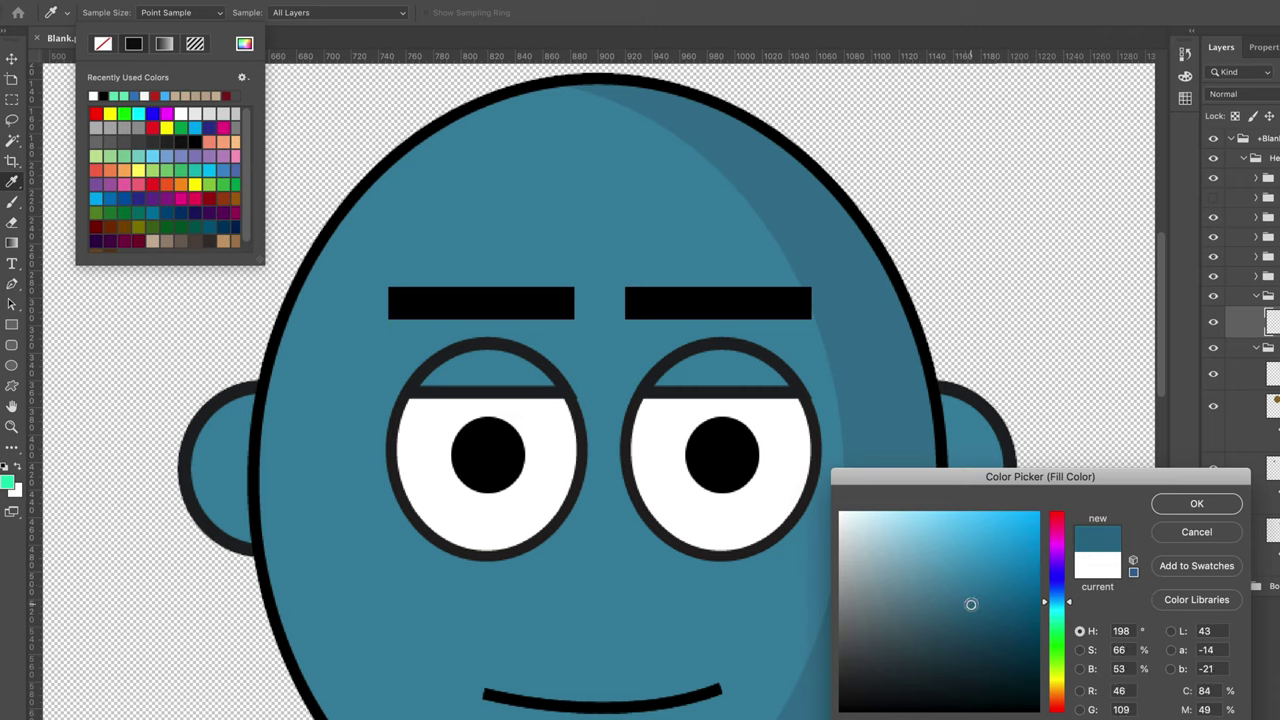
click(1194, 506)
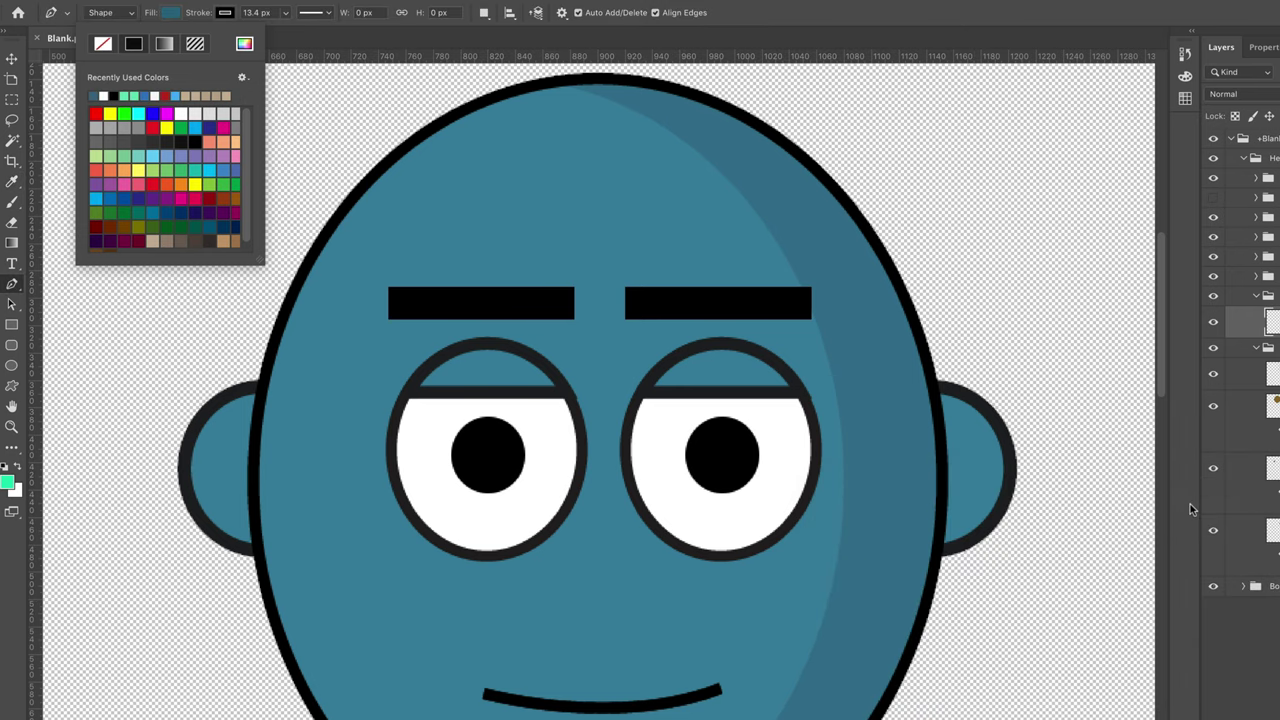
click(171, 12)
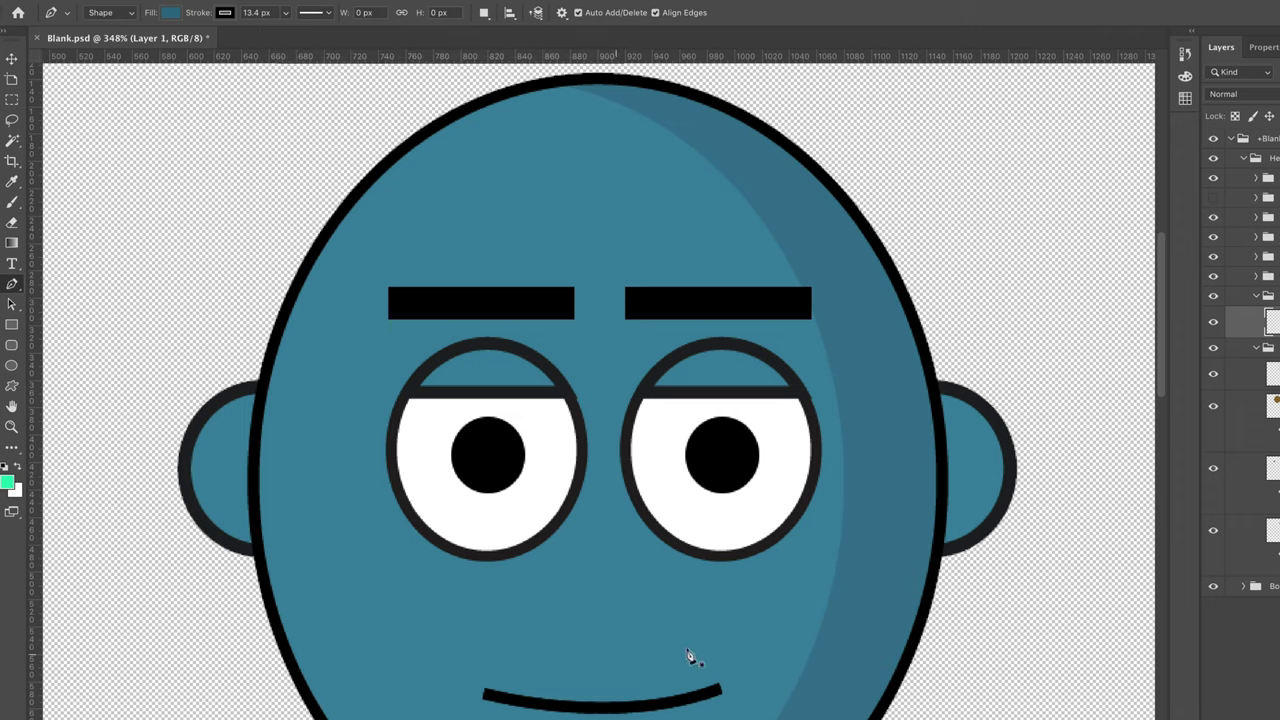
- Set the Pen tool's shape stroke width to 7 px
click(237, 12)
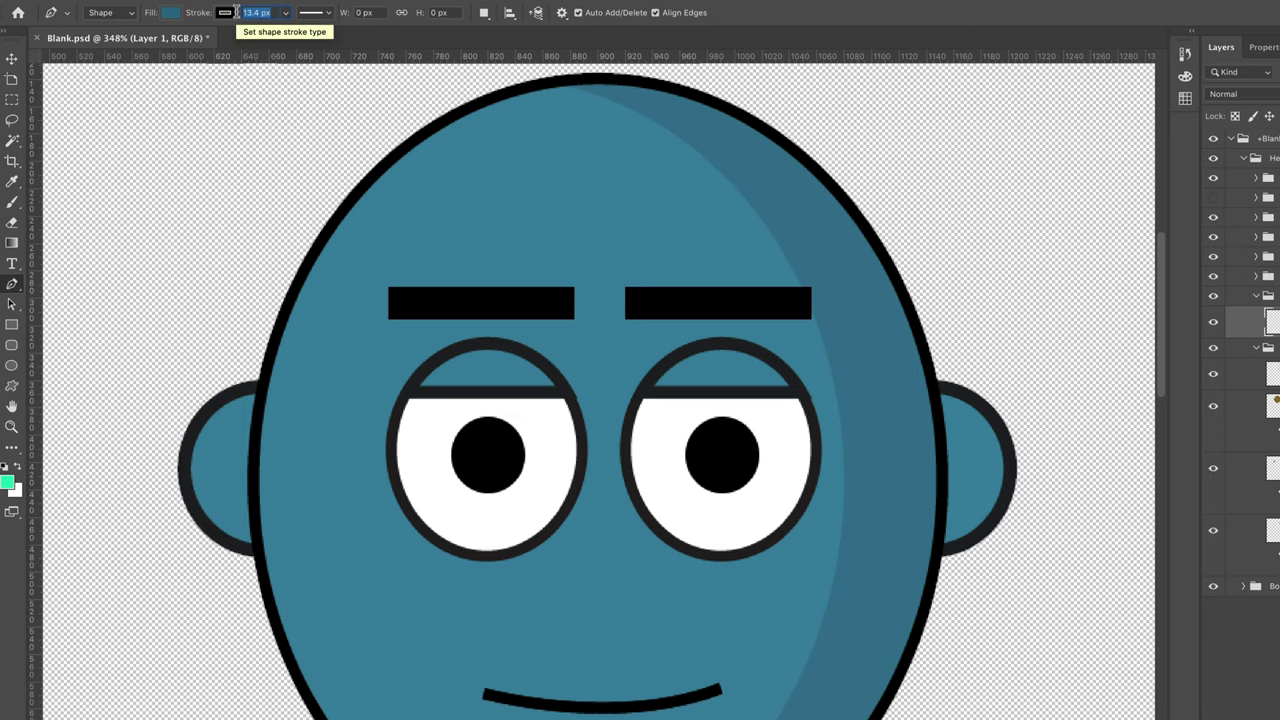
text(7)
key(Return)
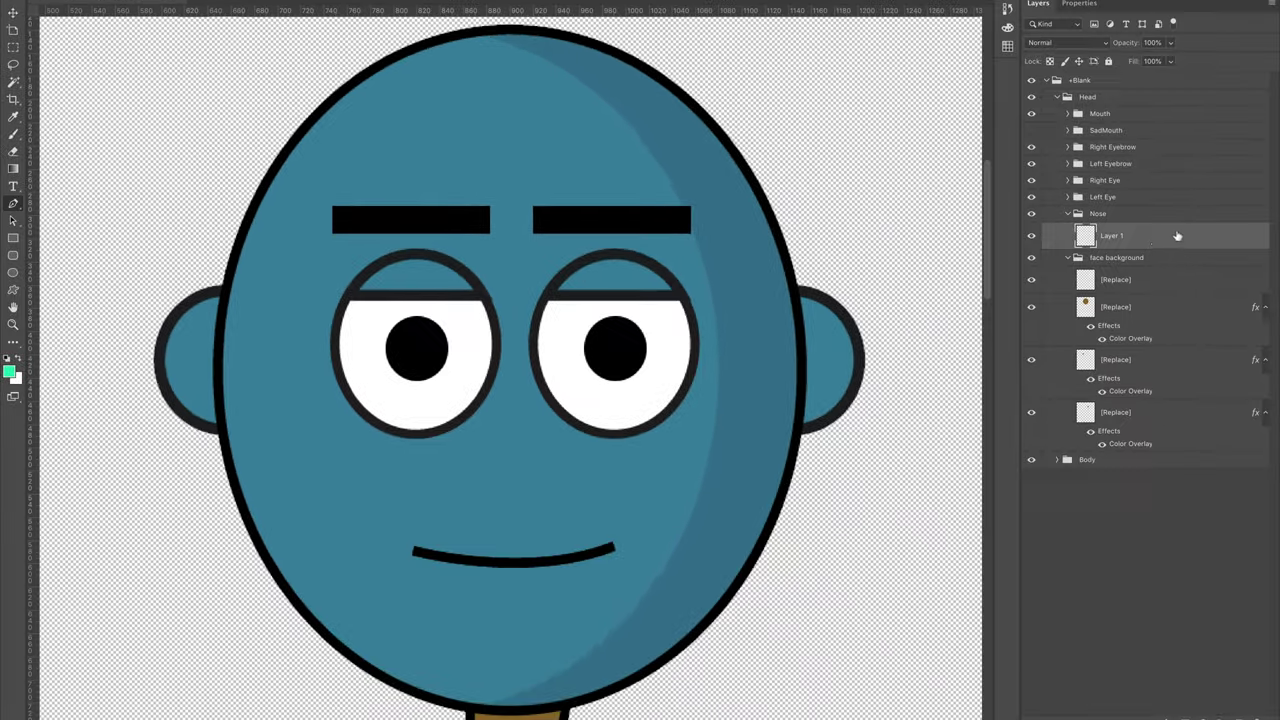
- Draw a closed triangular nose with the Pen tool between the eyes and the mouth, and shift it slightly towards the face's centre
click(513, 390)
click(455, 512)
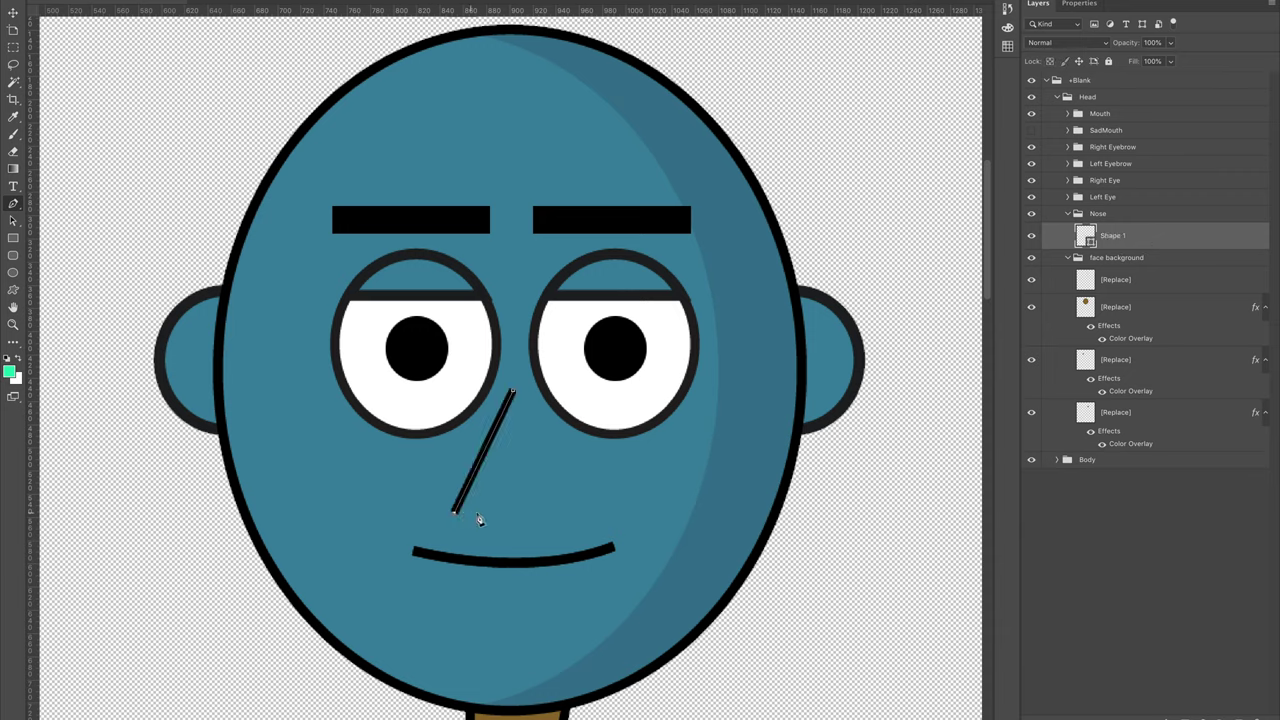
click(521, 512)
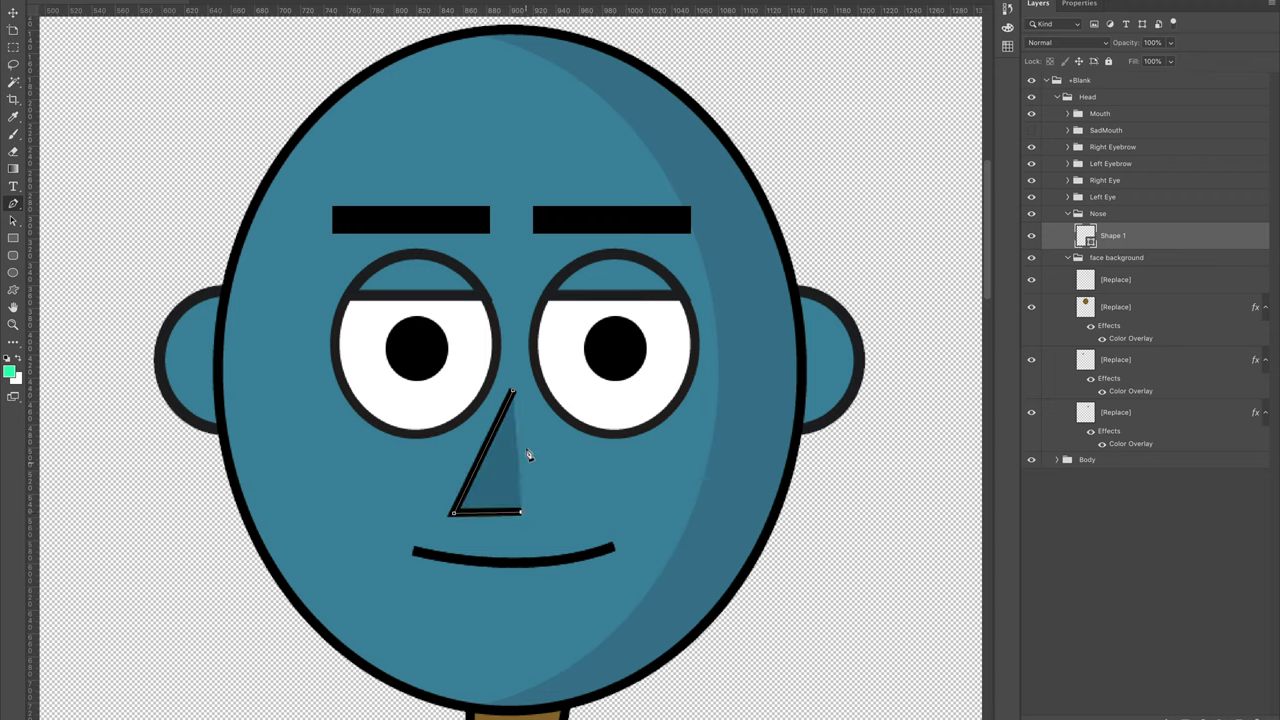
click(513, 391)
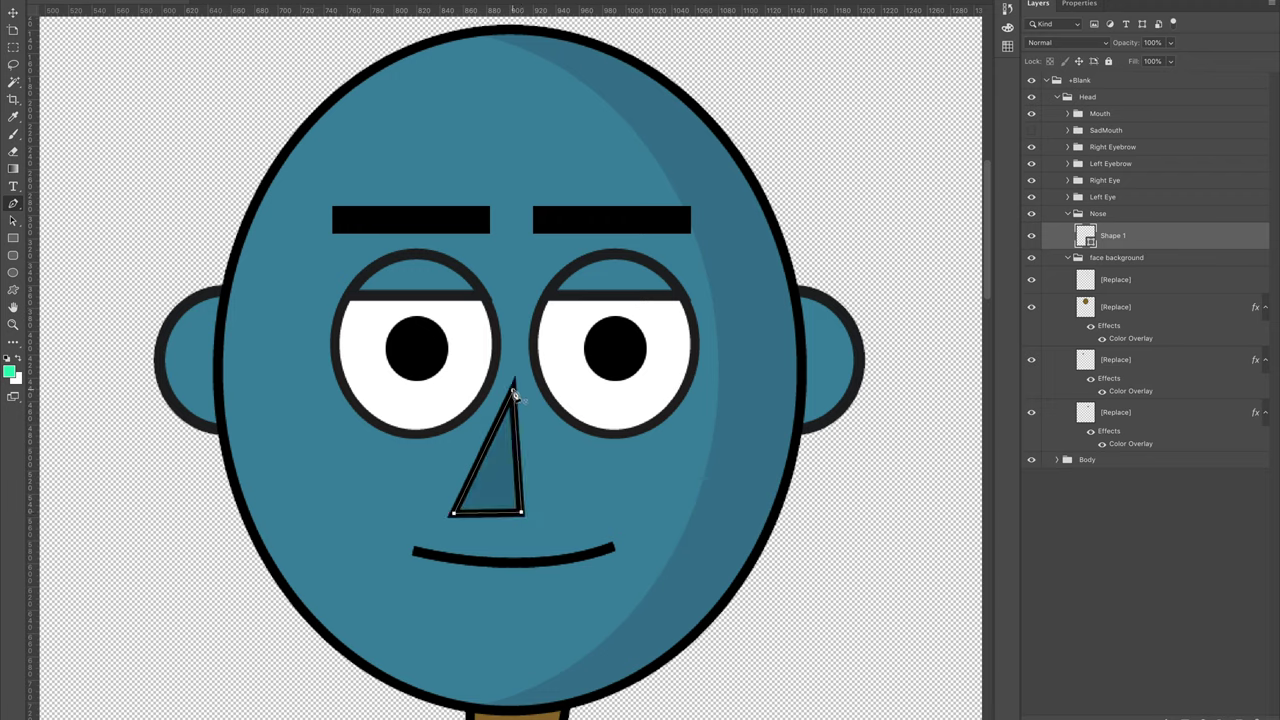
click(14, 16)
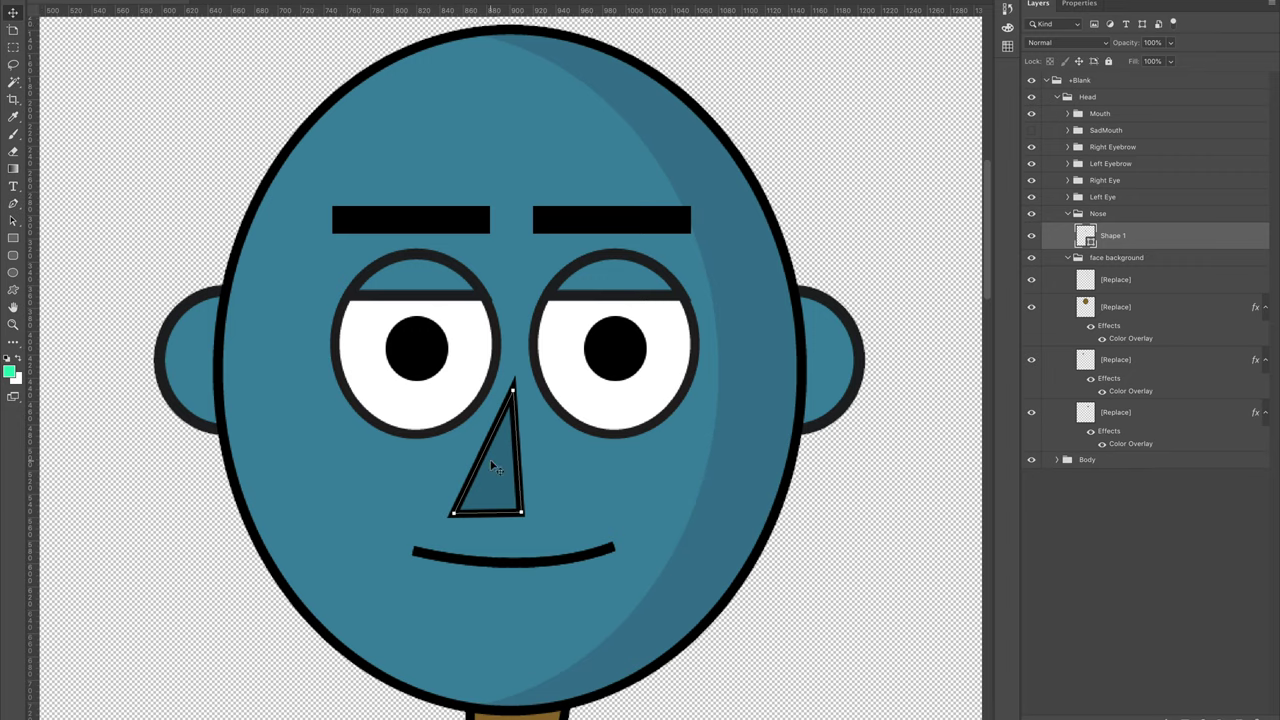
mouse_move(488, 468)
mouse_down()
mouse_move(530, 441)
mouse_move(505, 430)
mouse_move(497, 461)
mouse_up()
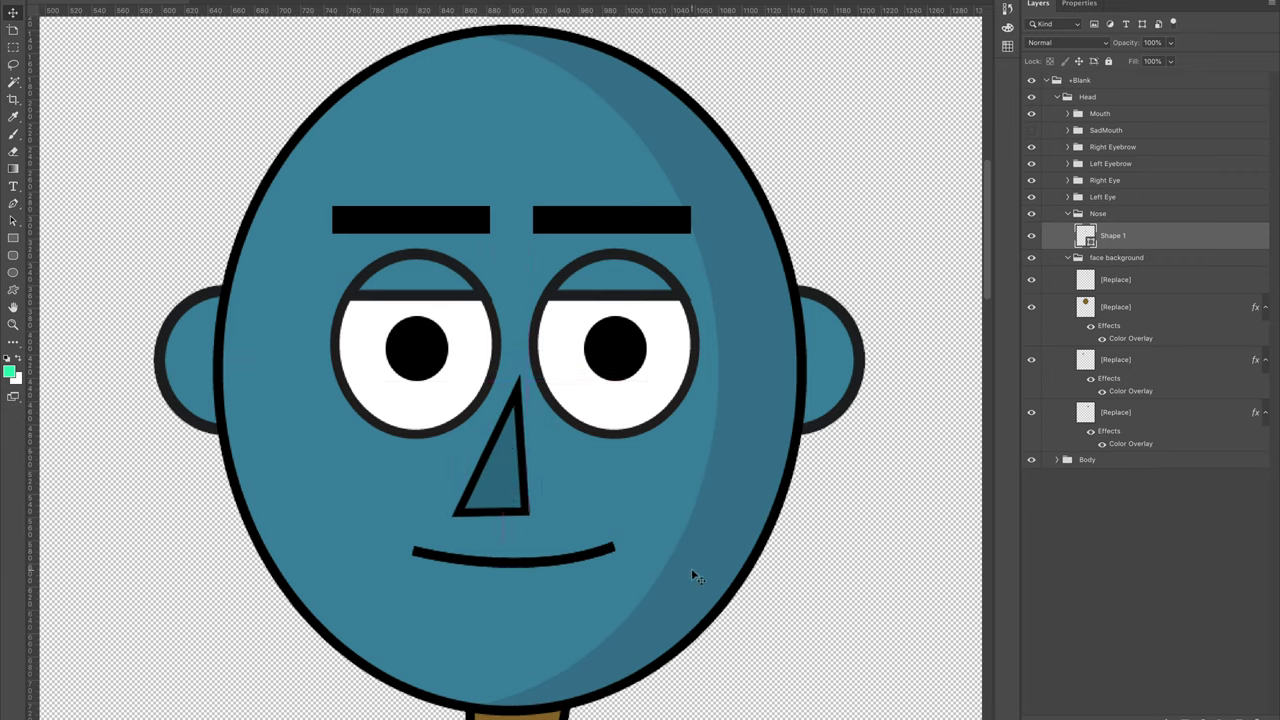
key(ctrl)
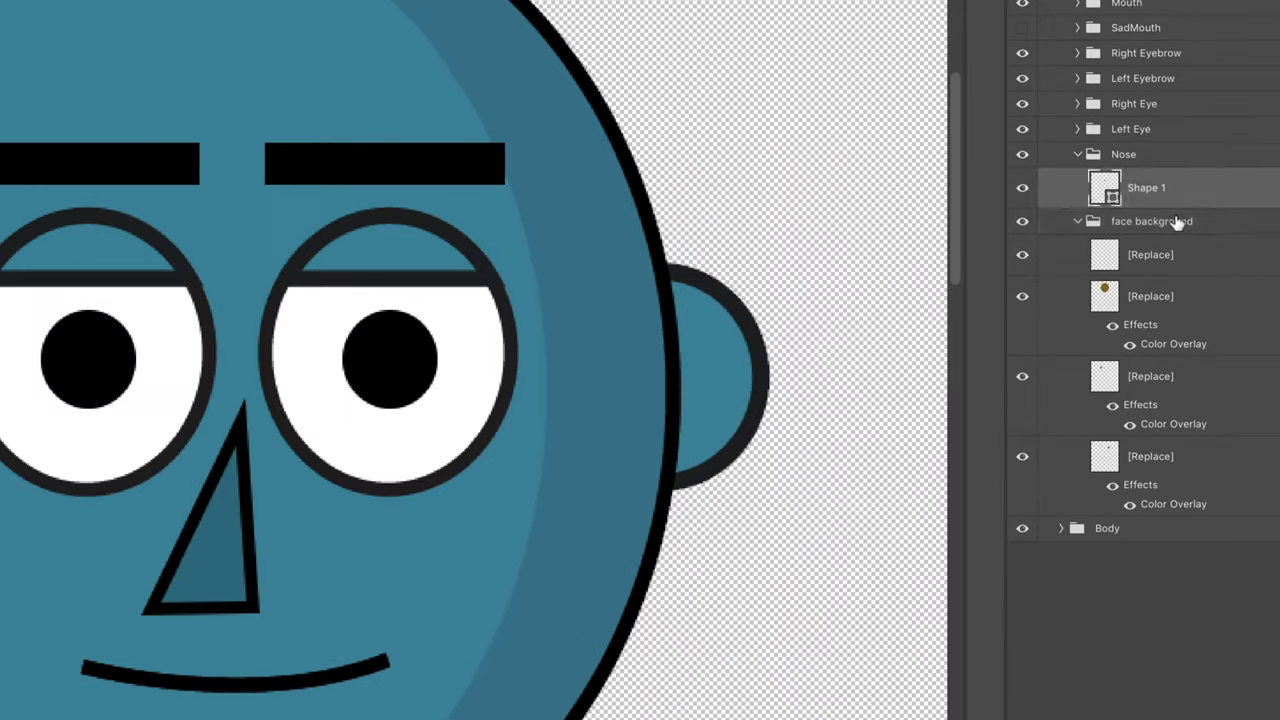
- Examine which face part each [Replace] layer in the face background group holds by hiding and showing them one after another
click(1141, 257)
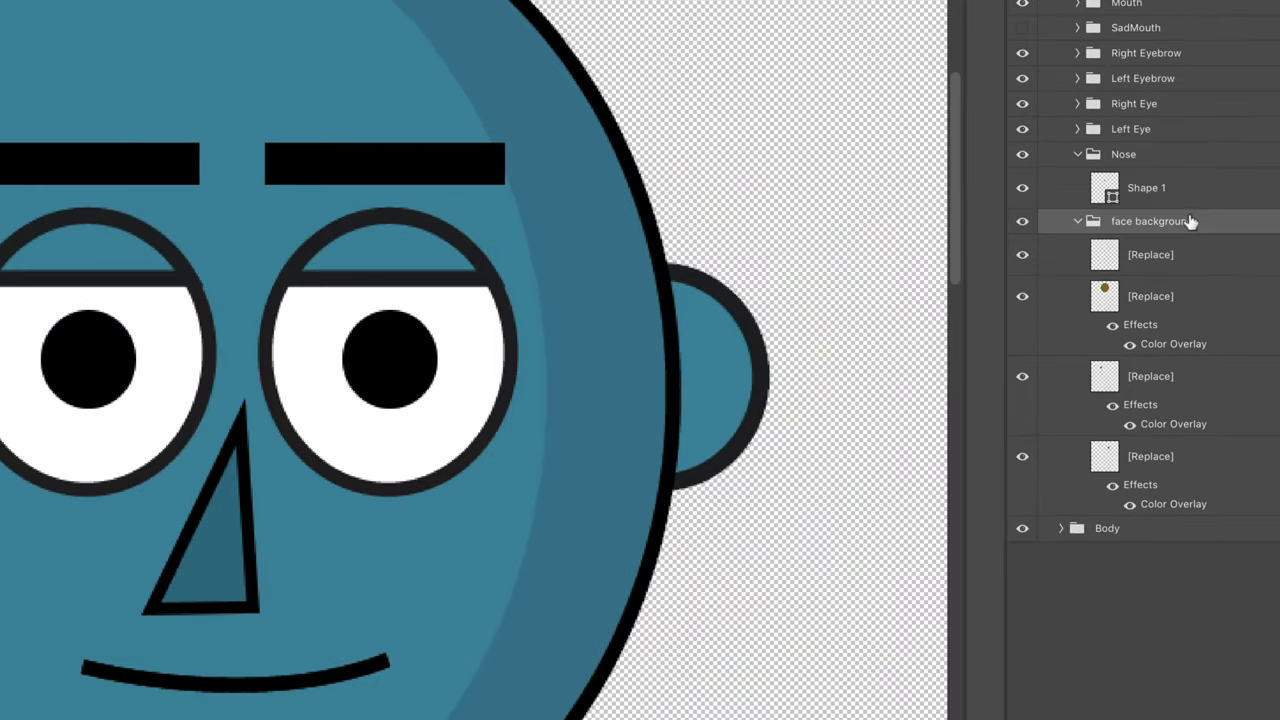
click(1023, 258)
click(1023, 258)
click(1022, 296)
click(1022, 296)
click(1023, 376)
click(1023, 376)
click(1022, 456)
click(1022, 456)
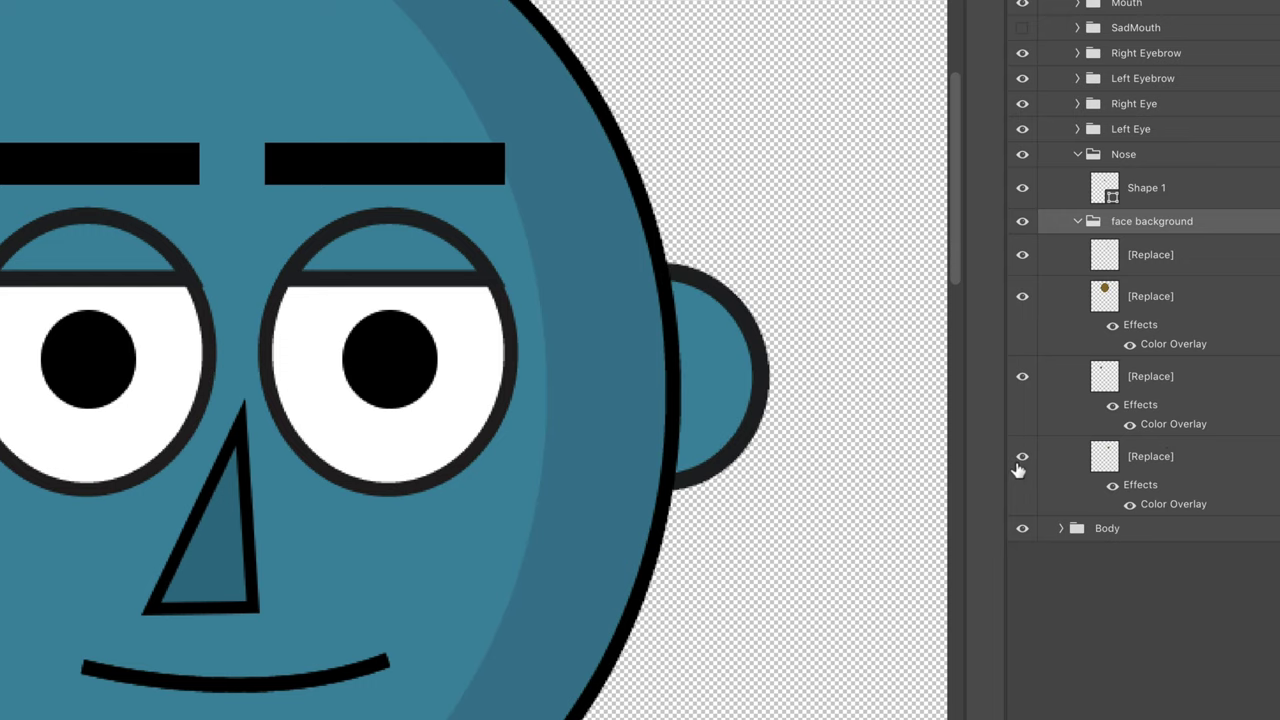
- Delete all four [Replace] layers from the face background group and add an empty layer in their place
click(1168, 456)
shift+click(1164, 308)
shift+click(1162, 262)
key(Delete)
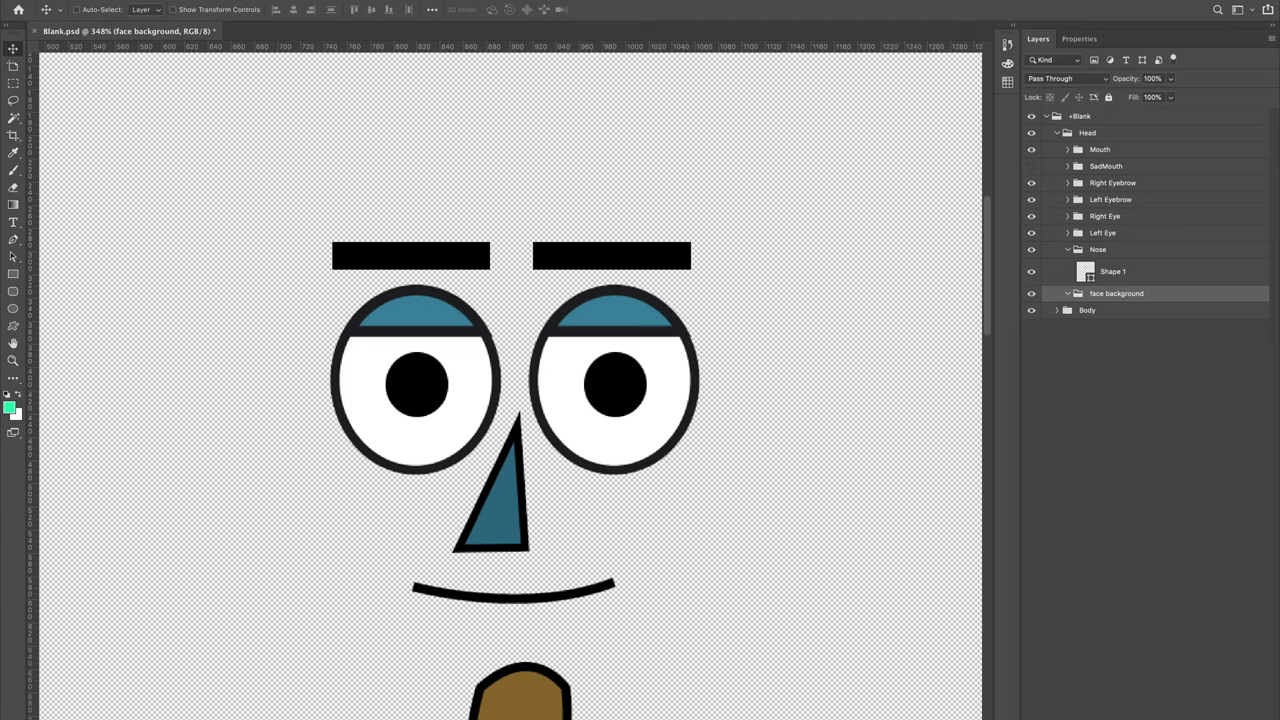
key(alt+shift+super+n)
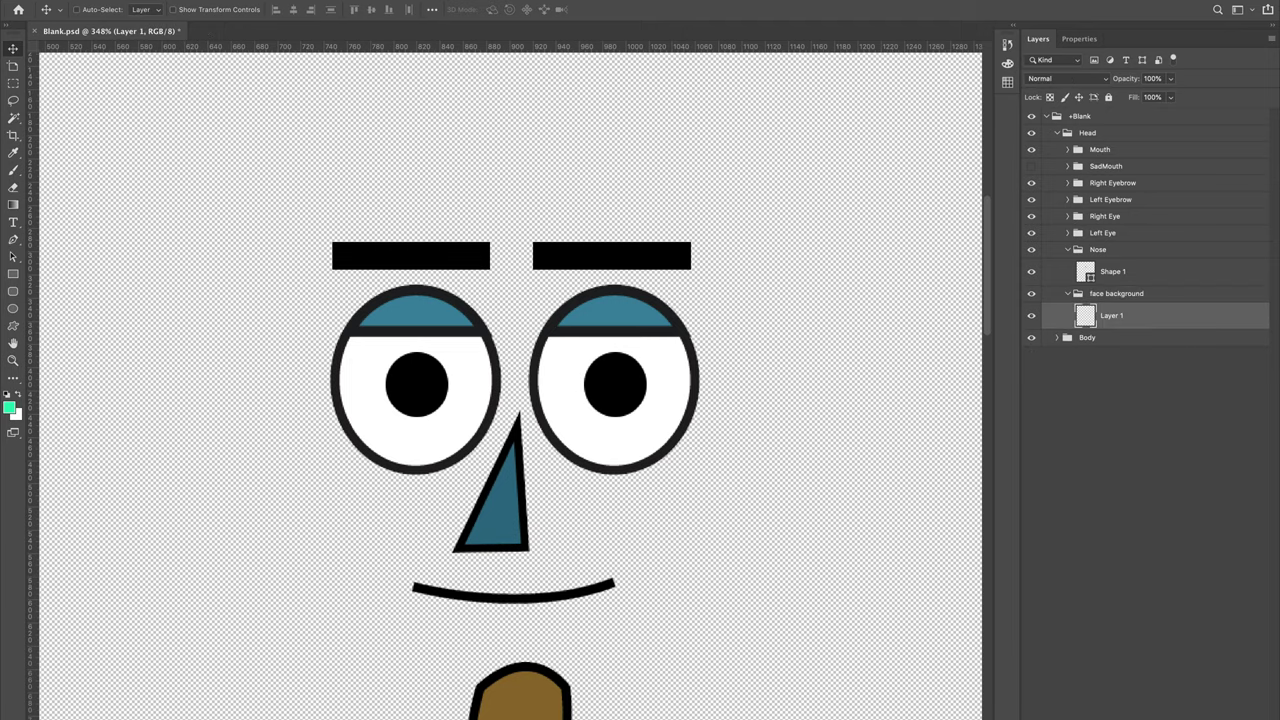
- Draw a 474 × 522 px ellipse as a trial head shape behind the facial features and fill it with yellow
click(13, 307)
drag(242, 122, 793, 719)
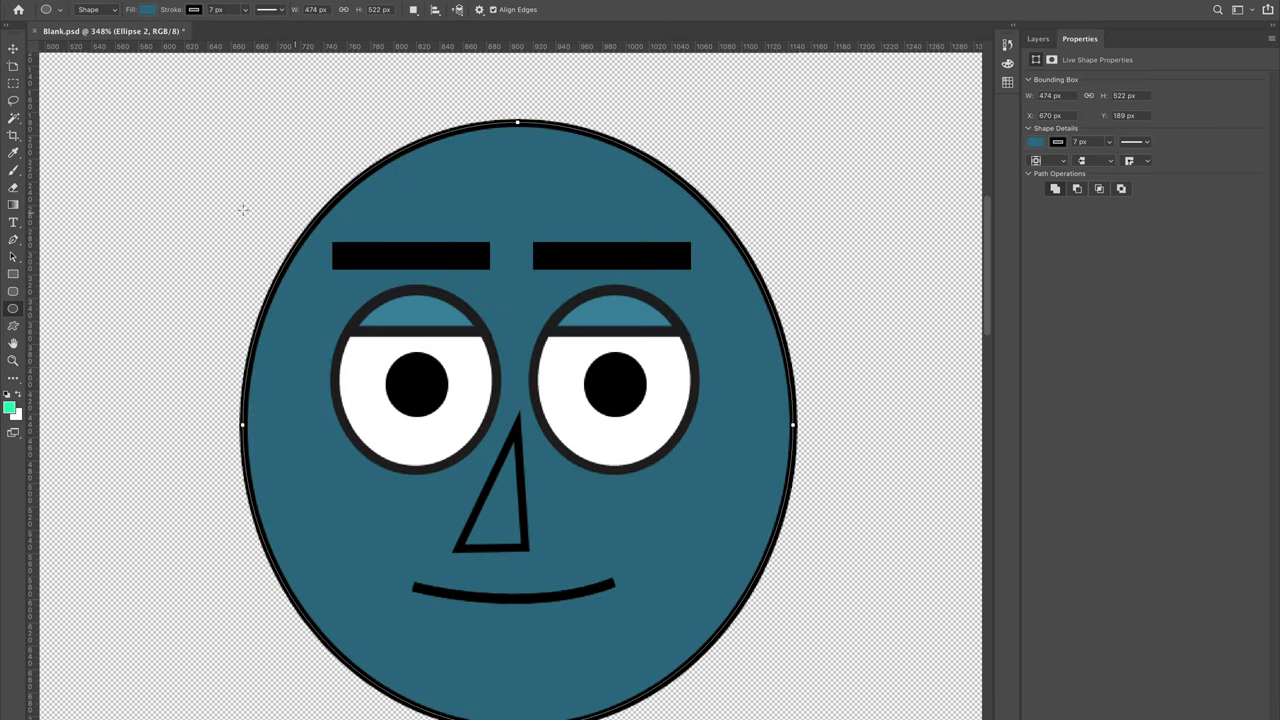
click(150, 12)
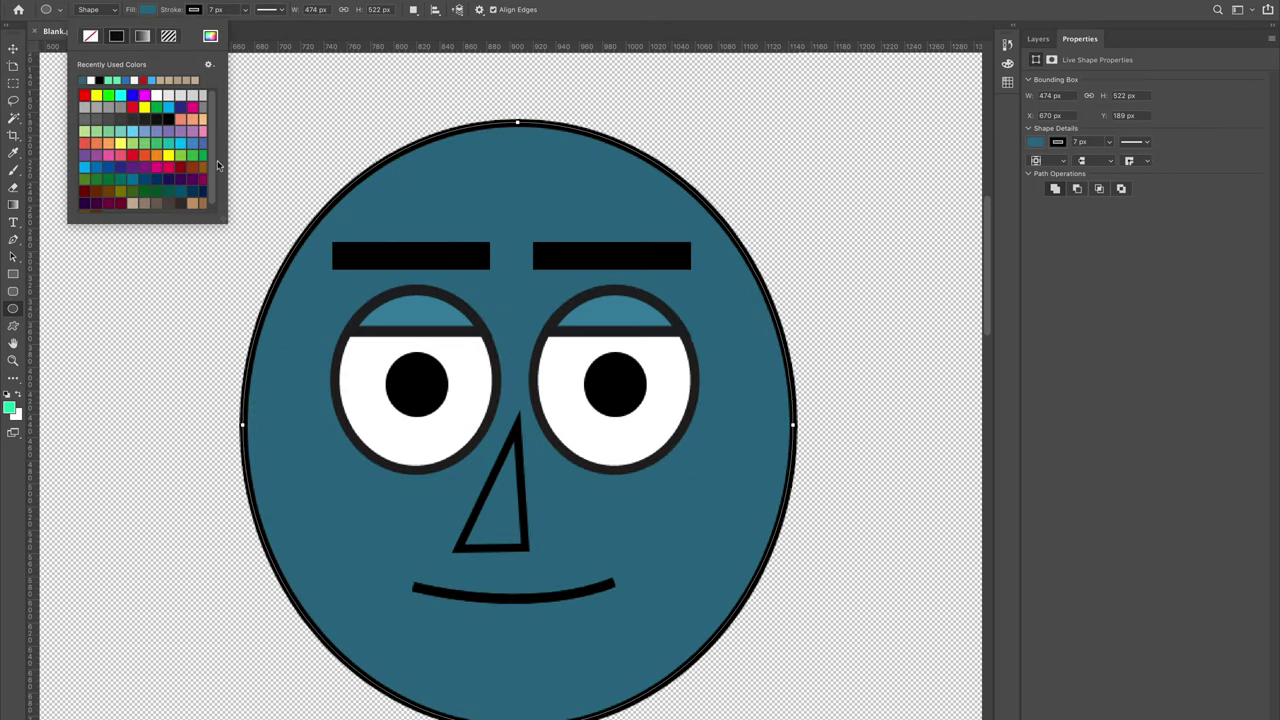
click(167, 150)
key(v)
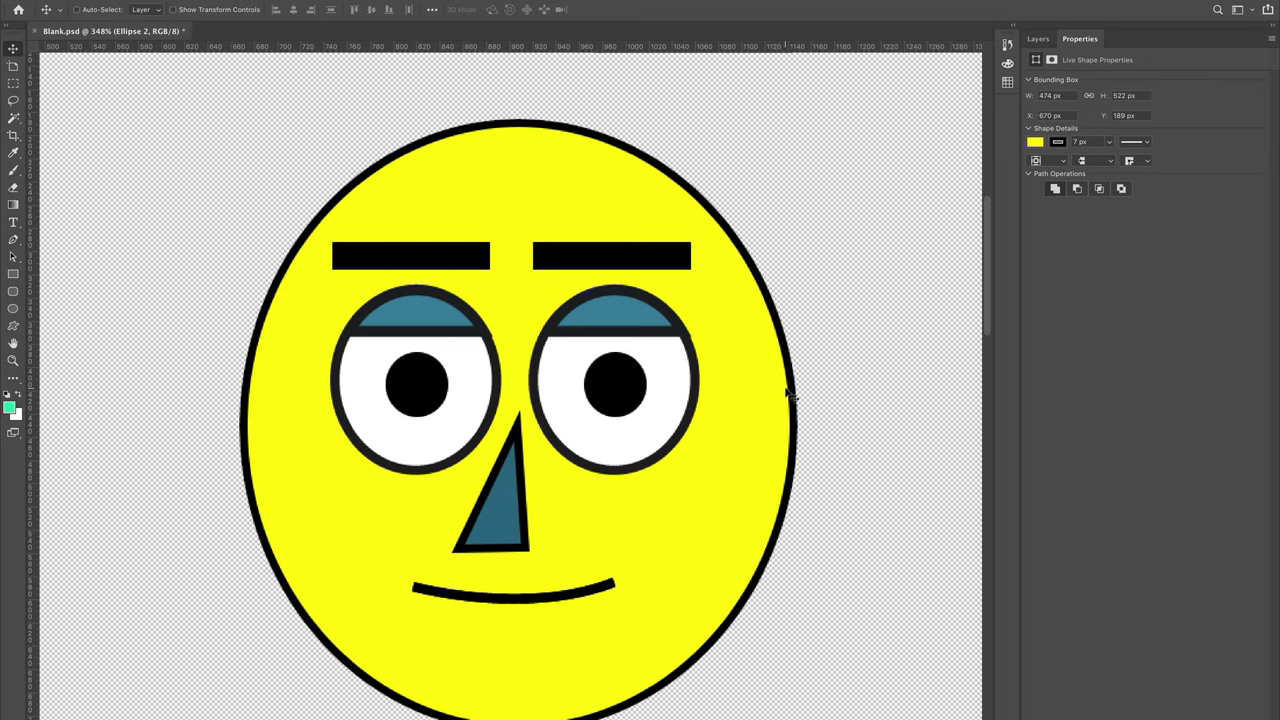
- Undo the yellow ellipse, the added layer and the deletion of the face background's [Replace] layers
key(ctrl+z)
key(ctrl+z)
key(ctrl+z)
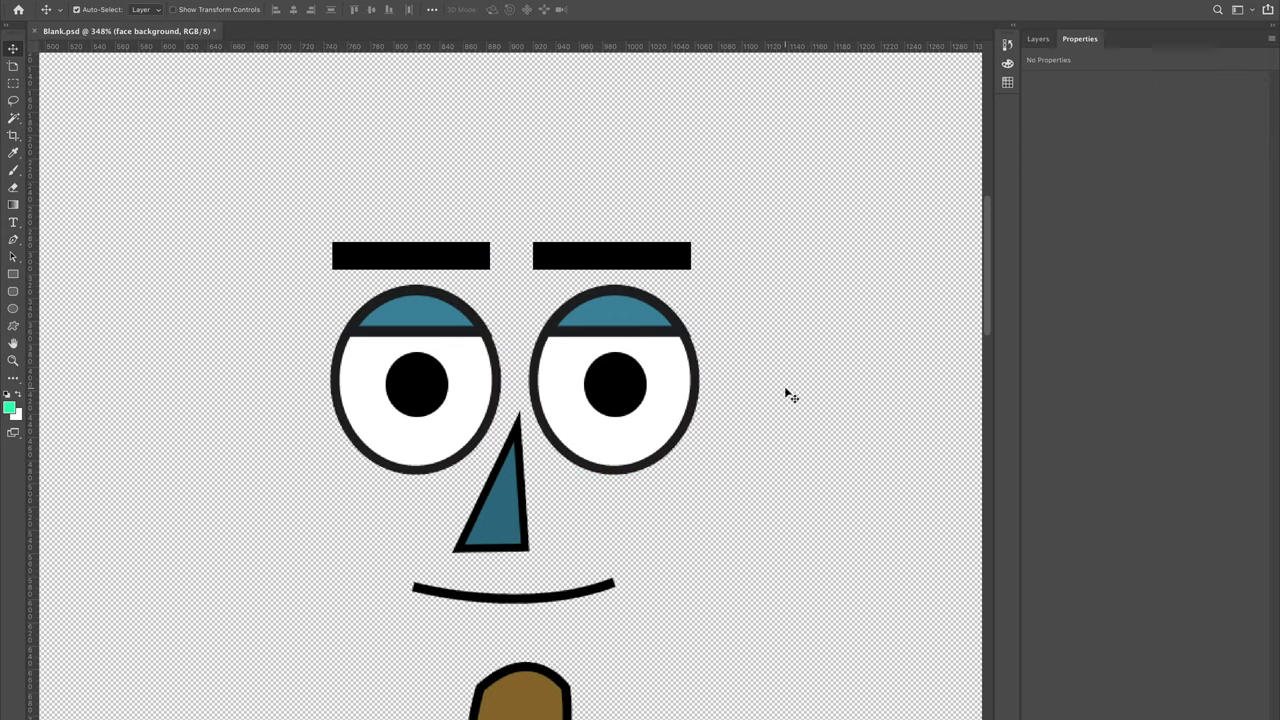
key(ctrl+shift+z)
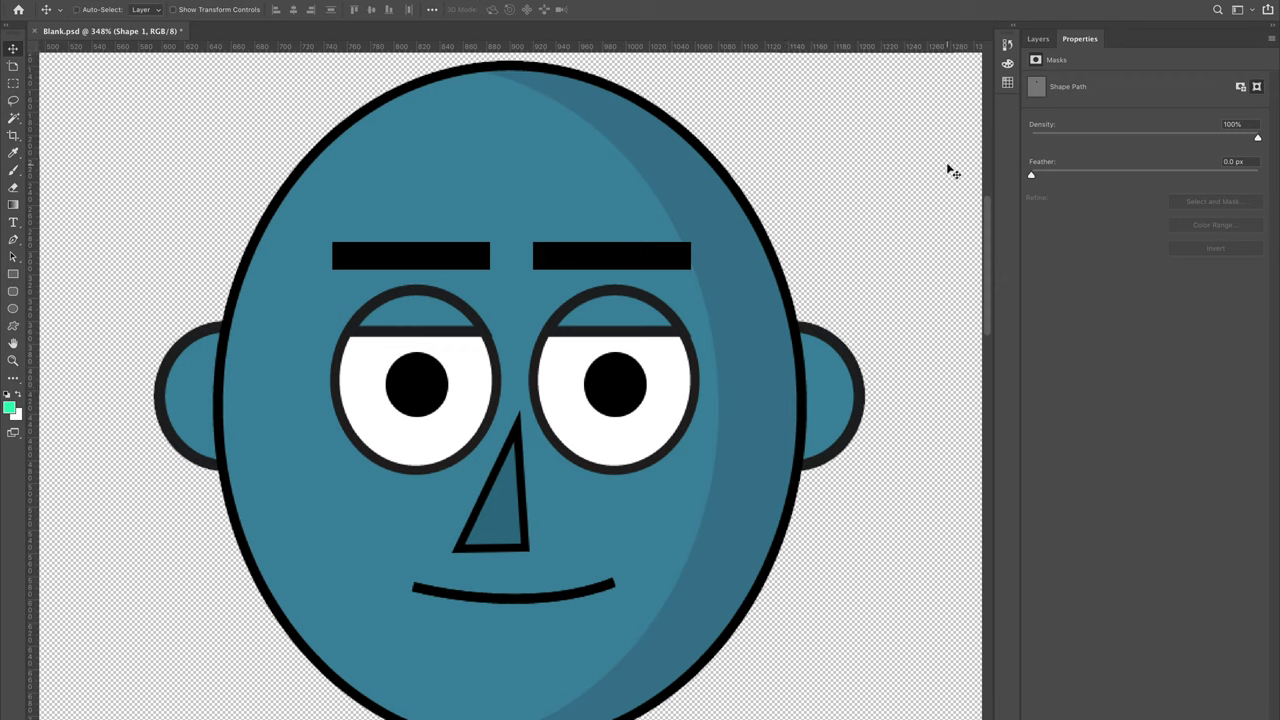
click(1038, 38)
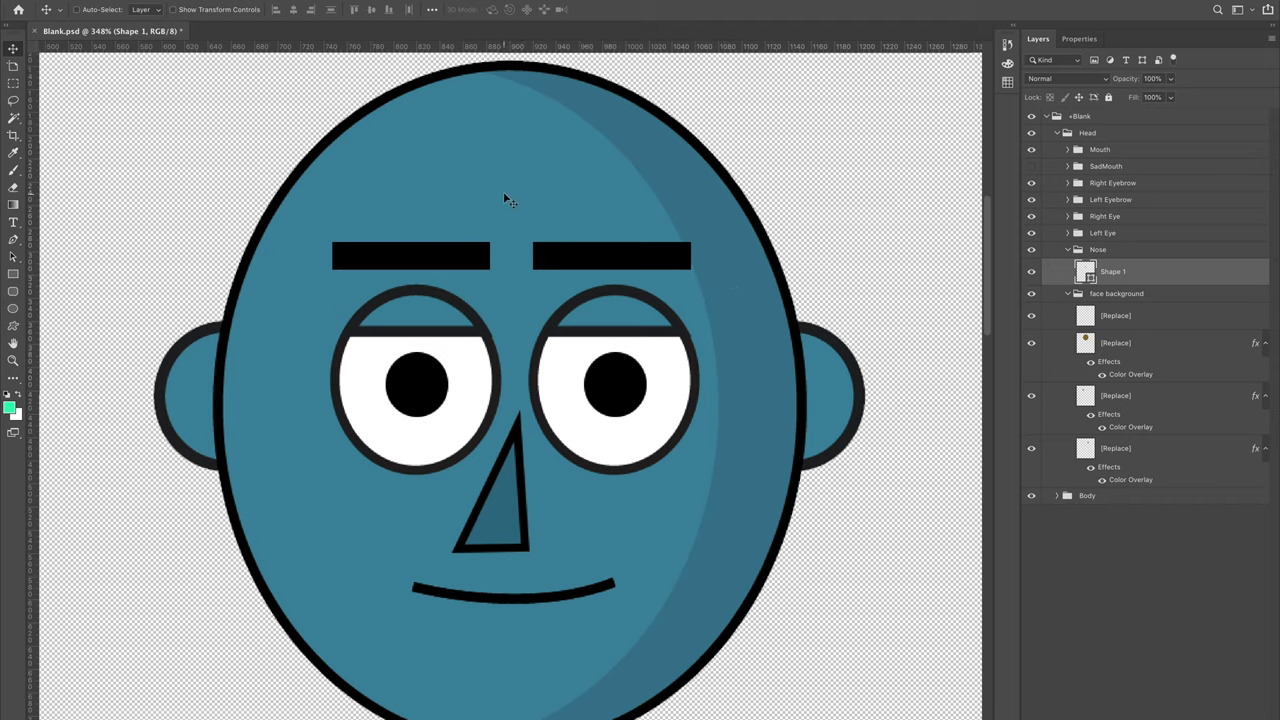
- Scale the face background group with Free Transform to about 85% width and 92% height
click(1129, 296)
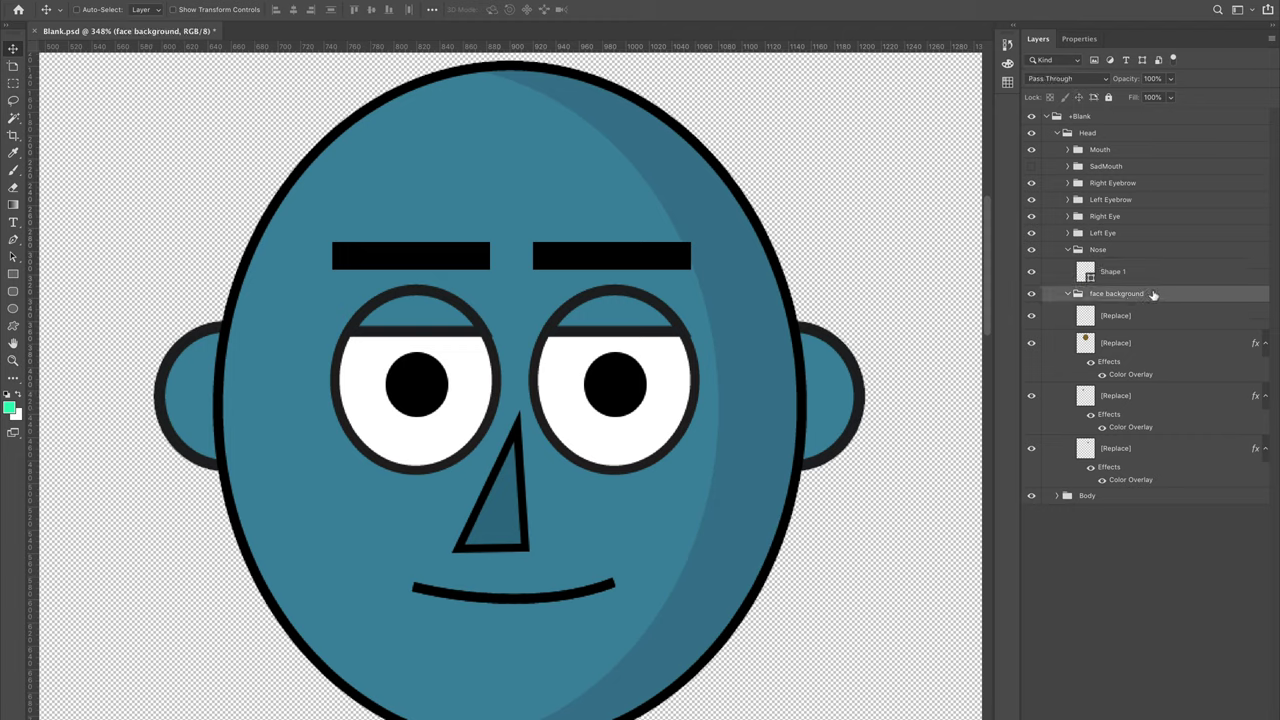
key(t)
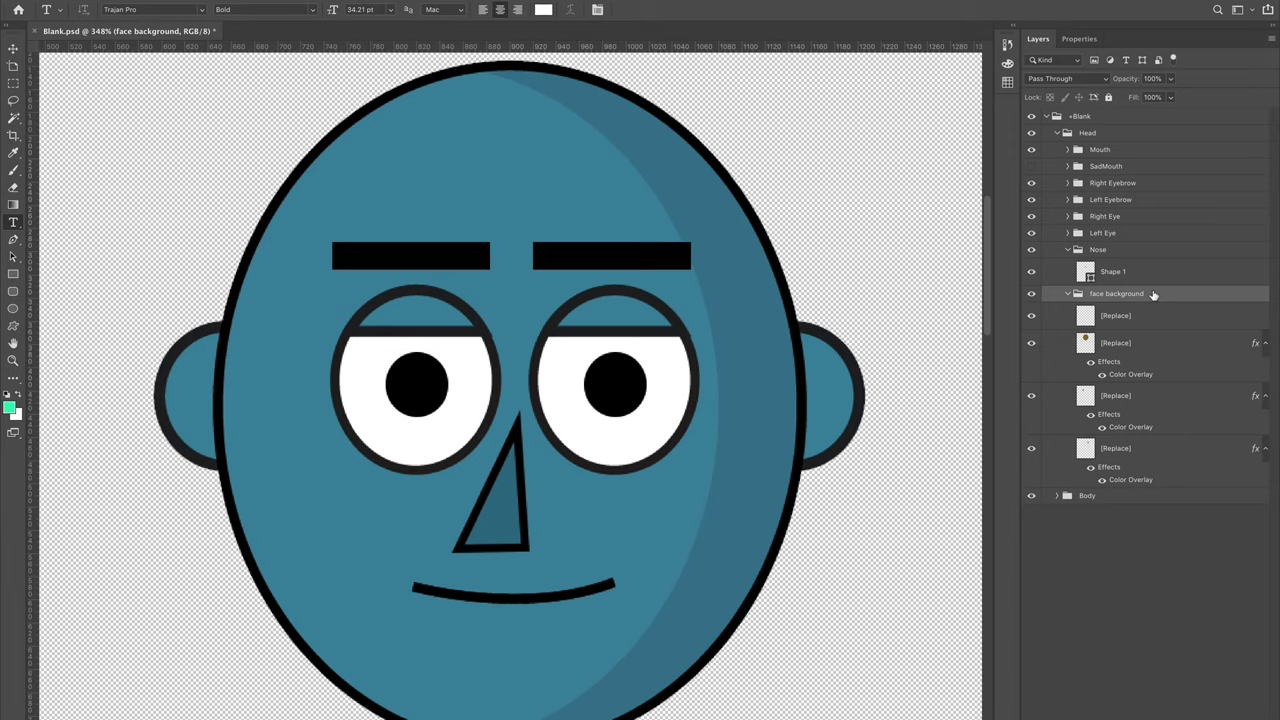
key(ctrl+t)
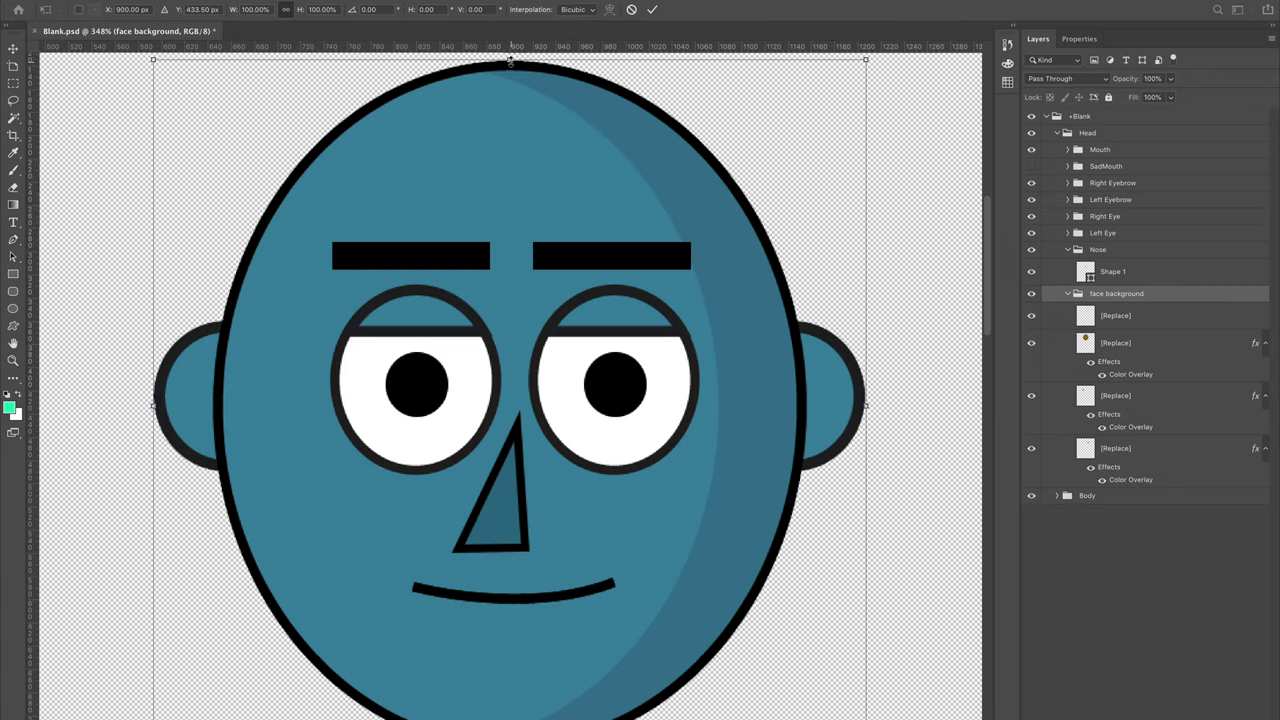
drag(510, 60, 657, 88)
drag(886, 74, 812, 98)
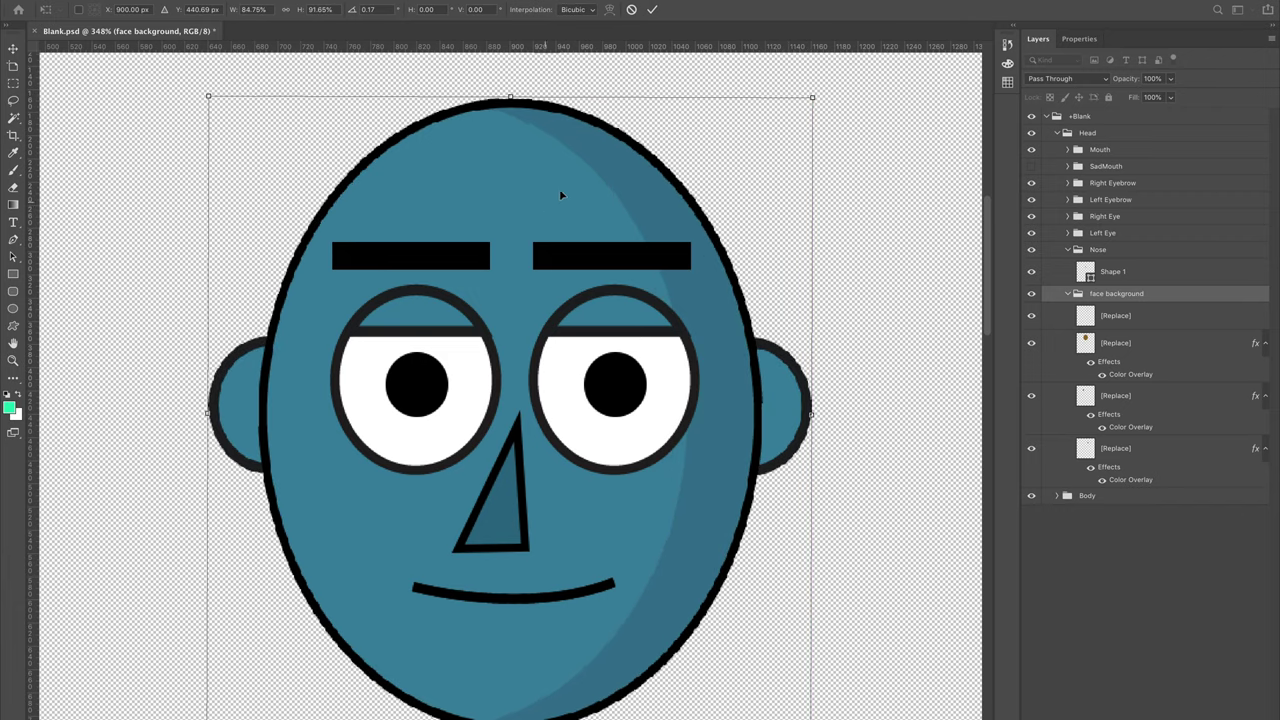
key(Return)
key(t)
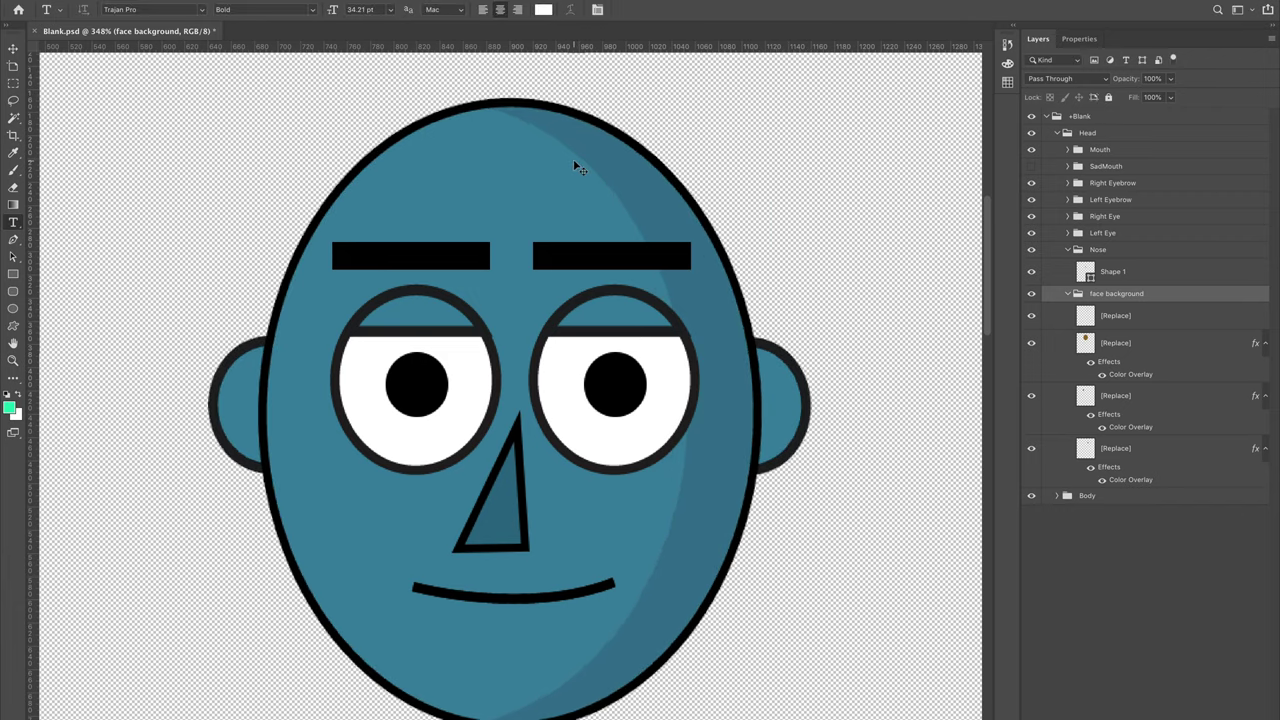
- Undo the scaling of the face background group
key(ctrl+z)
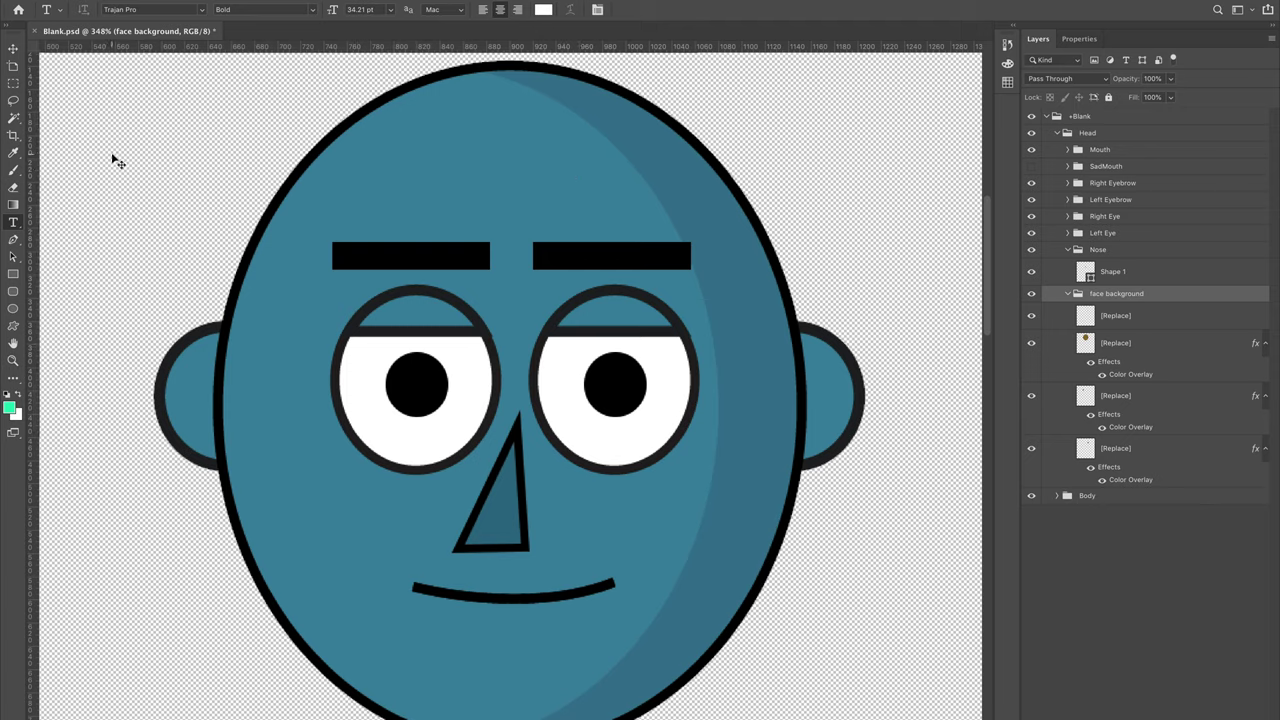
key(ctrl+z)
key(ctrl+z)
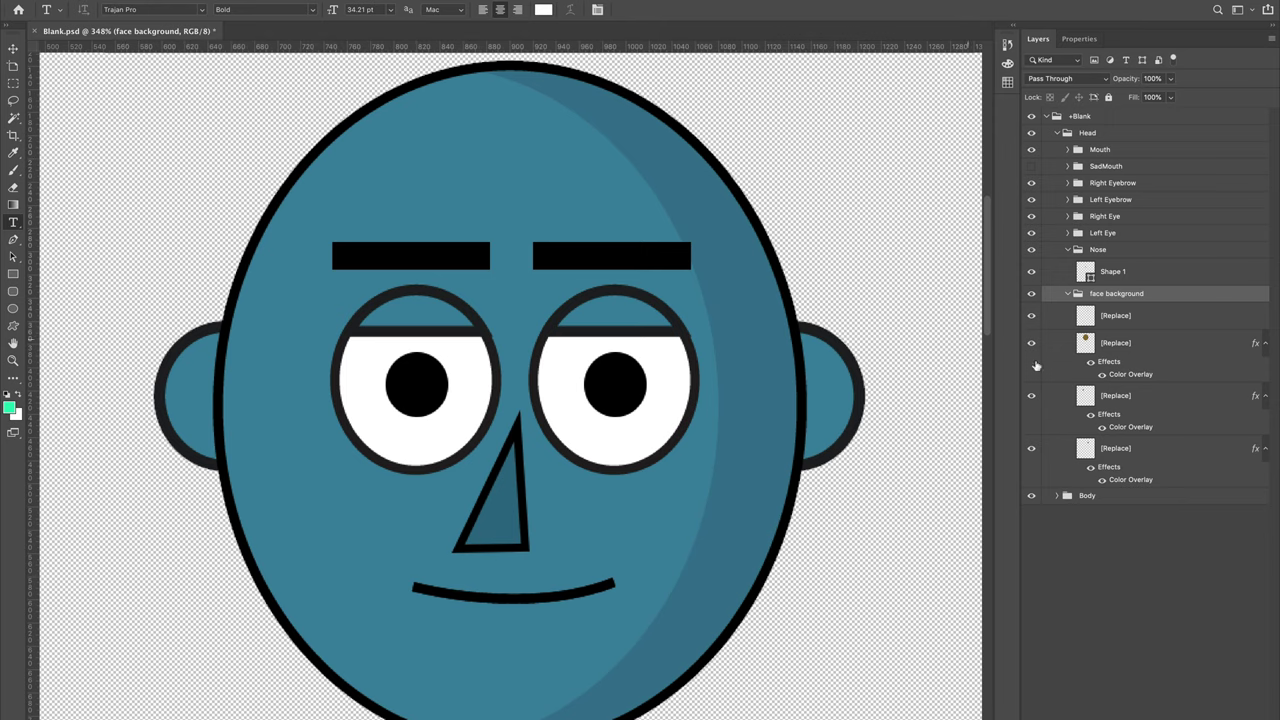
- Add an empty layer above the topmost [Replace] layer in the face background group
scroll(771, 350, down, 1)
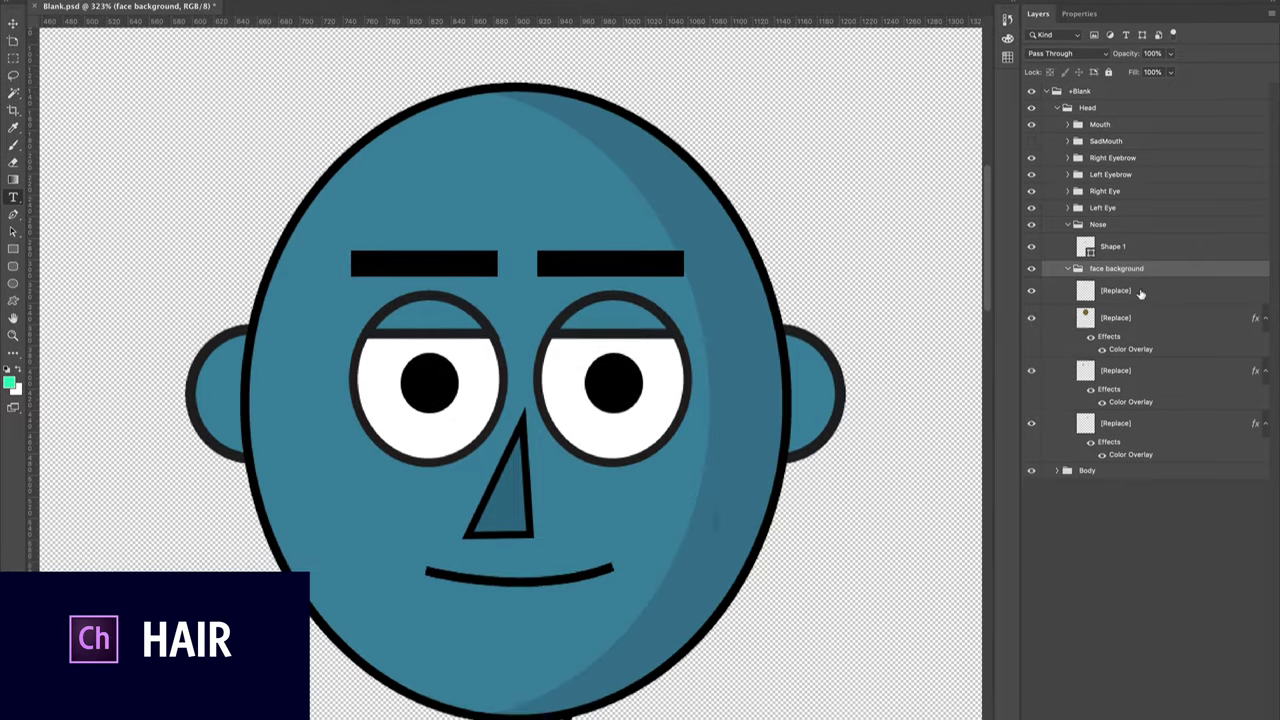
click(1140, 291)
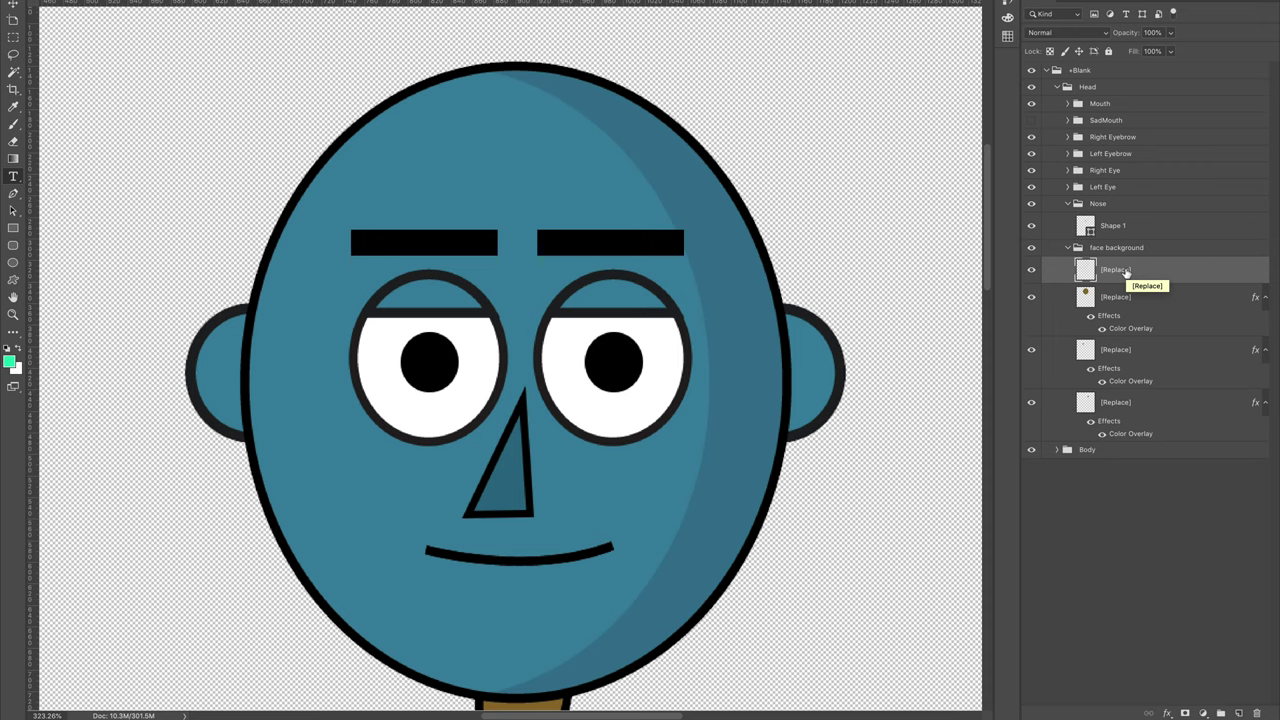
click(1239, 713)
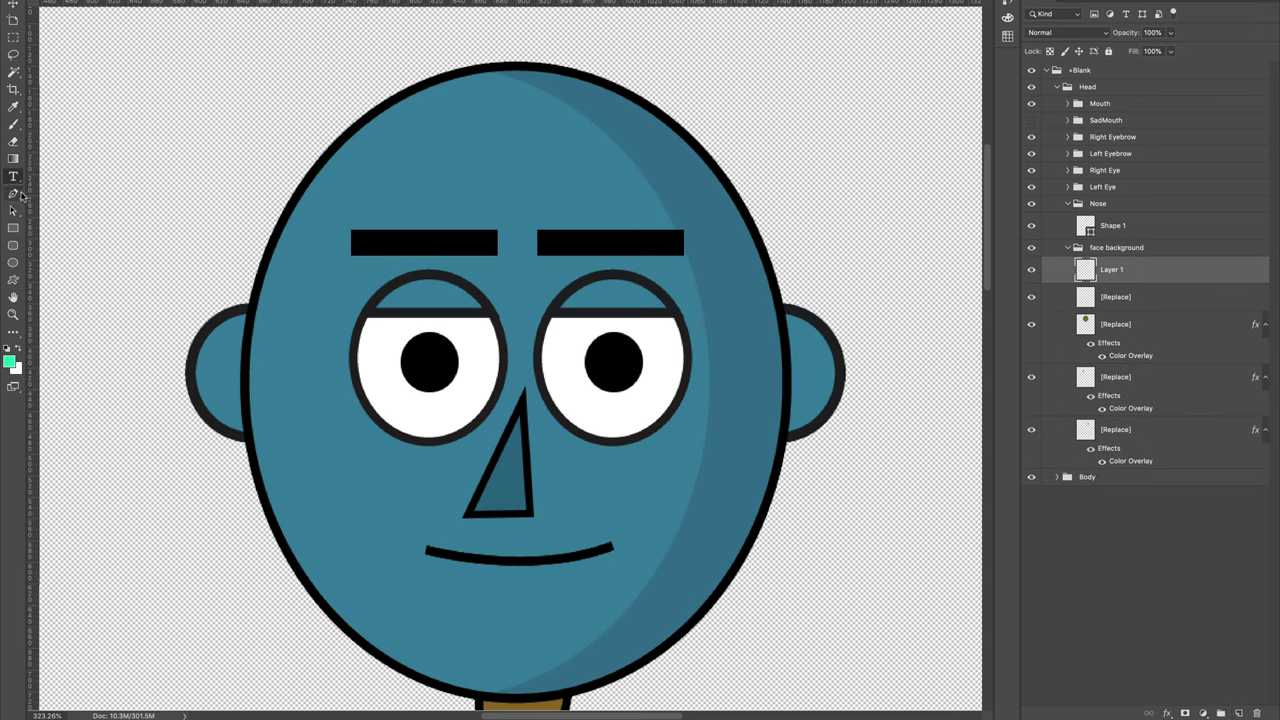
- Set the Pen tool's shape fill to orange from the colour swatches
click(10, 196)
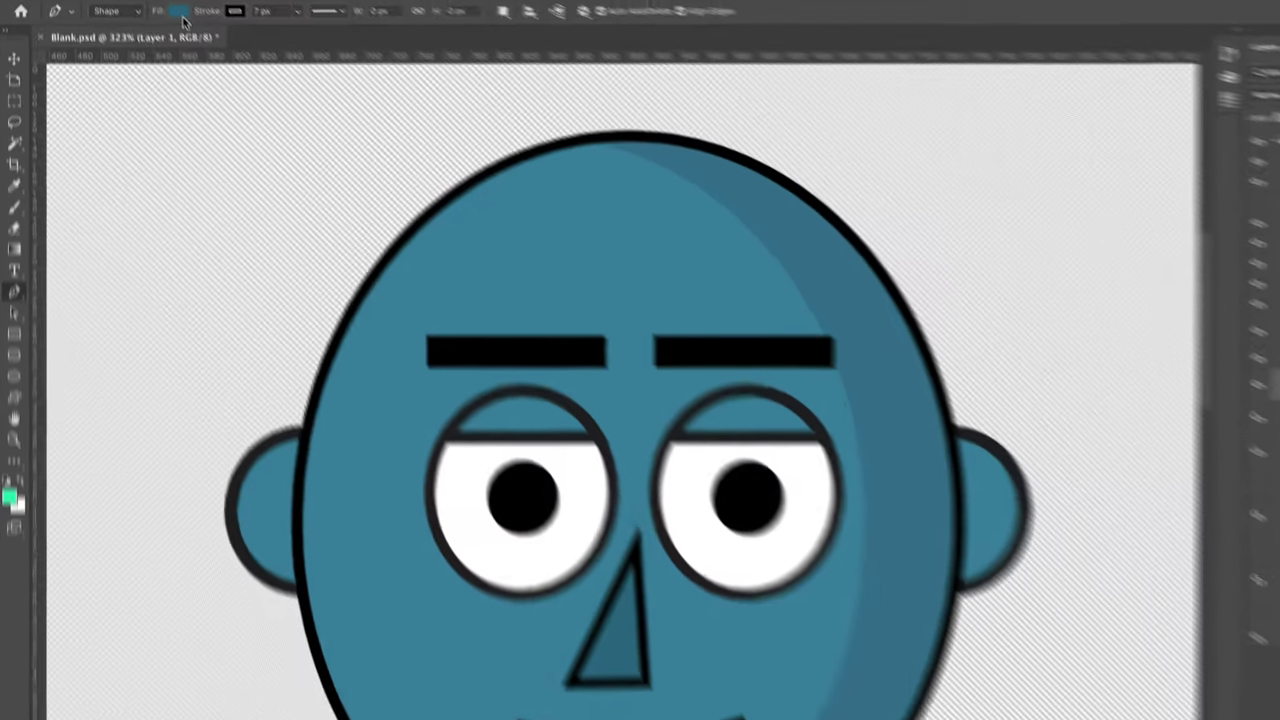
click(180, 12)
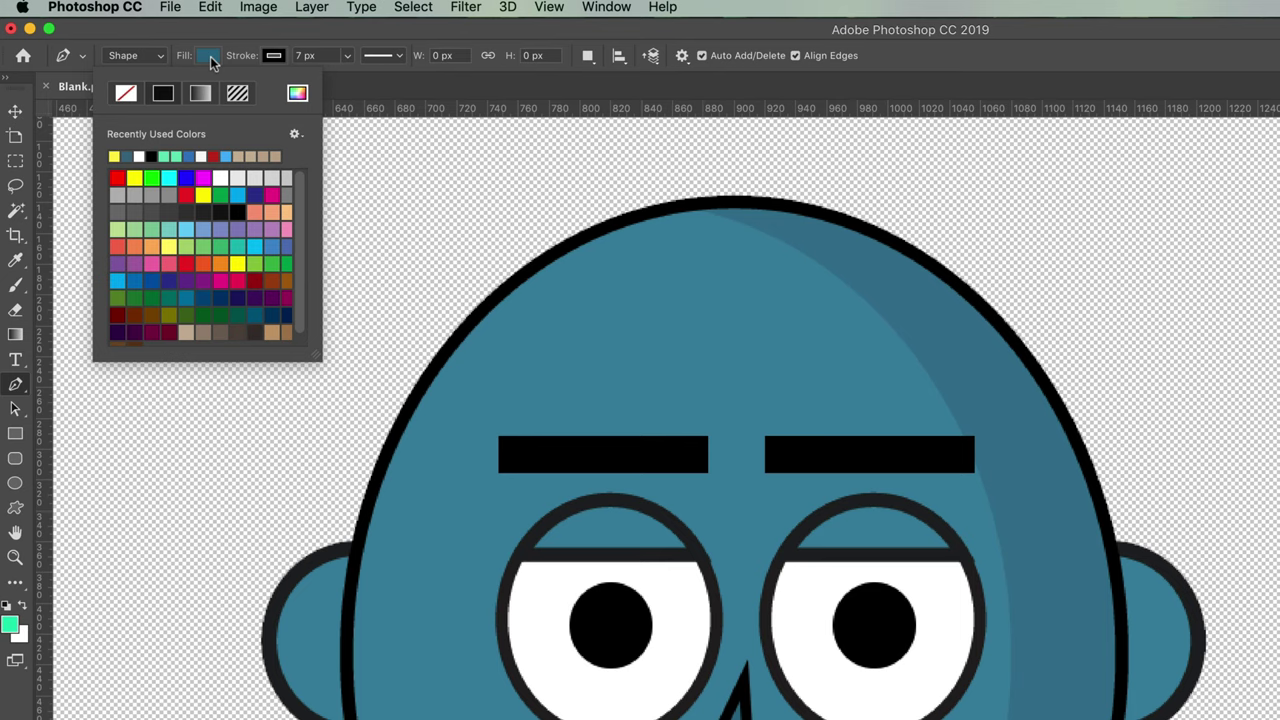
click(220, 263)
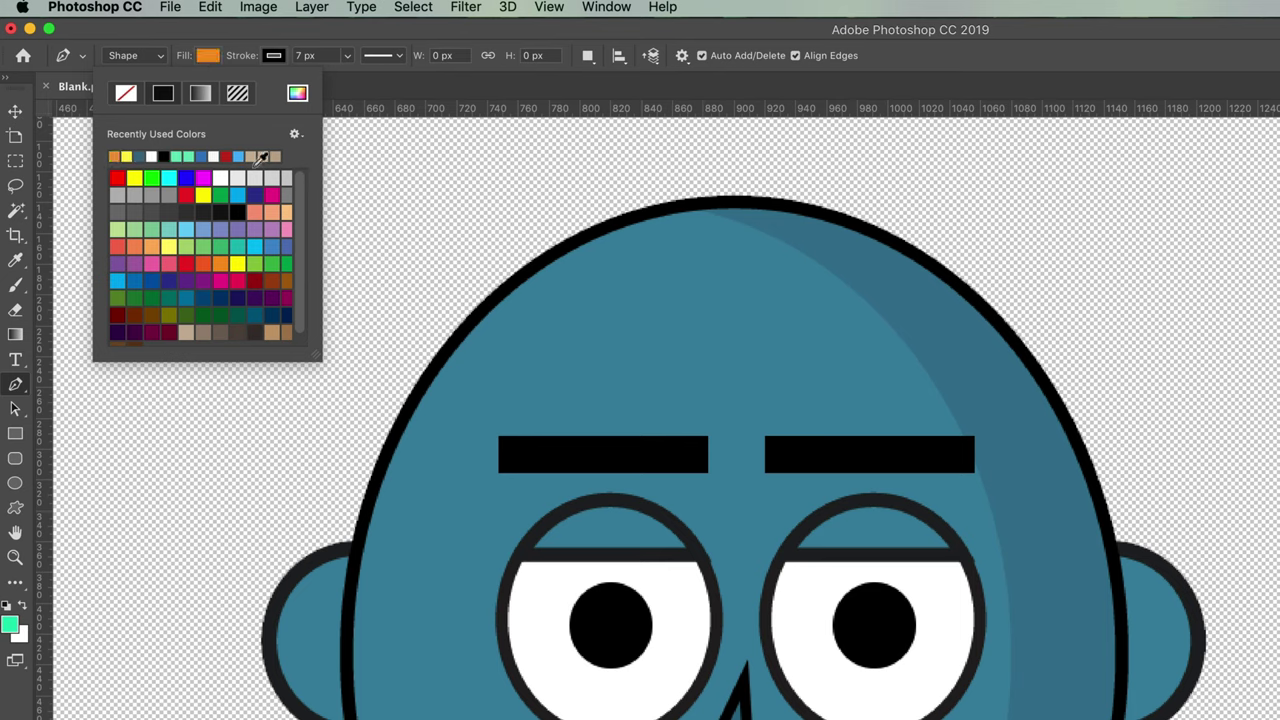
click(308, 38)
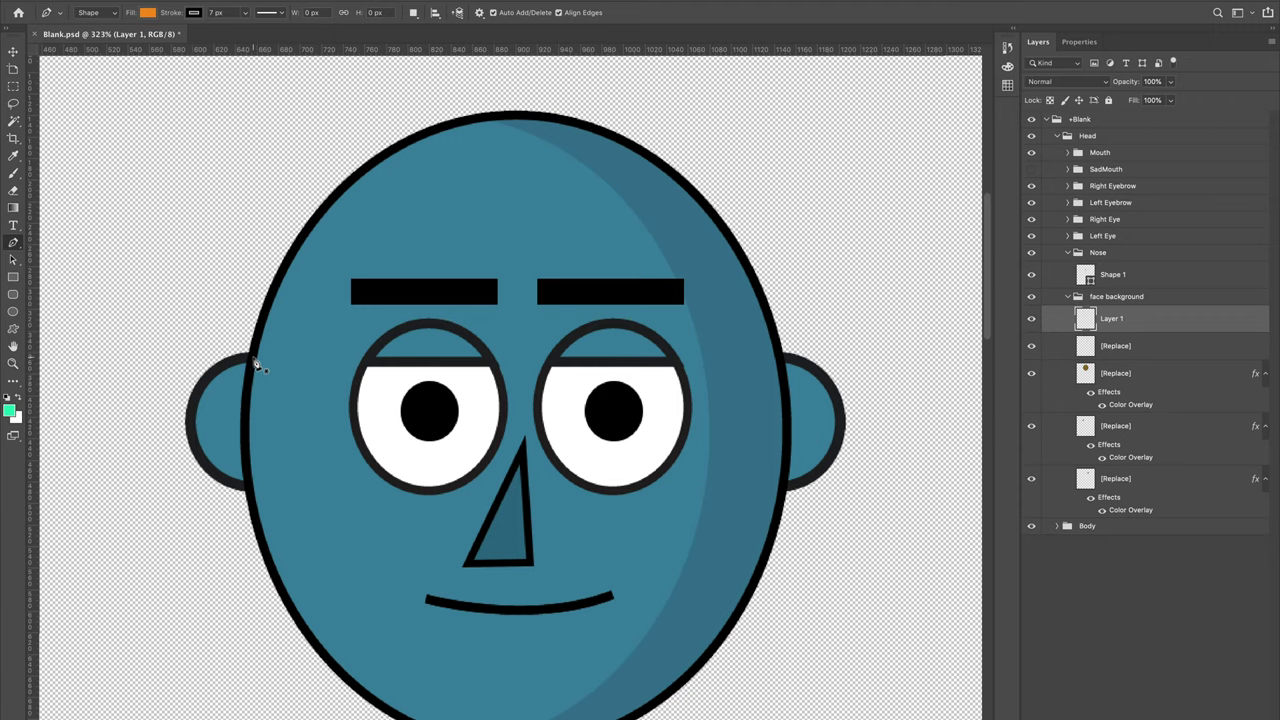
- Draw the hair's left sideburn and a curved hairline across the forehead to the right temple with the Pen tool, about 464 px wide
click(253, 357)
click(259, 454)
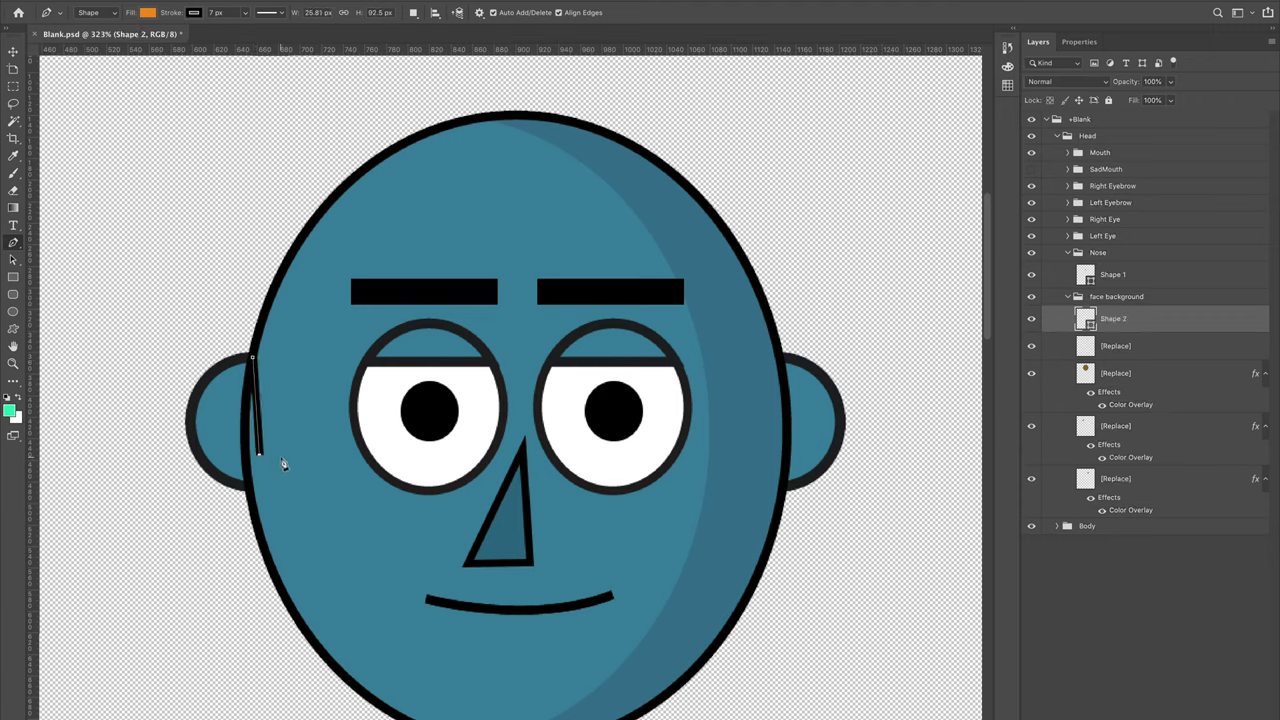
click(280, 457)
drag(367, 188, 435, 201)
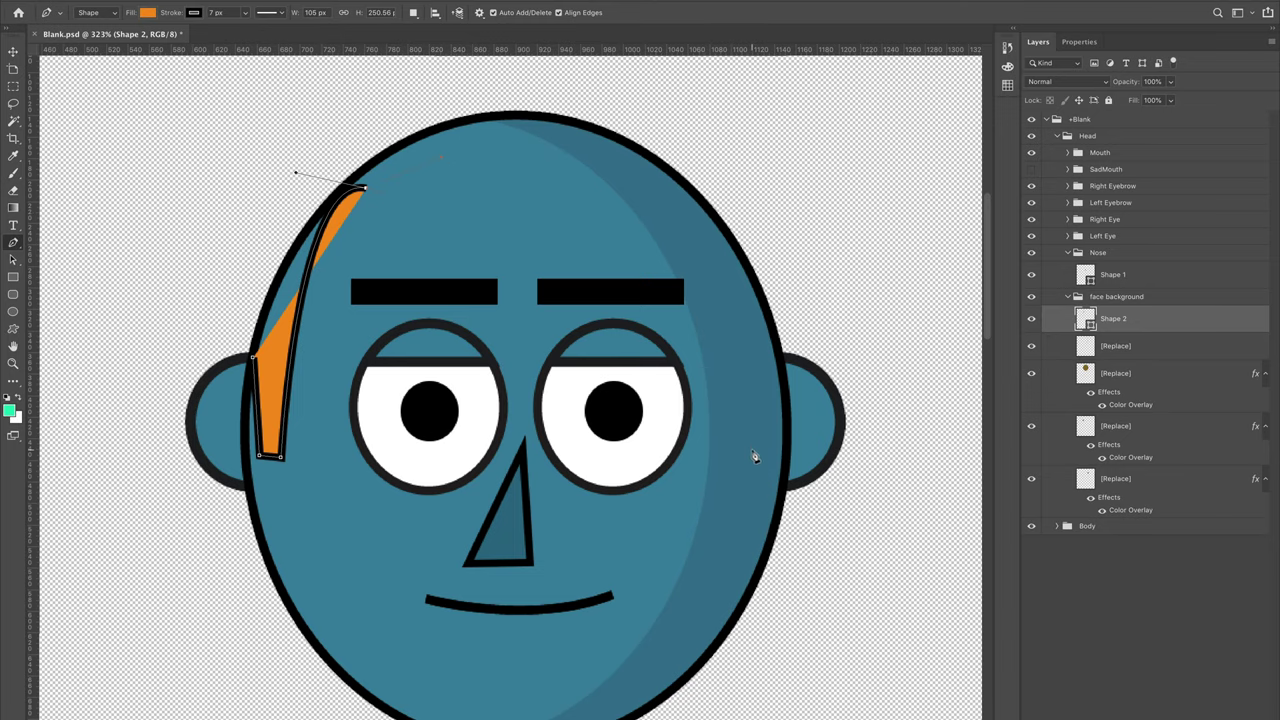
drag(751, 451, 765, 590)
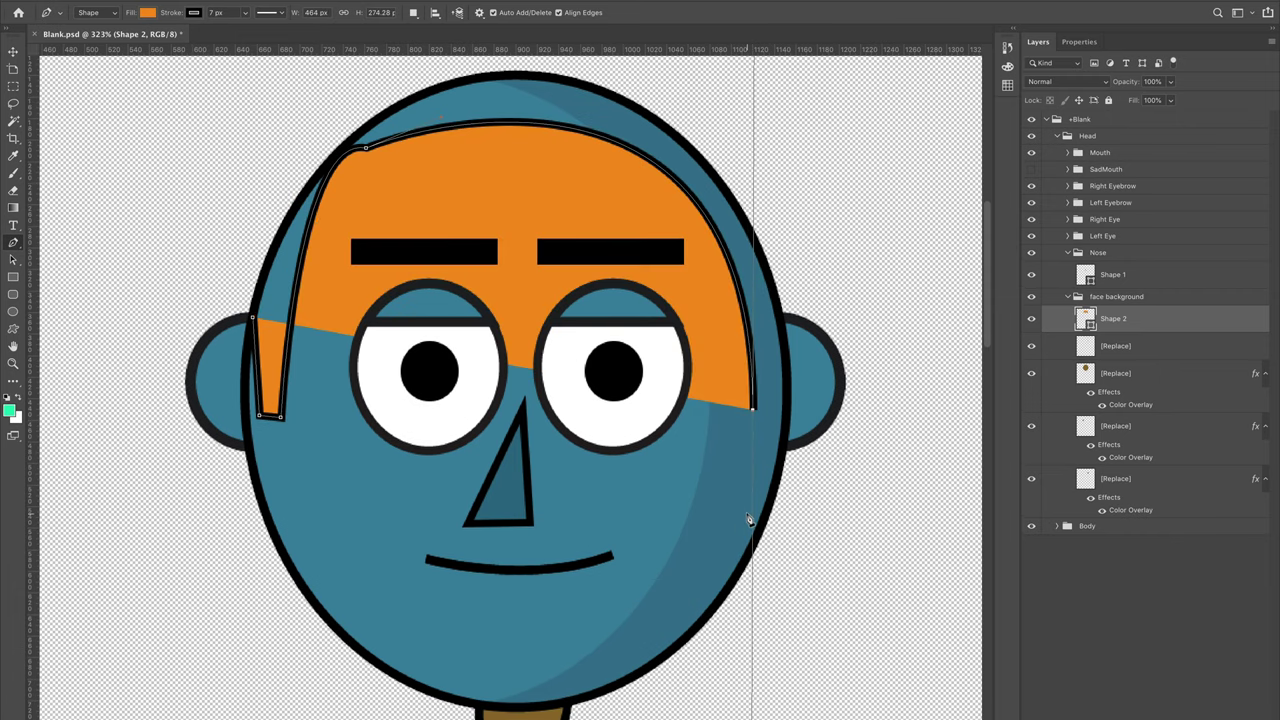
scroll(749, 517, down, 2)
drag(811, 489, 752, 486)
key(ctrl+r)
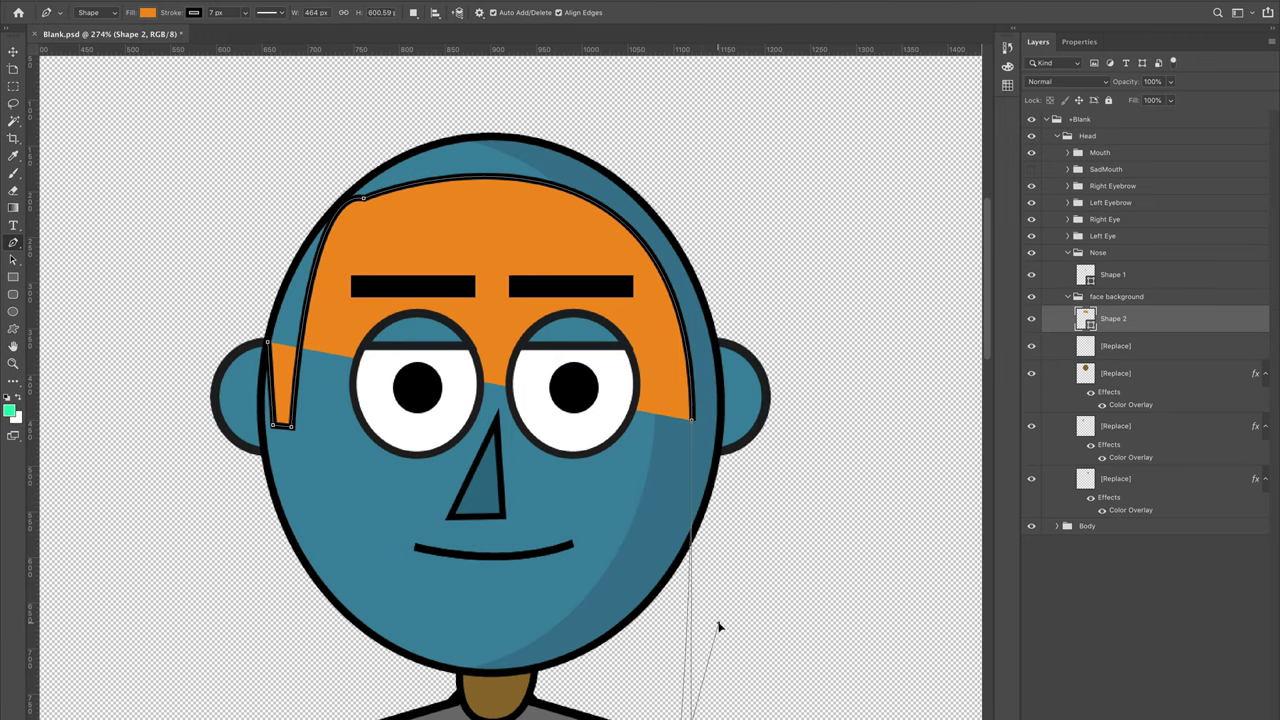
- Complete the right sideburn and curve the outer hair contour over the head, closing the shape at about 511 by 365 px
click(721, 421)
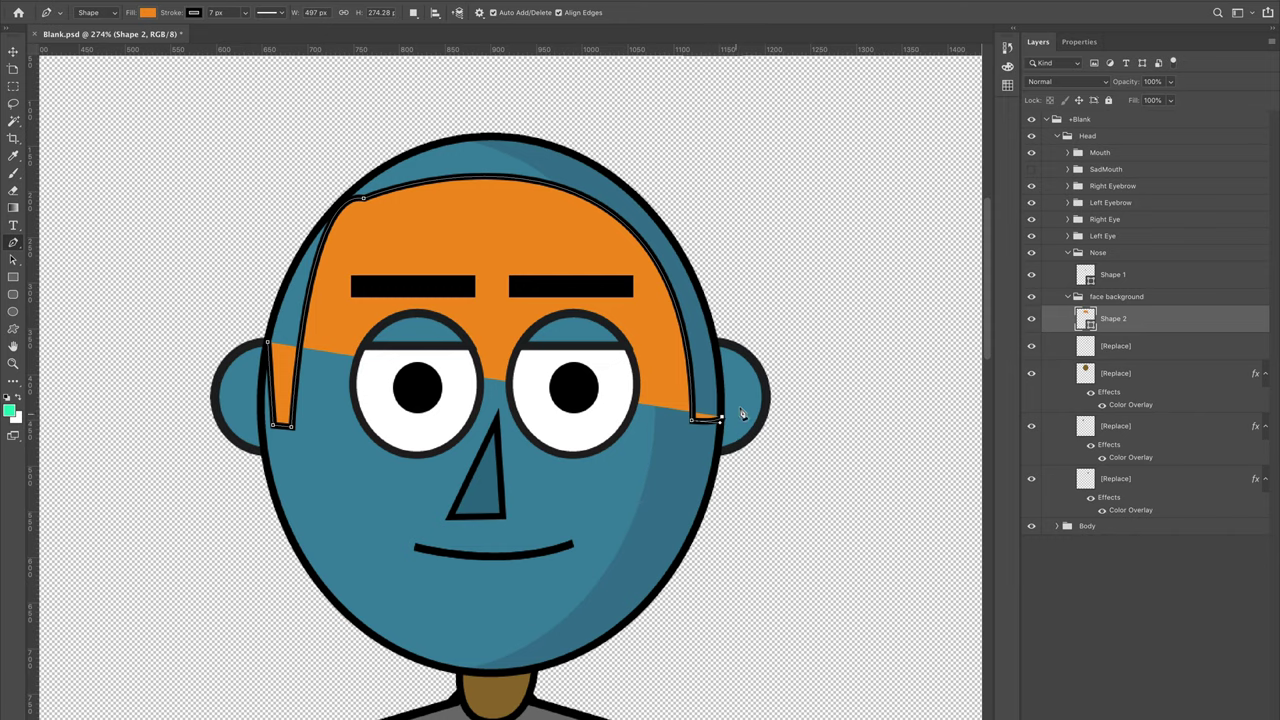
drag(366, 113, 401, 115)
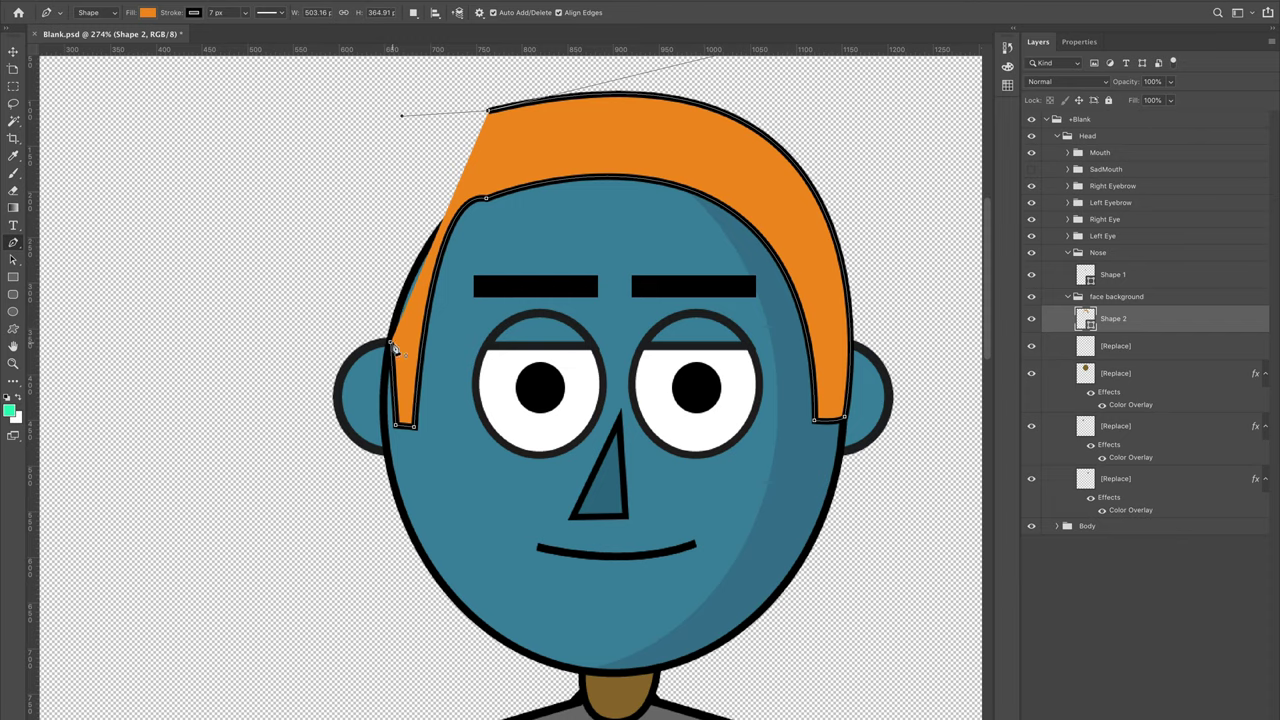
drag(391, 343, 365, 157)
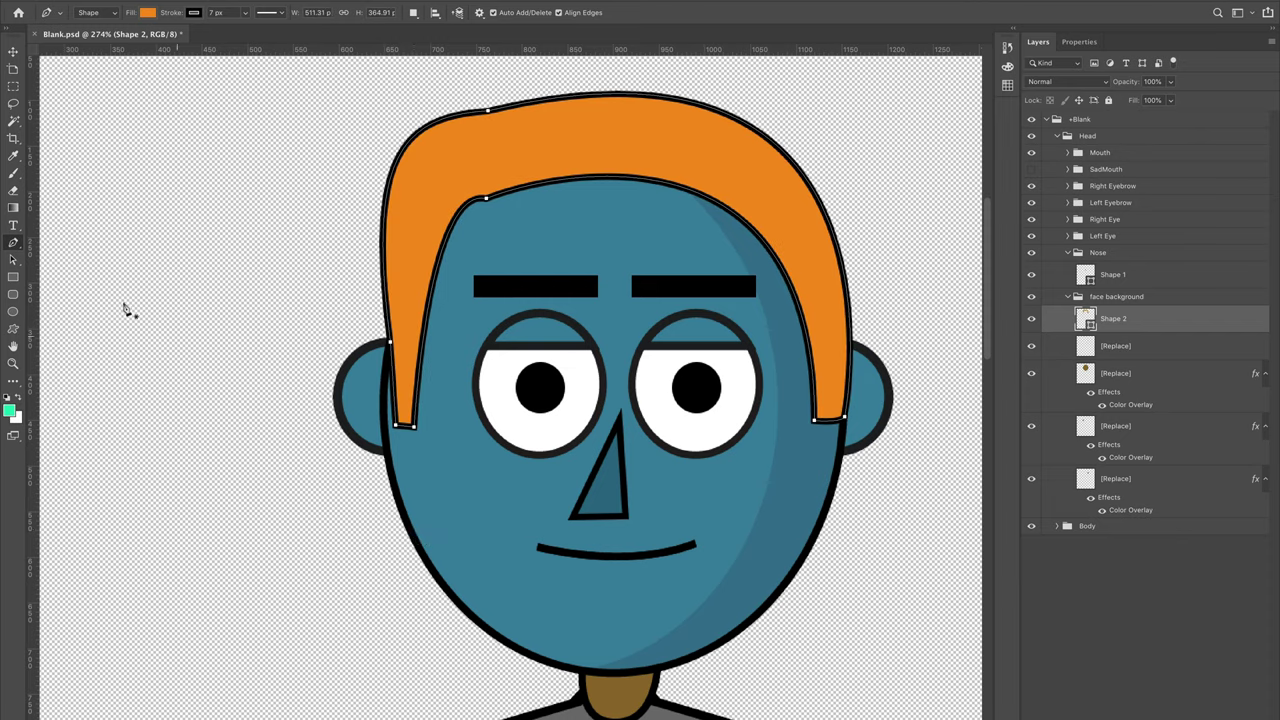
- Hide the orange hair shape and show it again to compare the head with and without hair
click(13, 51)
scroll(873, 443, right, 5)
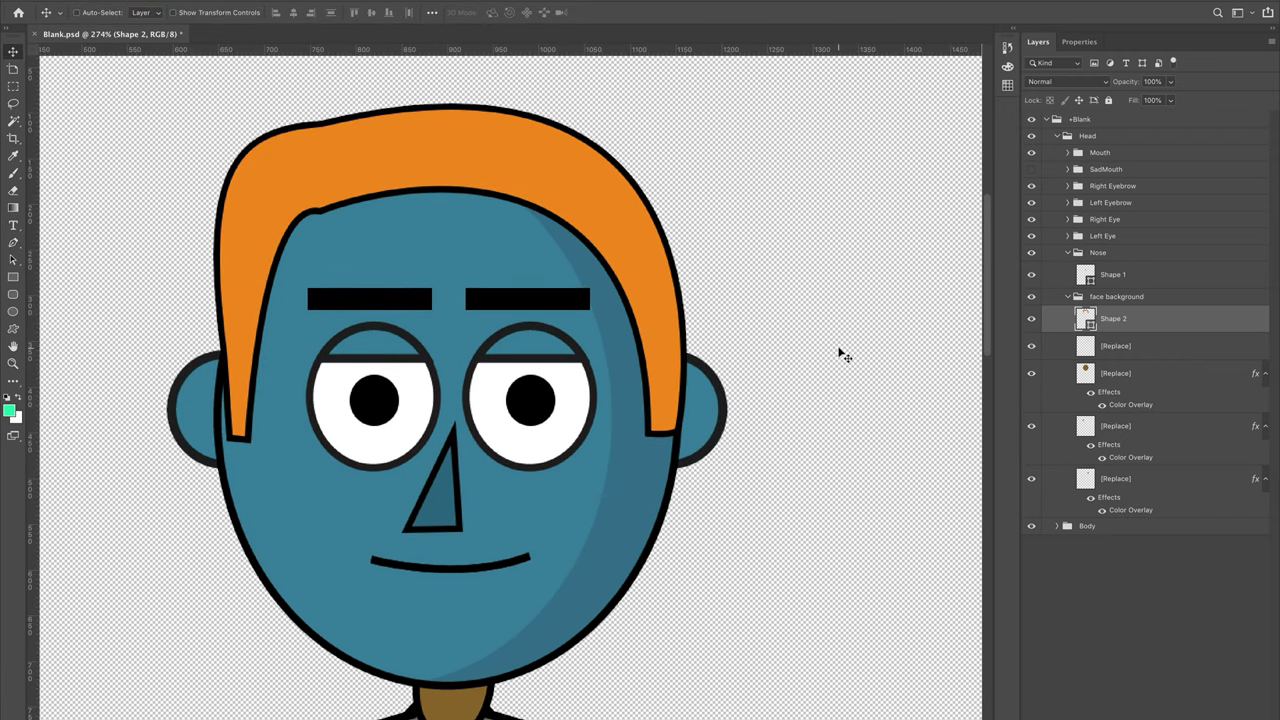
click(1032, 319)
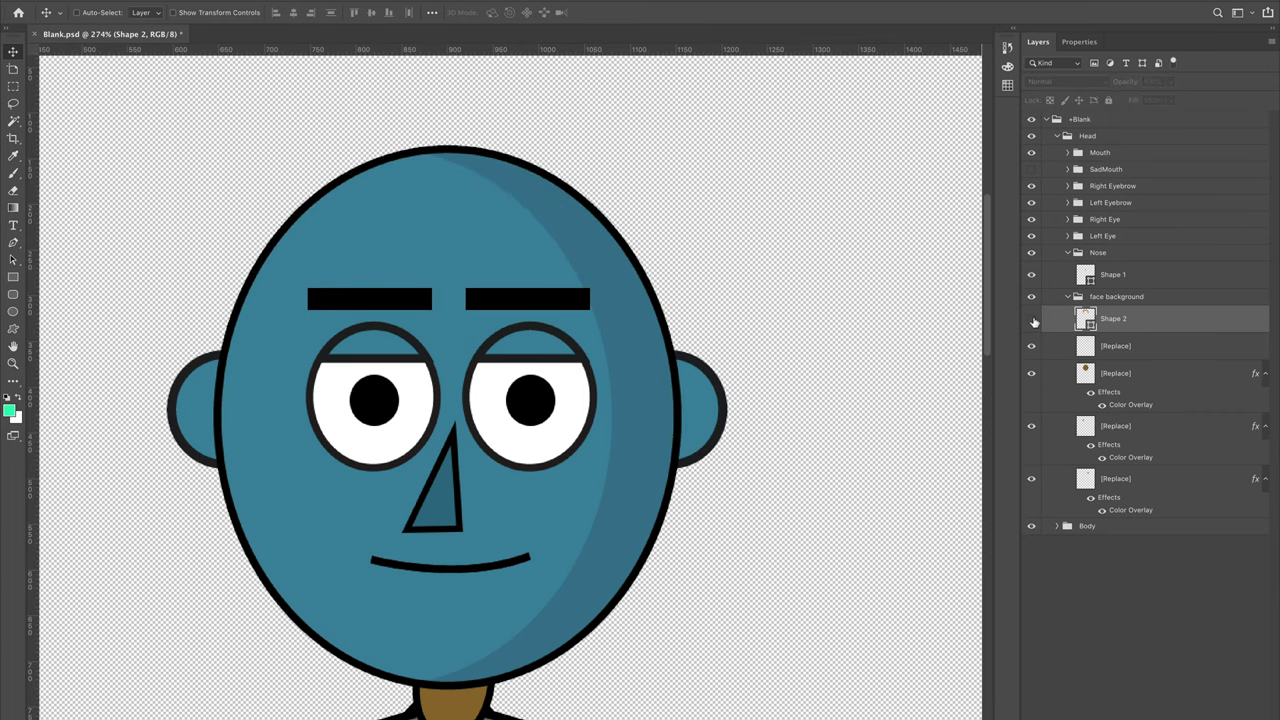
click(1032, 319)
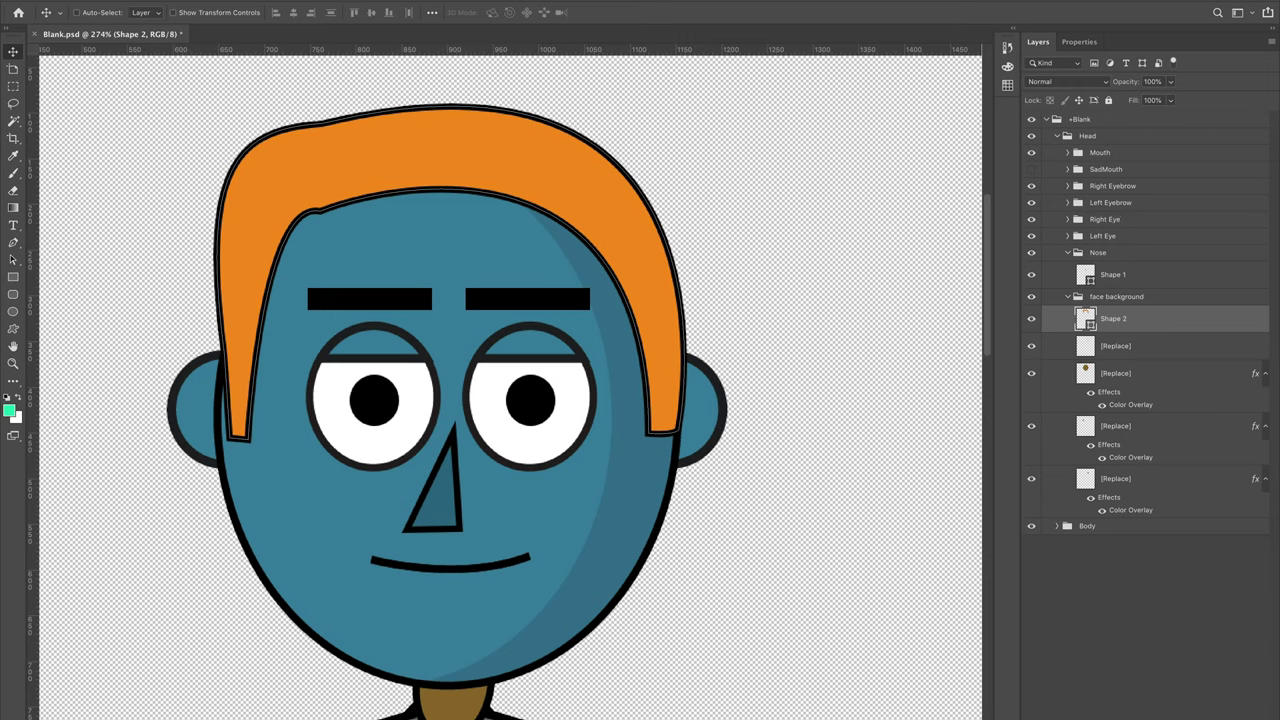
- Add an empty layer above the hair shape in the face background group and activate the Brush tool
key(ctrl+shift+alt+n)
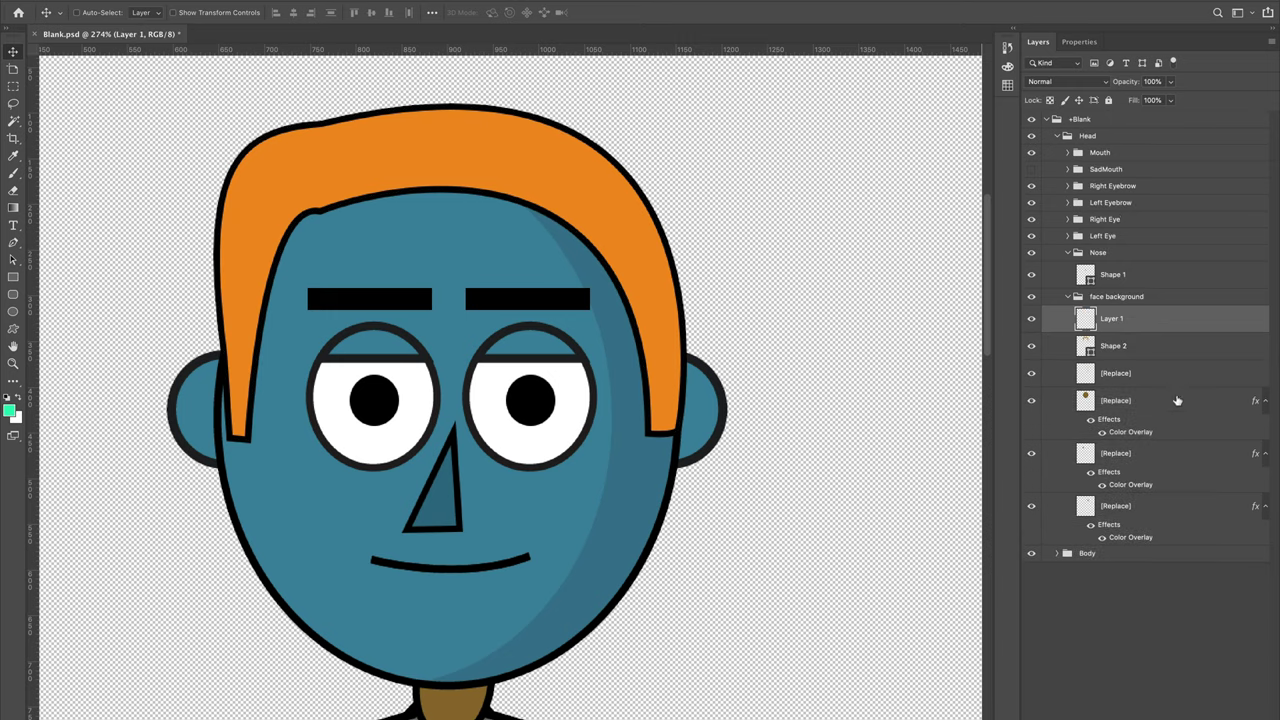
click(13, 172)
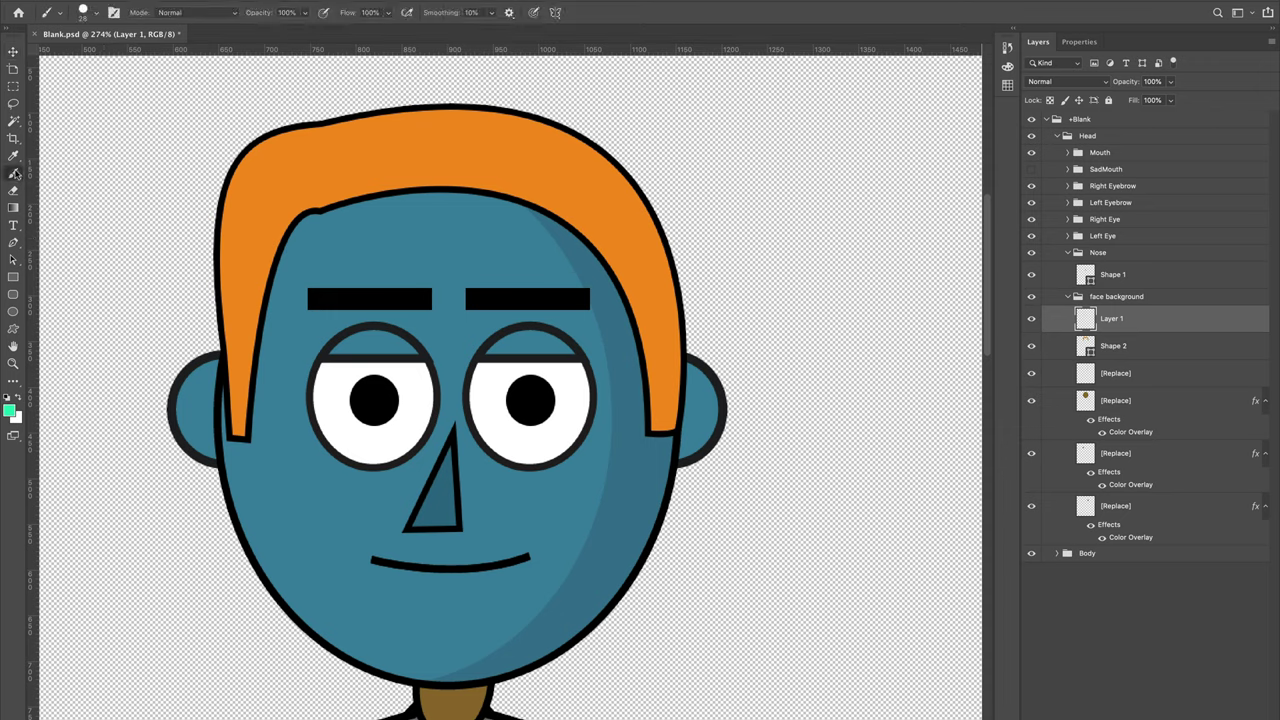
- Paint rough green glasses around the eyes on Layer 1 and move that layer between the SadMouth and Right Eyebrow groups
mouse_move(362, 312)
mouse_down()
mouse_move(439, 477)
mouse_move(480, 349)
mouse_move(373, 300)
mouse_move(500, 345)
mouse_move(548, 333)
mouse_move(510, 328)
mouse_move(518, 474)
mouse_move(556, 284)
mouse_up()
drag(663, 377, 757, 383)
drag(268, 378, 176, 380)
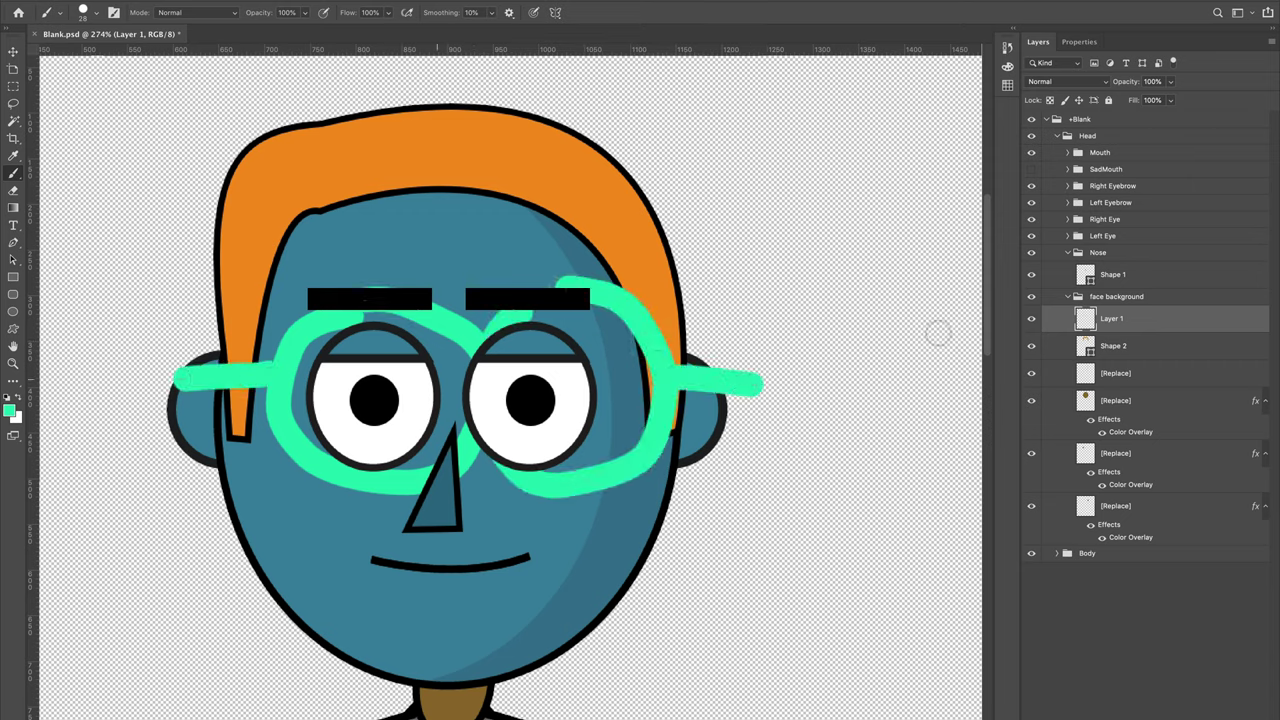
drag(1093, 321, 1127, 179)
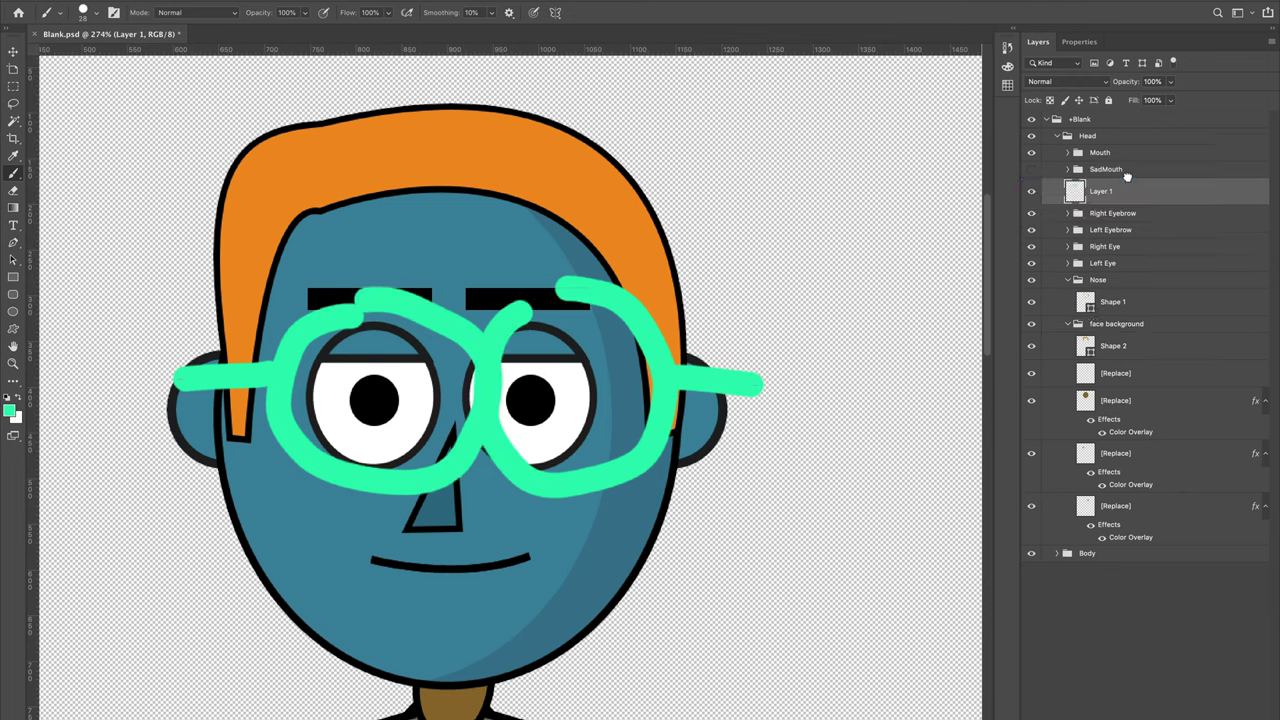
- Shift the painted green glasses slightly left across the face and delete their layer
key(v)
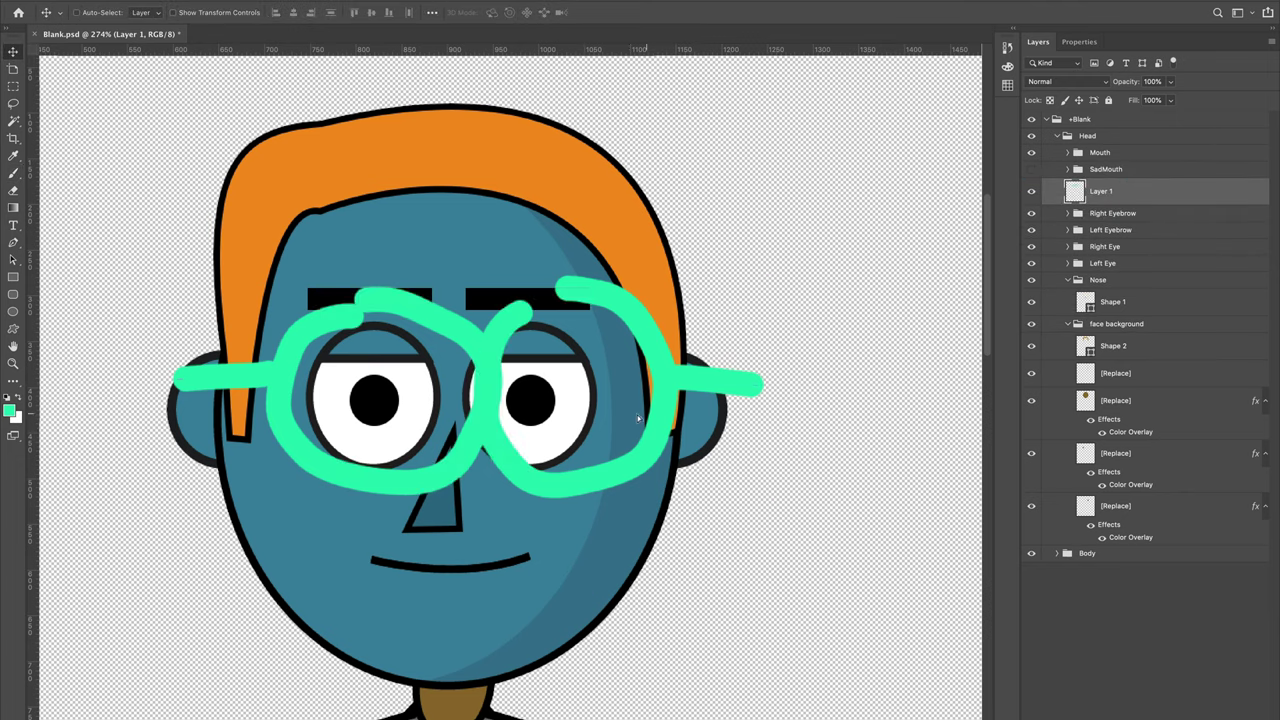
drag(654, 418, 621, 422)
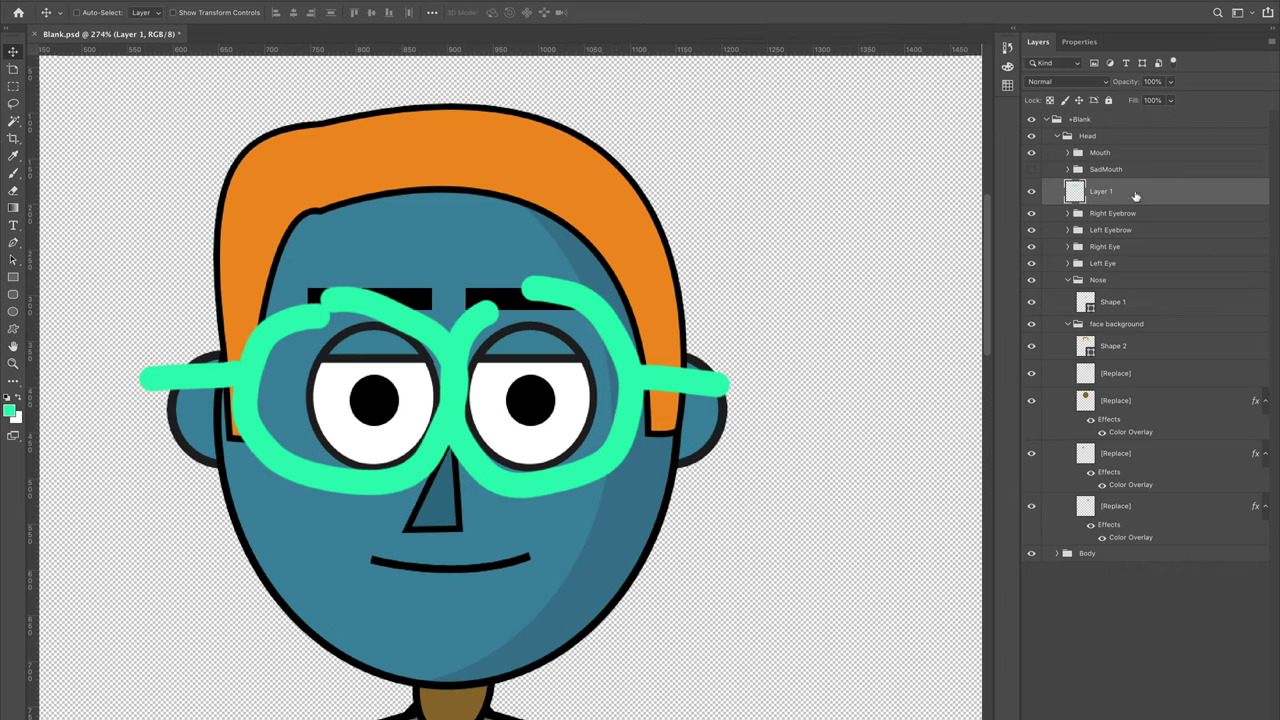
key(Delete)
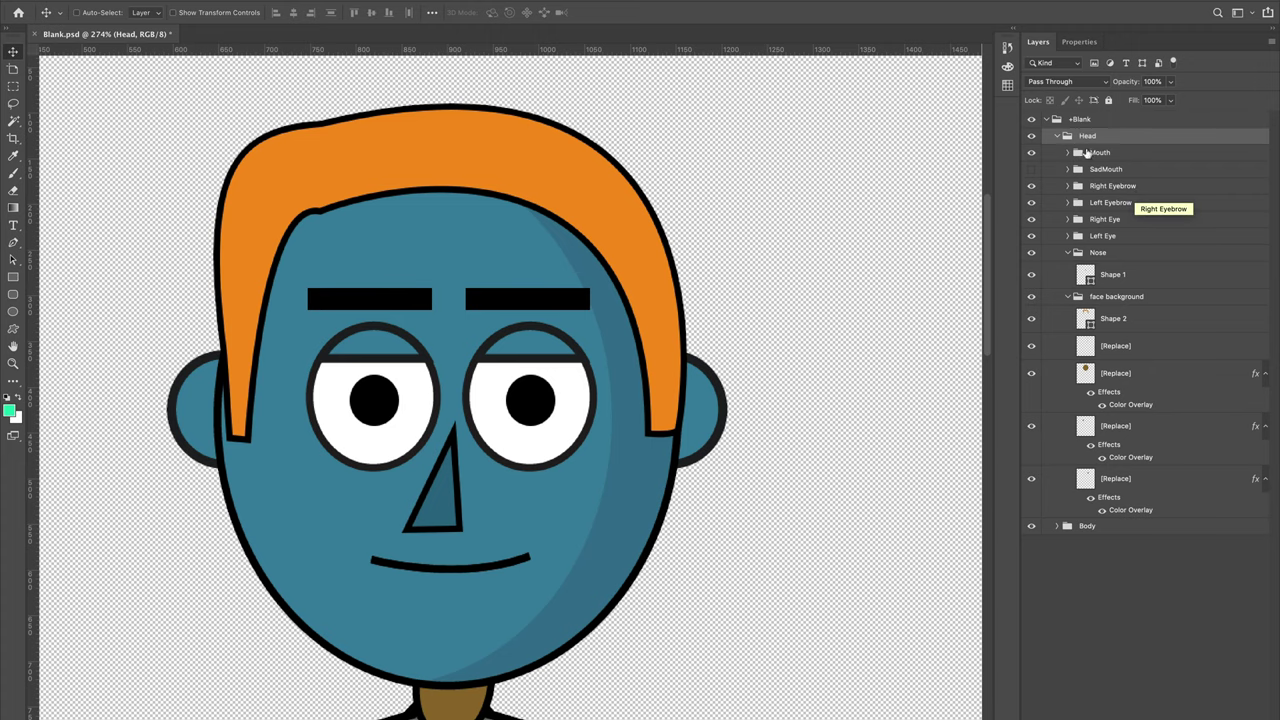
click(1031, 137)
click(1031, 137)
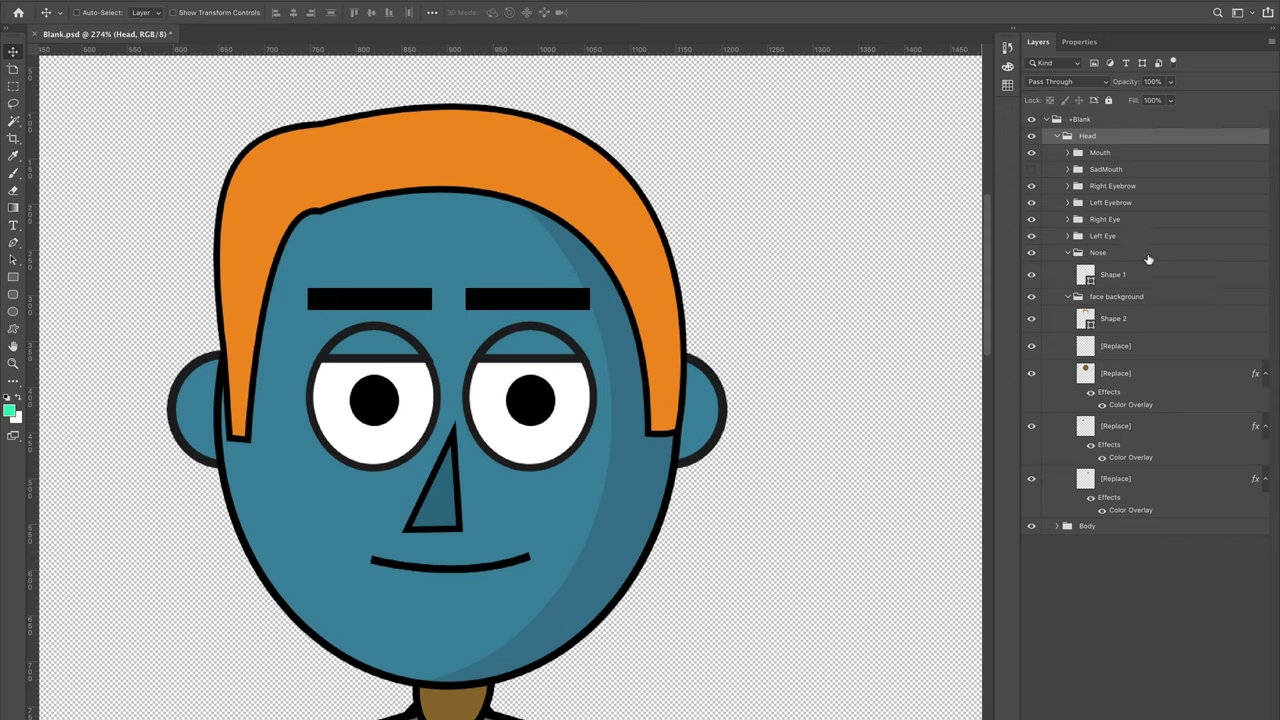
- Add a layer above Shape 2 and draw an orange pointed hair spike on top of the head with the Pen tool, about 291 by 63 px
click(1145, 322)
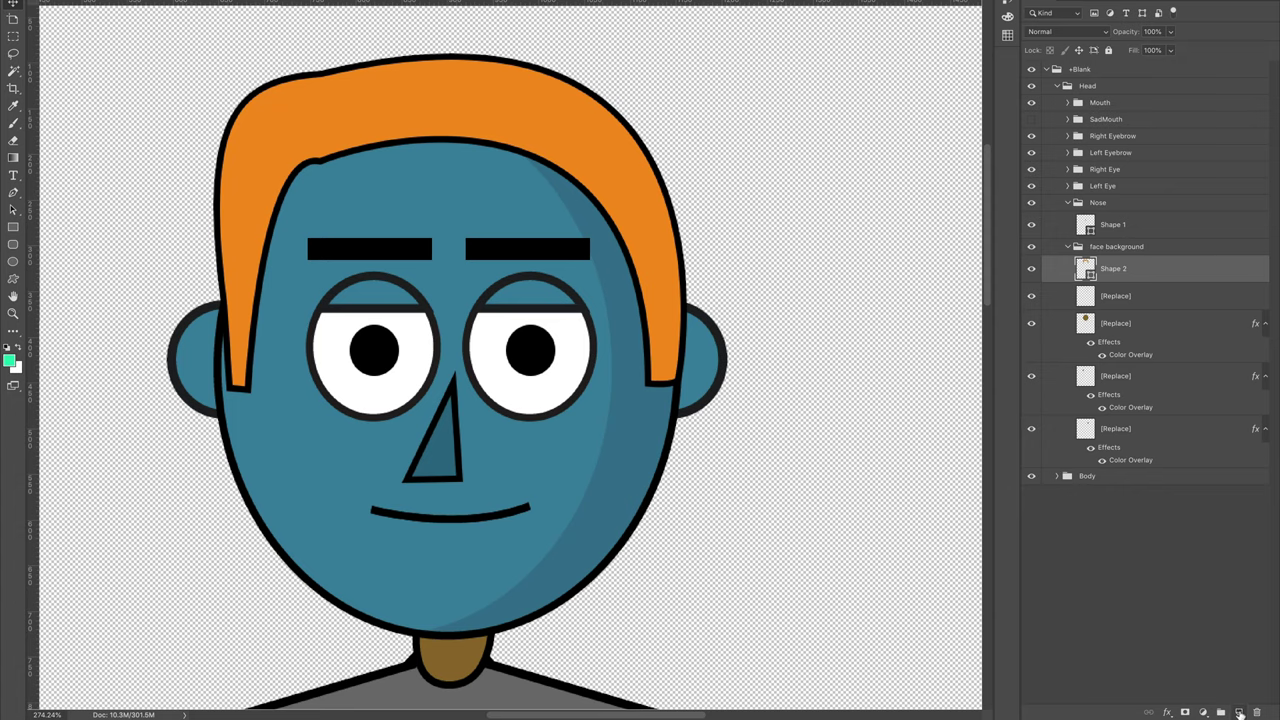
click(1239, 712)
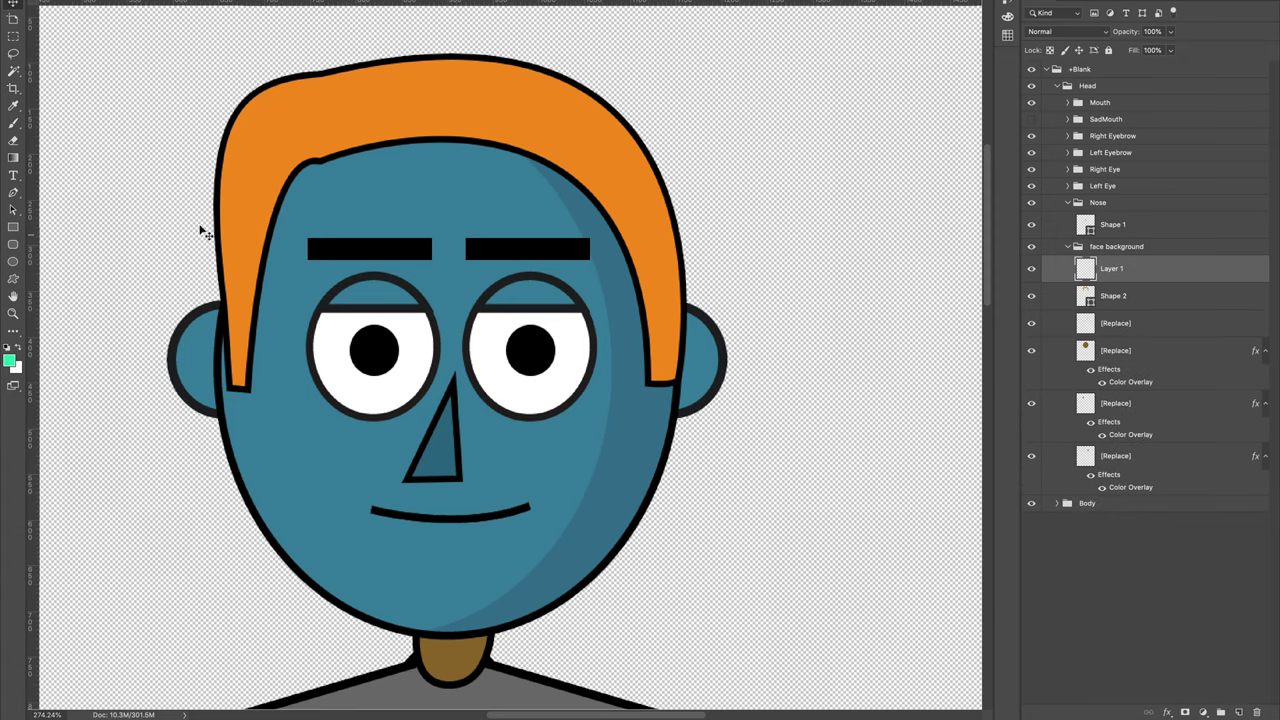
click(13, 192)
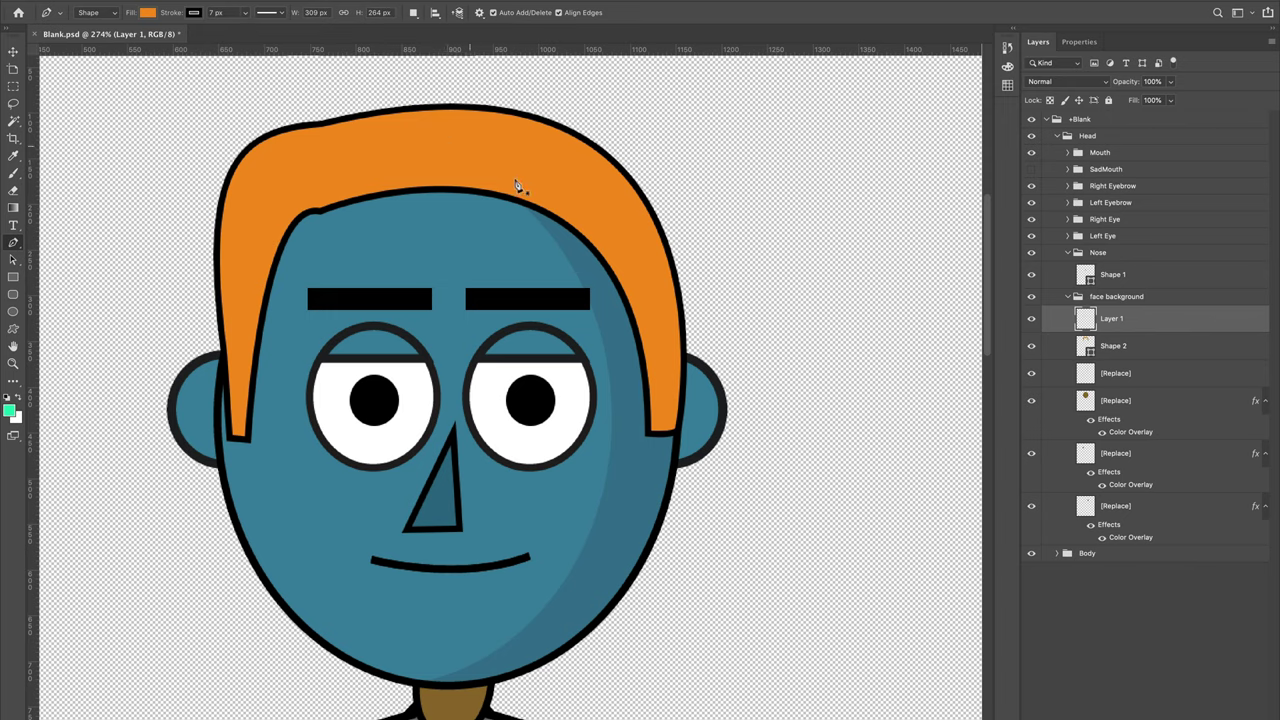
click(395, 112)
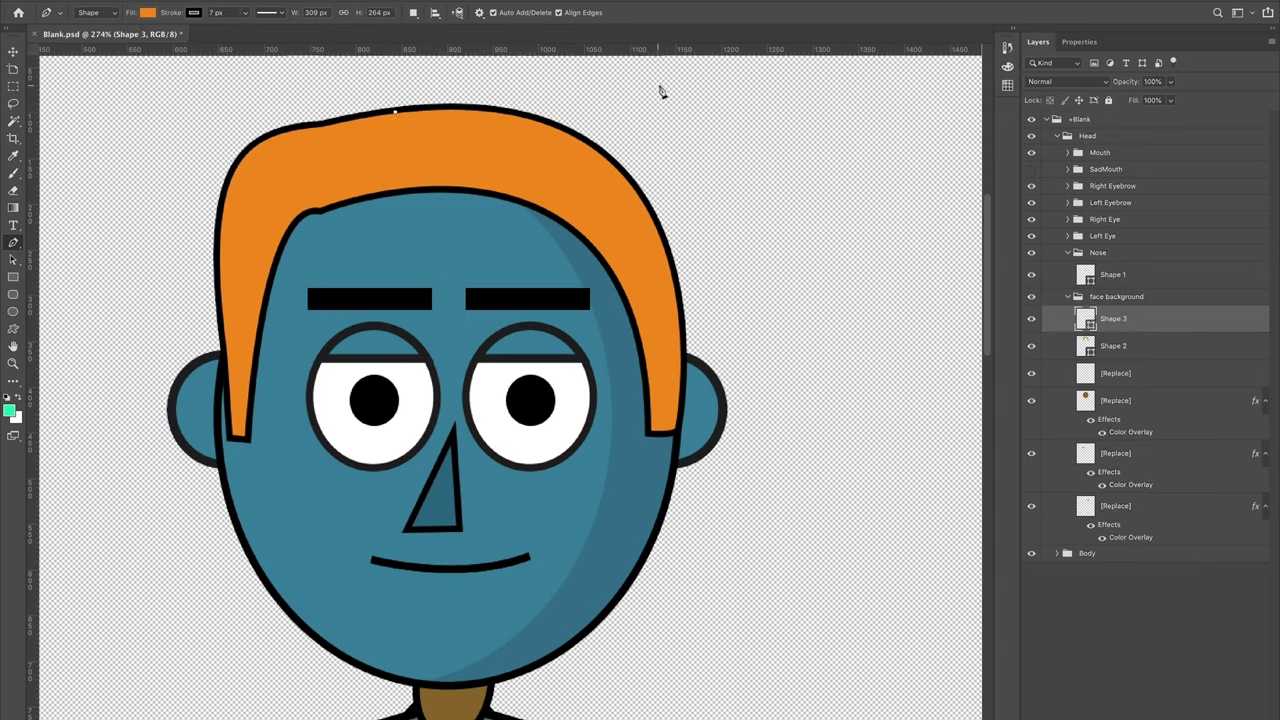
click(660, 85)
click(588, 145)
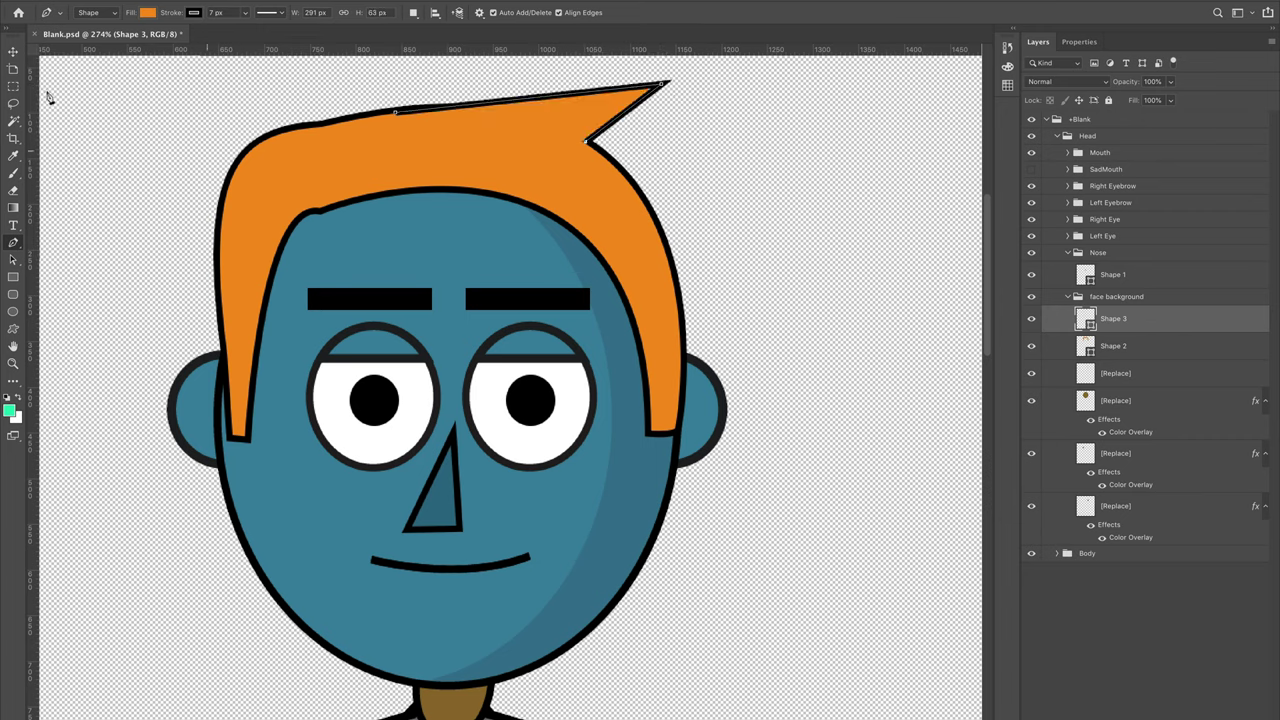
click(13, 51)
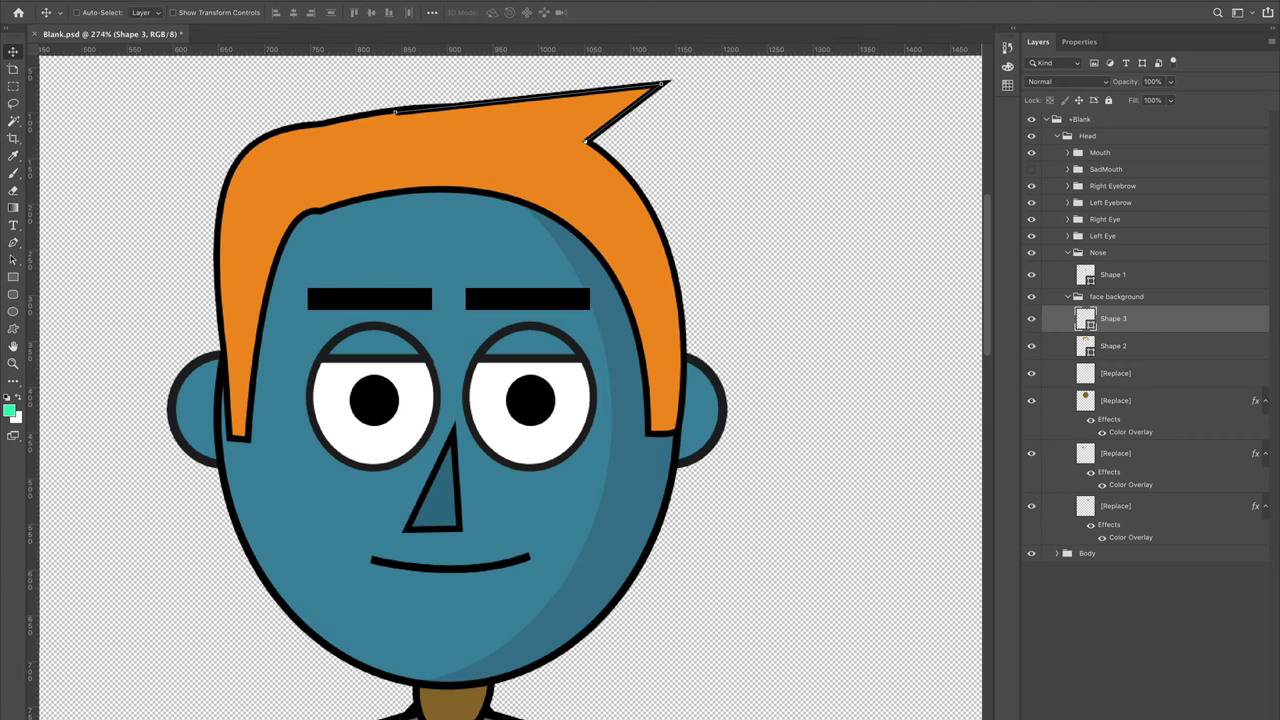
- Add another layer and draw a second orange hair spike just below the first, ending on the hair's right outer edge
key(ctrl+shift+alt+n)
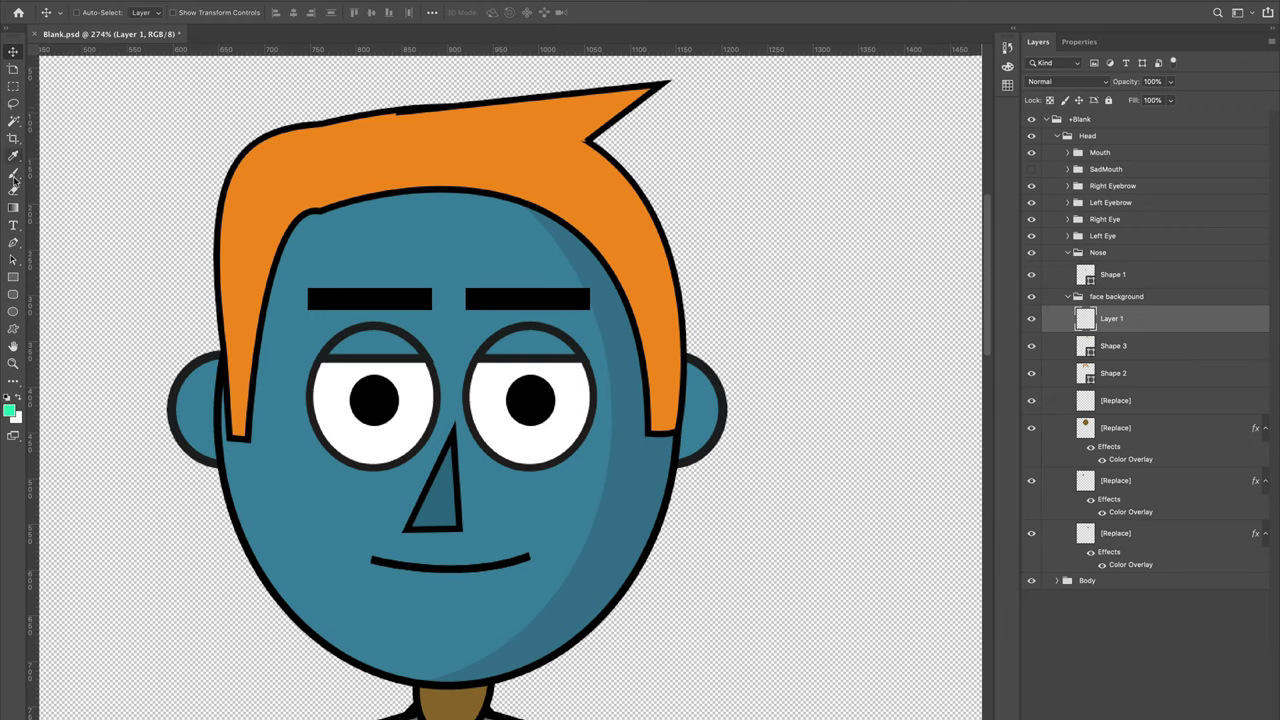
click(13, 242)
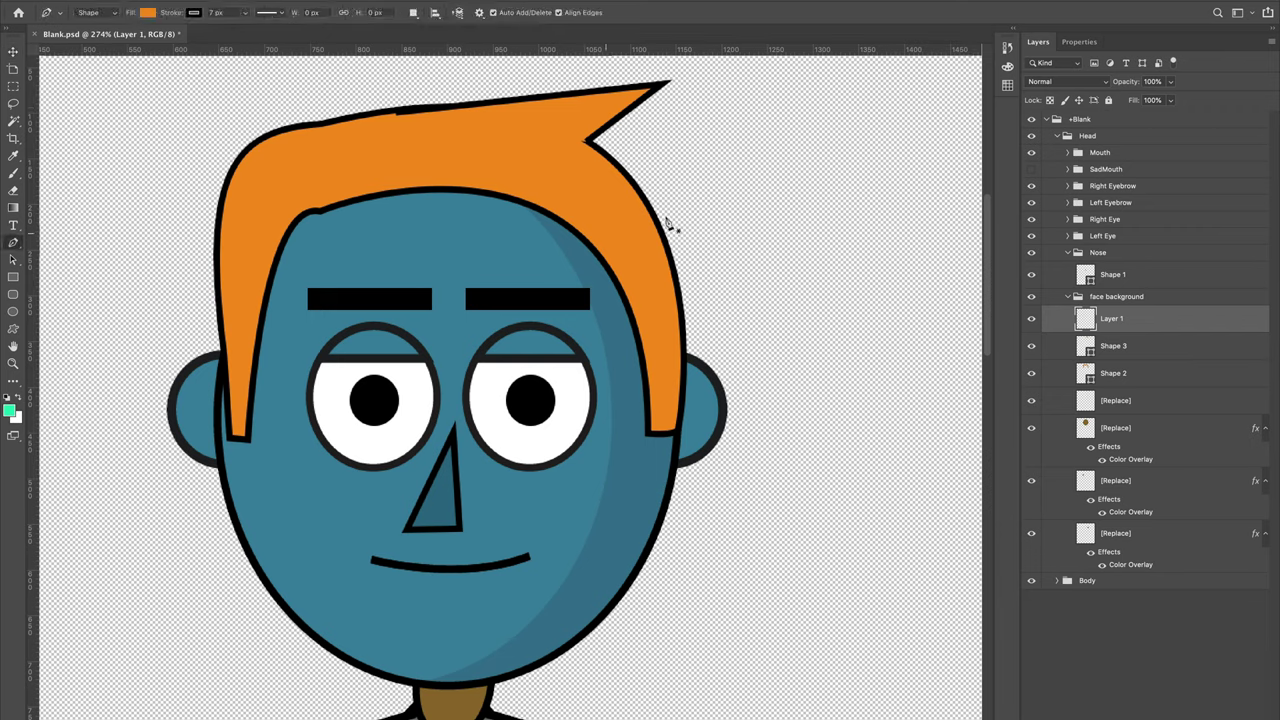
click(572, 143)
click(718, 128)
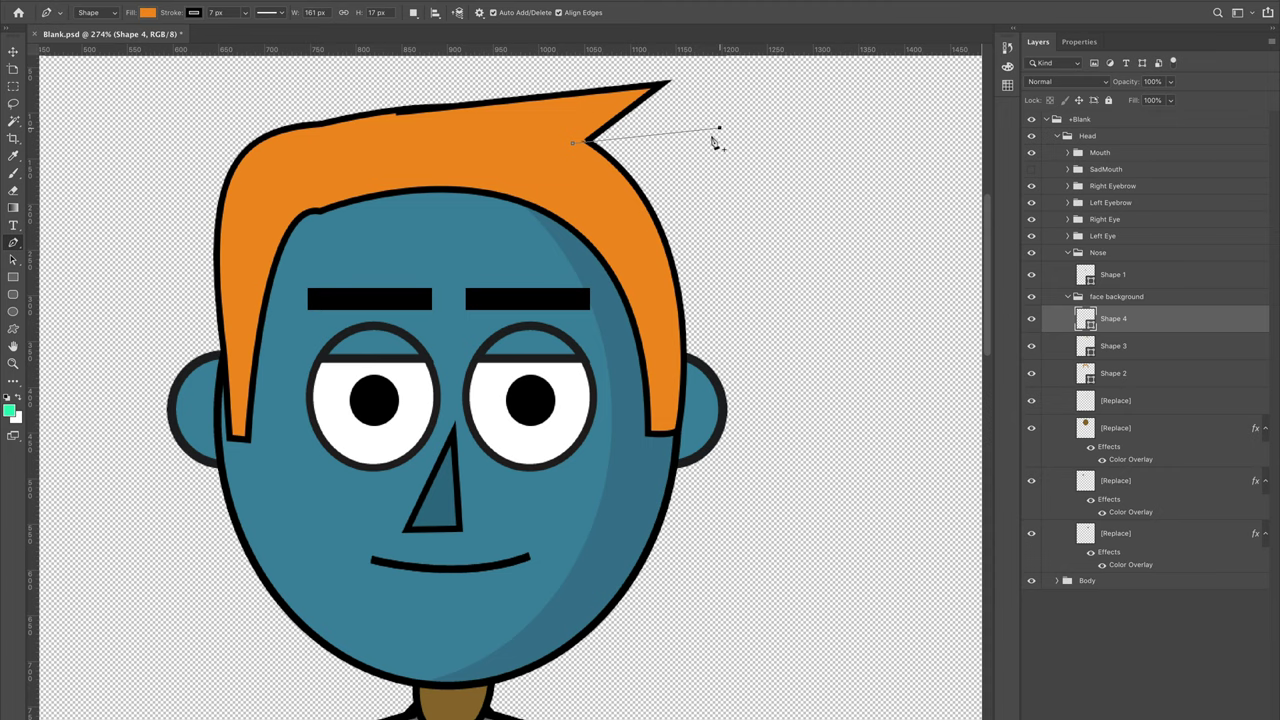
click(650, 219)
key(v)
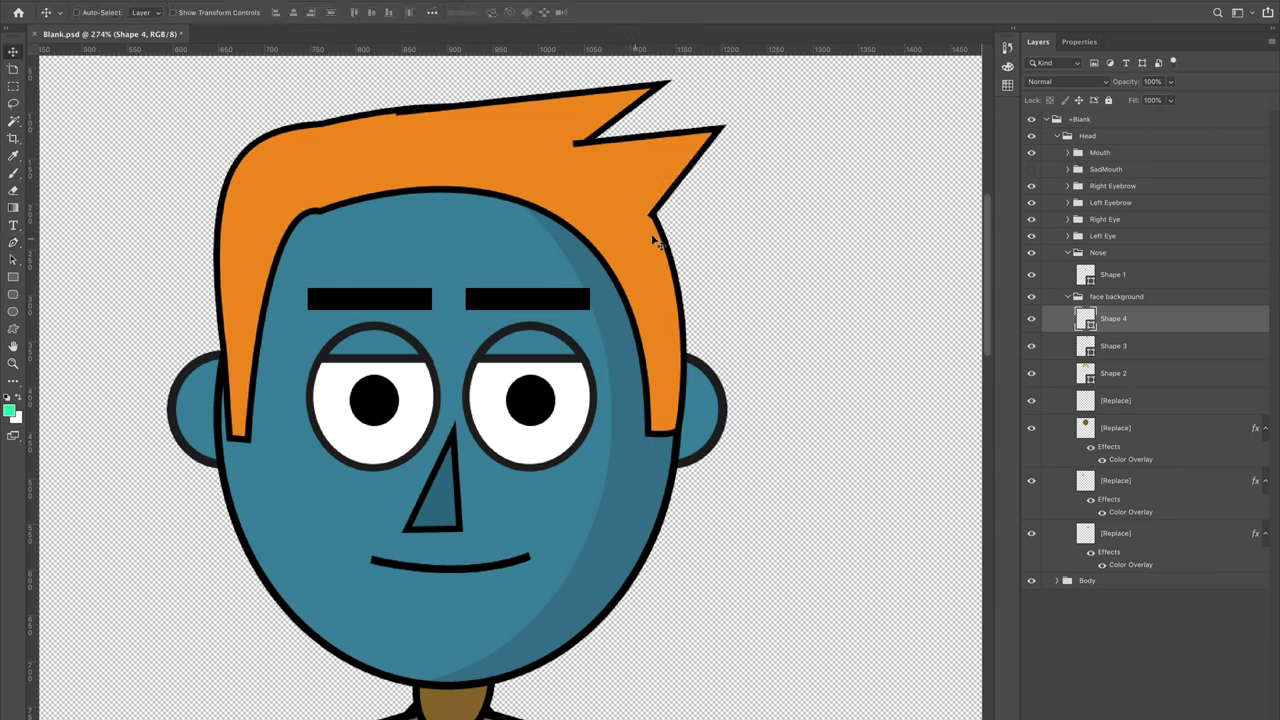
- Nudge the Shape 3 hair spike slightly up and right, and the Shape 4 spike slightly up and left
right_click(590, 122)
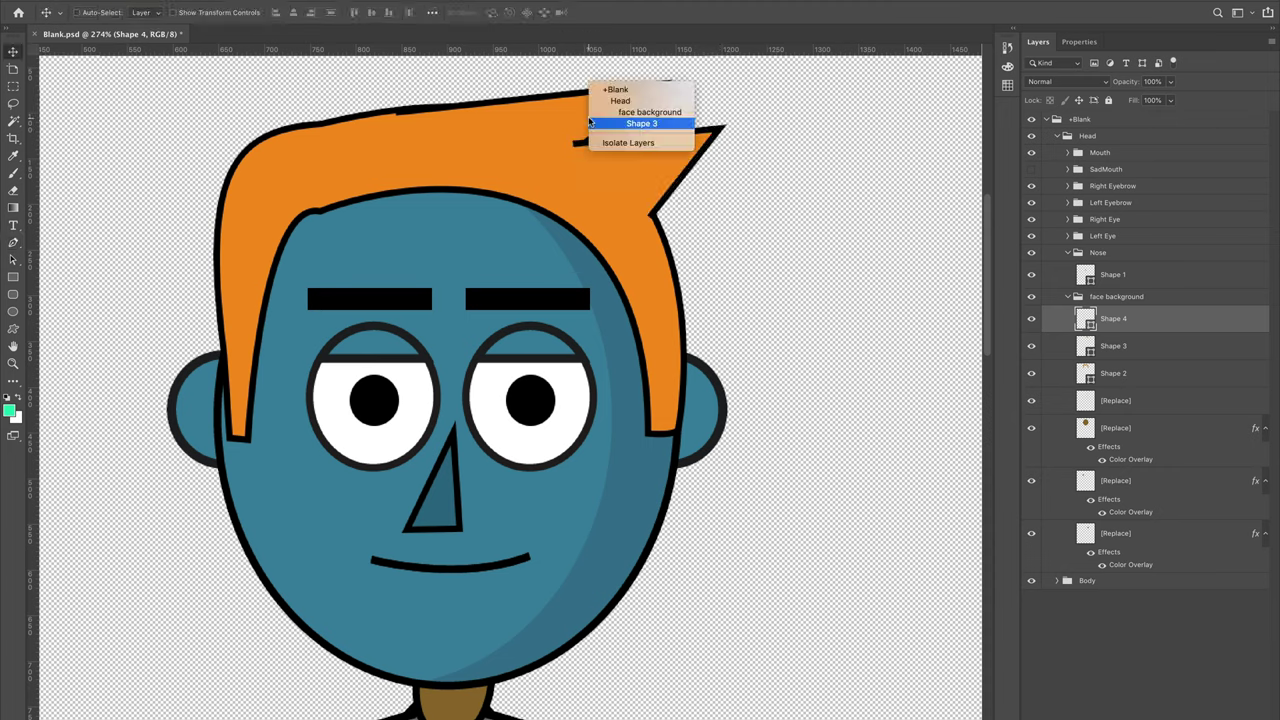
click(592, 123)
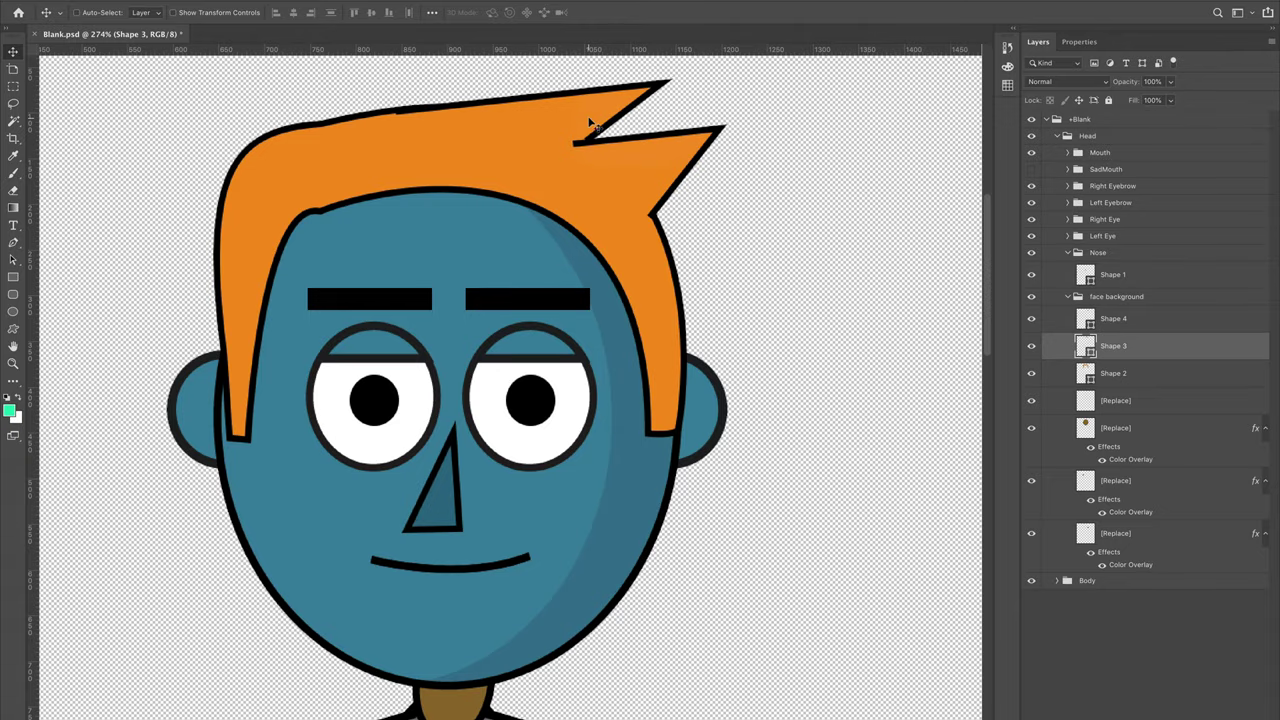
drag(590, 122, 586, 120)
key(alt+bracketright)
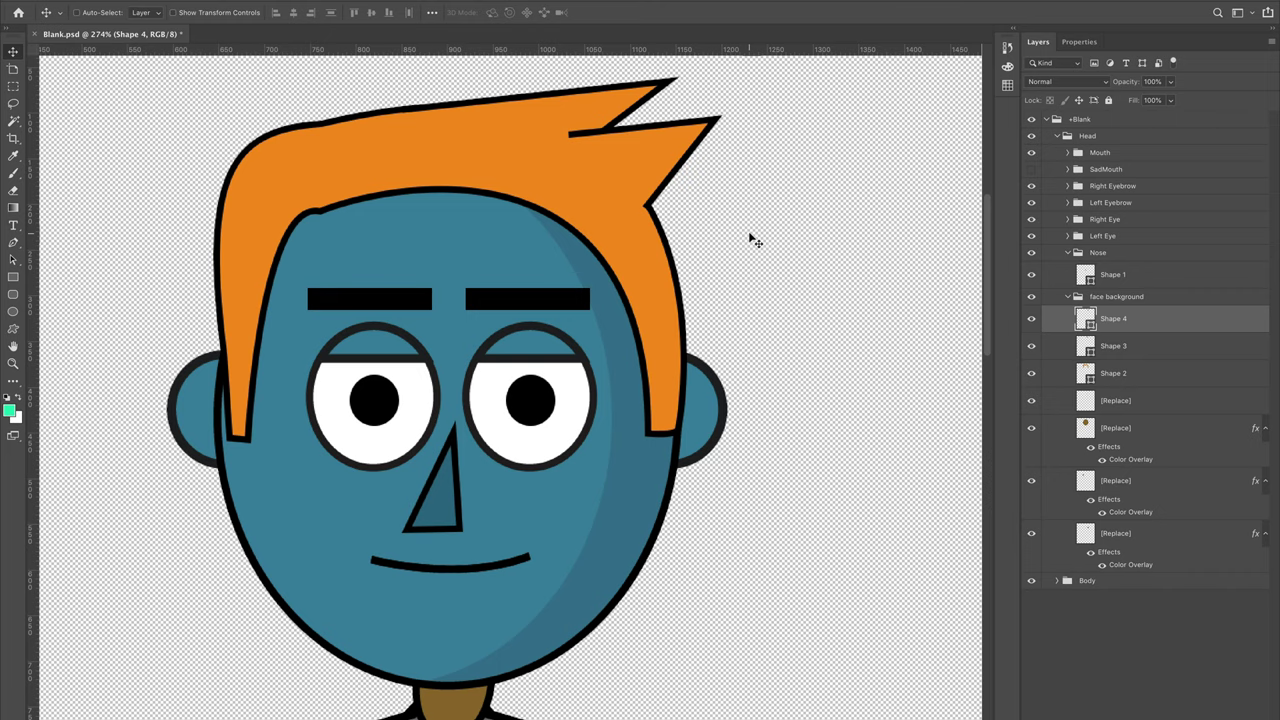
- Rename both hair spike layers, Shape 4 and Shape 3, as +hair
double_click(1118, 318)
text(e)
text(ir)
key(Return)
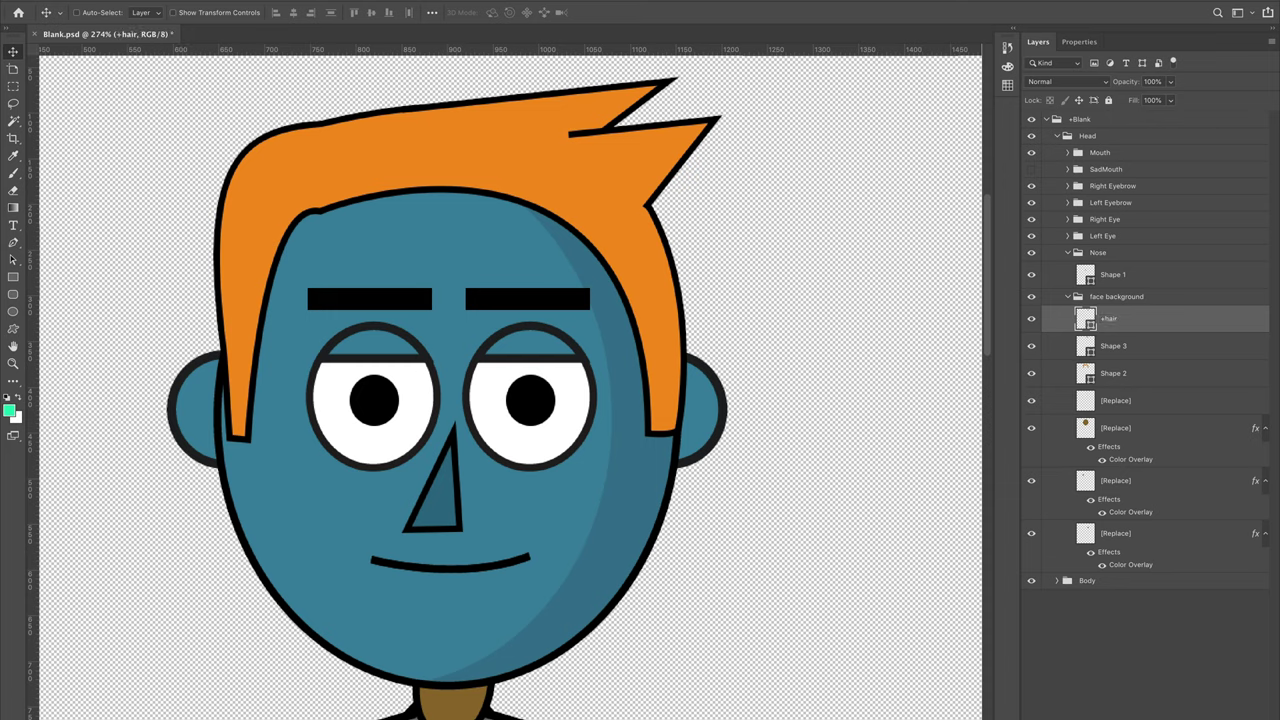
double_click(1120, 346)
text(+)
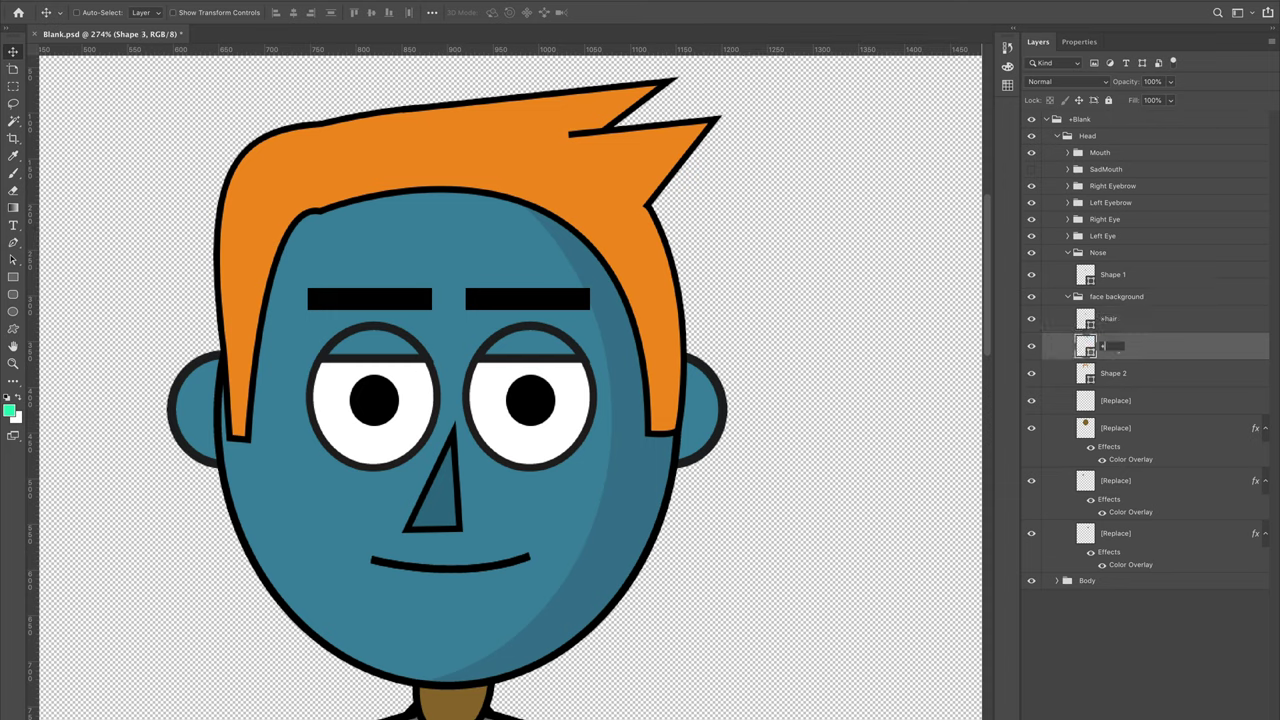
text(hair)
key(Return)
- Toggle the visibility of Shape 2 and each +hair layer to check which part of the hair each one holds
click(1033, 376)
click(1033, 376)
click(1032, 346)
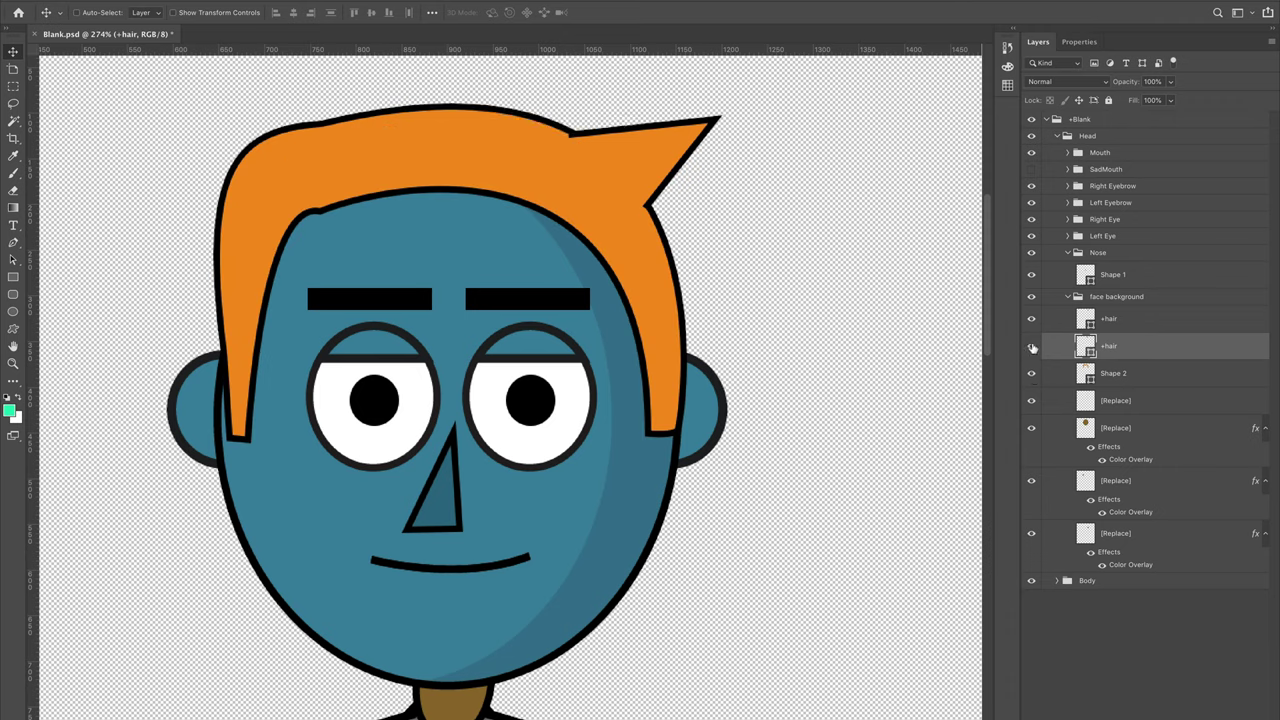
click(1032, 346)
click(1033, 320)
click(1033, 320)
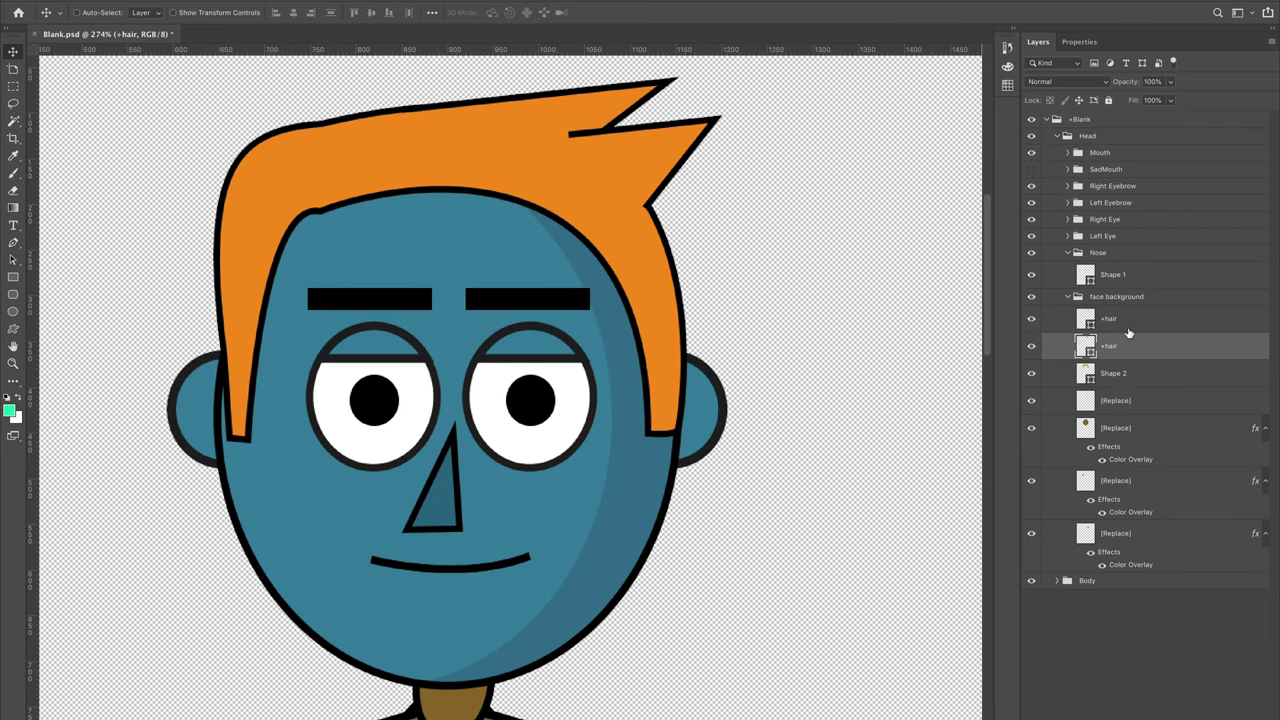
click(1032, 320)
click(1032, 320)
- Switch to Character Animator and inspect the source artwork file linked to the Blank (Photoshop) puppet without replacing it
key(super+Tab)
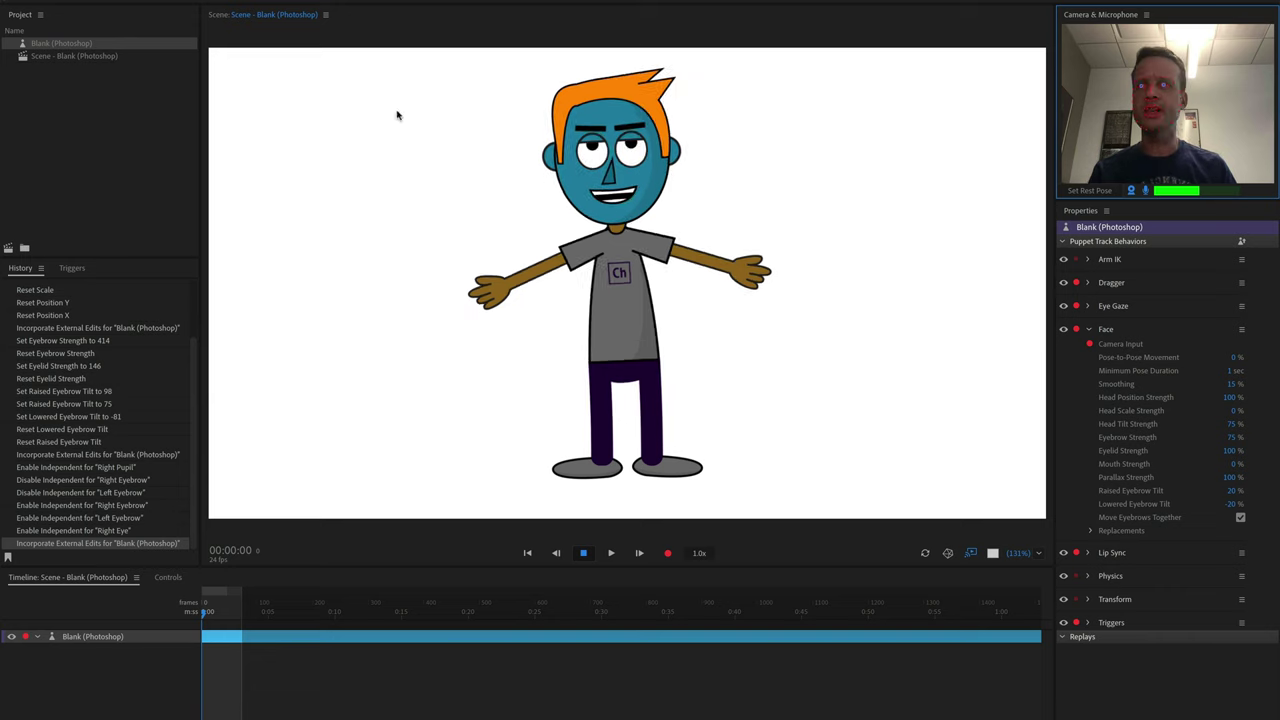
click(88, 44)
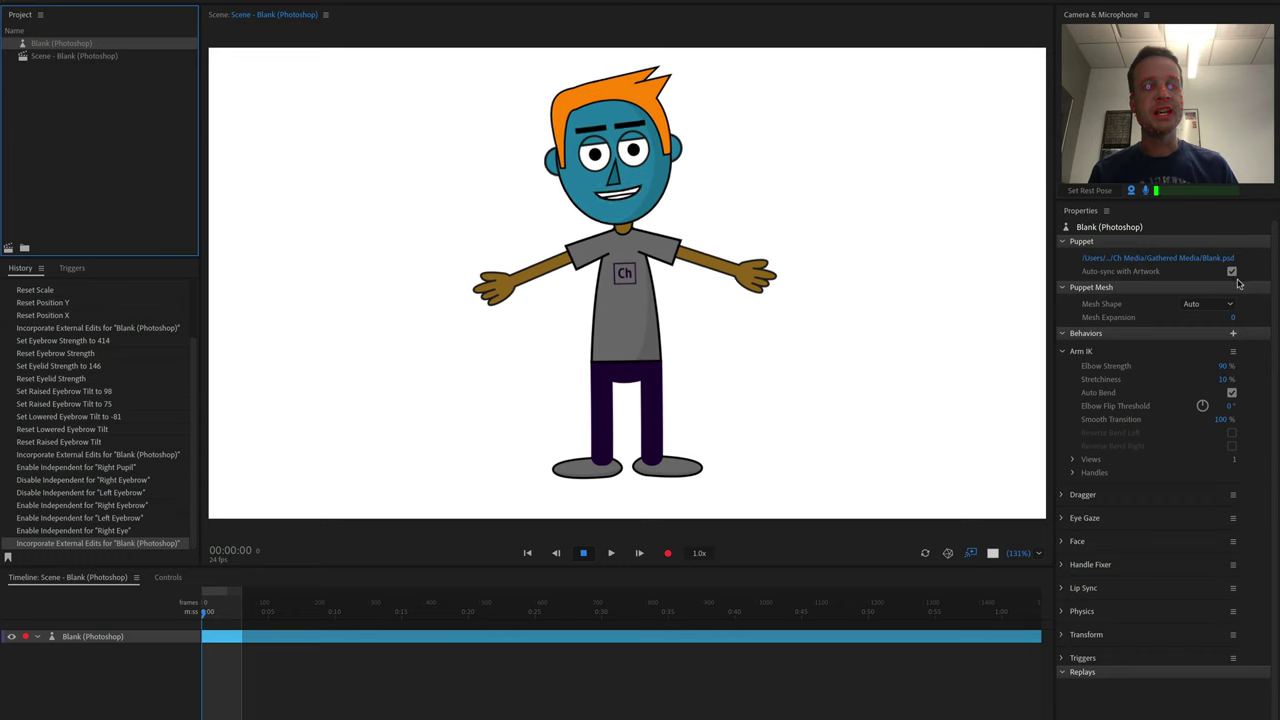
click(1176, 264)
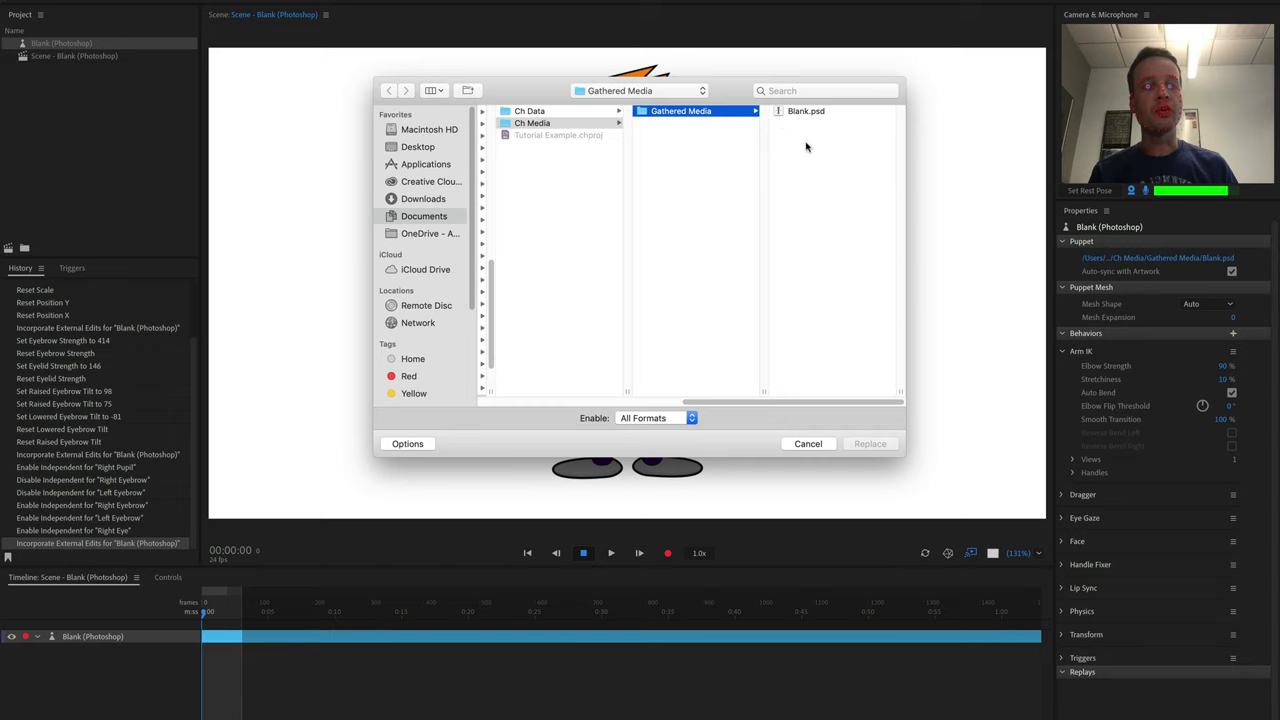
click(806, 444)
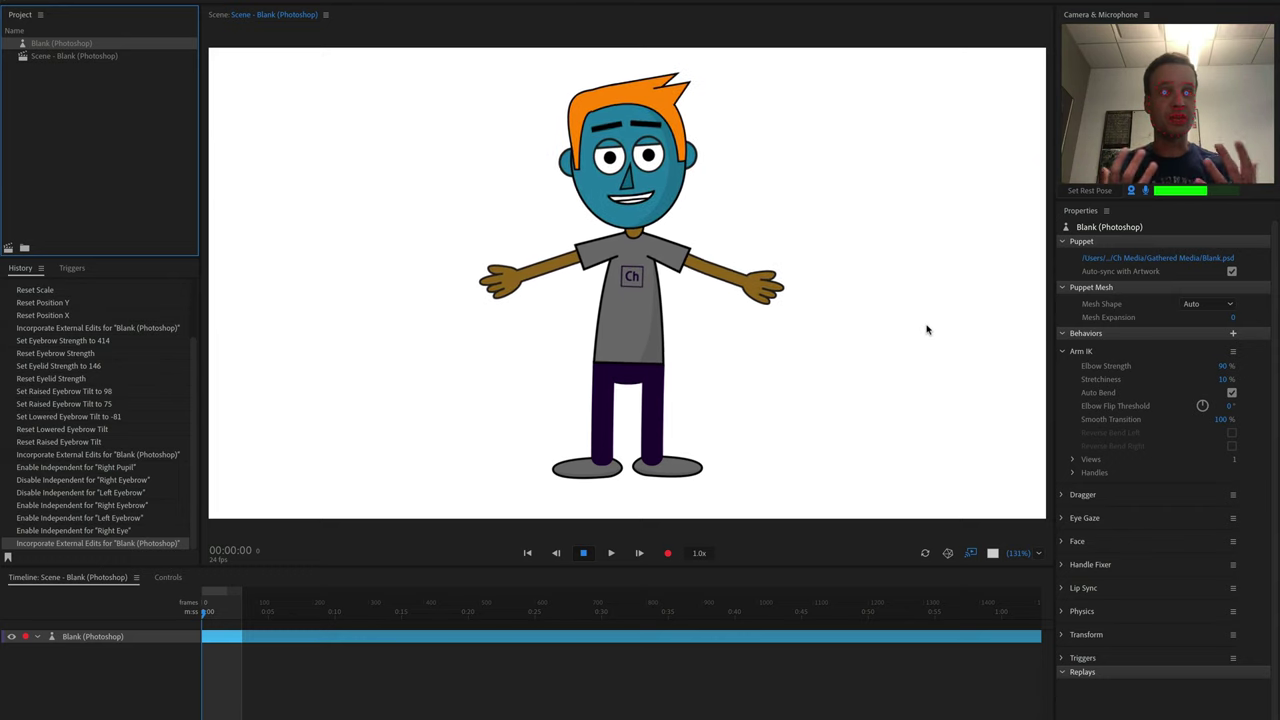
- Open the Blank (Photoshop) puppet for rigging, expand its face background group and collapse the Left Eye and Right Eye groups
double_click(57, 44)
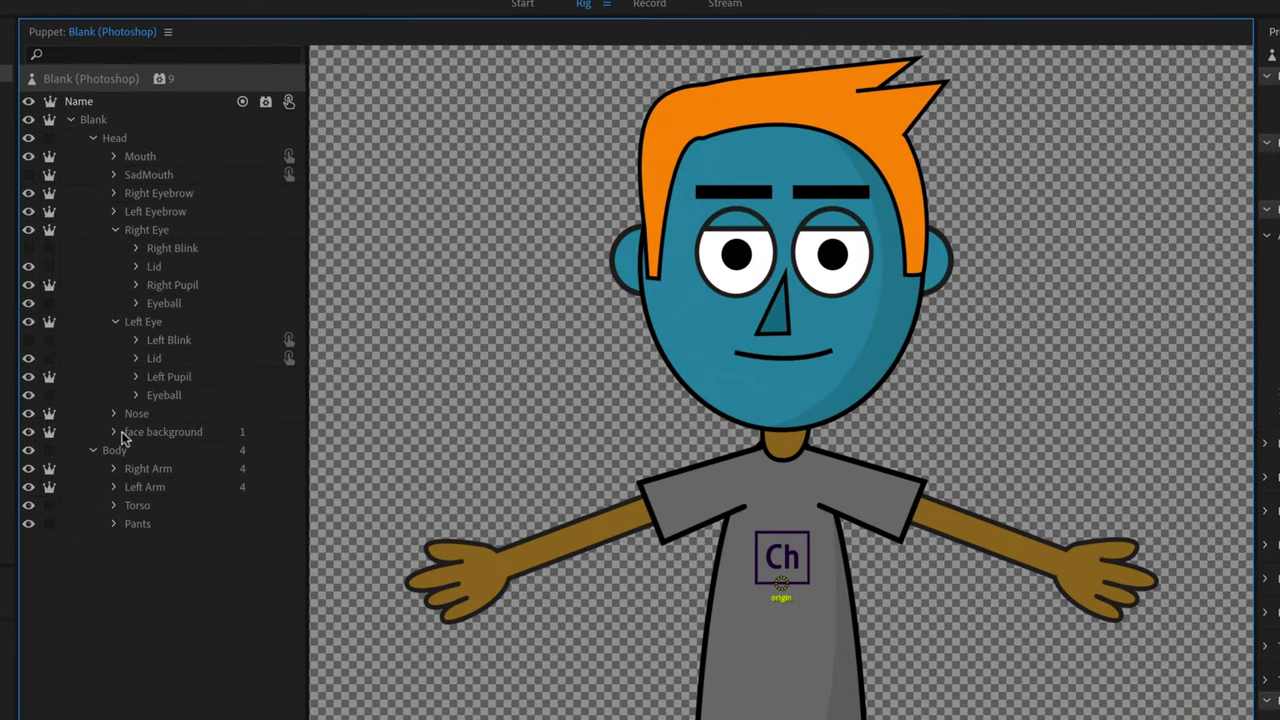
click(267, 291)
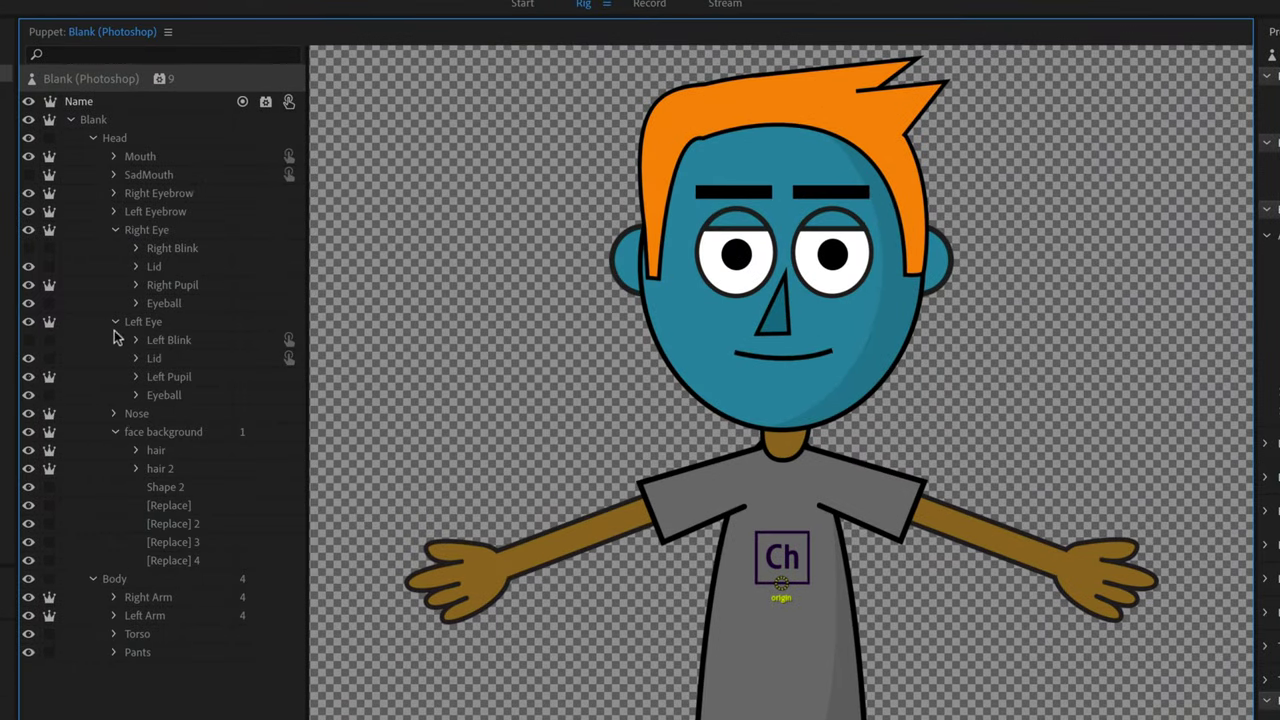
click(115, 322)
click(116, 231)
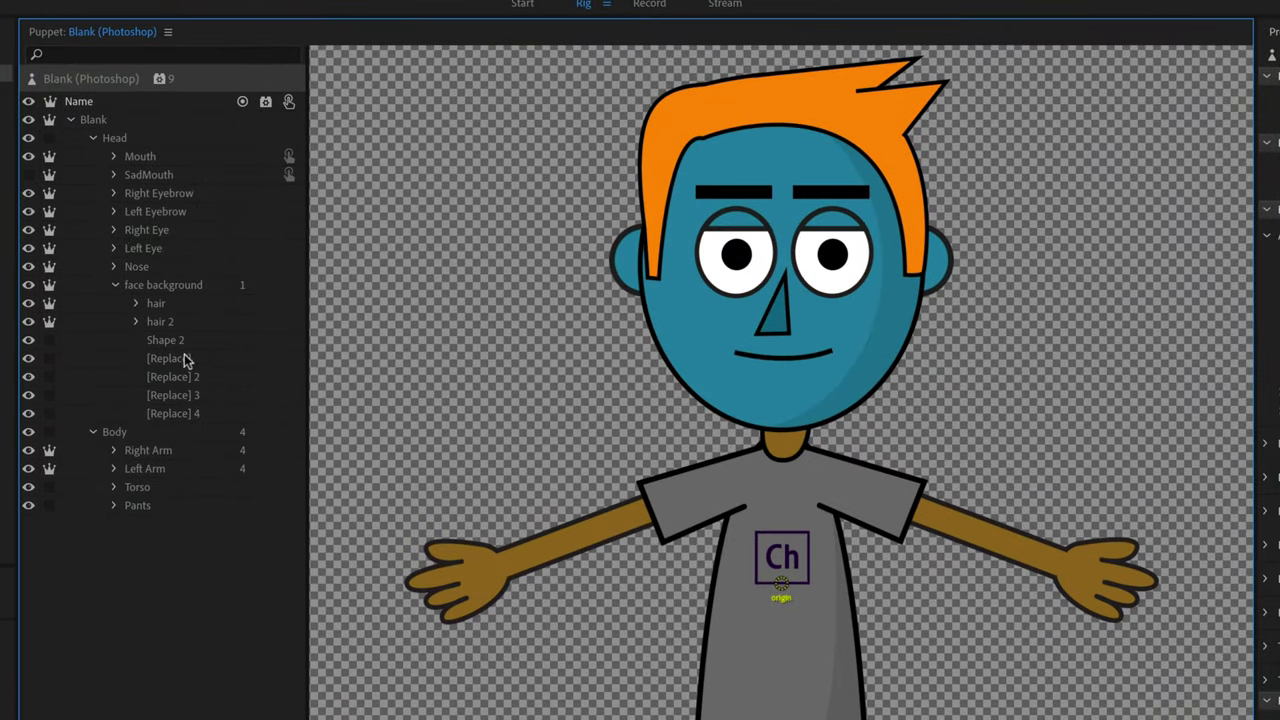
- Move the origin of the hair layer, the lower spike, inward toward the base of the spike so it overlaps the head
click(157, 304)
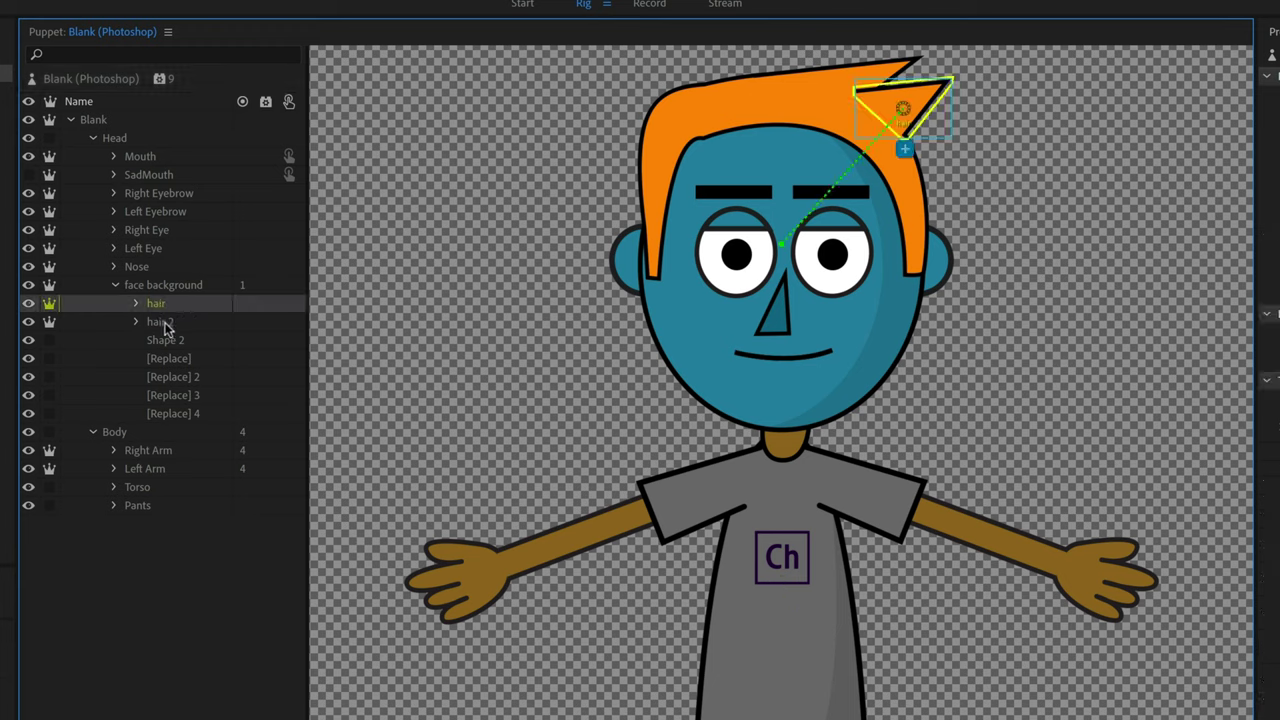
click(163, 323)
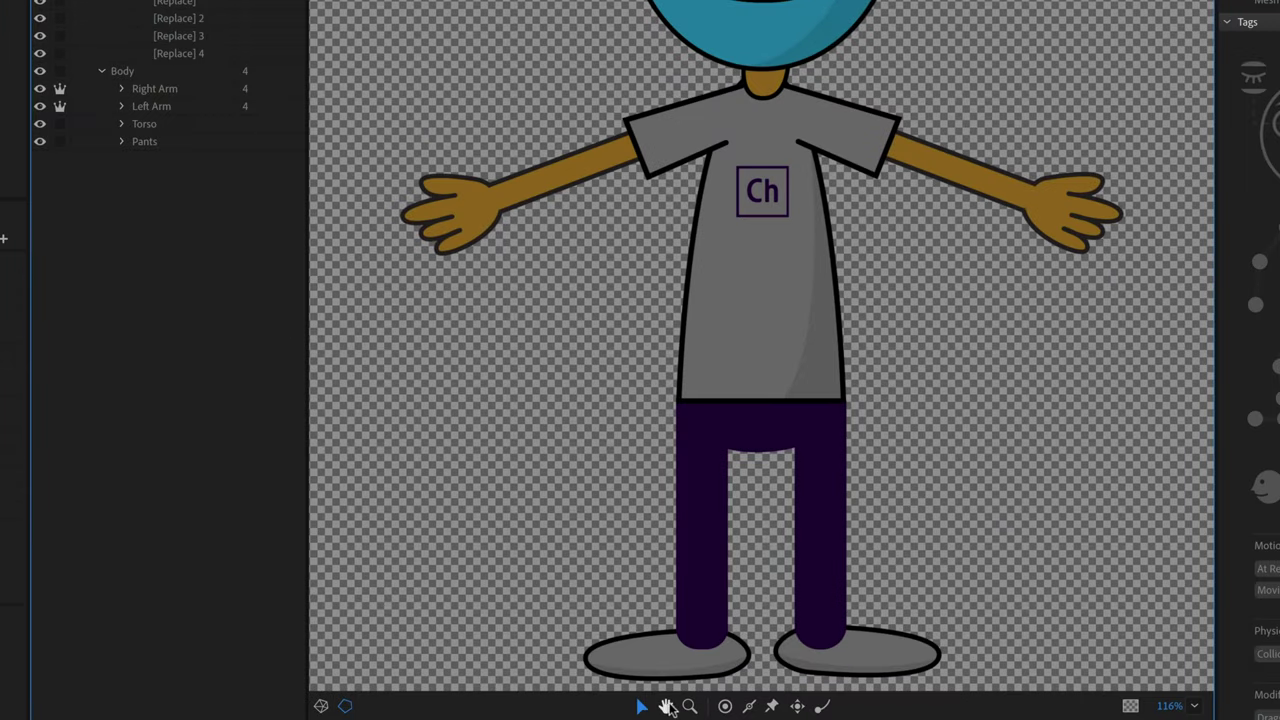
click(667, 706)
drag(909, 87, 948, 217)
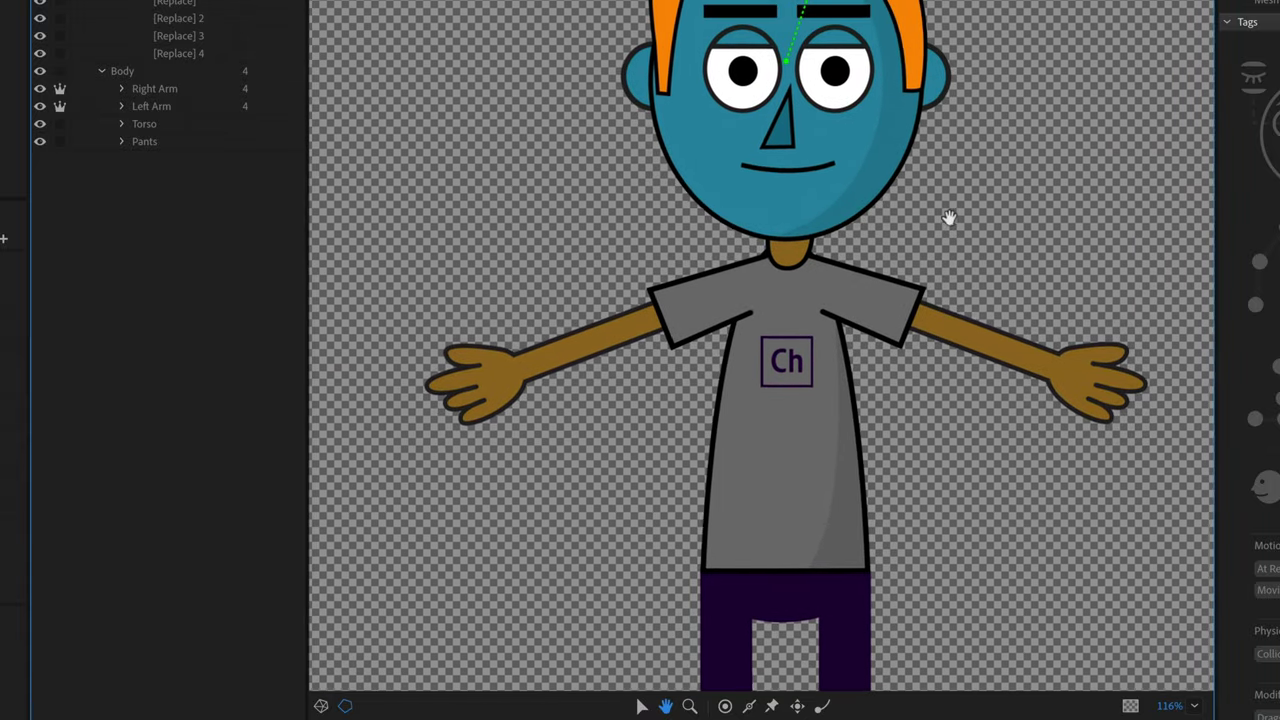
click(690, 706)
click(835, 107)
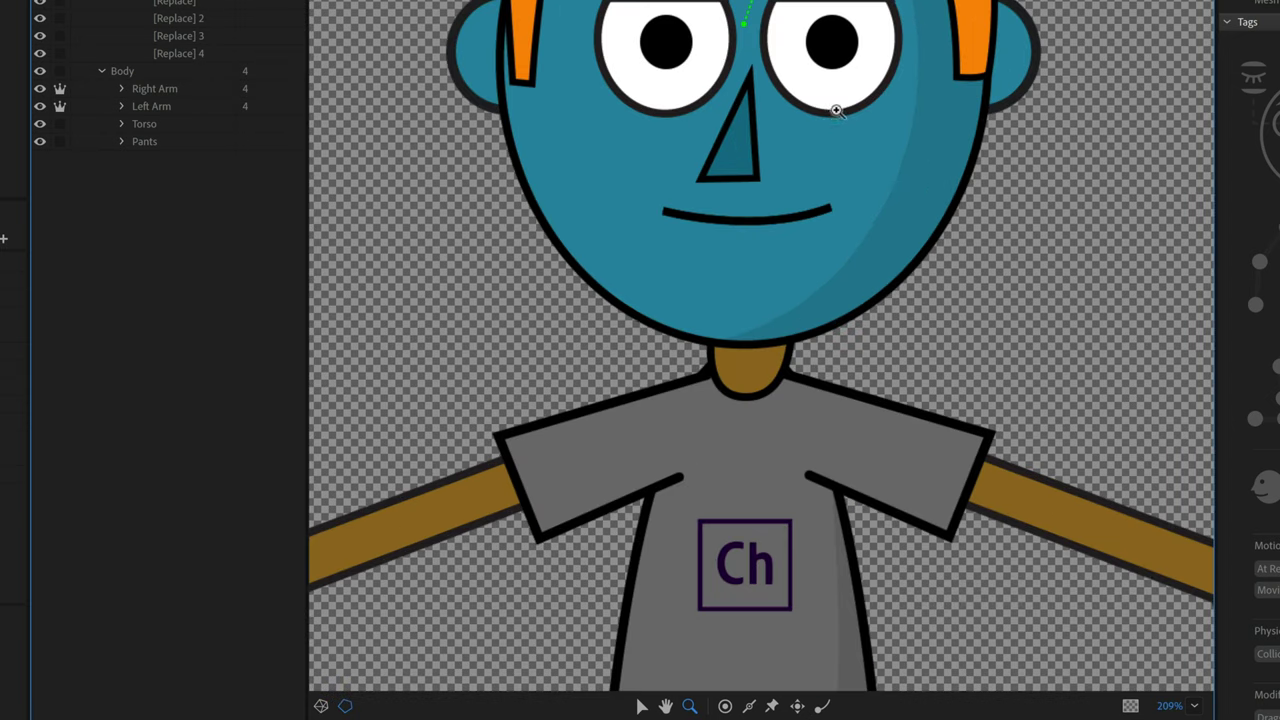
drag(835, 107, 856, 240)
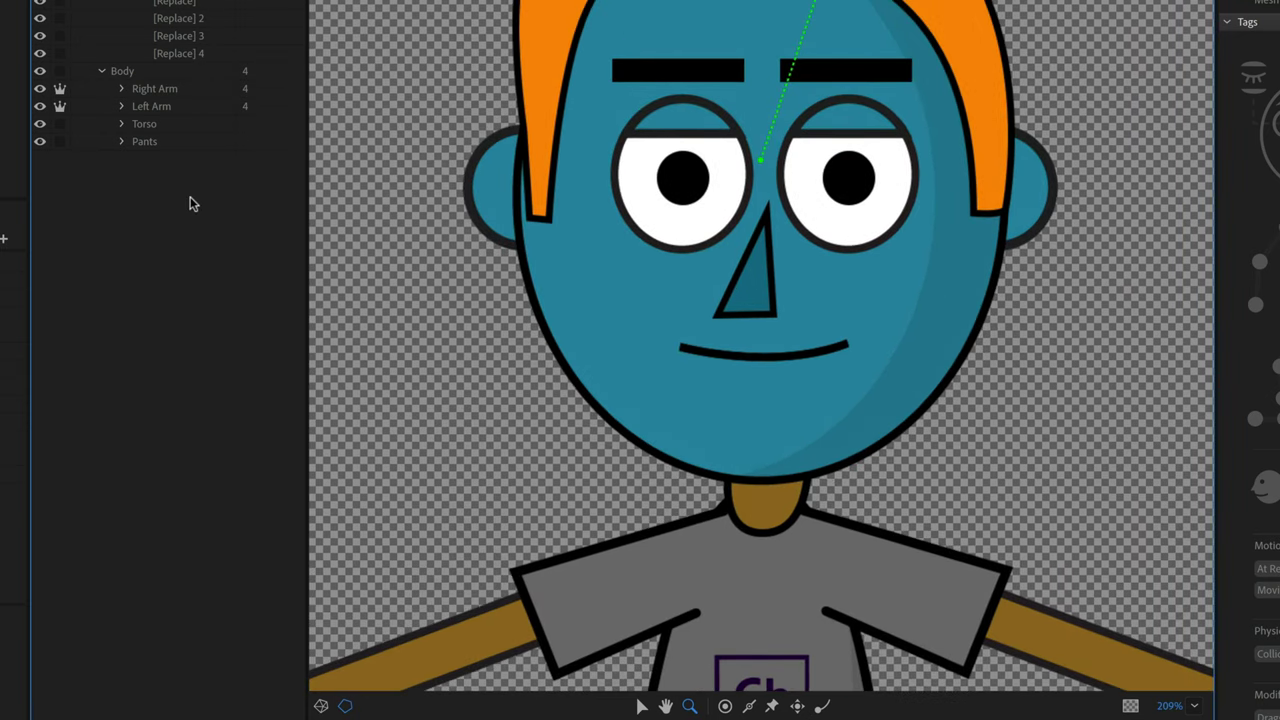
click(143, 0)
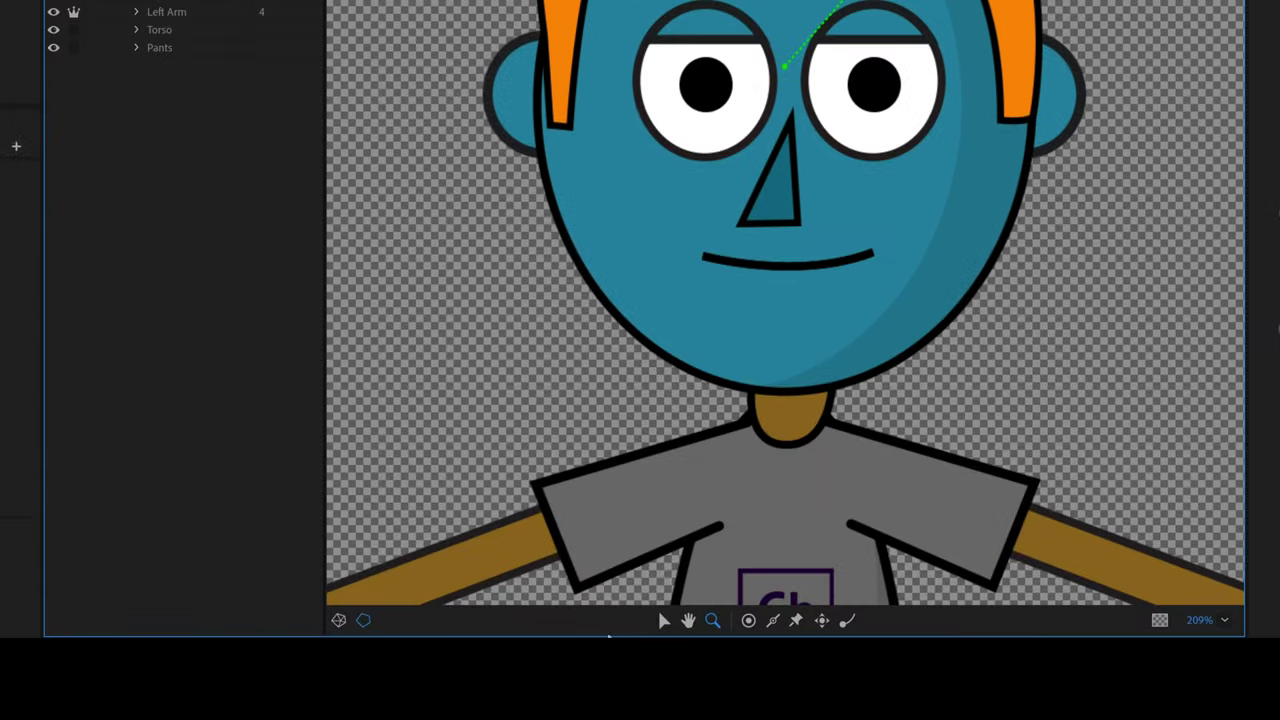
click(661, 619)
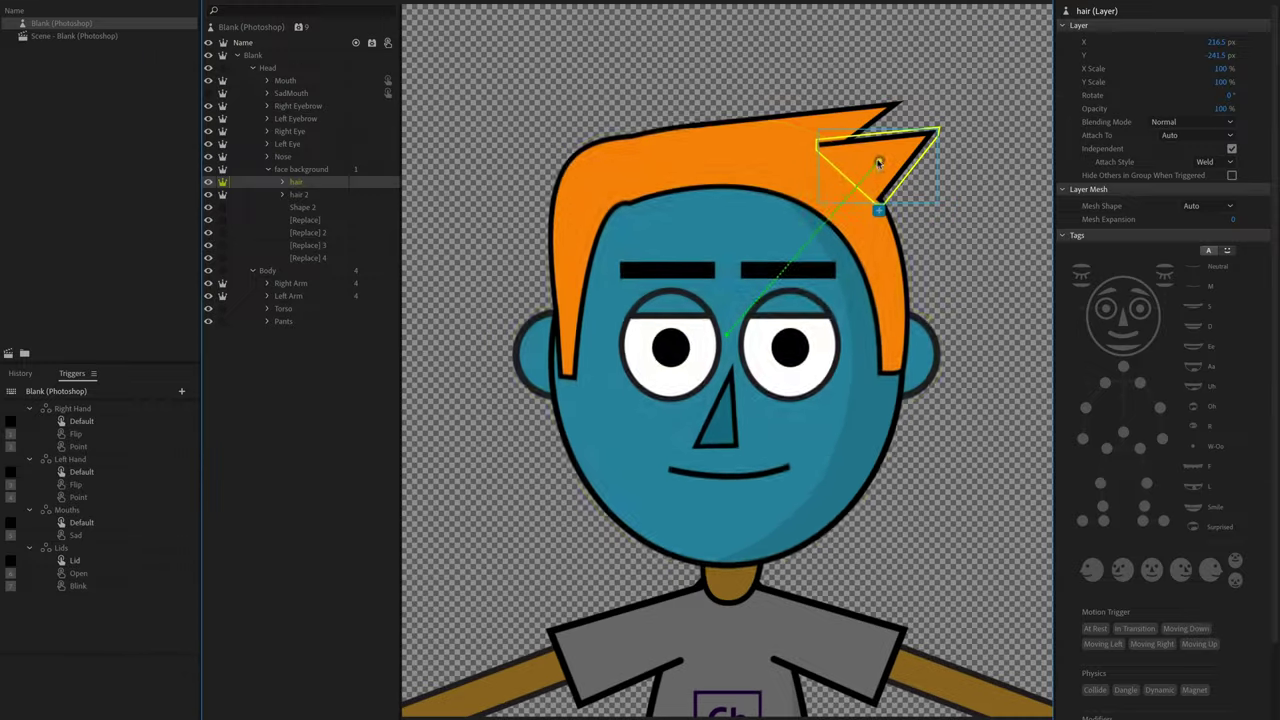
mouse_move(878, 163)
mouse_down()
mouse_move(902, 172)
mouse_move(925, 142)
mouse_move(856, 175)
mouse_up()
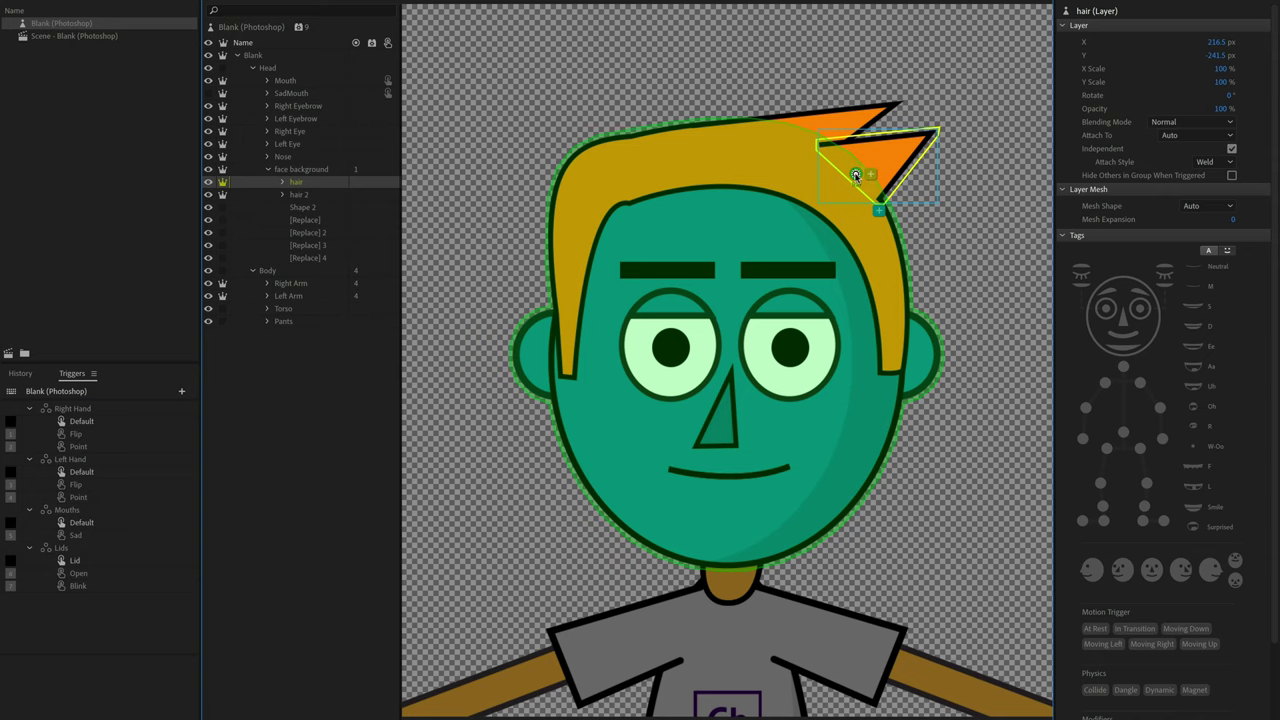
click(855, 175)
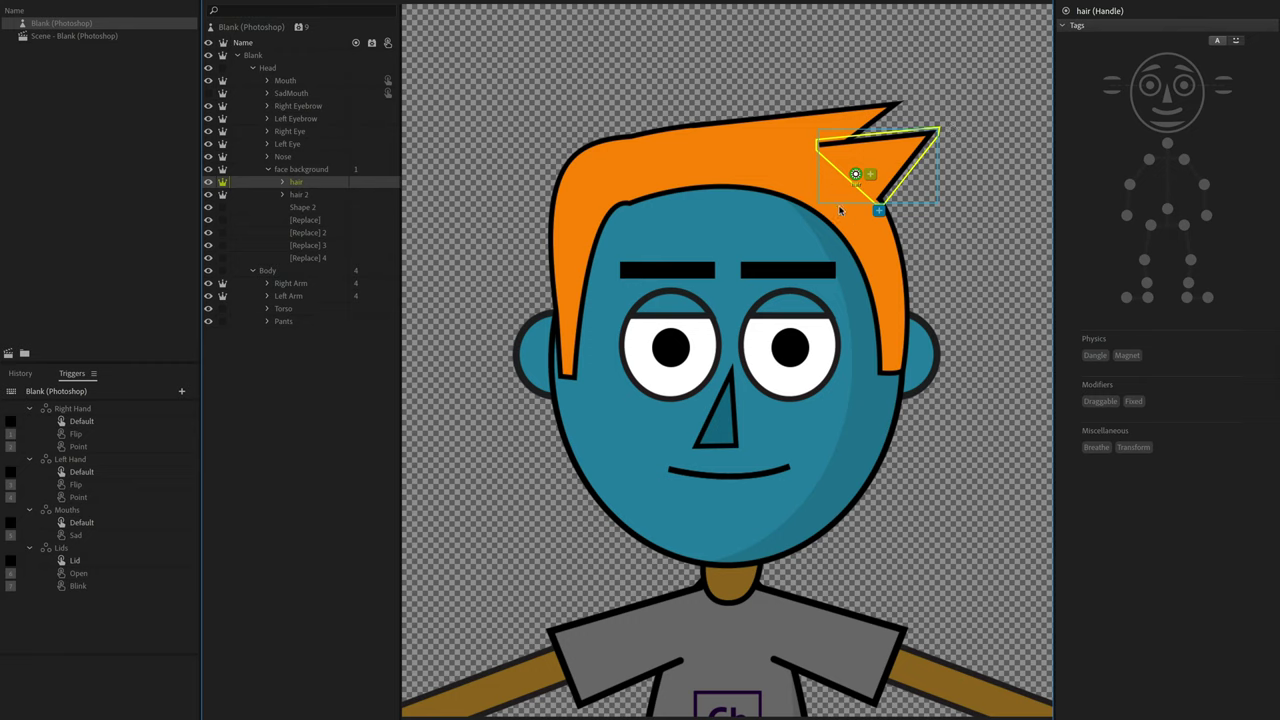
- Move the origin of hair 2, the upper spike, toward its base and add a Dangle handle at its tip
click(305, 195)
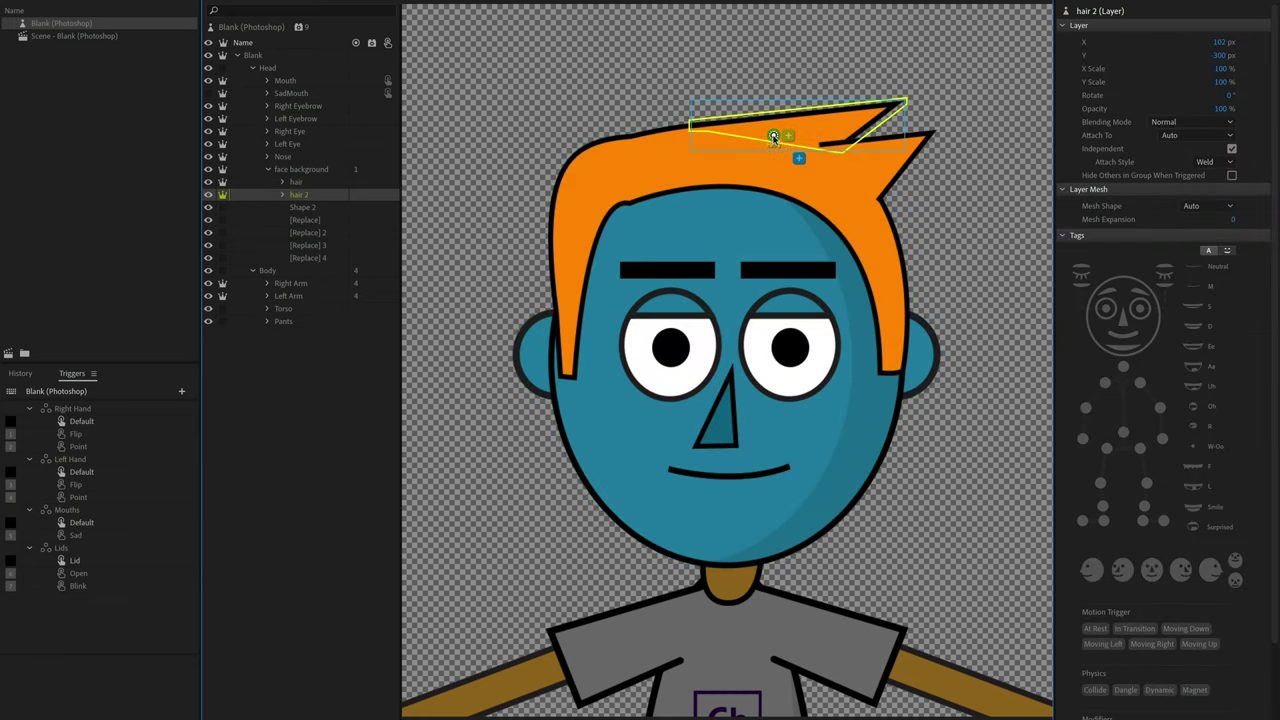
click(776, 137)
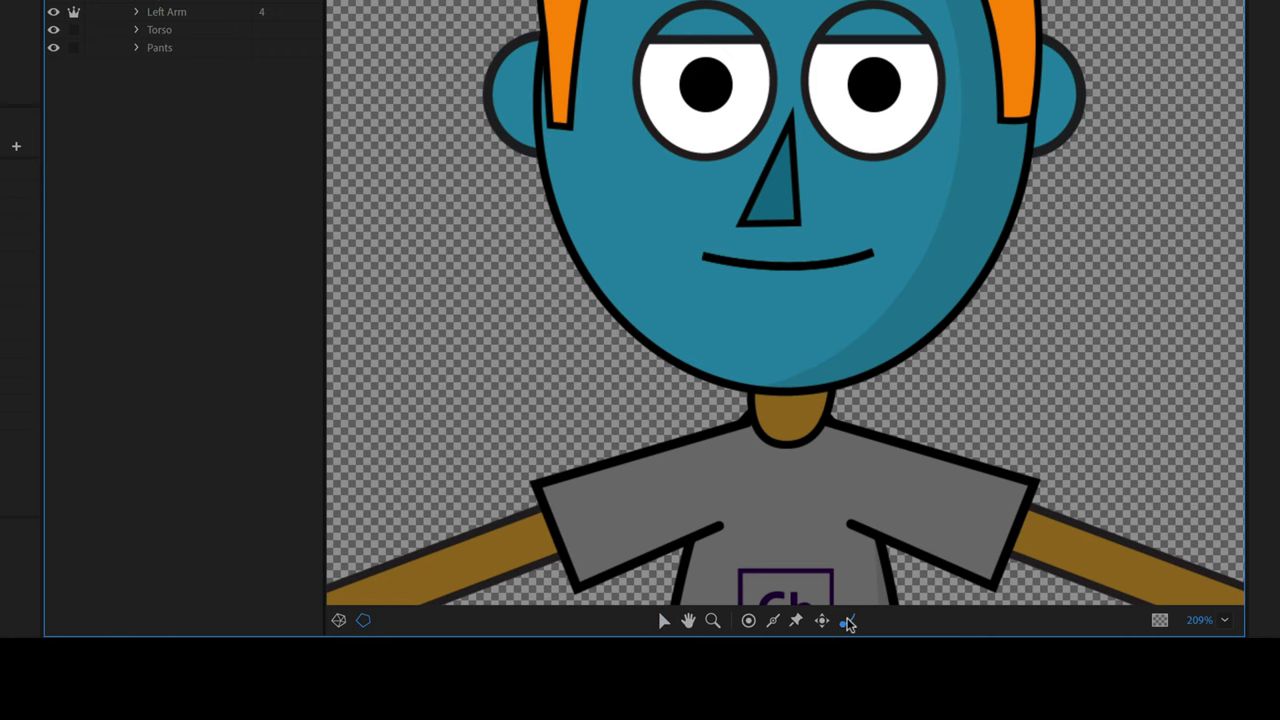
click(847, 622)
drag(692, 106, 903, 85)
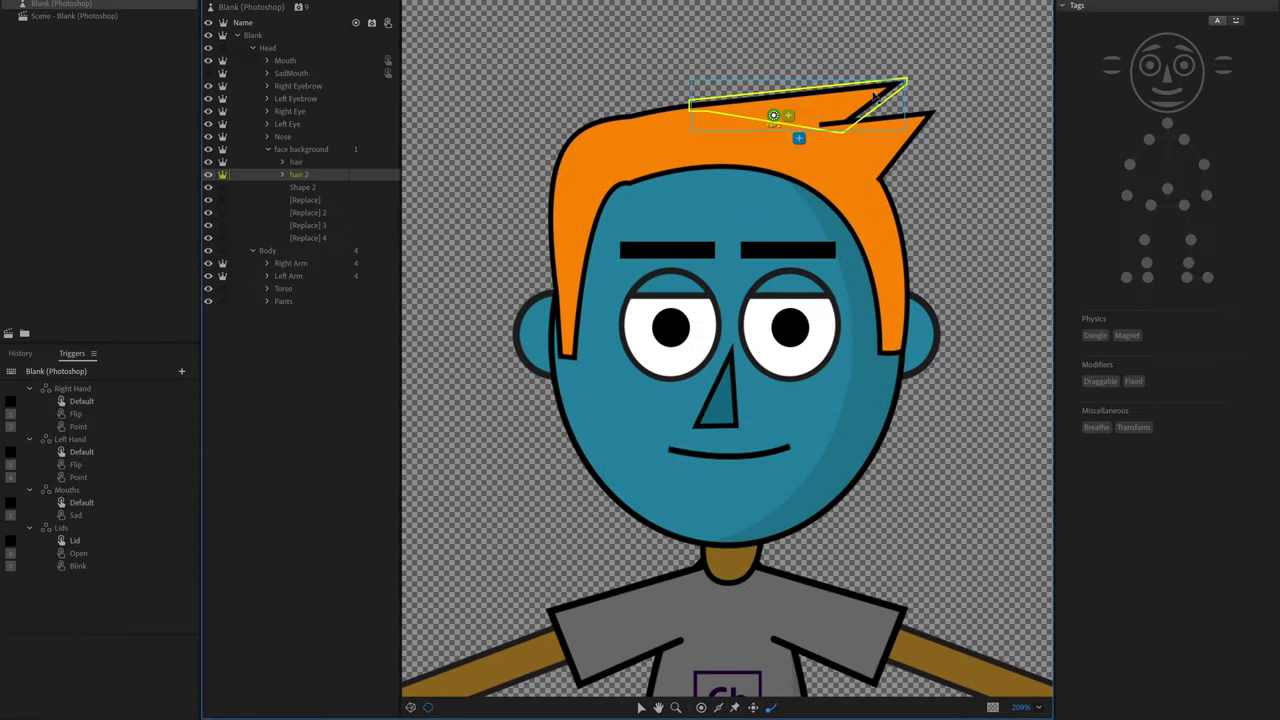
click(875, 93)
- Add a handle at the tip of the lower spike's hair layer and tag it as Dangle
click(305, 162)
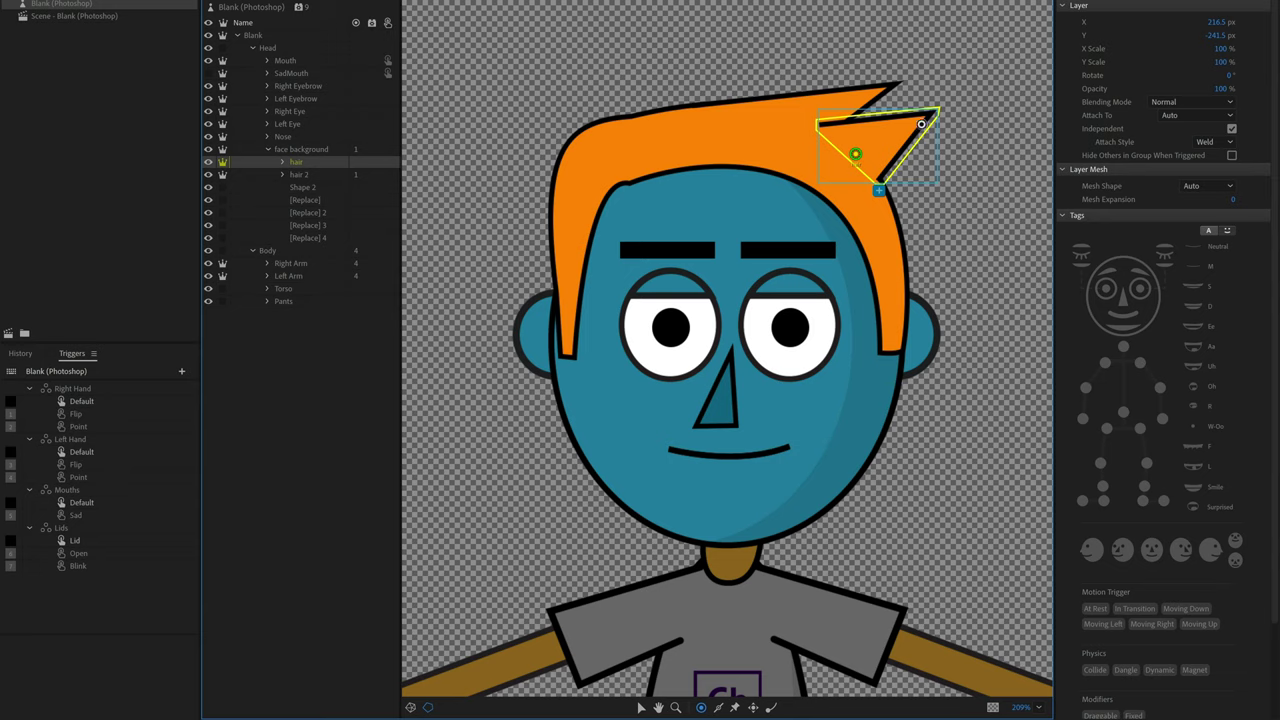
click(913, 122)
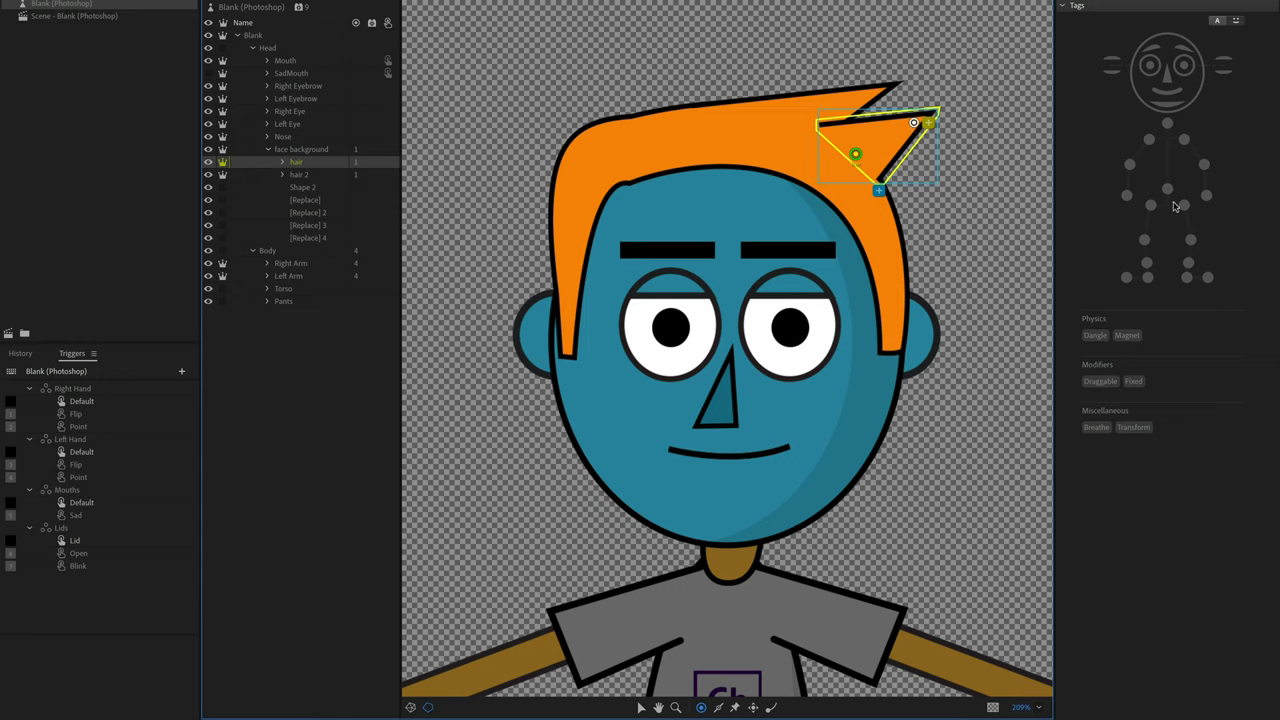
click(1096, 336)
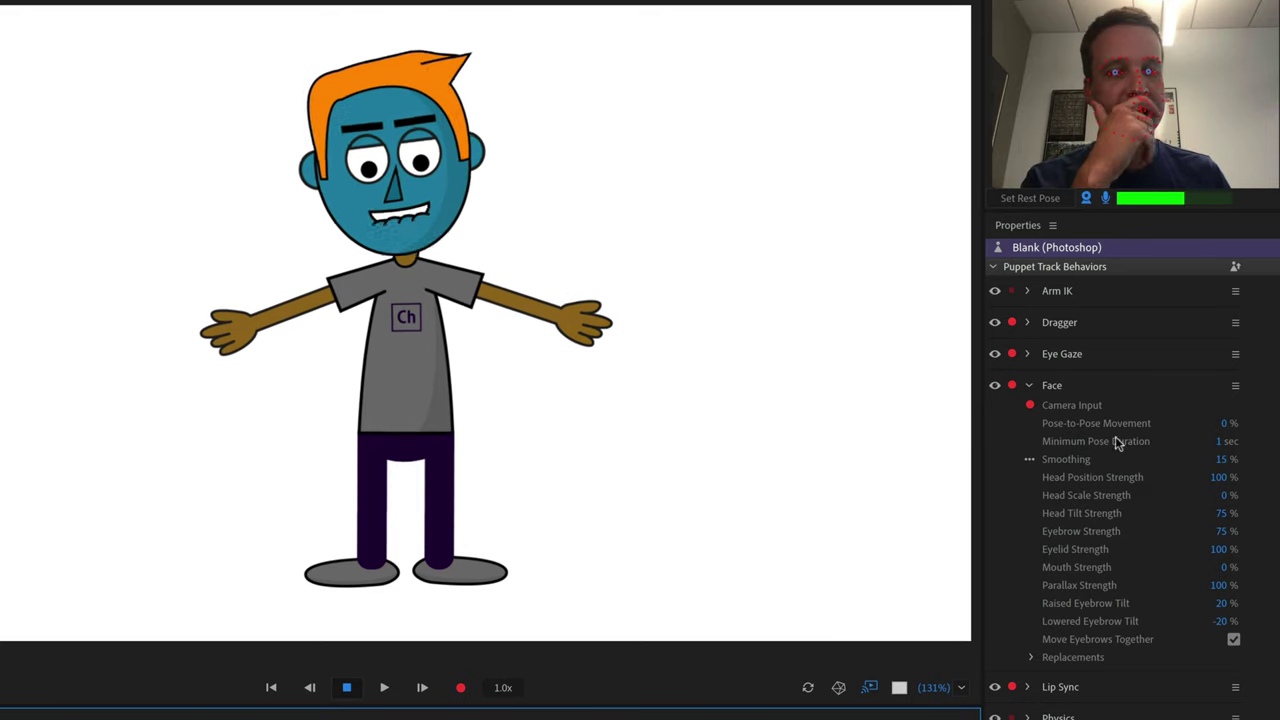
- In the puppet's Physics behavior, try a Dangle stiffness of 1% and settle on 111%
click(1029, 385)
click(1028, 449)
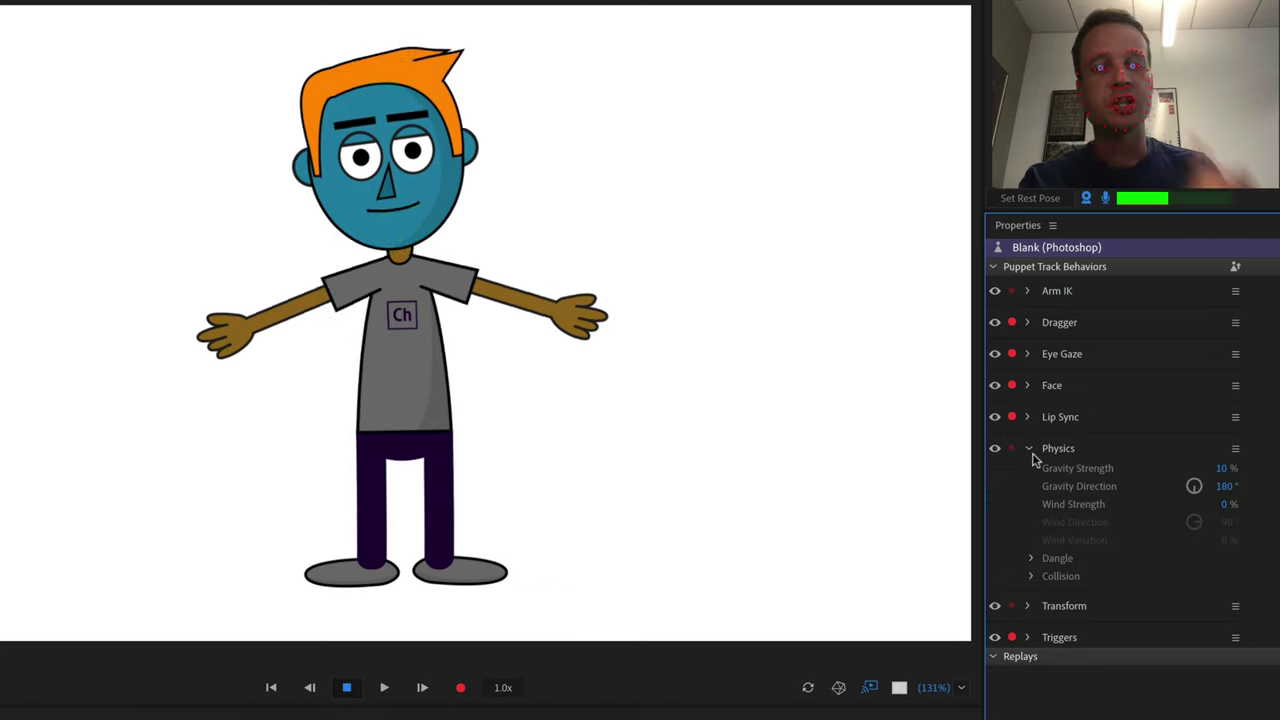
click(1031, 558)
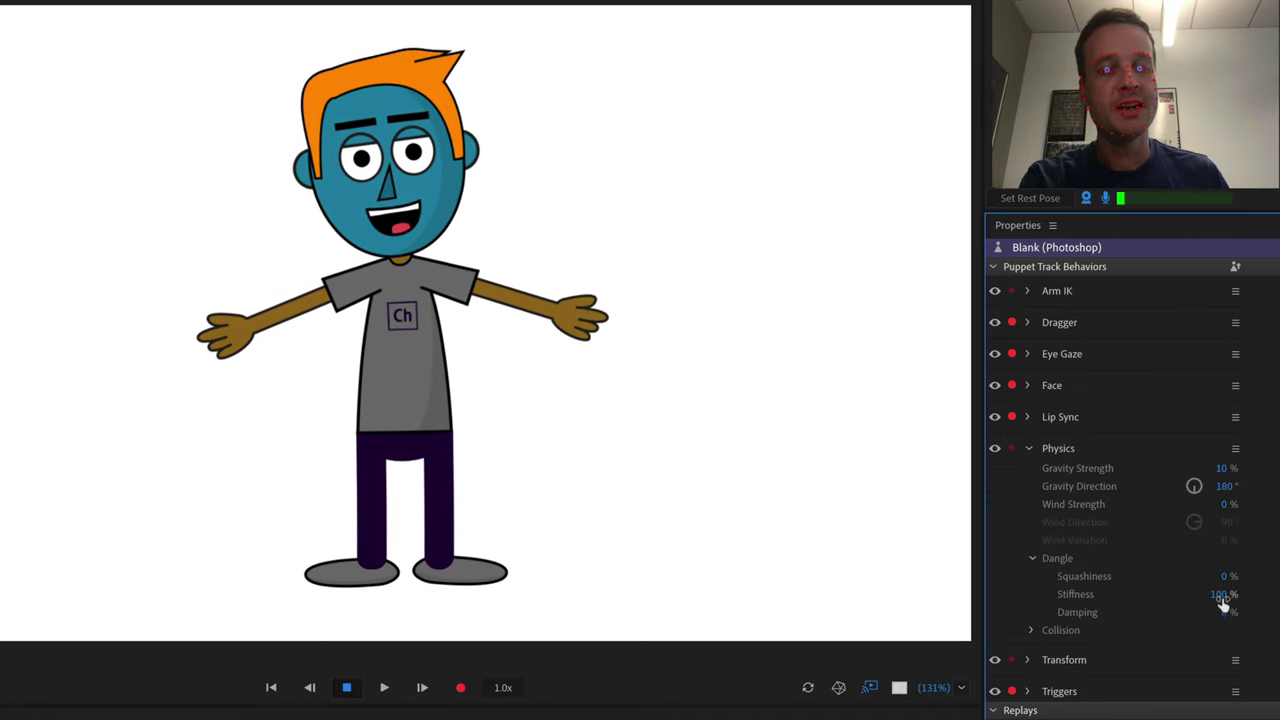
drag(1222, 600, 670, 535)
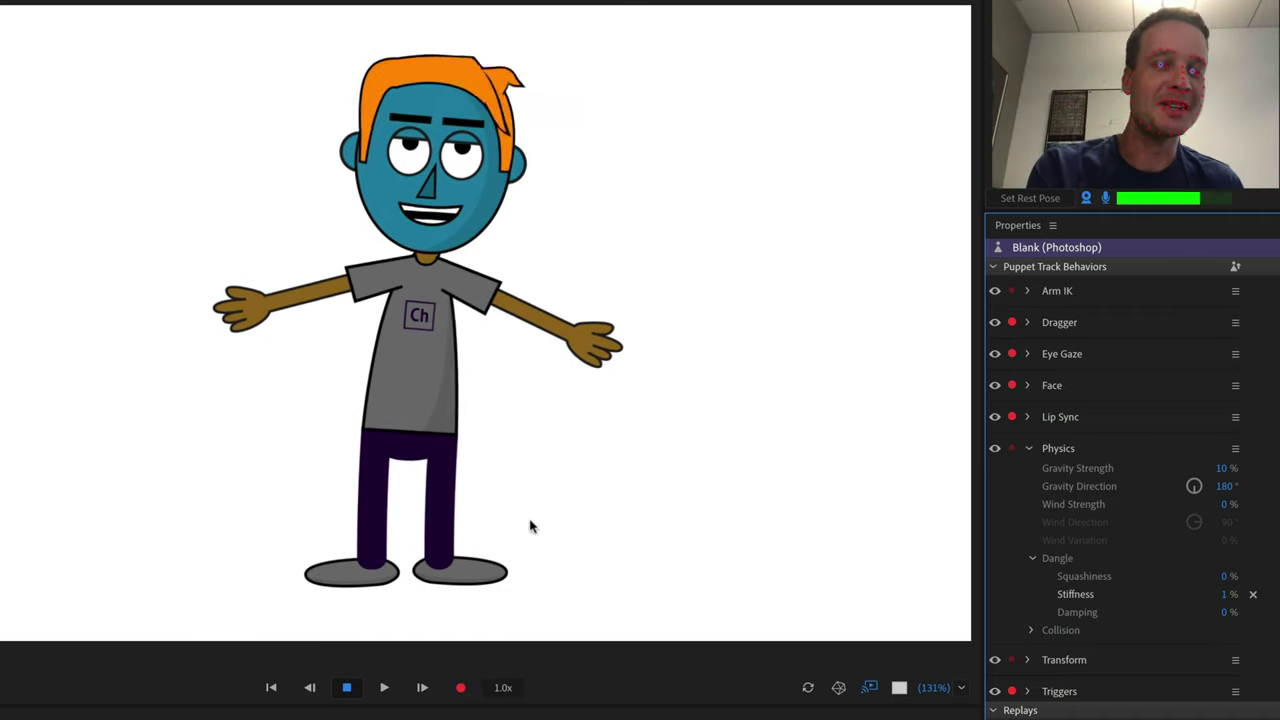
drag(1225, 596, 1237, 537)
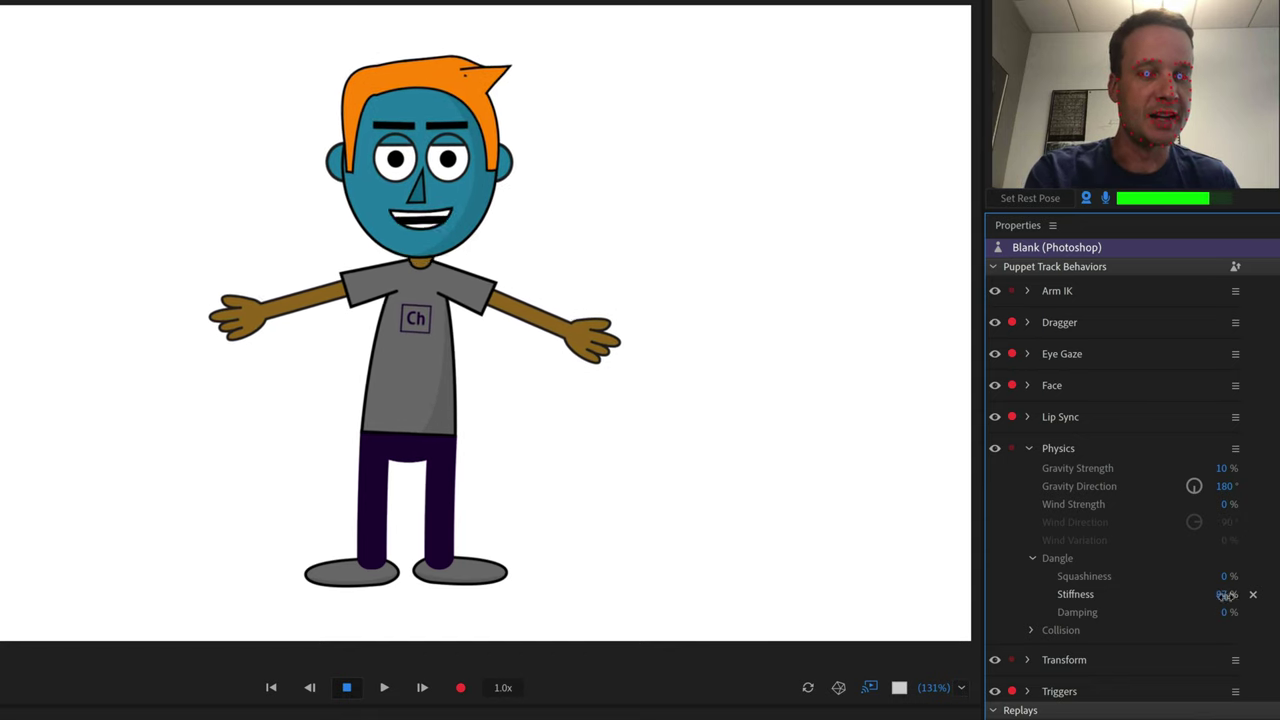
drag(1223, 594, 1229, 576)
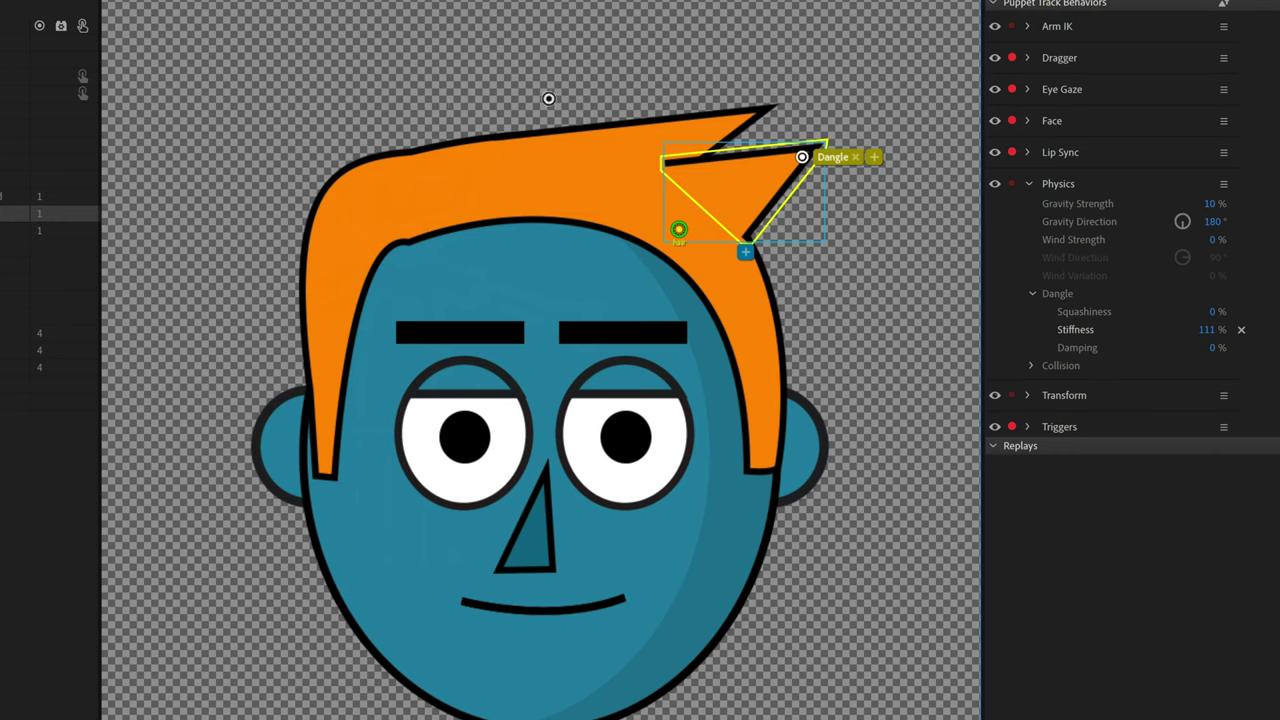
- Reposition the lower spike's origin deeper into the hair base and nudge the Dangle handle at its tip
click(737, 237)
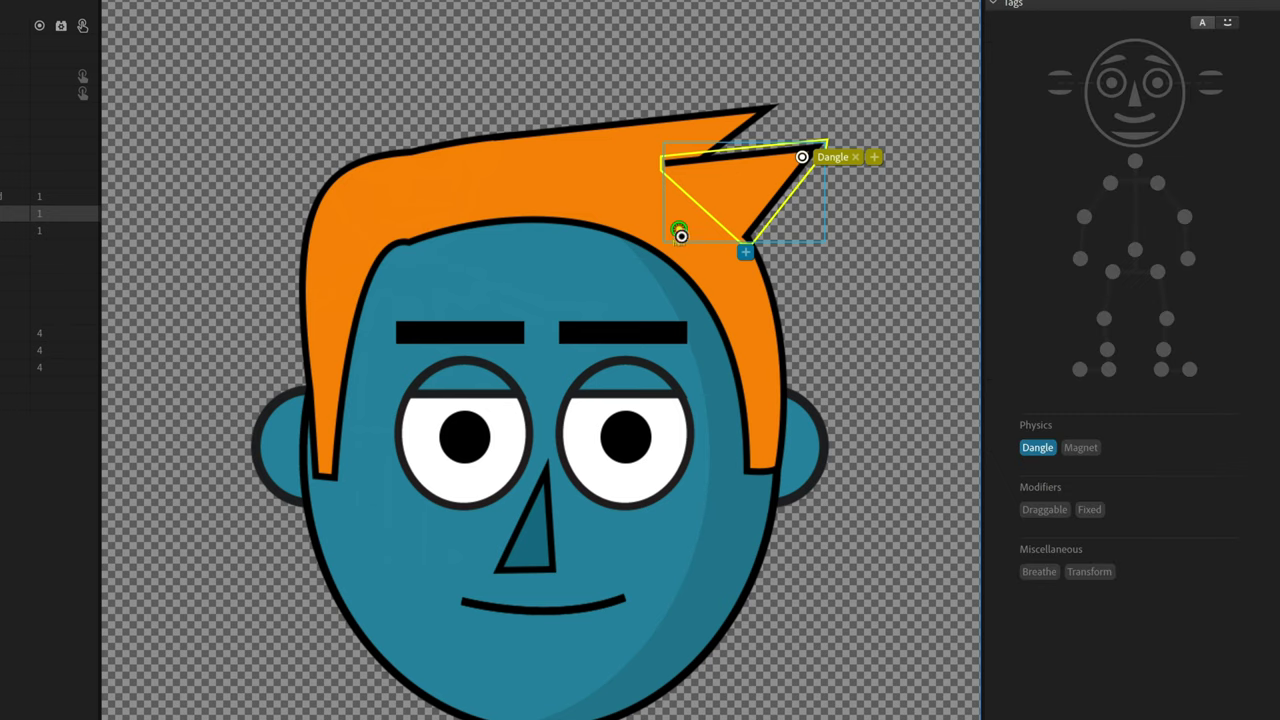
drag(683, 228, 716, 200)
click(808, 155)
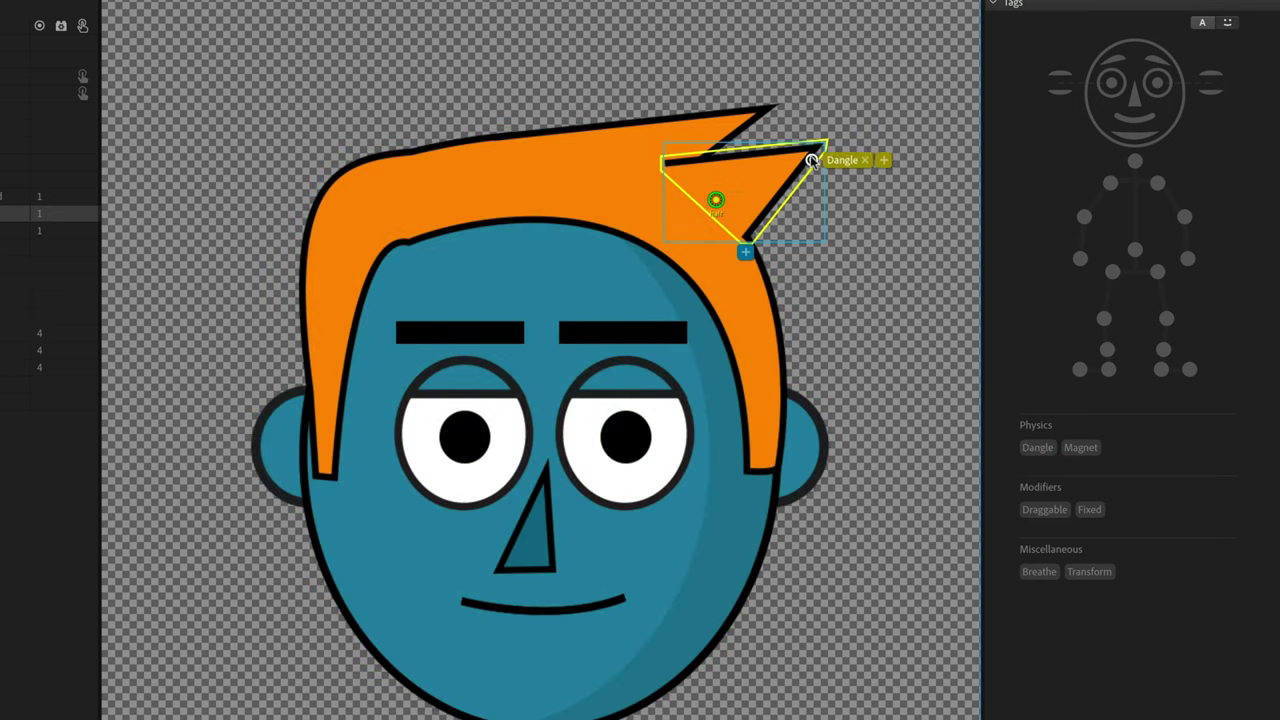
drag(808, 155, 803, 156)
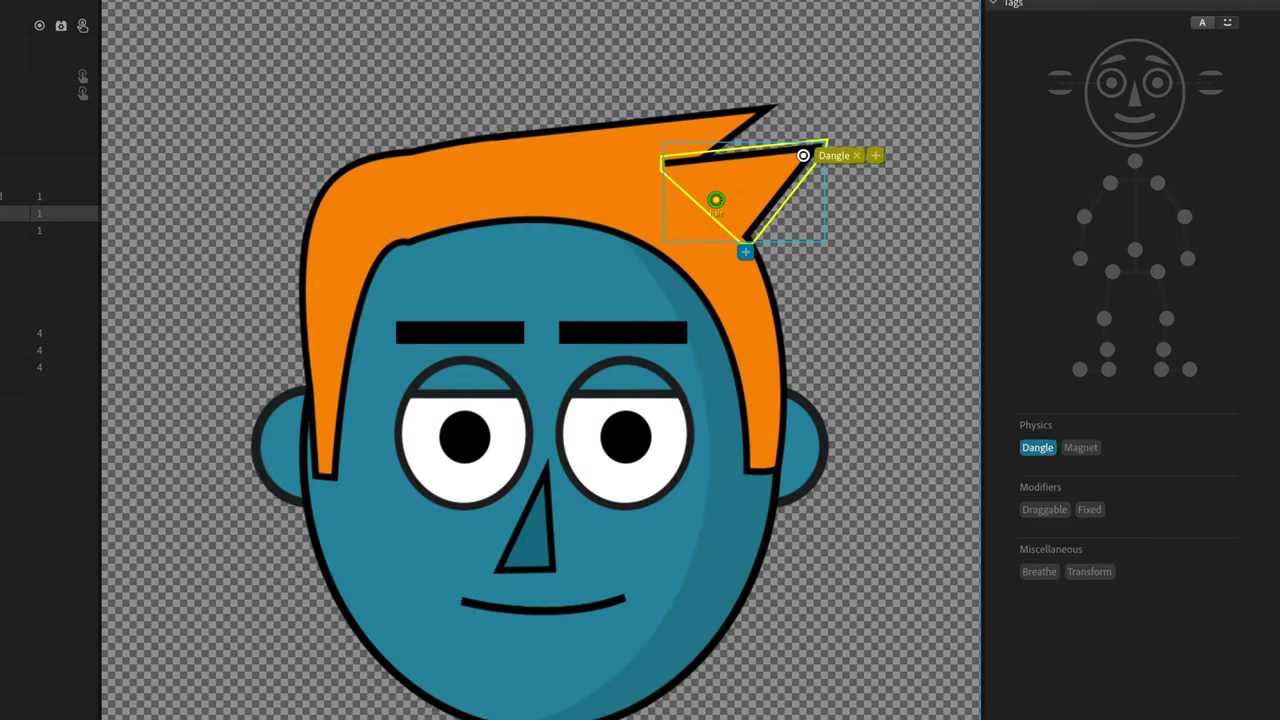
drag(716, 200, 667, 232)
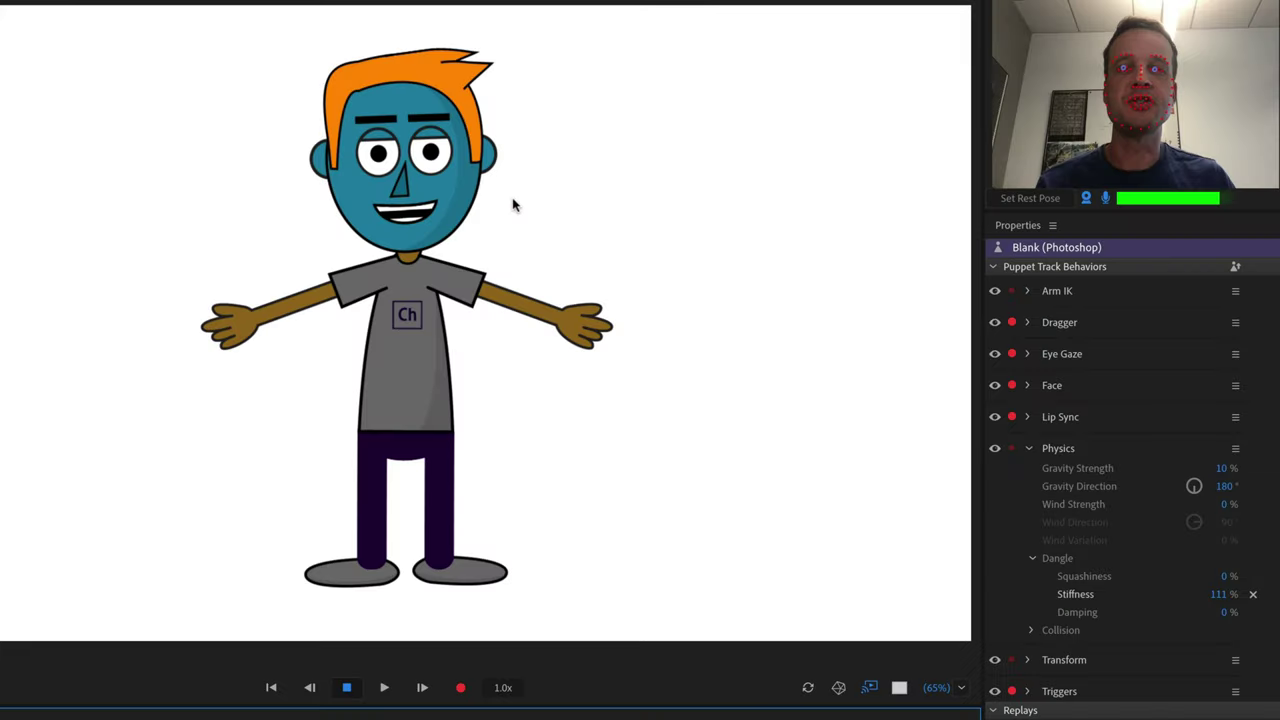
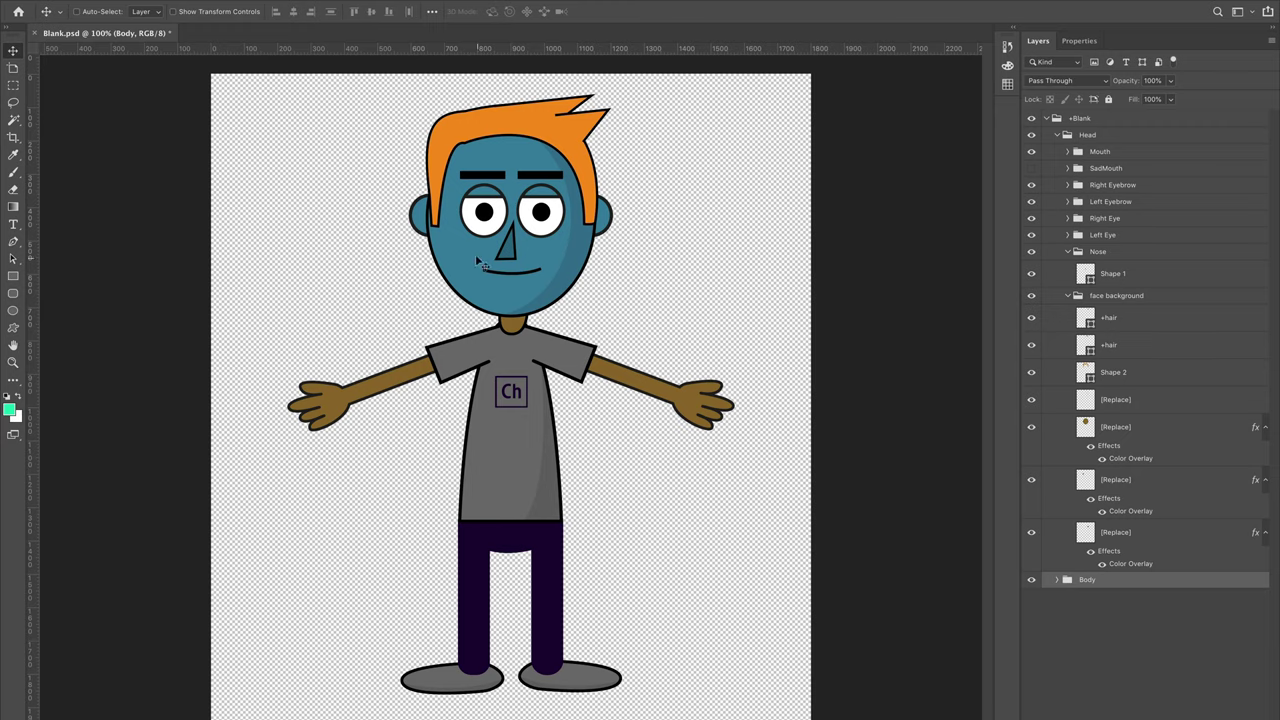
- Switch to Photoshop, identify the face's base [Replace] layer by toggling its visibility, and copy its Color Overlay layer style
click(1135, 430)
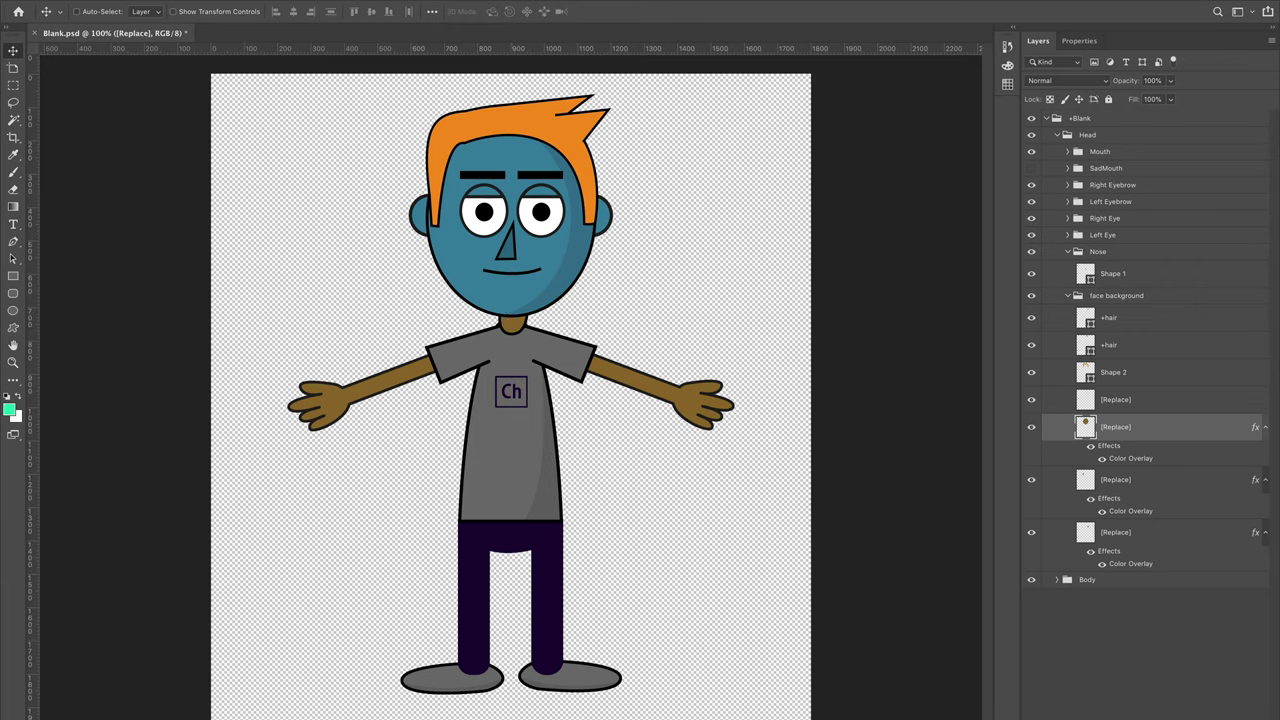
click(1031, 428)
click(1031, 428)
right_click(1171, 430)
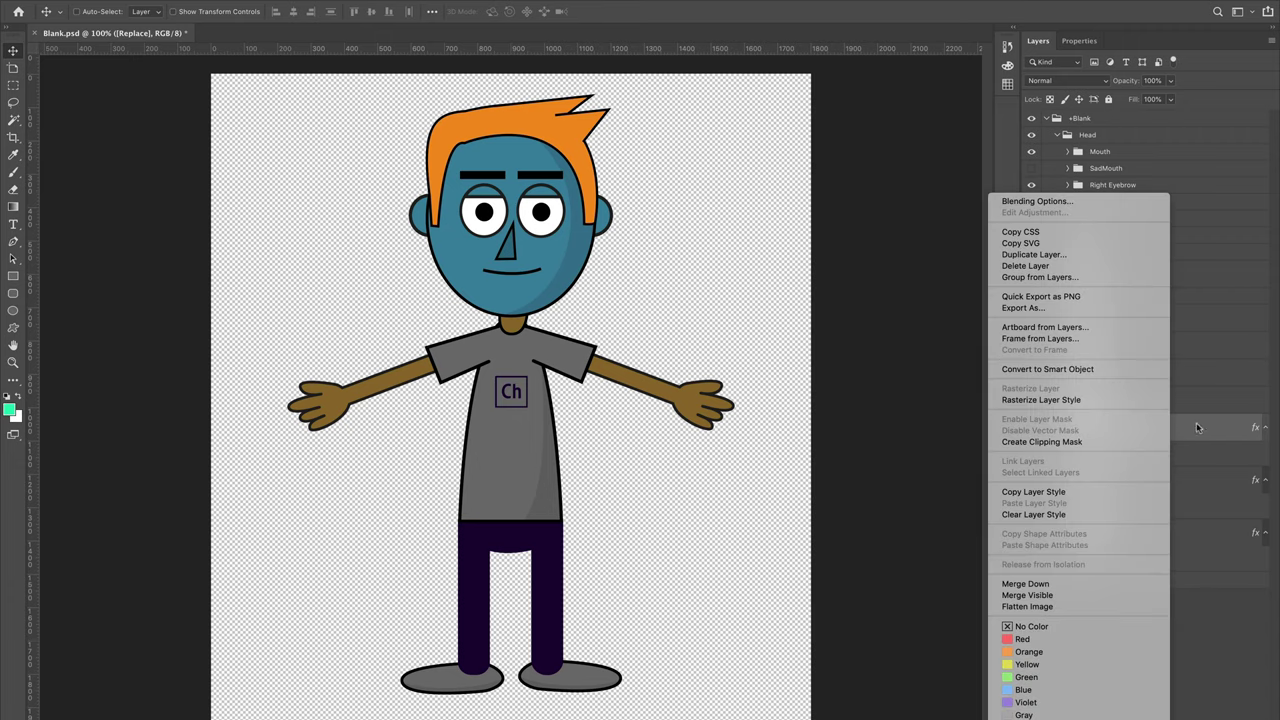
click(1110, 491)
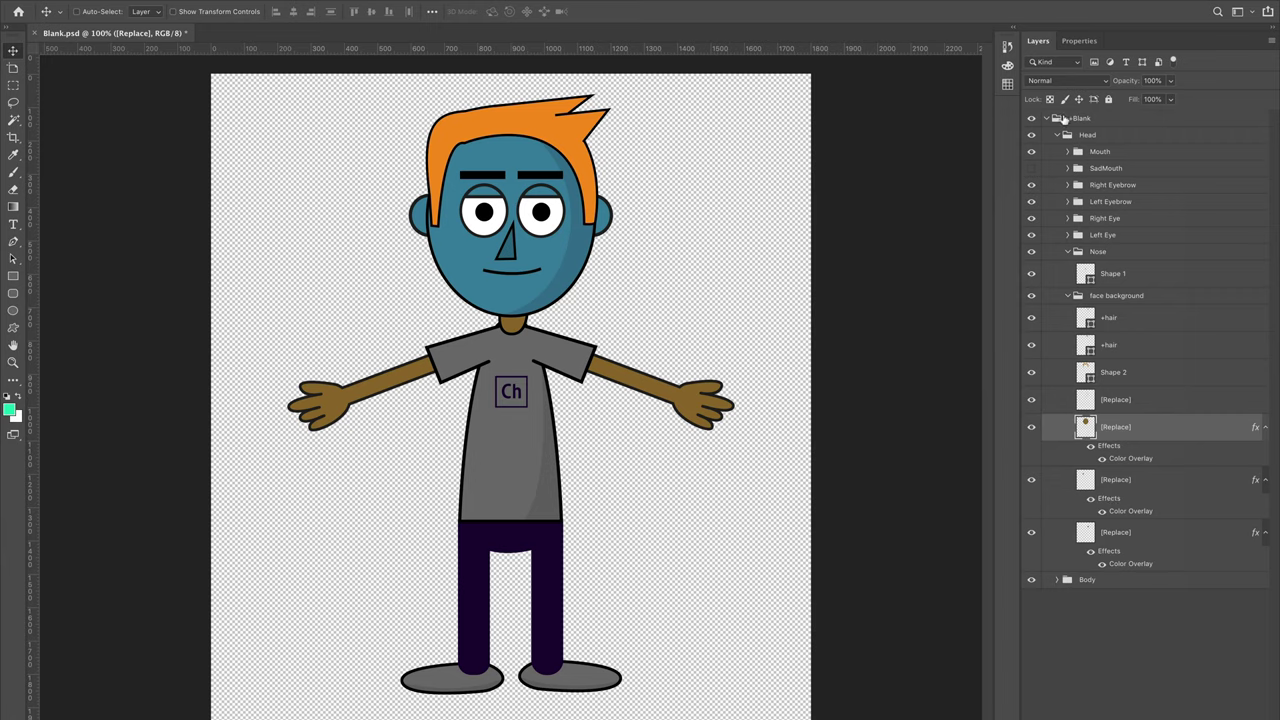
- Collapse the Head group, expand Body, and toggle the Right Arm, Left Arm, Torso and Pants groups to check what each contains
click(1058, 136)
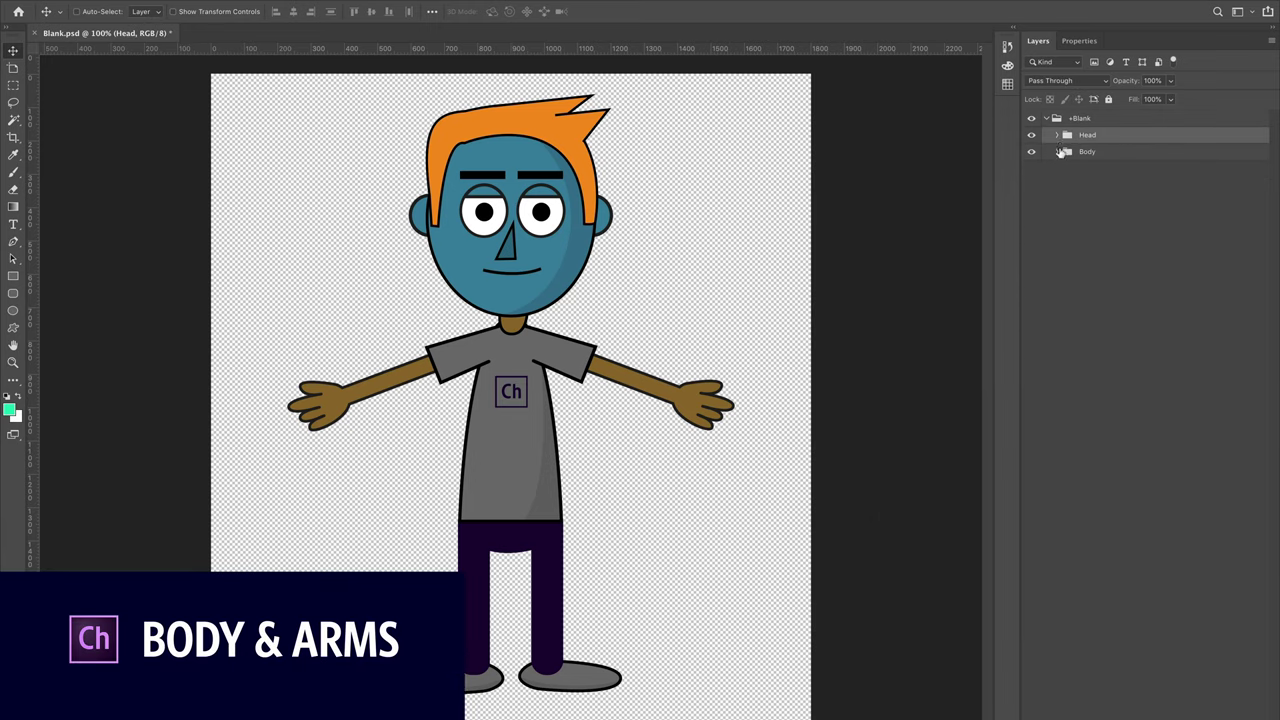
click(1058, 151)
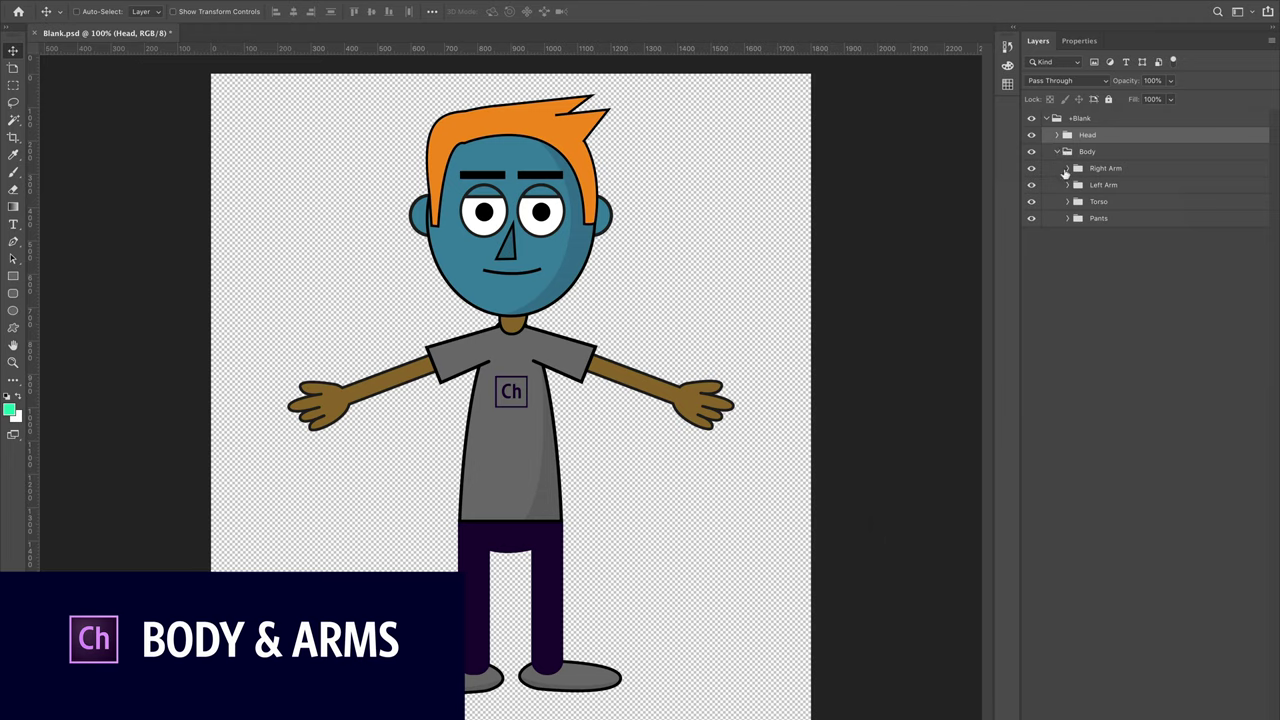
click(1031, 168)
click(1031, 168)
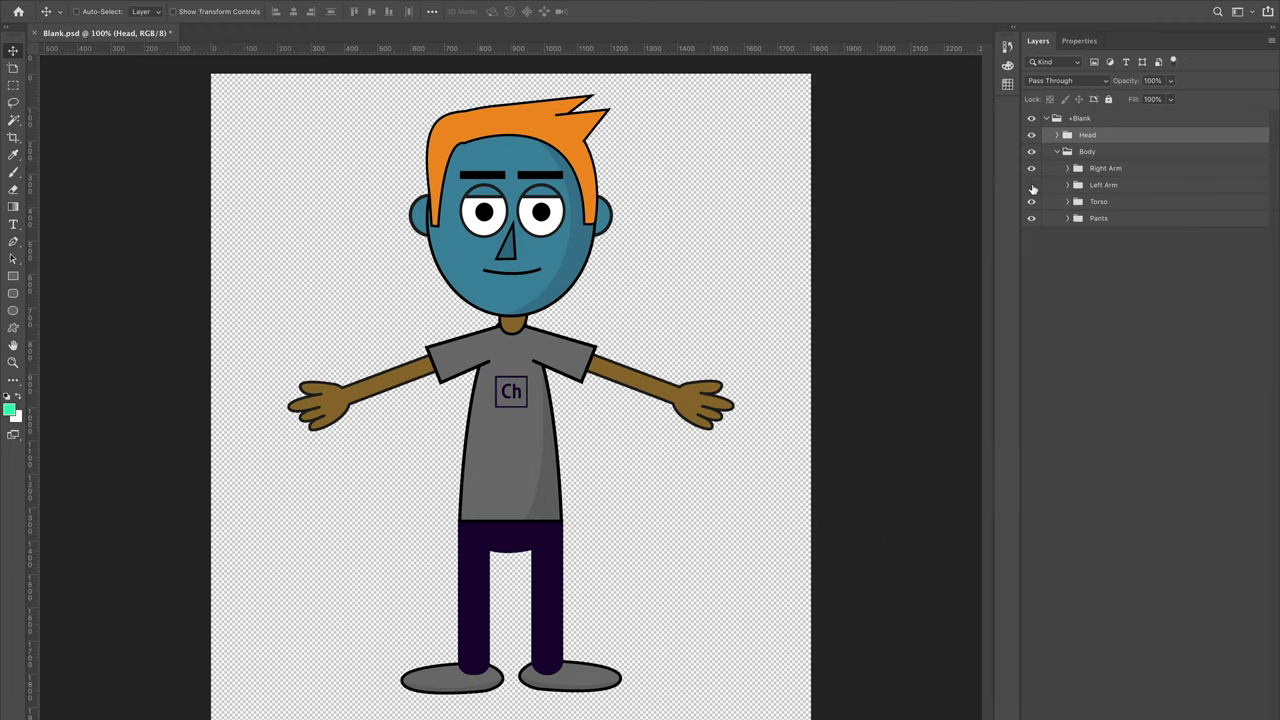
click(1031, 185)
click(1031, 185)
click(1031, 201)
click(1032, 201)
click(1031, 218)
click(1031, 218)
- Expand the Torso group and paste the copied layer style onto the neck's [Replace] layer
click(1068, 202)
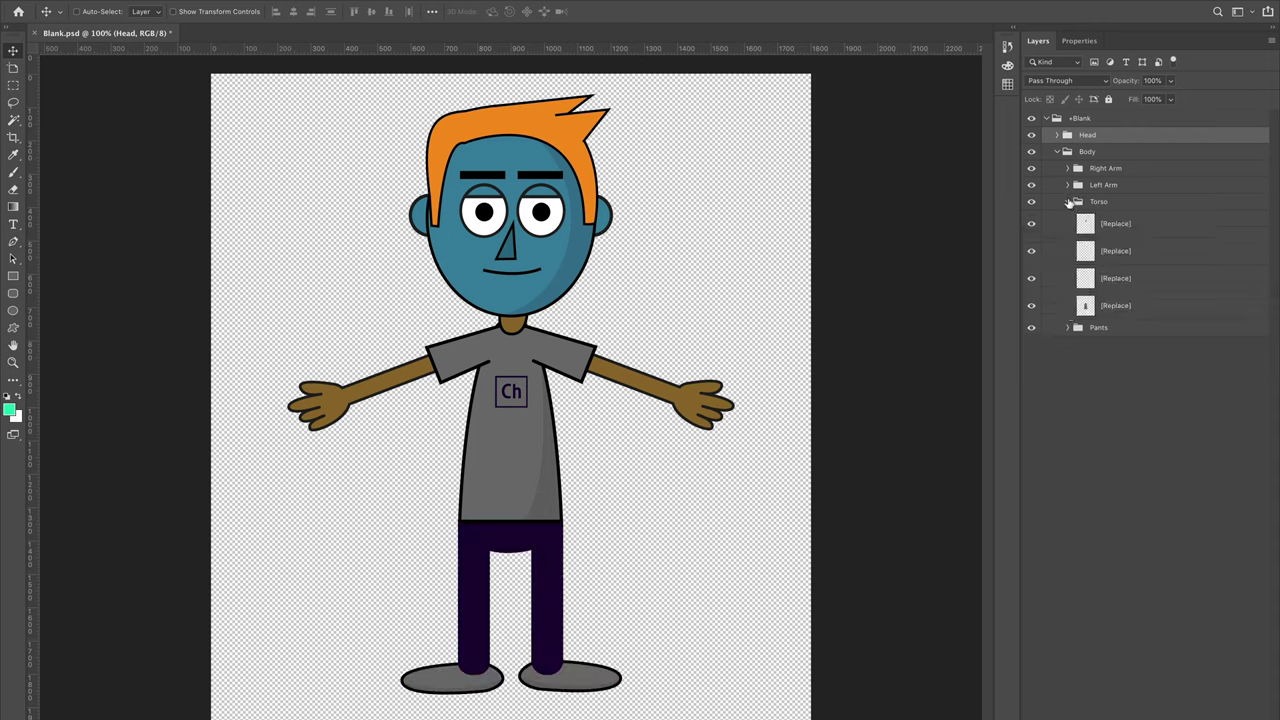
click(1128, 226)
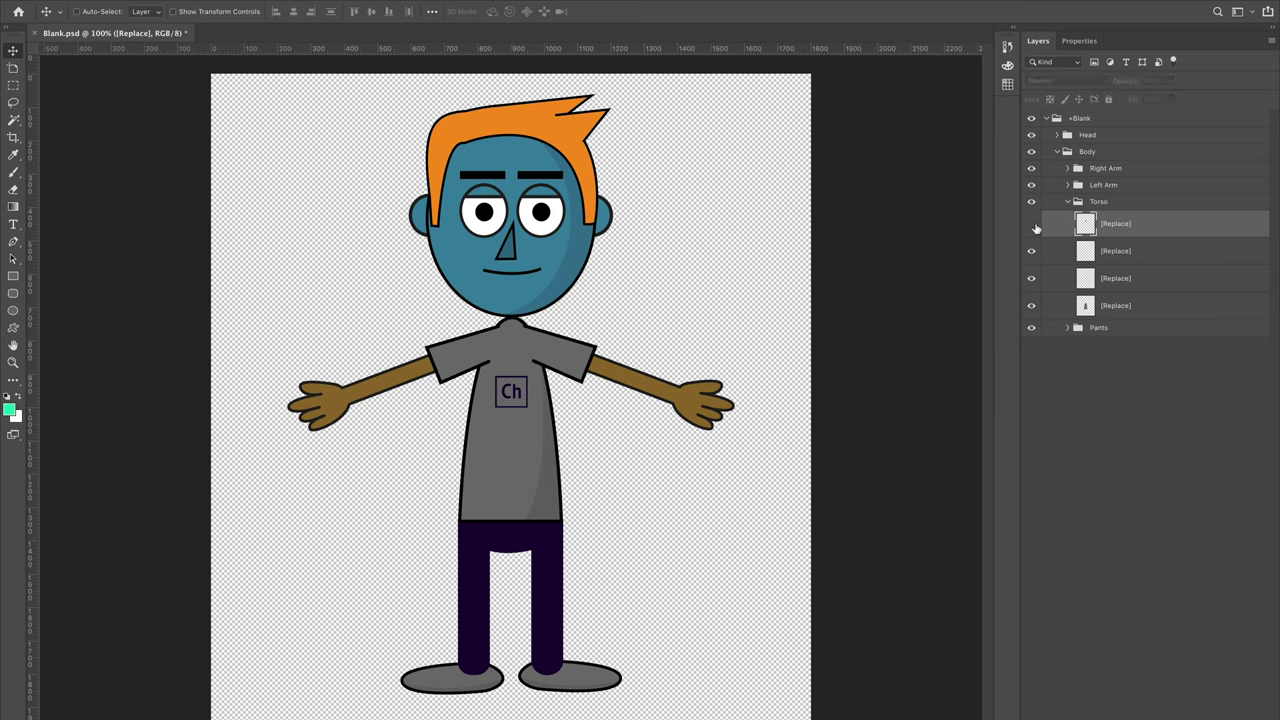
right_click(1162, 224)
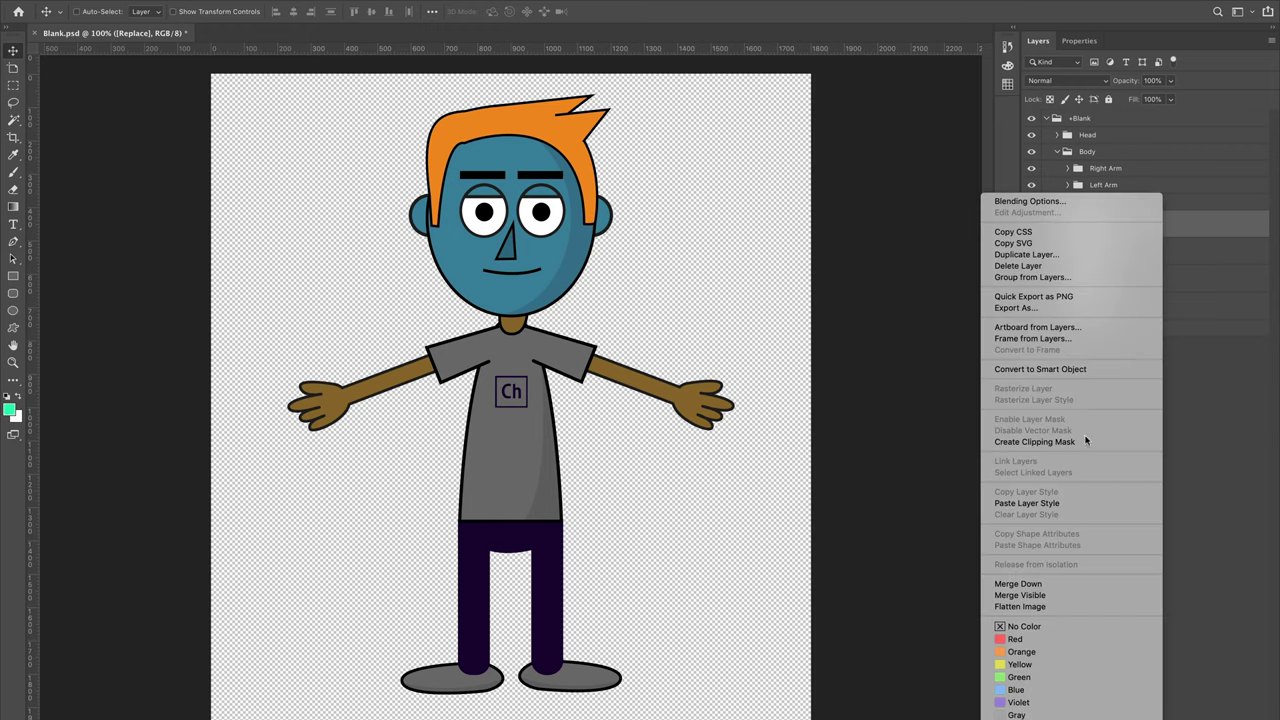
click(1084, 503)
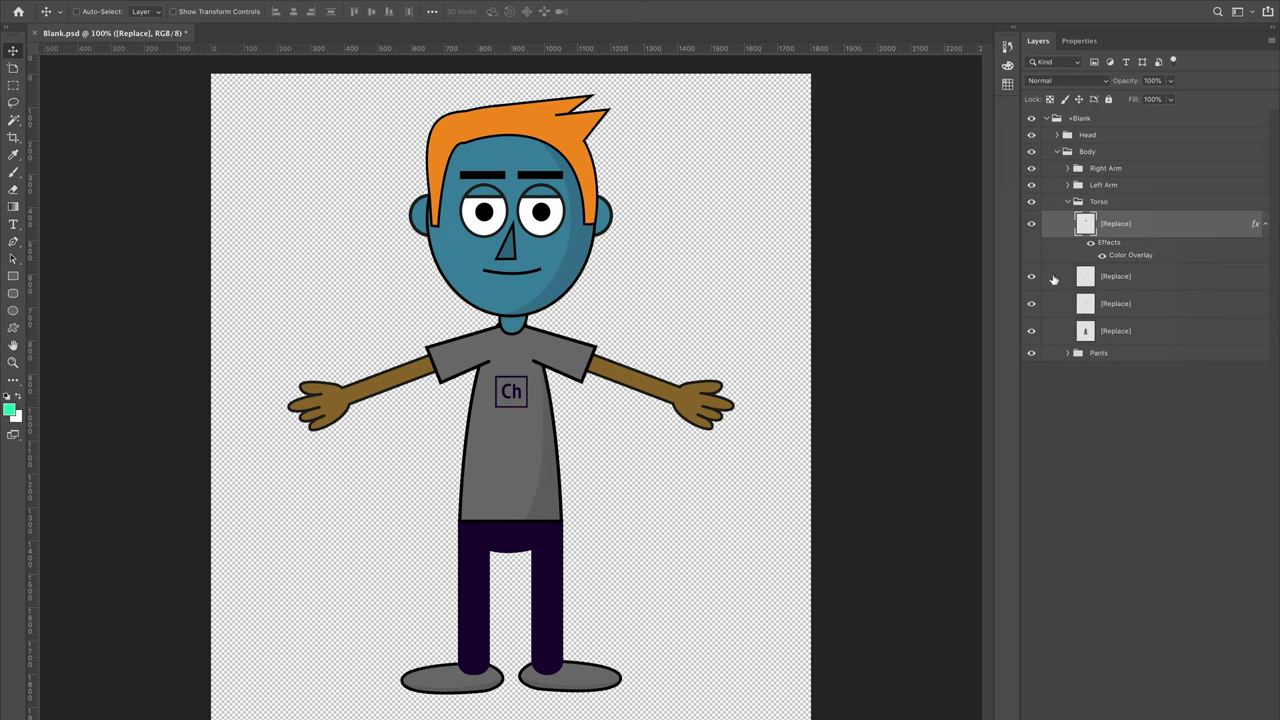
- Collapse the Torso group, expand Right Arm, and paste the copied layer style onto the Arm group's lower [Replace] layer
click(1074, 202)
click(1067, 201)
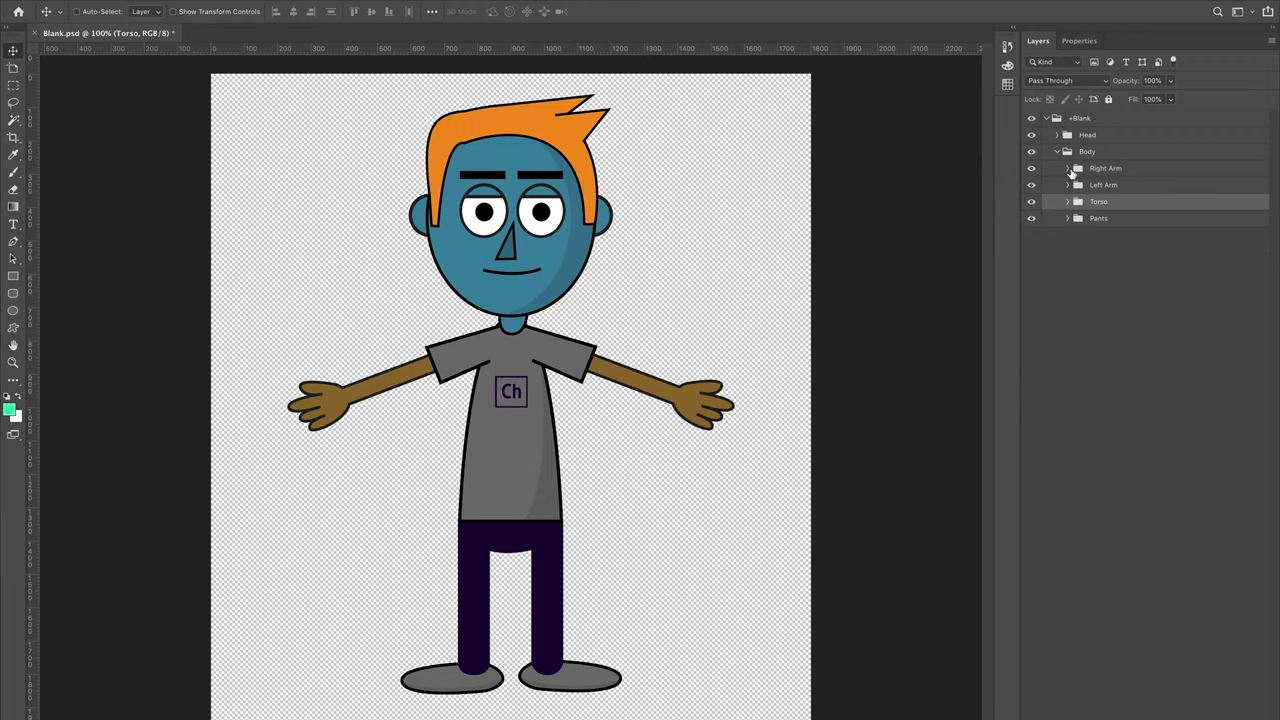
click(1068, 168)
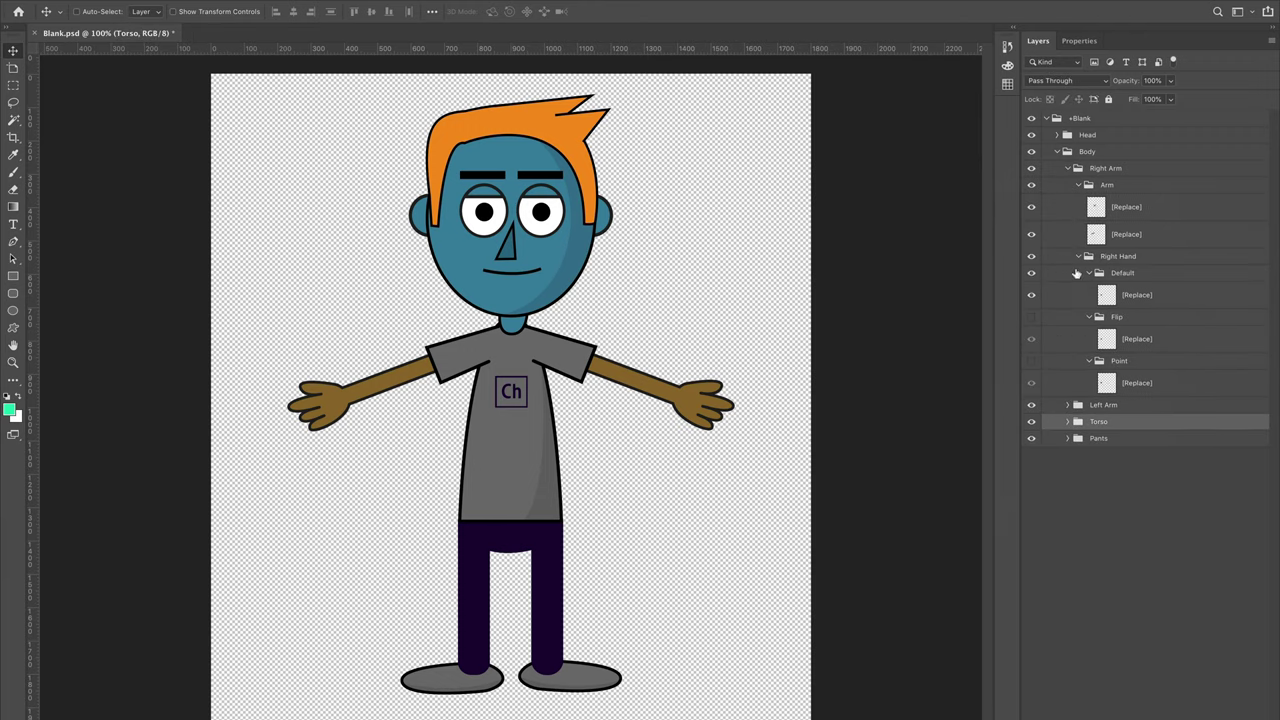
click(1032, 234)
click(1032, 234)
click(1145, 238)
right_click(1167, 236)
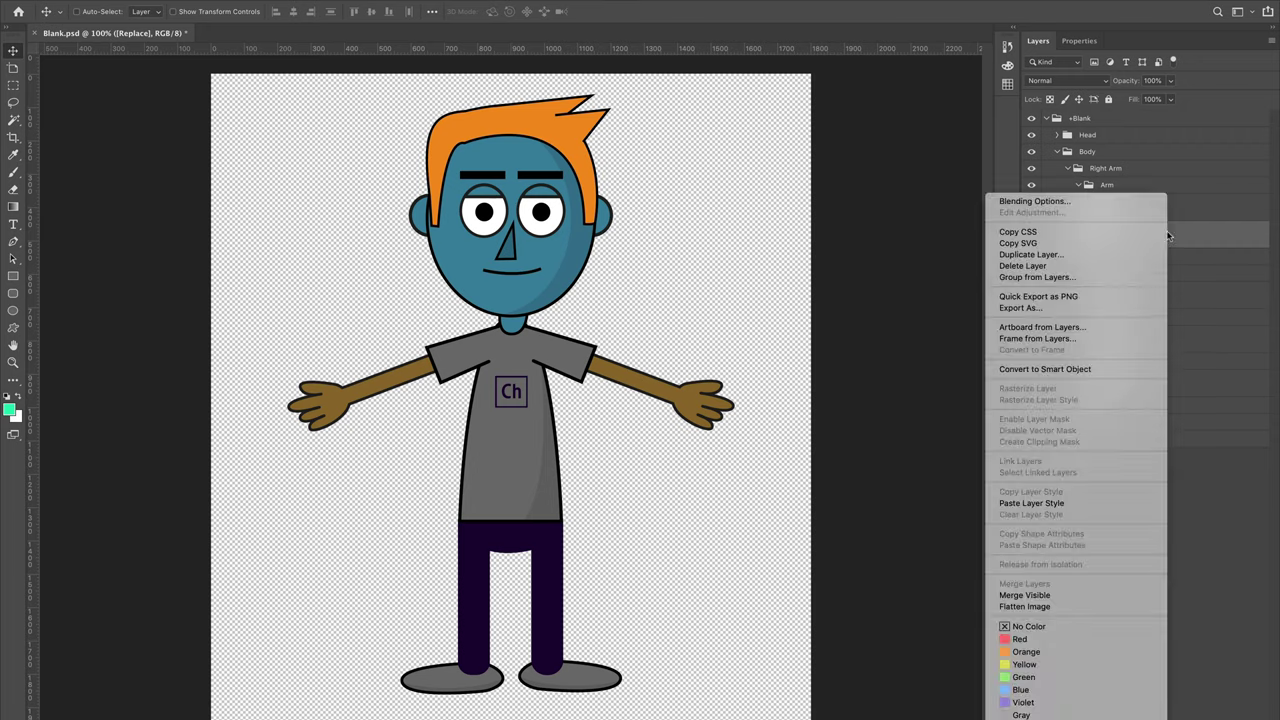
click(1031, 503)
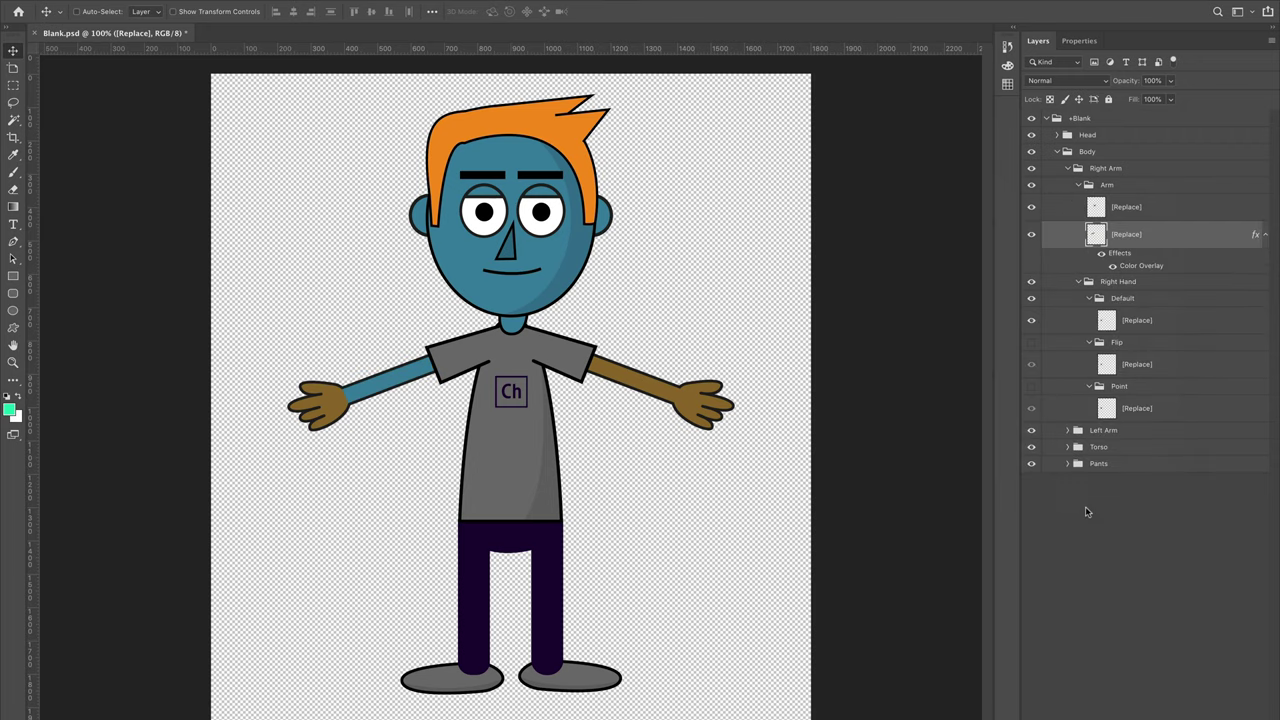
- Expand the Left Arm group and paste the copied layer style onto its Arm group's lower [Replace] layer
click(1069, 431)
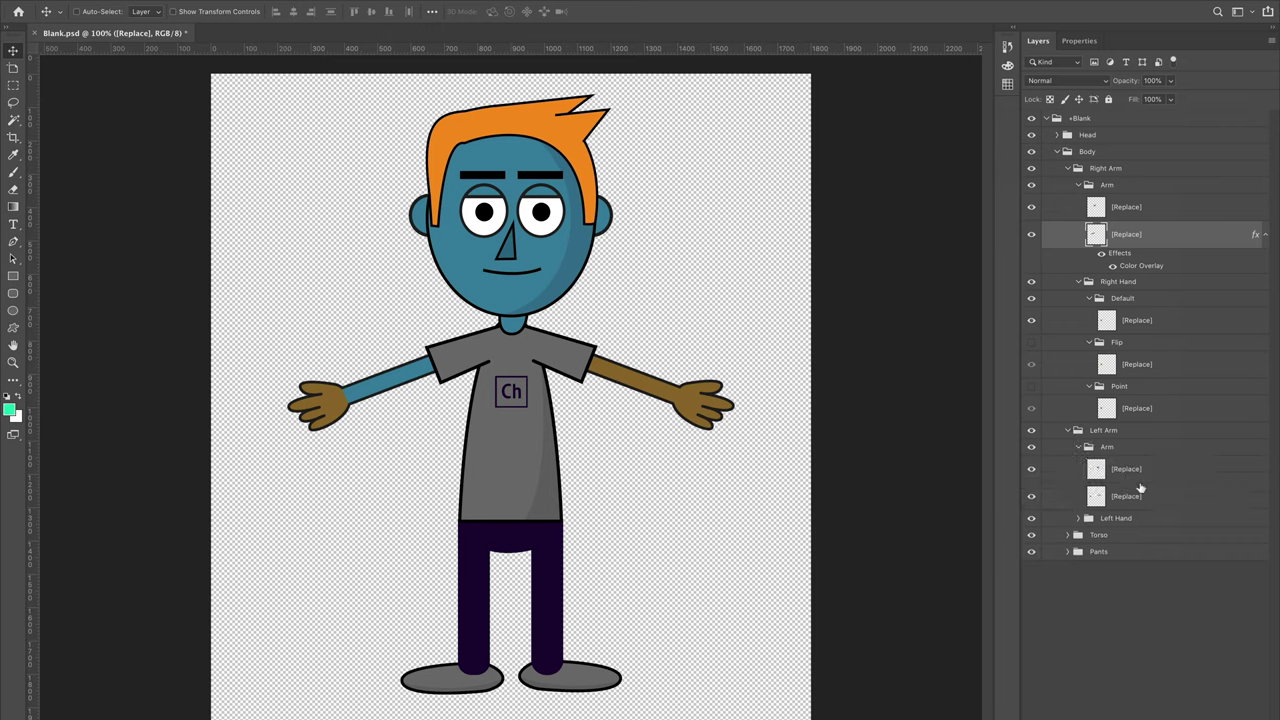
click(1160, 497)
right_click(1174, 500)
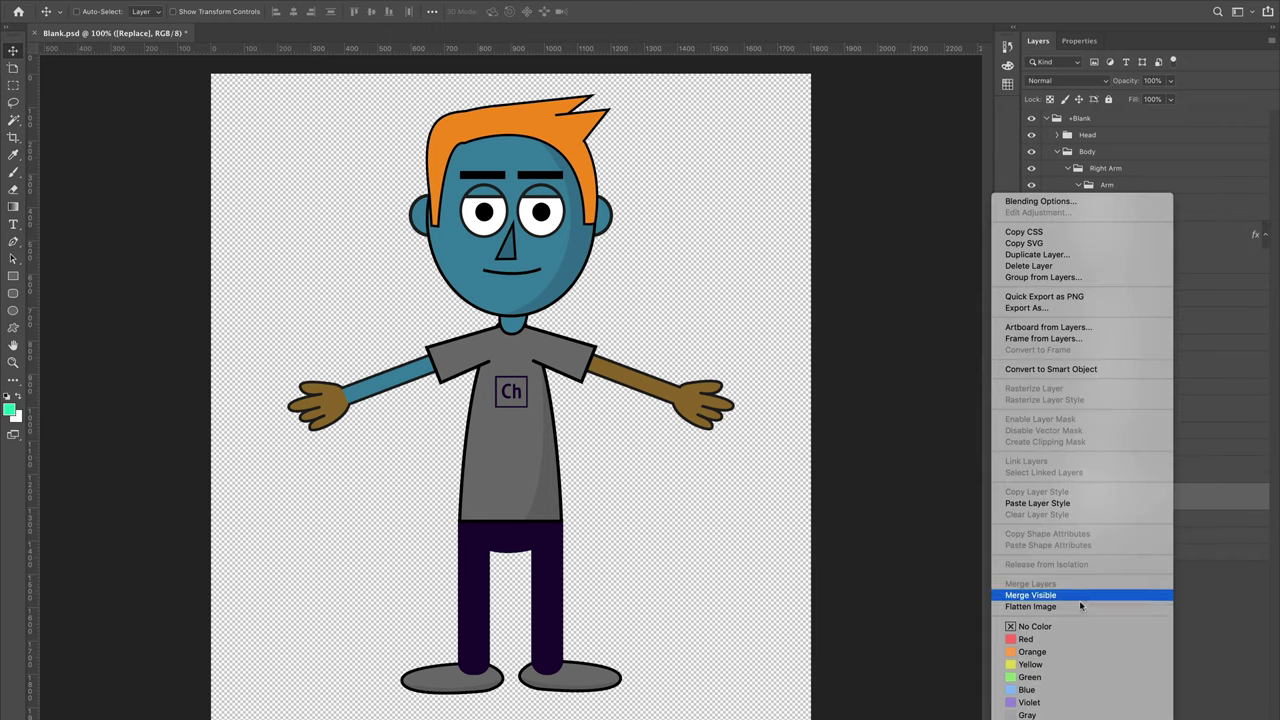
click(1068, 507)
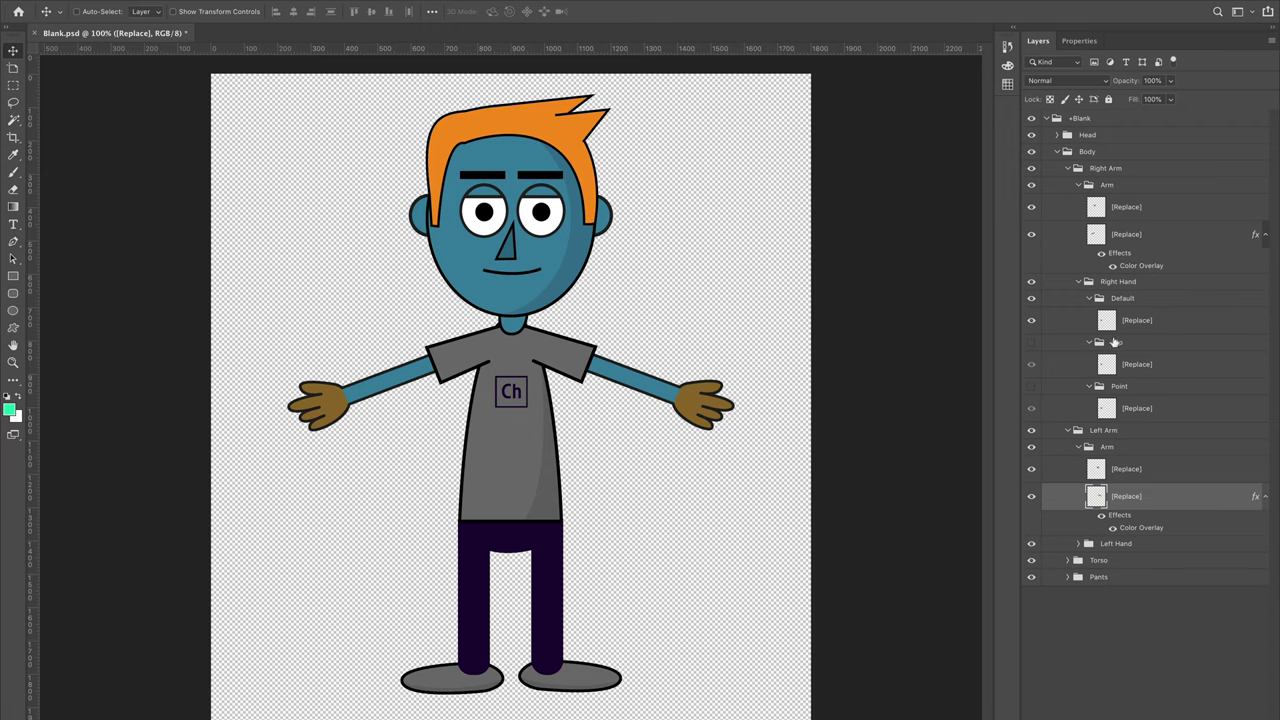
- Check the Default, Flip and Point poses of the Right Hand by showing each one alone, ending with Default shown
click(1140, 322)
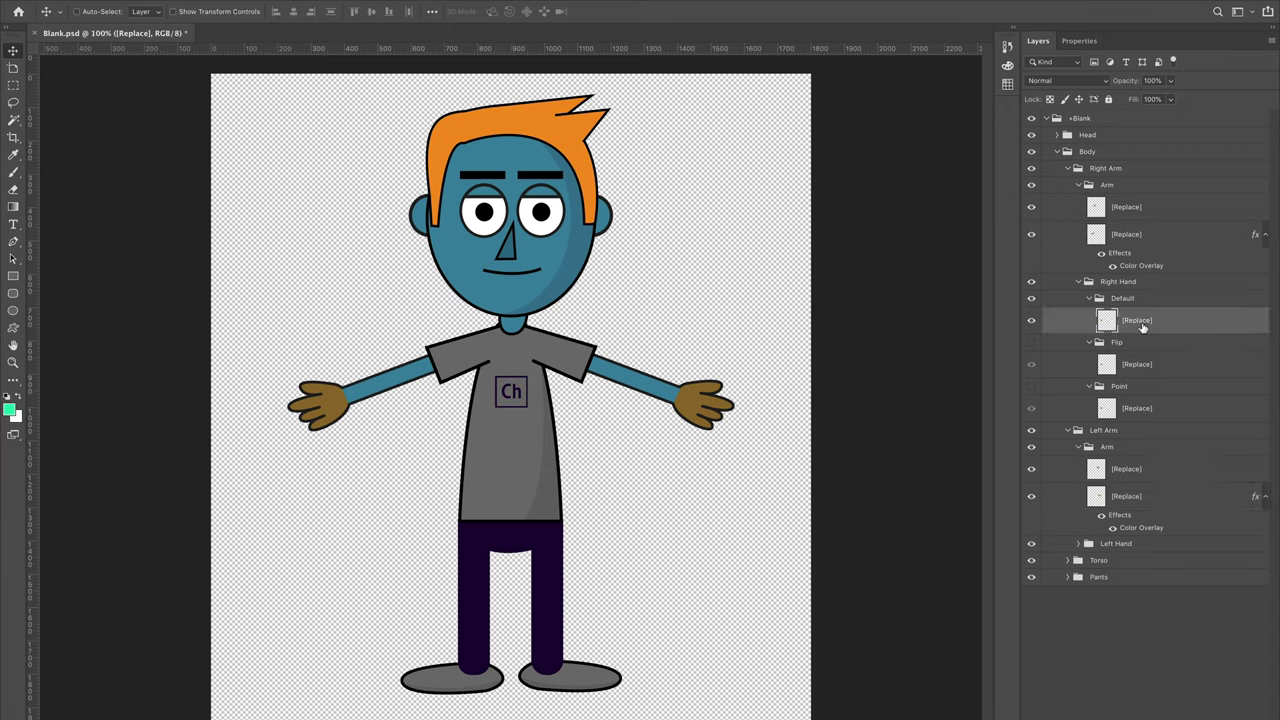
click(1032, 300)
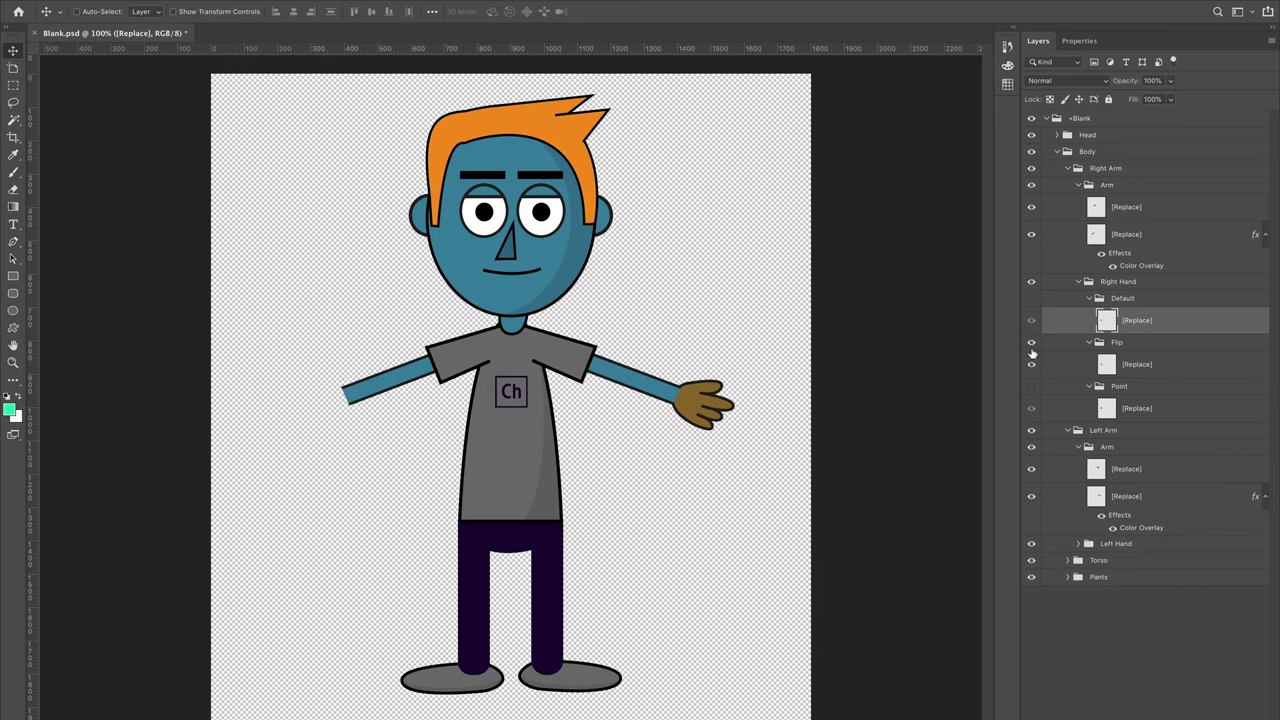
click(1032, 343)
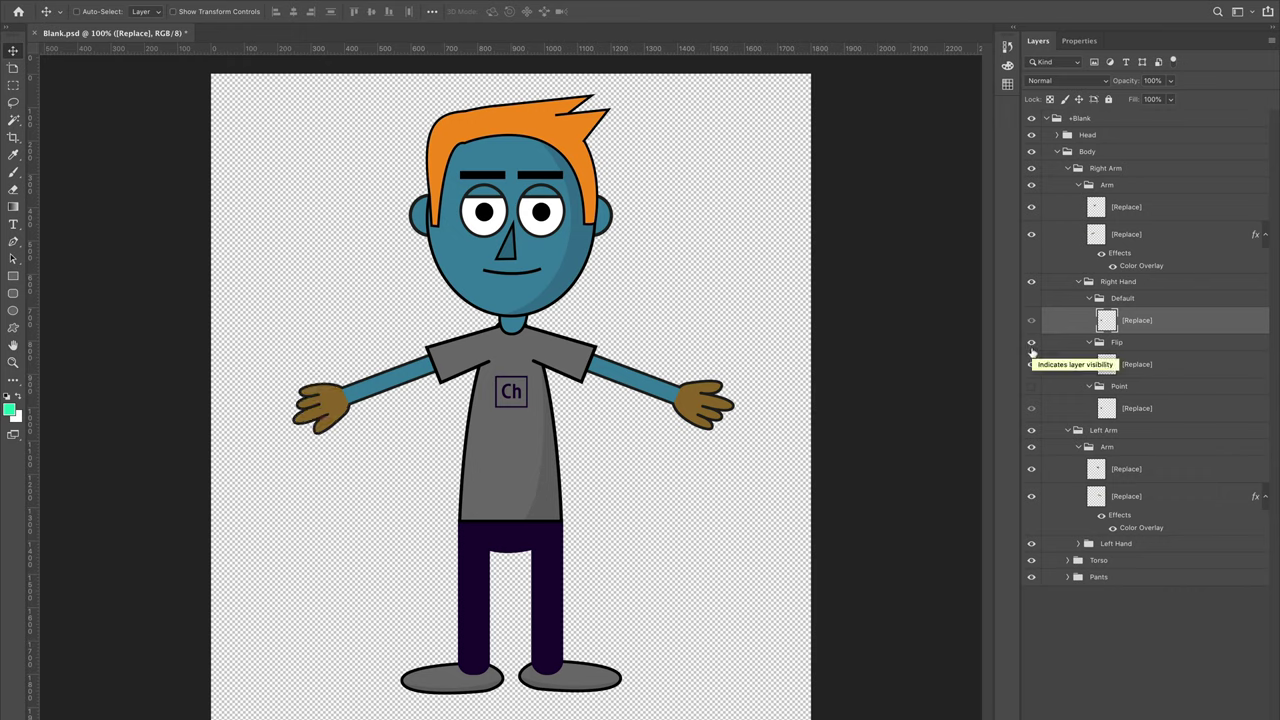
click(1032, 343)
click(1032, 387)
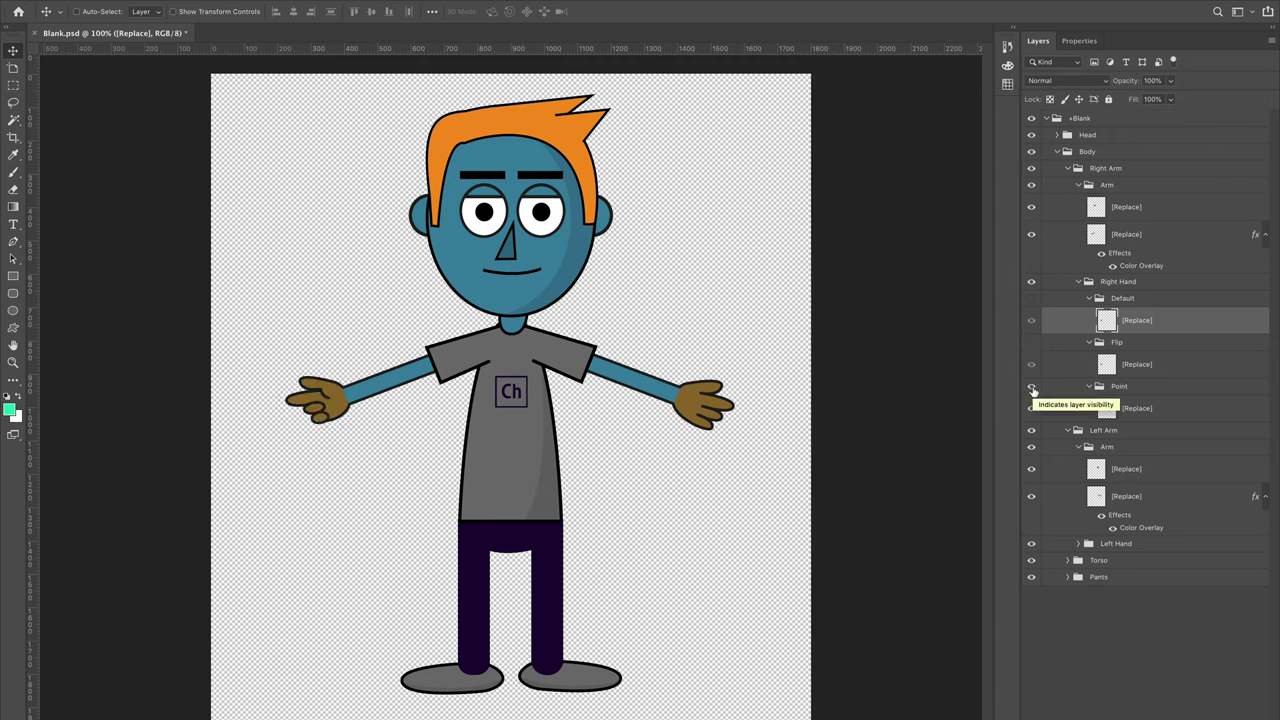
click(1032, 387)
click(1032, 299)
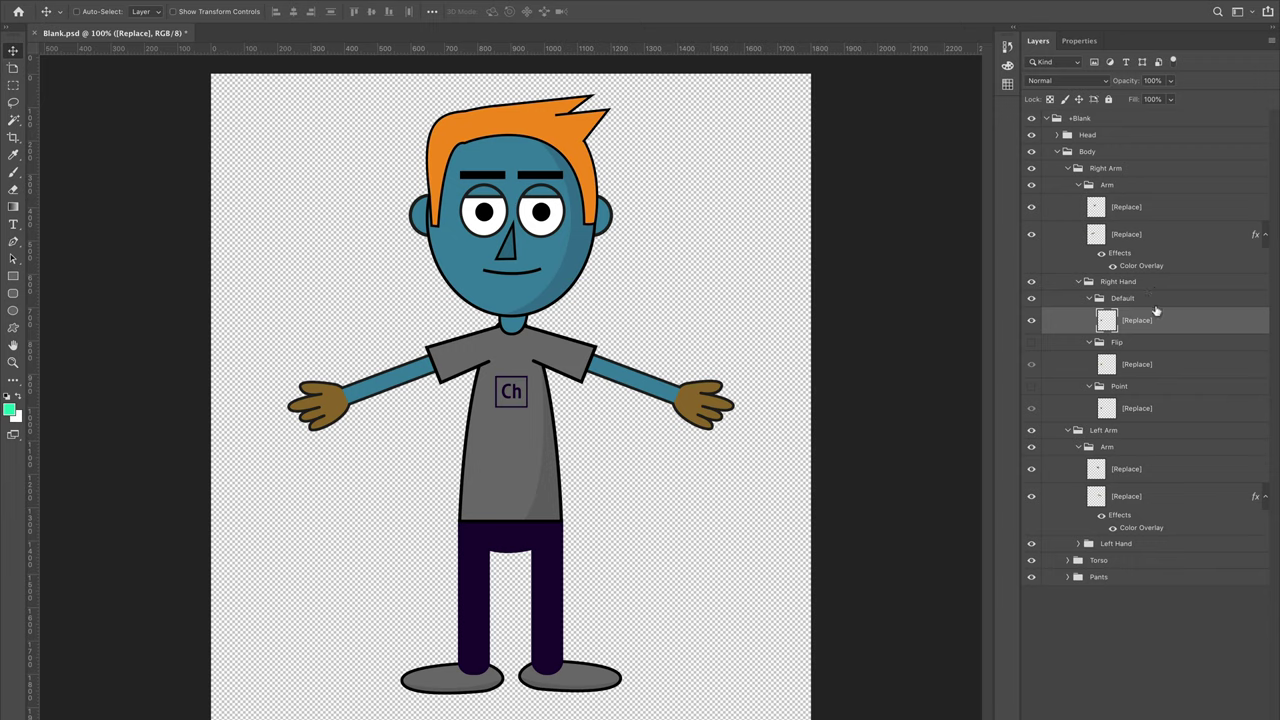
- Show the Right Hand's Flip and Point groups and paste the copied layer style onto the [Replace] layers of all three poses
click(1031, 342)
click(1031, 386)
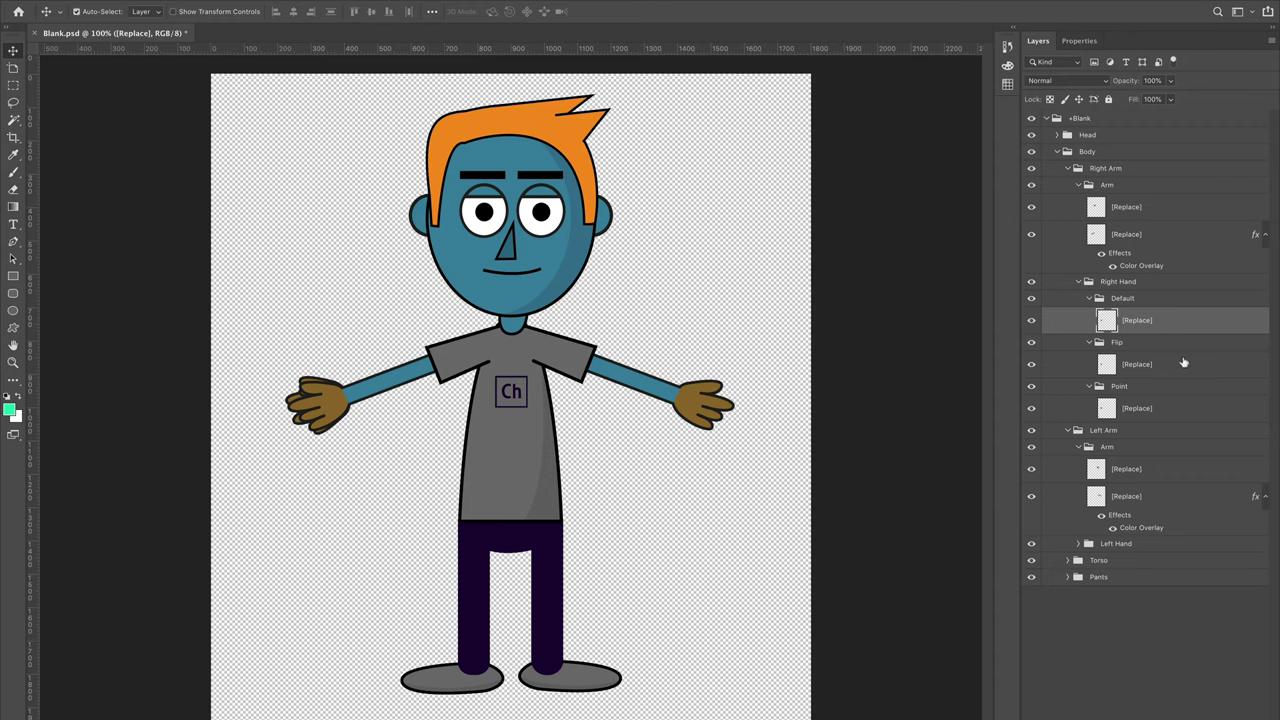
ctrl+click(1175, 366)
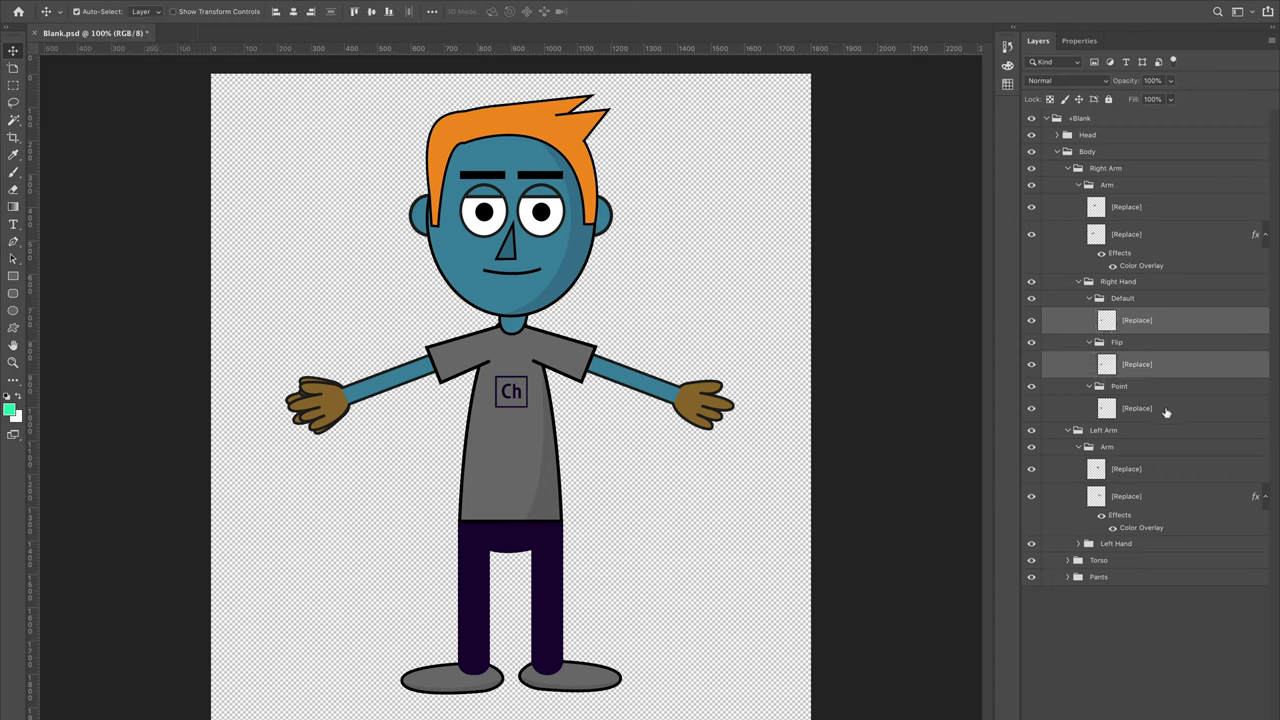
ctrl+click(1166, 410)
right_click(1170, 410)
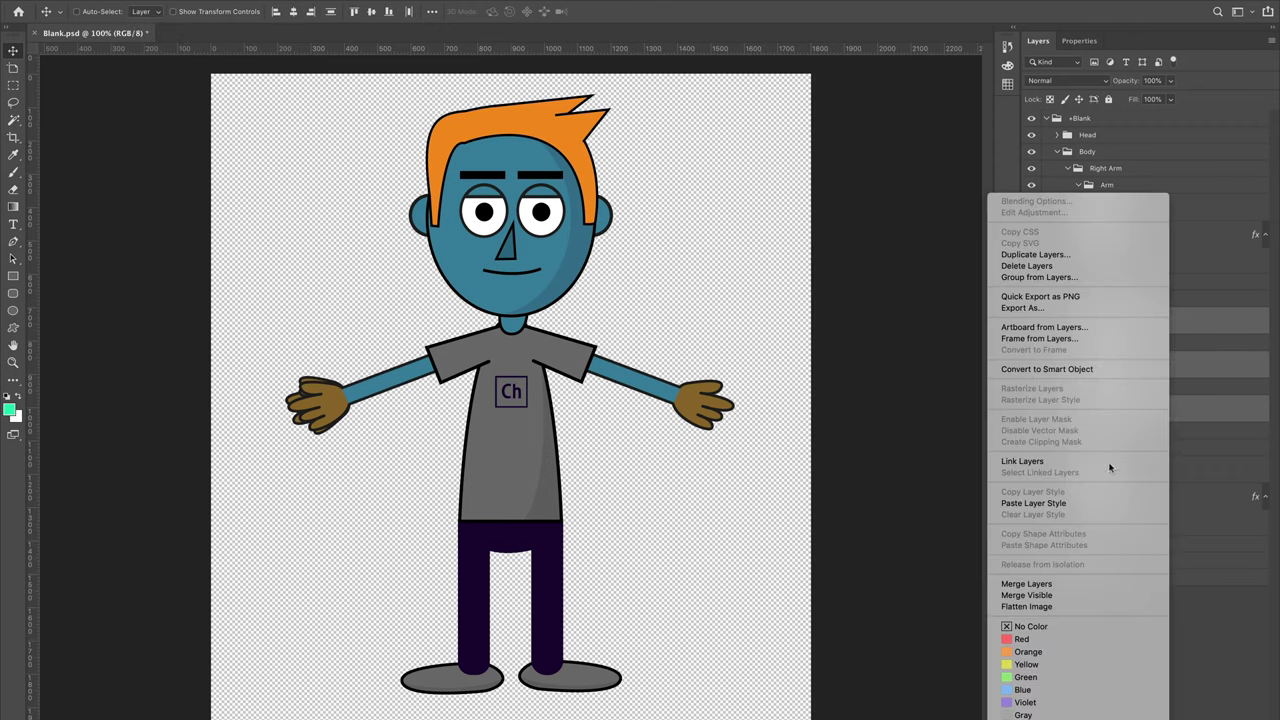
click(1098, 503)
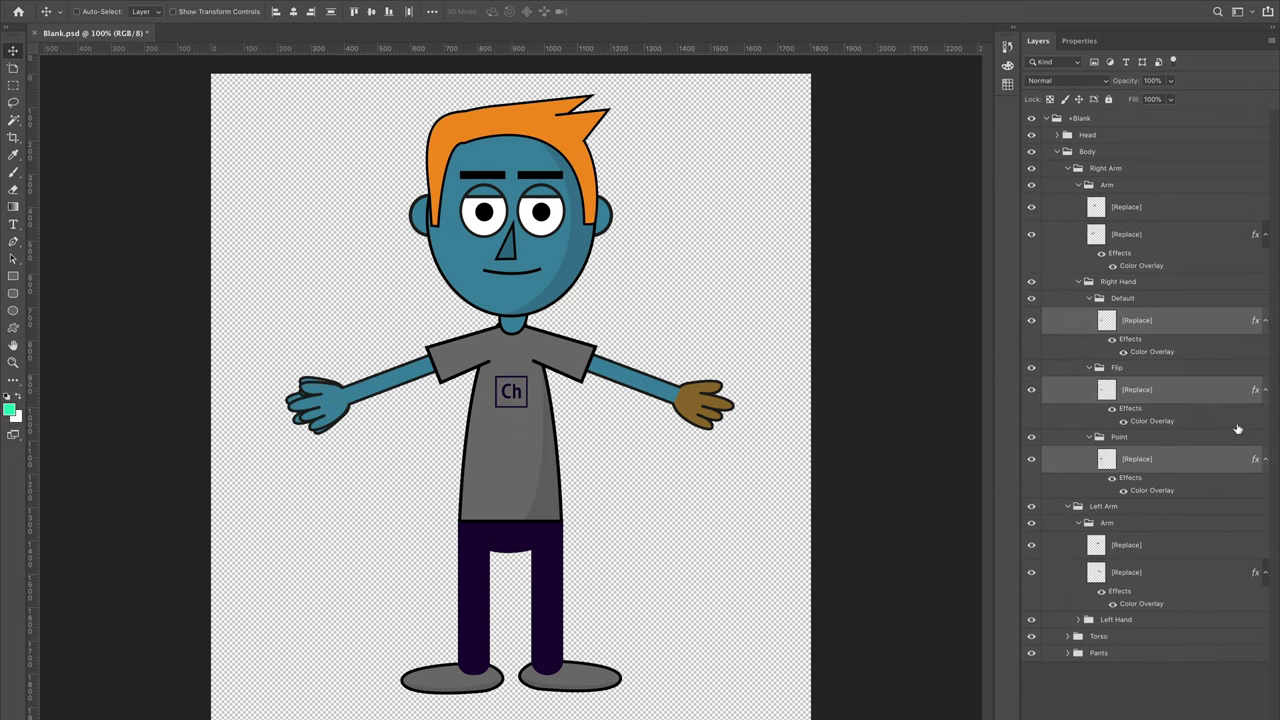
- Paste the copied layer style onto the Left Hand's Default, Flip and Point [Replace] layers, and collapse the arm groups
click(1077, 620)
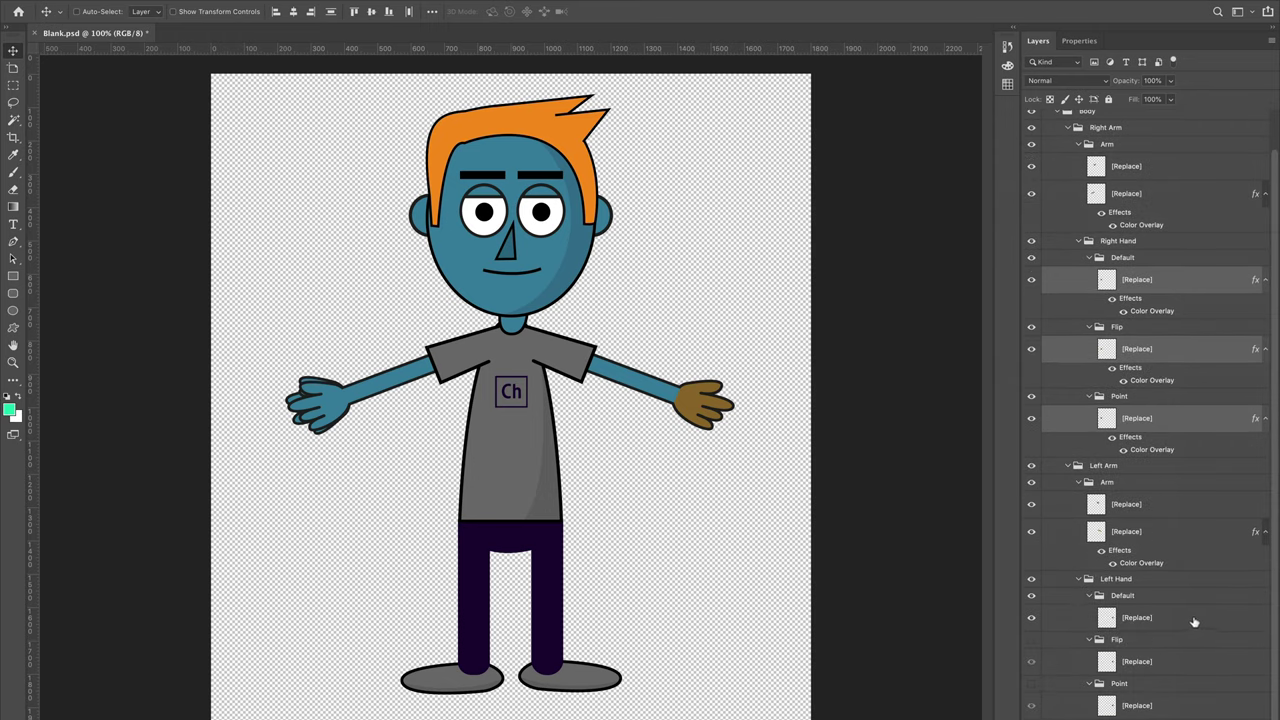
click(1162, 619)
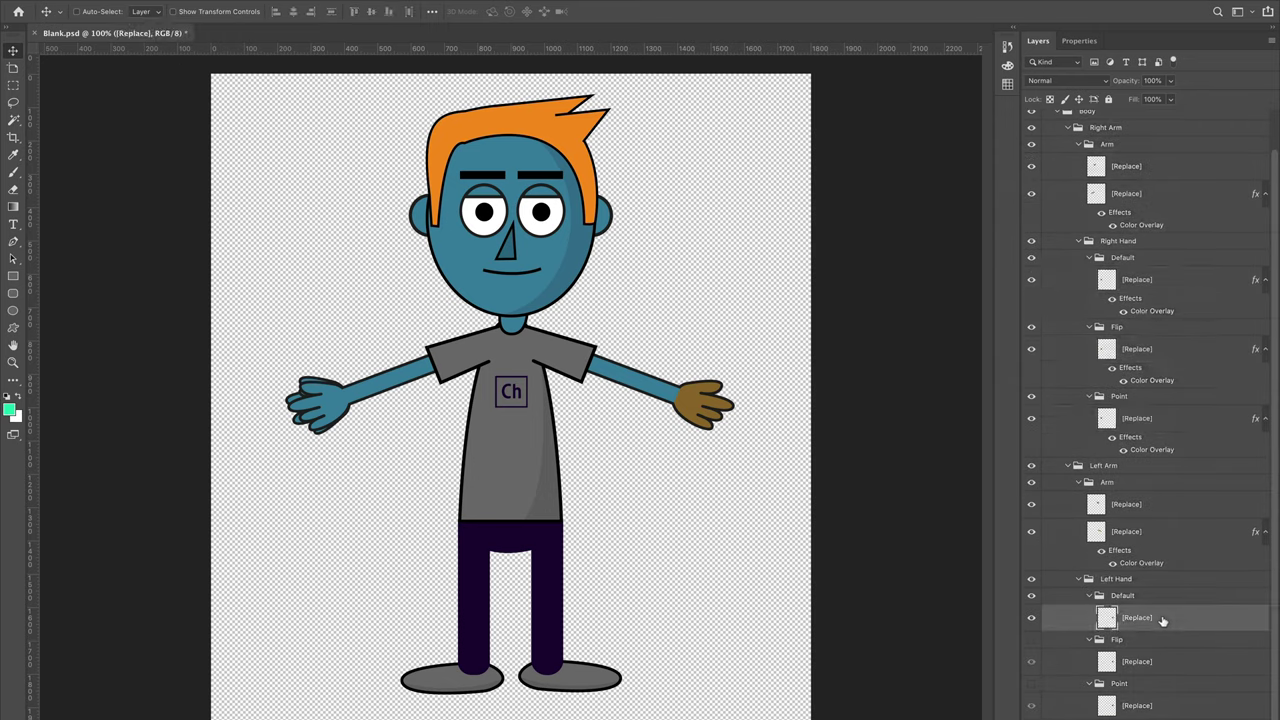
ctrl+click(1166, 665)
ctrl+click(1178, 708)
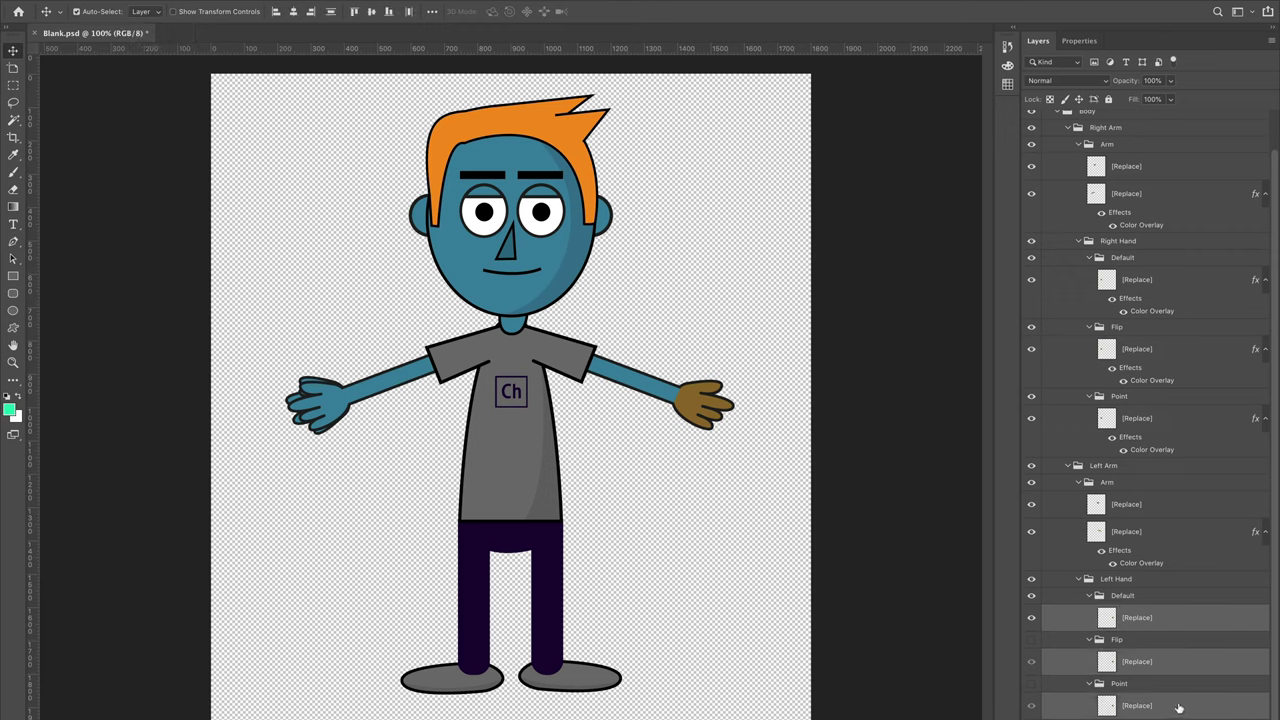
right_click(1174, 620)
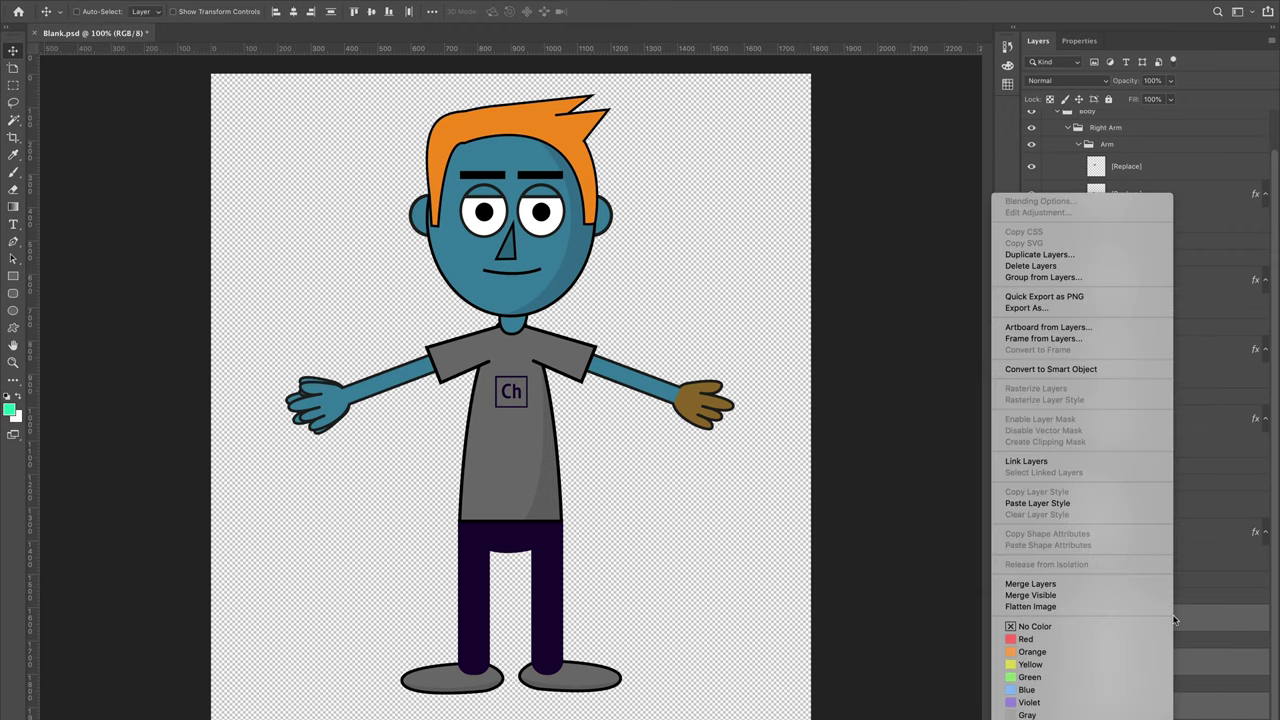
click(1060, 503)
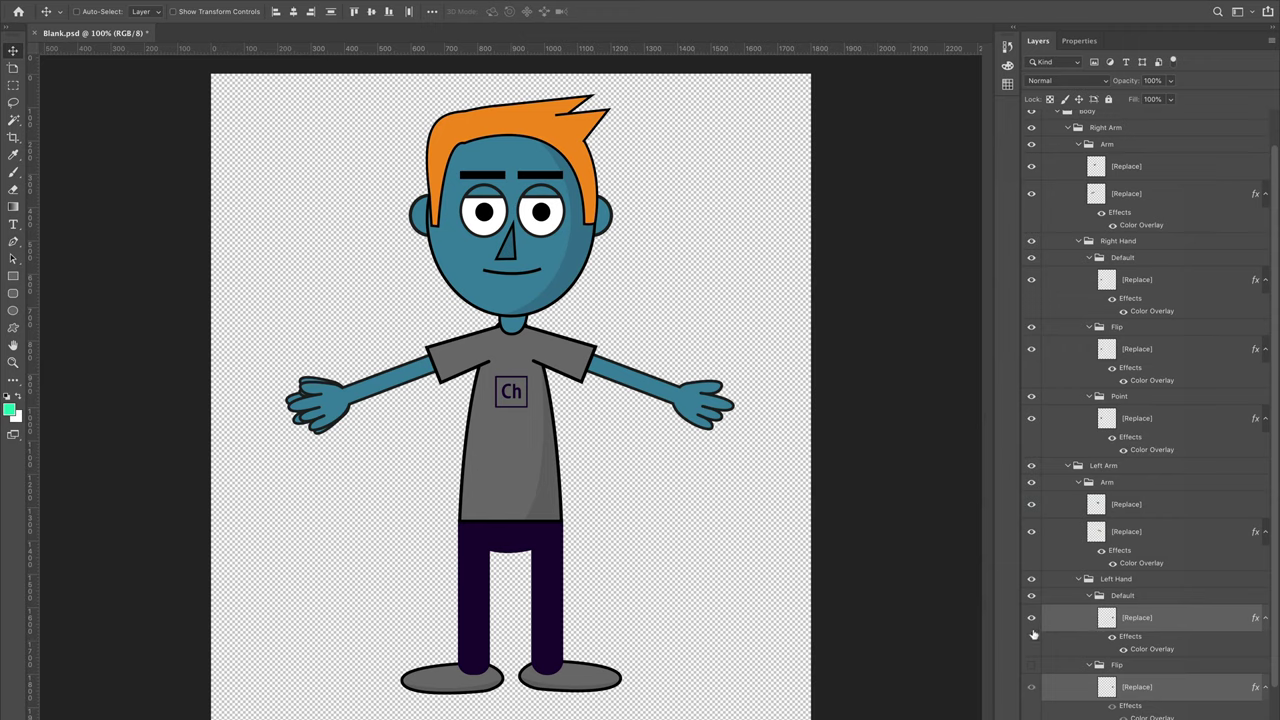
click(1031, 665)
click(1160, 127)
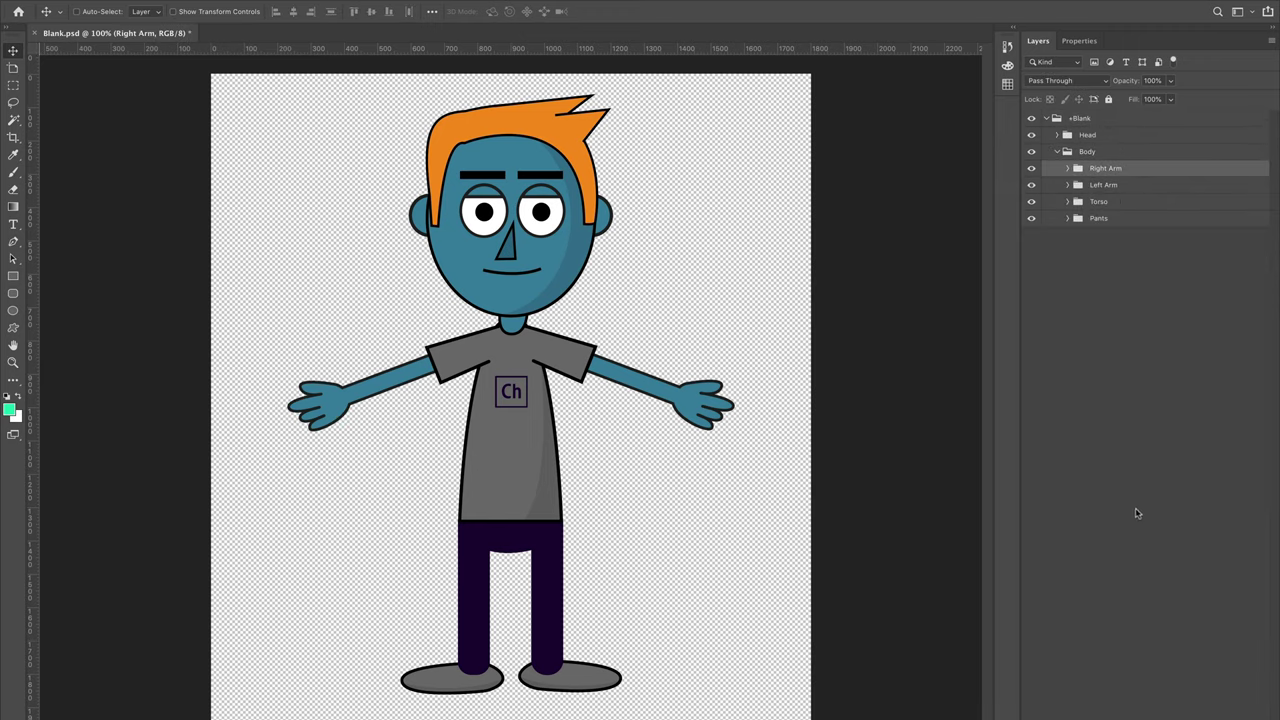
- Toggle the Right Arm group's visibility off and on to examine which artwork it contains, leaving it shown
click(1032, 169)
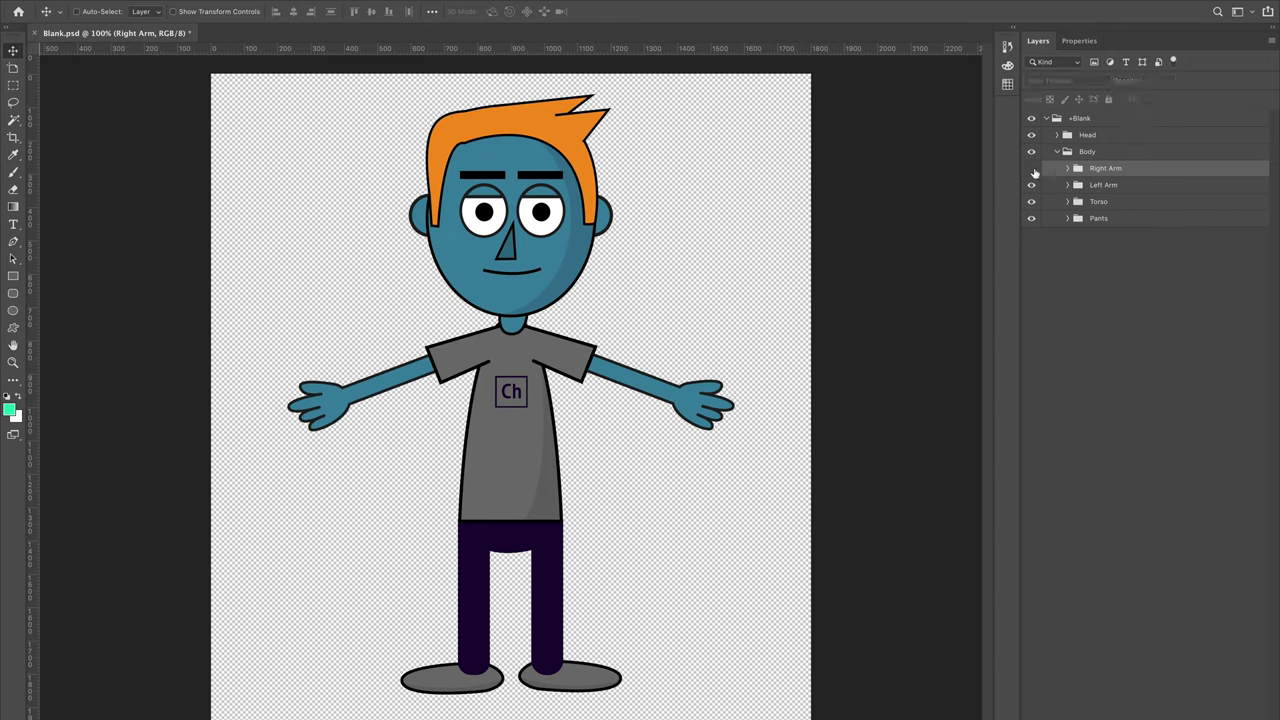
click(1032, 169)
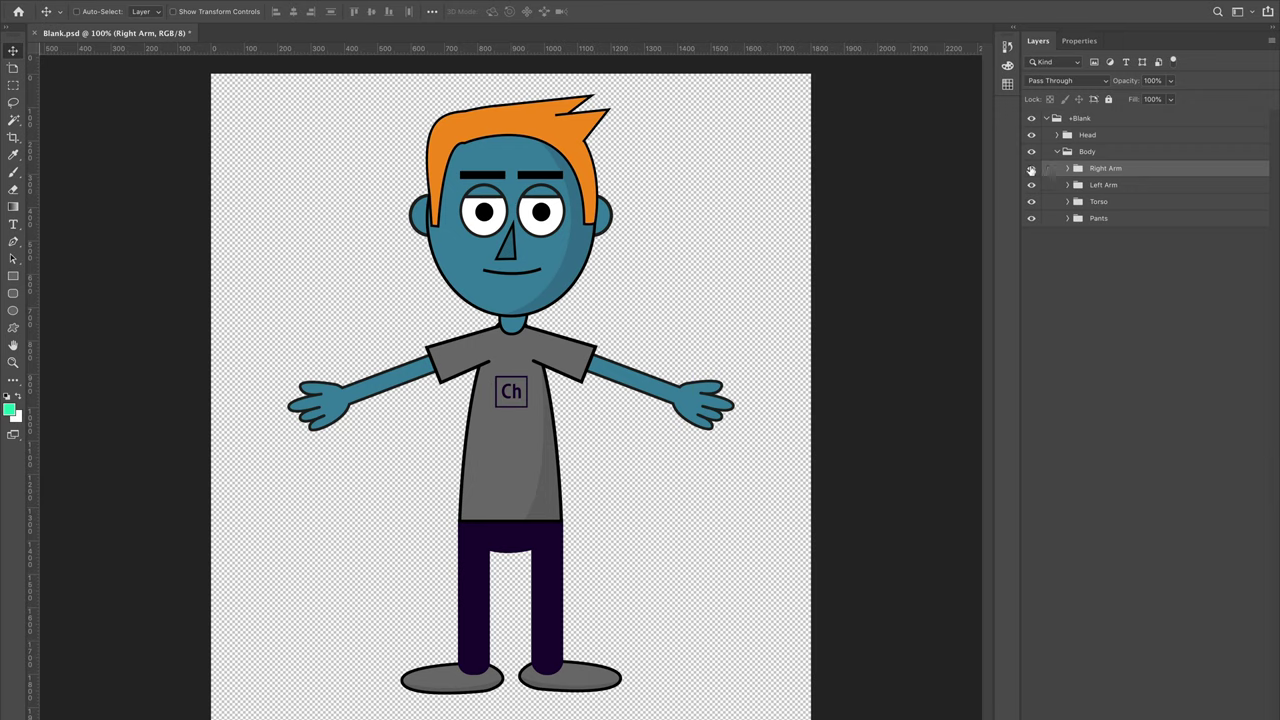
click(1032, 169)
click(1032, 169)
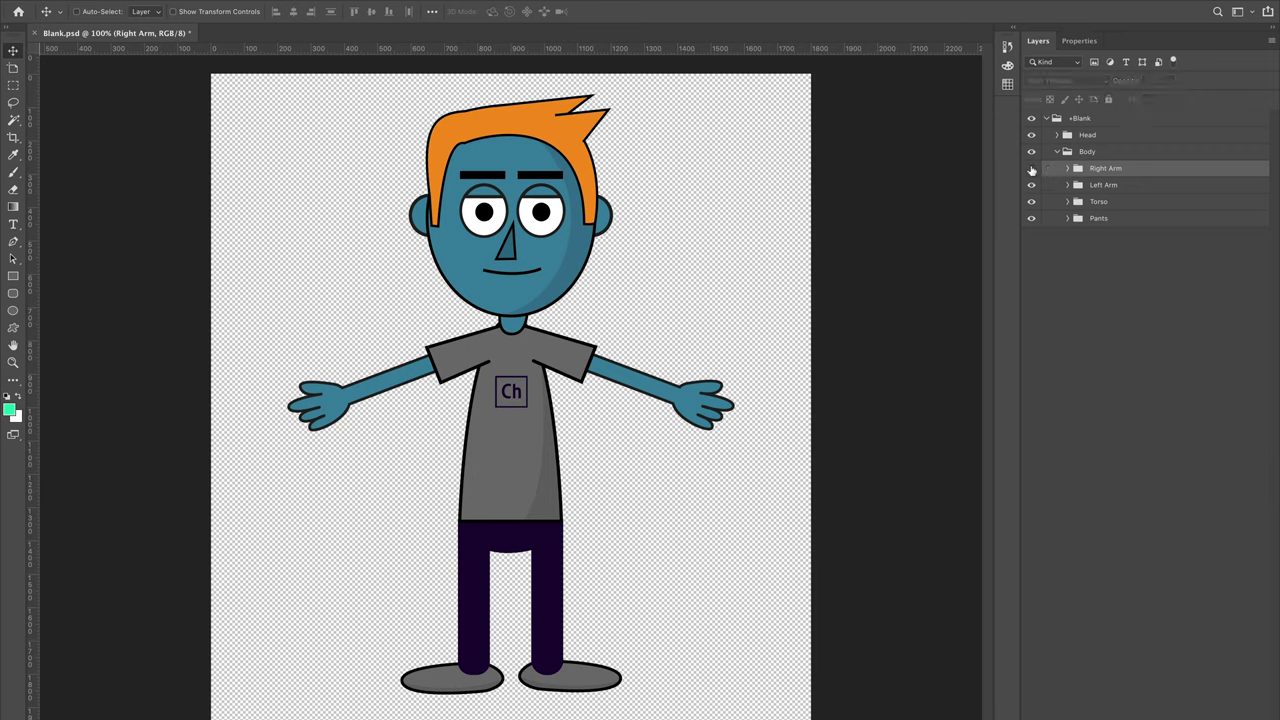
click(1032, 169)
click(1032, 169)
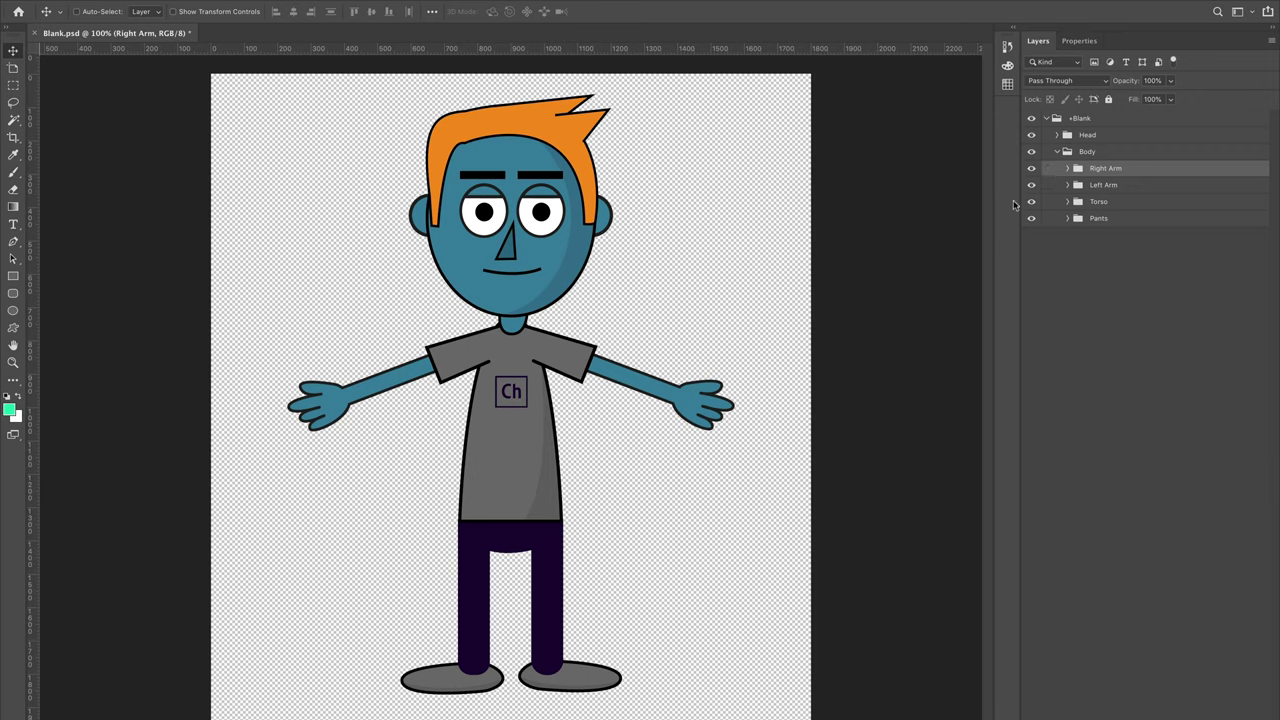
click(1032, 169)
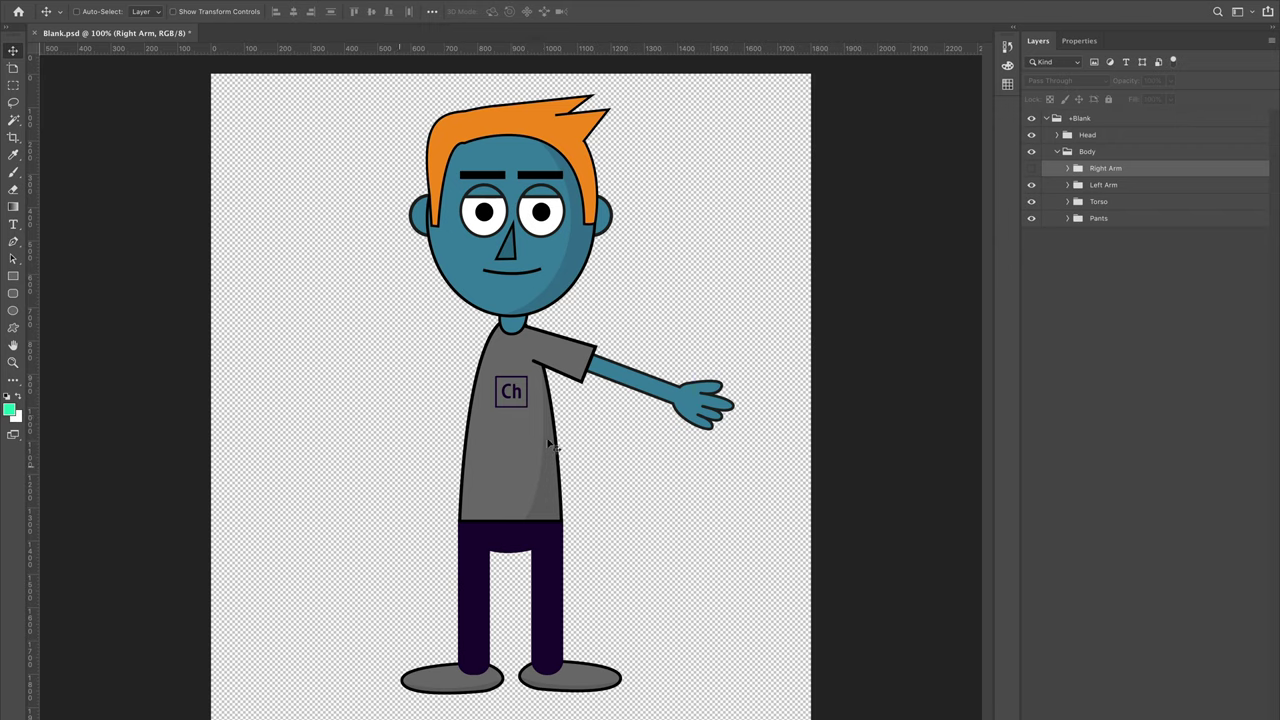
click(1032, 169)
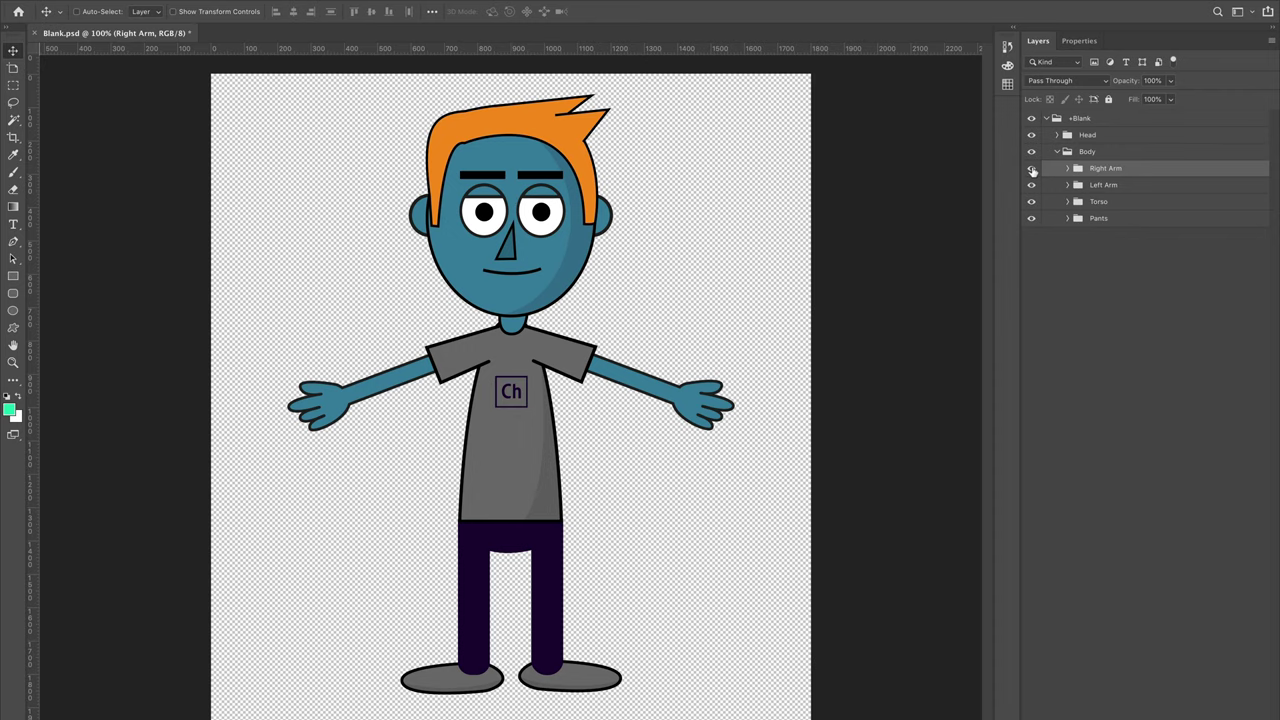
- Expand the Right Arm group and toggle its two Arm [Replace] layers and the Right Hand group to identify each part
click(1066, 168)
click(1032, 207)
click(1032, 207)
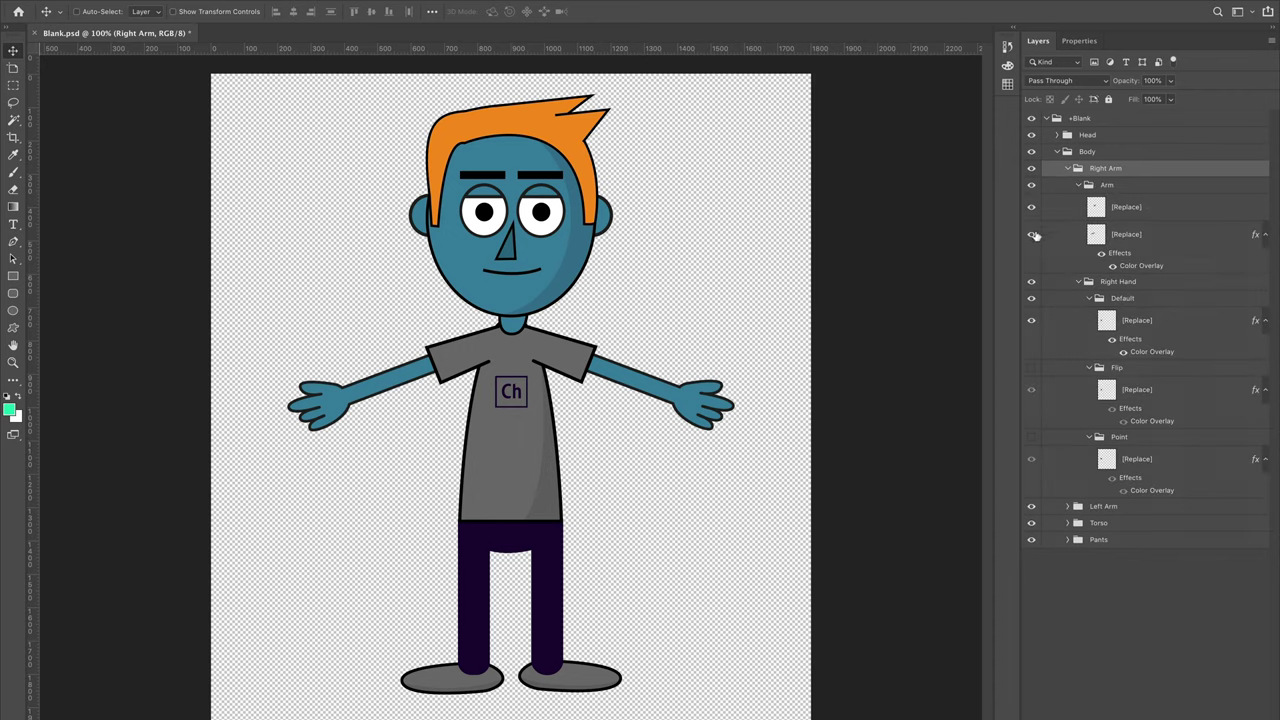
click(1033, 236)
click(1032, 234)
click(1032, 282)
click(1032, 283)
- Add a new empty layer inside the Right Hand group above the Default group, and select the Default group
click(1140, 299)
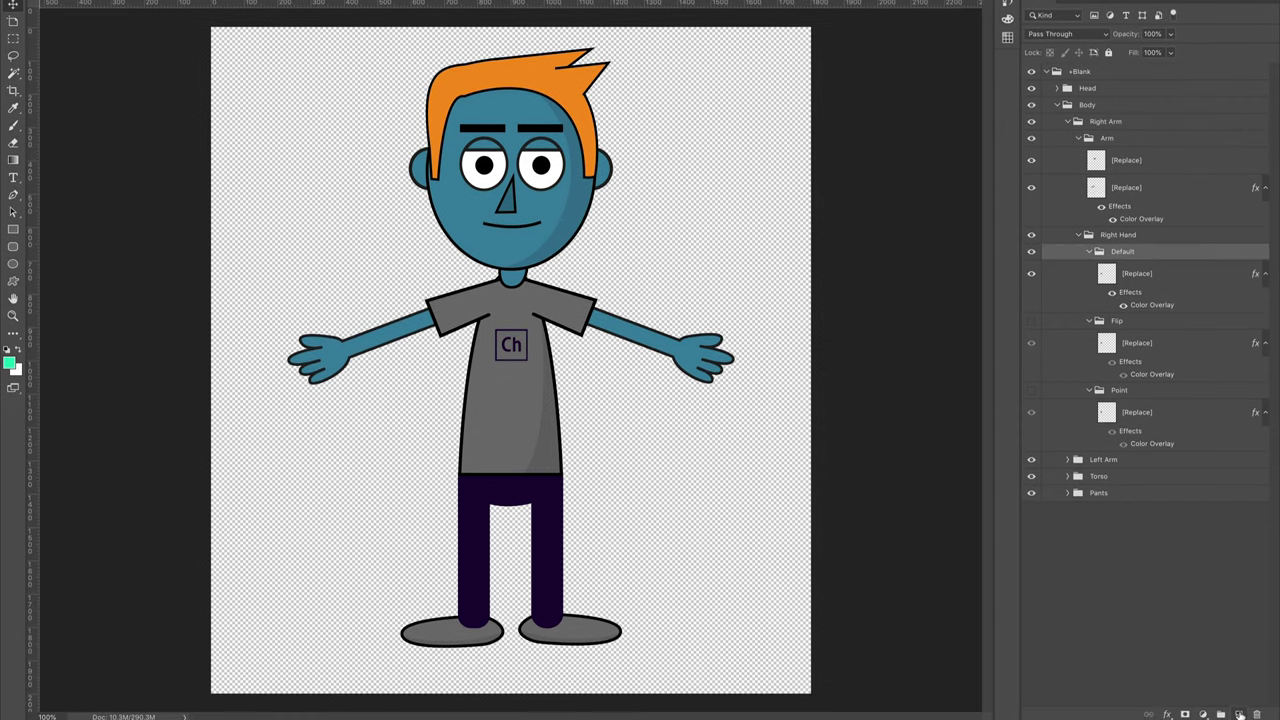
click(1131, 235)
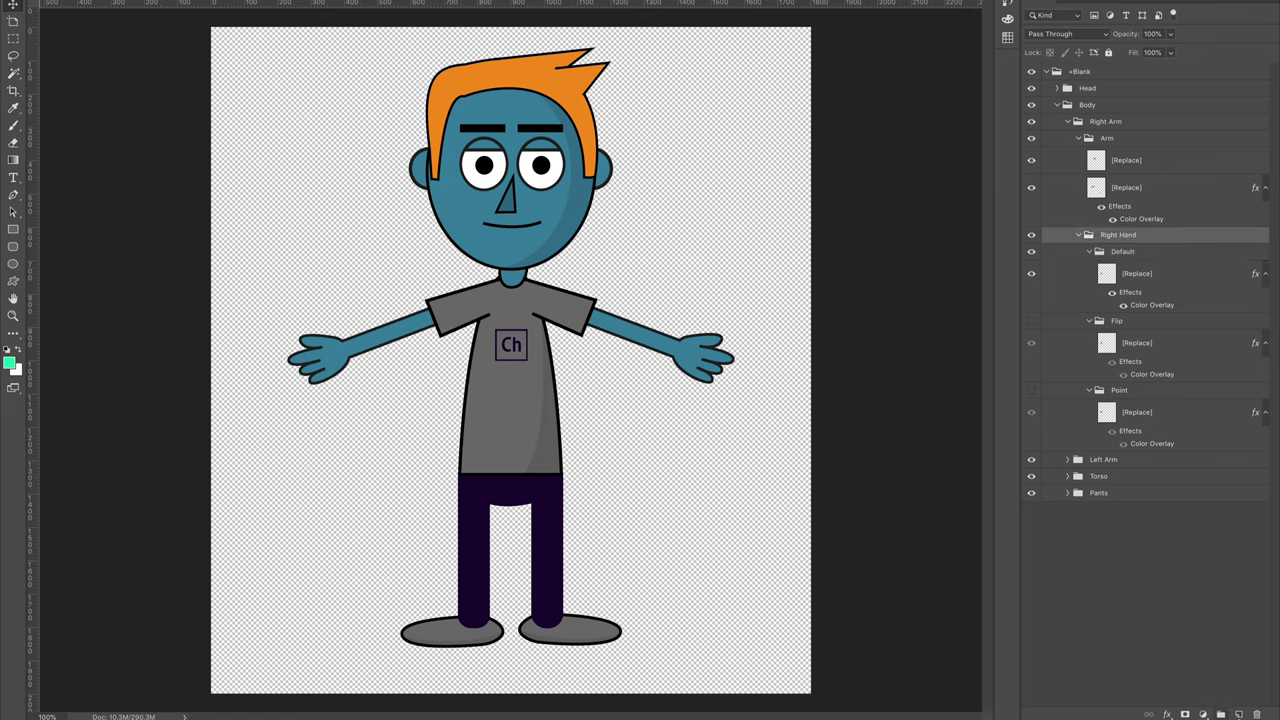
click(1238, 714)
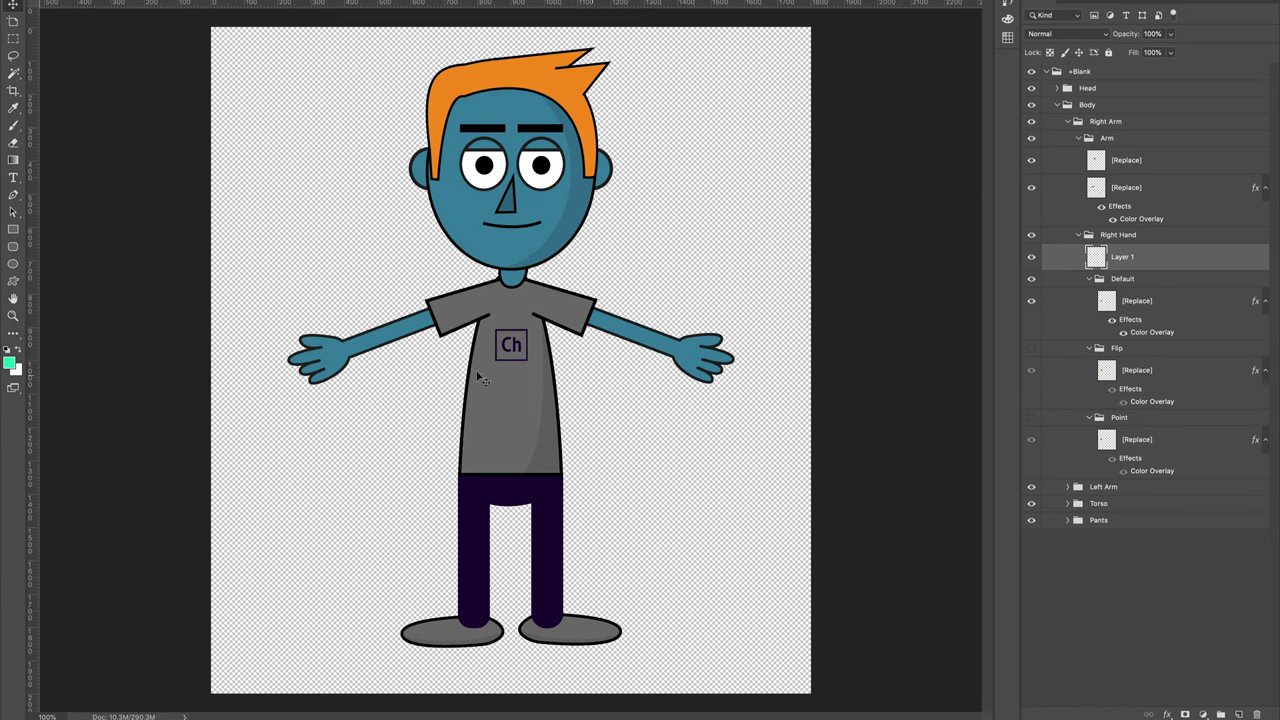
scroll(277, 366, up, 5)
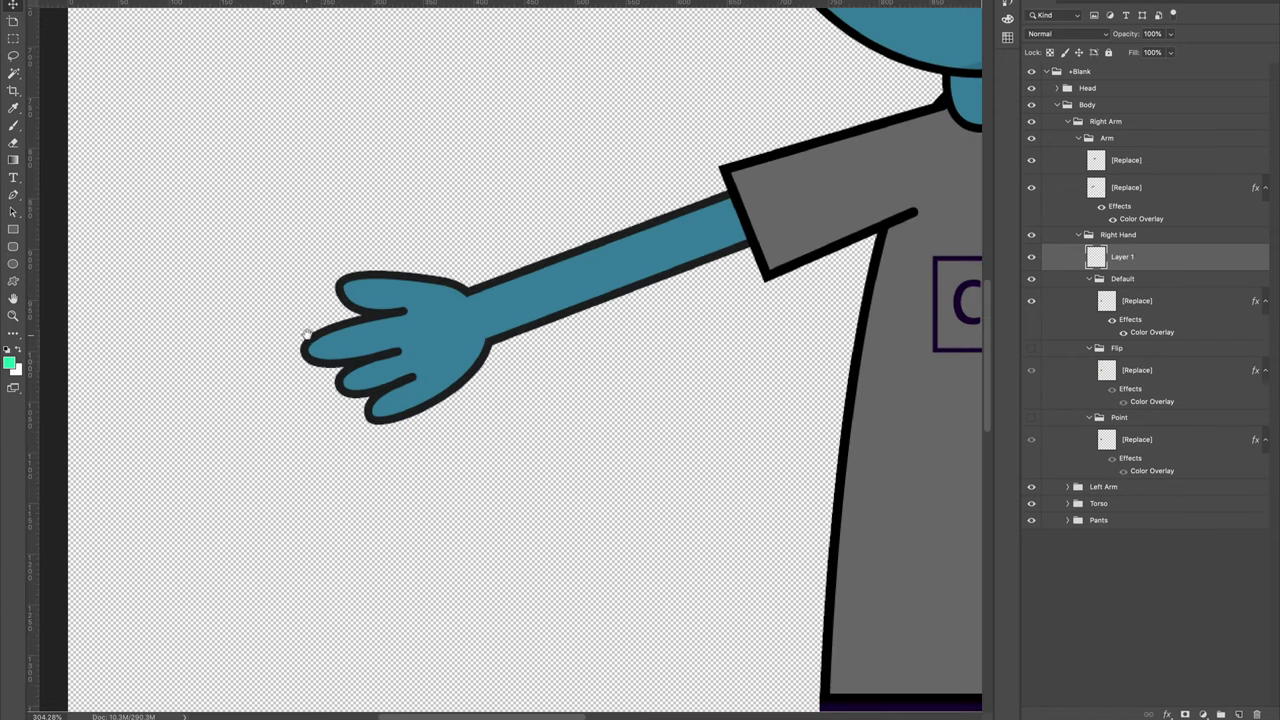
scroll(306, 333, left, 3)
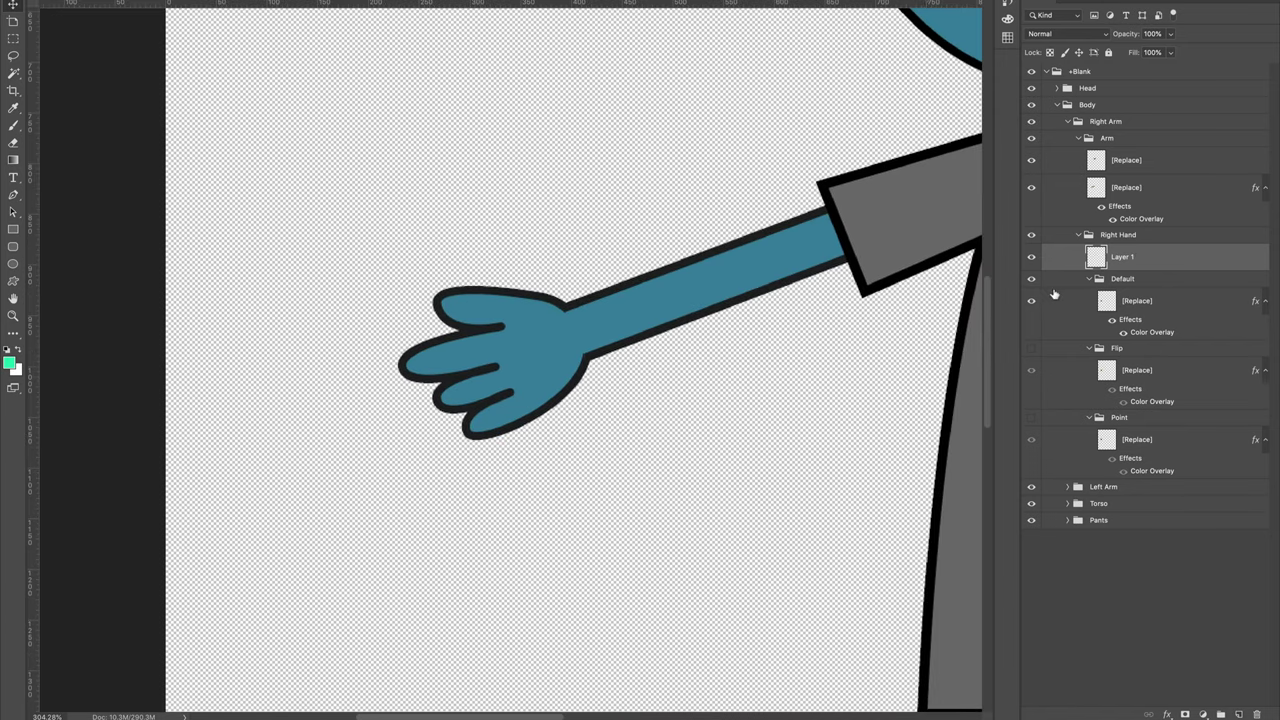
click(1137, 284)
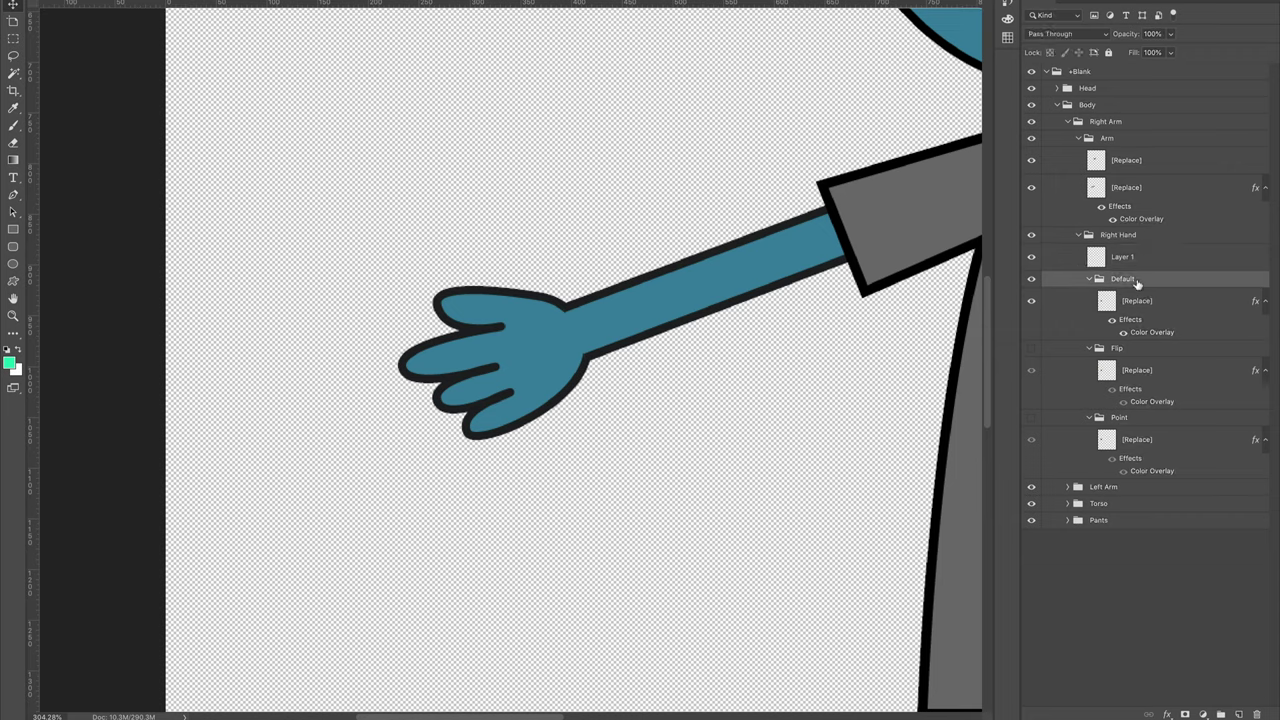
- Fade the Right Hand's Default group to 45% opacity as a tracing guide
click(1171, 37)
drag(1163, 52, 1138, 57)
click(1137, 62)
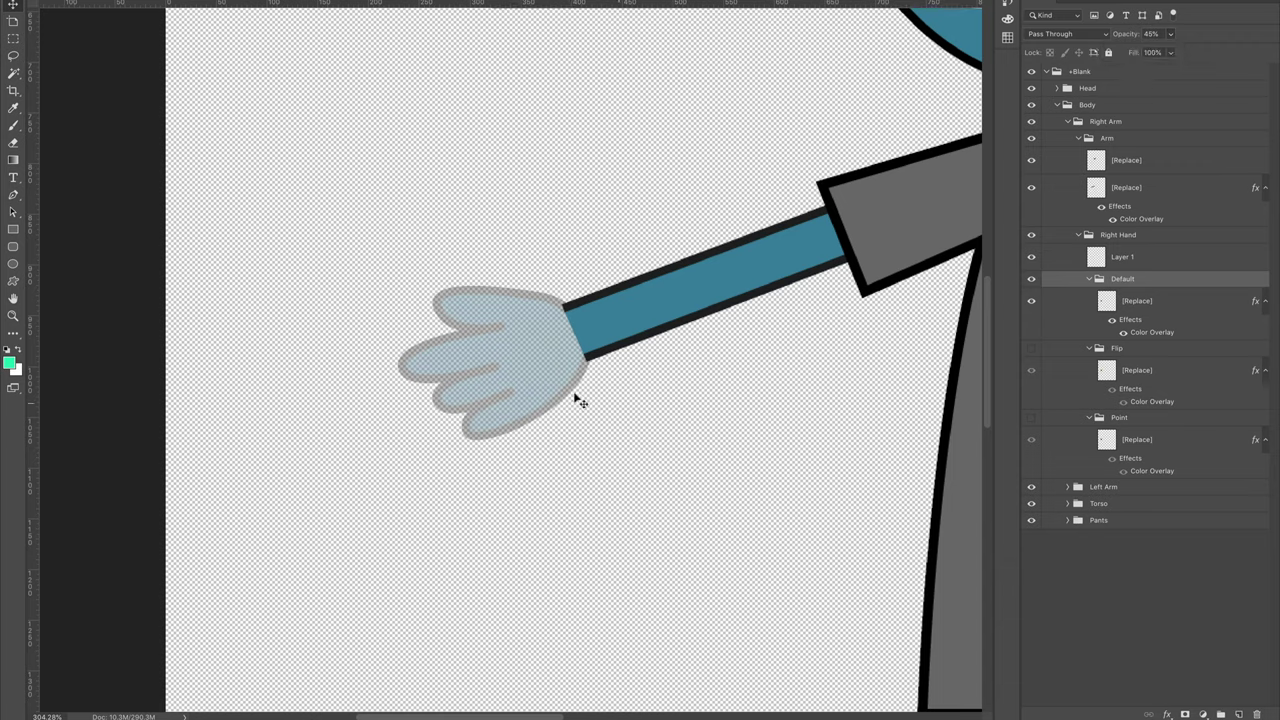
- Select the empty layer in the Right Hand group and set the Pen tool's shape fill to the blue sampled from the arm
click(1145, 258)
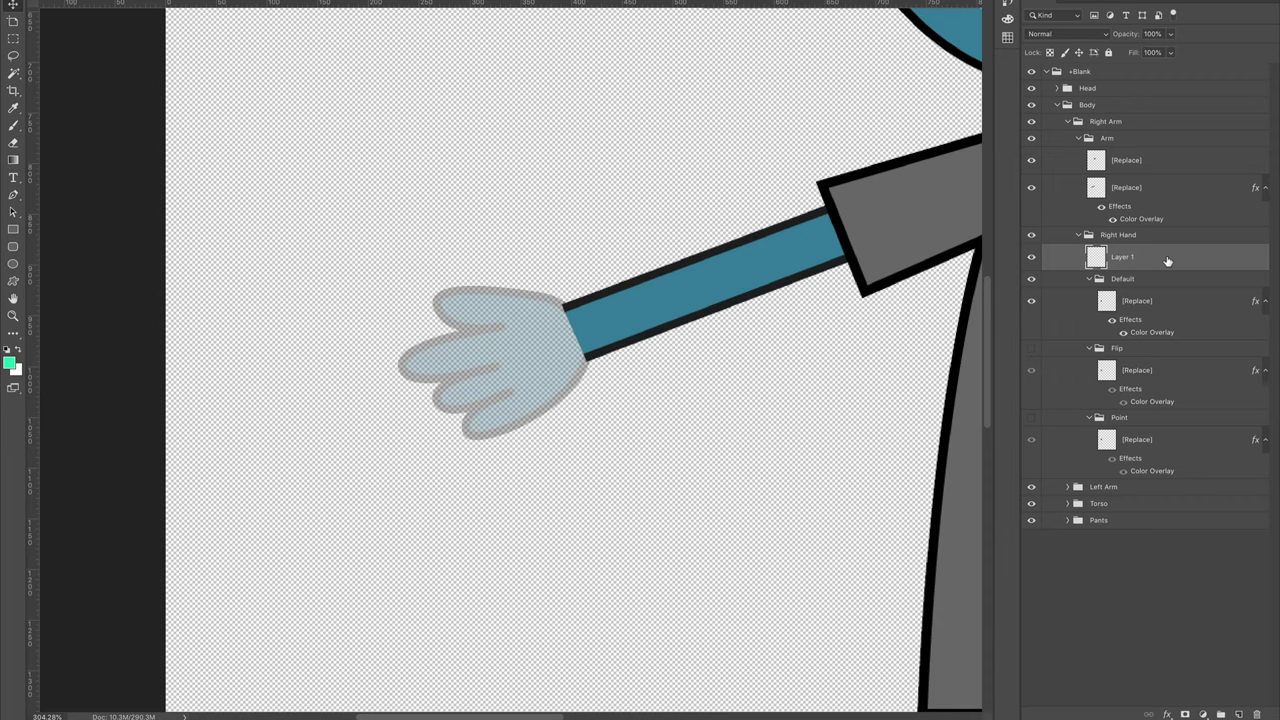
key(p)
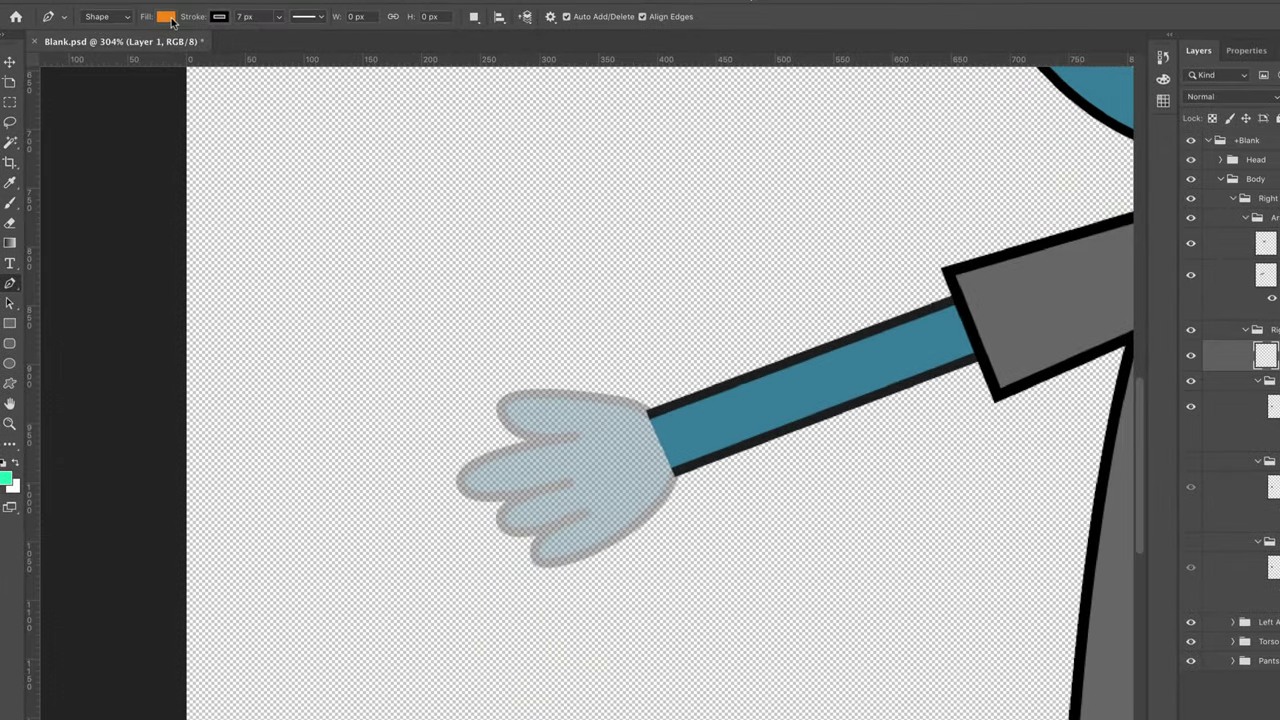
click(170, 18)
click(239, 48)
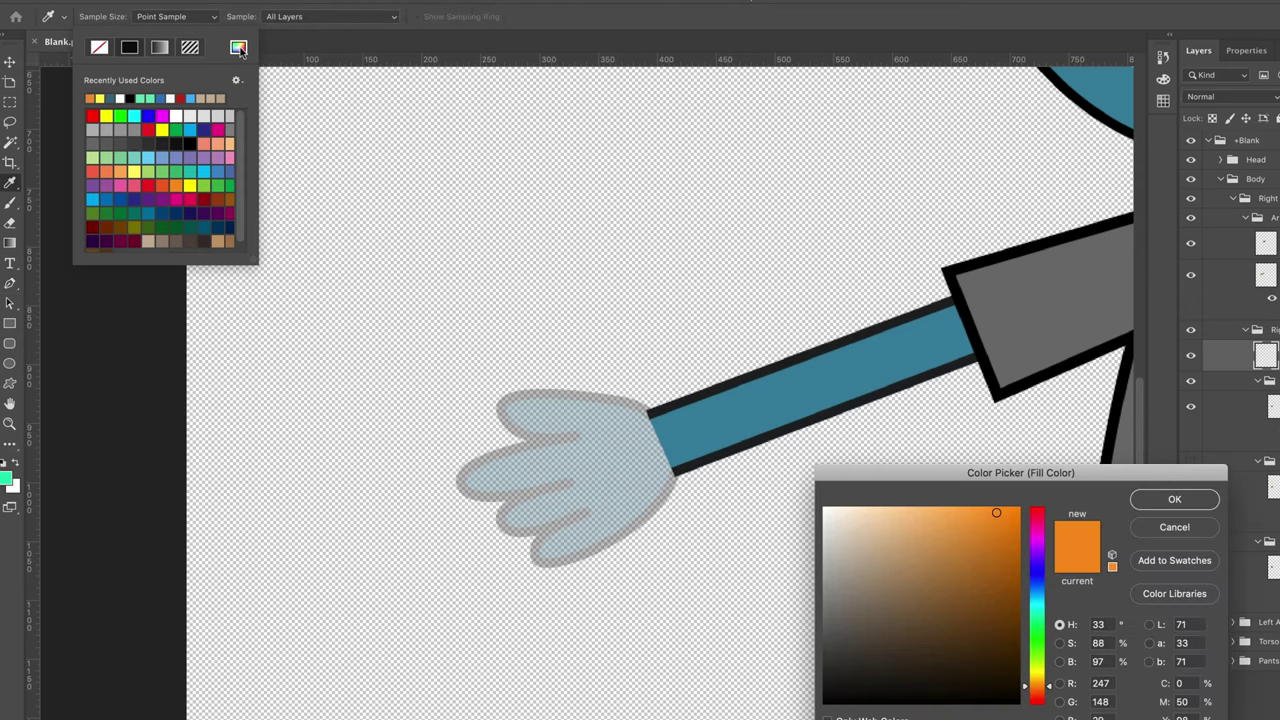
click(802, 399)
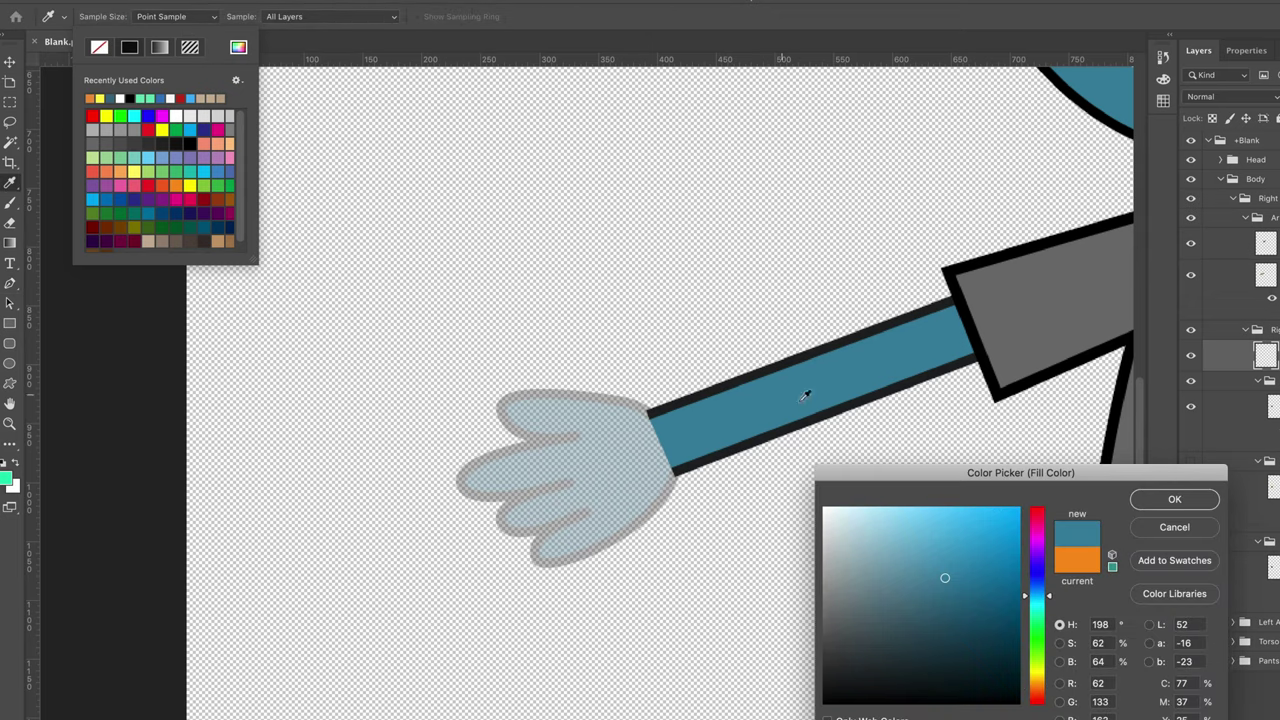
click(1175, 500)
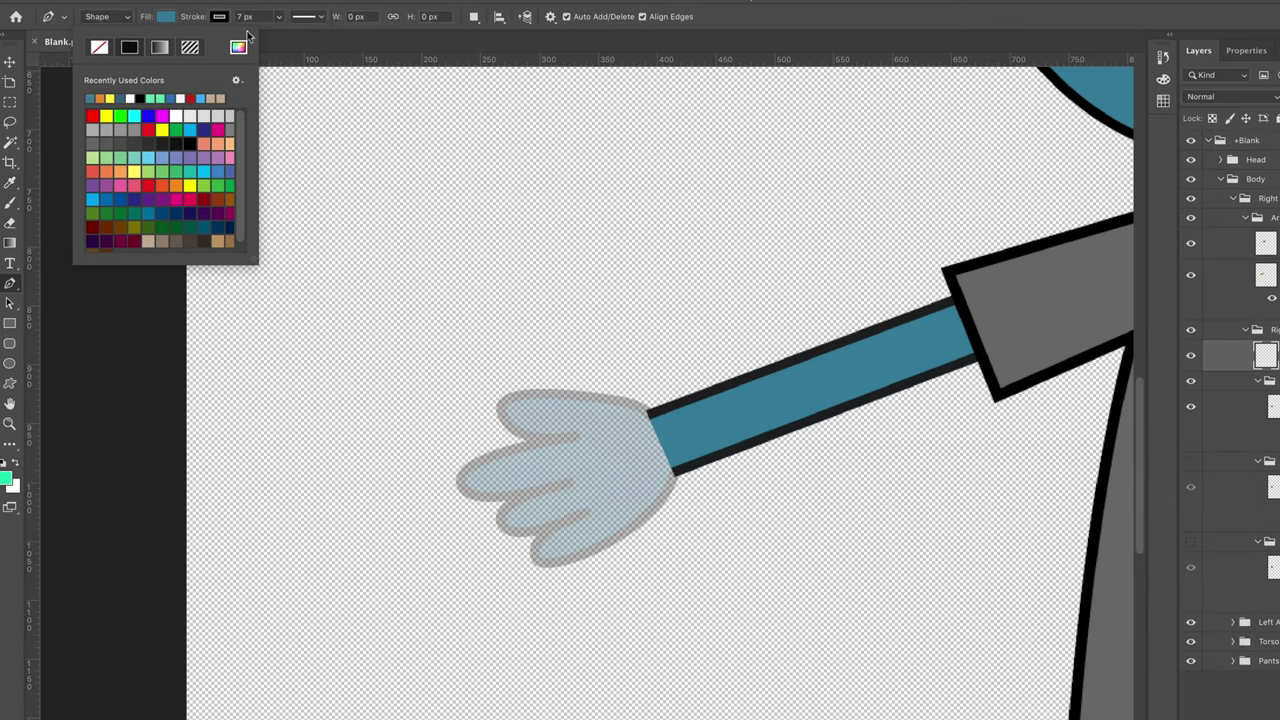
click(276, 7)
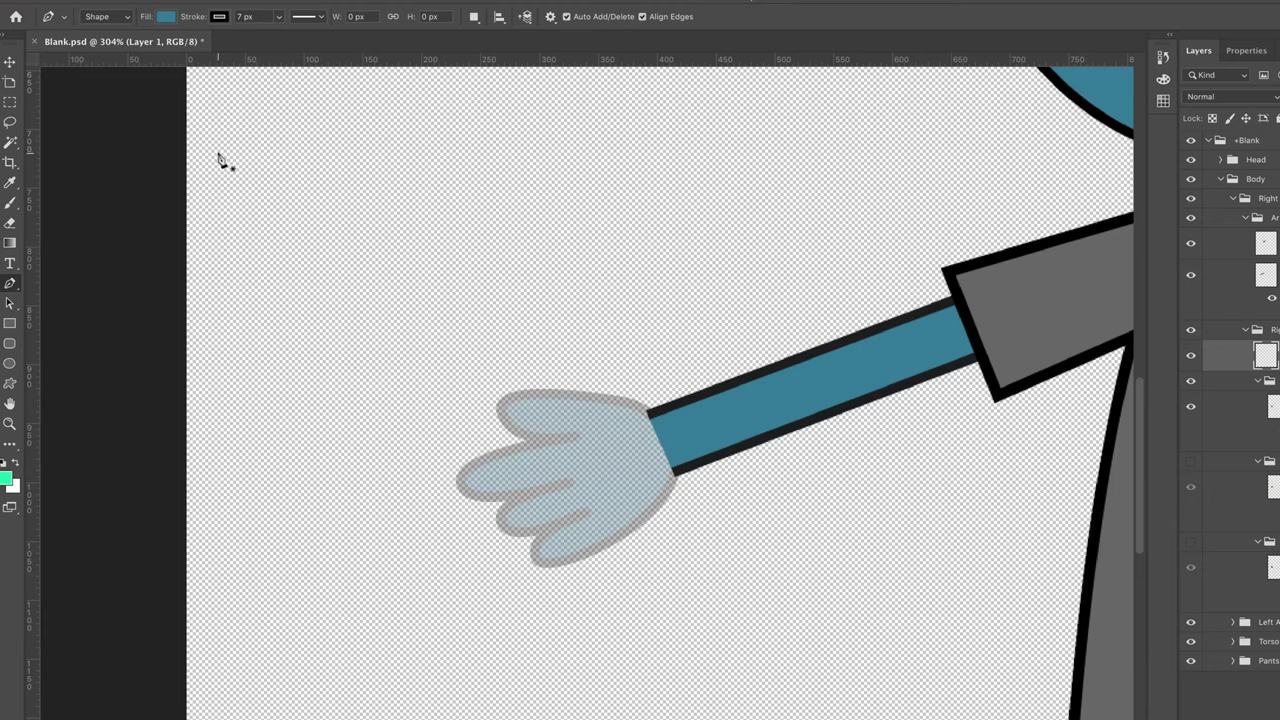
- Draw a closed palm with a raised thumb over the faded hand using the Pen tool, and nudge it into line with the wrist
click(574, 413)
drag(528, 346, 500, 354)
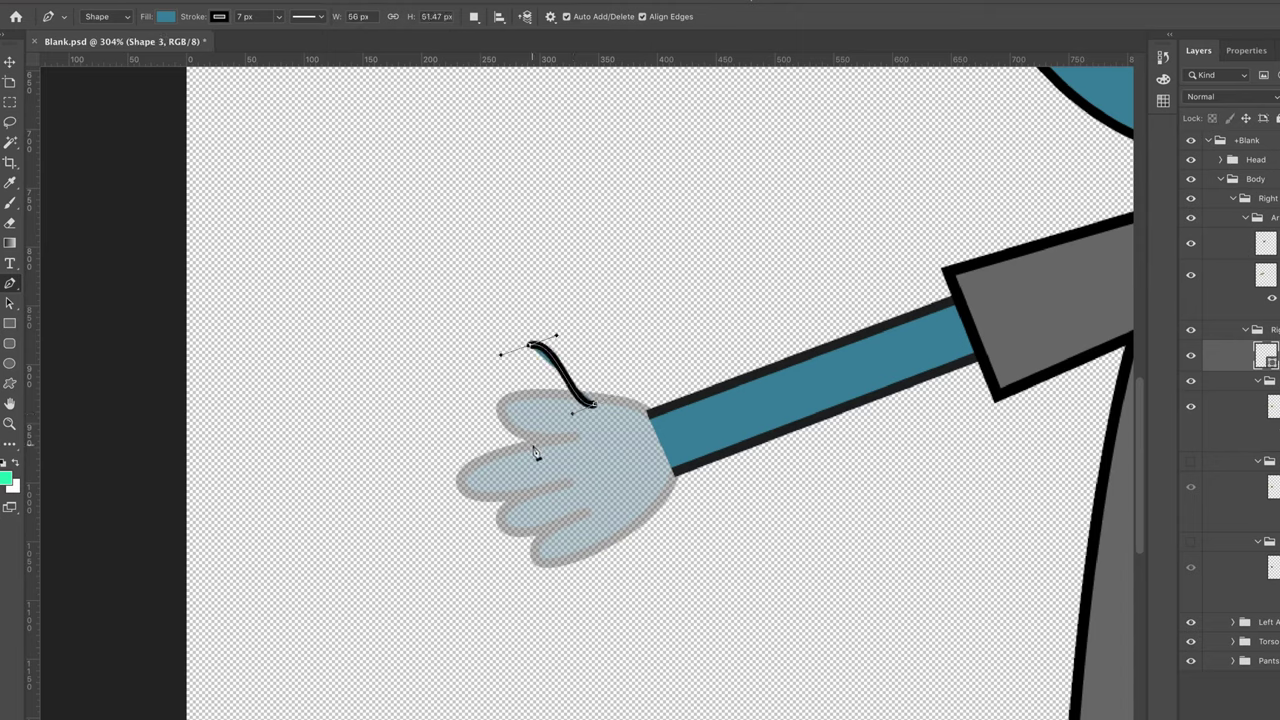
drag(531, 444, 527, 472)
drag(674, 472, 657, 414)
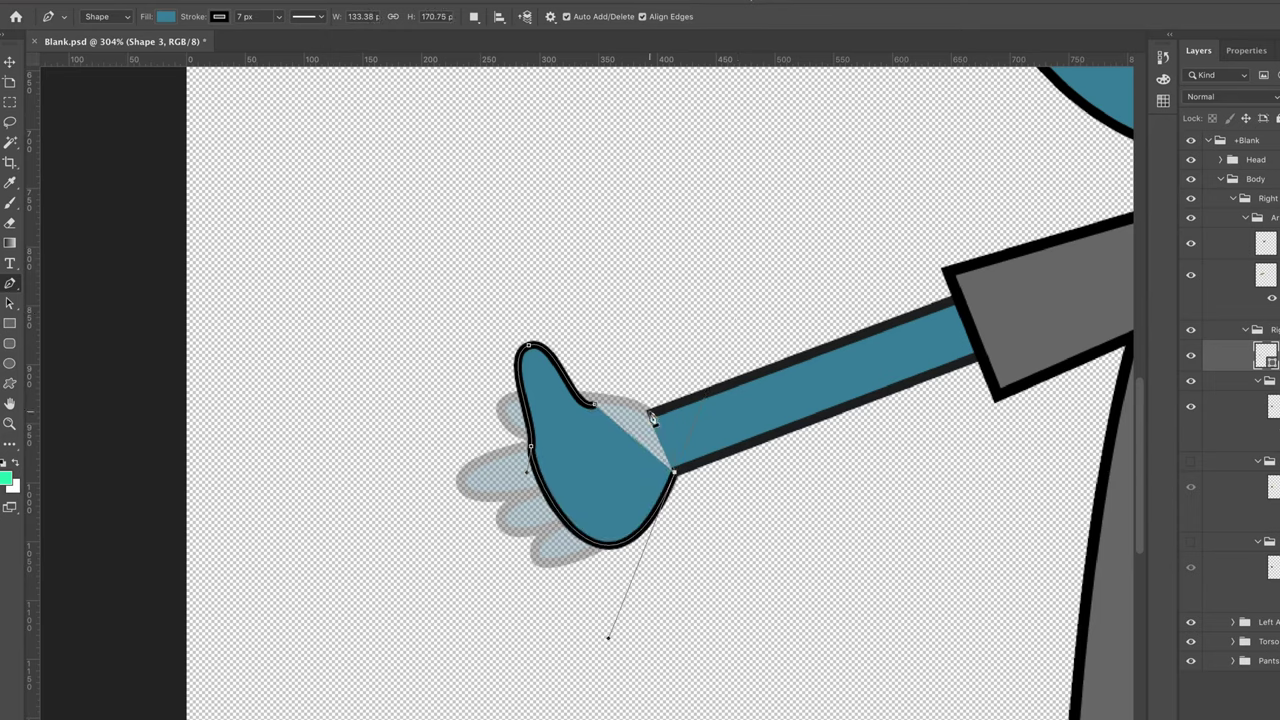
click(652, 419)
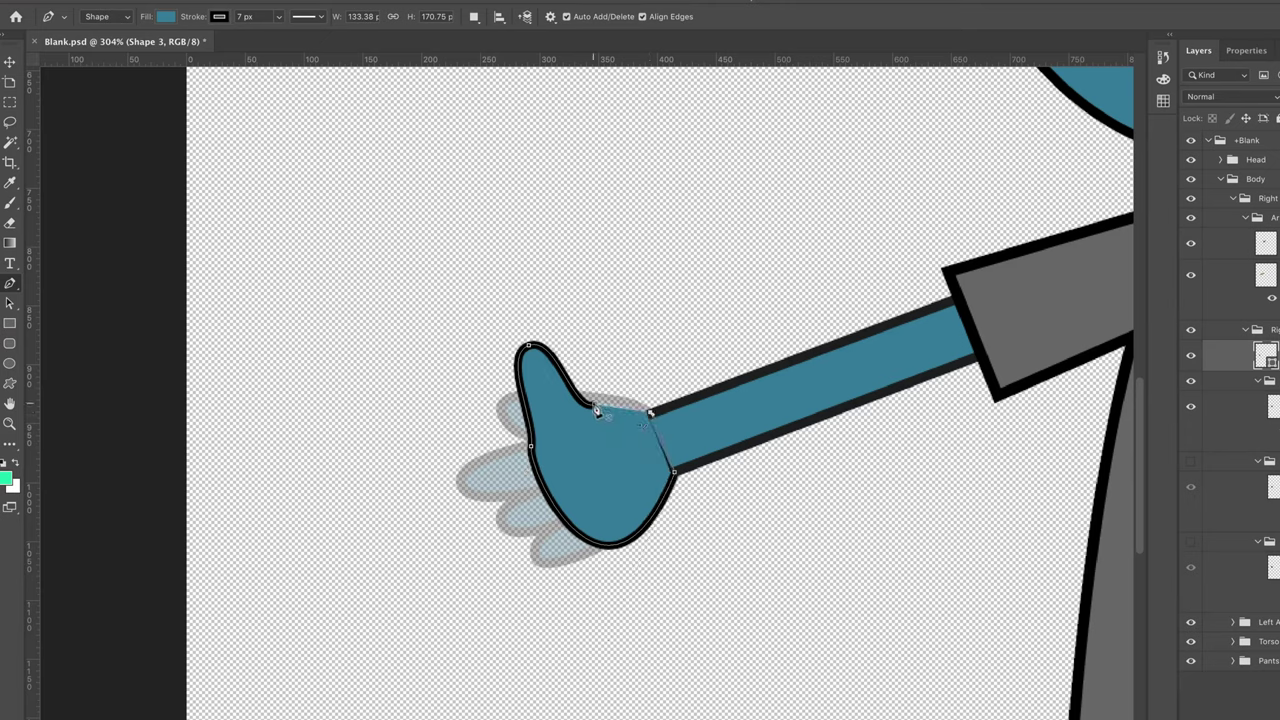
ctrl+click(539, 403)
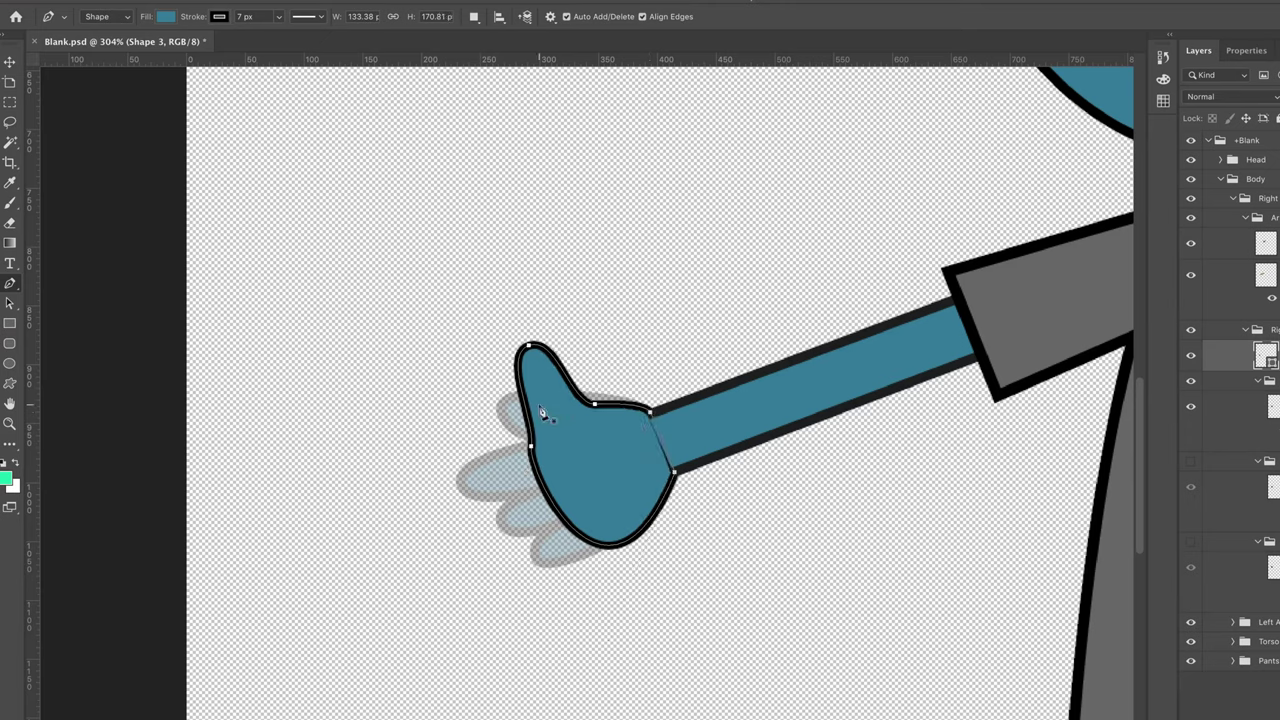
click(10, 61)
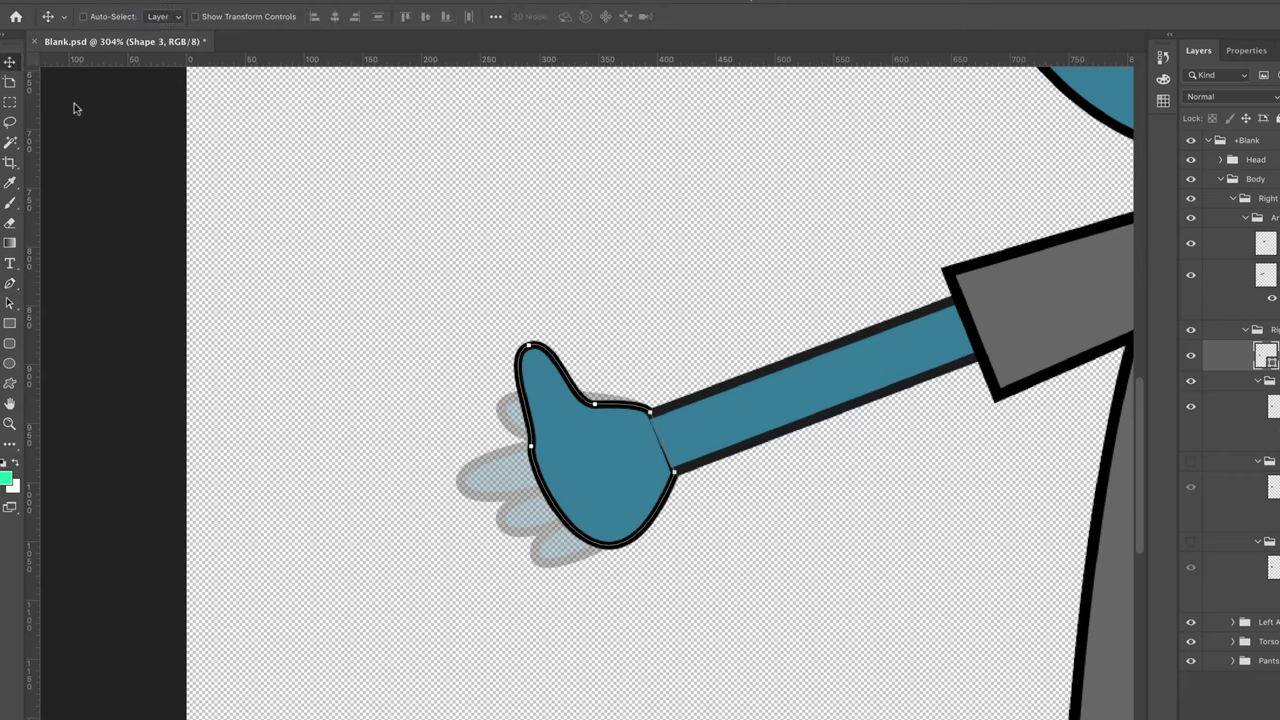
drag(597, 425, 602, 421)
key(Left)
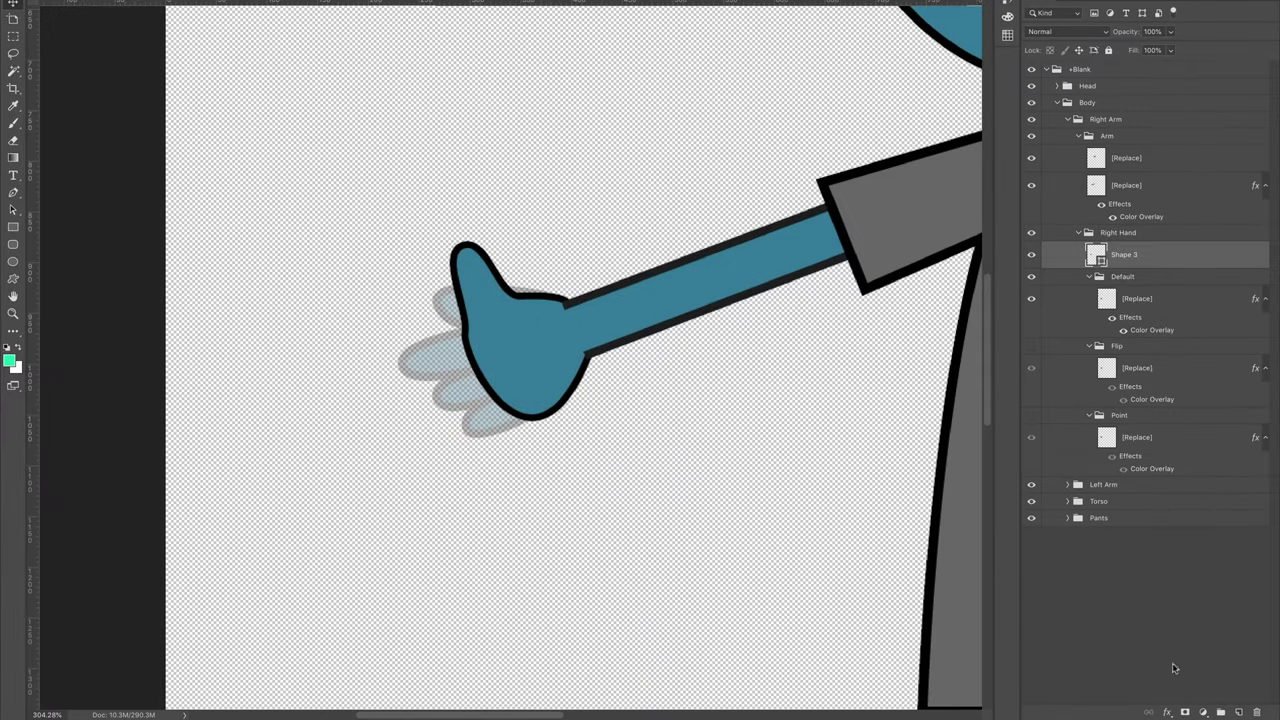
- Add a new layer and draw a blue ellipse about 76 × 39 px across the palm for a curled finger
click(1240, 712)
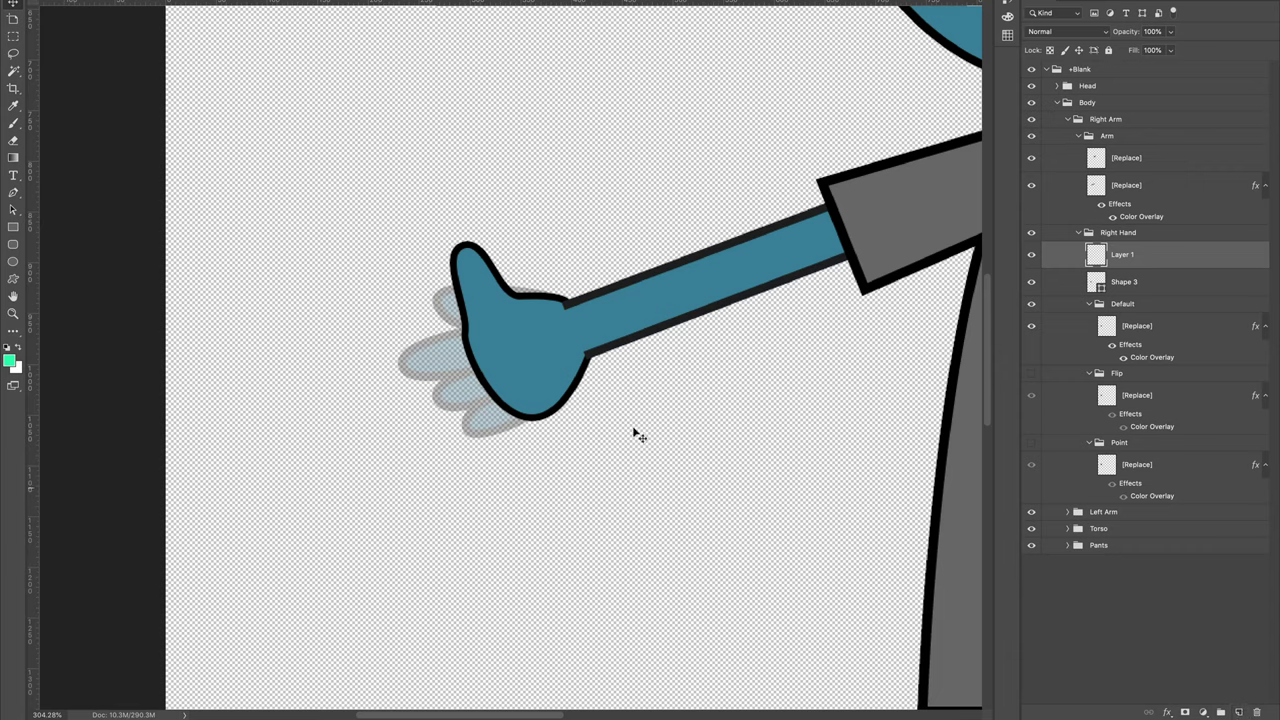
click(12, 263)
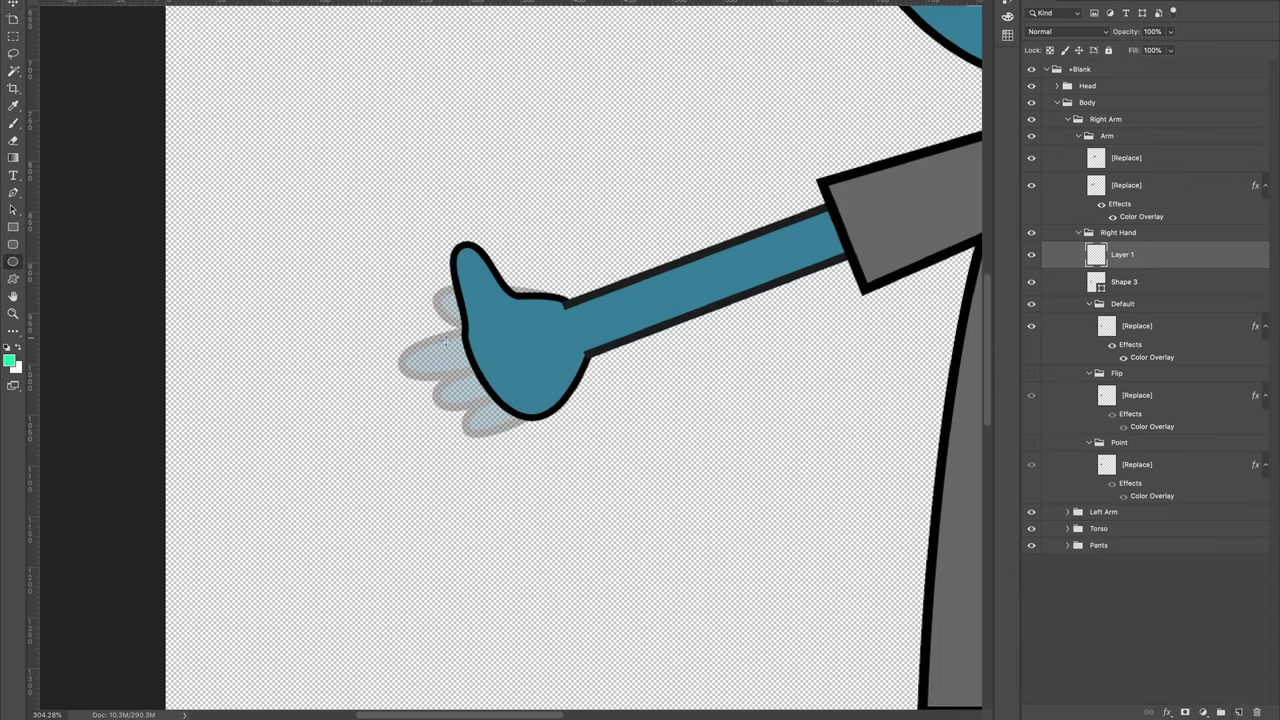
drag(455, 333, 535, 374)
click(13, 18)
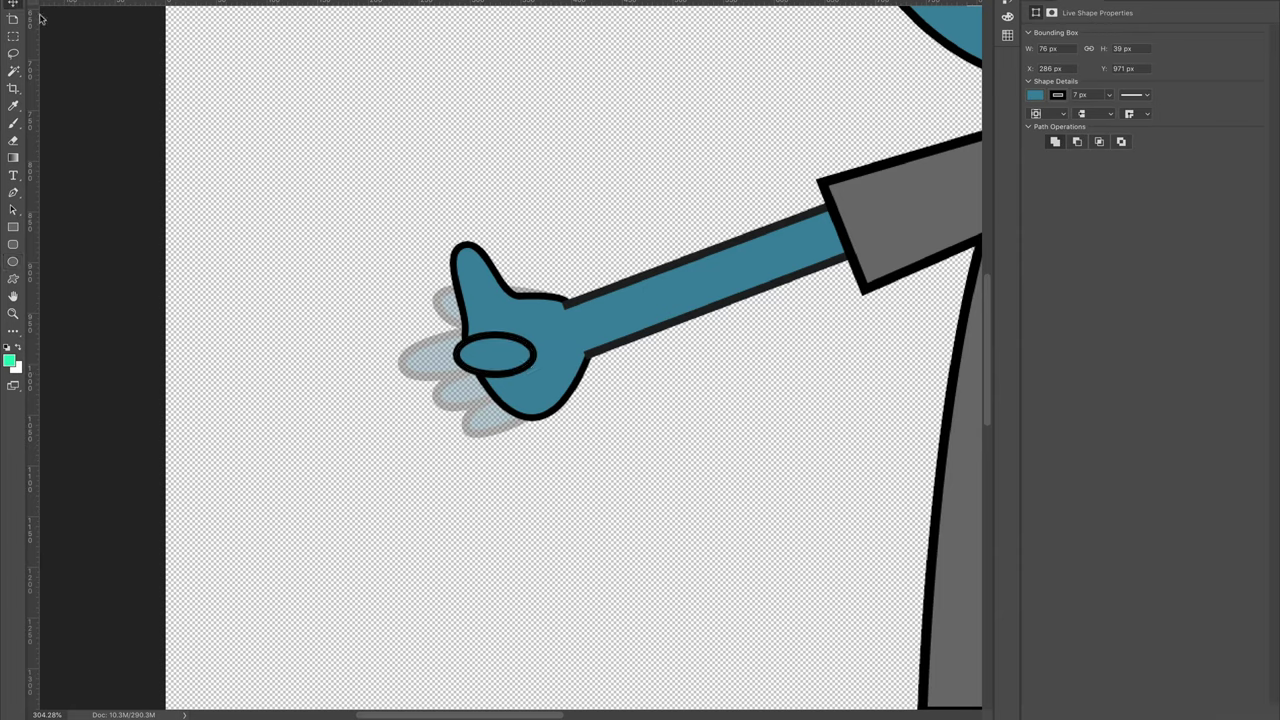
- Rotate the finger ellipse counterclockwise to match the arm's slant and move it up just below the thumb
click(537, 354)
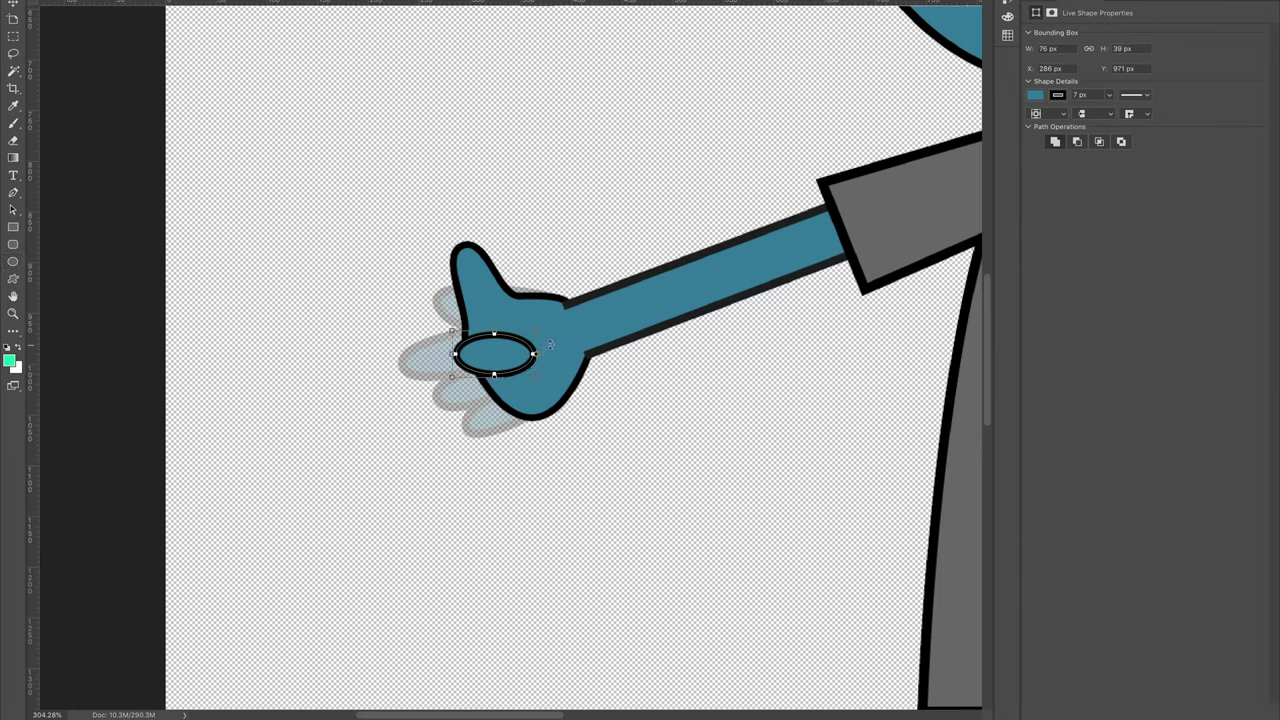
drag(549, 345, 562, 310)
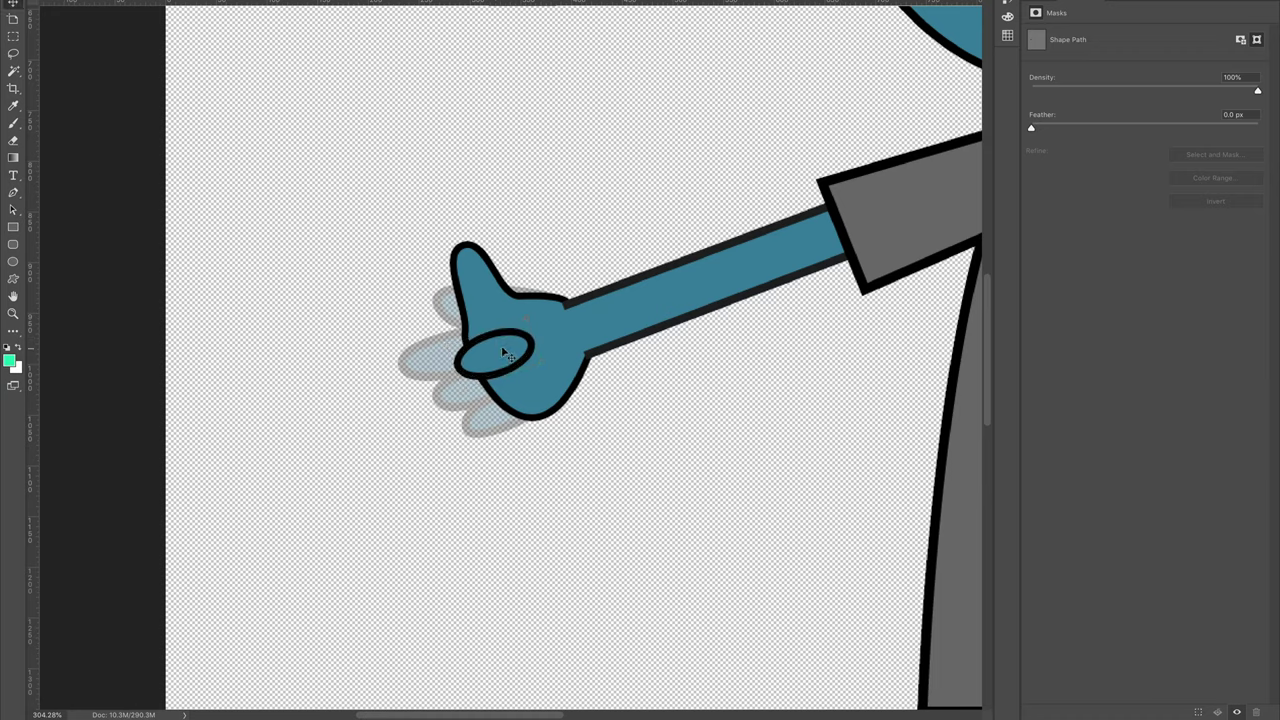
drag(505, 355, 505, 345)
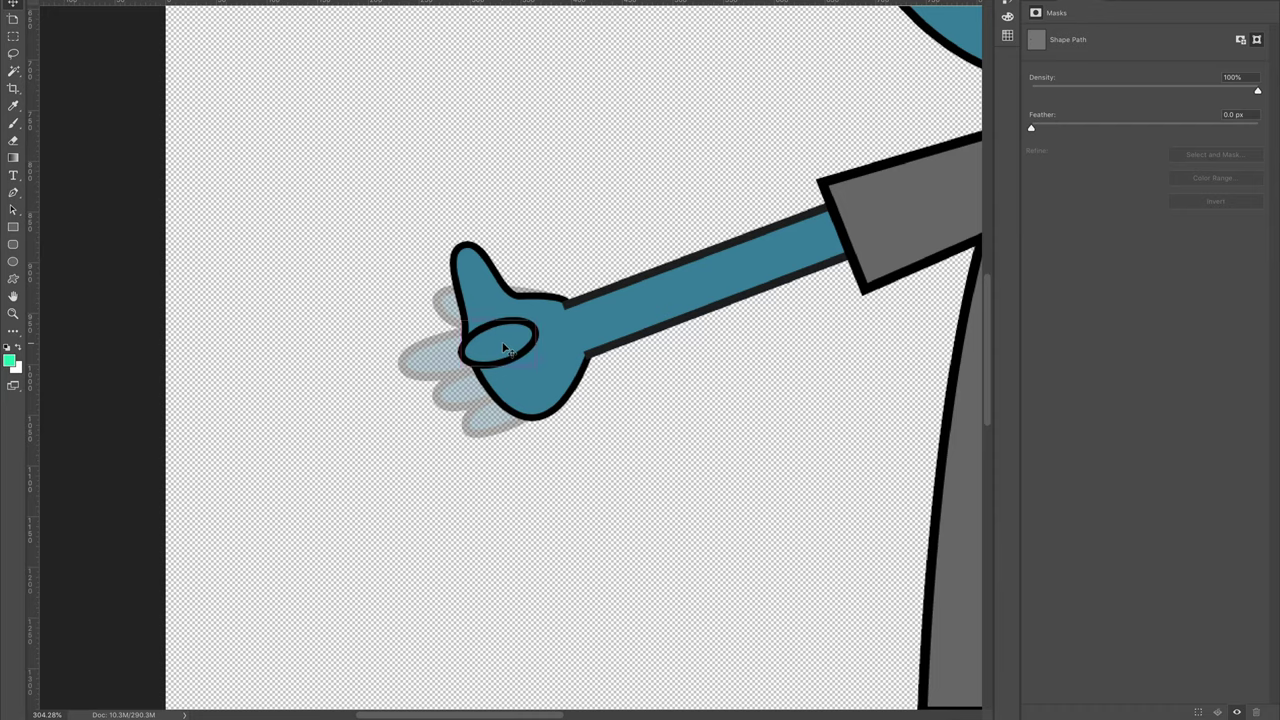
- Duplicate the finger ellipse twice, offsetting each copy downward to stack three curled fingers on the palm
key(ctrl+j)
key(shift+Down)
key(shift+Down)
key(Up)
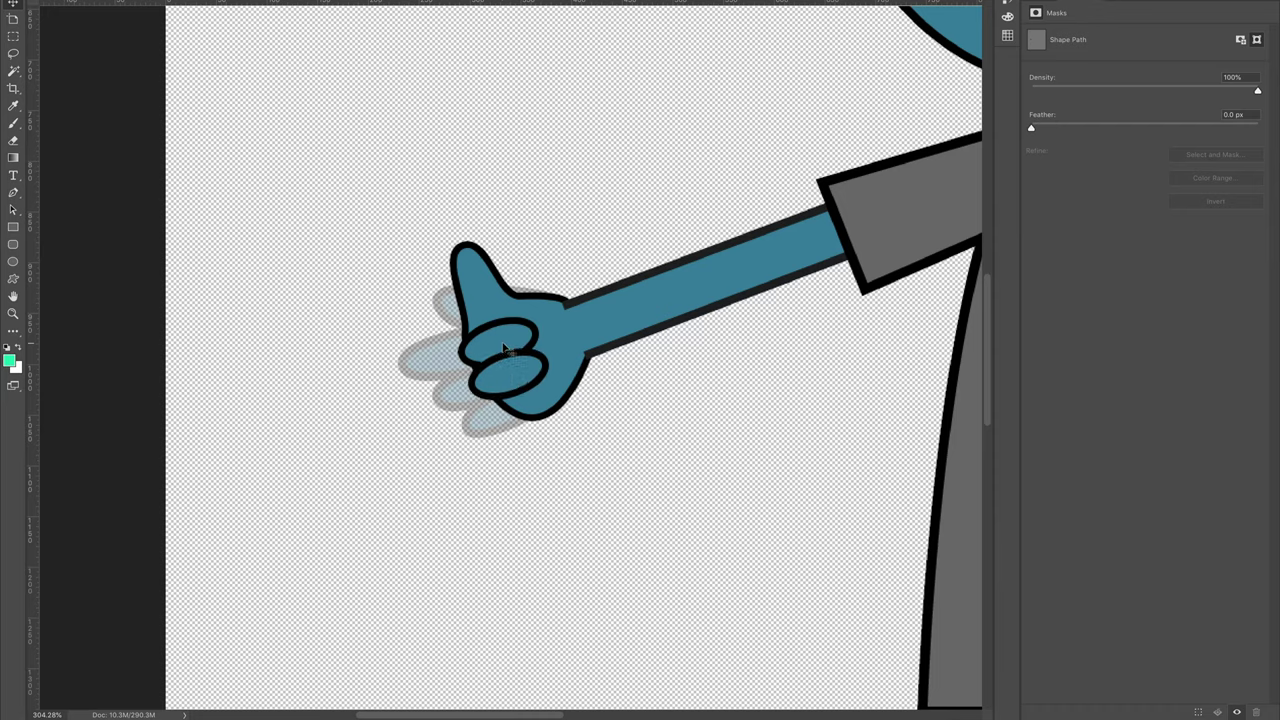
key(Down)
key(ctrl+j)
key(shift+Down)
key(shift+Down)
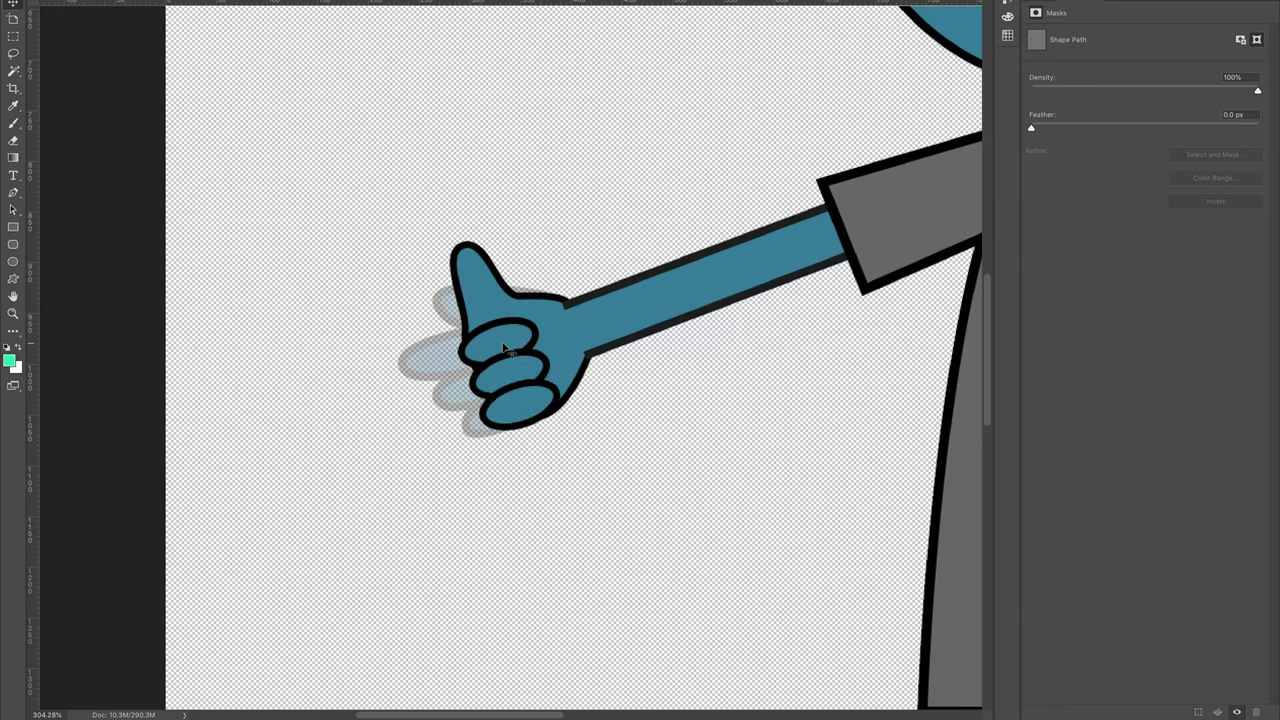
- Scale down the lowest finger ellipse so it fits within the palm's lower edge
key(ctrl+t)
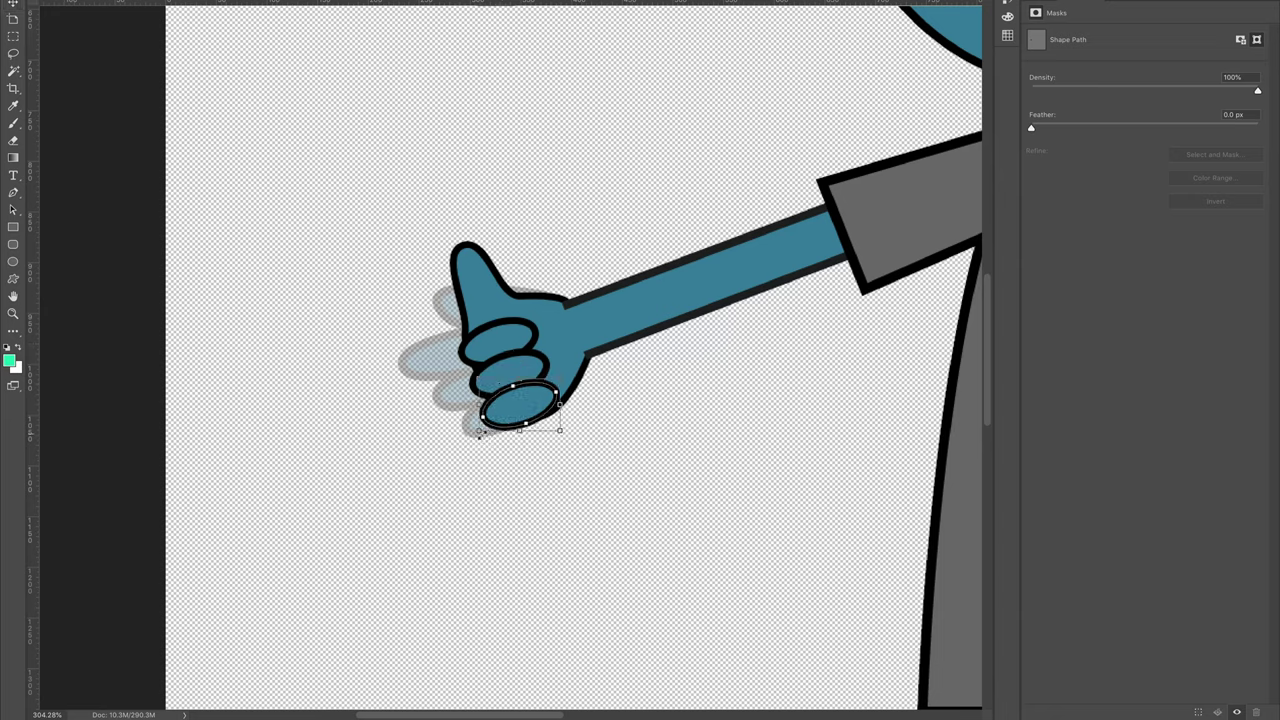
drag(480, 432, 566, 390)
key(Return)
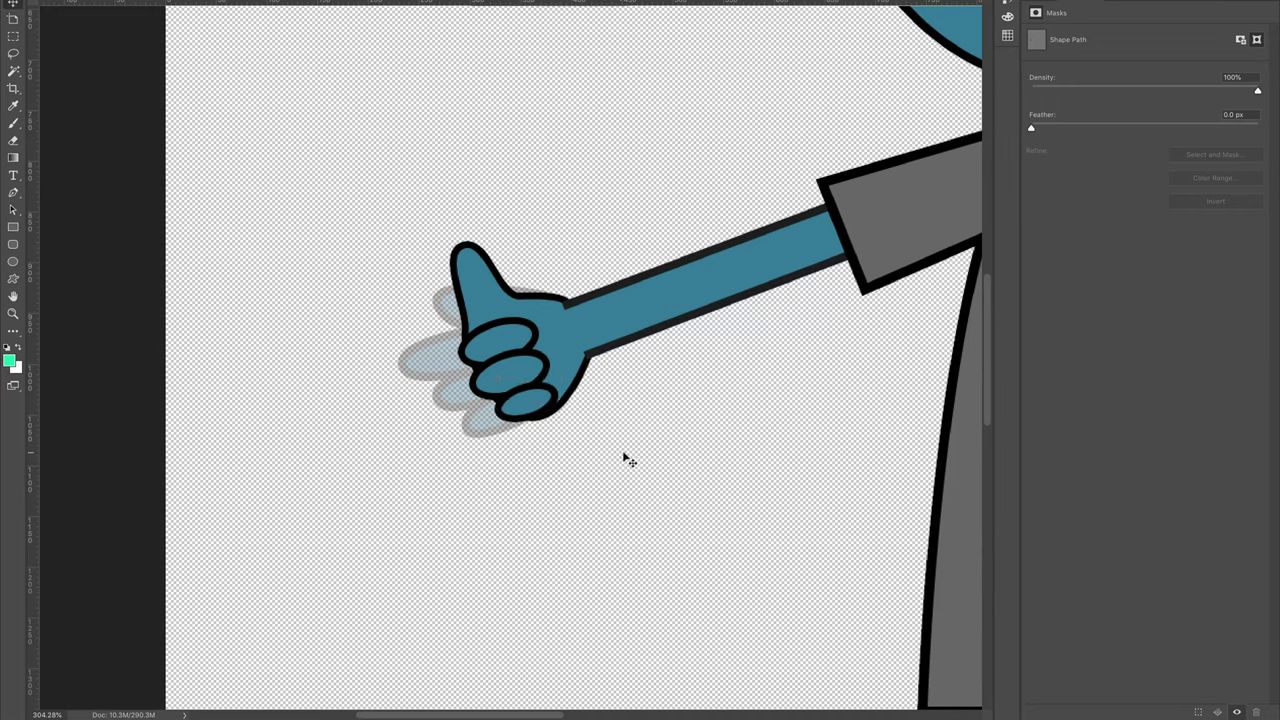
- Group the palm shape and the three finger ellipses inside Right Hand and name the group "Thumbs Up"
key(F7)
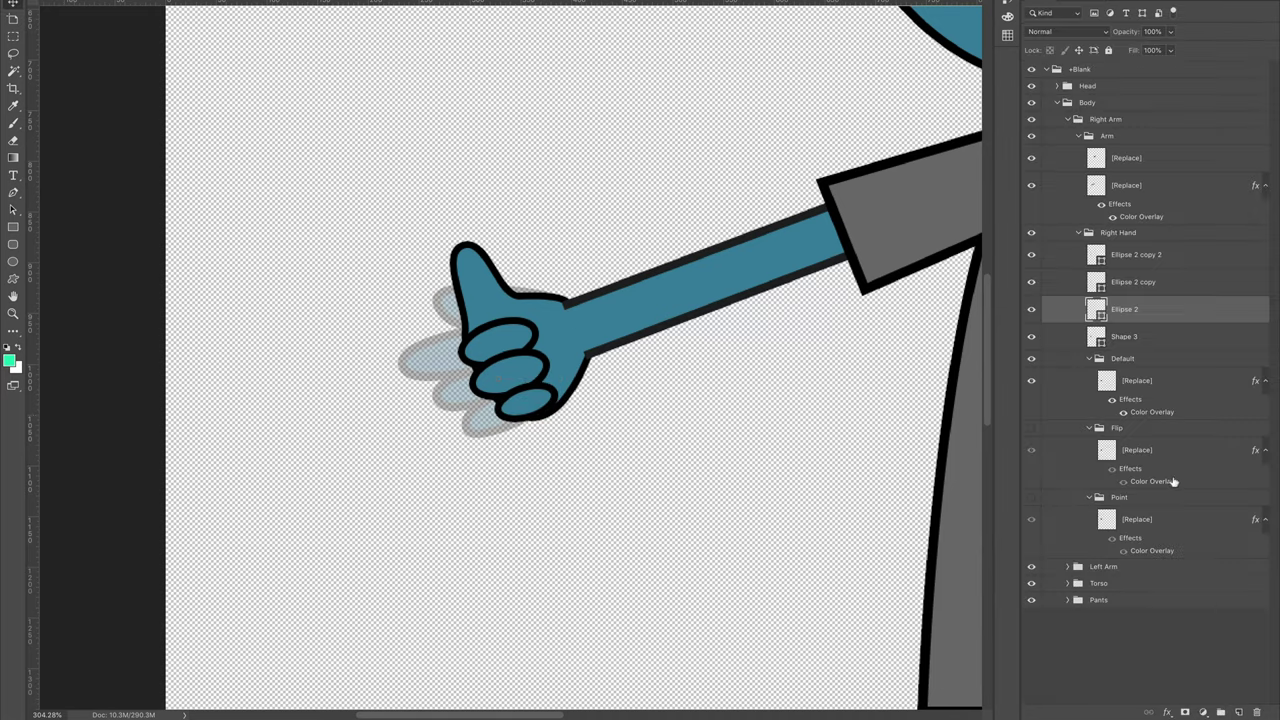
click(1158, 337)
shift+click(1163, 258)
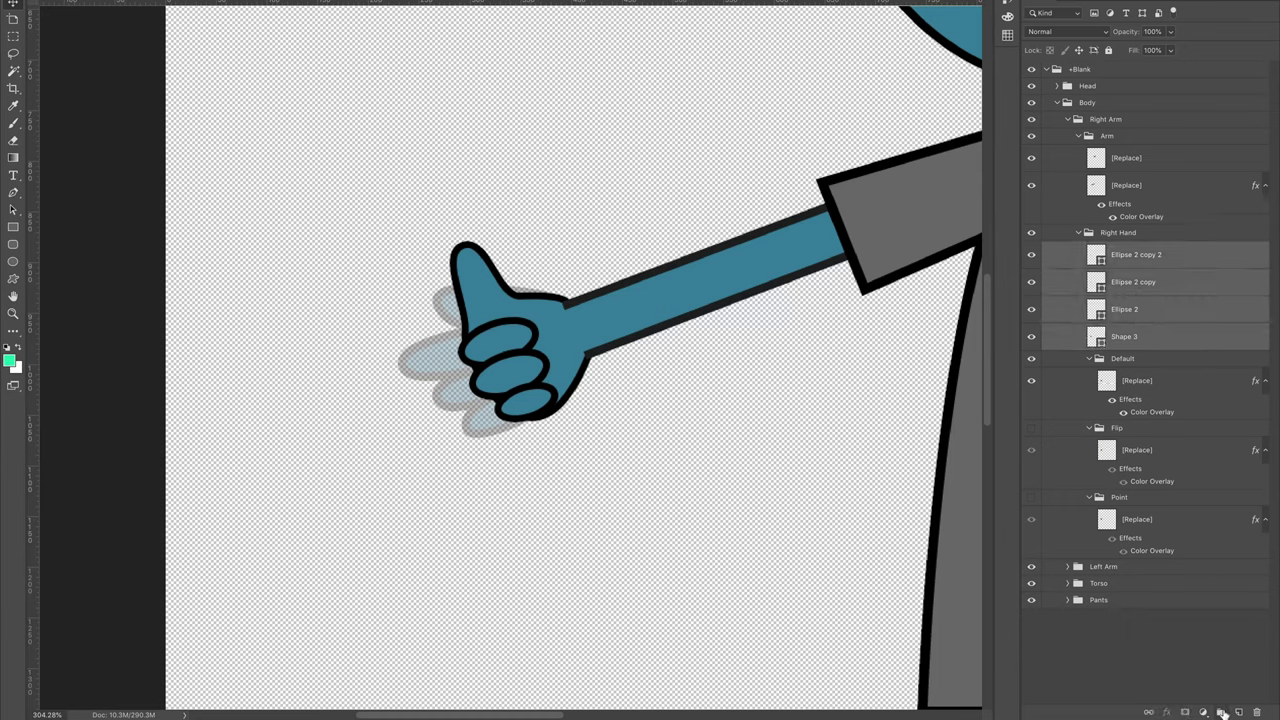
click(1222, 711)
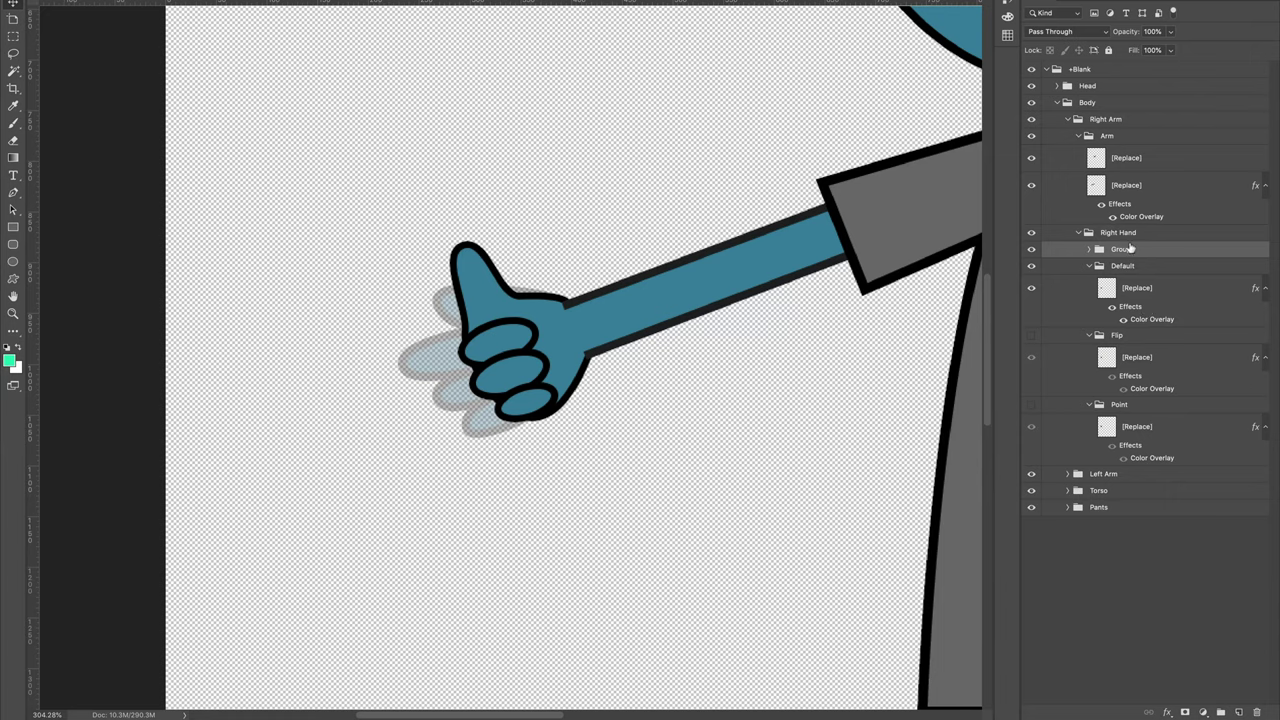
double_click(1124, 249)
text(Th)
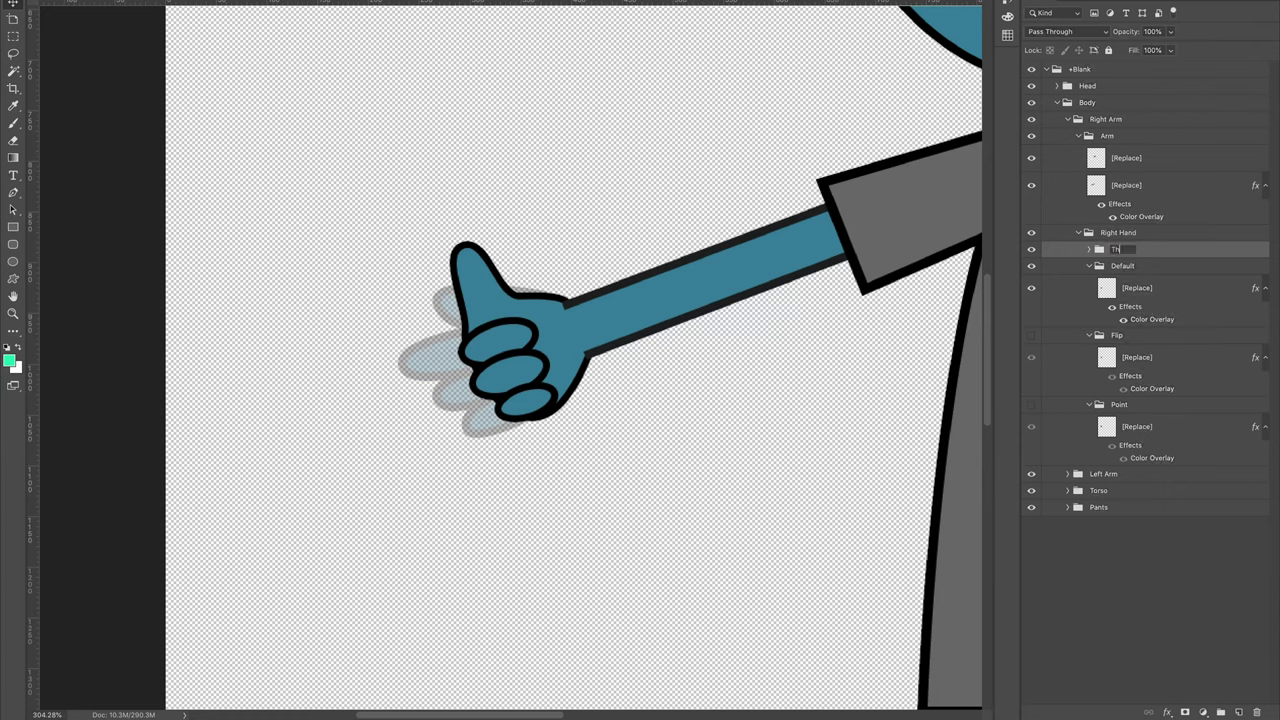
text(umbs Up)
double_click(1138, 250)
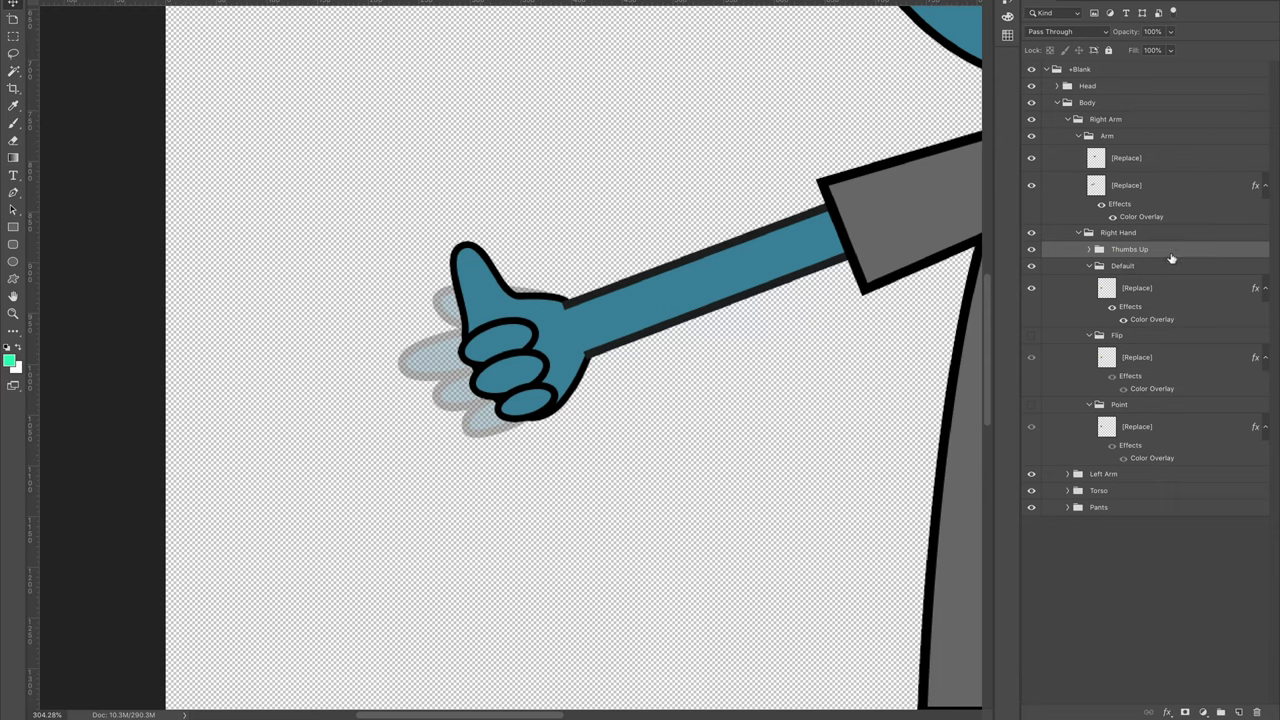
- Hide the Thumbs Up group and restore the Right Hand's Default group to 100% opacity
click(1031, 249)
click(1123, 266)
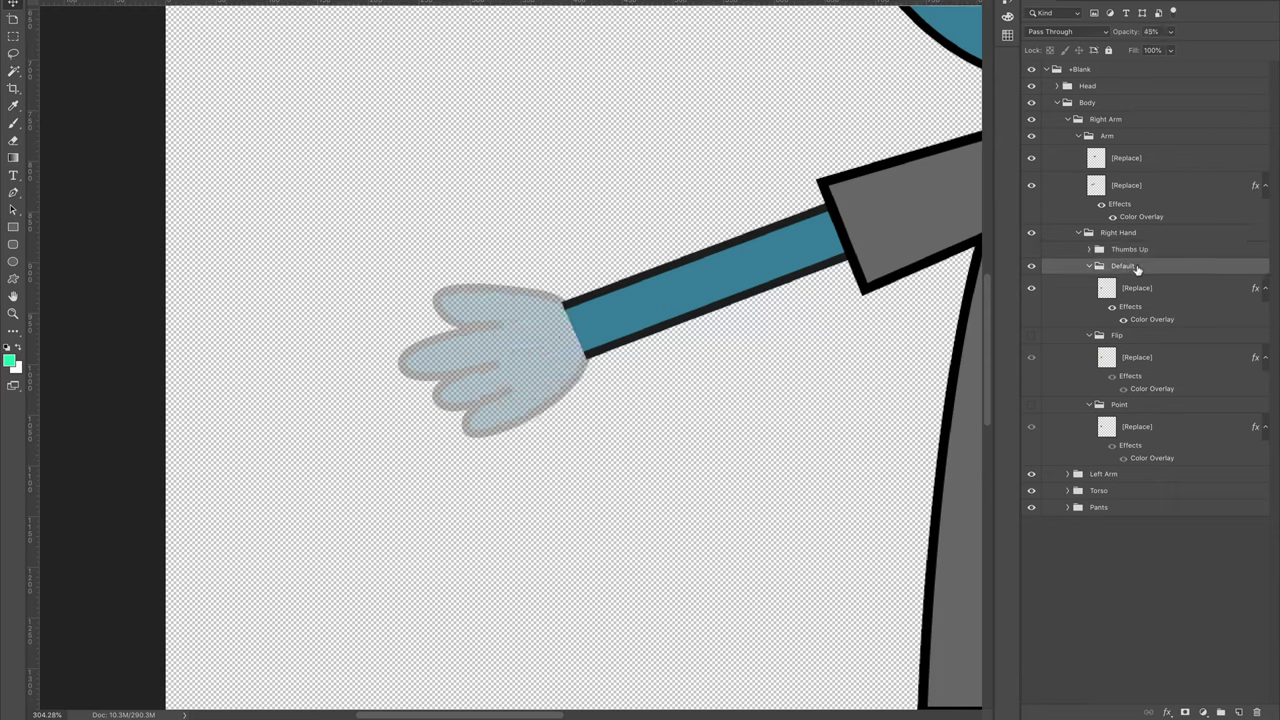
click(1171, 31)
drag(1167, 50, 1268, 58)
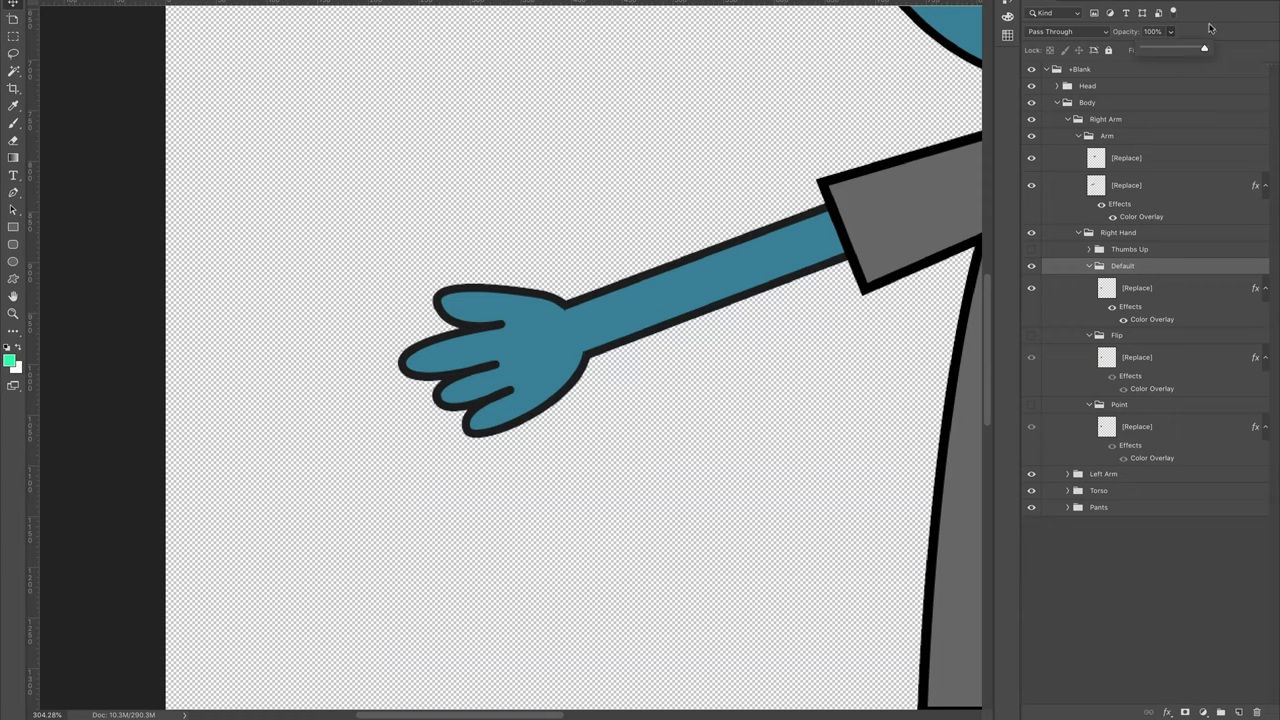
click(1209, 22)
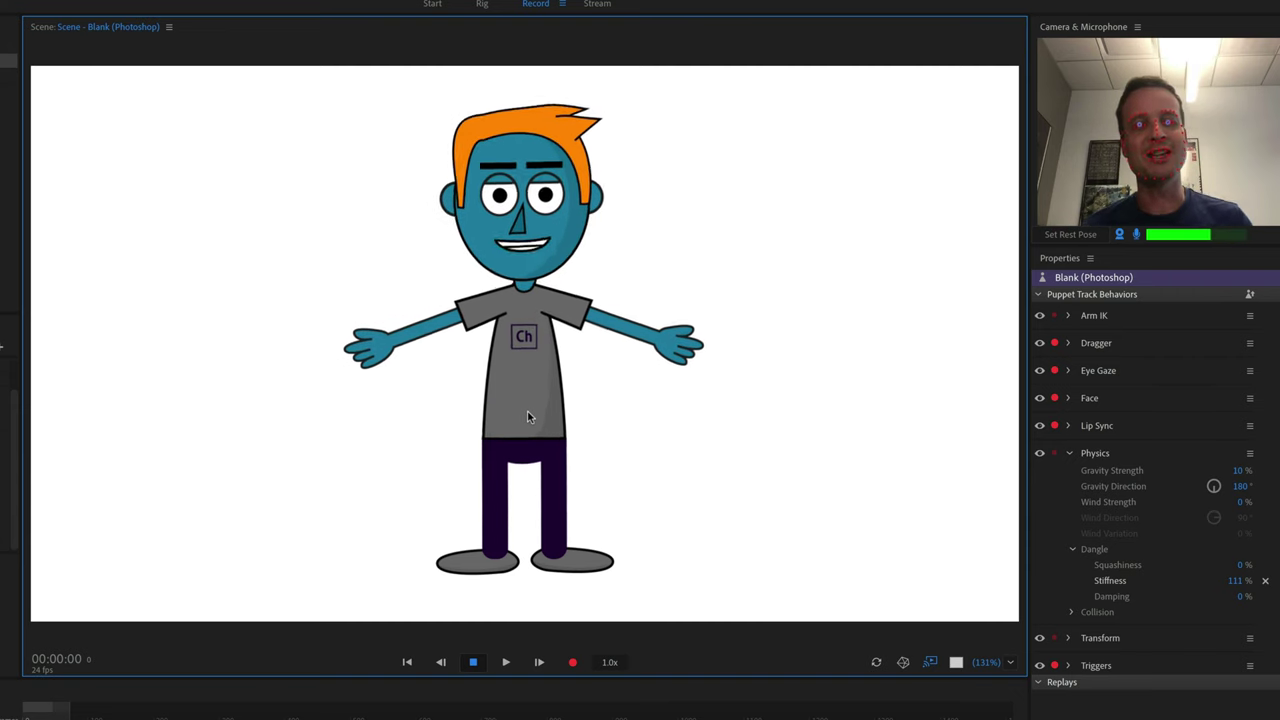
- In Character Animator, open the Blank puppet for rigging and create a new trigger from its Head group
click(482, 5)
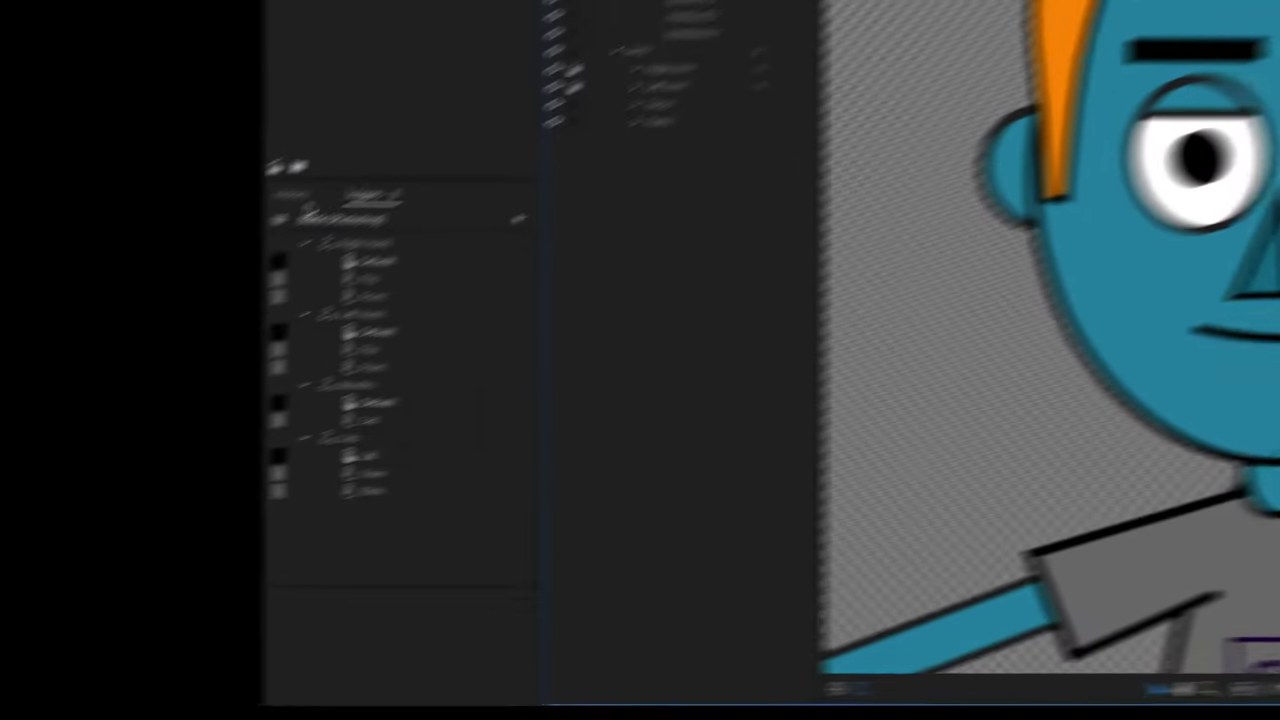
click(22, 353)
click(538, 104)
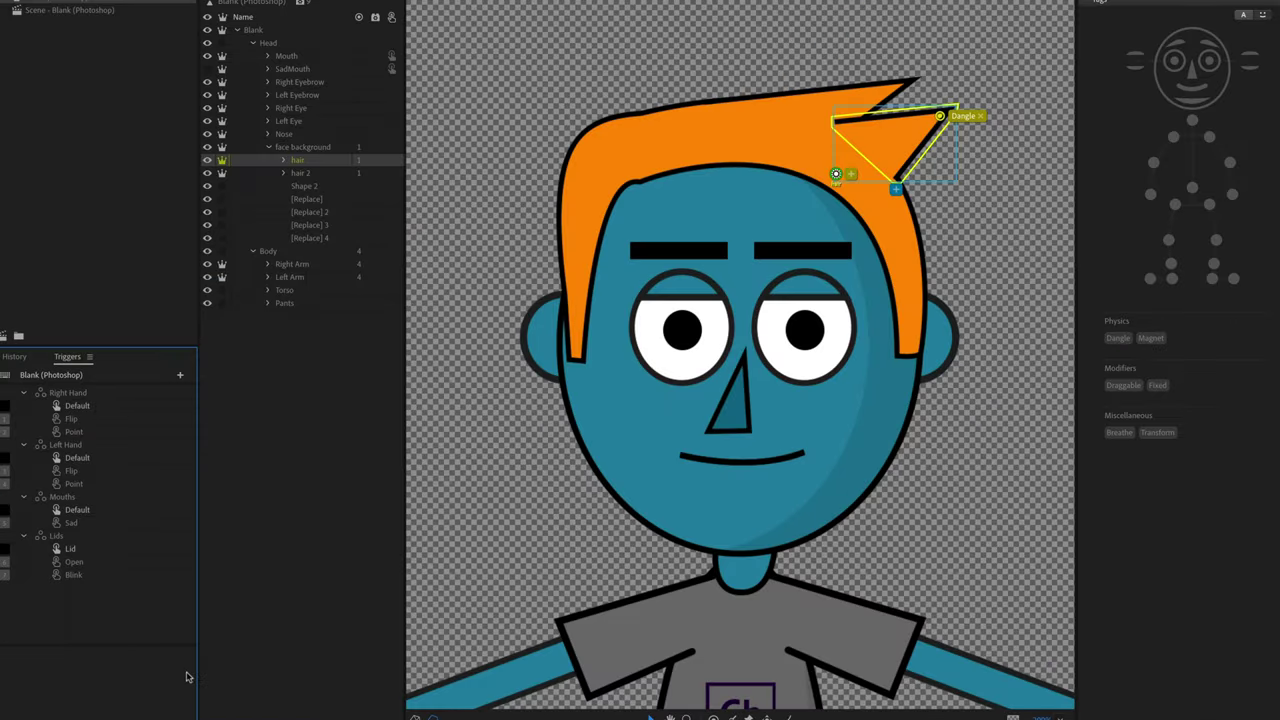
click(268, 43)
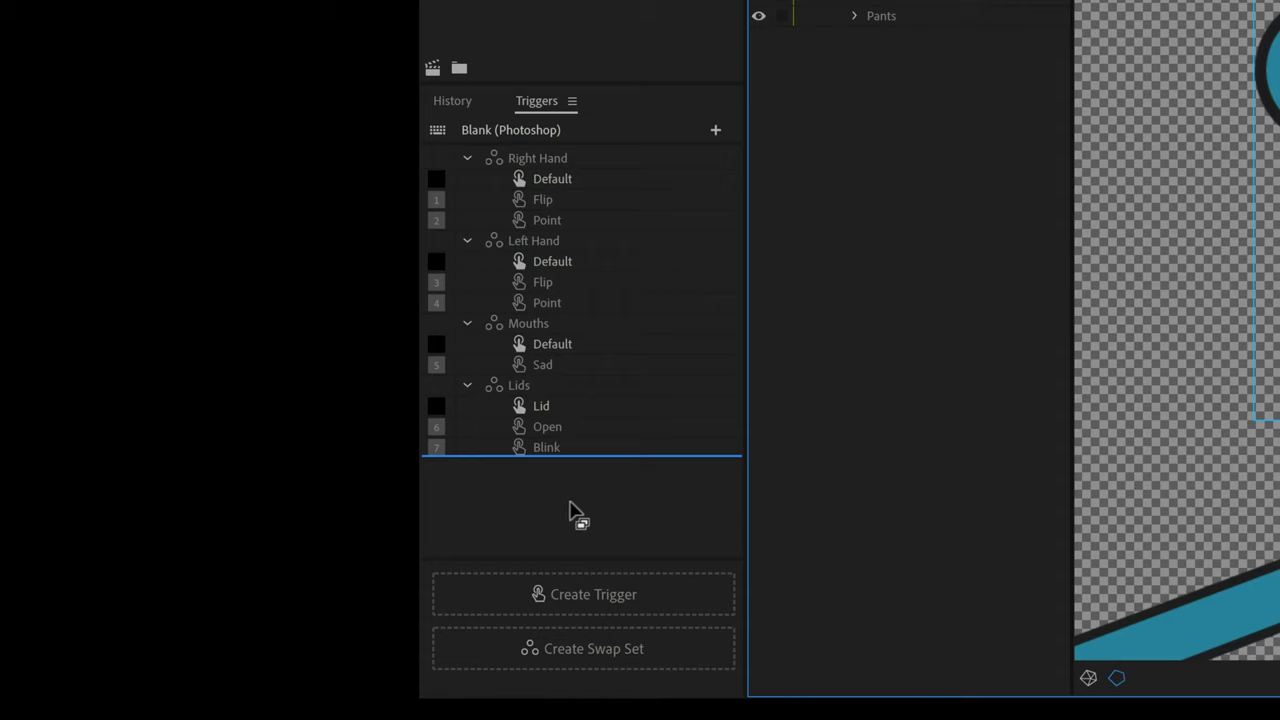
drag(573, 512, 606, 604)
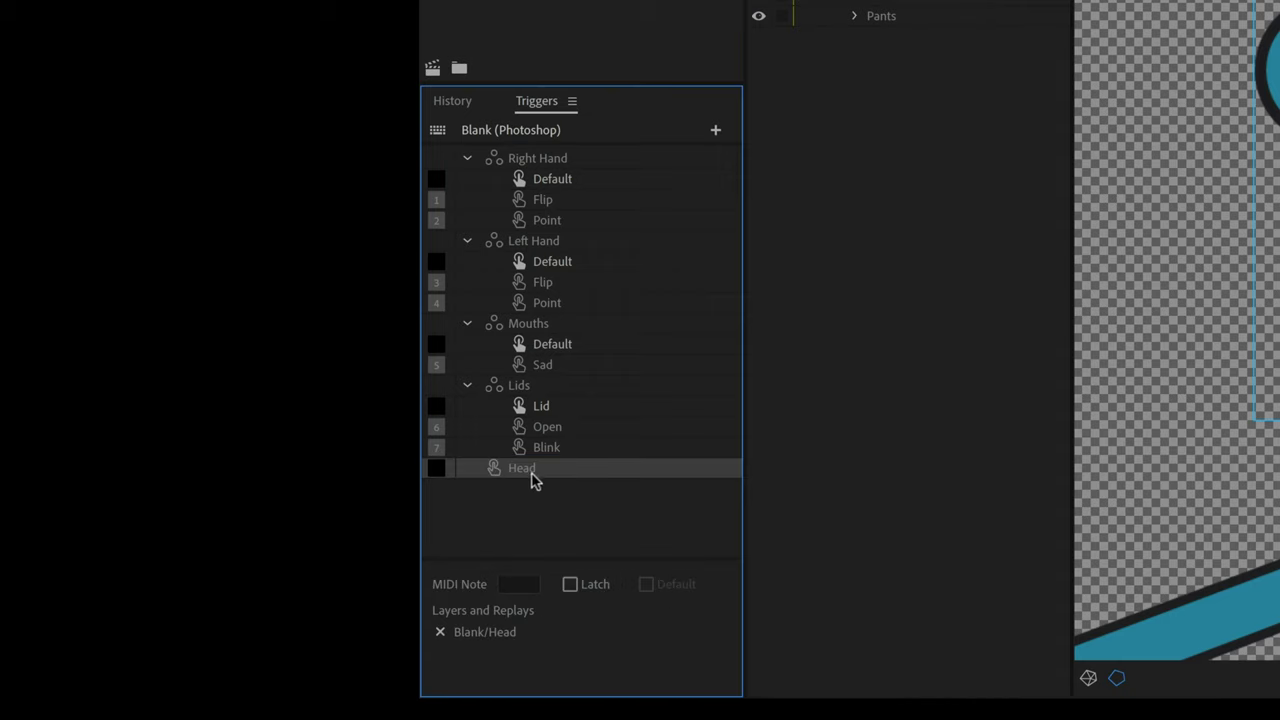
- Assign 9 as the Head trigger's shortcut and enable Latch for it
click(437, 469)
text(9)
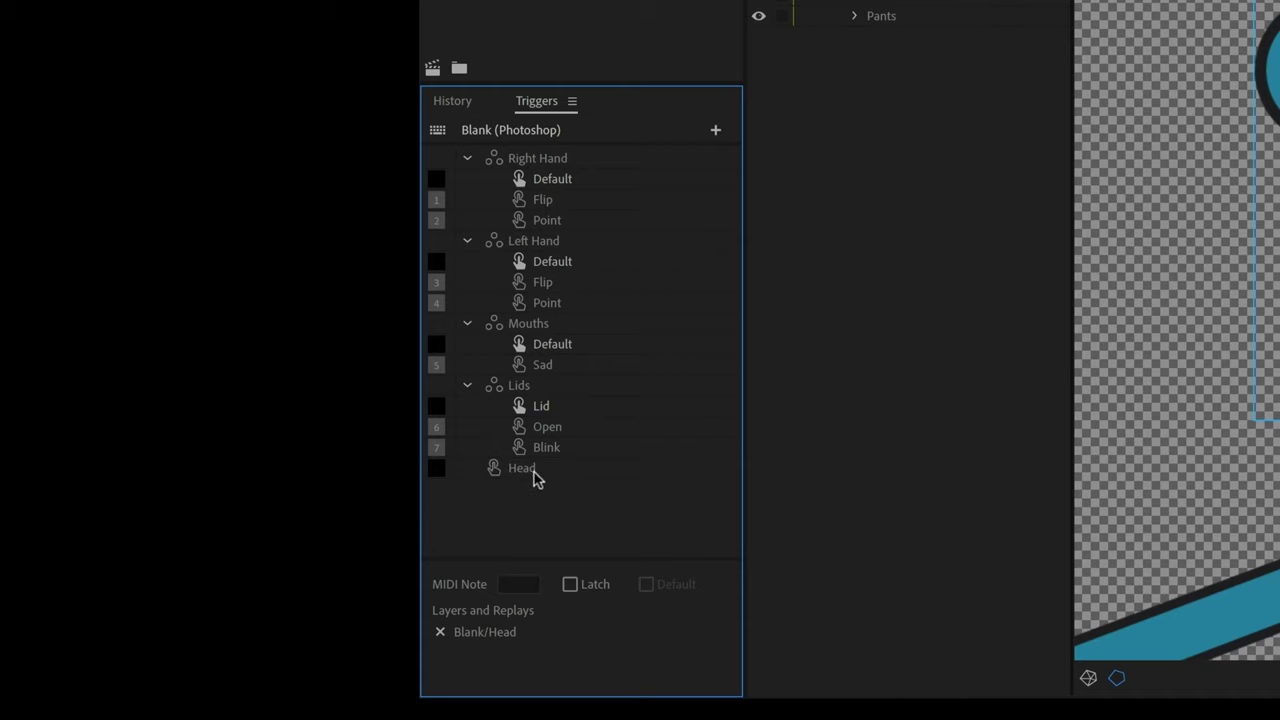
click(534, 471)
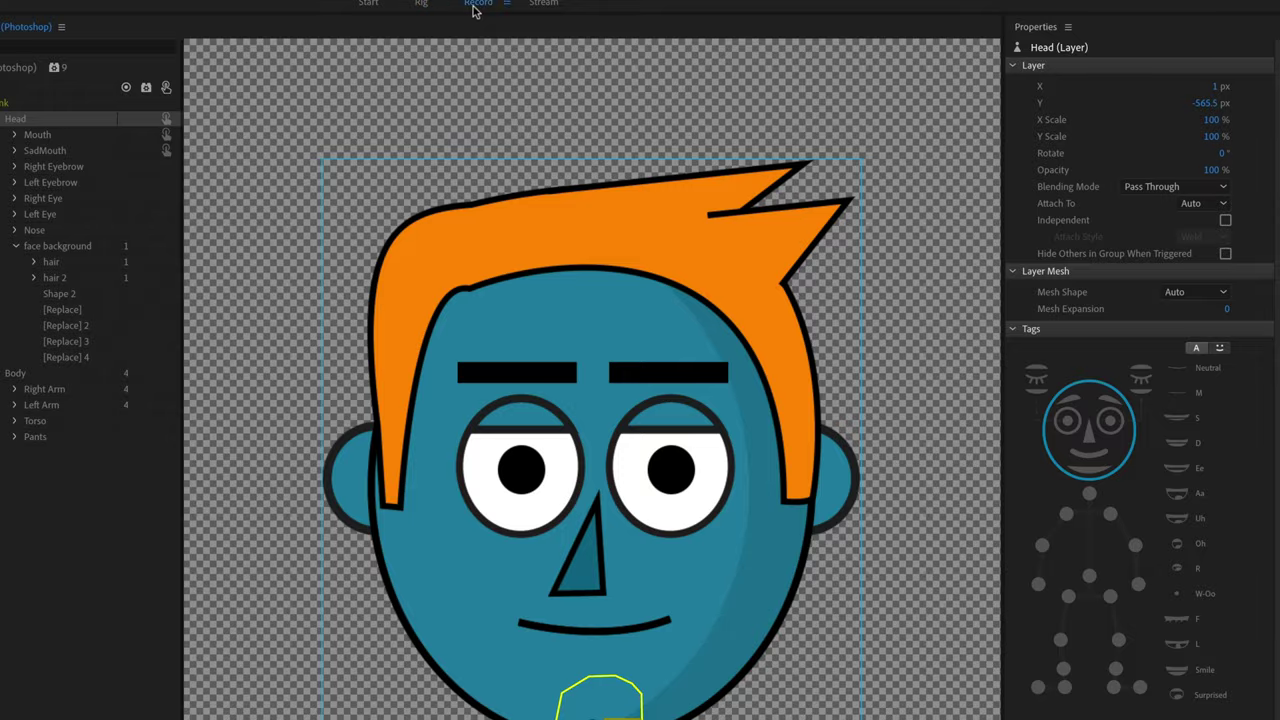
click(477, 4)
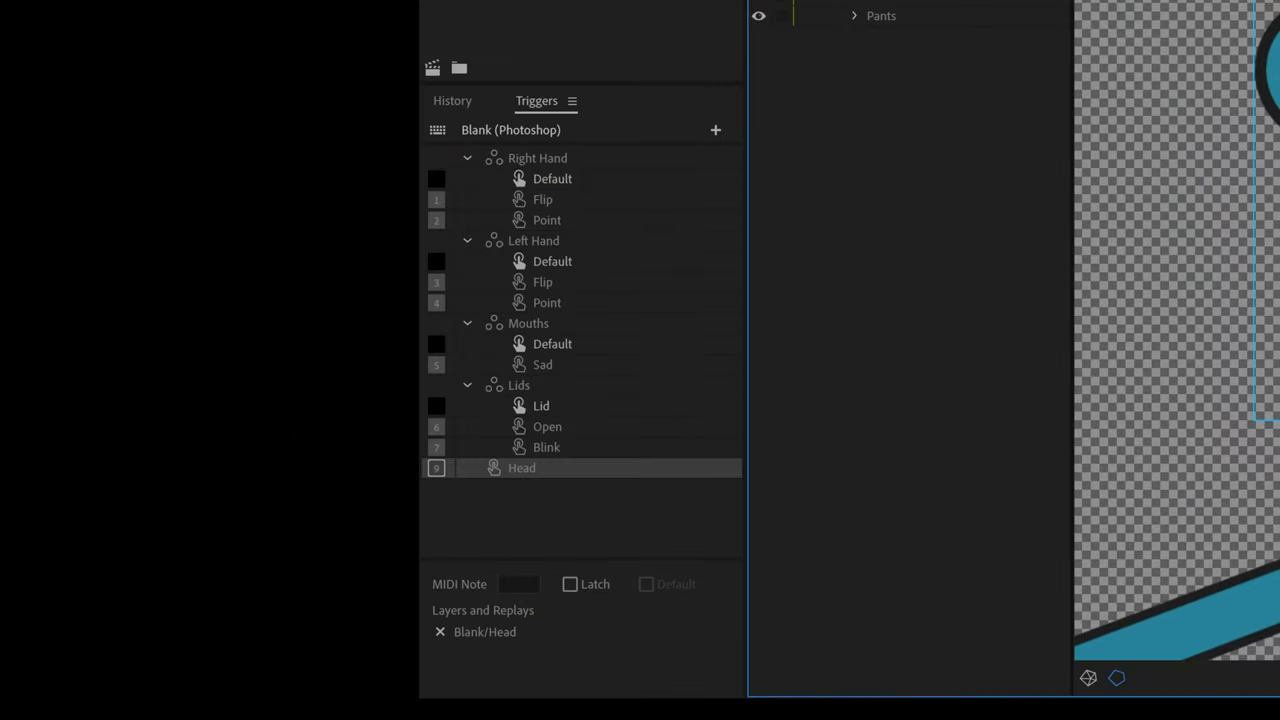
click(560, 472)
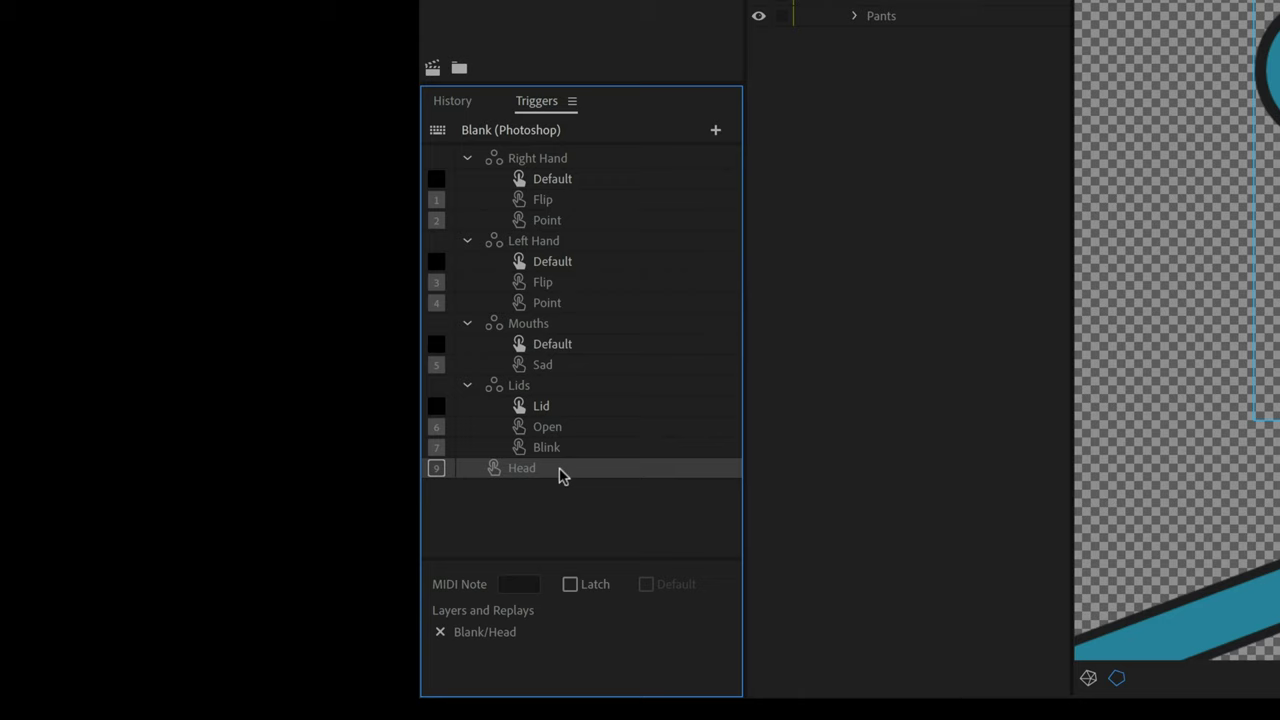
click(570, 585)
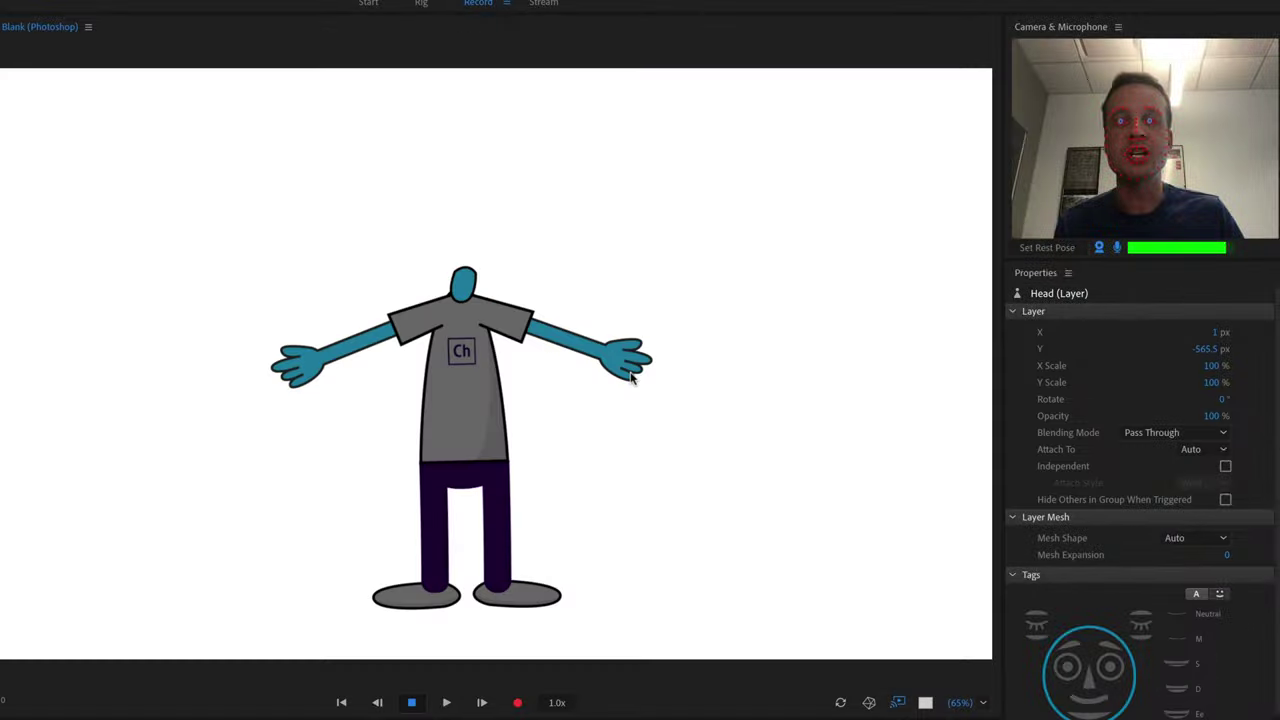
- Test the latched Head trigger on the puppet in the Record scene, and return to the Rig workspace
click(631, 377)
key(h)
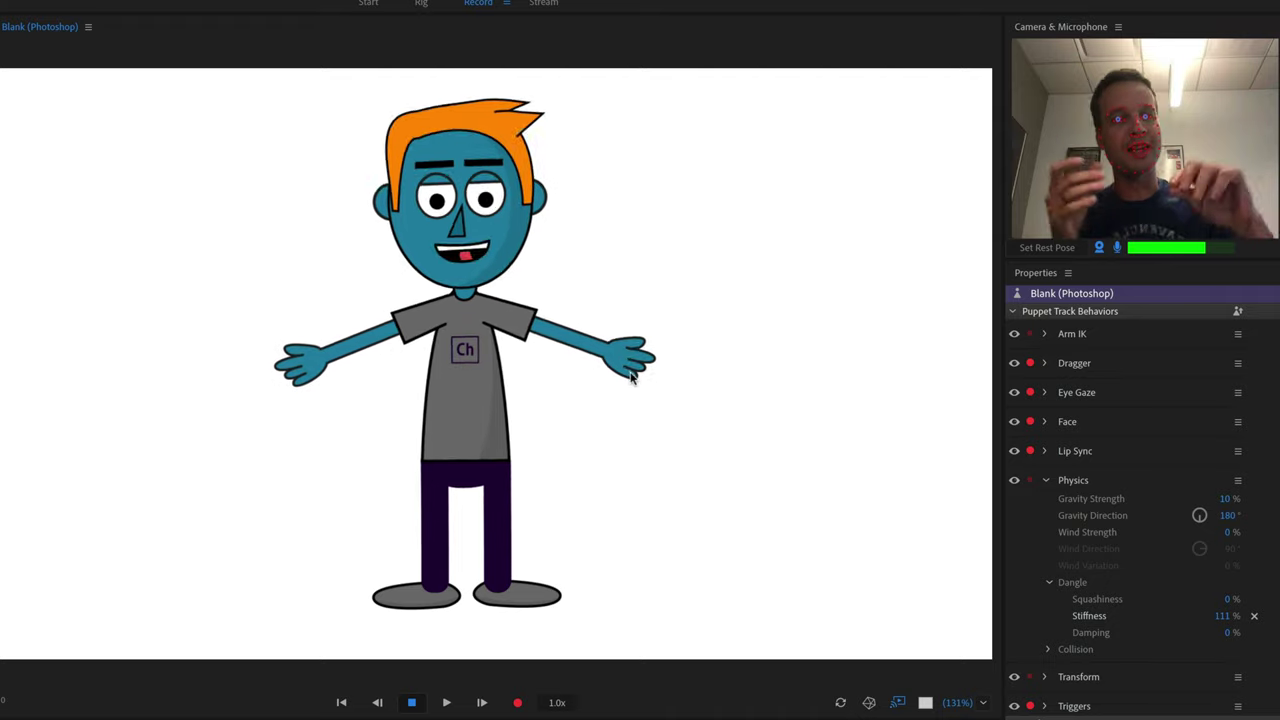
key(h)
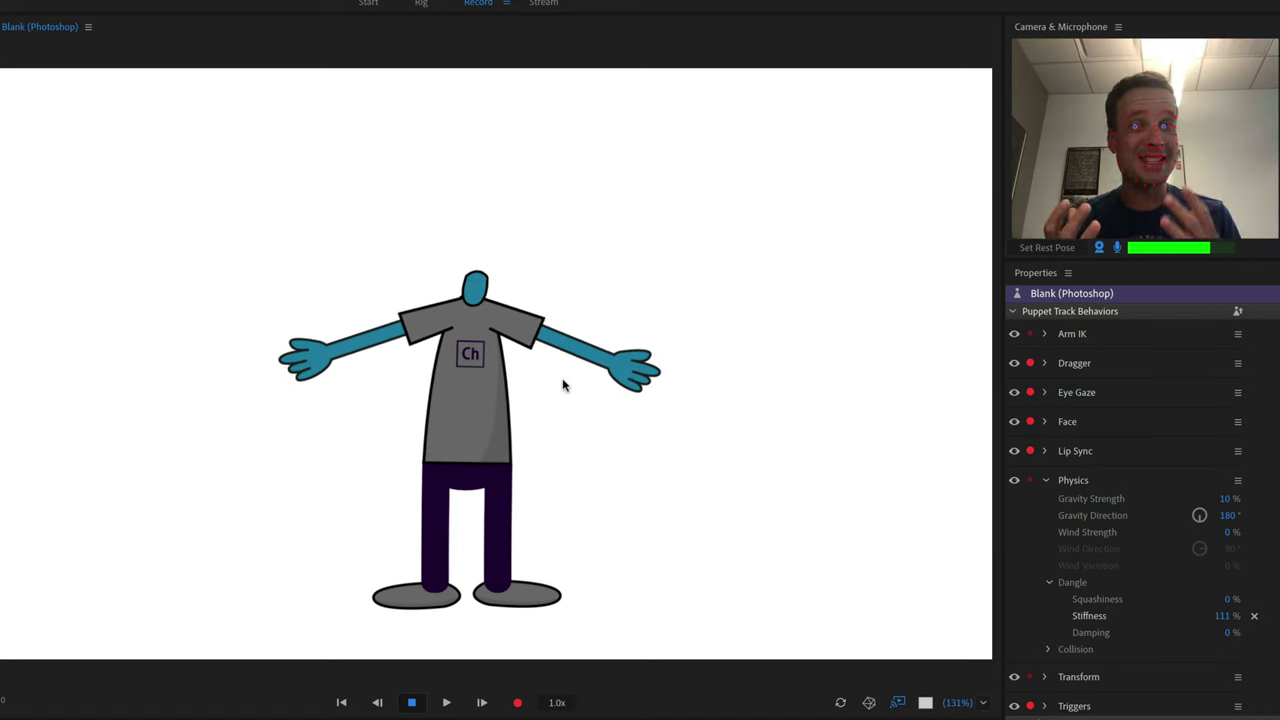
key(h)
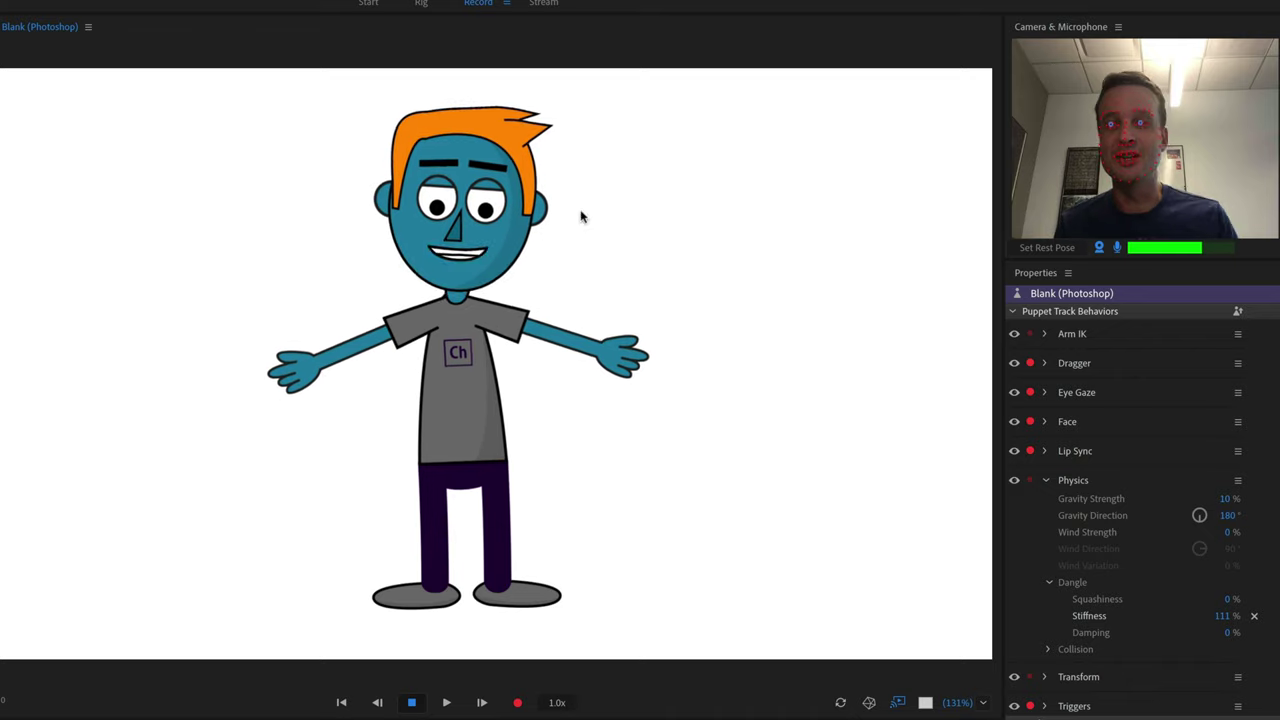
click(421, 5)
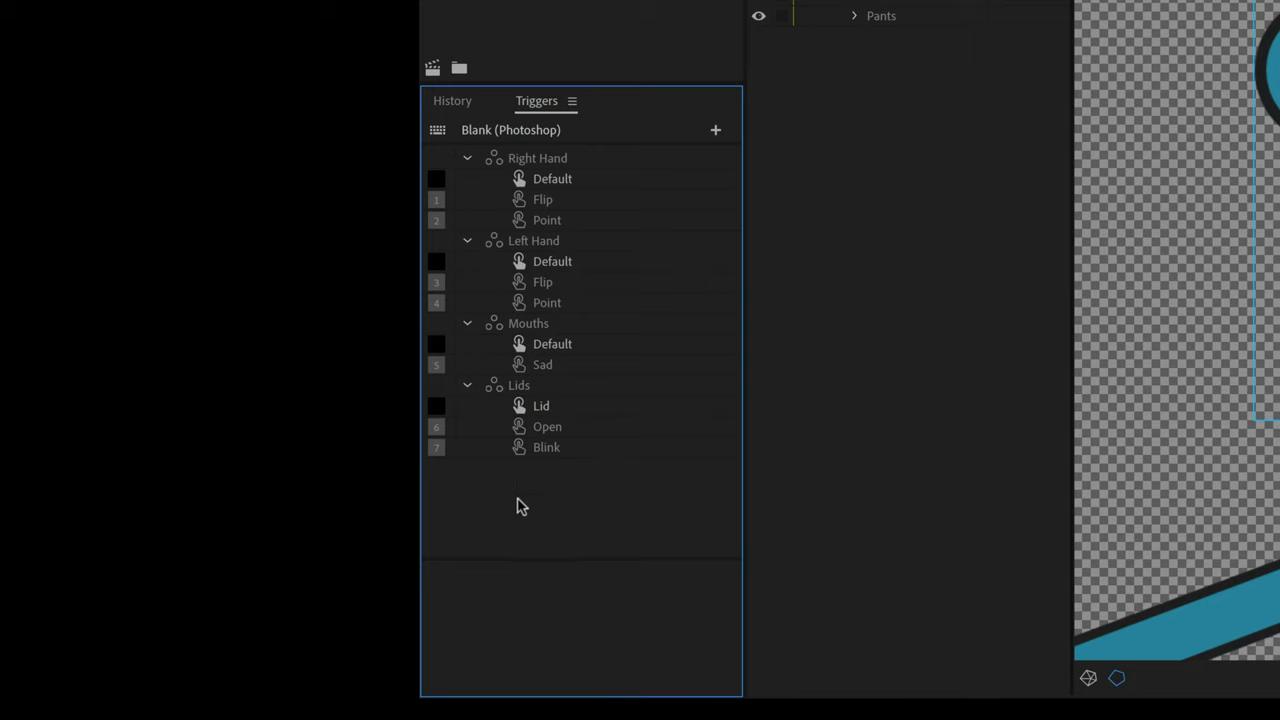
- Try moving the Blink trigger into a newly created swap set, and undo the changes
click(715, 131)
click(741, 185)
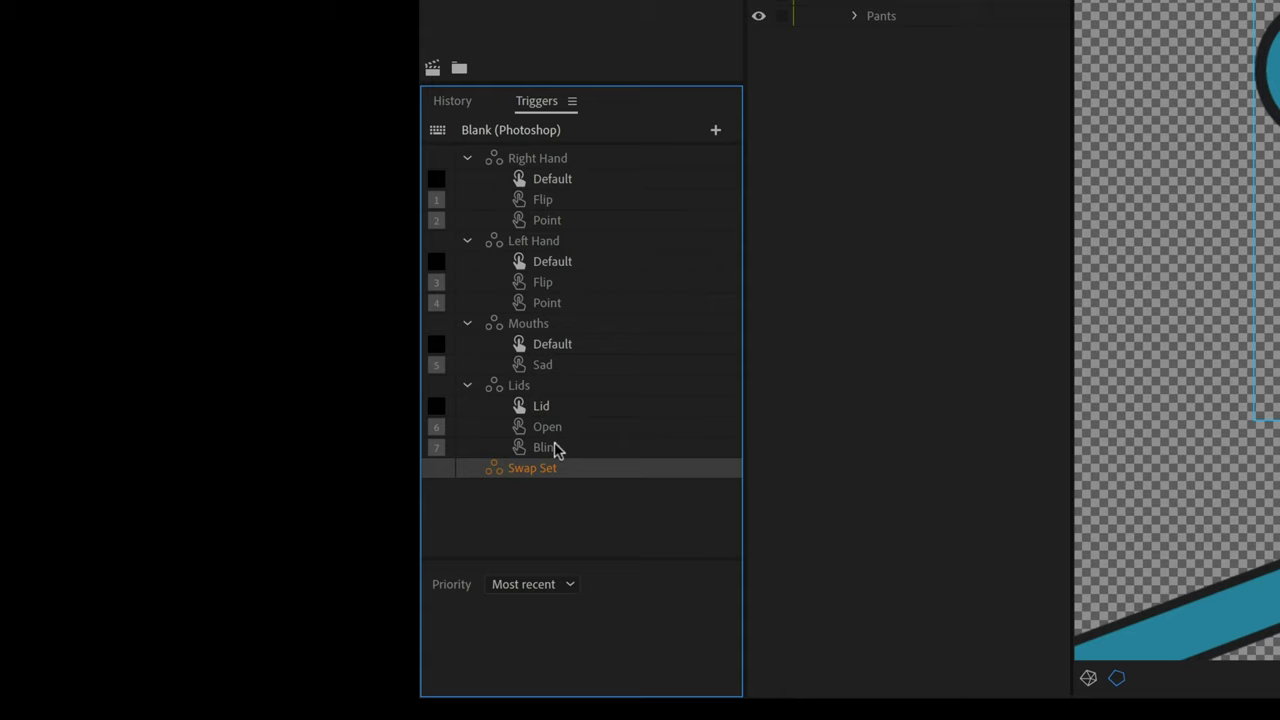
drag(556, 449, 631, 560)
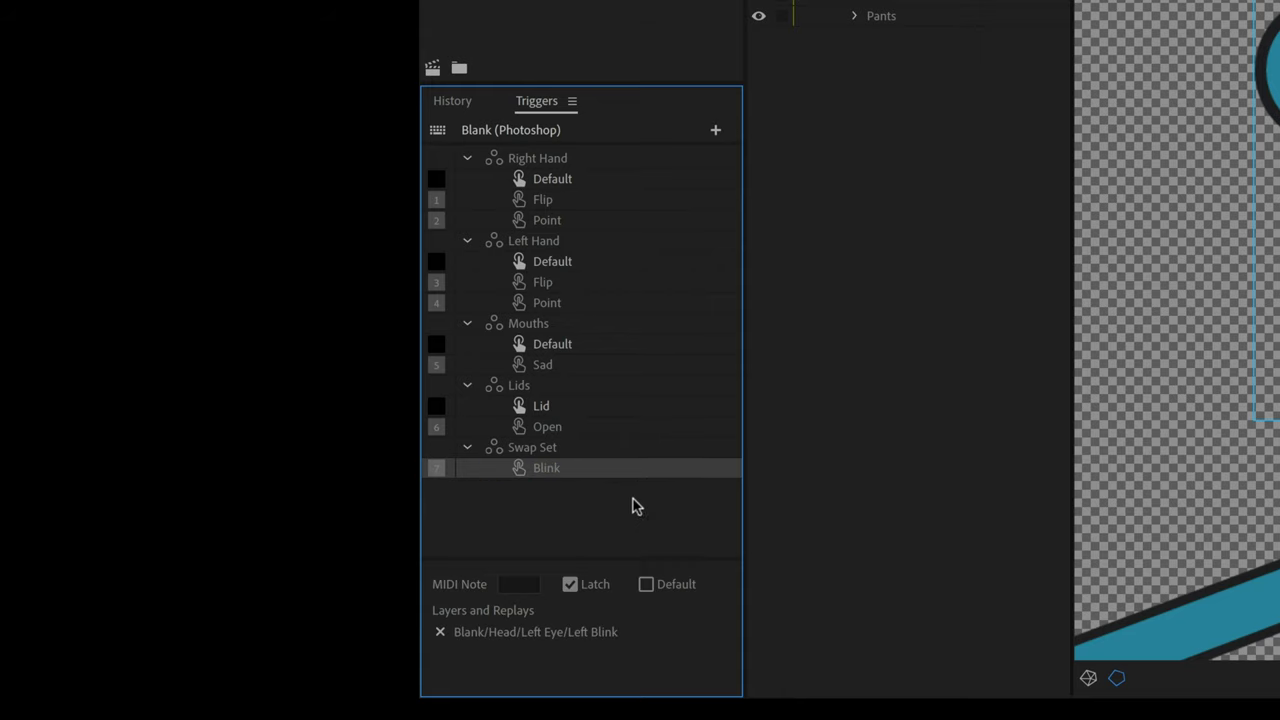
key(ctrl+z)
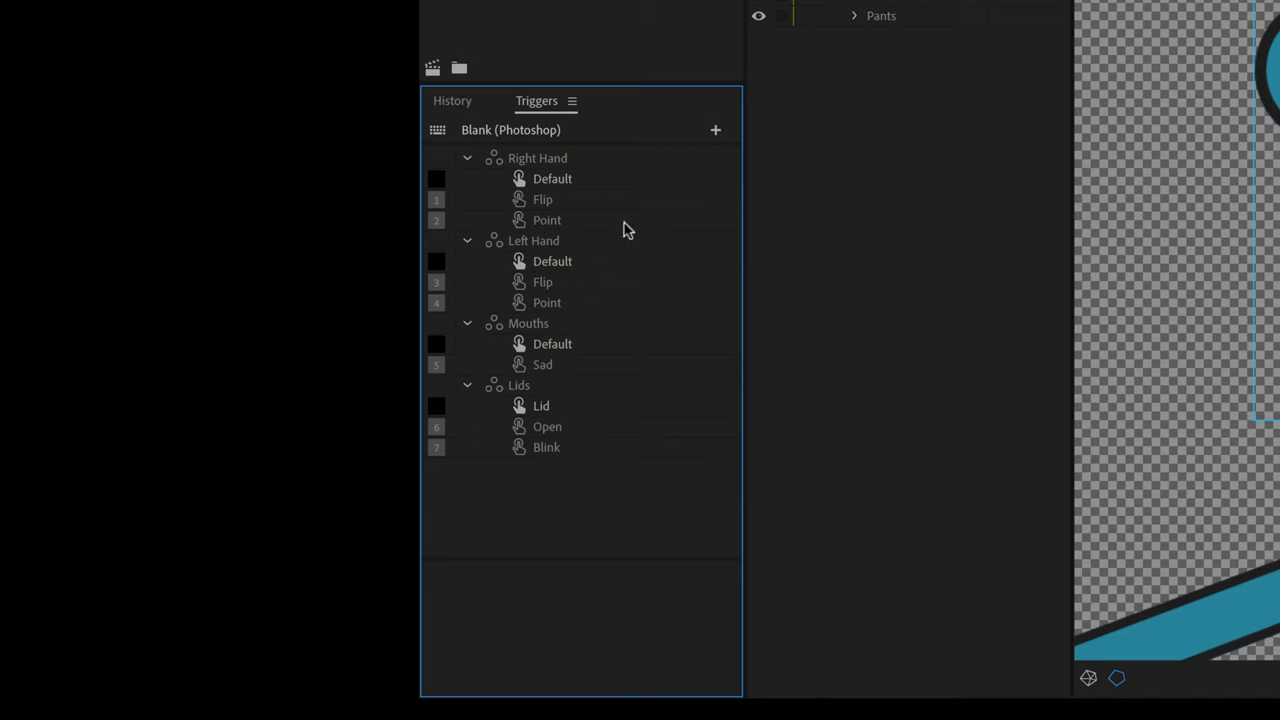
- Try Flip and Point as the Right Hand swap set's default pose, and restore Default
click(580, 184)
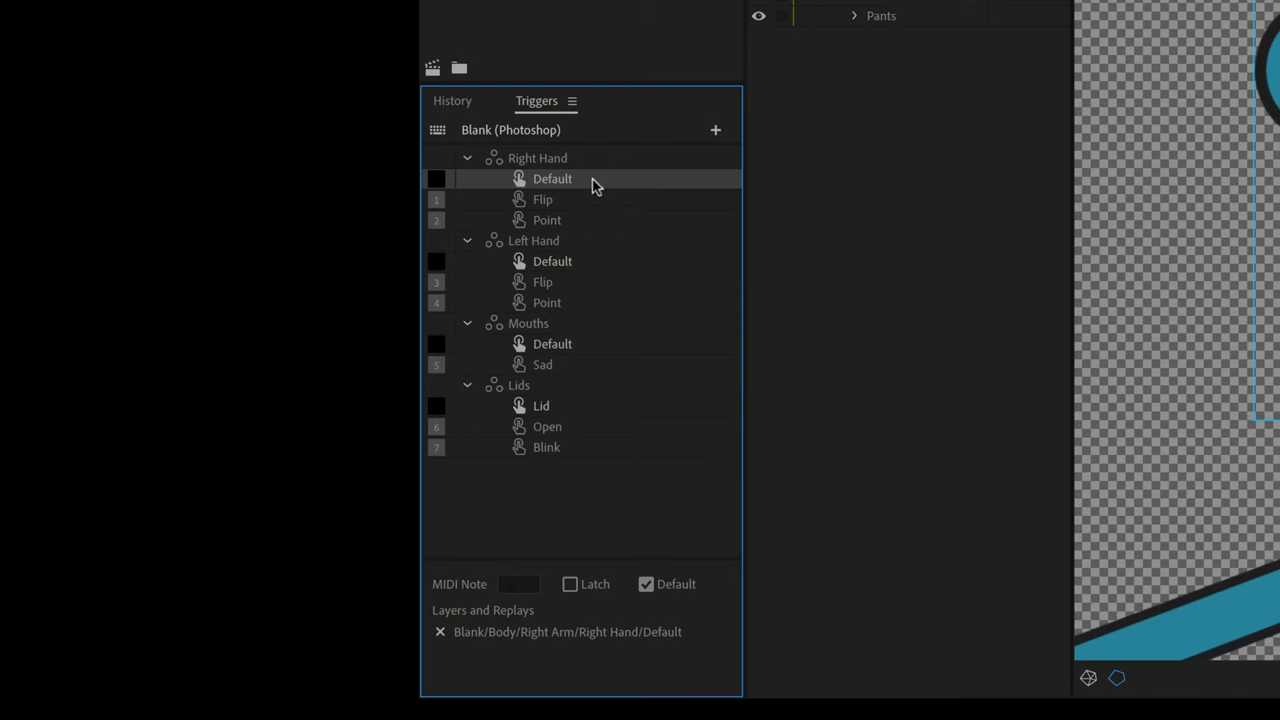
click(521, 200)
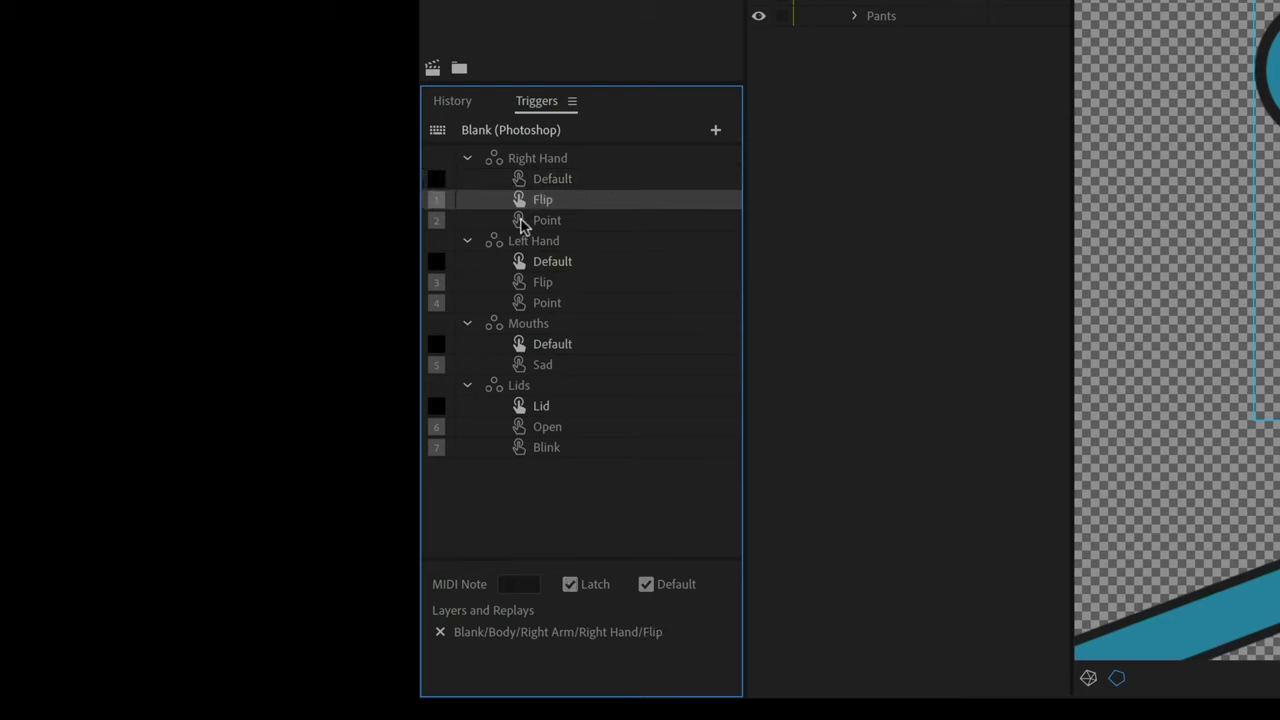
click(521, 222)
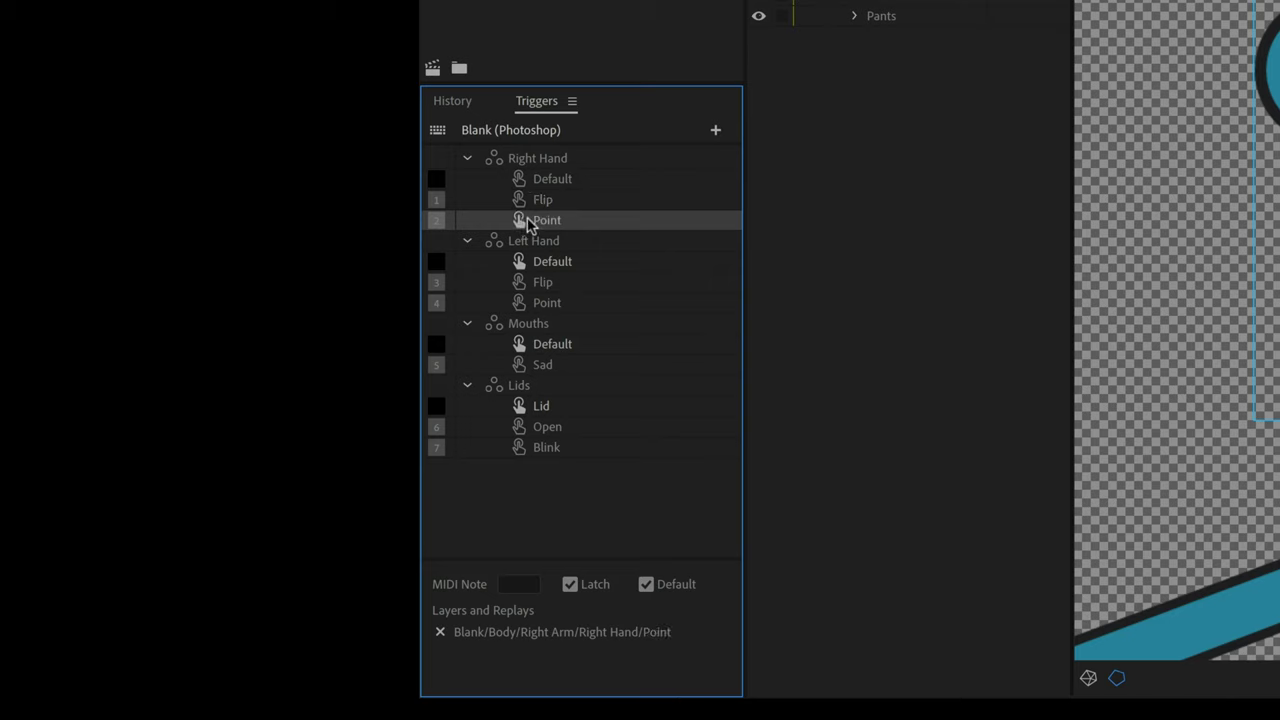
click(527, 184)
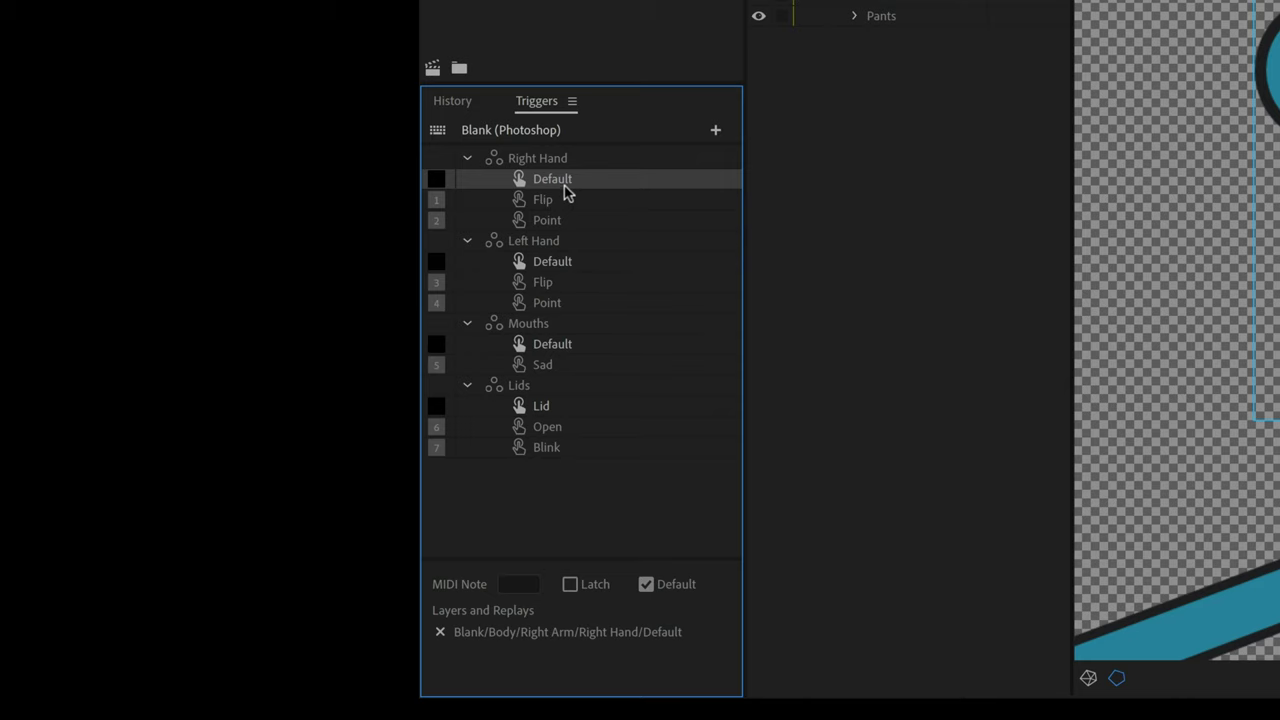
- Examine how the Right Hand's Default, Flip and Point layers correspond to their triggers
click(567, 637)
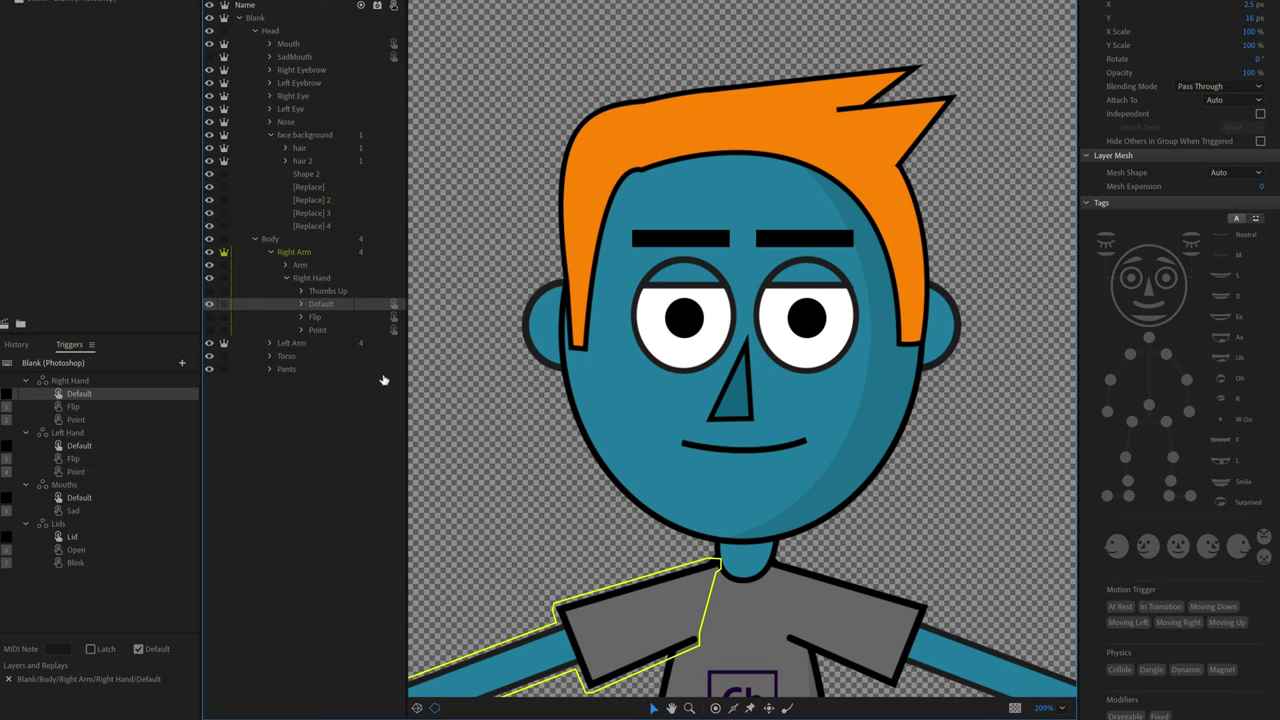
click(395, 316)
click(394, 318)
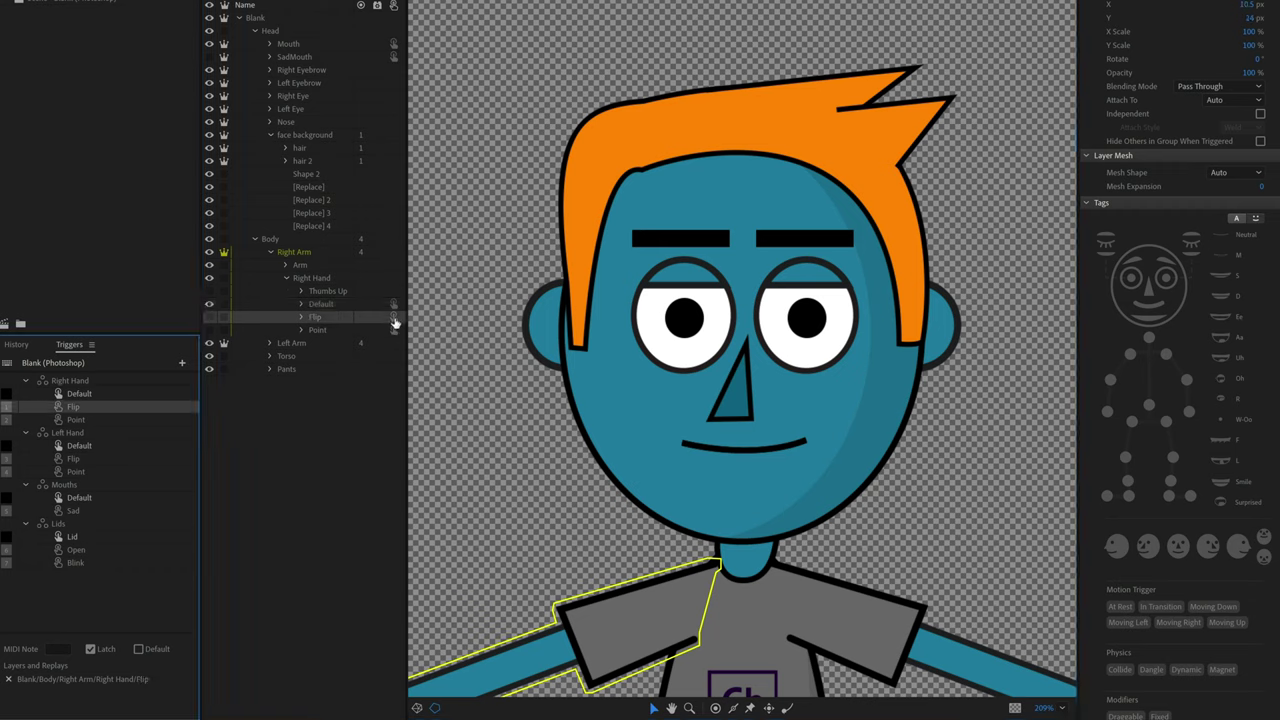
click(394, 331)
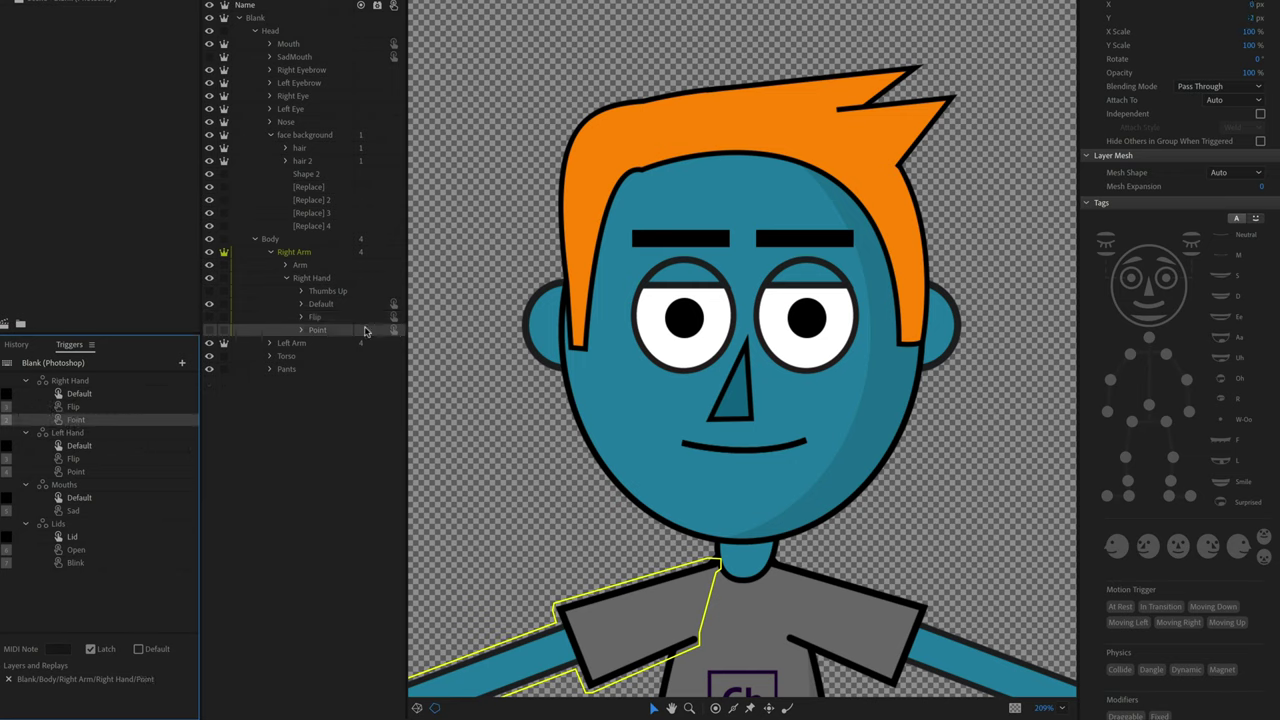
click(394, 306)
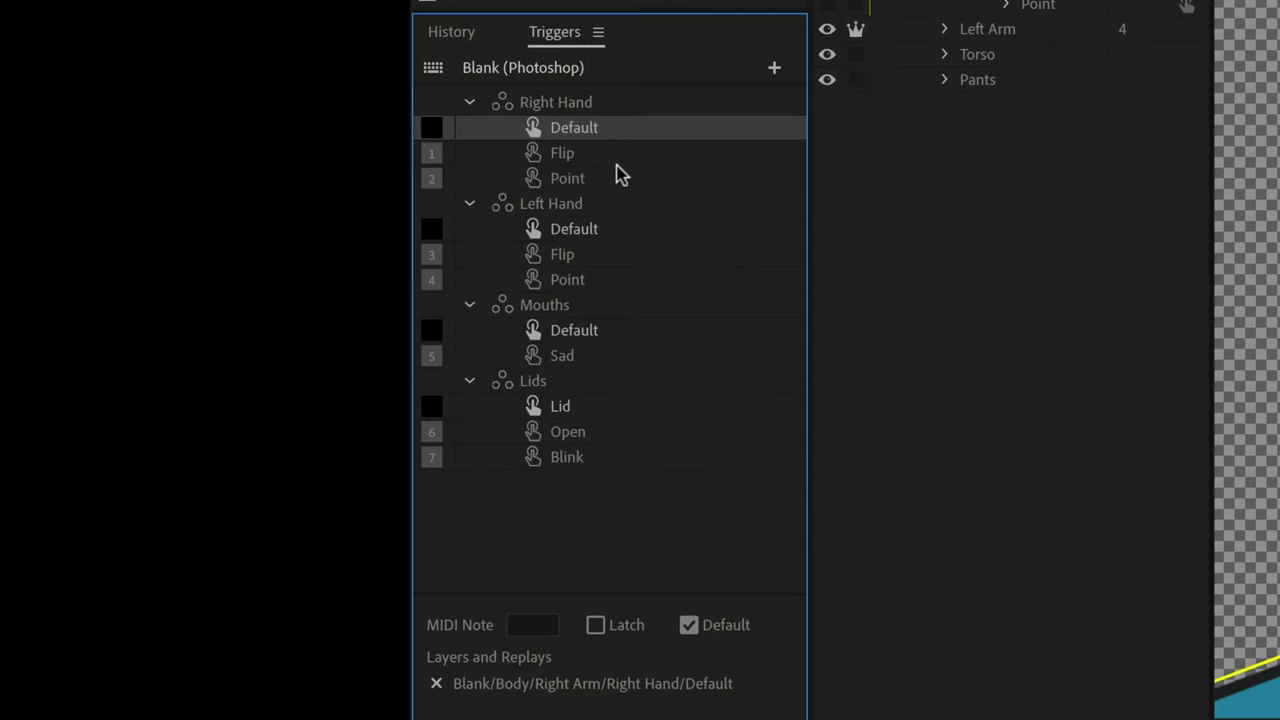
- Try assigning H as the shortcut of the Right Hand's Flip trigger, and select the Right Hand's Default trigger
click(436, 155)
text(h)
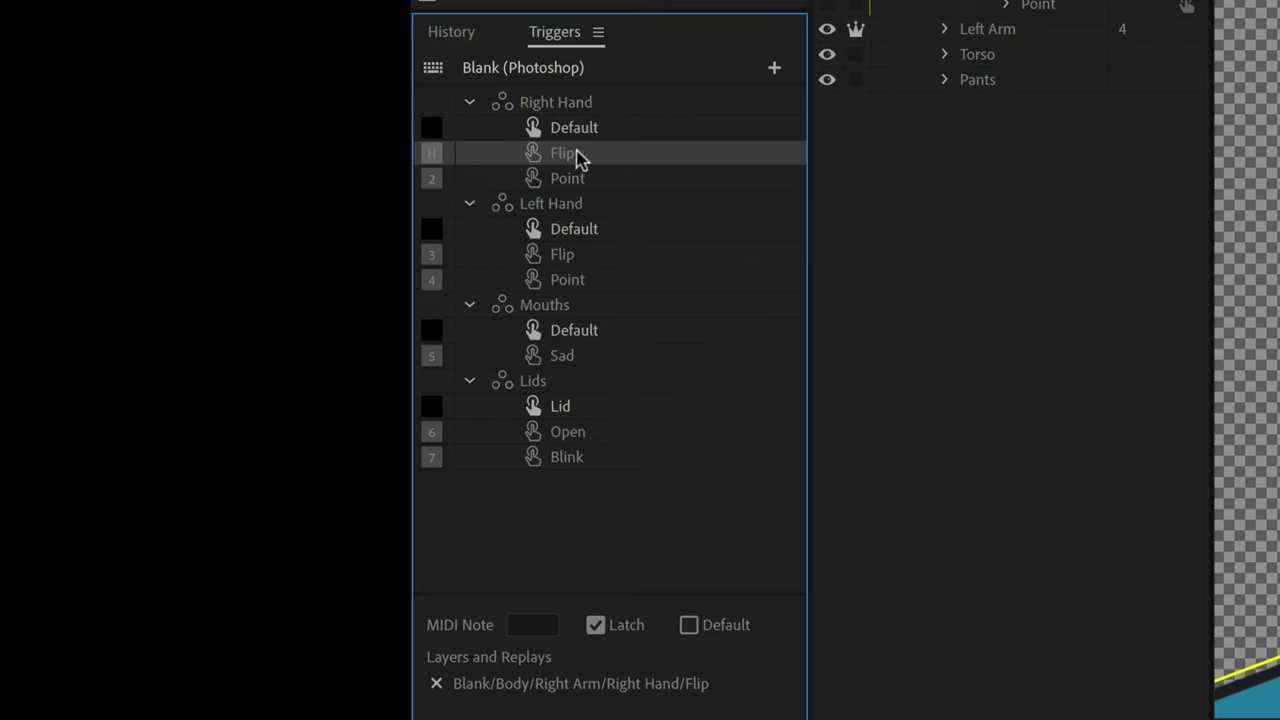
click(434, 128)
click(620, 134)
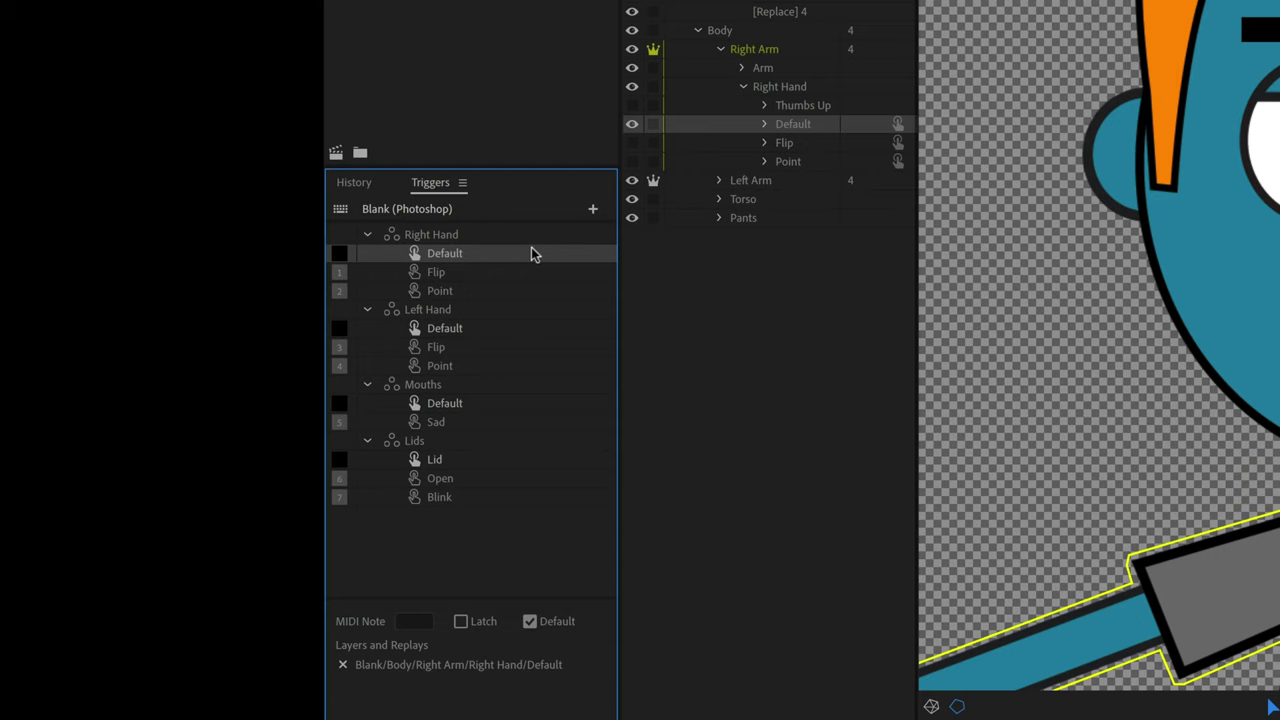
- Add the Thumbs Up layer to the Right Hand swap set as a latched trigger with 8 as its shortcut
click(804, 108)
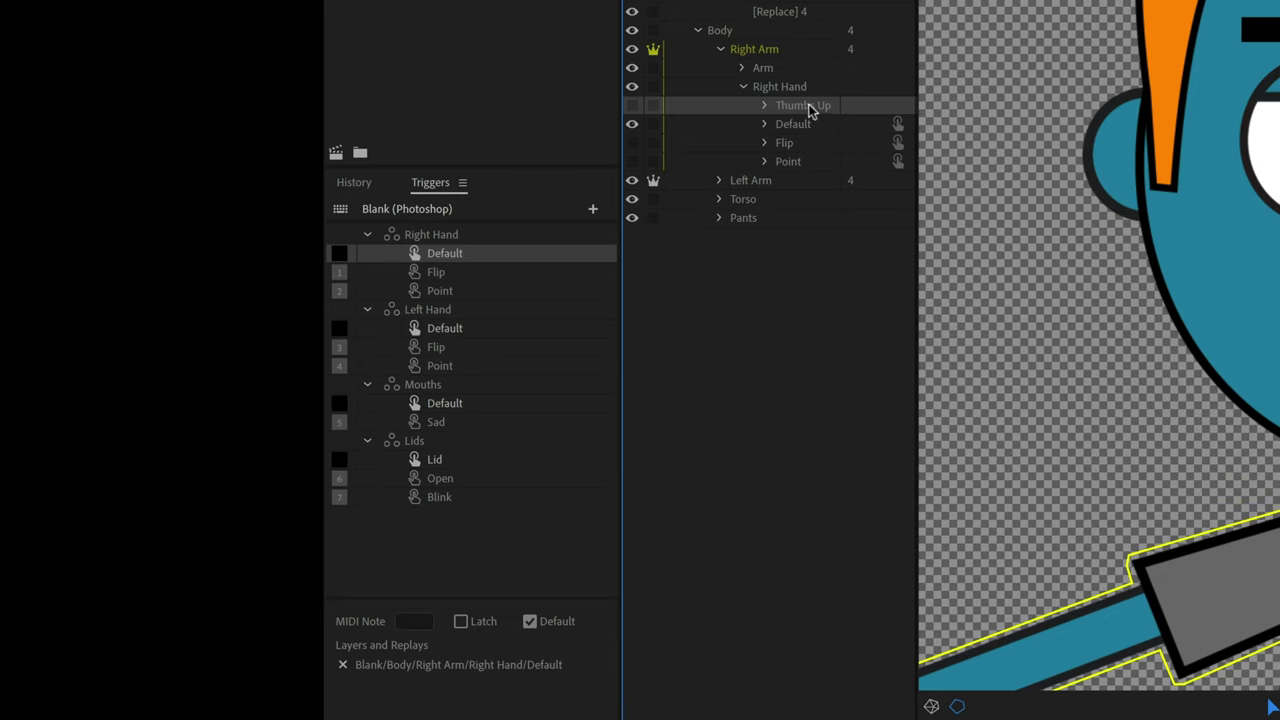
drag(810, 110, 464, 246)
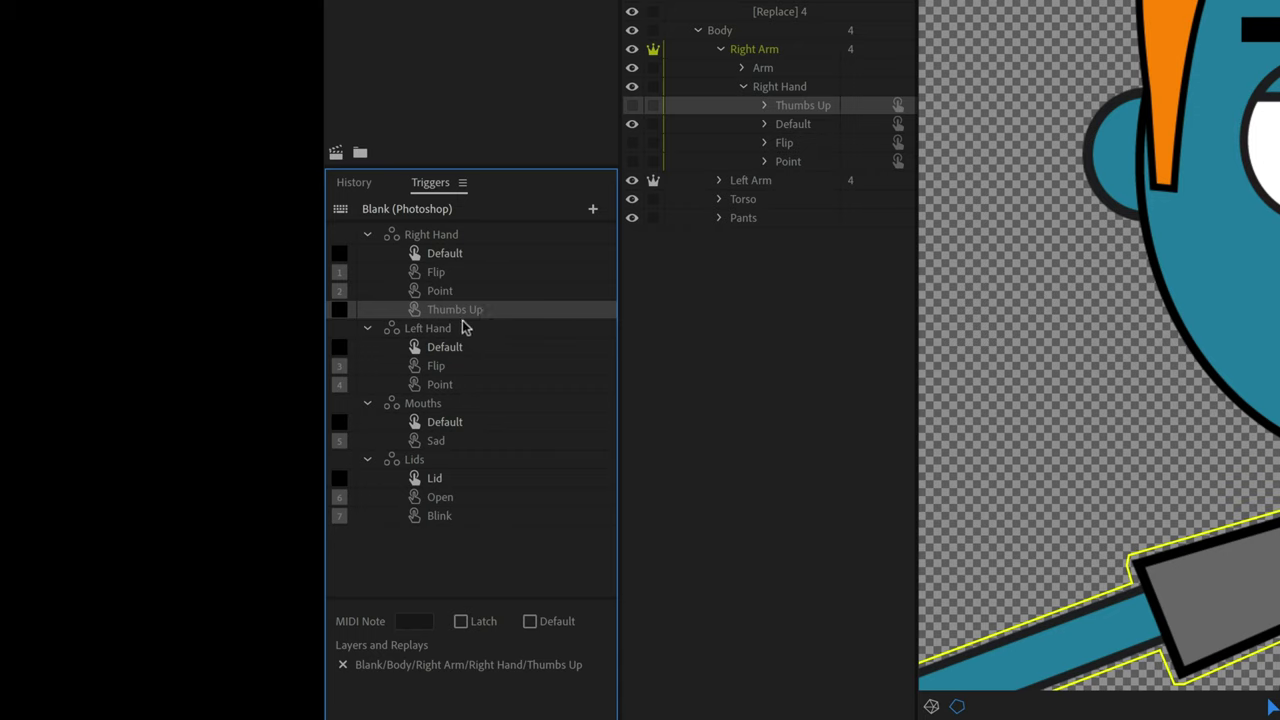
click(340, 311)
text(8)
click(461, 621)
- Add the Right Eye's Lid layer to the existing Lid trigger in the Lids swap set
click(440, 481)
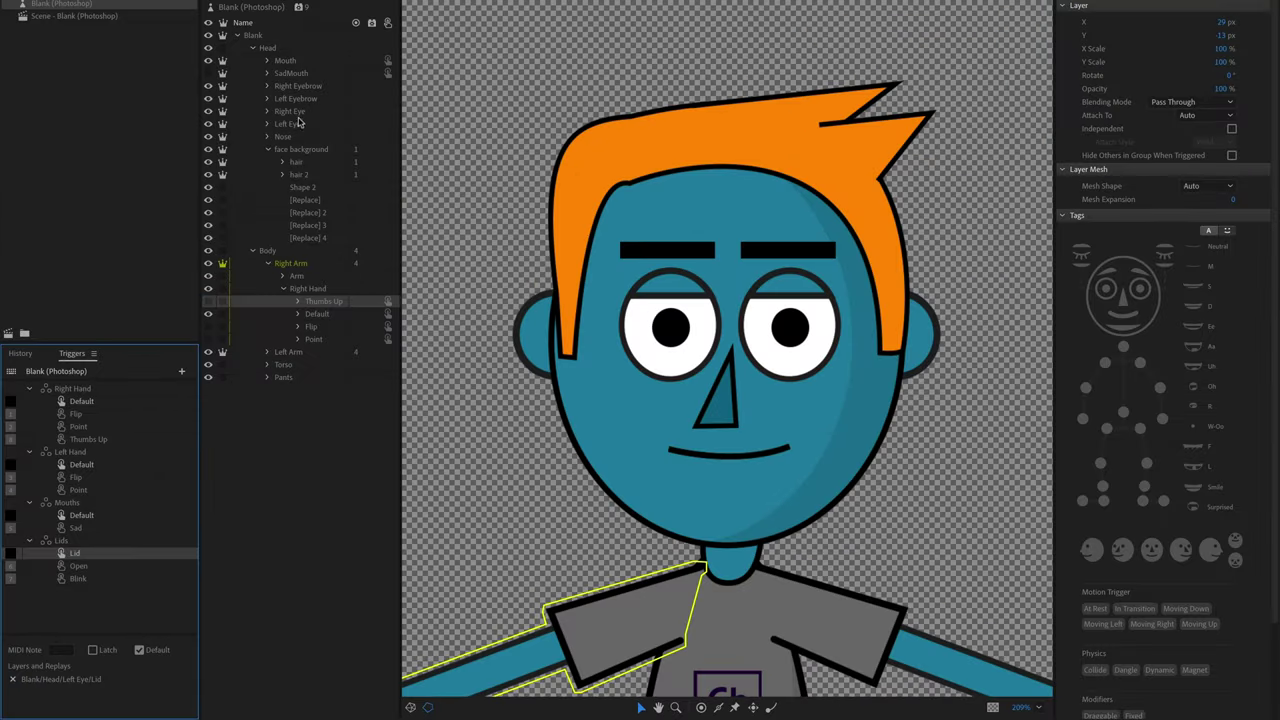
click(268, 111)
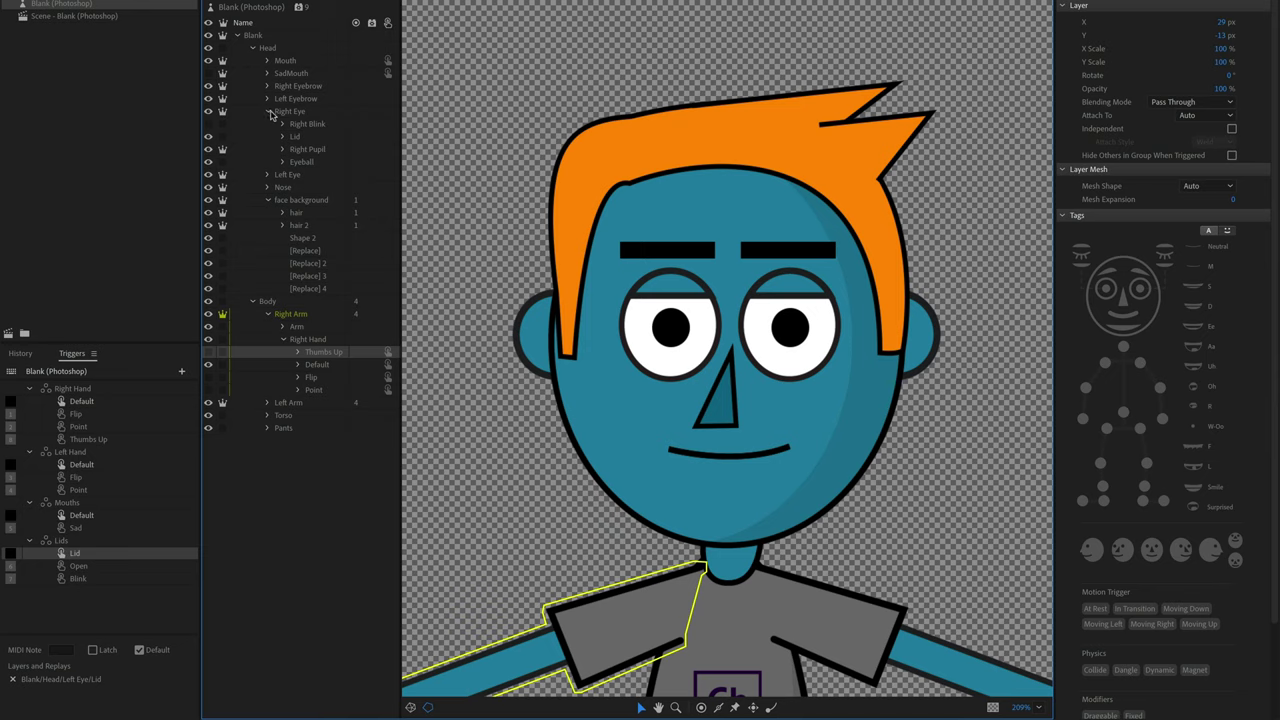
click(297, 137)
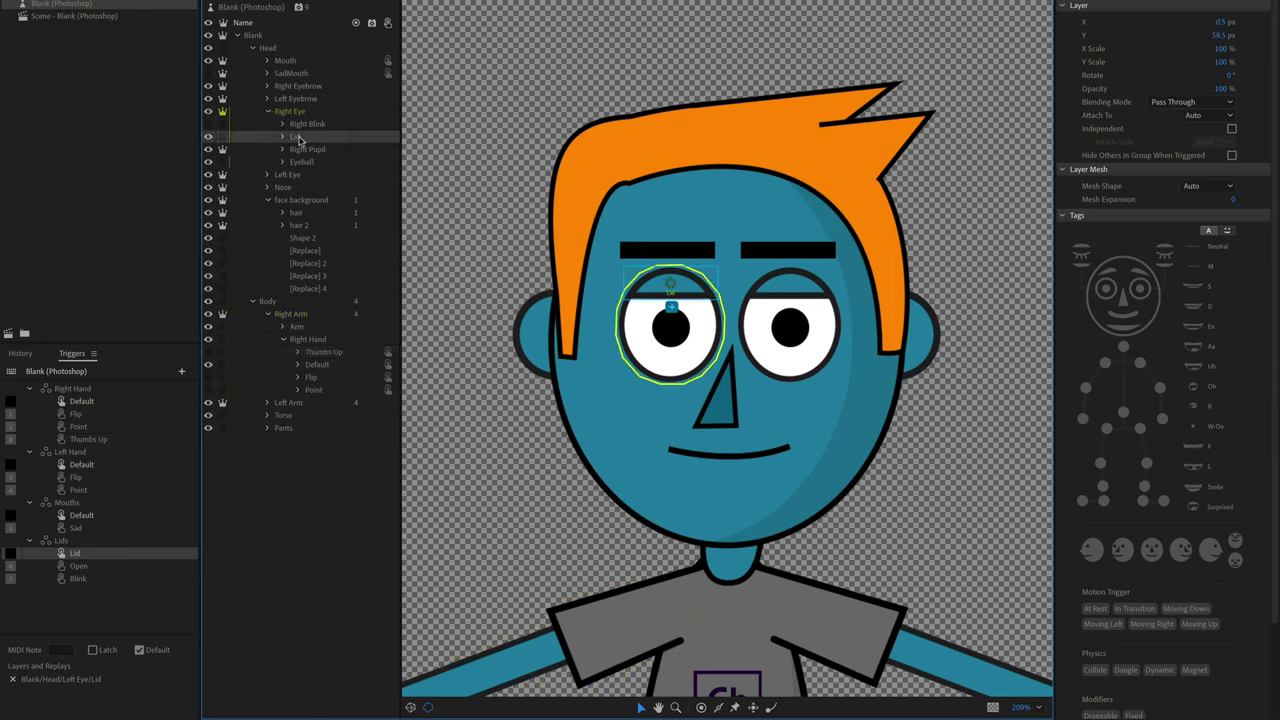
drag(297, 137, 134, 565)
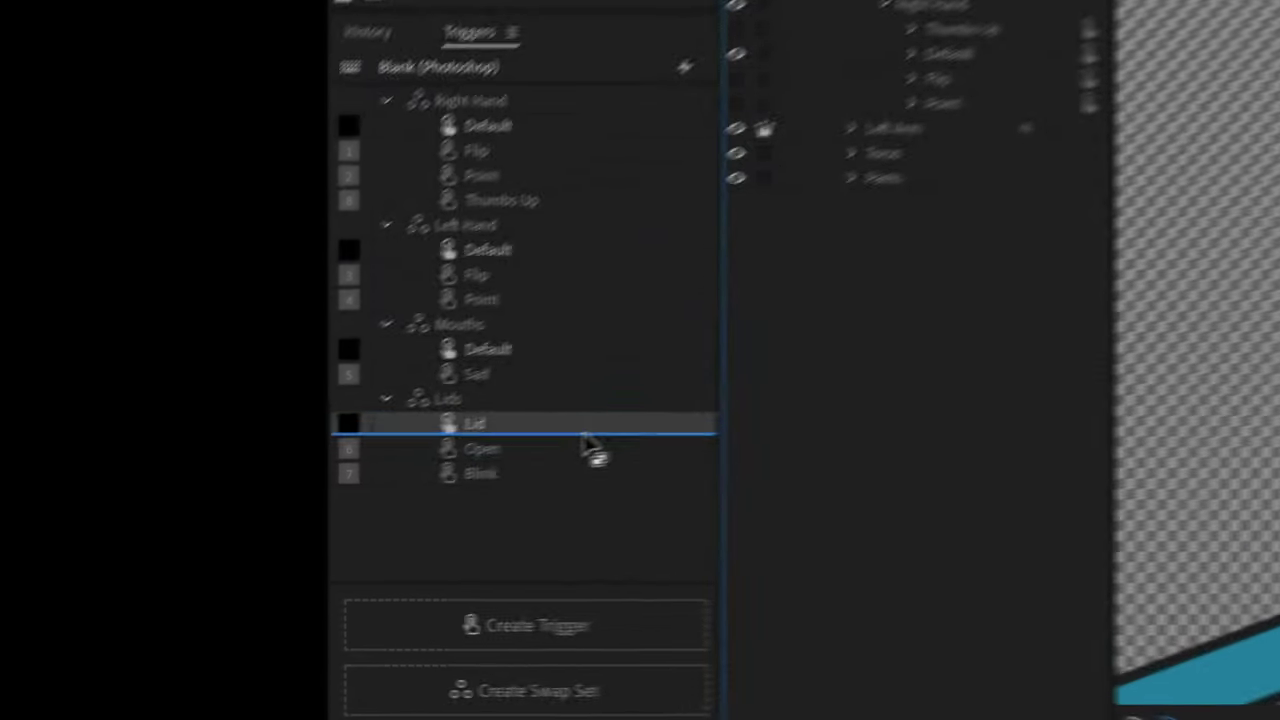
mouse_move(590, 447)
mouse_down()
mouse_move(585, 430)
mouse_move(609, 432)
mouse_up()
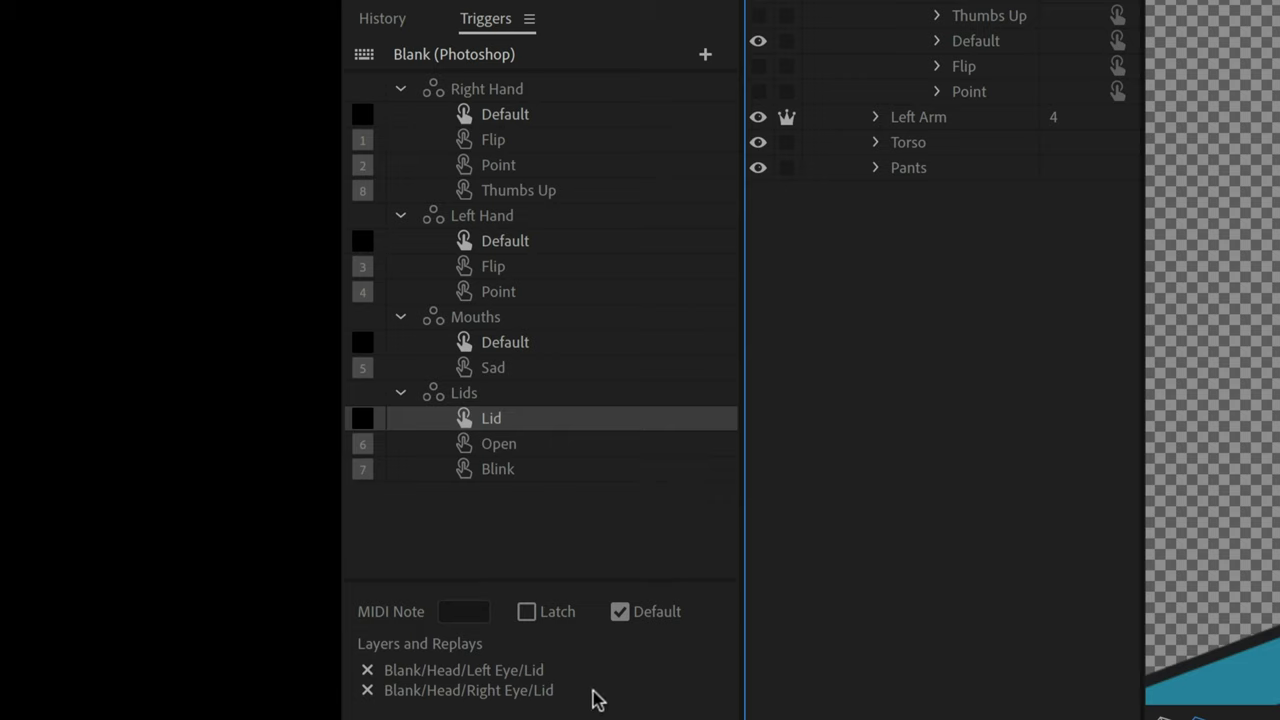
key(Delete)
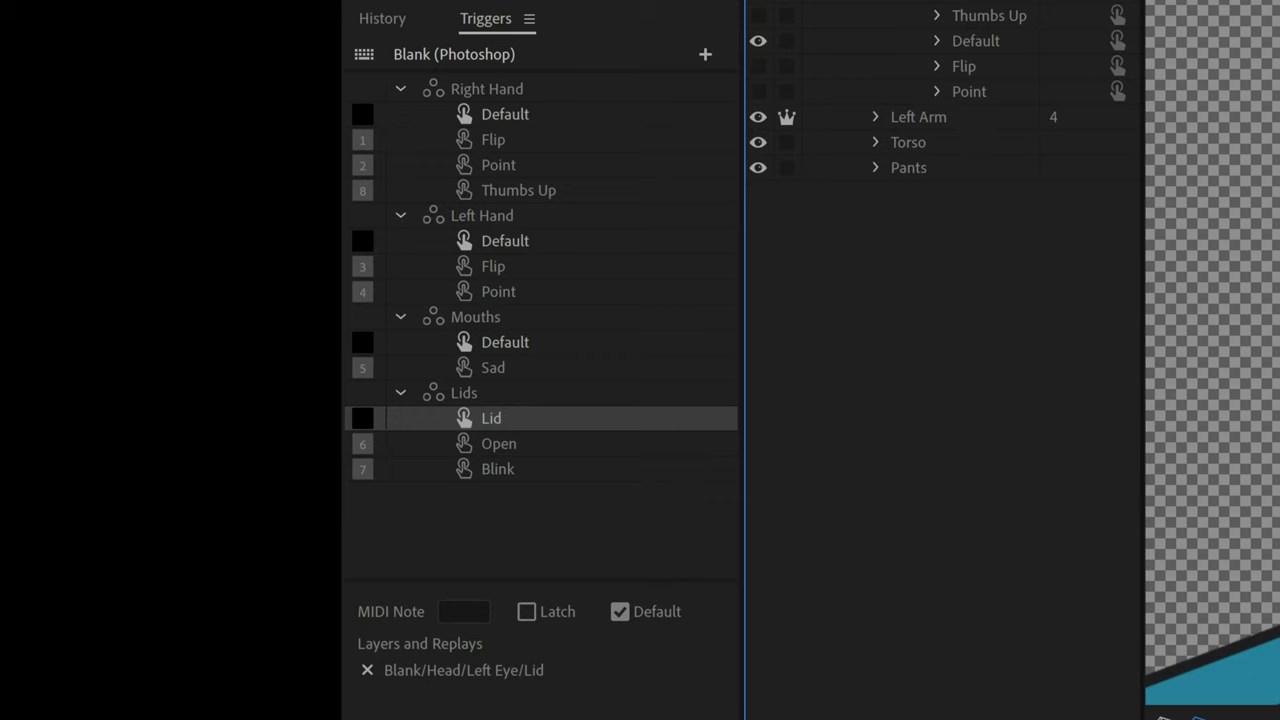
drag(660, 380, 497, 426)
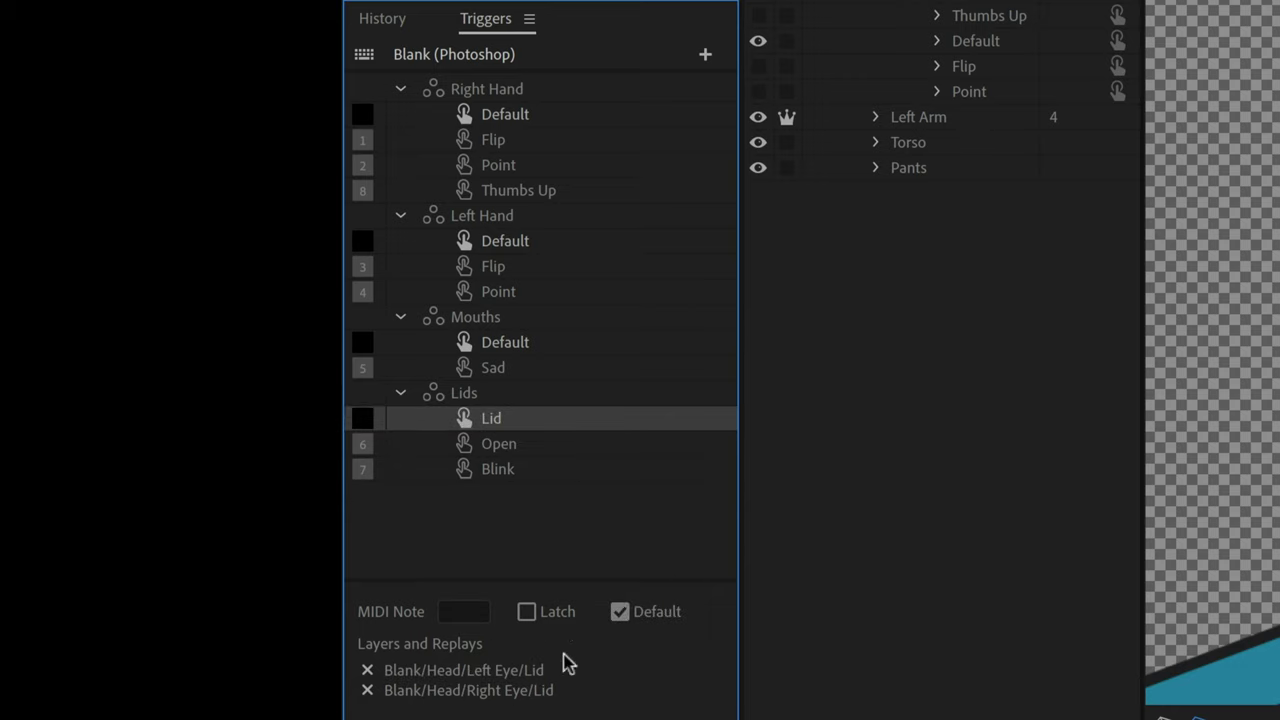
- Add the Right Eye's Right Blink layer to the Blink trigger in the Lids swap set, and select the Open trigger
click(526, 472)
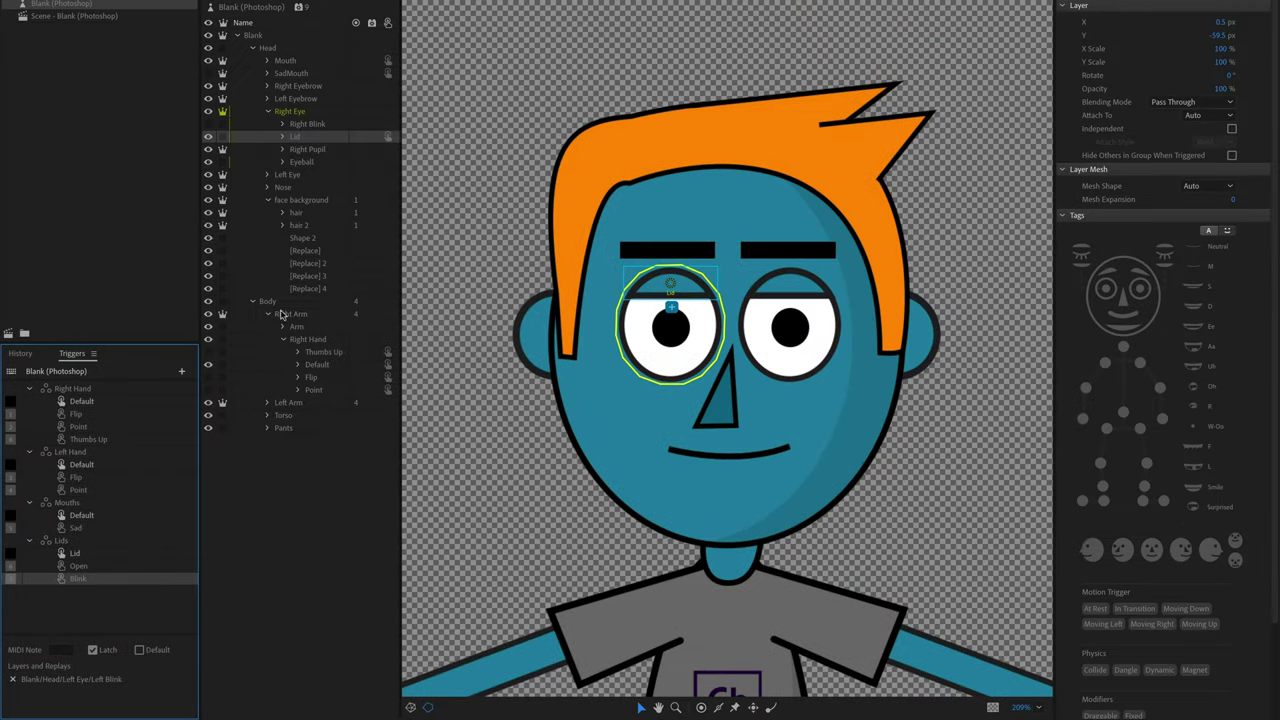
click(316, 126)
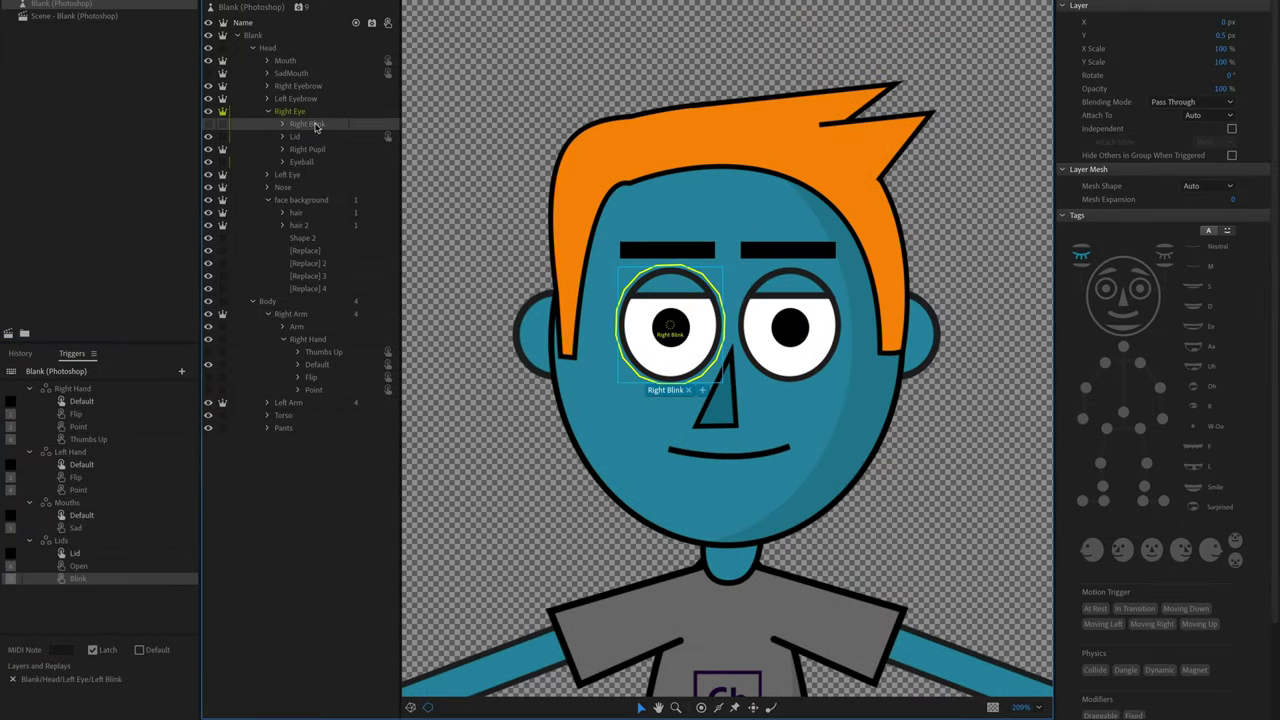
drag(316, 126, 93, 586)
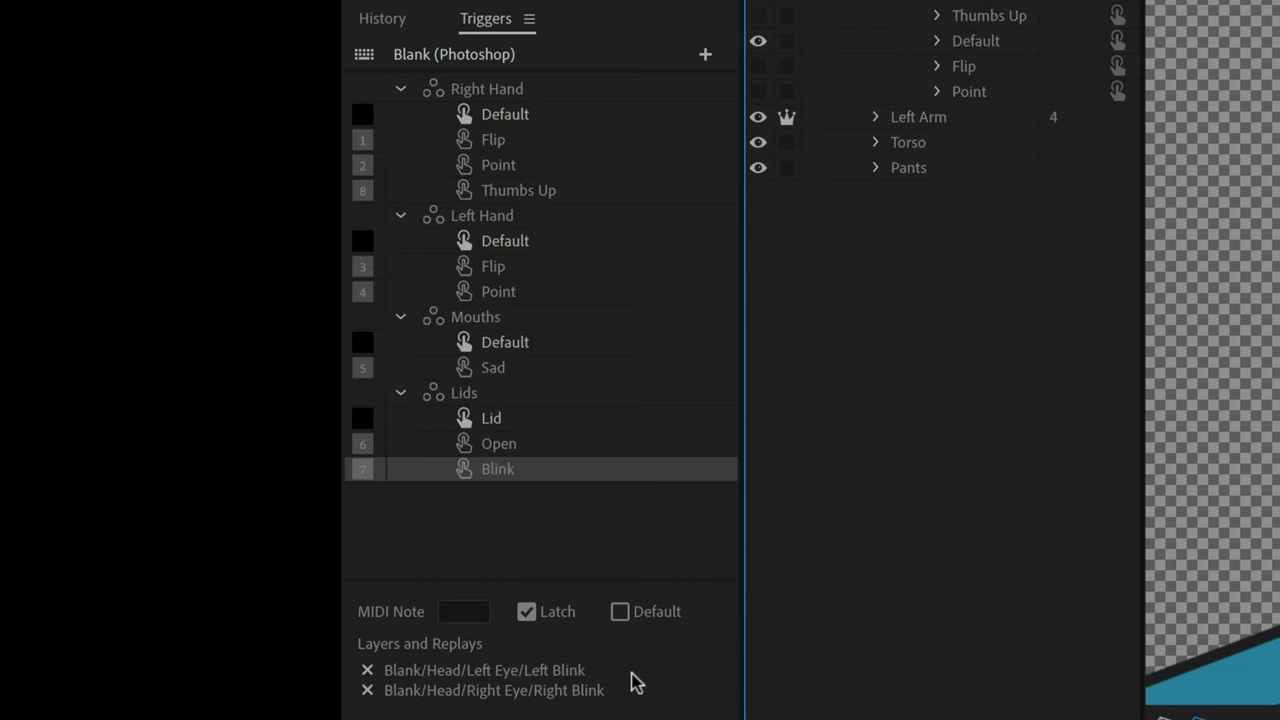
click(550, 445)
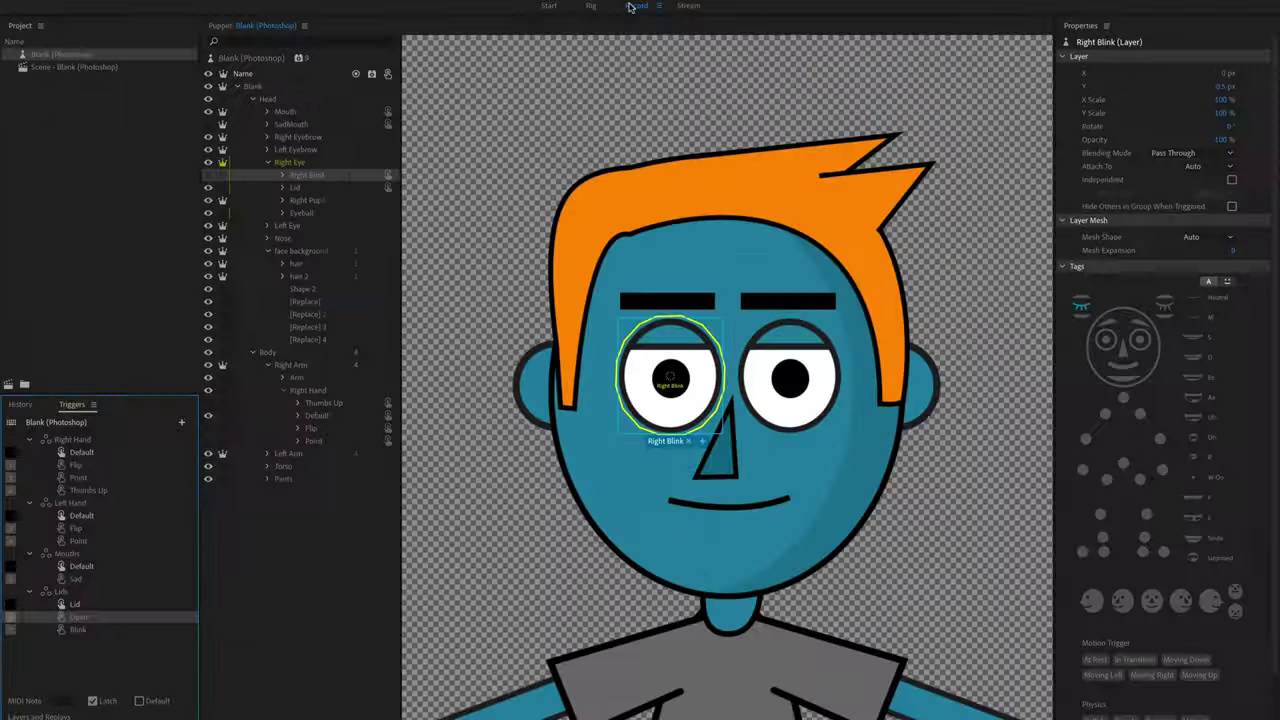
- Switch to the Record workspace and test the puppet by moving both arms and toggling the right hand's Thumbs Up pose
click(634, 6)
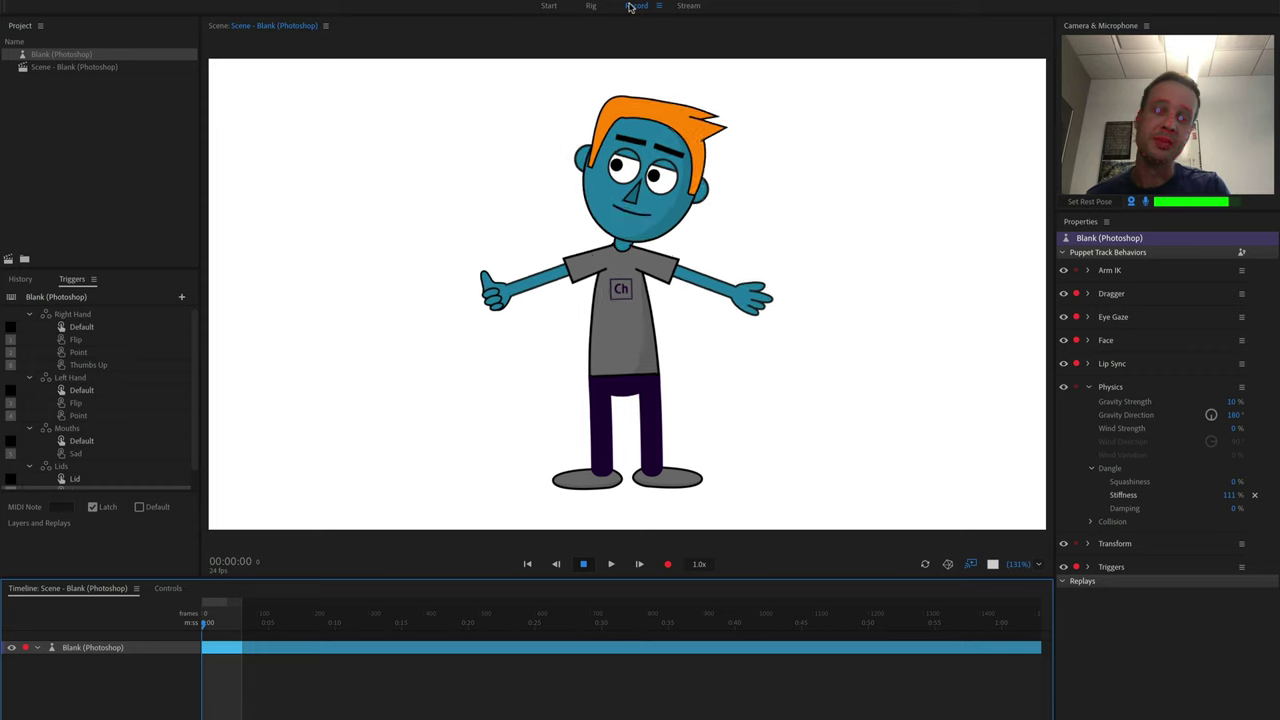
drag(492, 309, 492, 245)
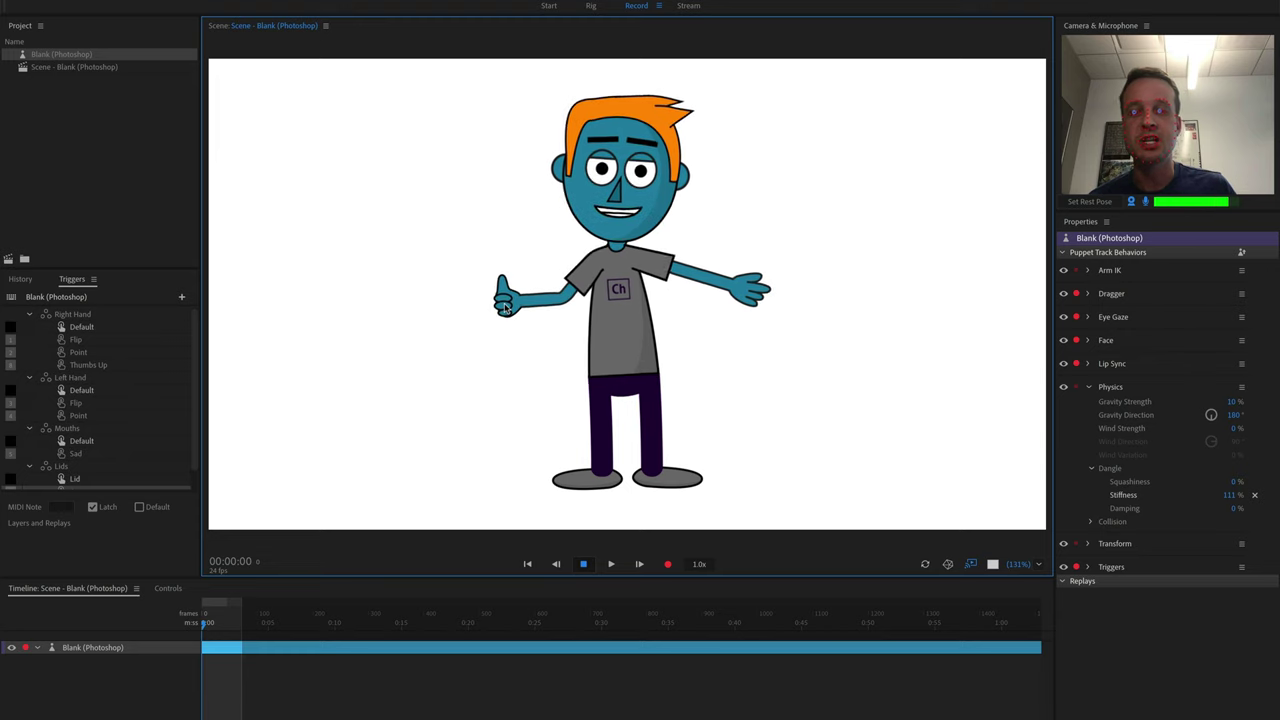
key(8)
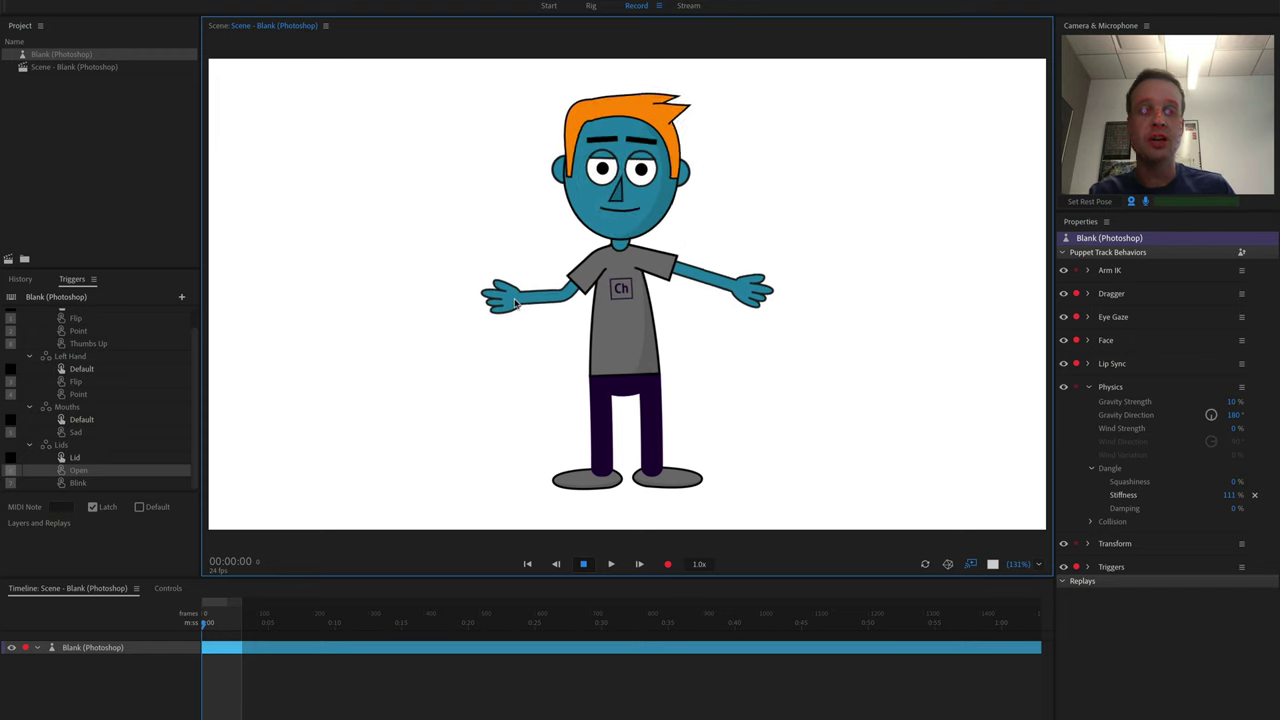
drag(515, 303, 505, 287)
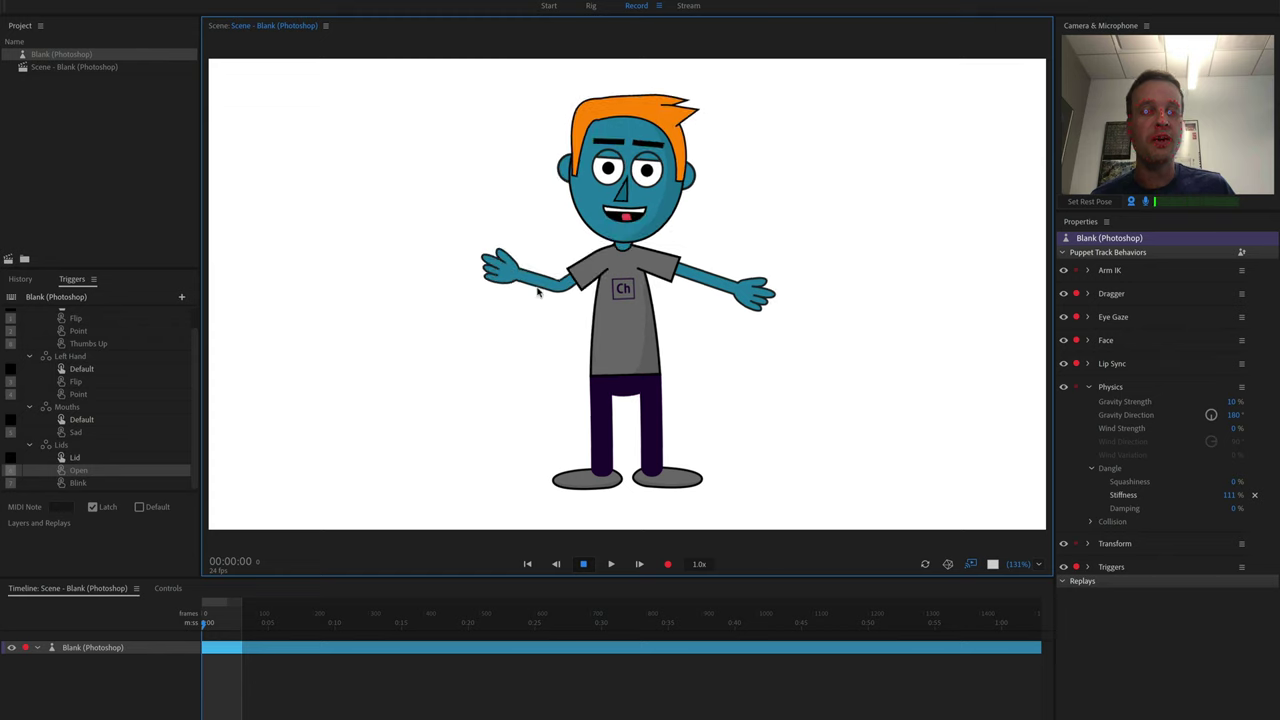
drag(766, 317, 693, 368)
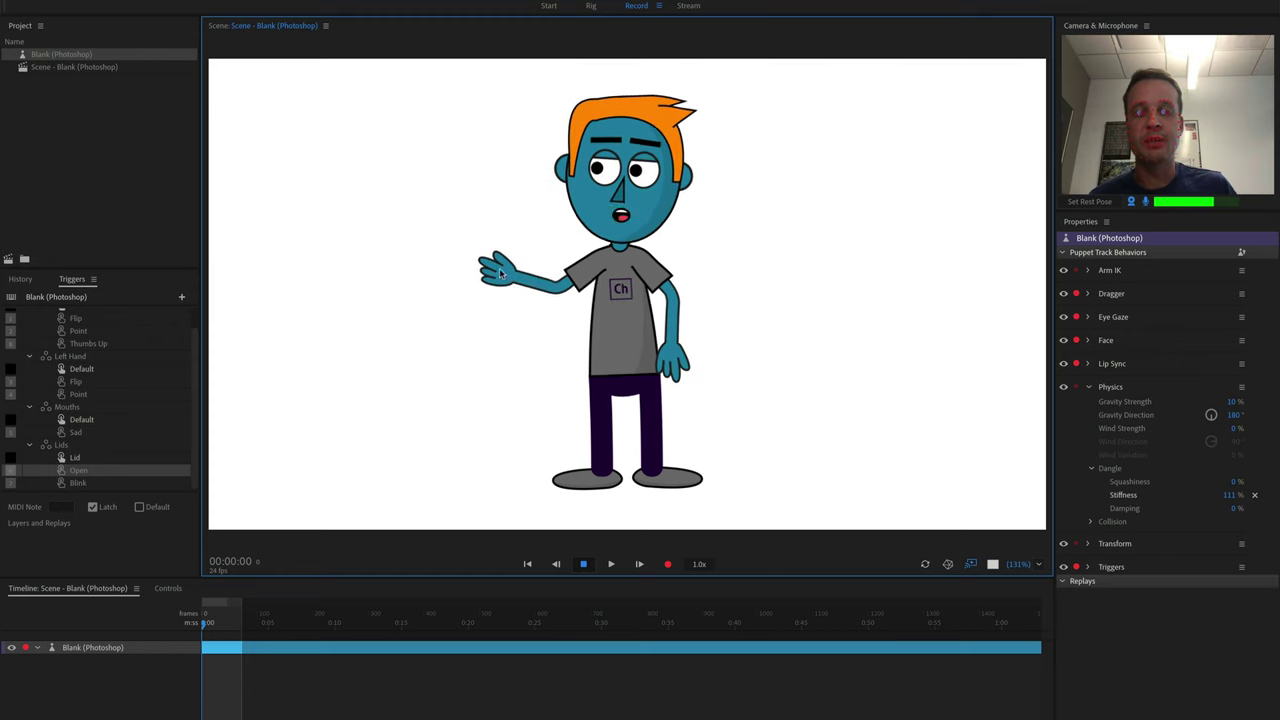
drag(499, 268, 560, 357)
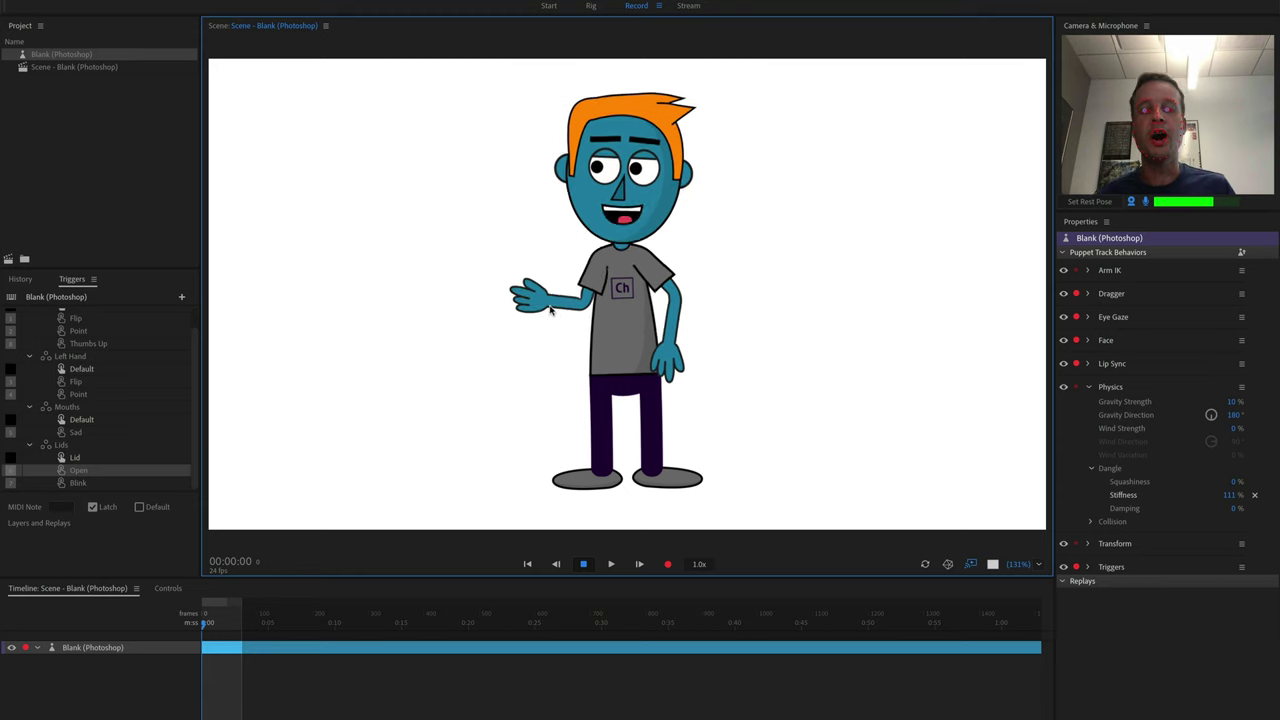
mouse_move(550, 310)
mouse_down()
mouse_move(520, 240)
mouse_move(515, 305)
mouse_move(550, 345)
mouse_move(597, 363)
mouse_up()
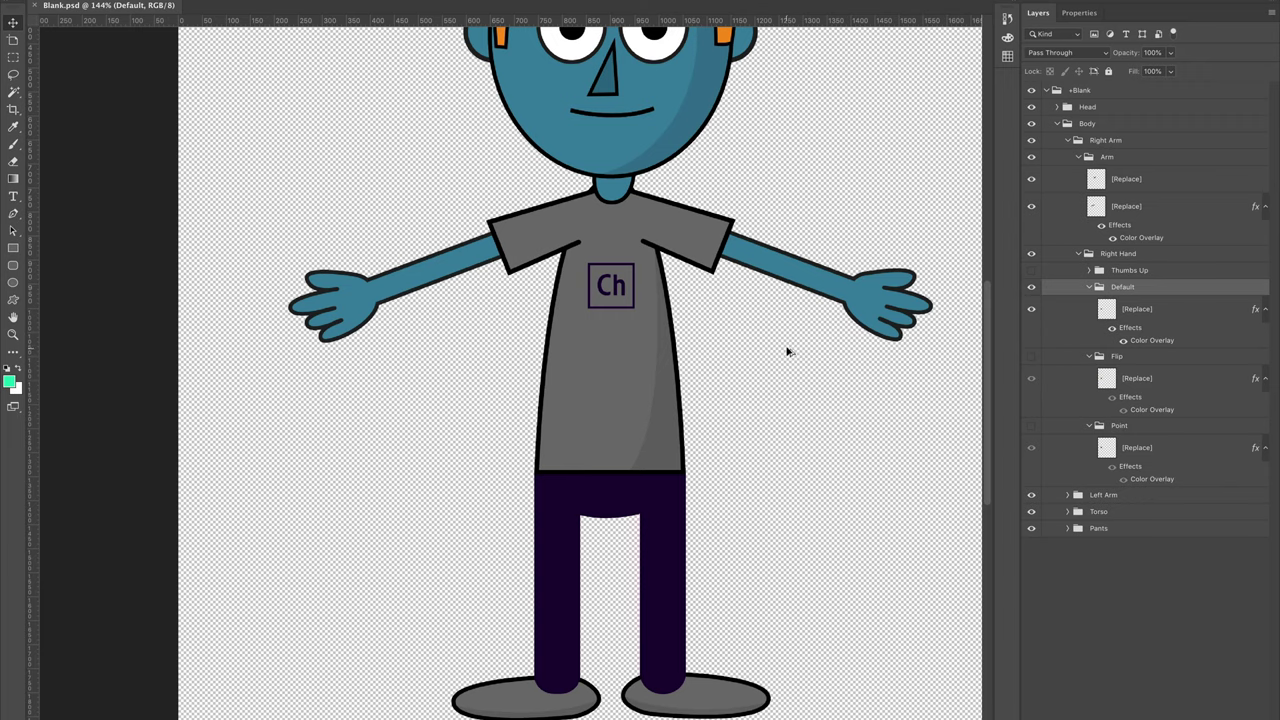
- Switch to Blank.psd in Photoshop and delete the Ch logo from the shirt
key(ctrl+0)
scroll(673, 420, up, 3)
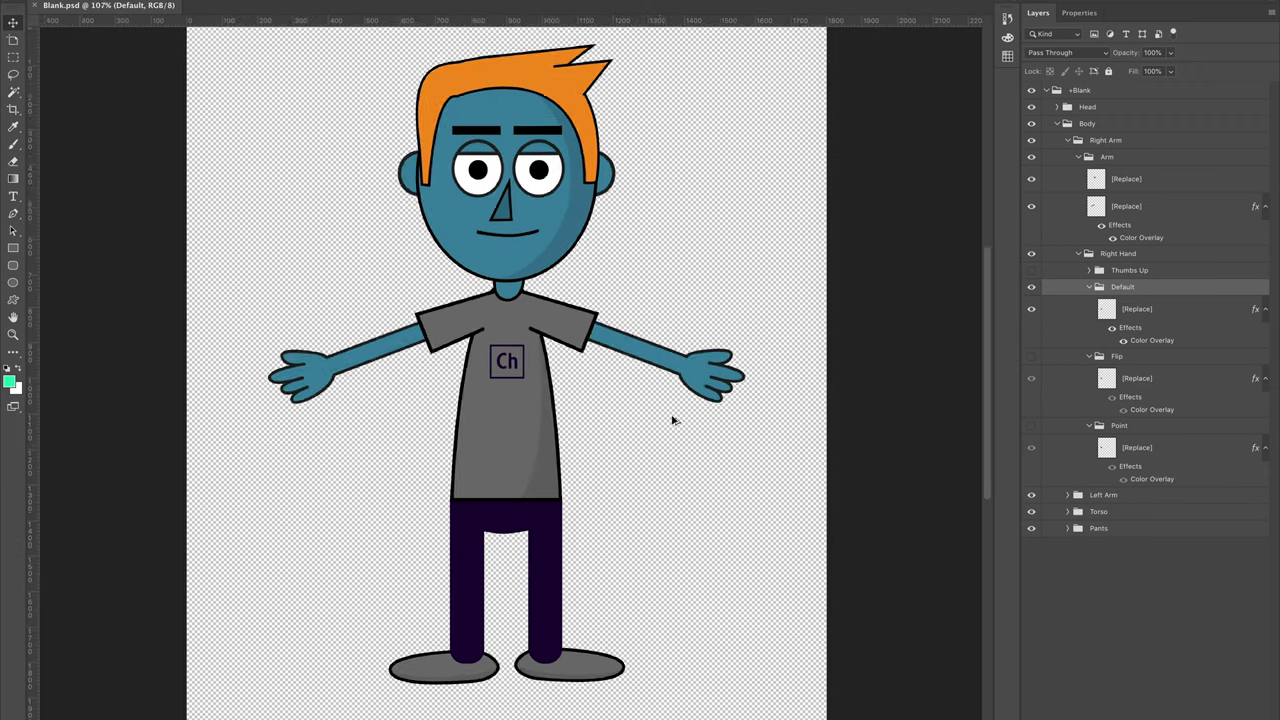
scroll(673, 420, up, 2)
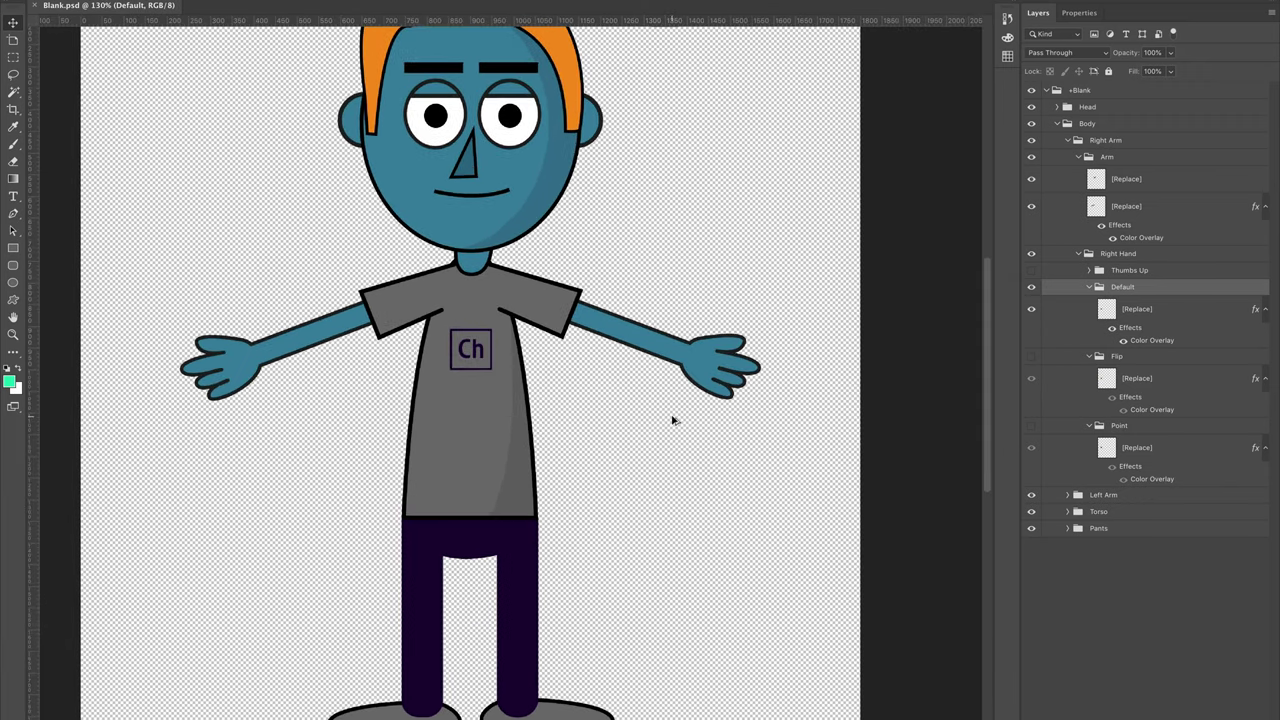
drag(600, 423, 648, 305)
key(ctrl+r)
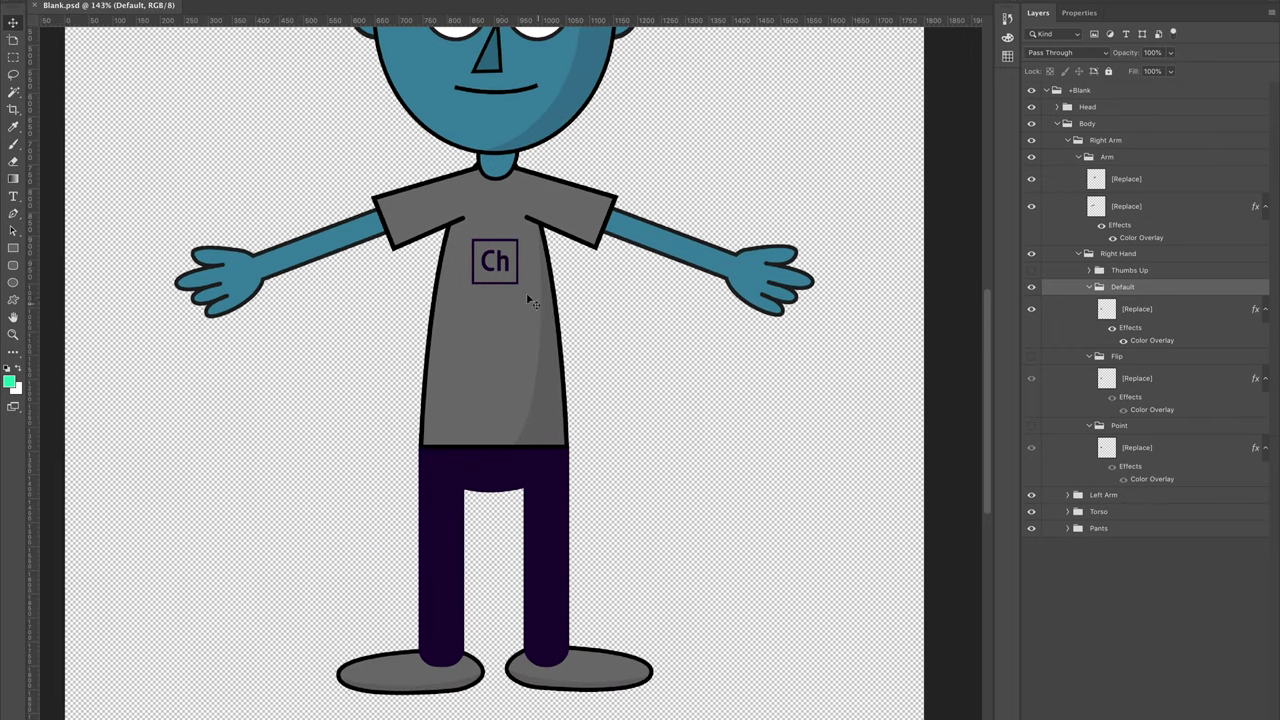
right_click(505, 263)
click(540, 264)
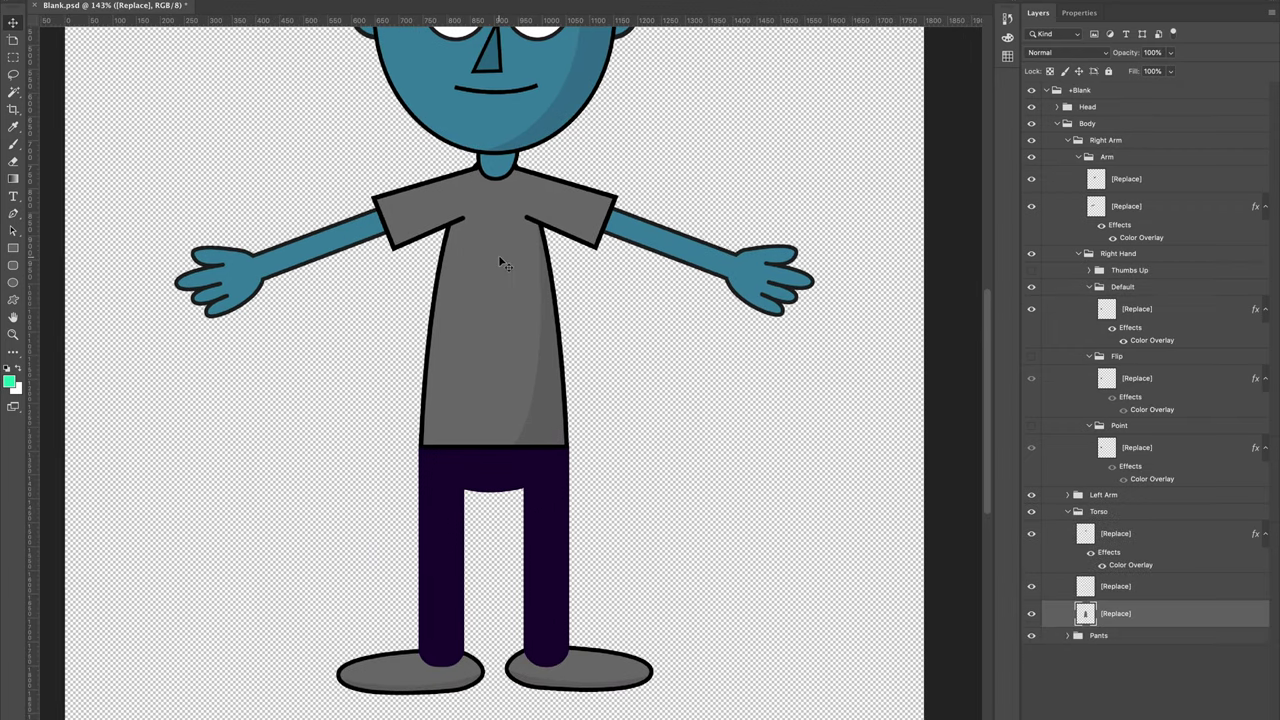
- Add a Color Overlay to the Torso group's shirt body layer and set its color to orange ff8a00
drag(683, 511, 689, 549)
right_click(505, 378)
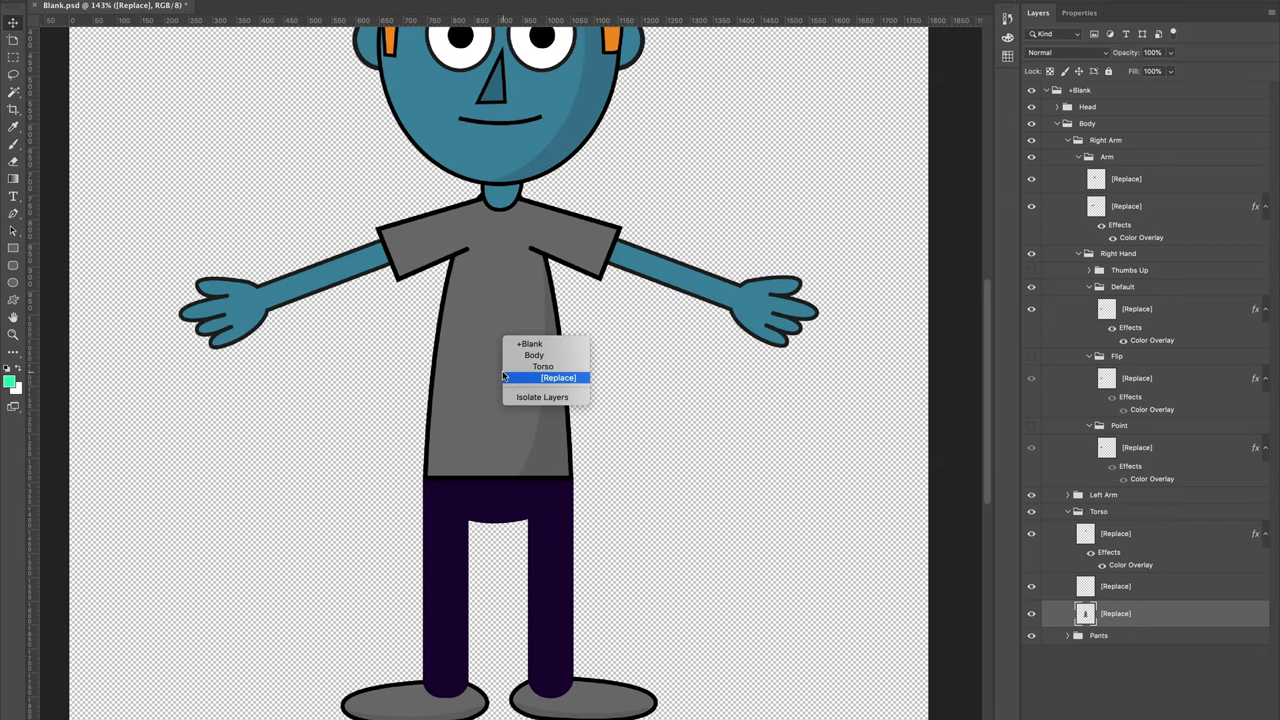
click(507, 377)
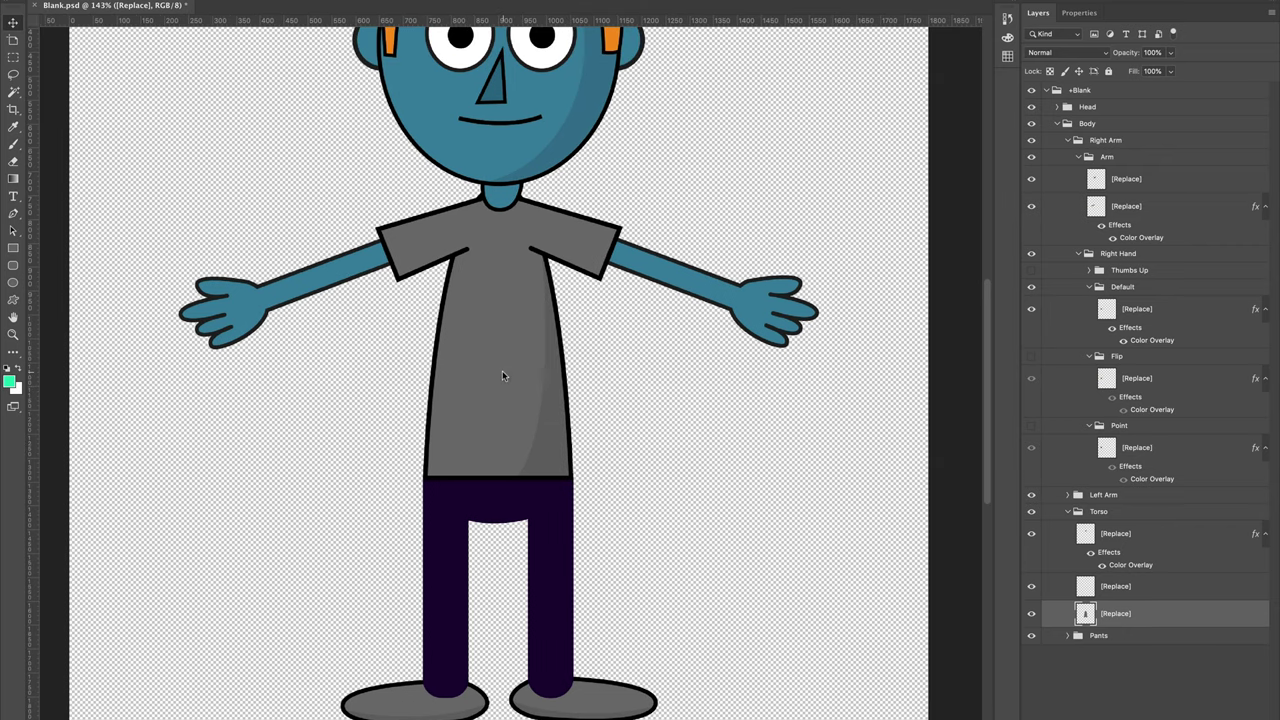
double_click(1195, 616)
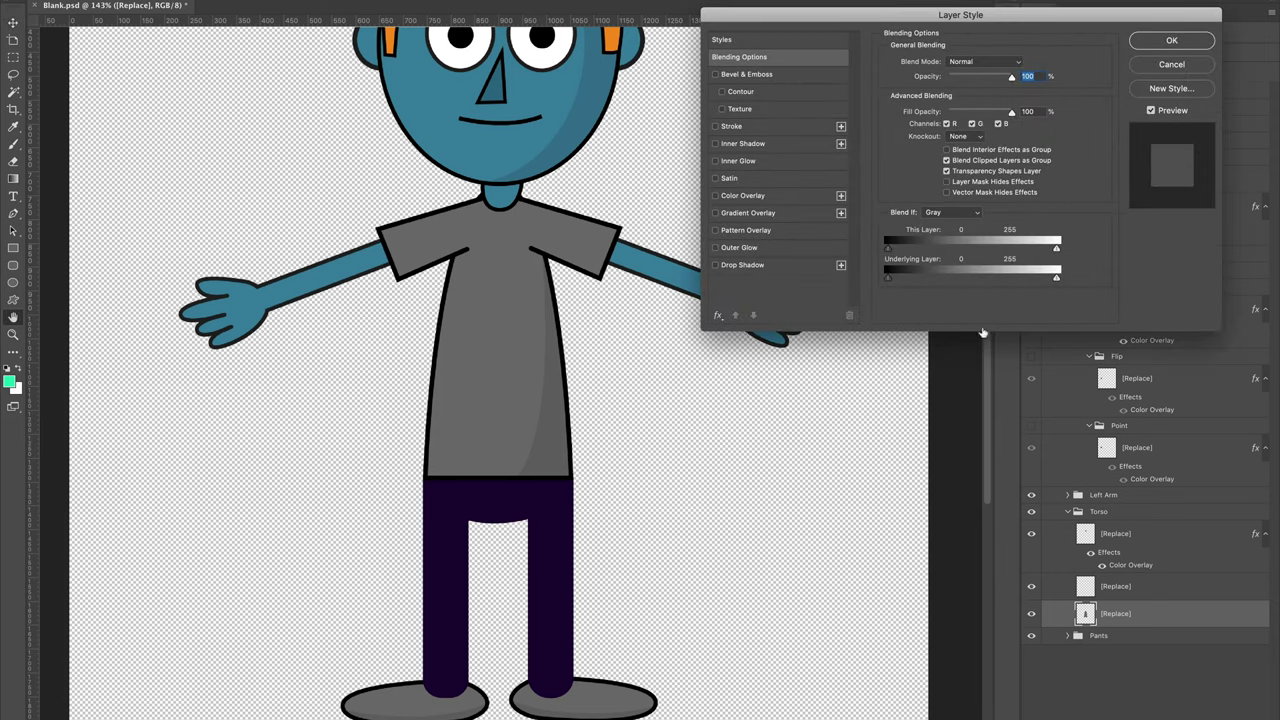
click(736, 196)
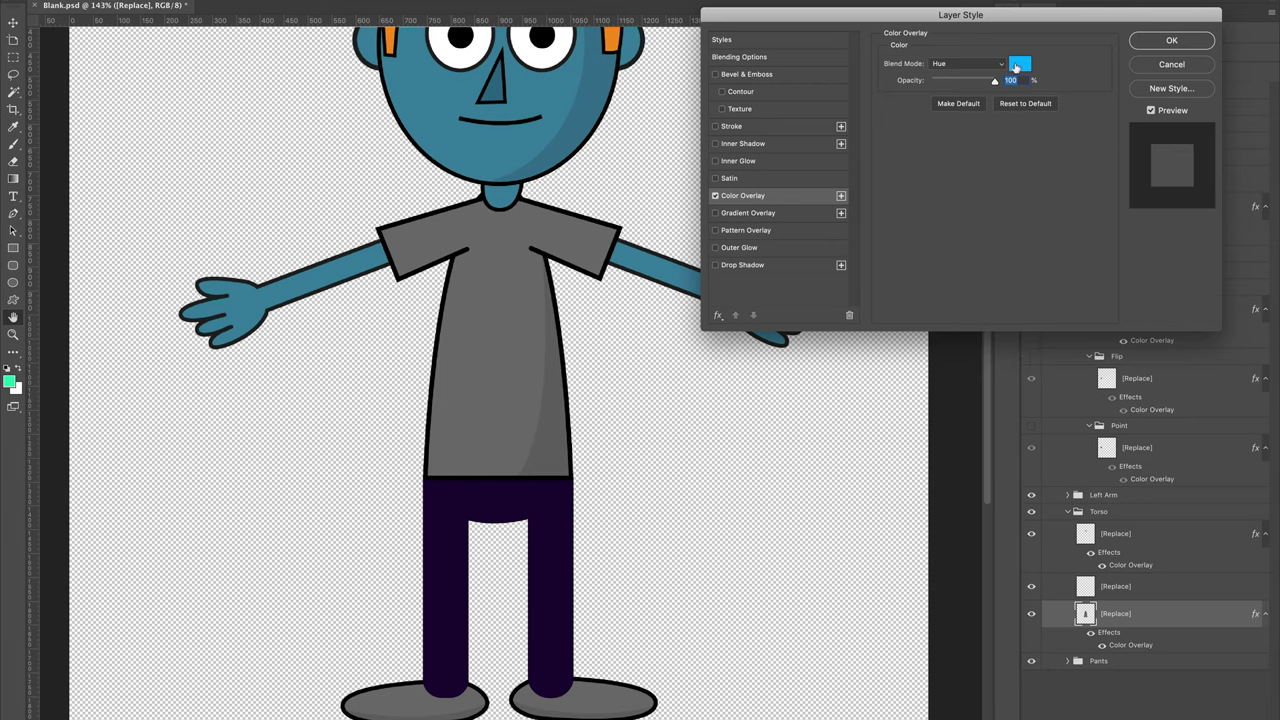
click(1019, 65)
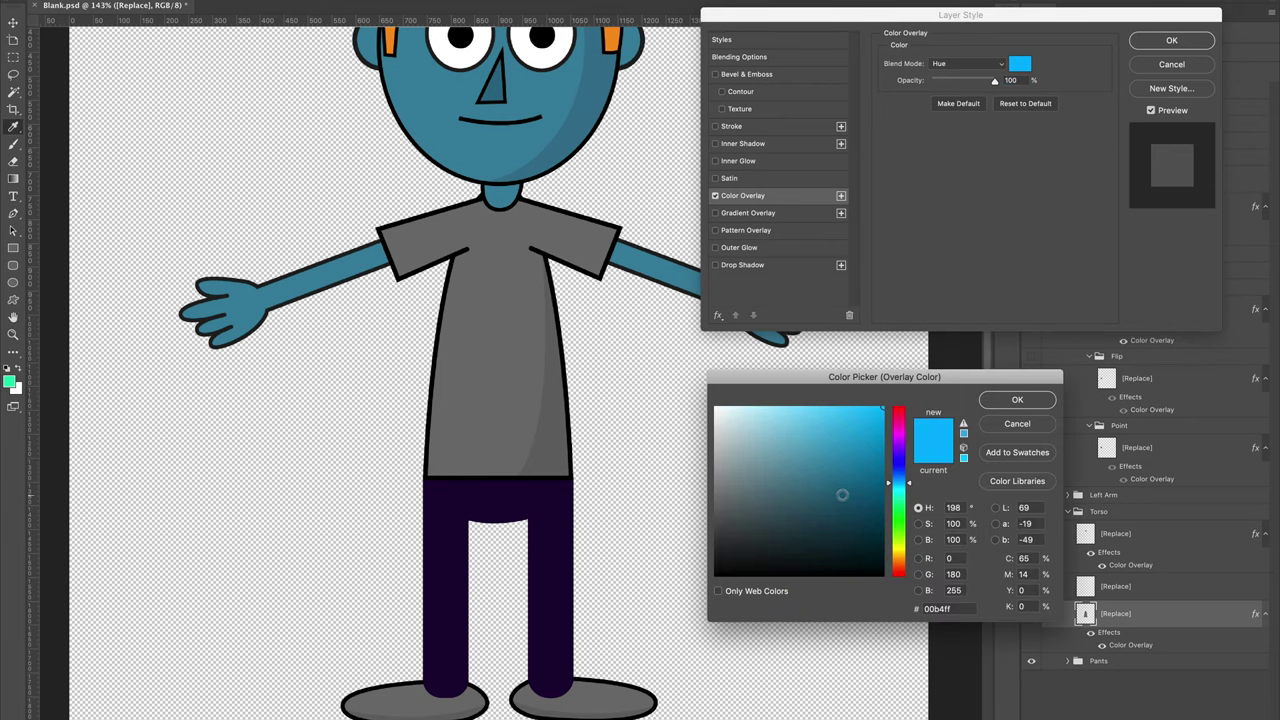
click(901, 461)
drag(903, 435, 910, 565)
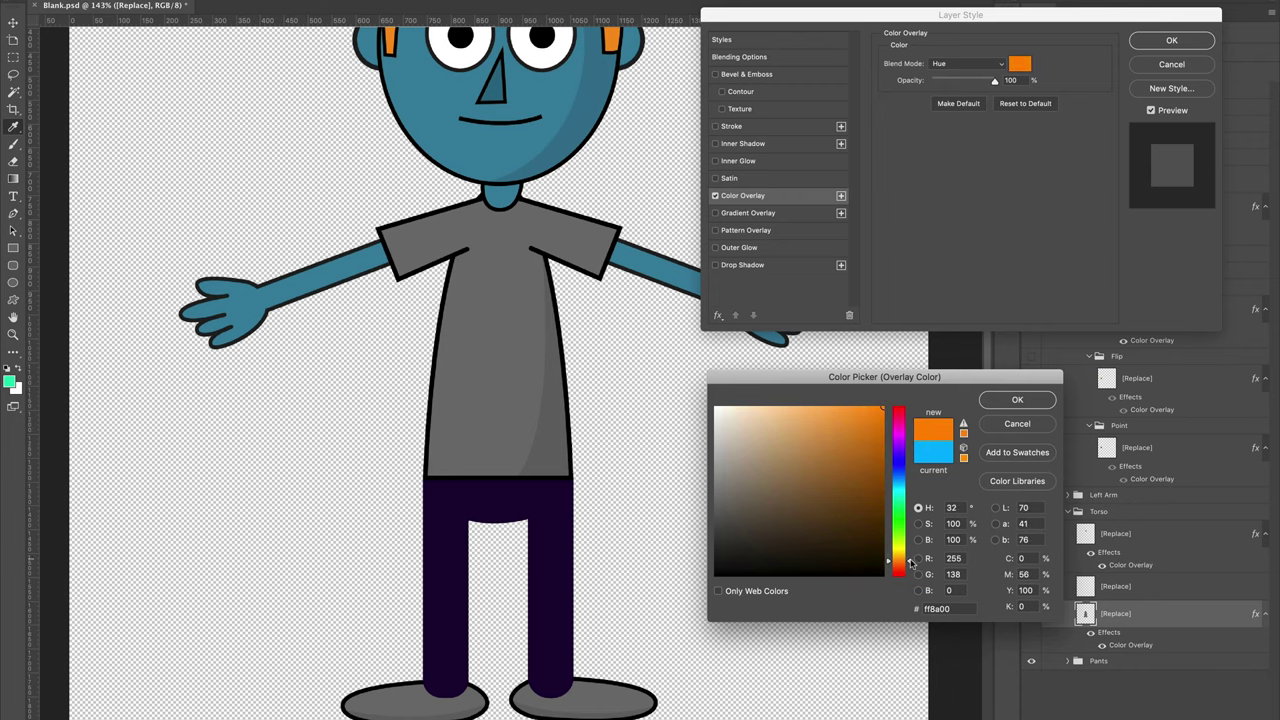
click(1017, 400)
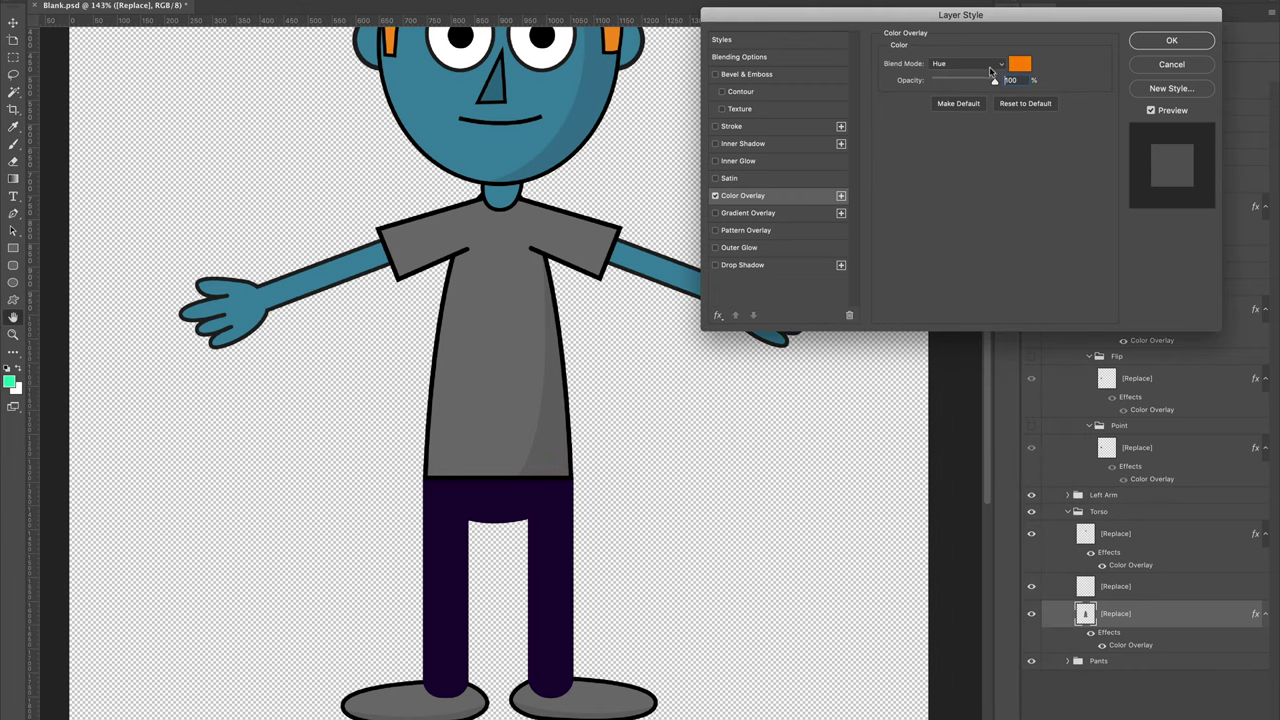
- Change the Color Overlay's blend mode so the orange tints the gray shirt, and apply the layer style
click(979, 67)
click(973, 89)
click(1170, 42)
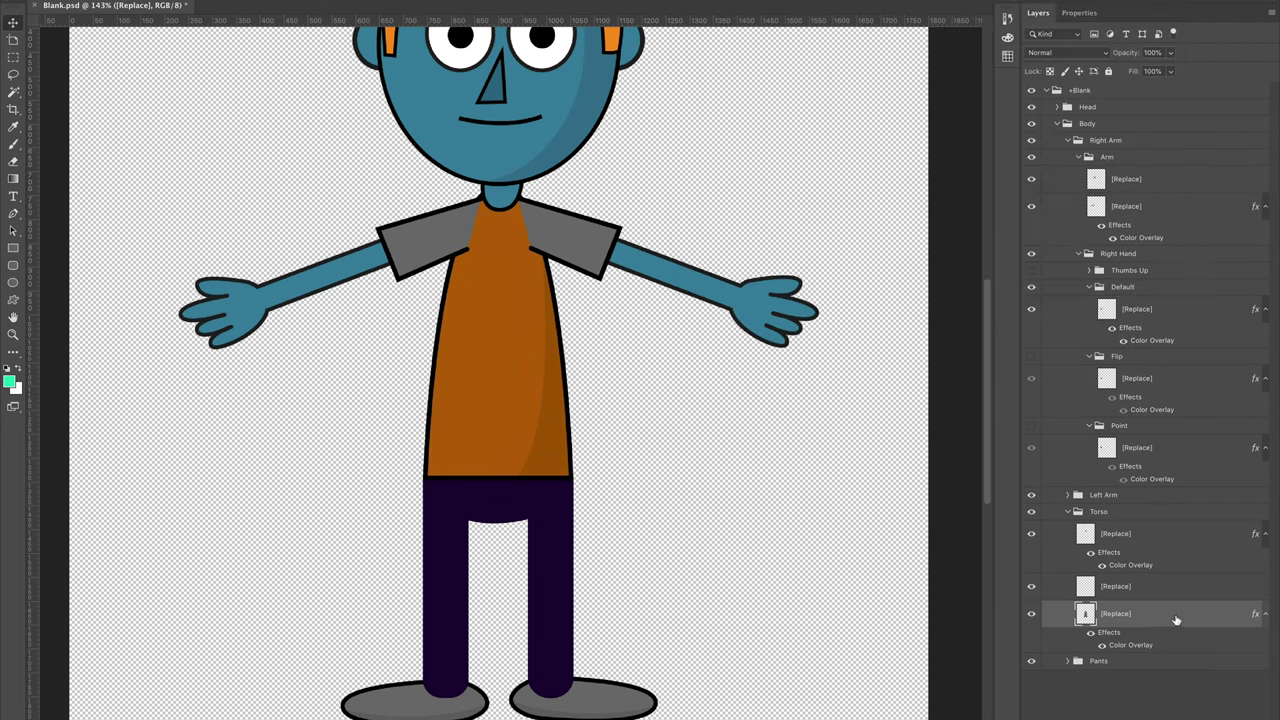
- Copy the shirt body's layer style and paste it onto the sleeve layer in the Left Arm group
right_click(1176, 620)
click(1100, 460)
click(1067, 495)
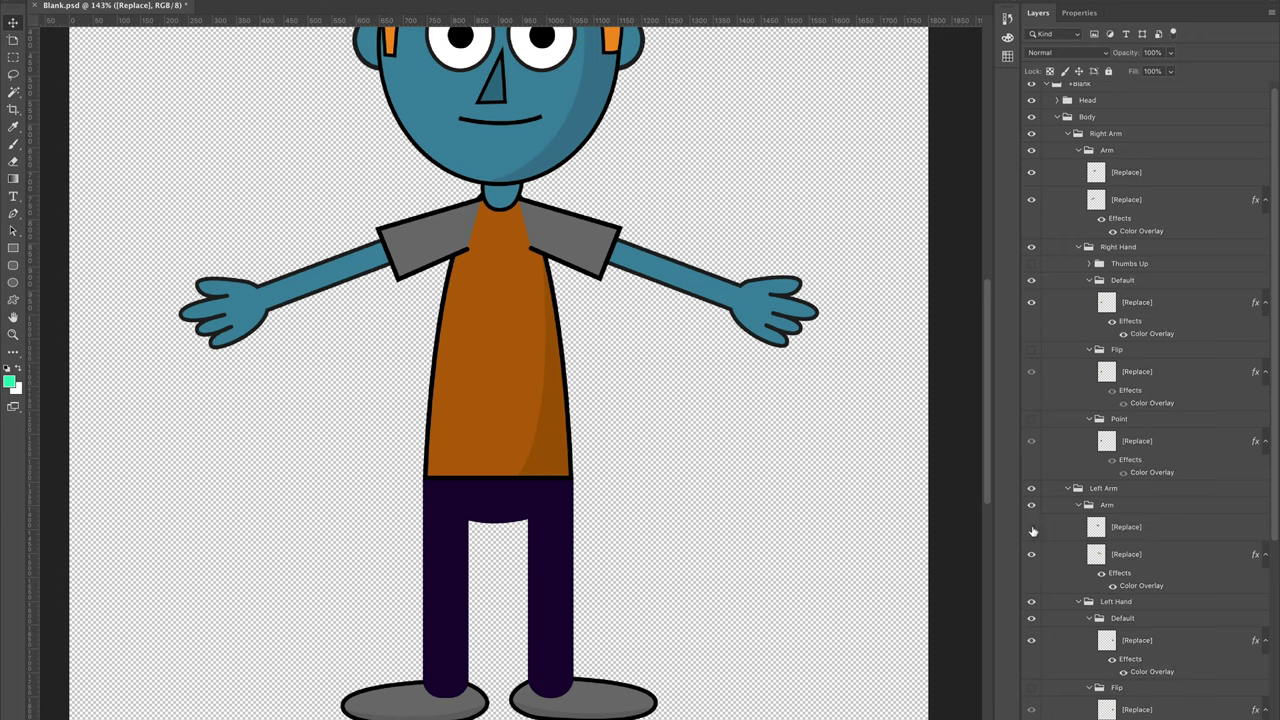
click(1032, 529)
click(1032, 529)
right_click(1181, 532)
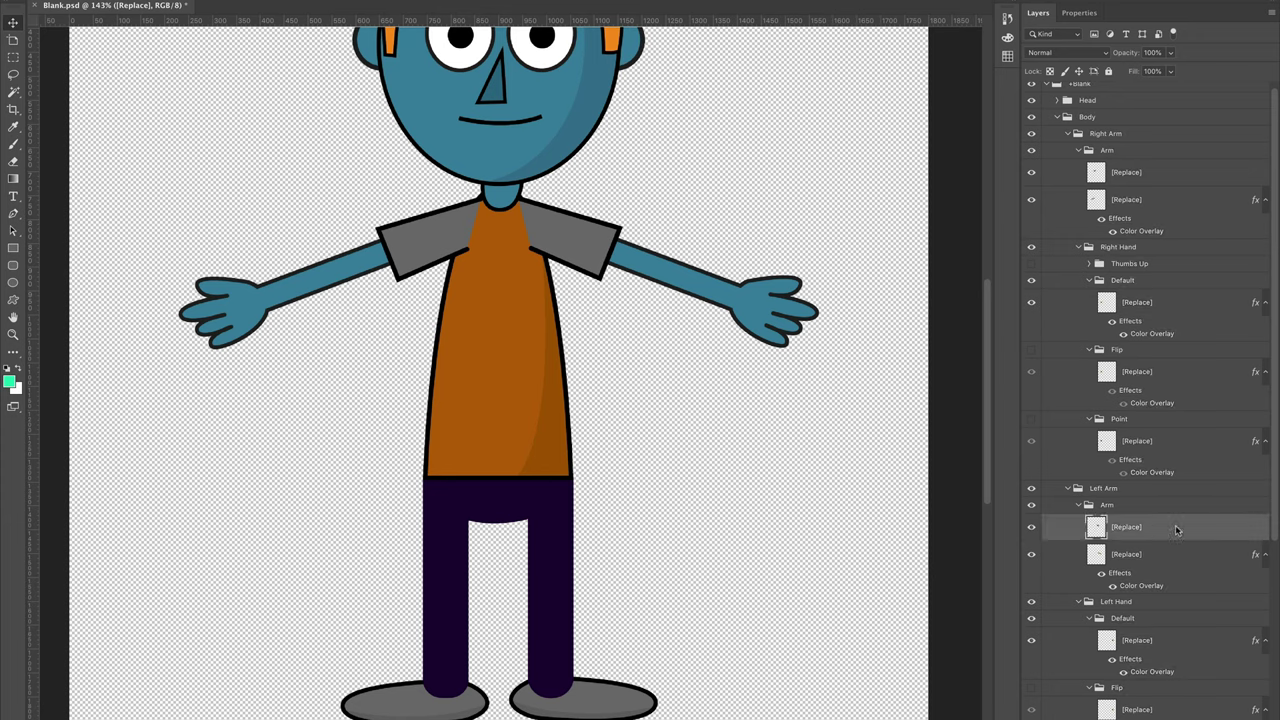
click(1108, 474)
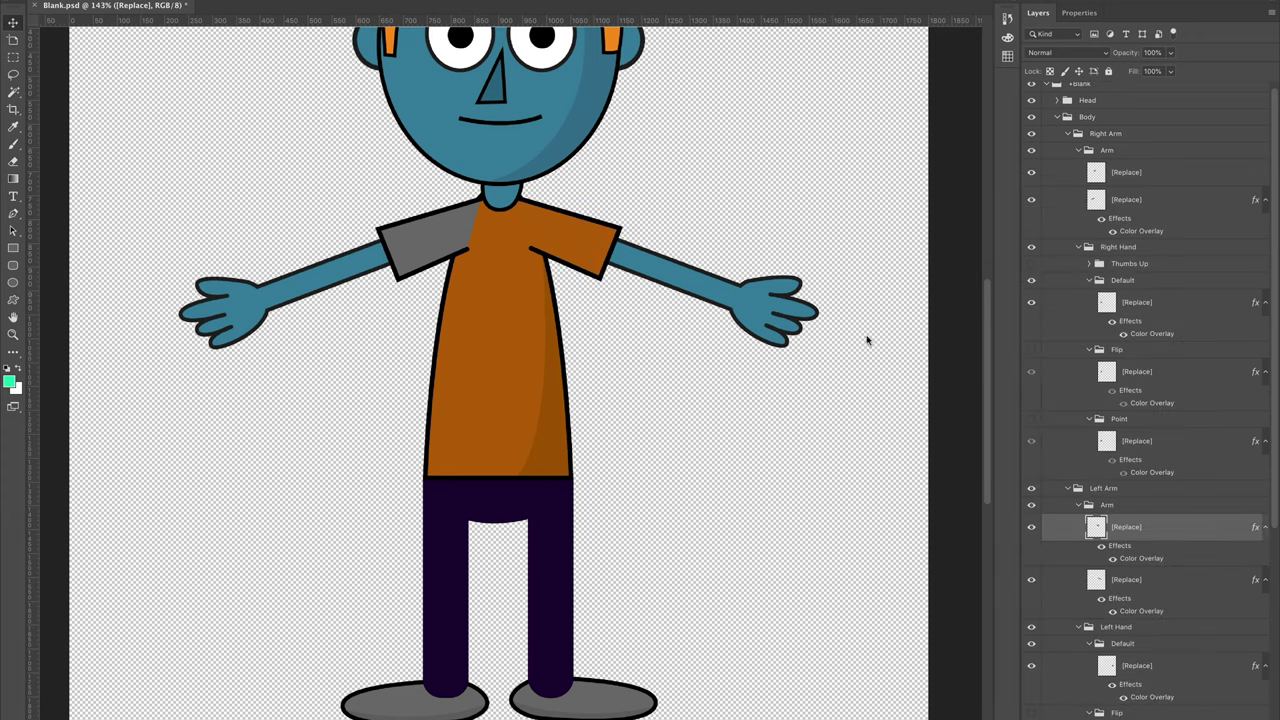
- Paste the copied orange layer style onto the sleeve layer in the Right Arm group and save the document
right_click(434, 223)
click(418, 233)
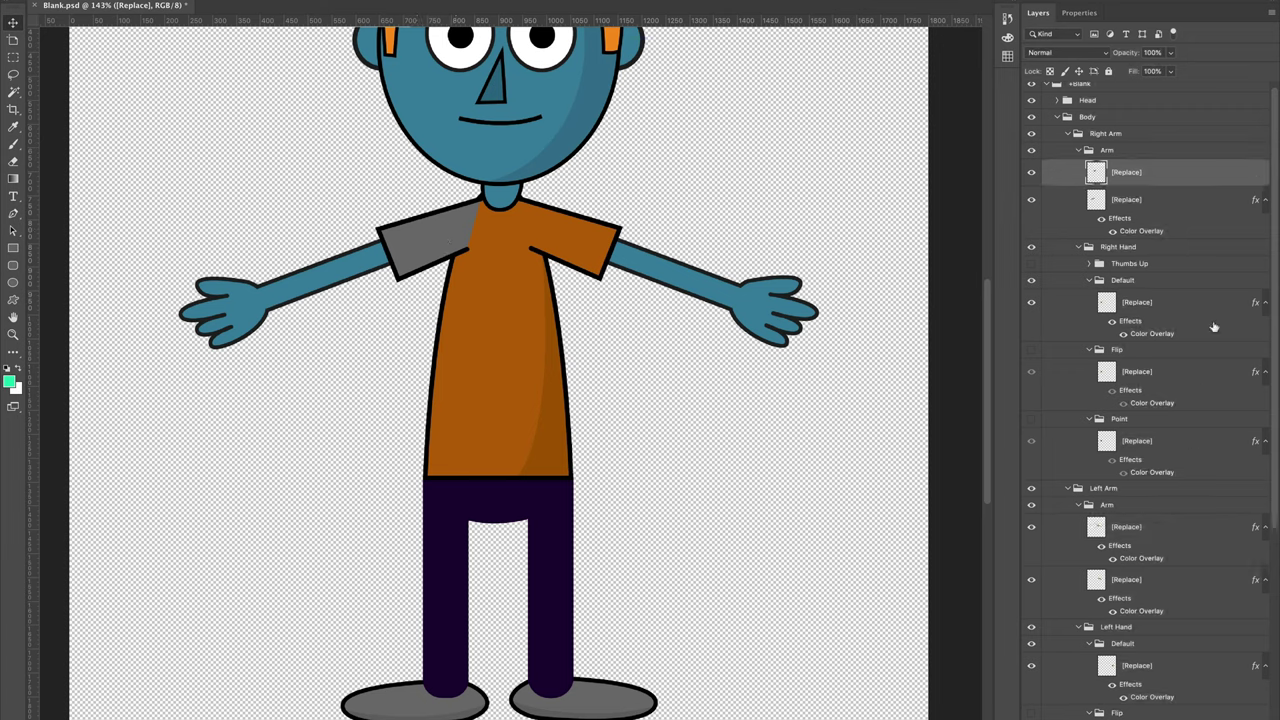
right_click(1170, 176)
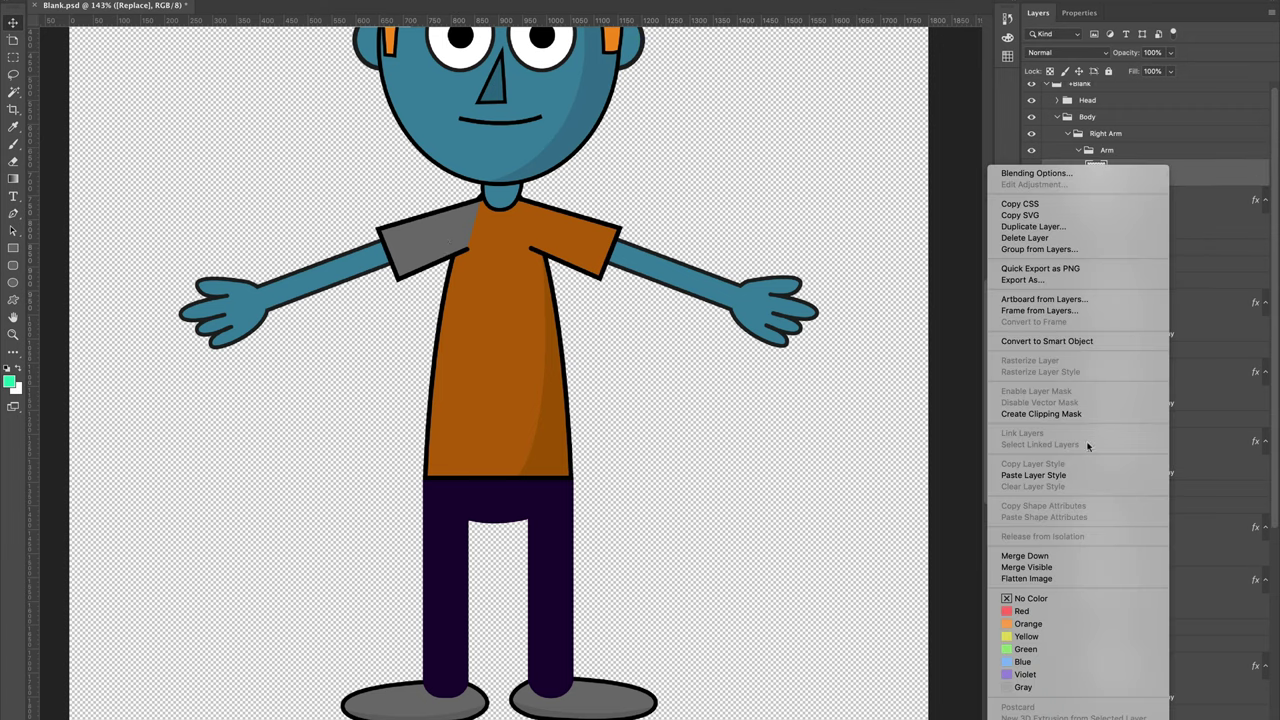
click(1089, 475)
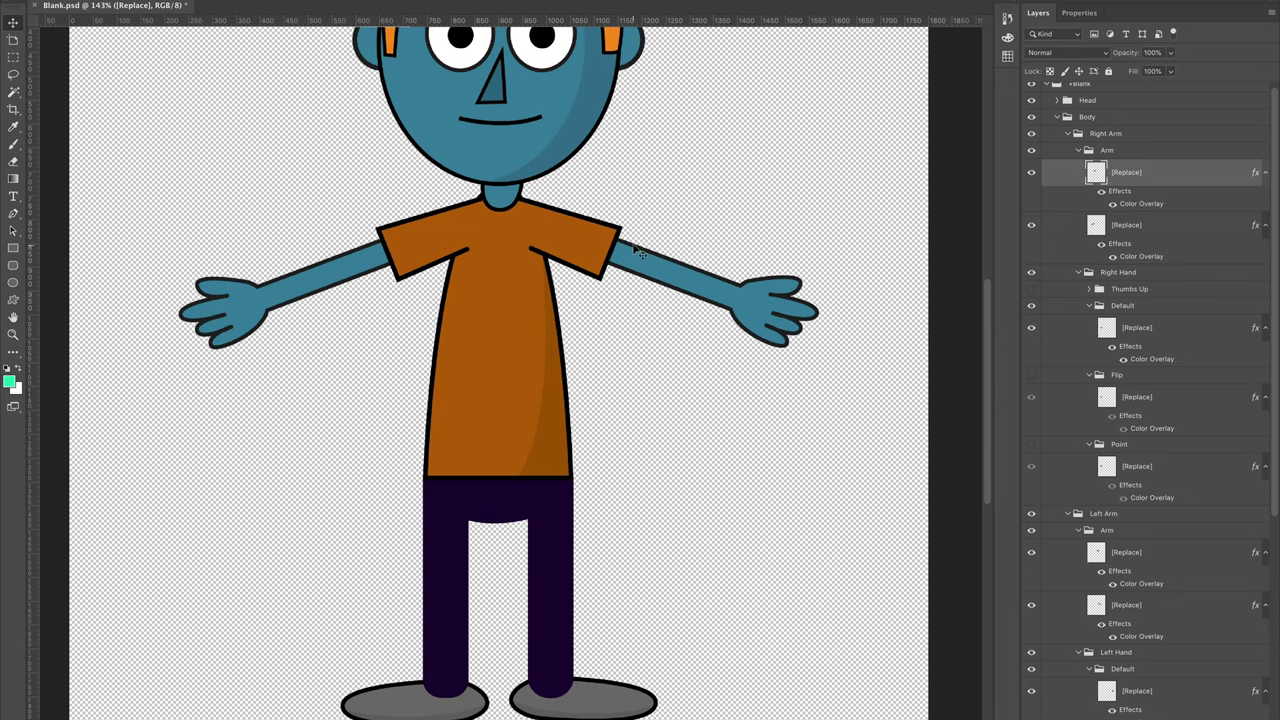
drag(689, 211, 677, 271)
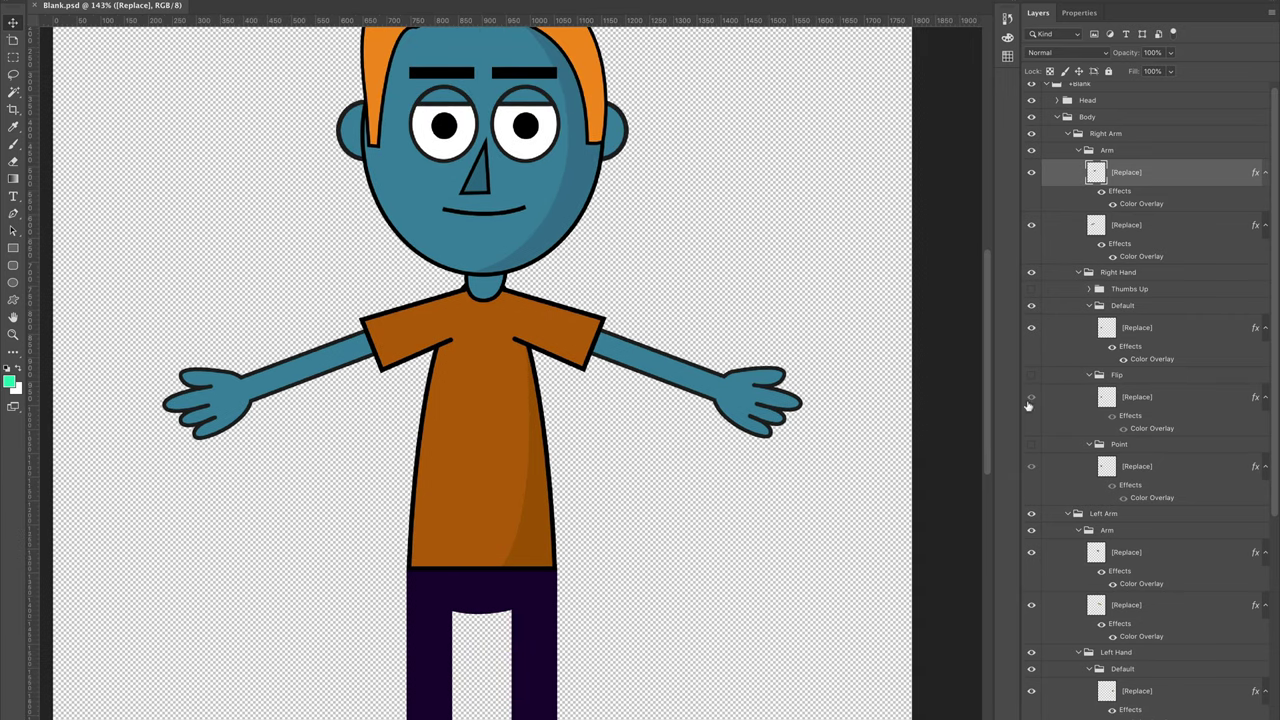
- Add a new layer above the shirt body and draw a black diagonal stripe across the chest with the Pen tool
scroll(1147, 551, down, 5)
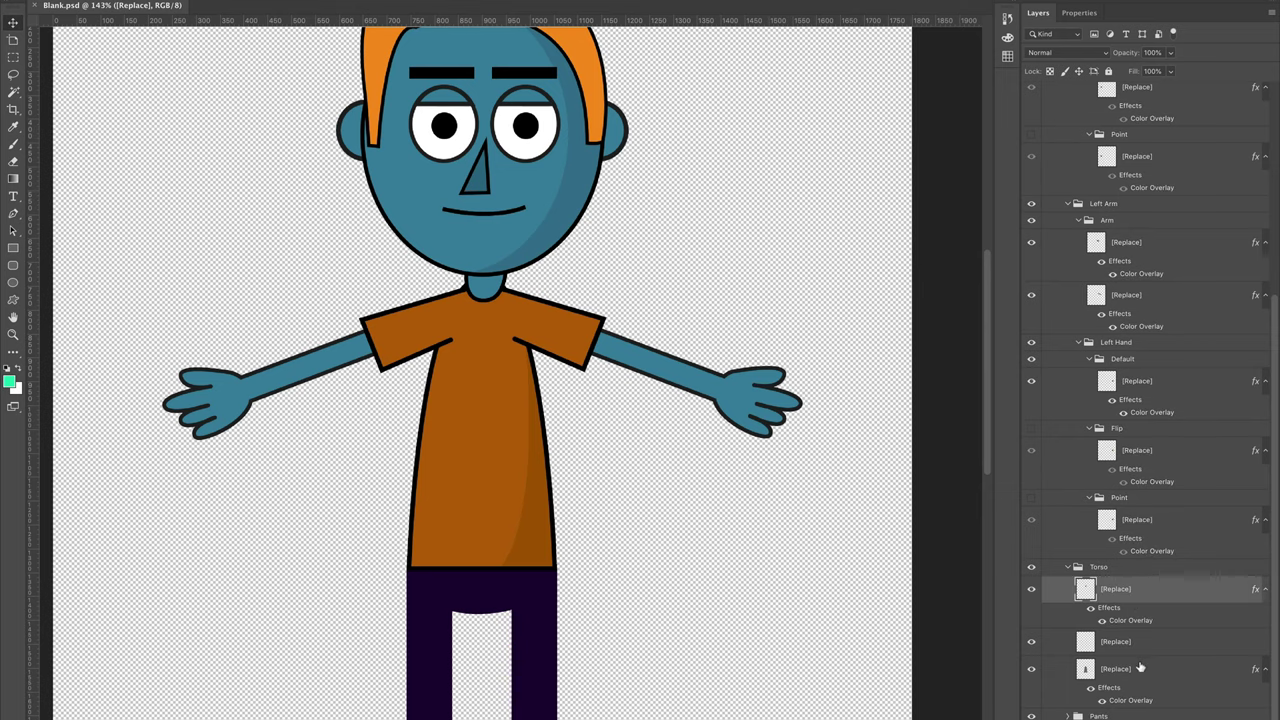
click(1160, 670)
key(ctrl+shift+alt+n)
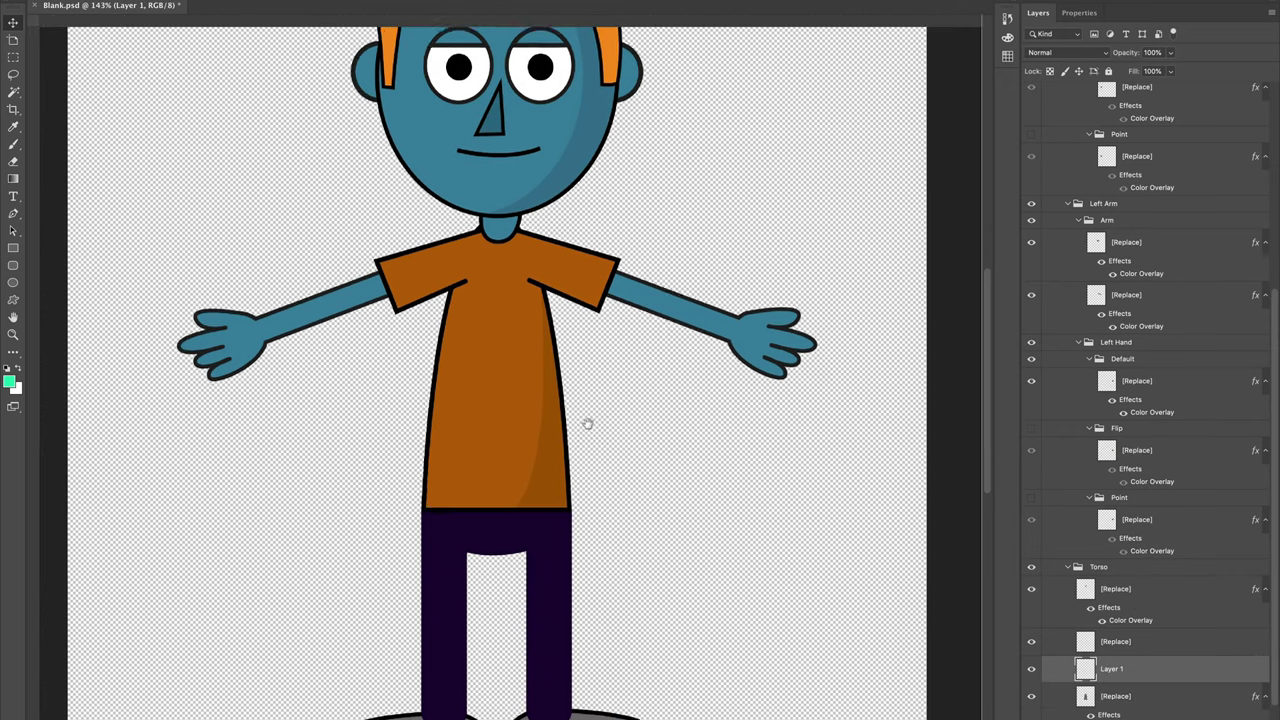
scroll(586, 423, down, 3)
key(p)
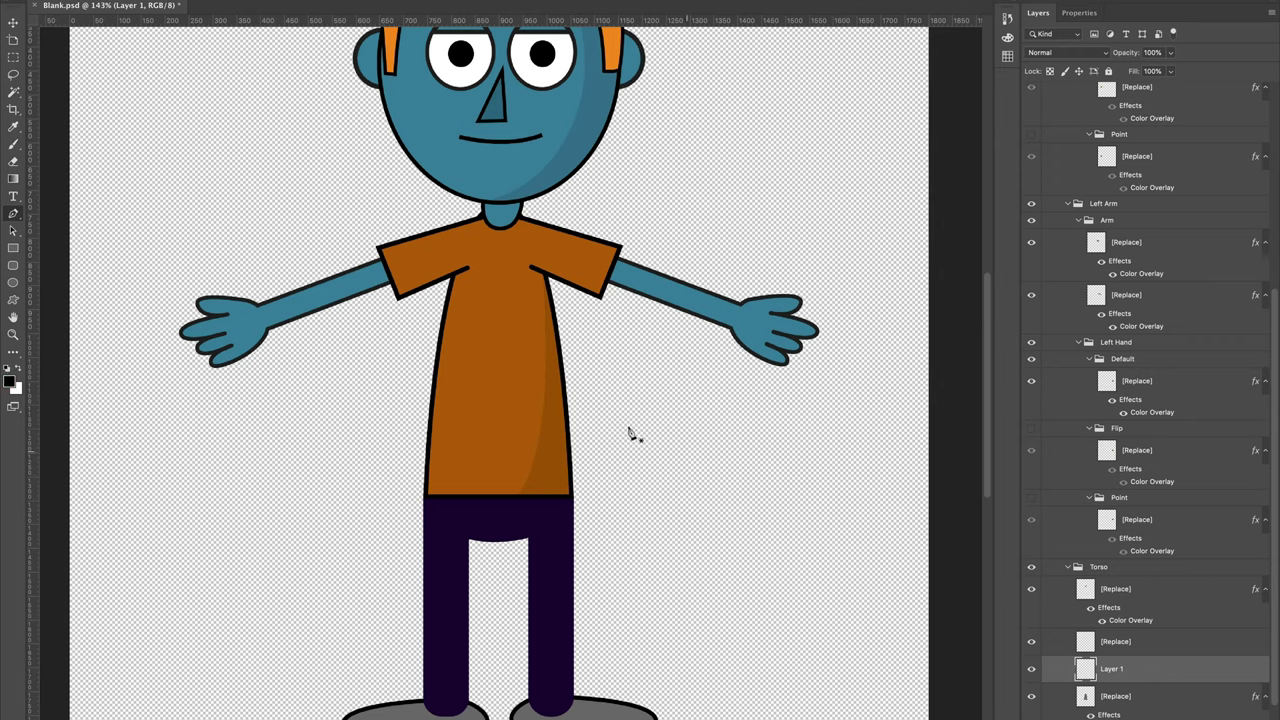
click(440, 345)
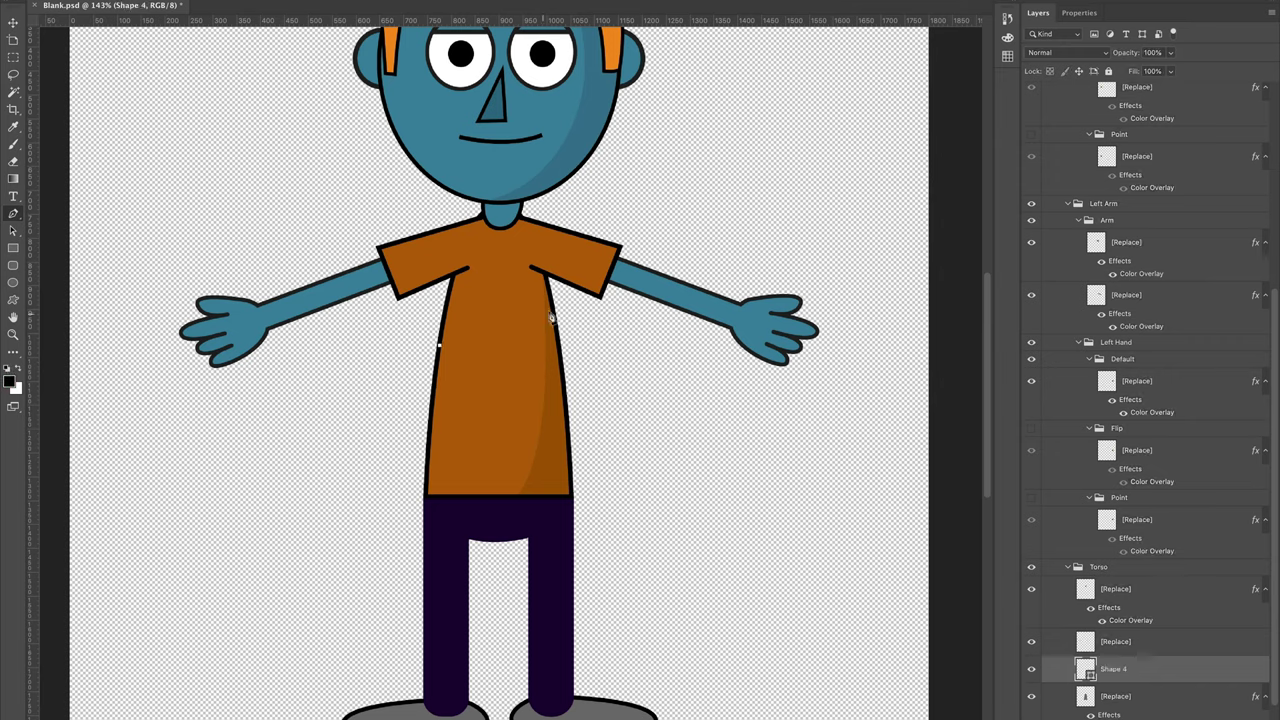
click(551, 305)
click(558, 349)
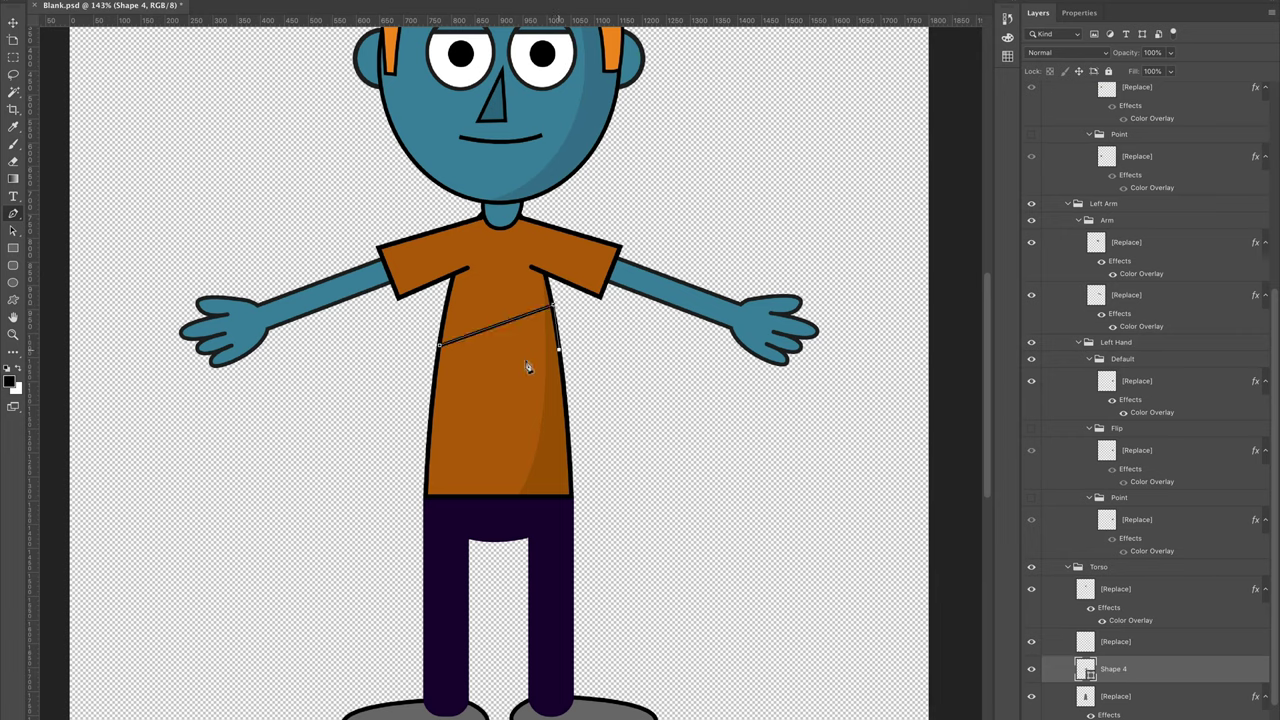
click(434, 386)
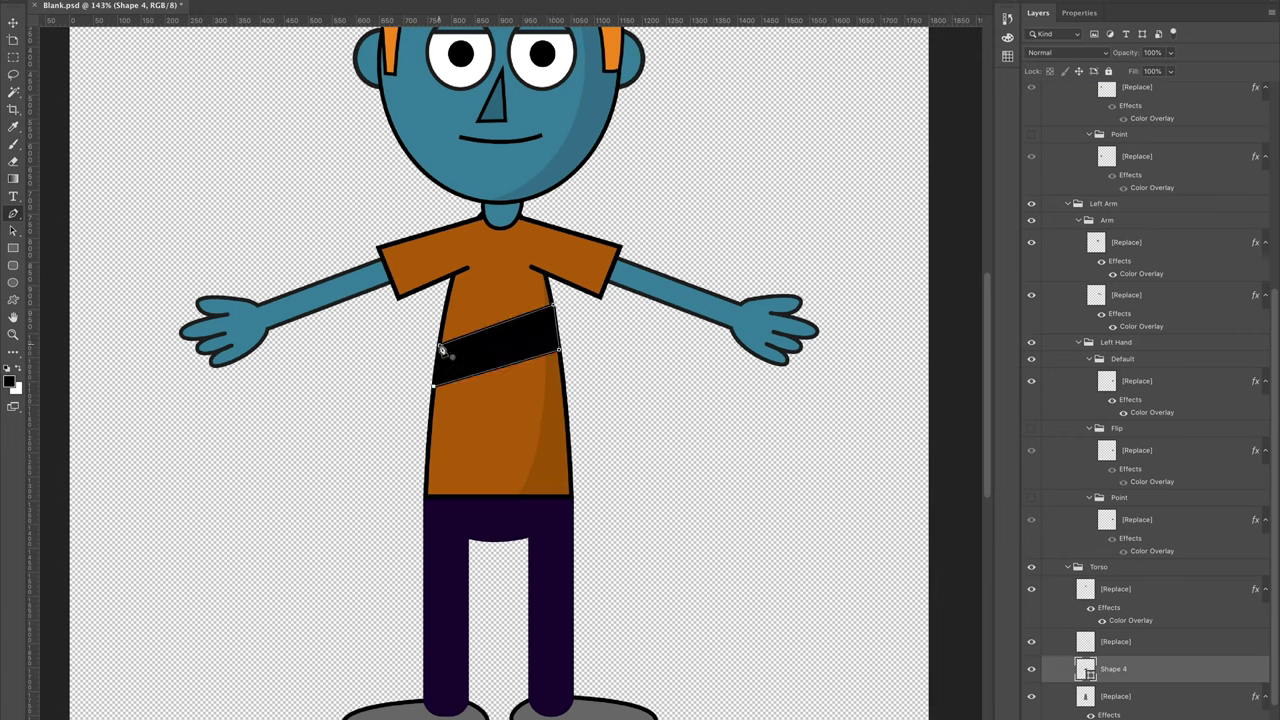
- Draw a second, narrower black diagonal stripe across the shirt below the first one
click(432, 410)
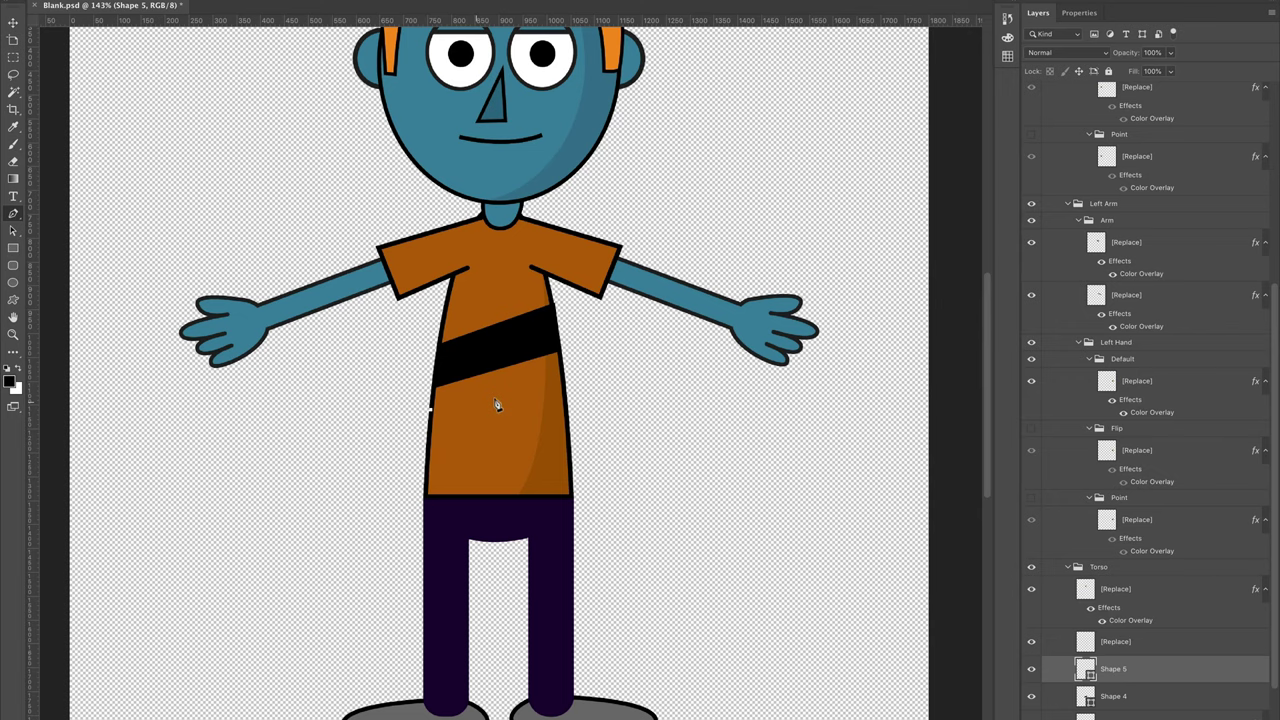
click(565, 381)
click(568, 414)
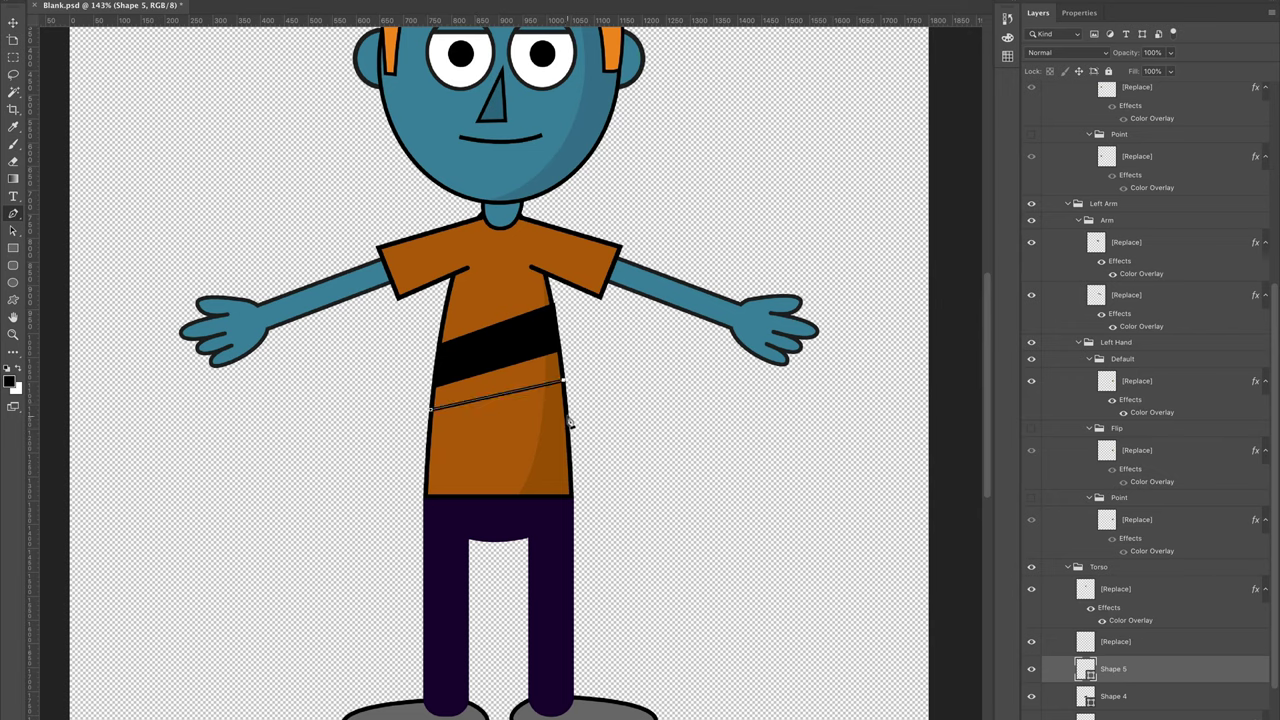
click(428, 446)
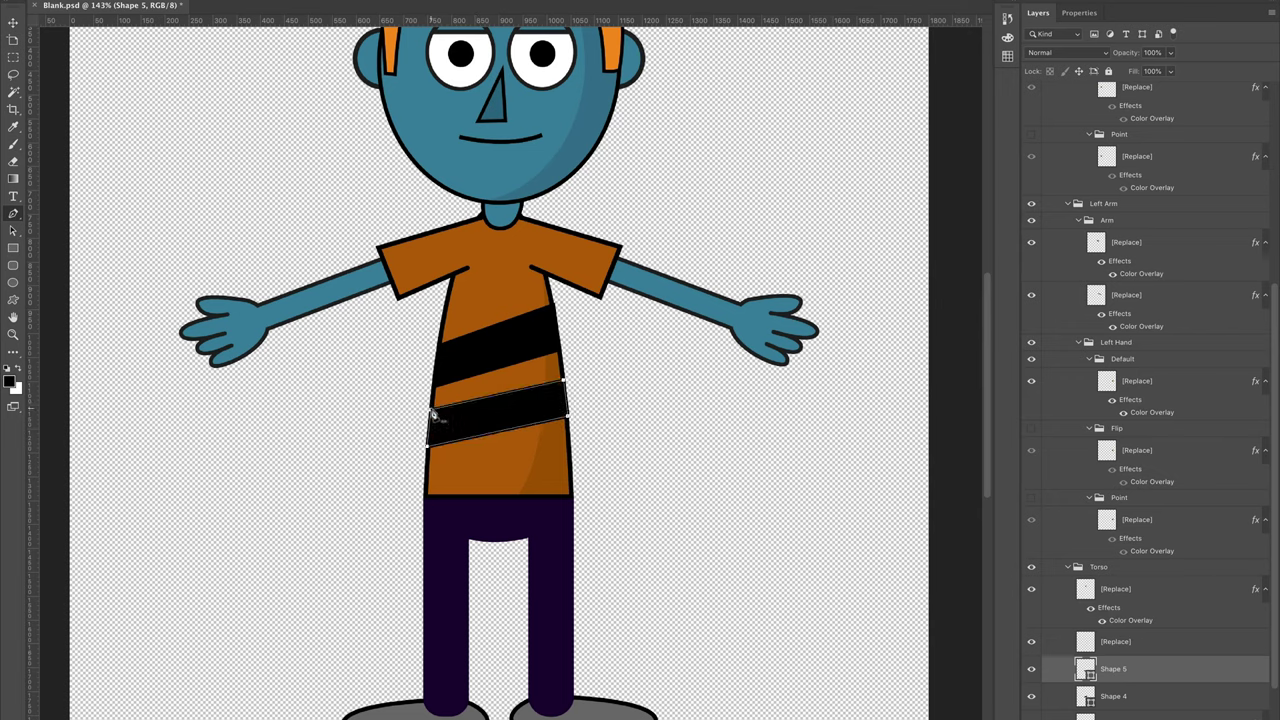
- Reduce the opacity of both black stripe layers on the shirt to 55%
click(13, 22)
shift+click(1155, 697)
click(1170, 52)
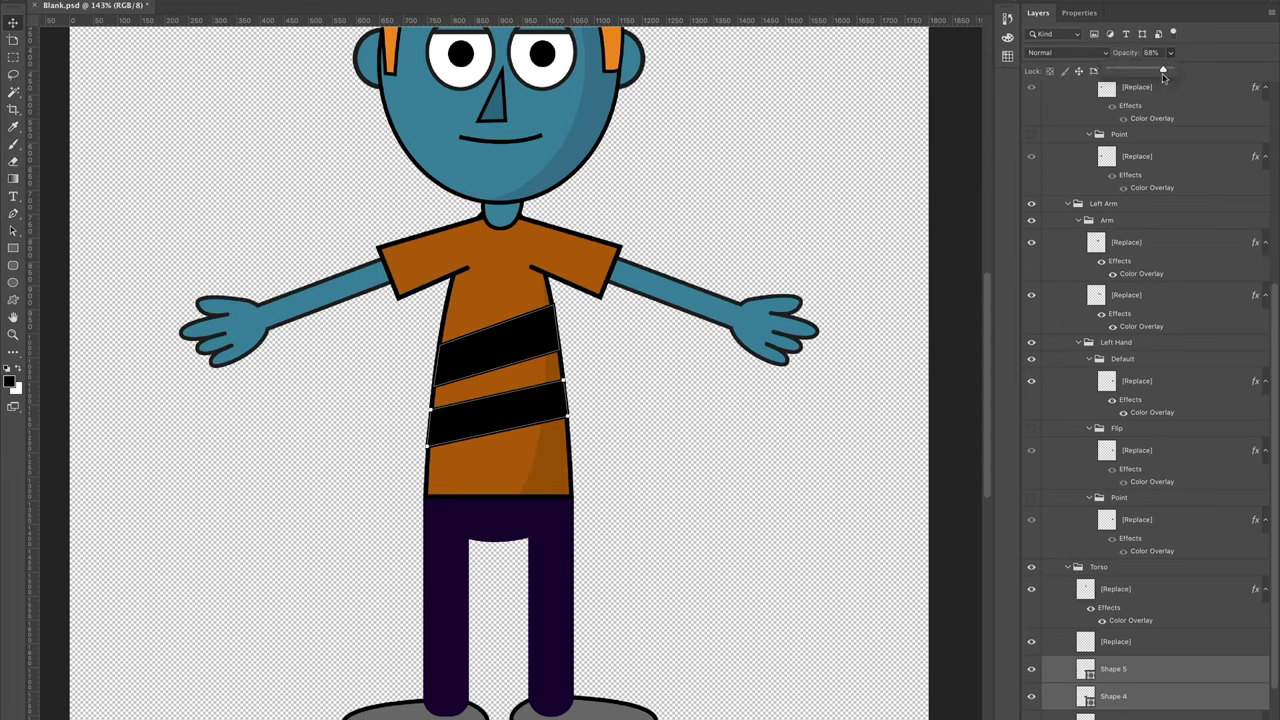
drag(1168, 70, 1143, 74)
key(ctrl+0)
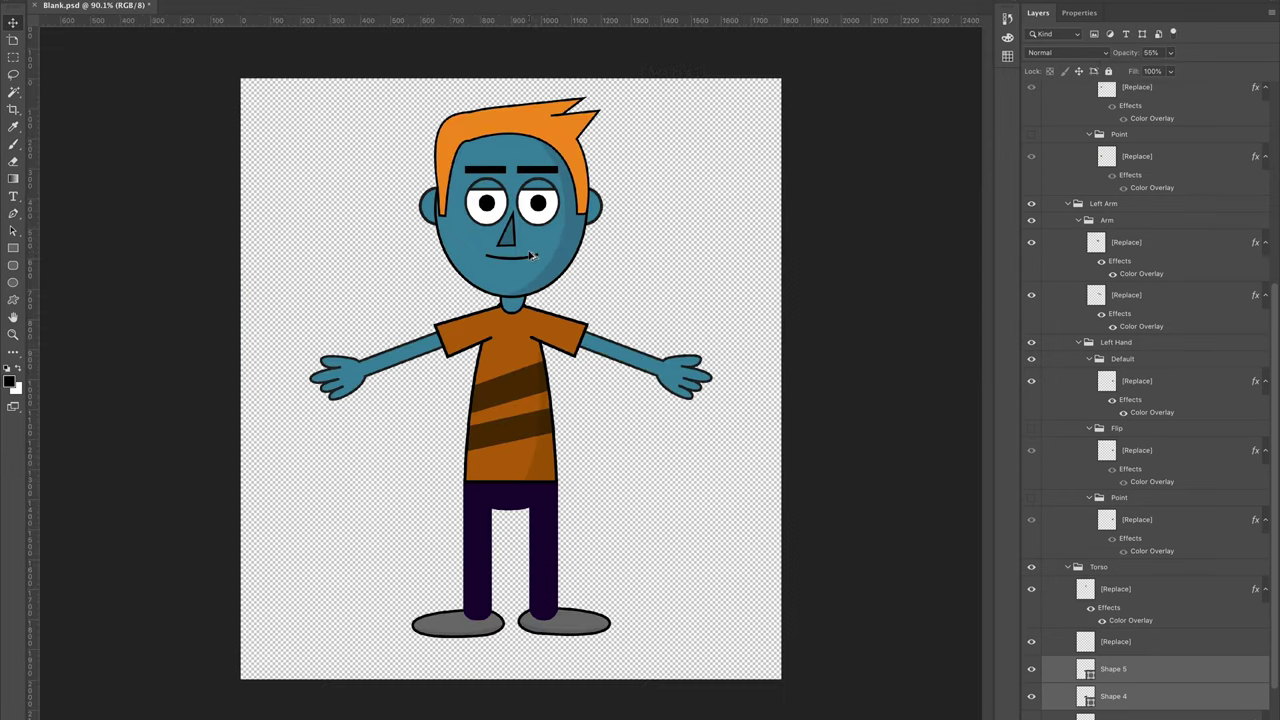
- Paste the copied orange layer style onto the shoes layer in the Pants group
scroll(510, 450, up, 5)
click(627, 648)
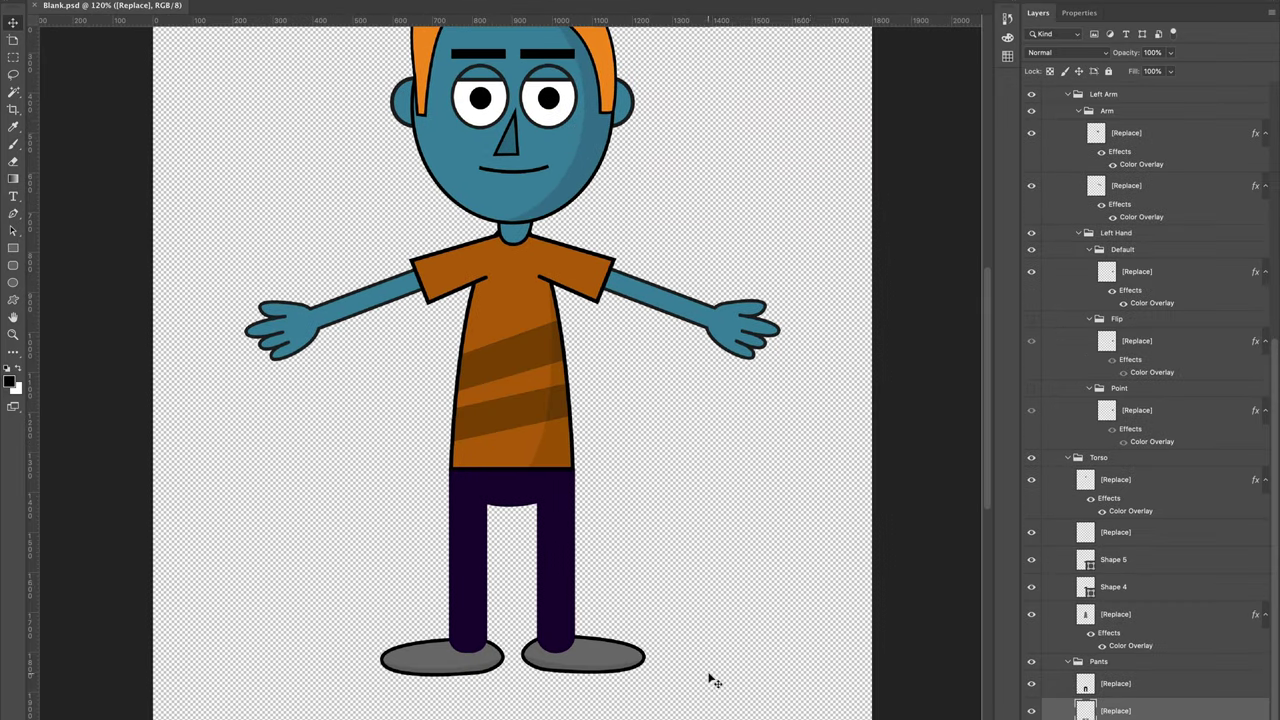
right_click(627, 648)
click(642, 659)
right_click(1176, 706)
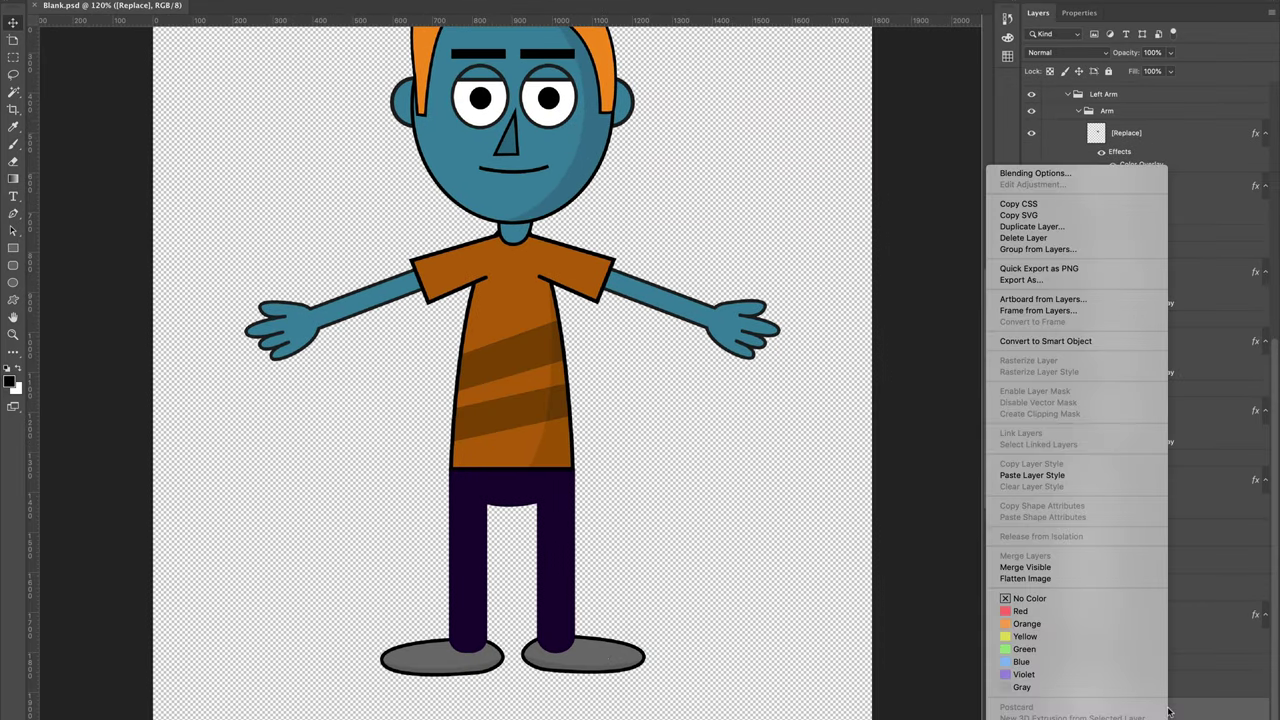
click(1085, 472)
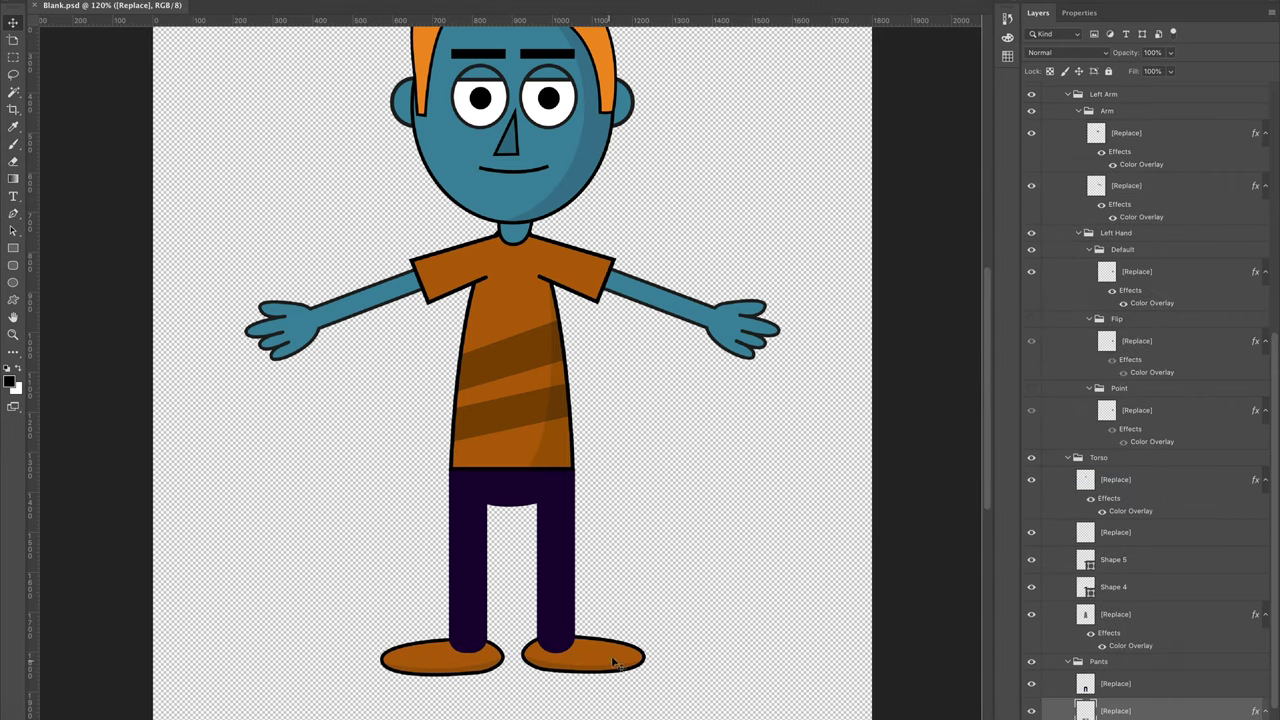
- Select the pants layer in the Pants group and enable a Color Overlay effect on it
right_click(557, 532)
click(558, 535)
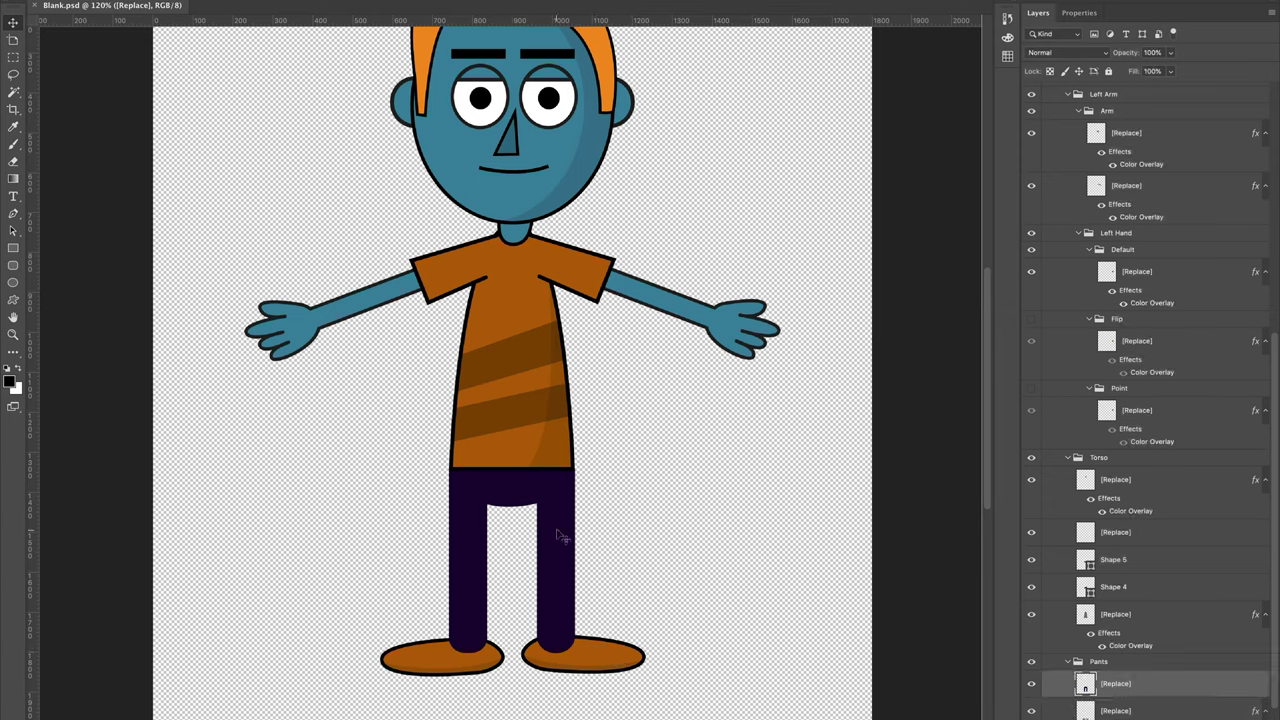
click(1032, 684)
click(1032, 684)
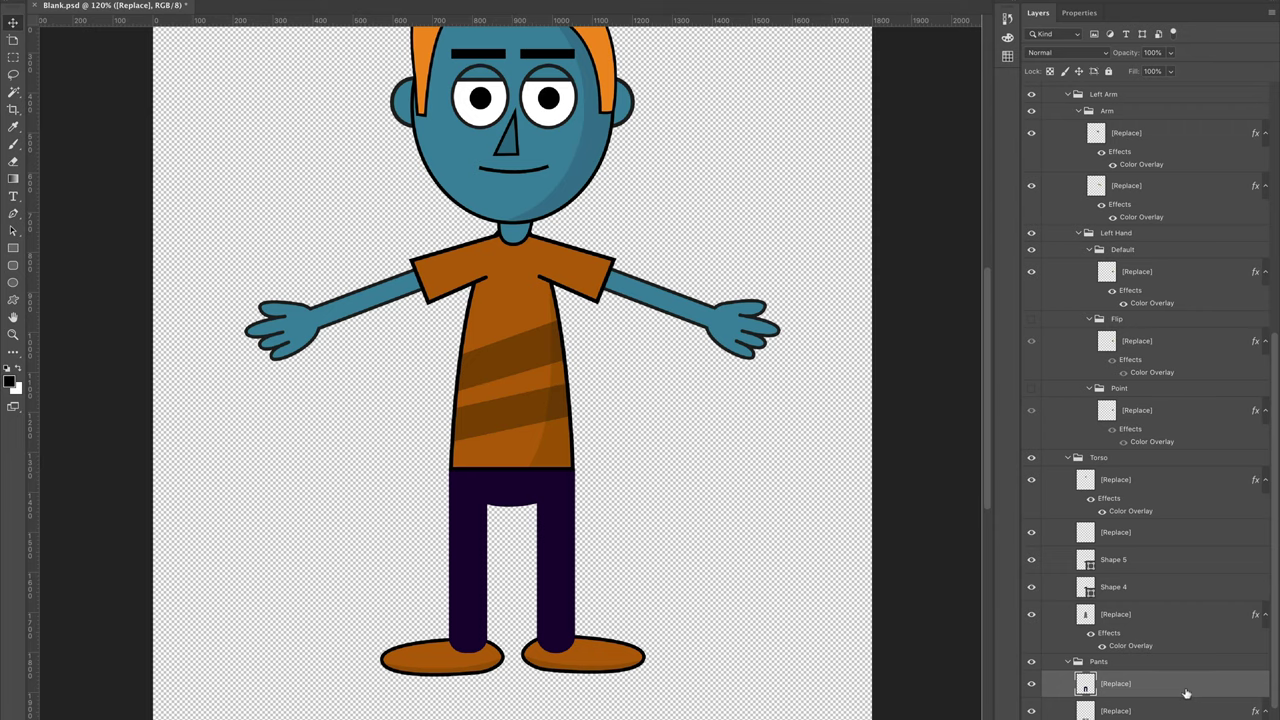
double_click(1186, 693)
click(742, 195)
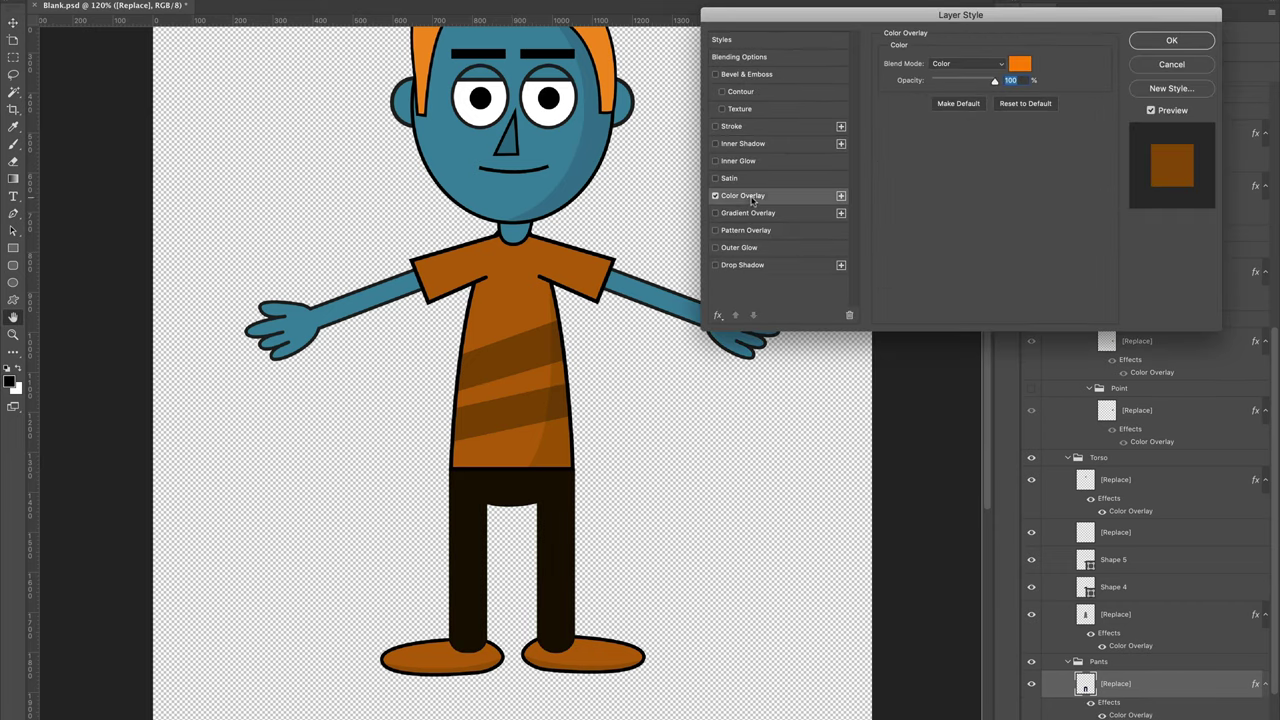
- Set the pants' color overlay to Multiply blend mode with a near-black color and apply the style
click(978, 66)
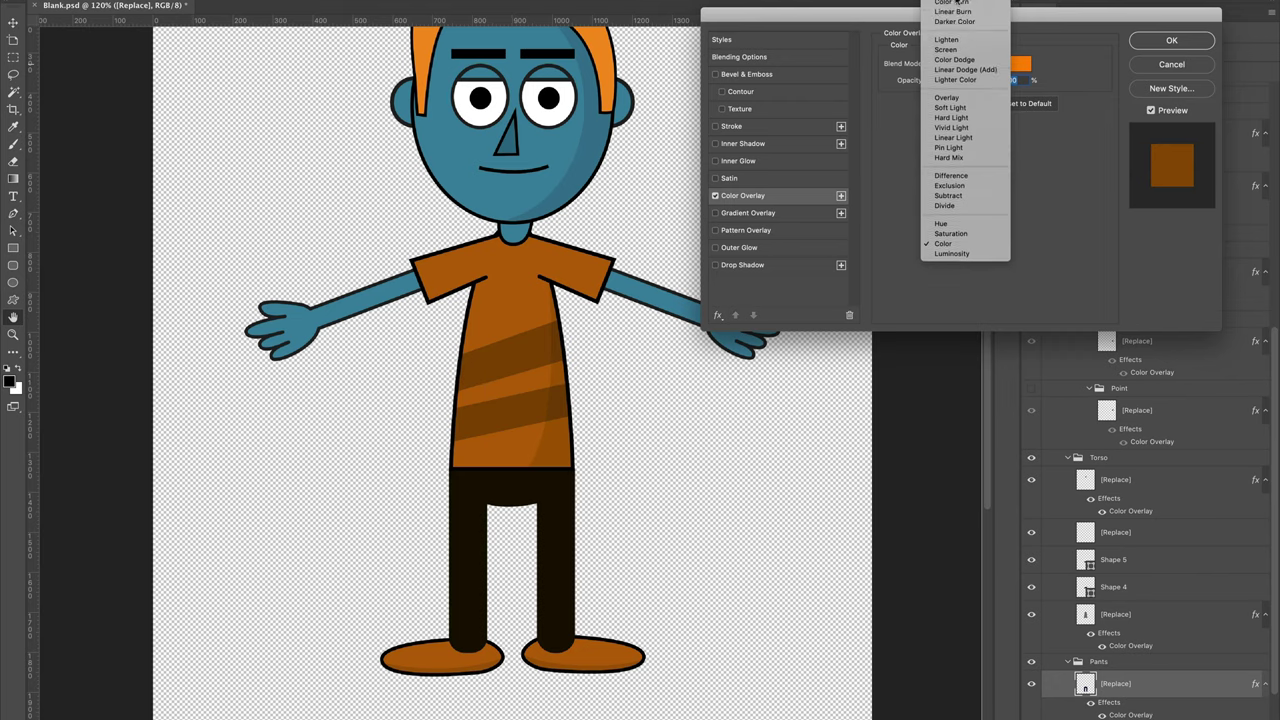
click(955, 3)
click(1020, 64)
drag(840, 544, 797, 520)
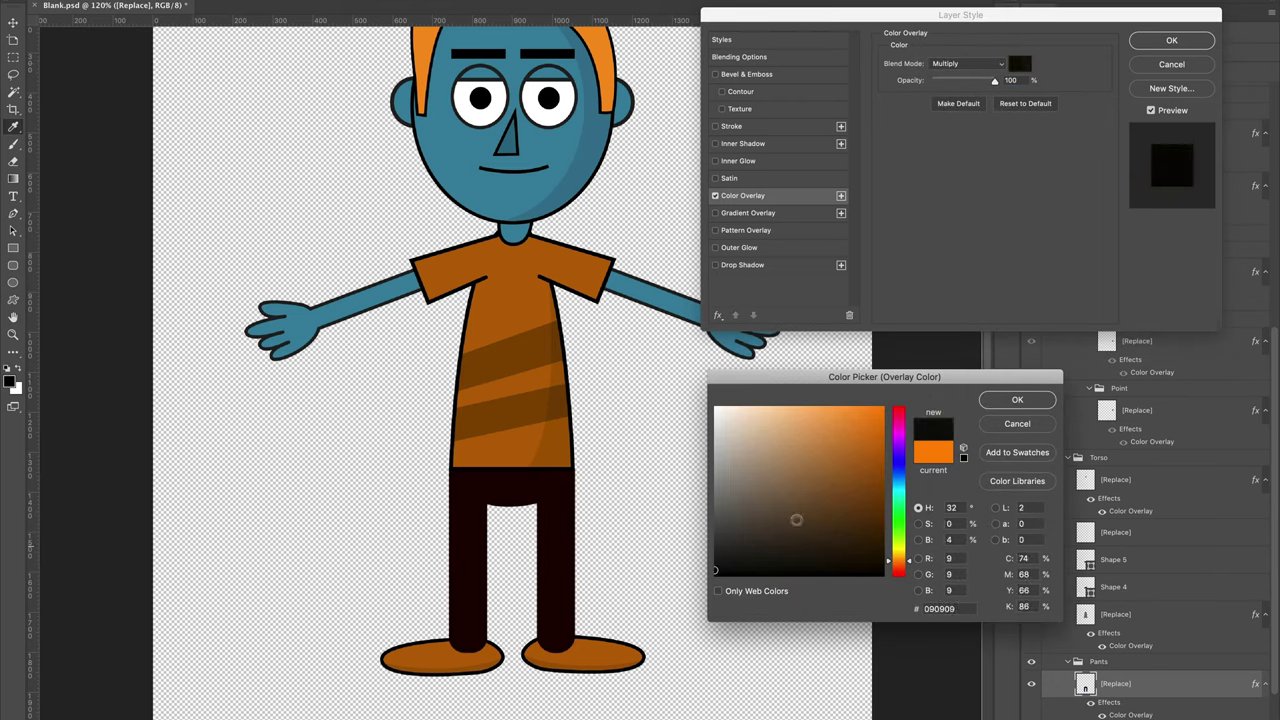
click(1017, 399)
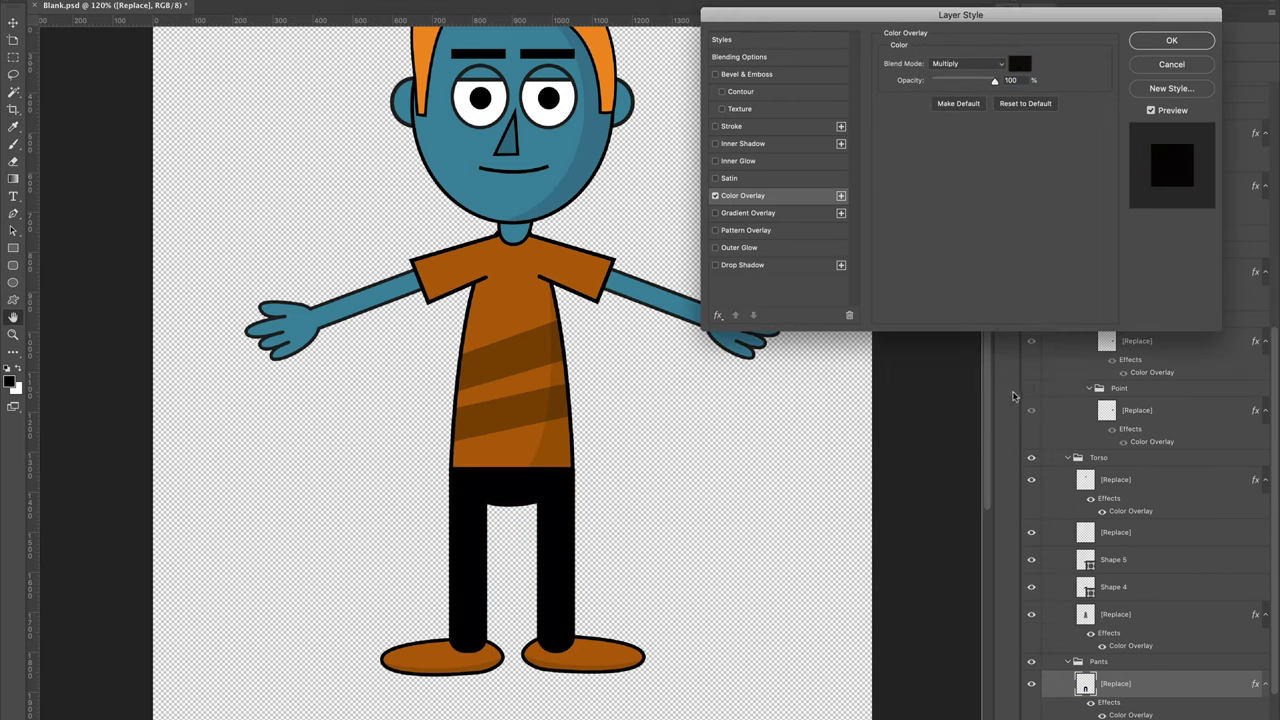
click(1171, 40)
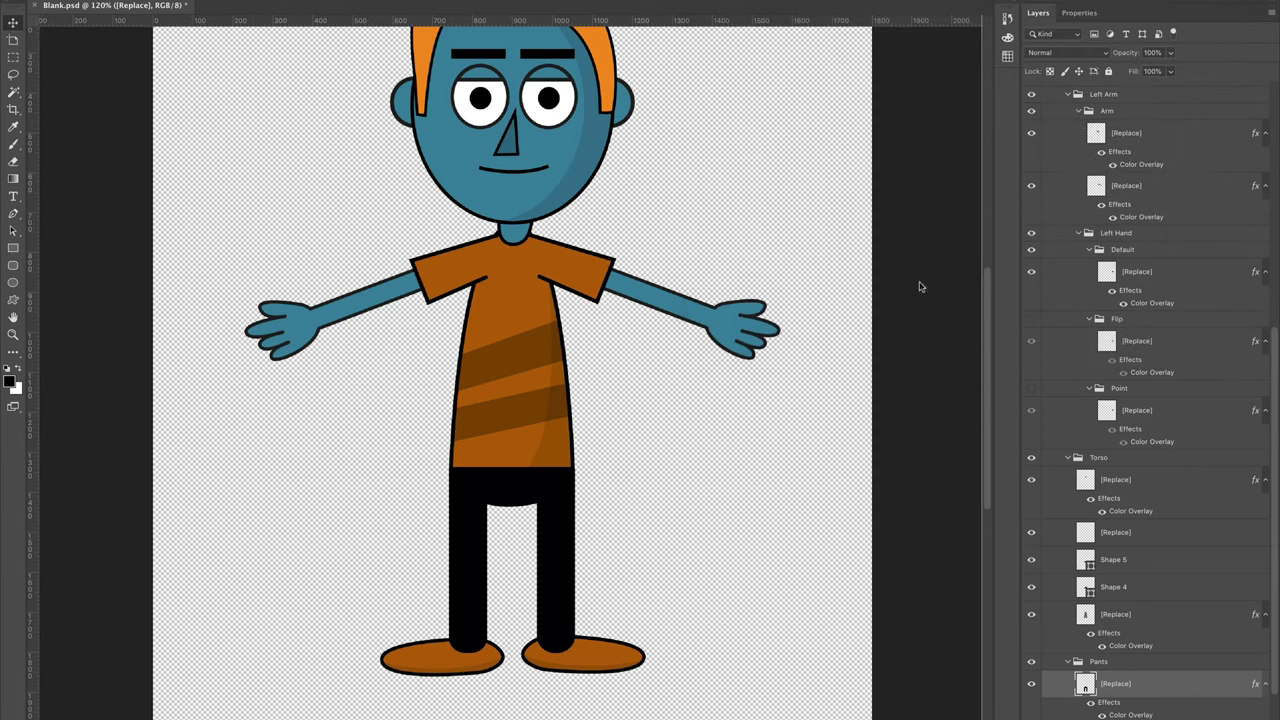
- Try deleting the pants layer and undo the deletion
right_click(574, 540)
click(575, 546)
key(Delete)
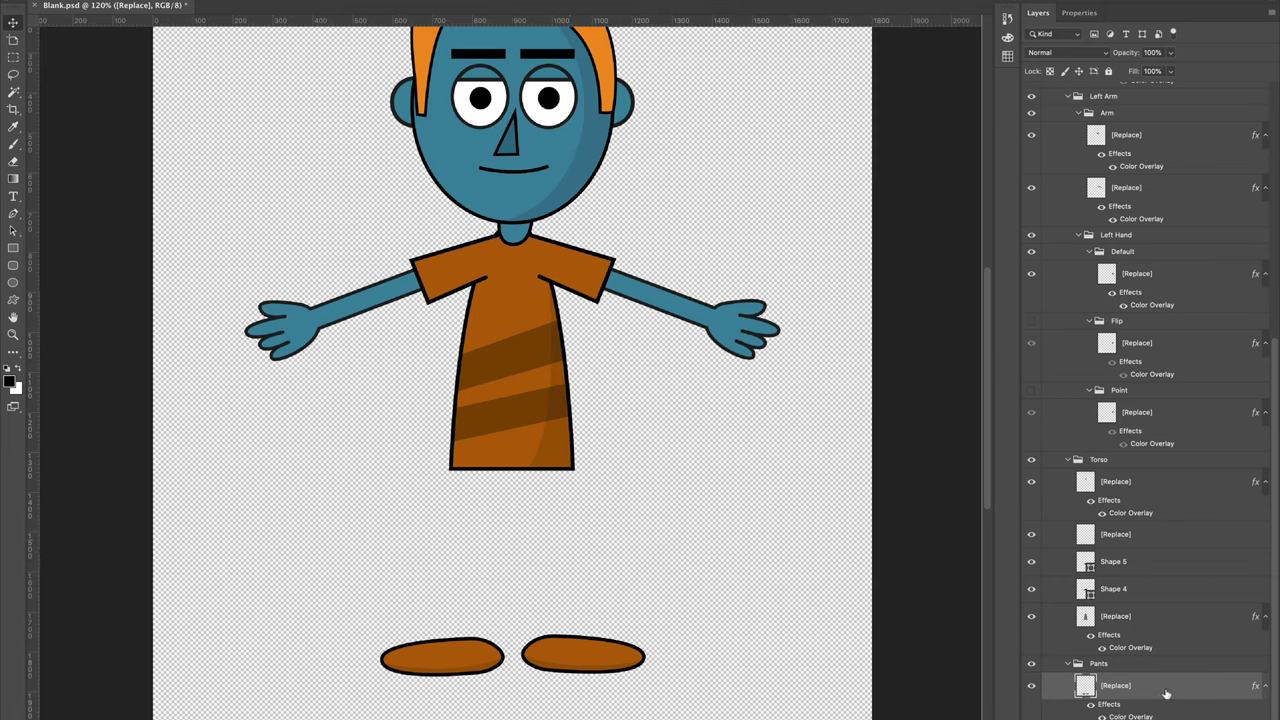
key(ctrl+z)
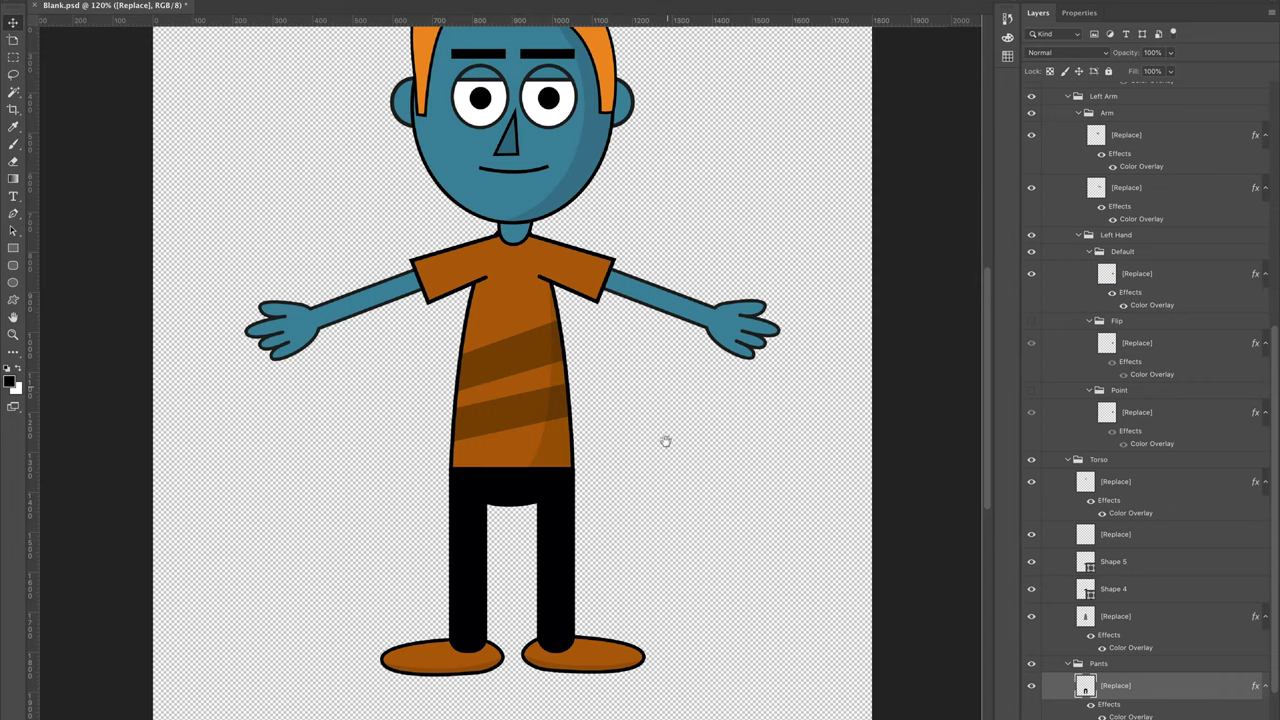
- Switch to Character Animator and move the puppet's hands around to test the arms with the updated artwork
scroll(666, 450, up, 2)
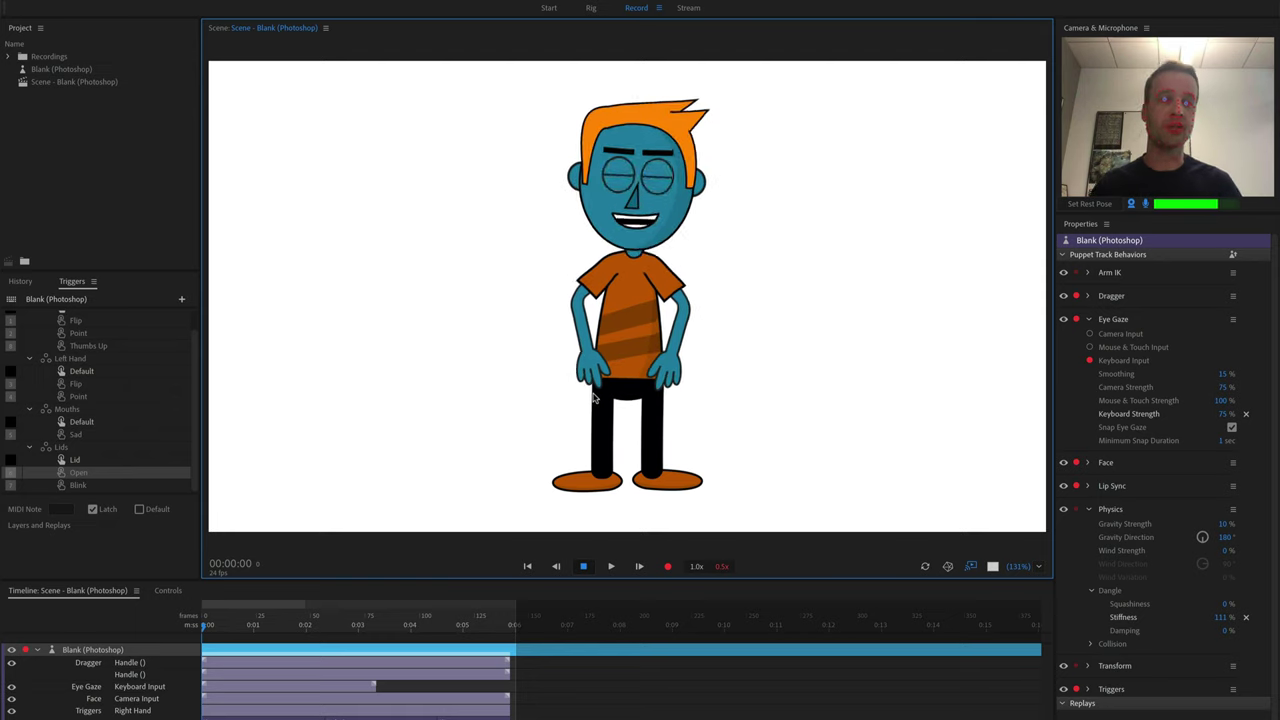
drag(720, 342, 645, 345)
drag(737, 328, 677, 366)
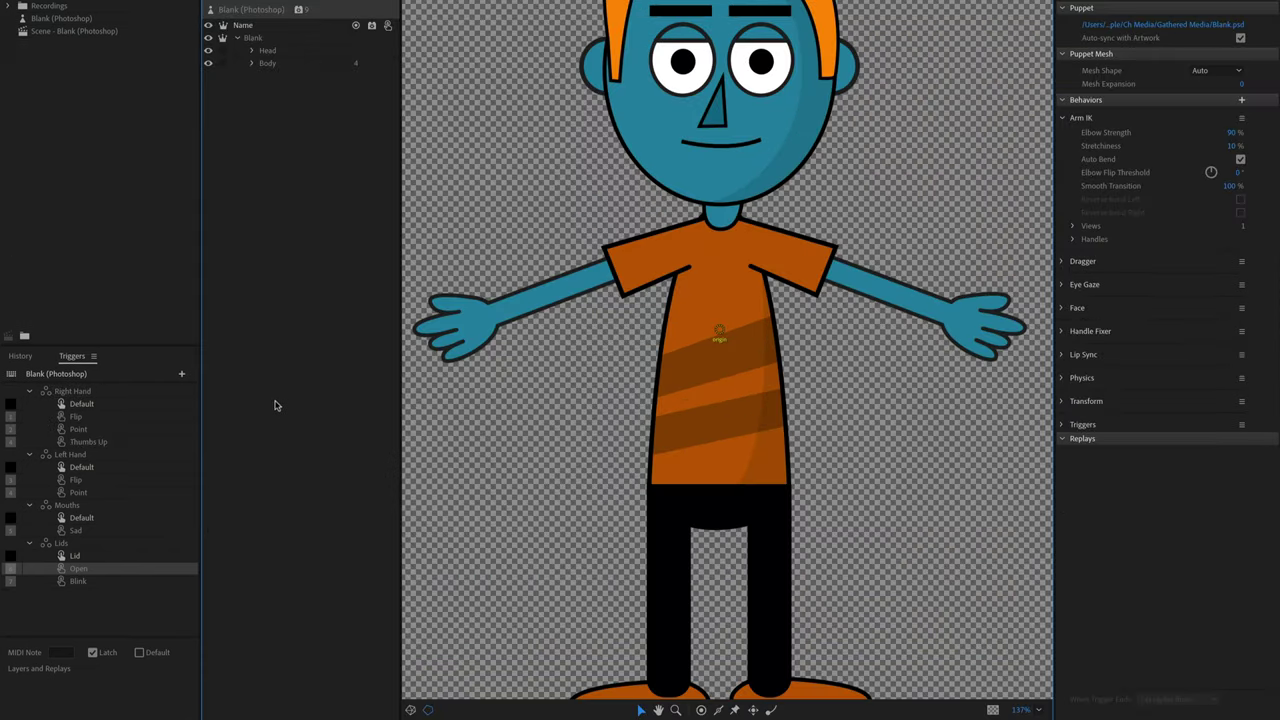
- Select the Body group in the rig and delete the Fixed stick handles from both shoes
click(290, 64)
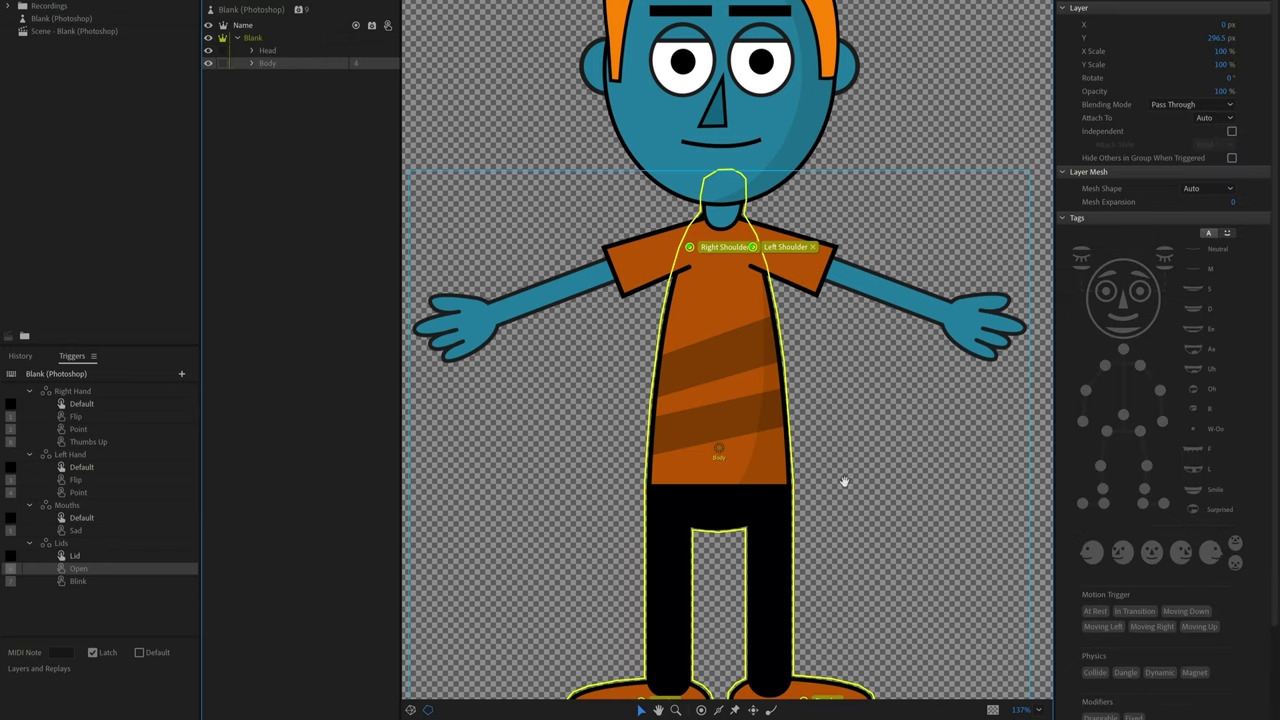
scroll(840, 489, down, 5)
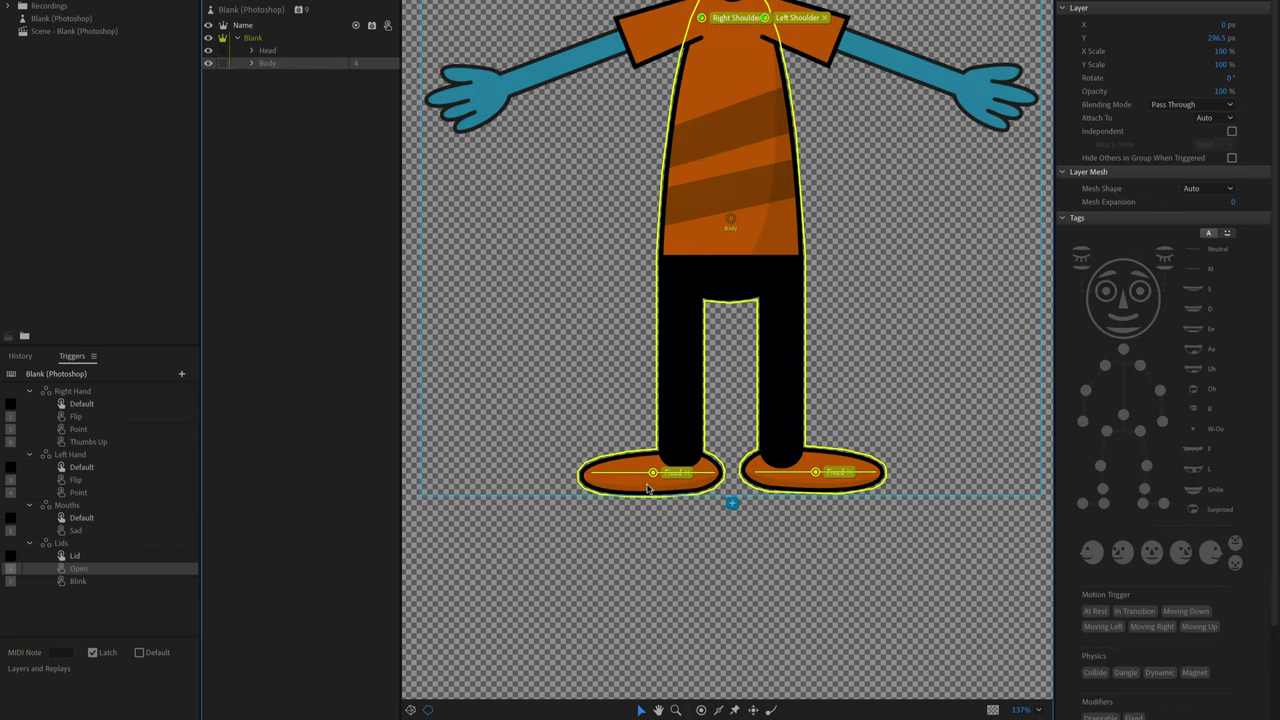
click(815, 474)
key(Delete)
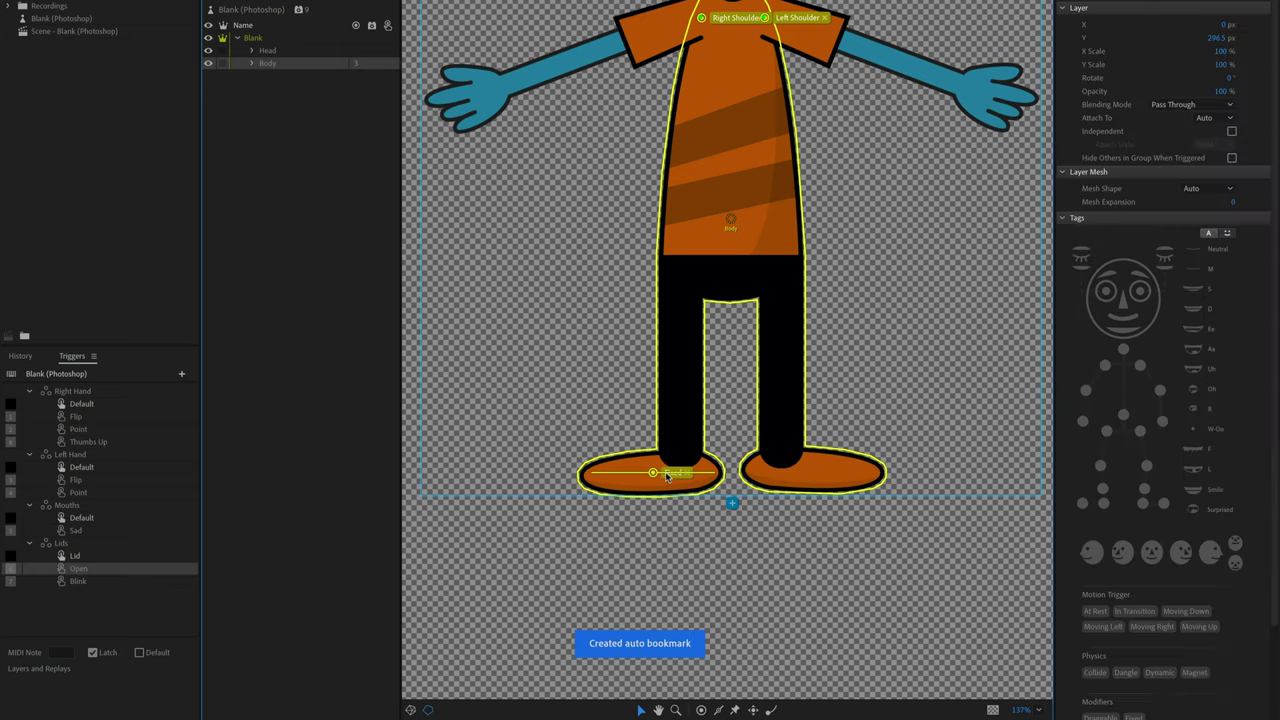
click(651, 474)
key(Delete)
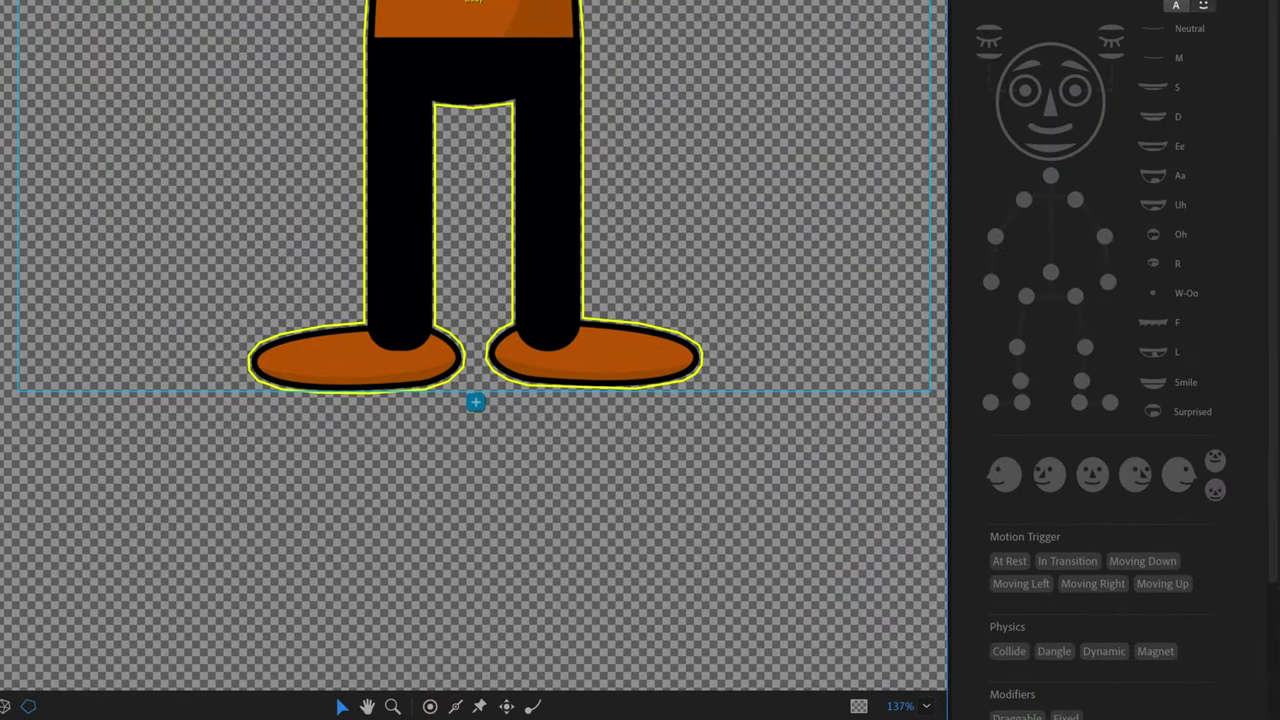
- Place two Fixed pins on the puppet's right shoe and draw a horizontal stick tagged Fixed across its left shoe
click(481, 706)
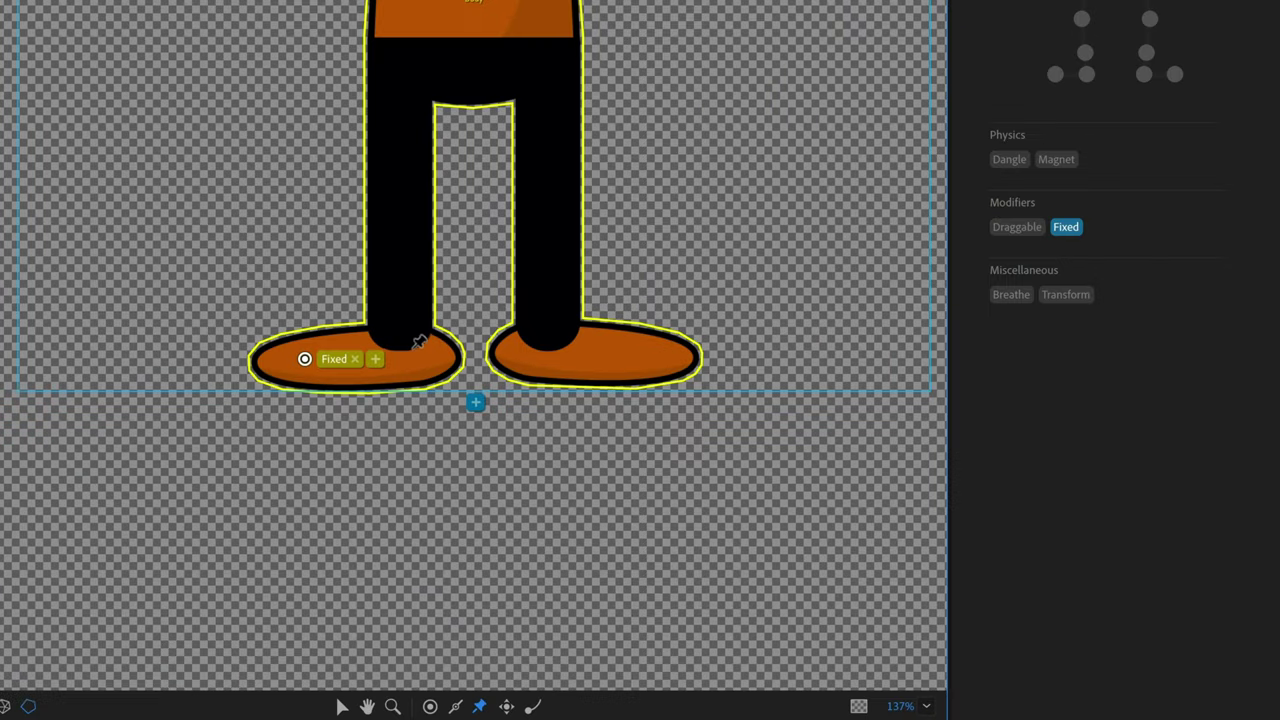
click(414, 351)
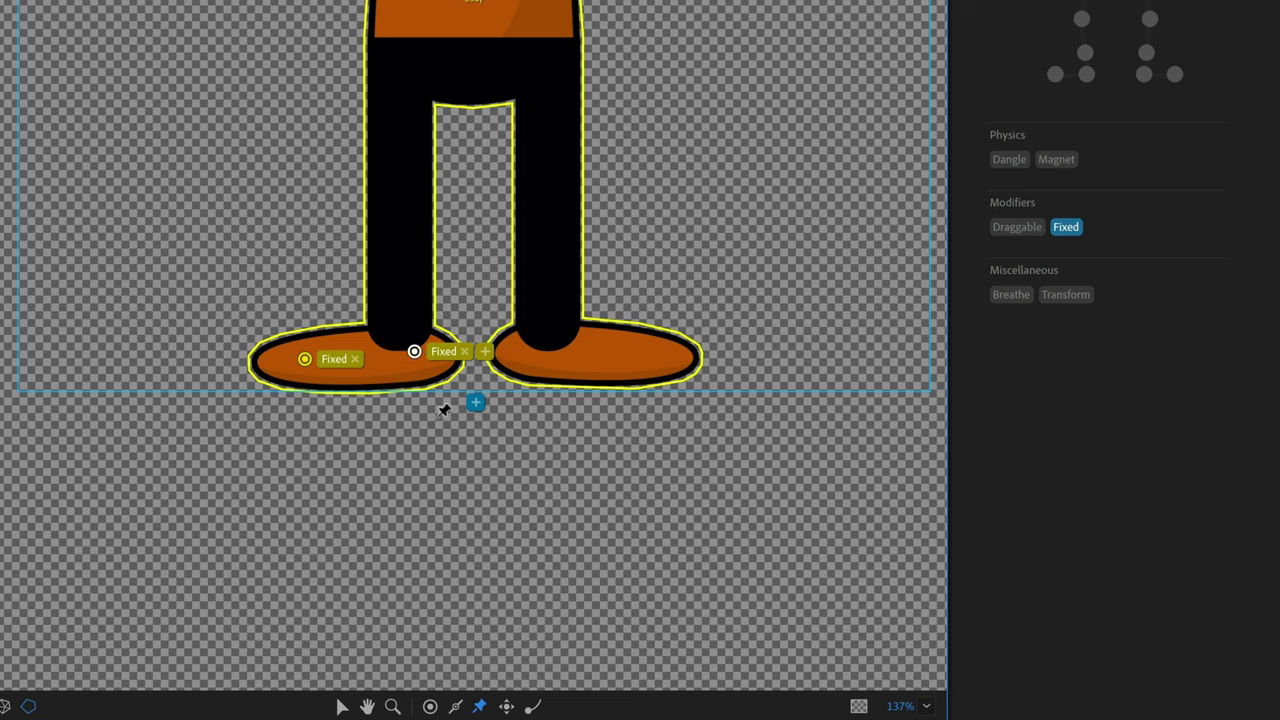
click(455, 707)
drag(513, 351, 680, 353)
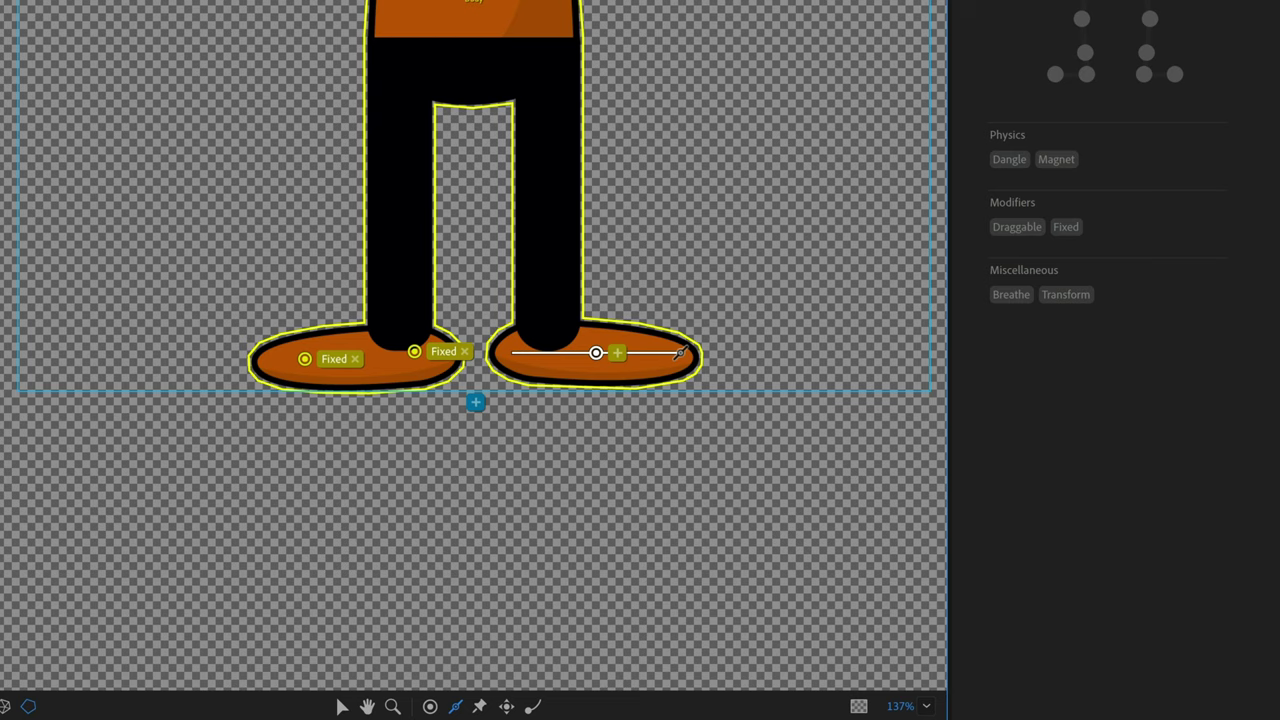
click(1065, 227)
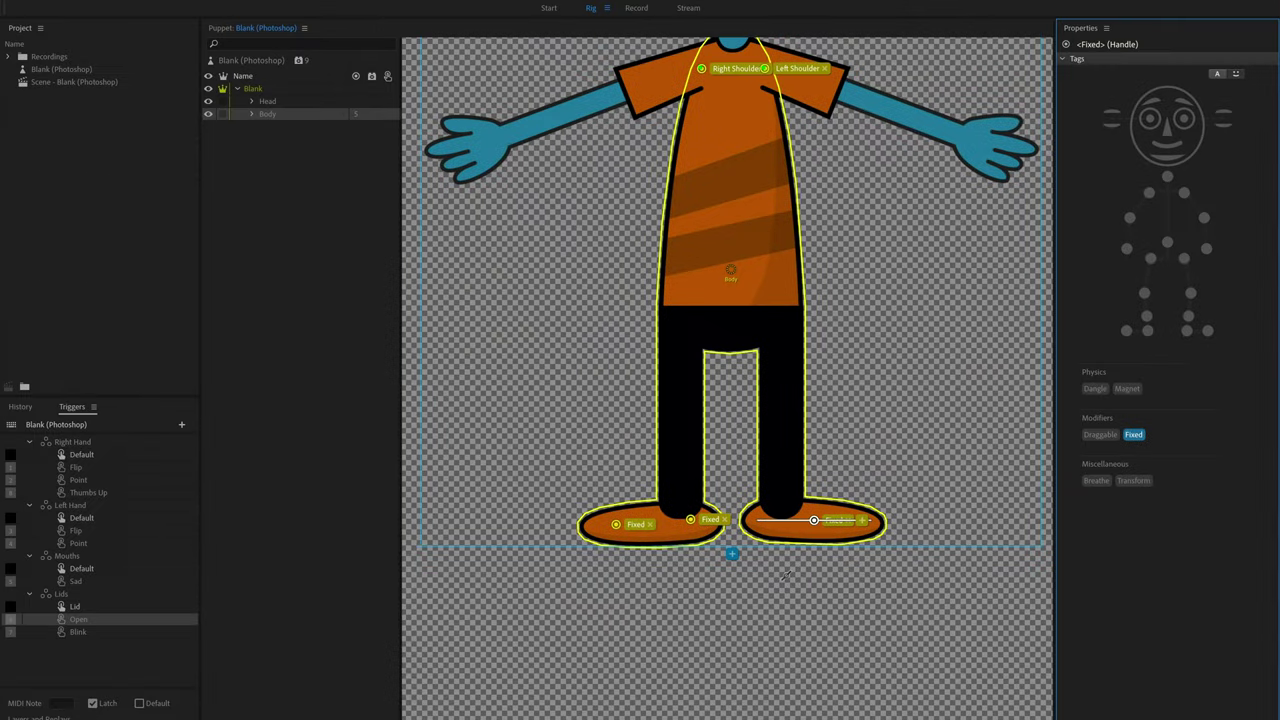
- Preview the puppet in the Record workspace, and nudge the Head group's origin handle slightly at the neck in the rig
click(641, 10)
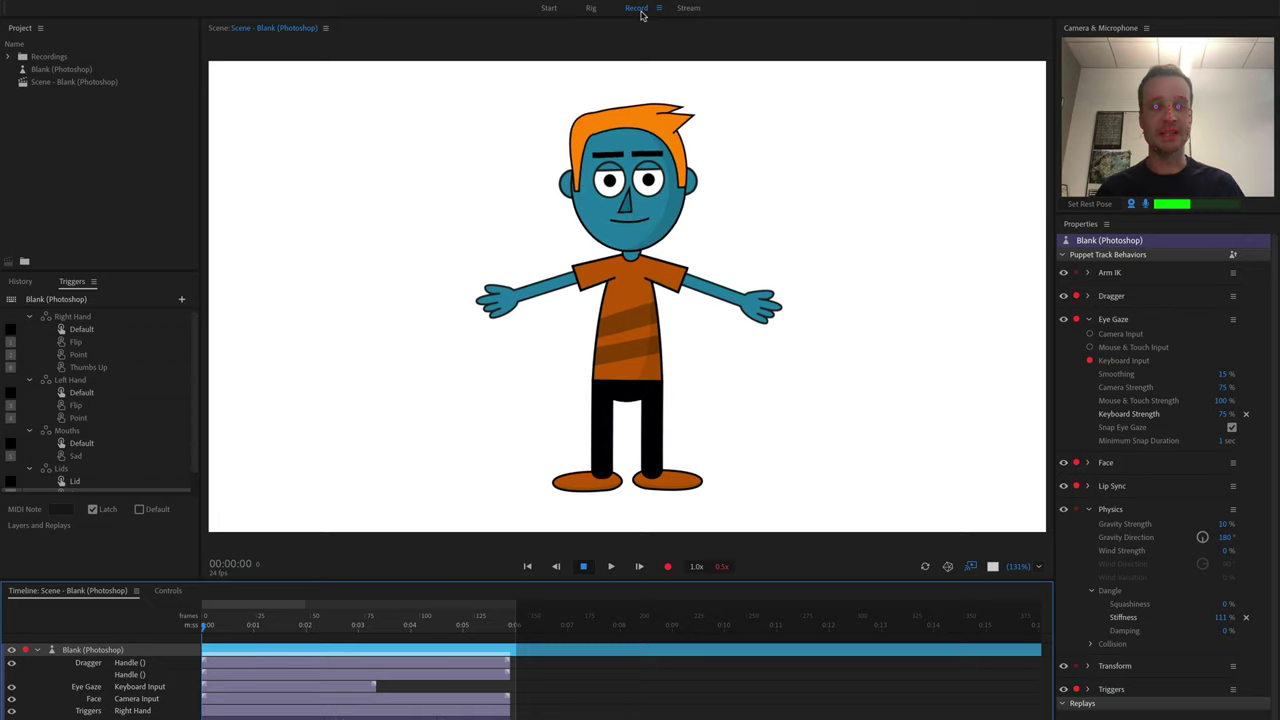
click(591, 8)
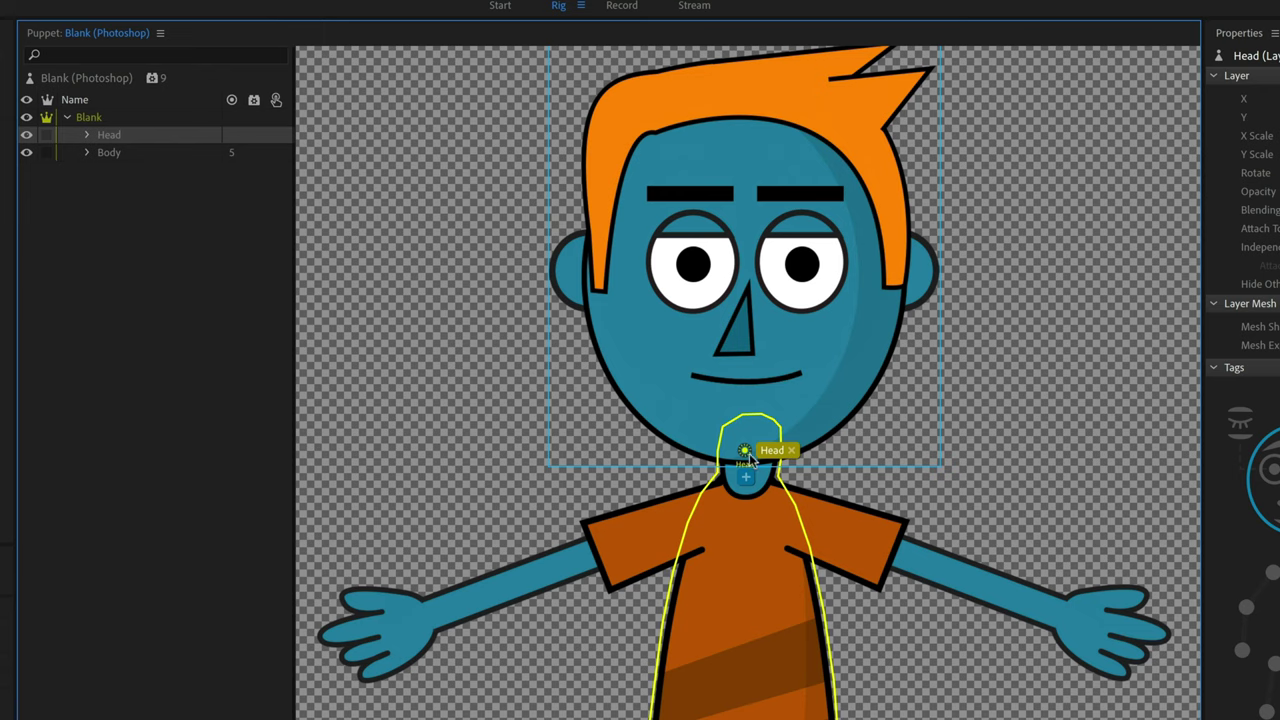
mouse_move(745, 450)
mouse_down()
mouse_move(749, 263)
mouse_move(746, 451)
mouse_up()
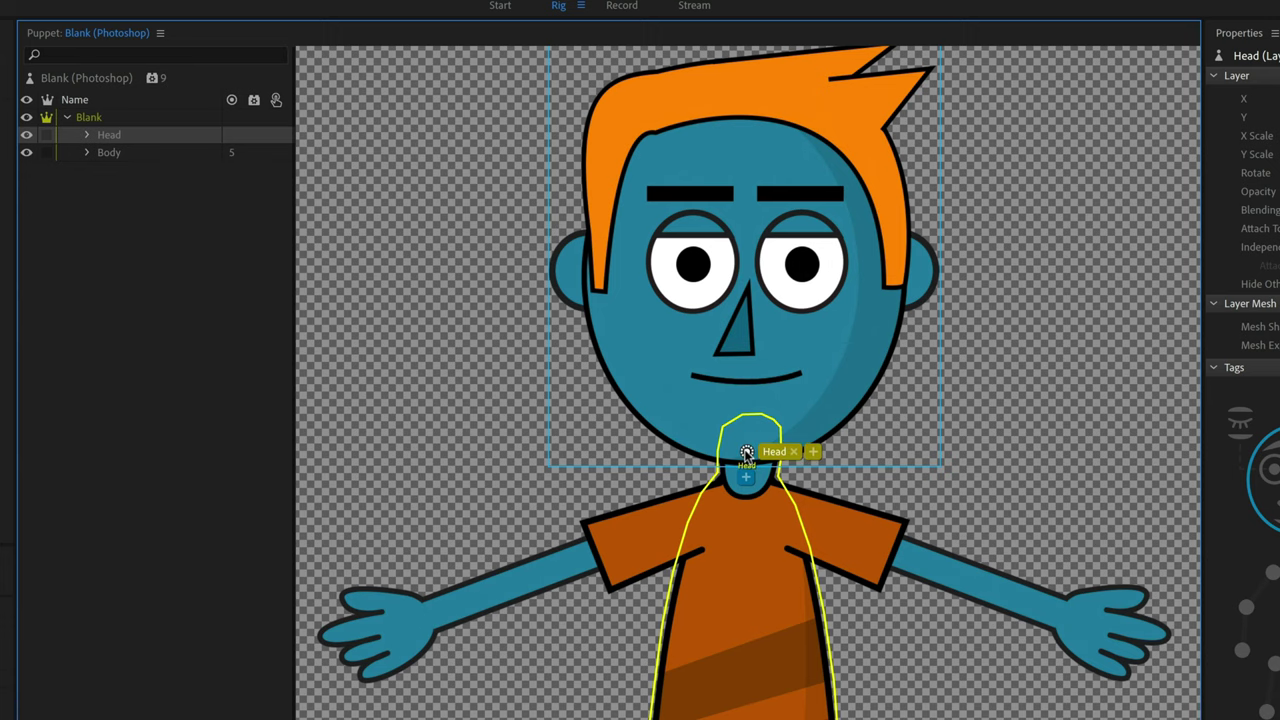
click(746, 451)
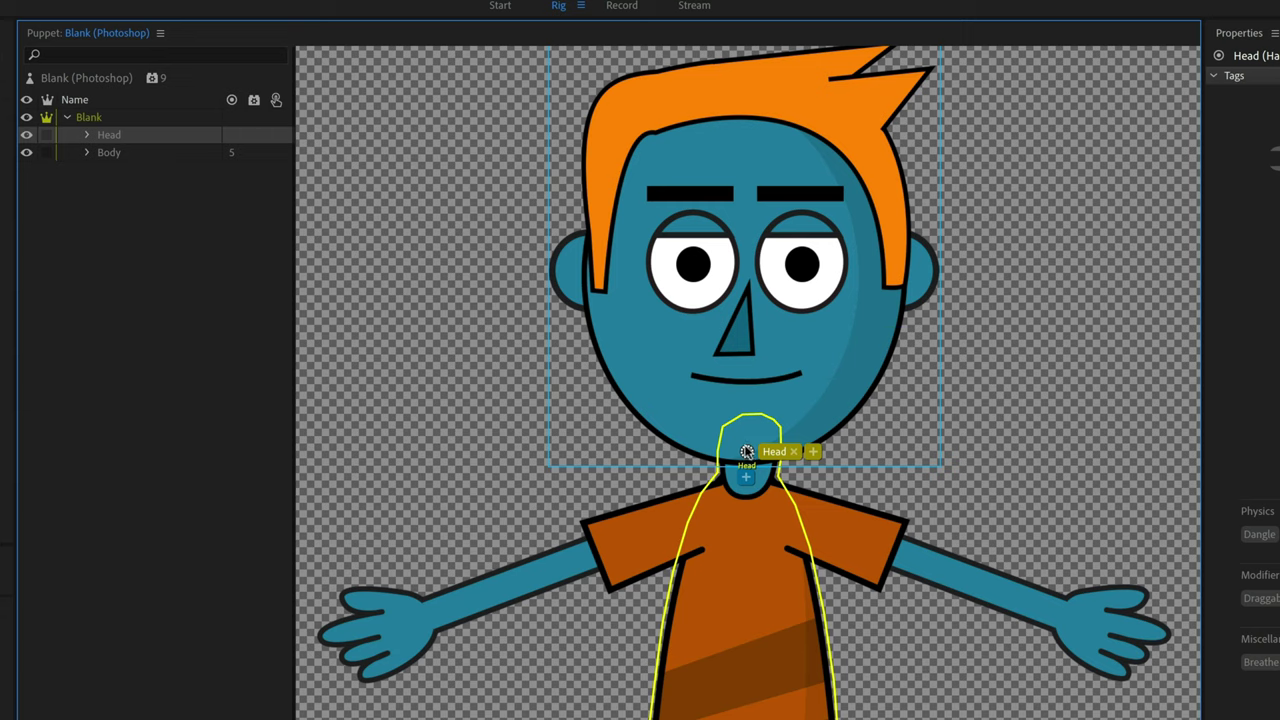
mouse_move(746, 451)
mouse_down()
mouse_move(748, 298)
mouse_move(750, 452)
mouse_up()
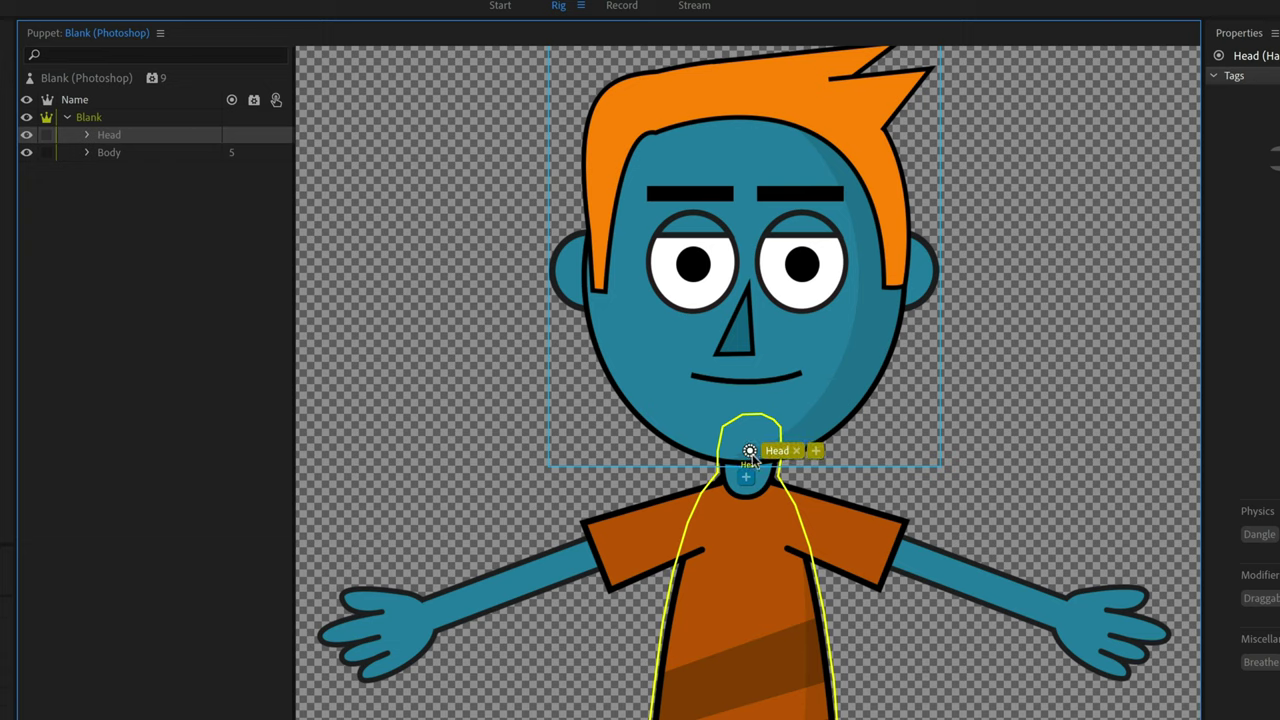
- Select the Jaw stick handle of the face background group inside Head and inspect its tag in the text tag list
click(87, 135)
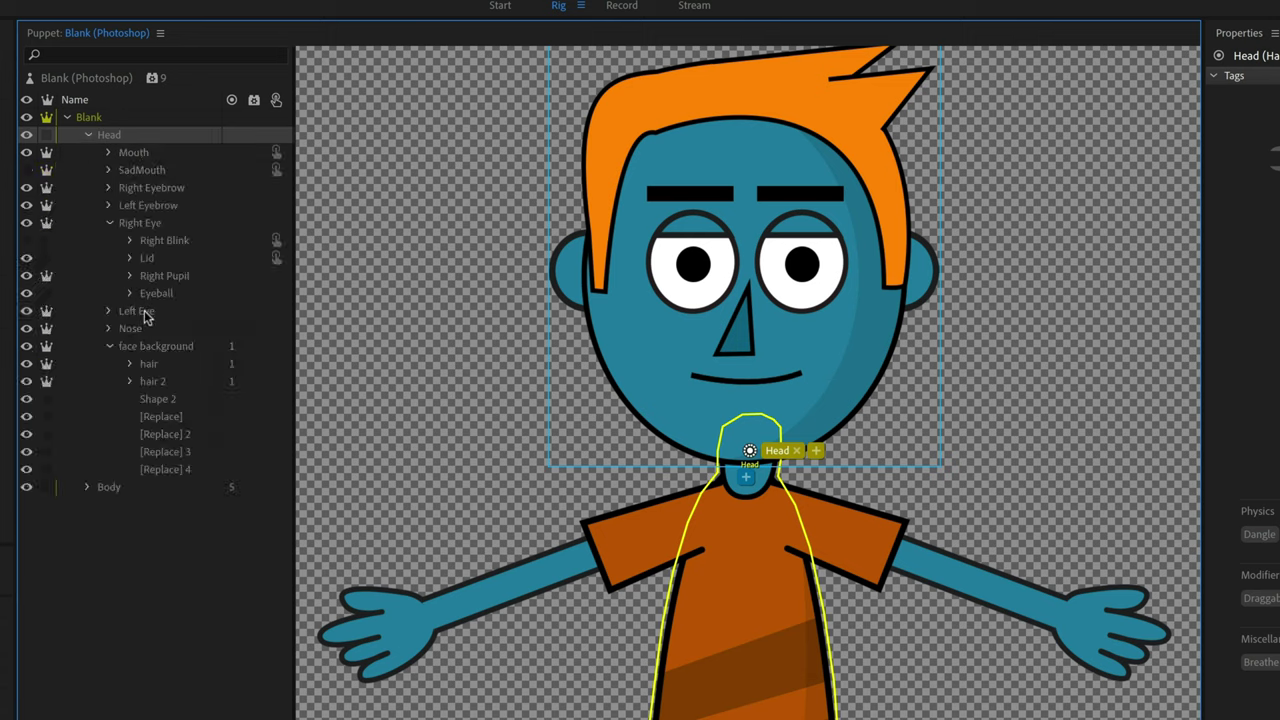
click(163, 349)
click(109, 347)
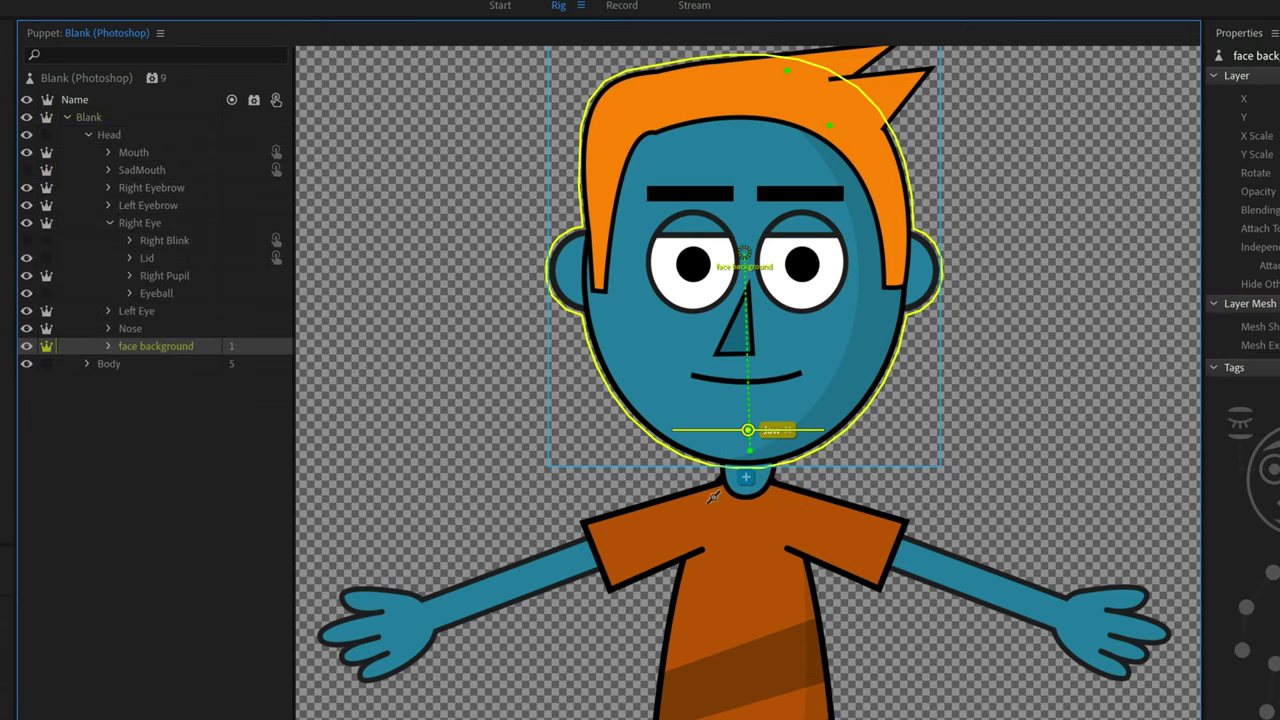
click(748, 431)
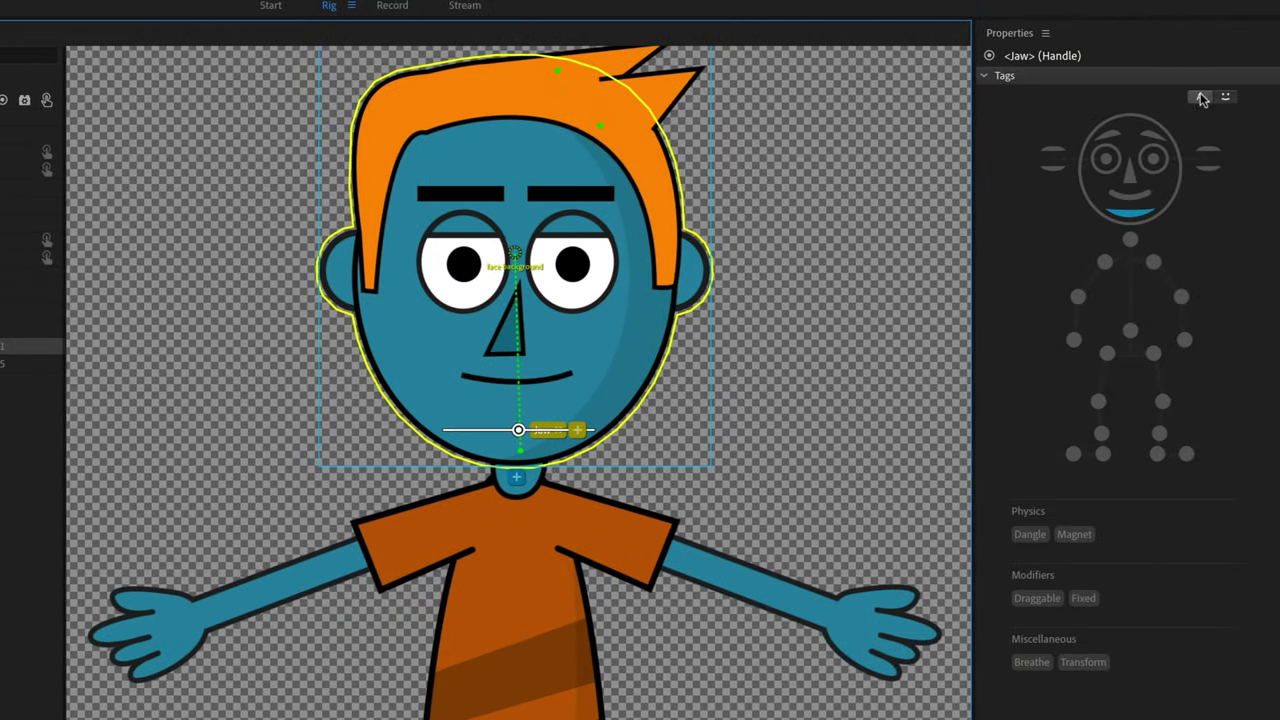
click(1202, 98)
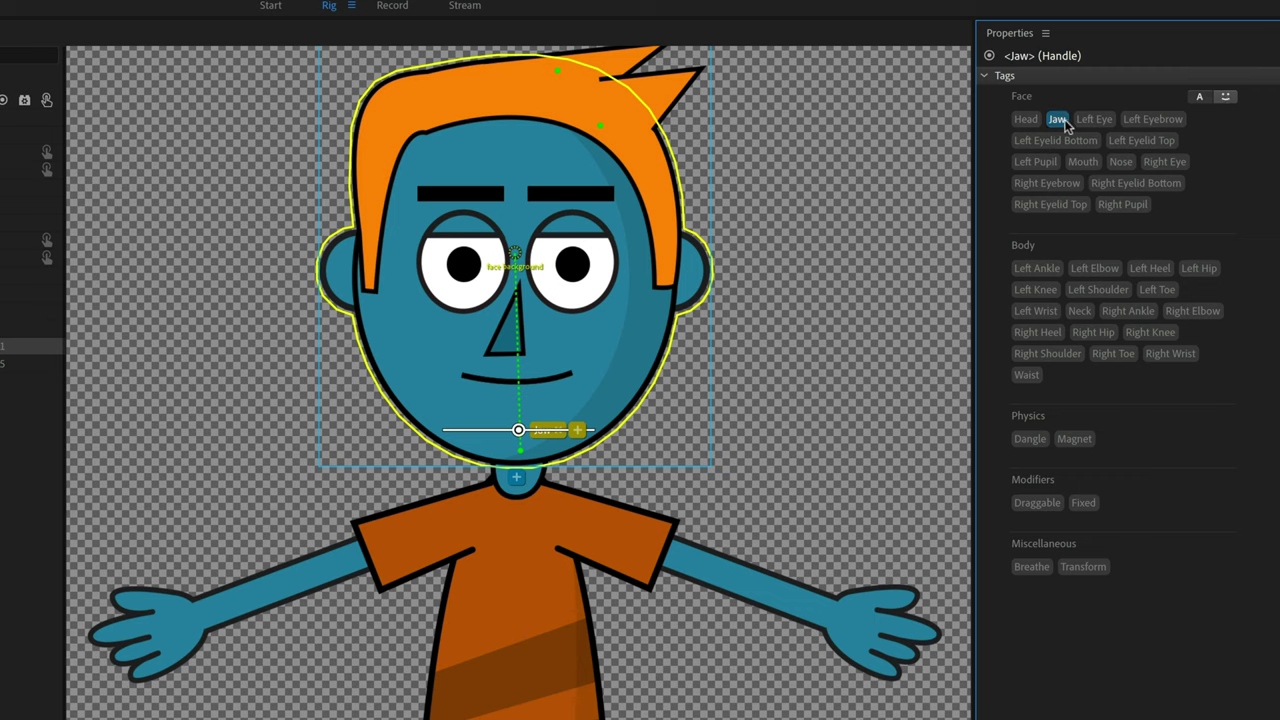
click(1226, 98)
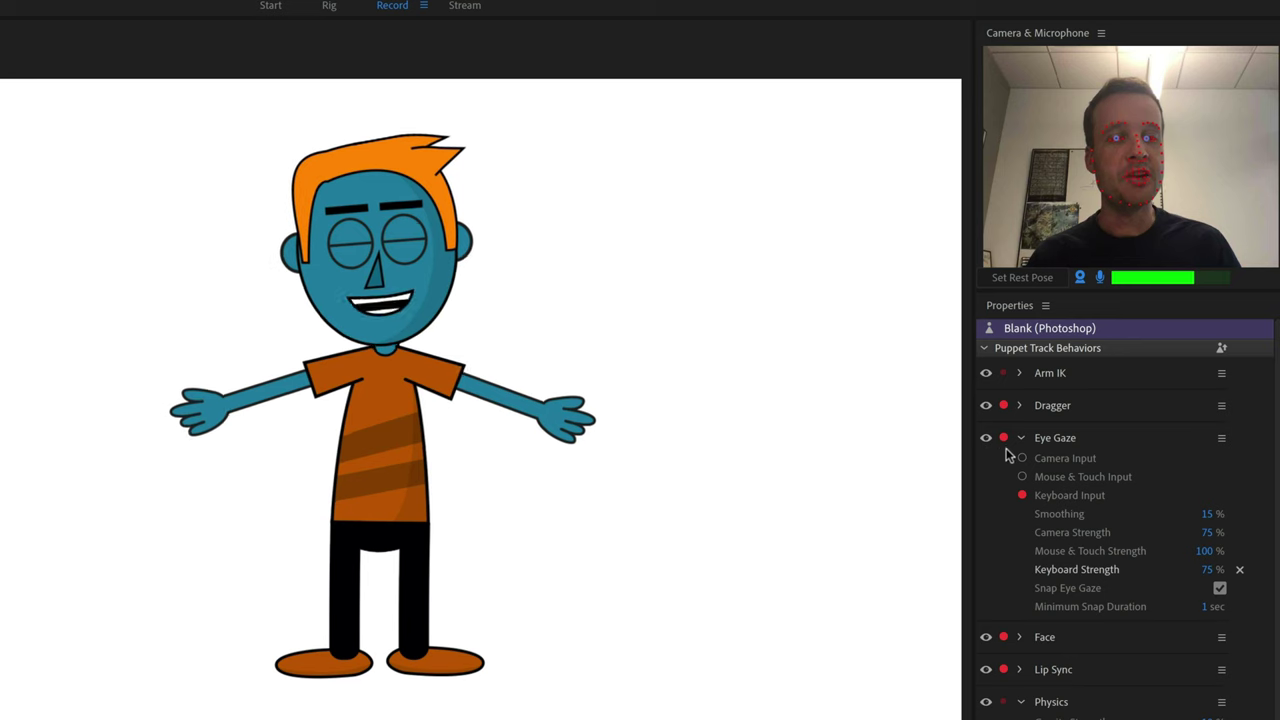
- Set the puppet's Lip Sync Jaw Movement to 100% with the Eye Gaze and Physics settings collapsed
click(1020, 438)
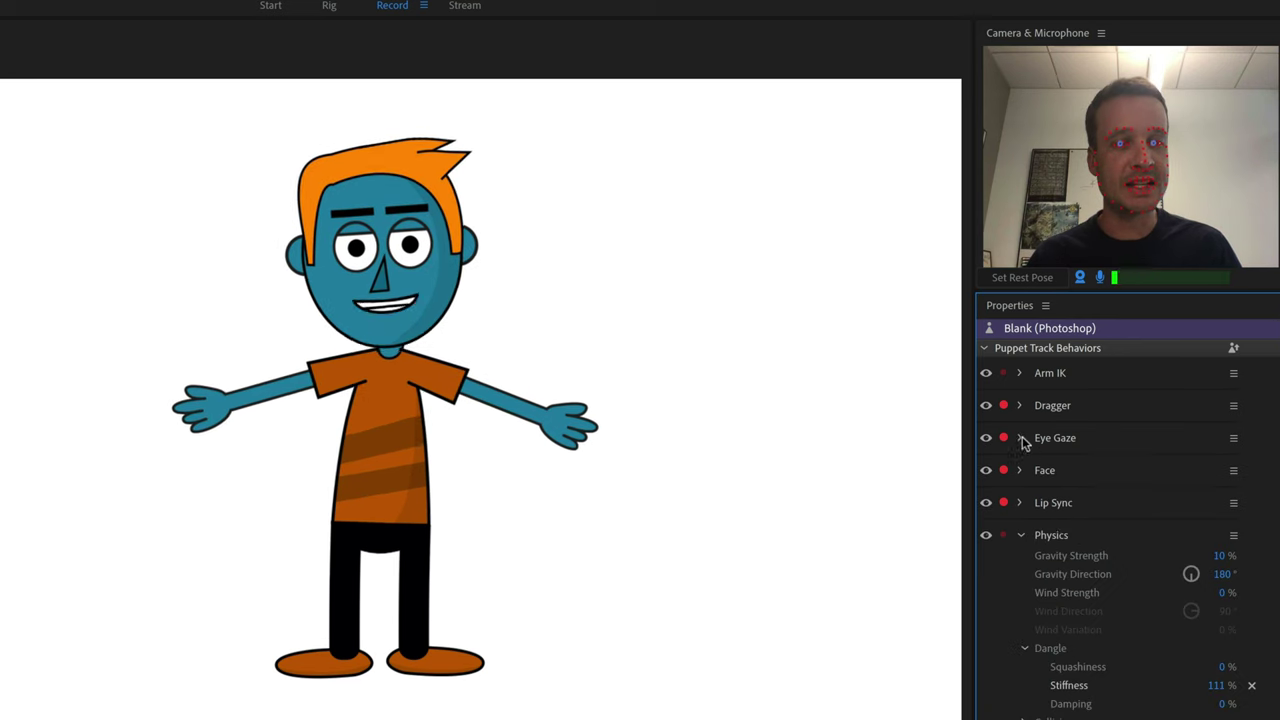
click(1019, 502)
click(1021, 590)
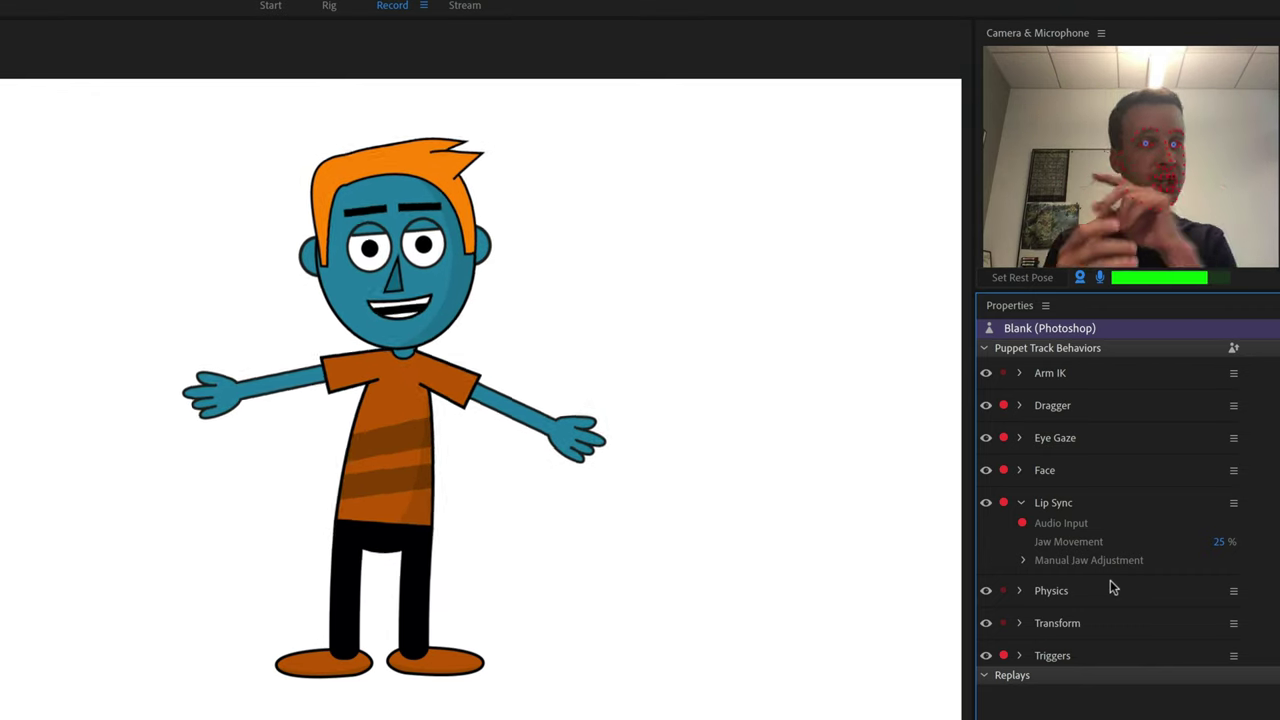
click(1220, 541)
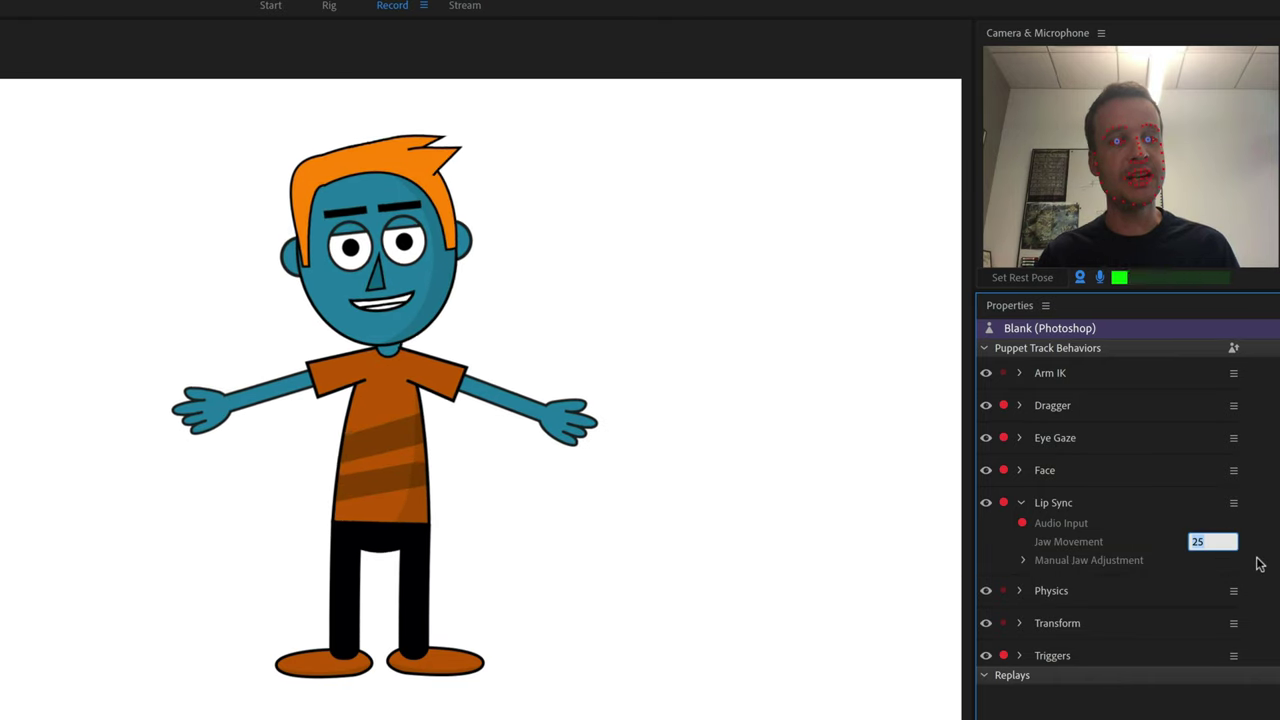
key(Return)
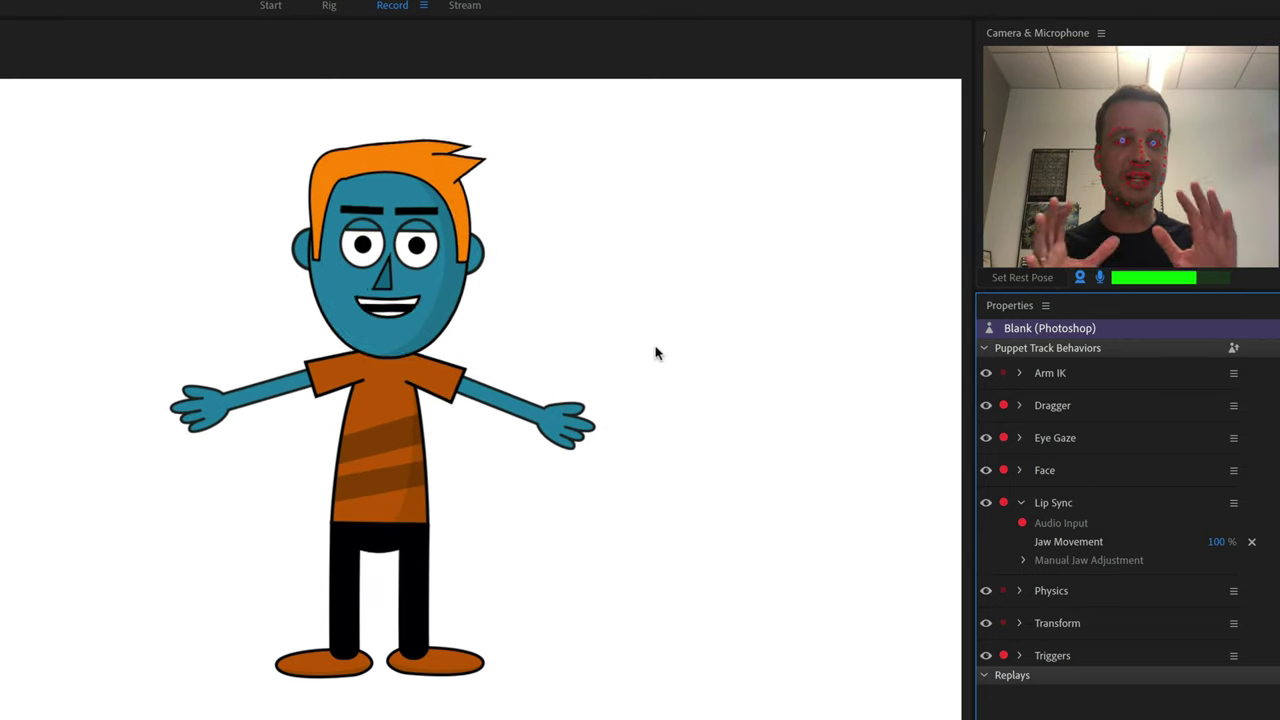
- Set the Lip Sync Jaw Movement to 25%
click(1217, 541)
text(25)
key(Return)
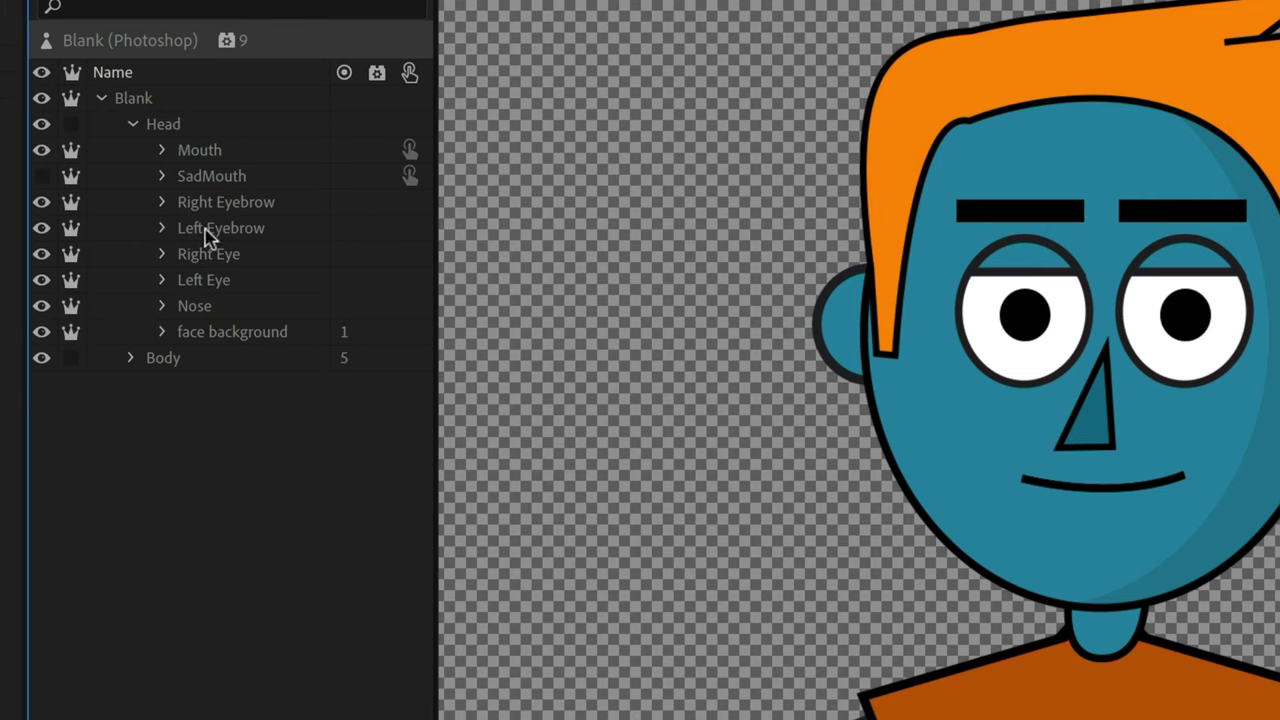
- Expand the Mouth group in the rig and examine the layers inside its Ah mouth shape
click(166, 150)
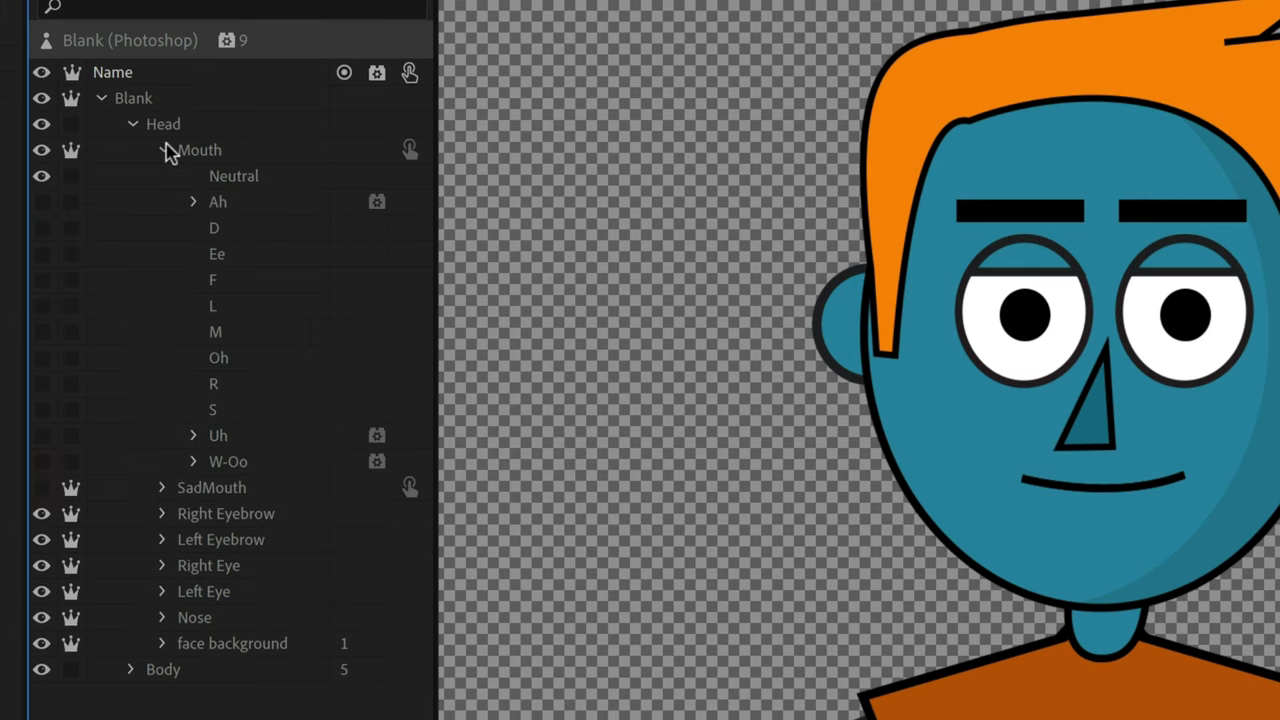
click(216, 205)
click(194, 202)
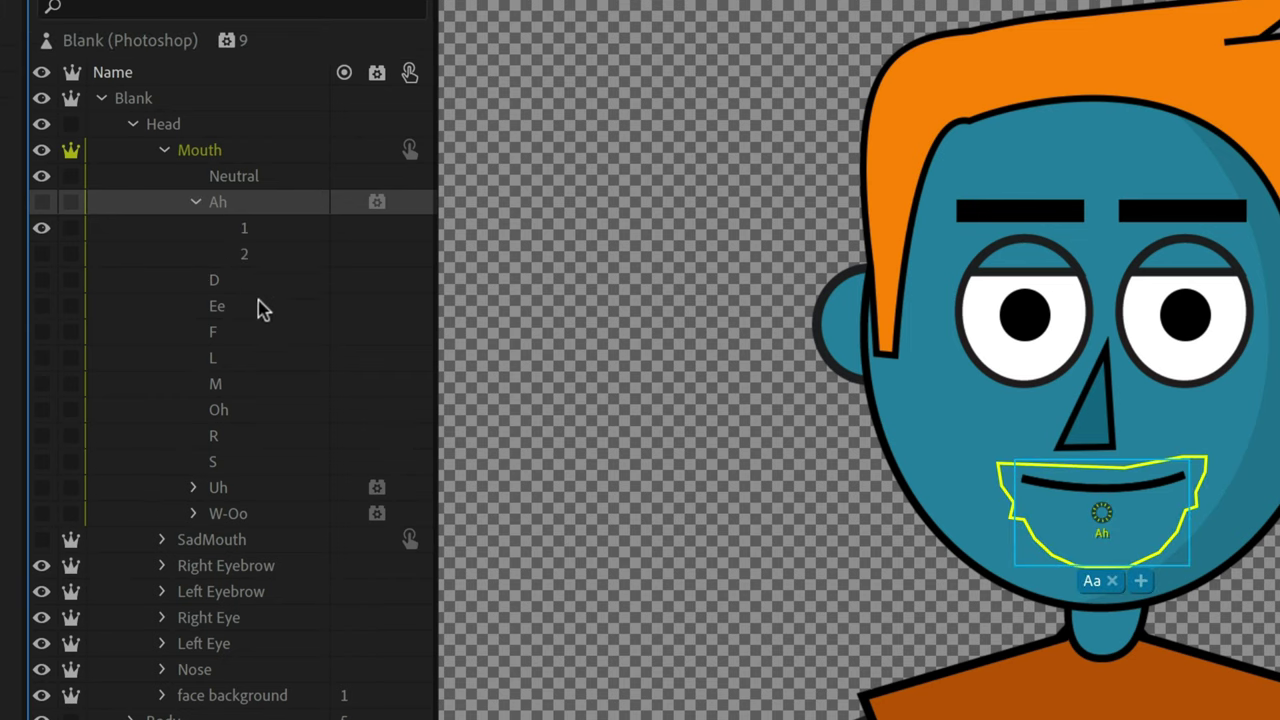
click(196, 203)
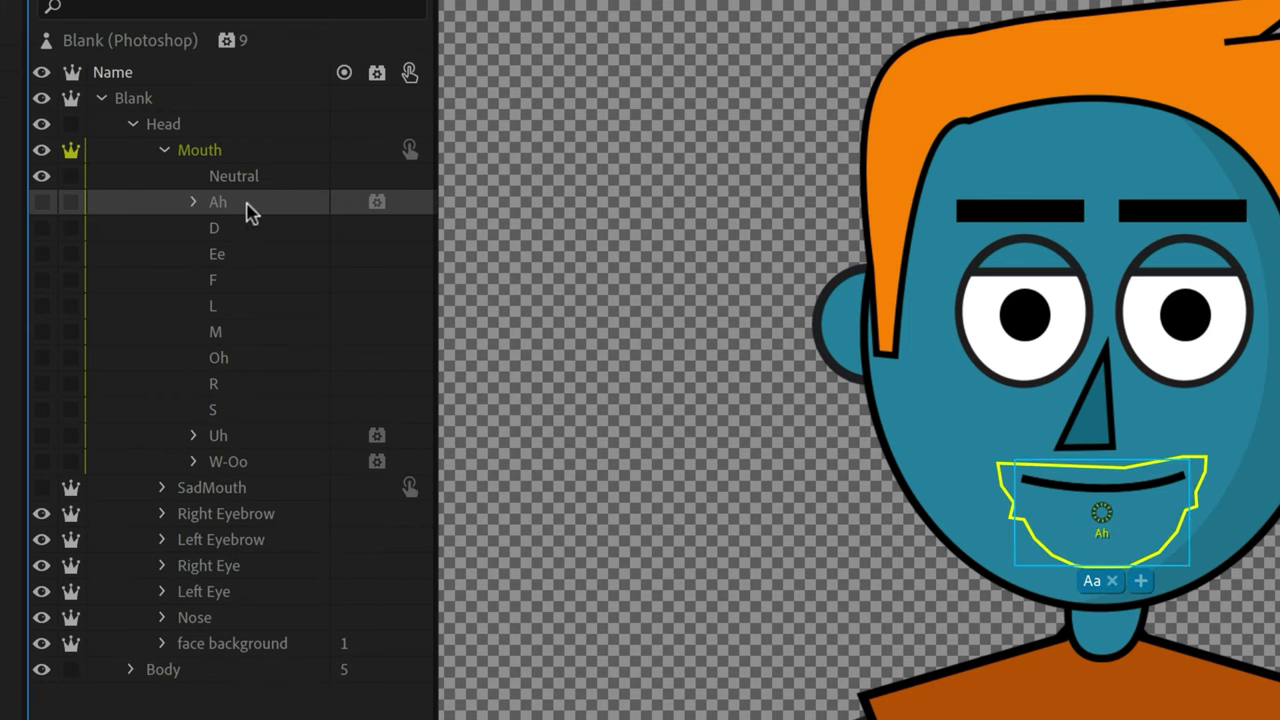
- Inspect the Cycle Layers behavior attached to the Ah mouth shape and the list of behaviors available for it
click(378, 205)
click(378, 205)
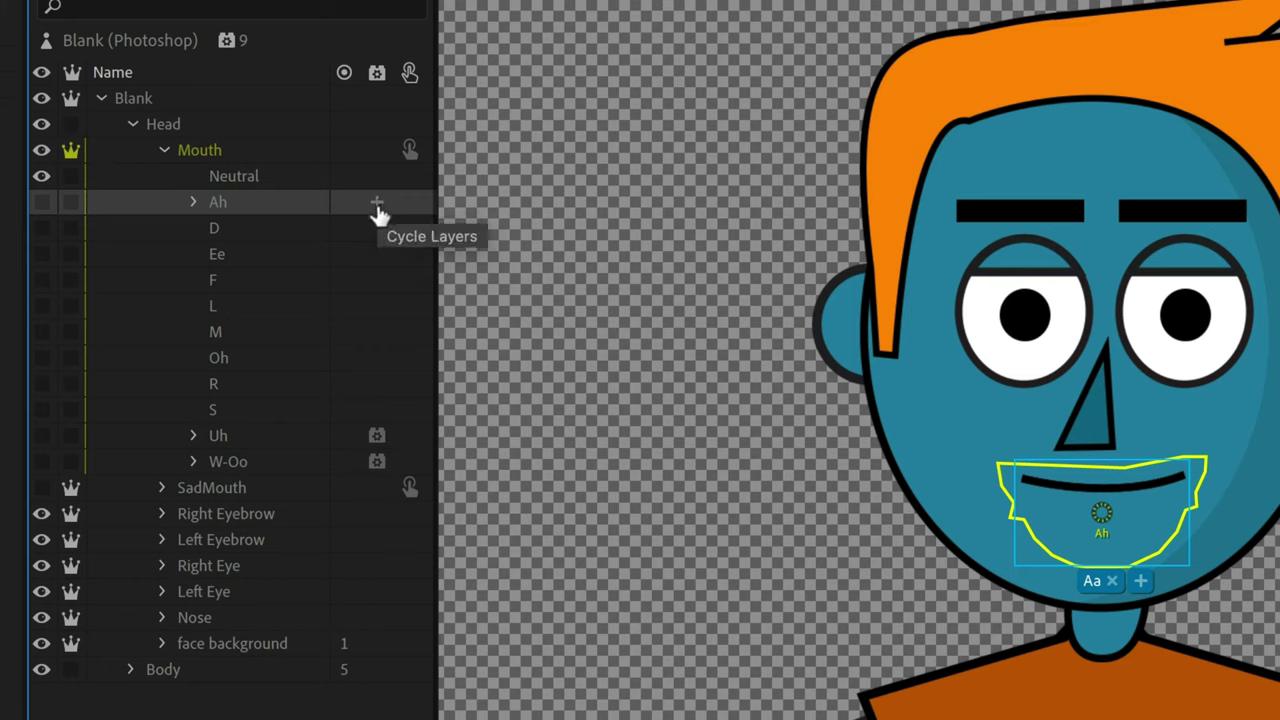
click(377, 205)
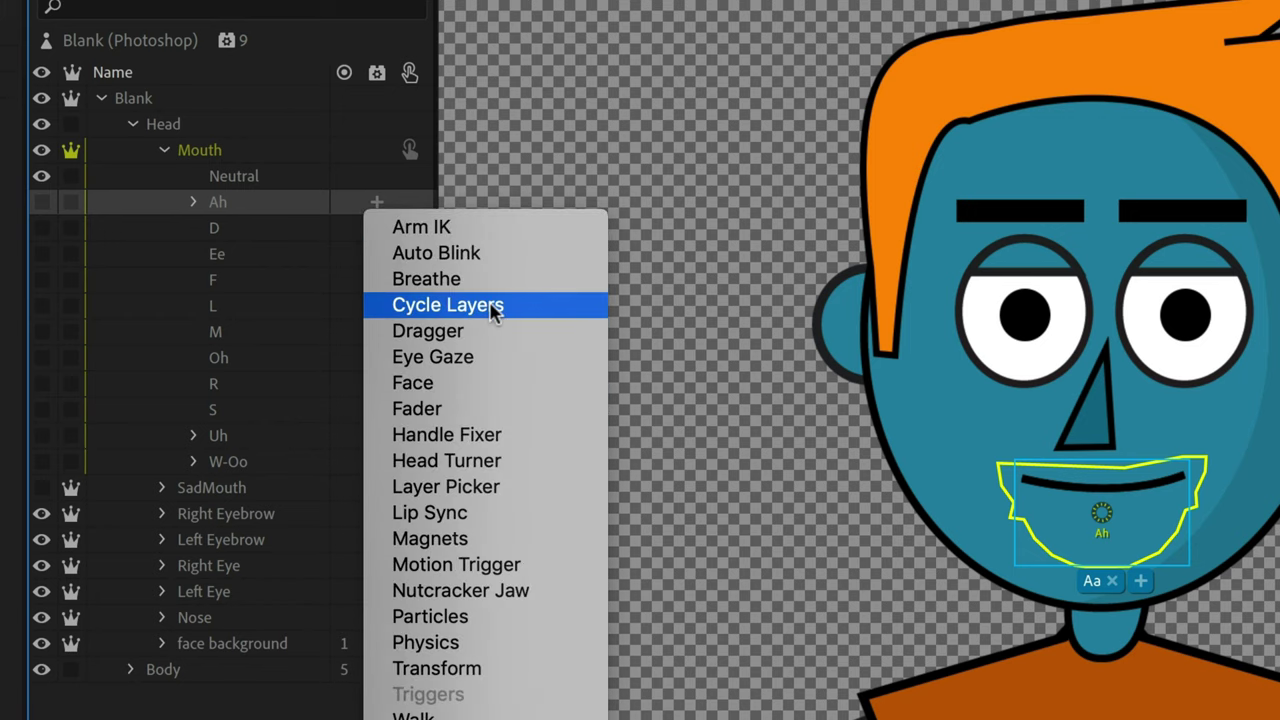
click(280, 208)
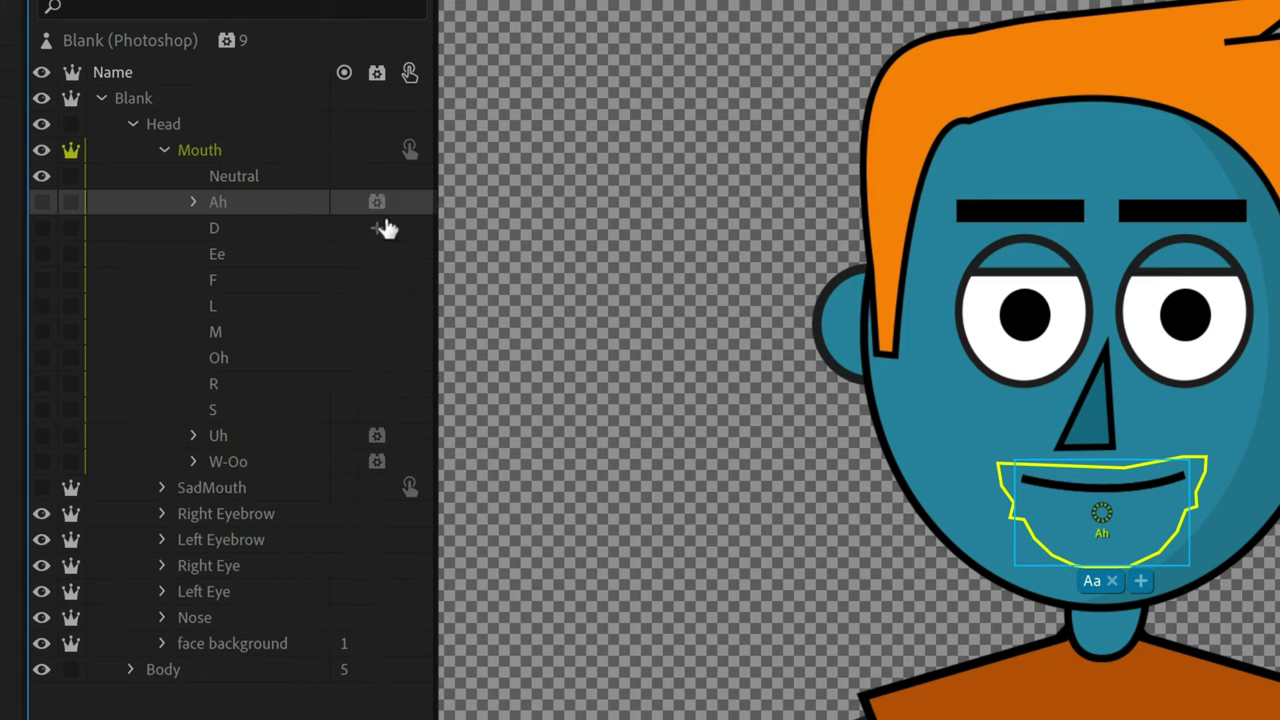
click(380, 207)
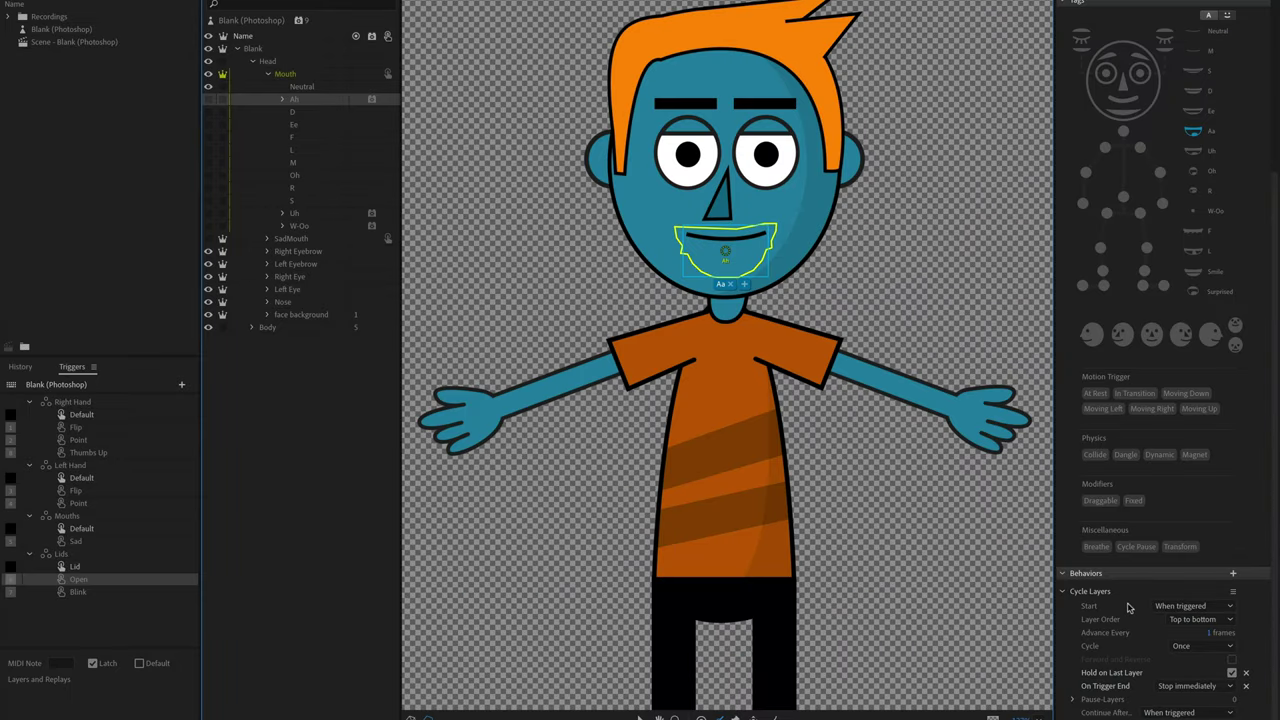
- Examine the layers of the Ah mouth shape, then the mouth shapes inside the SadMouth group
click(283, 100)
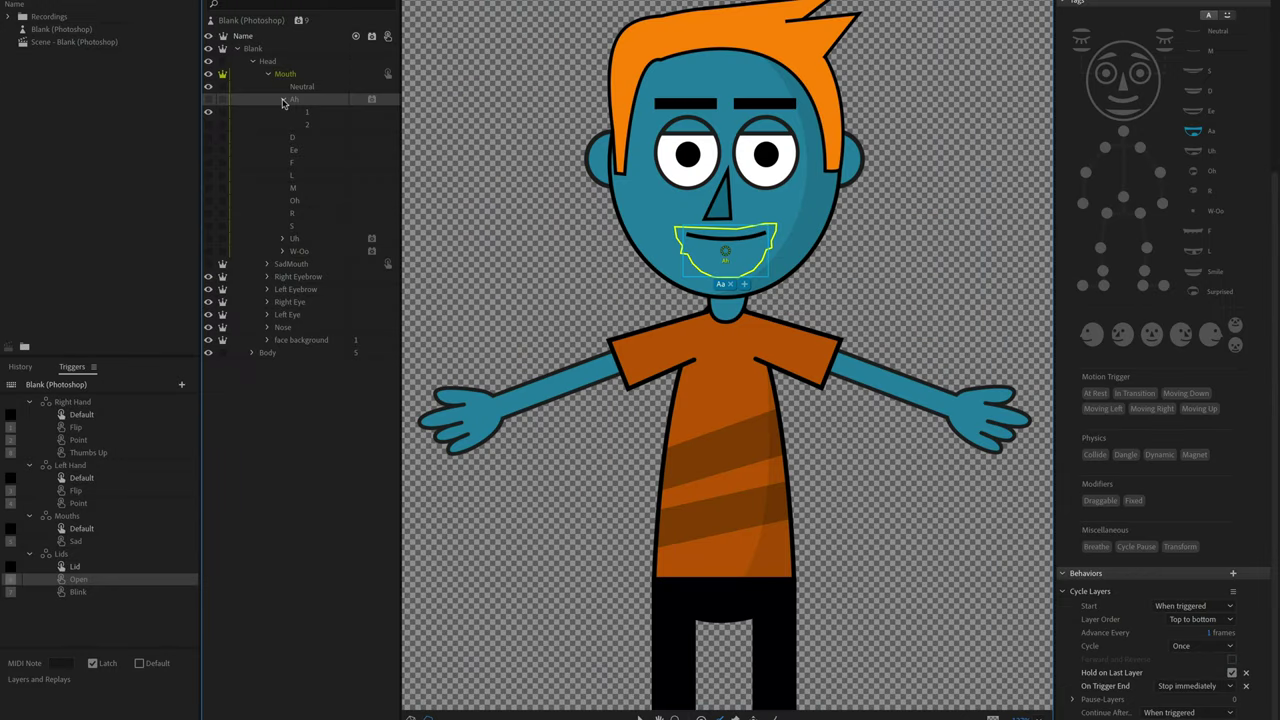
click(283, 100)
click(268, 76)
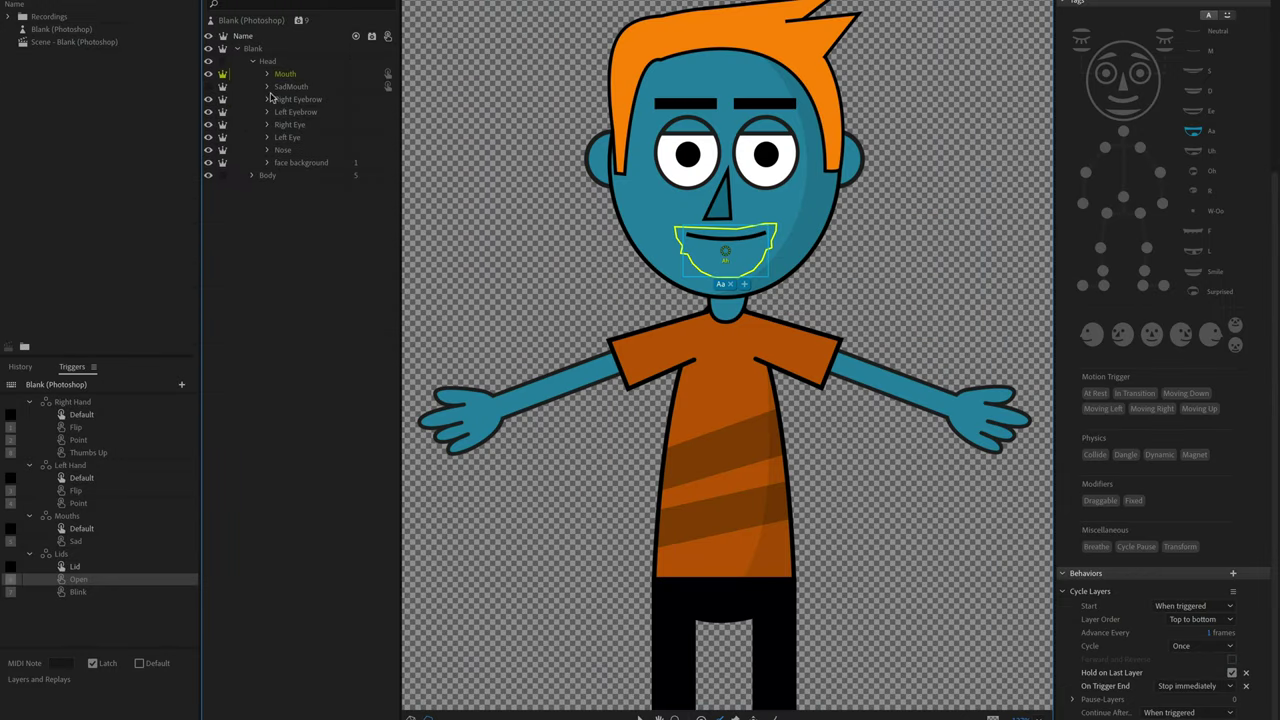
click(268, 88)
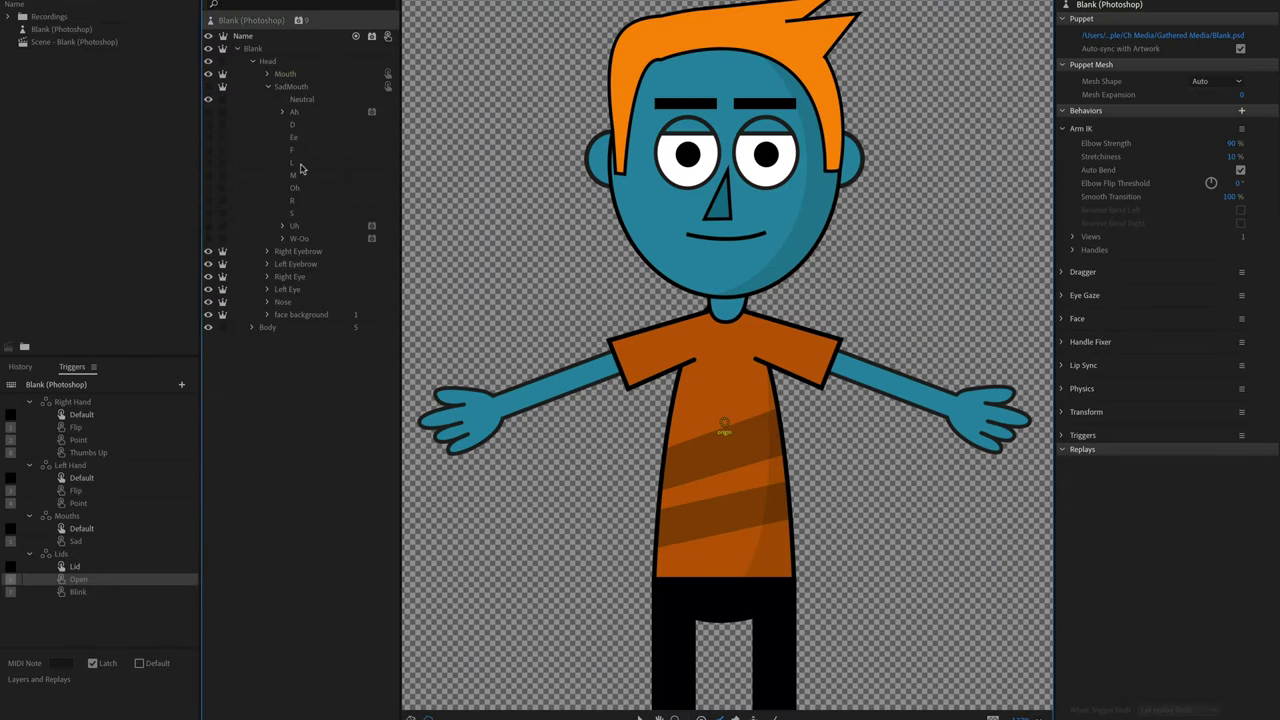
click(269, 87)
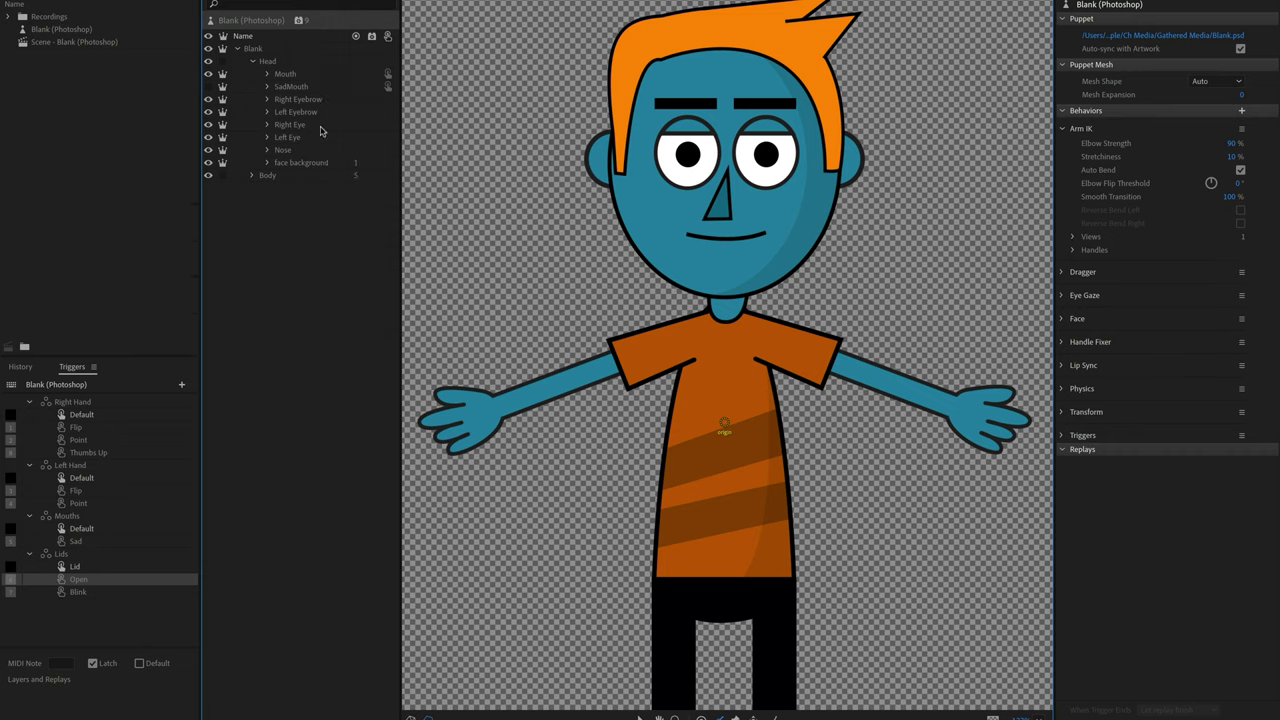
- Select the Mouth group and its Ah mouth shape to review their tags
click(291, 75)
click(268, 76)
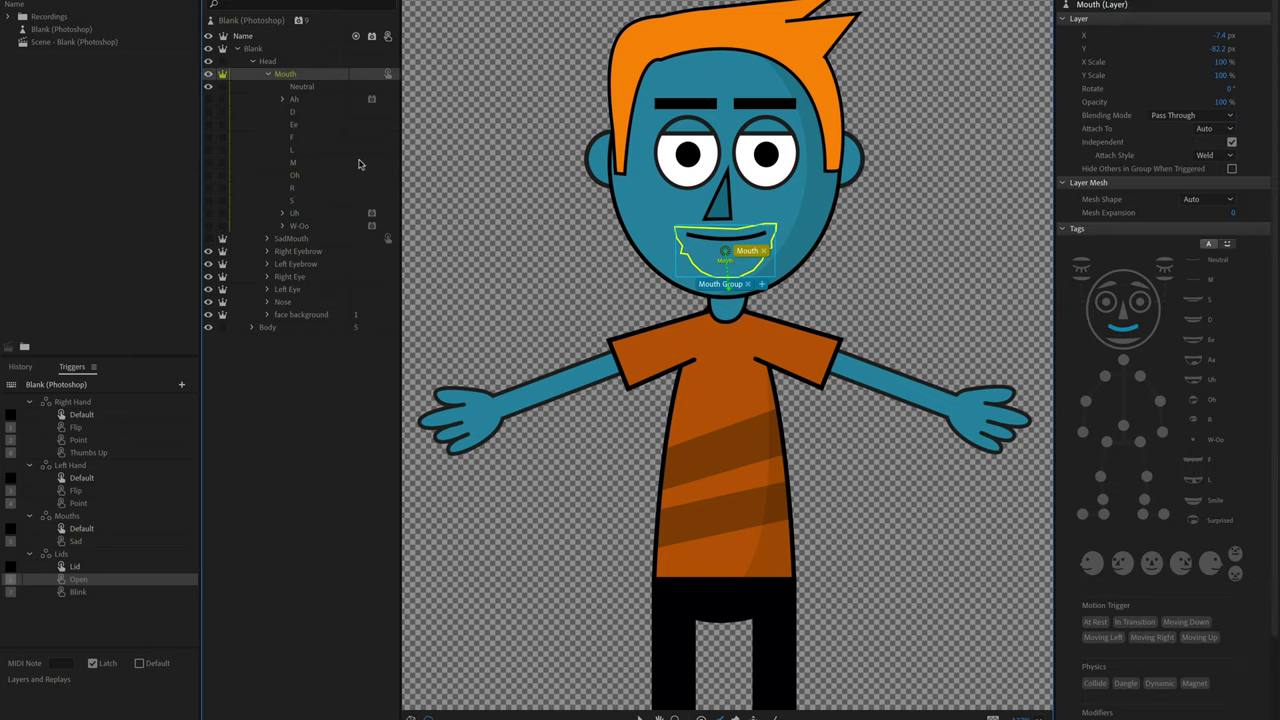
click(320, 104)
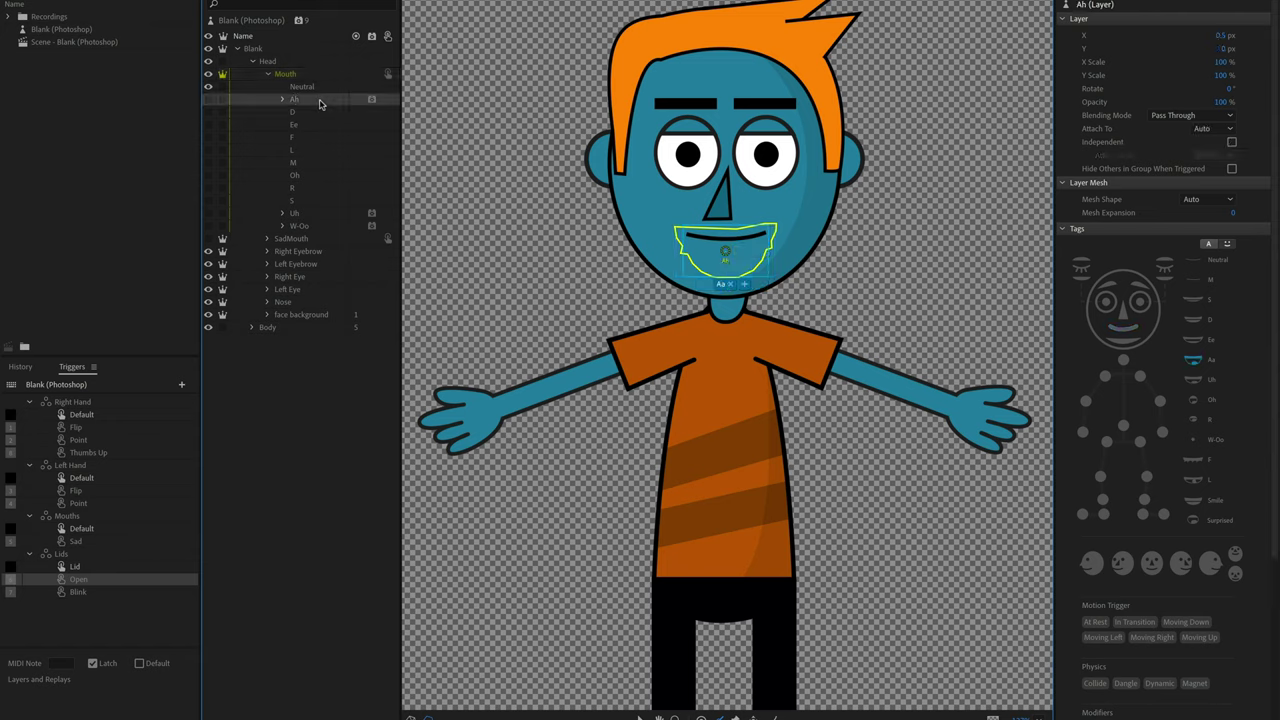
- Select the Right Arm group inside Body and delete its stick, elbow and wrist handles
click(252, 61)
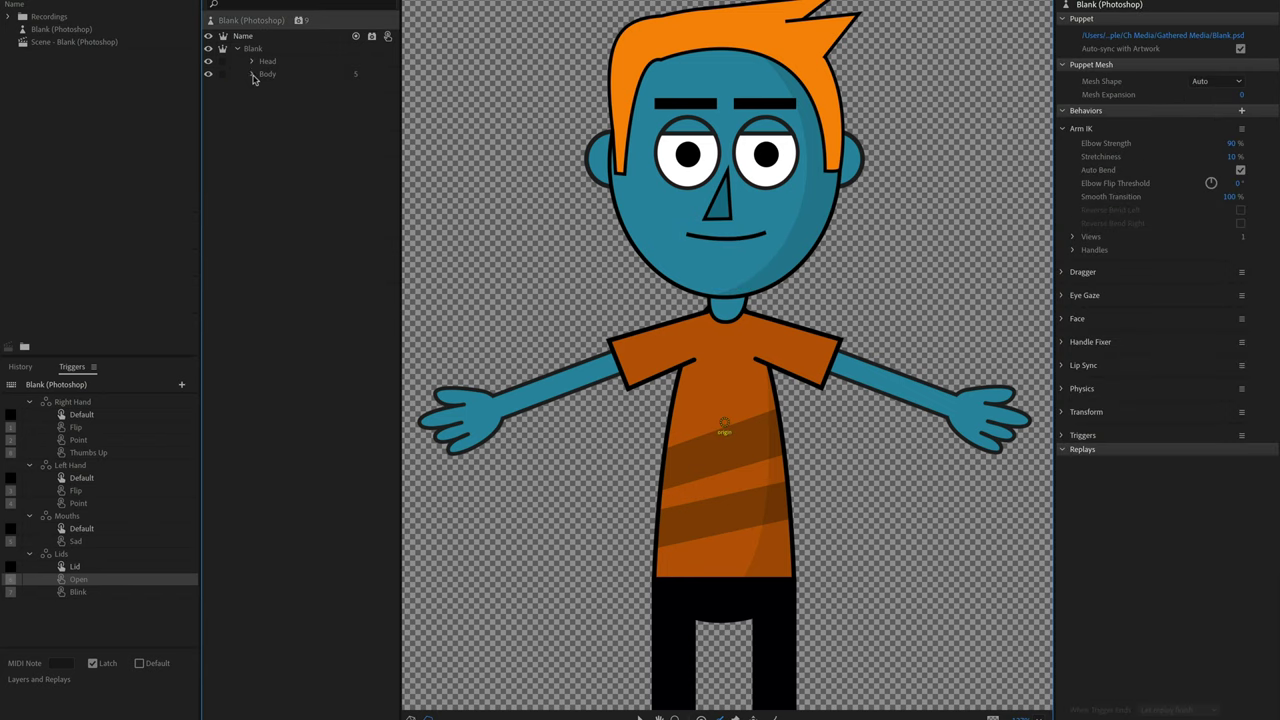
click(253, 74)
click(296, 88)
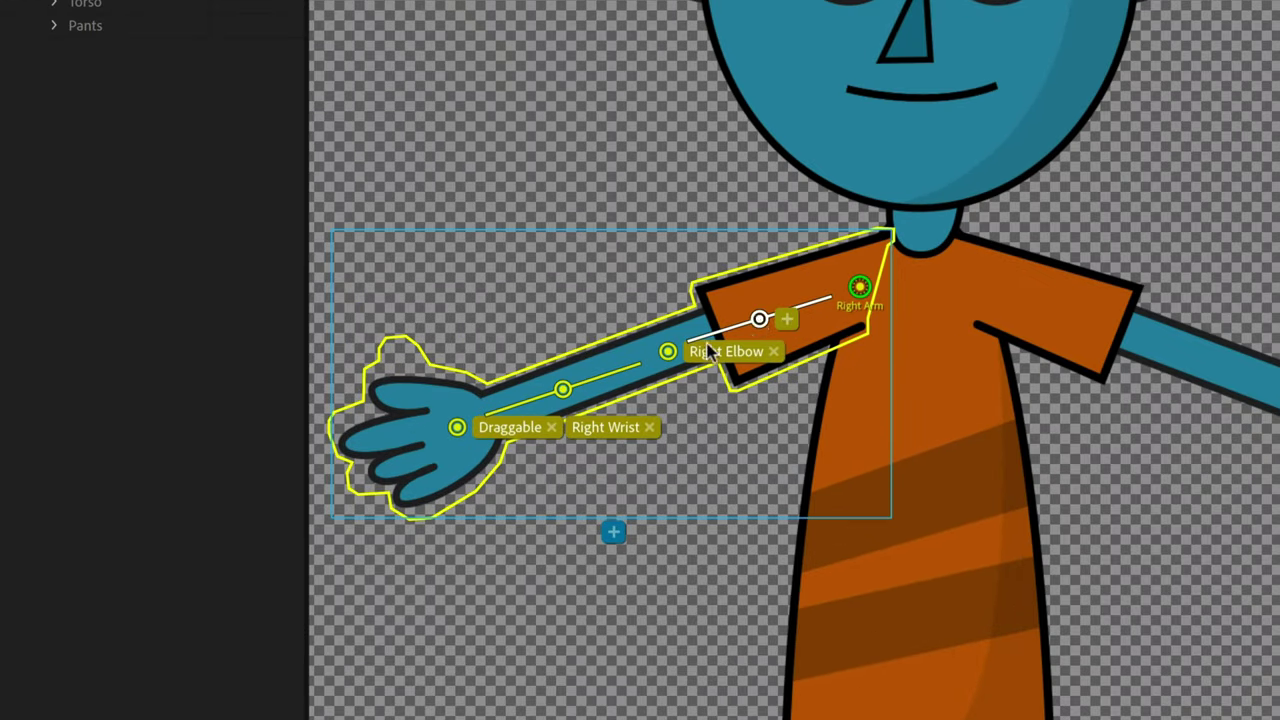
mouse_move(668, 352)
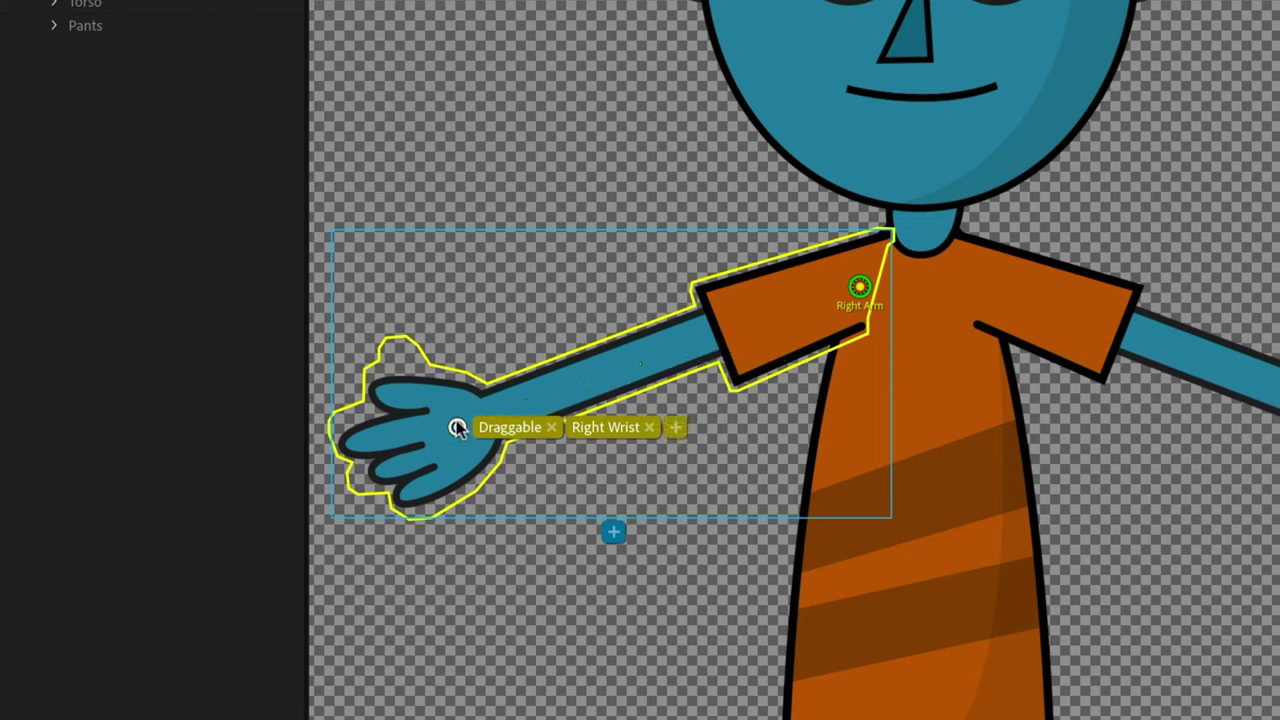
drag(860, 292, 615, 369)
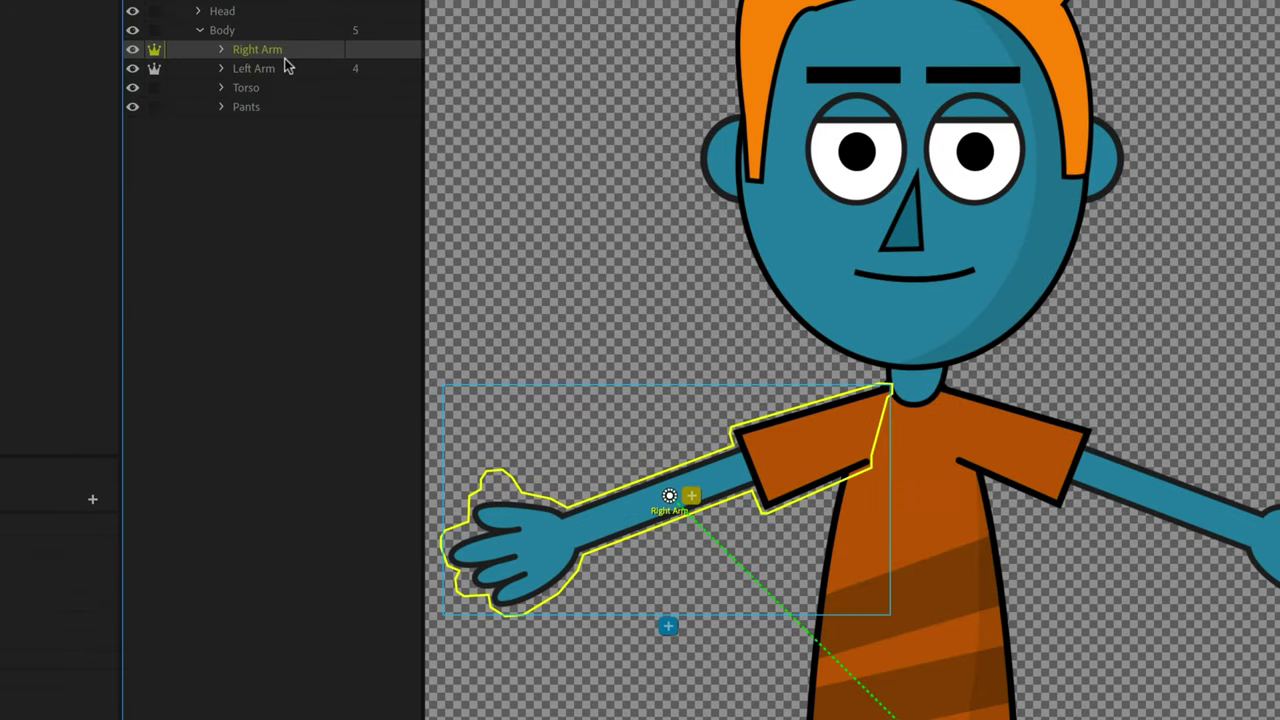
- Move the Right Arm group's origin handle to the shoulder joint
click(154, 50)
drag(669, 497, 869, 425)
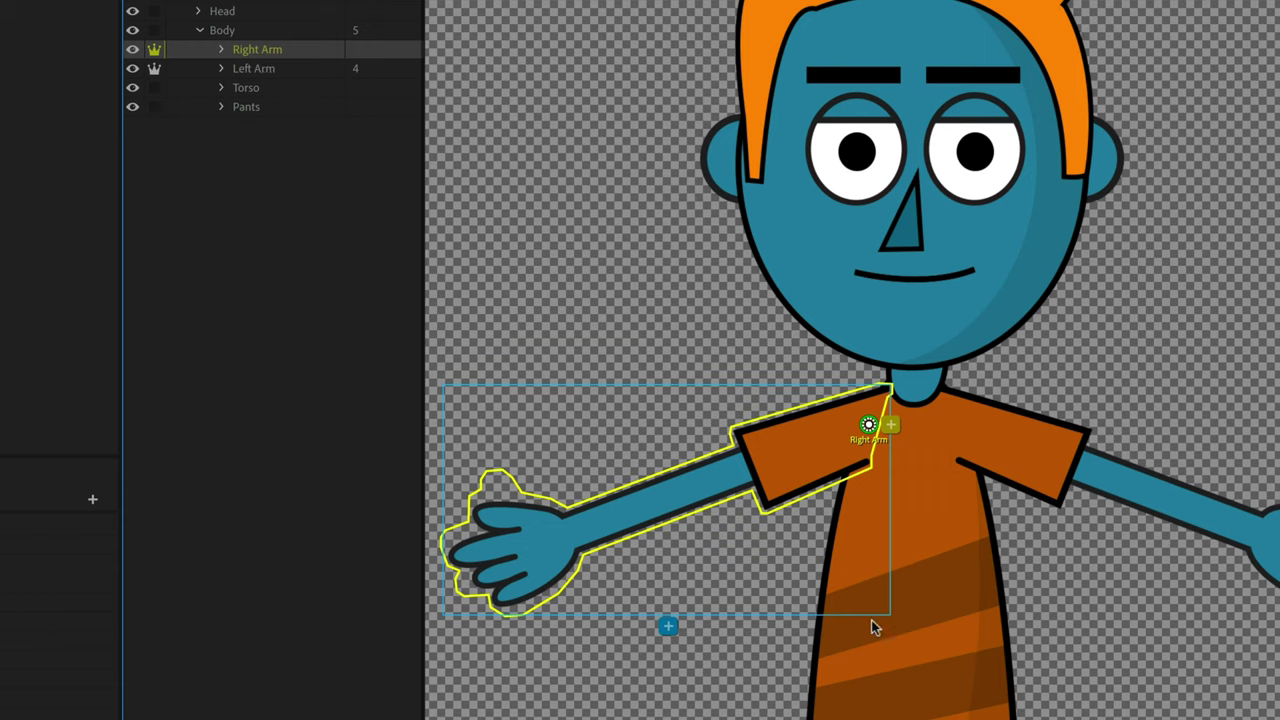
mouse_move(868, 424)
mouse_down()
mouse_move(807, 450)
mouse_move(866, 430)
mouse_up()
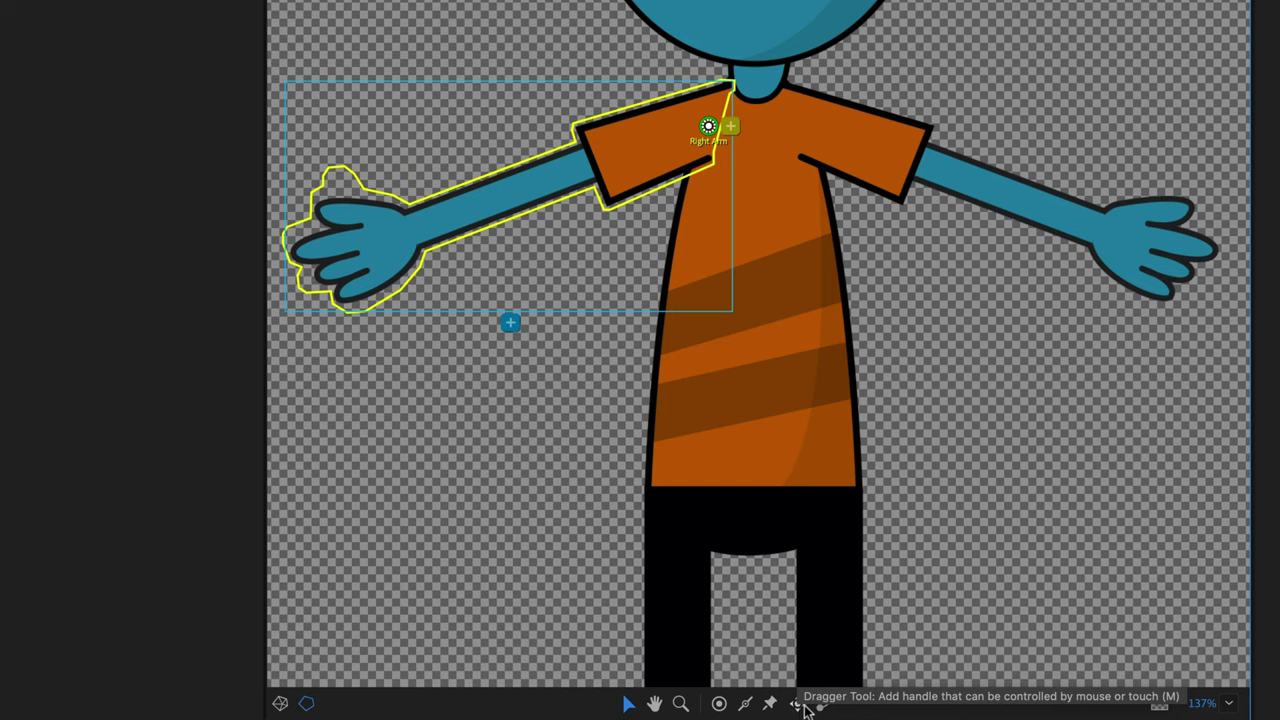
- Add a Draggable handle at the base of the right hand with the Dragger tool and test-drag the arm in the Record workspace
click(799, 705)
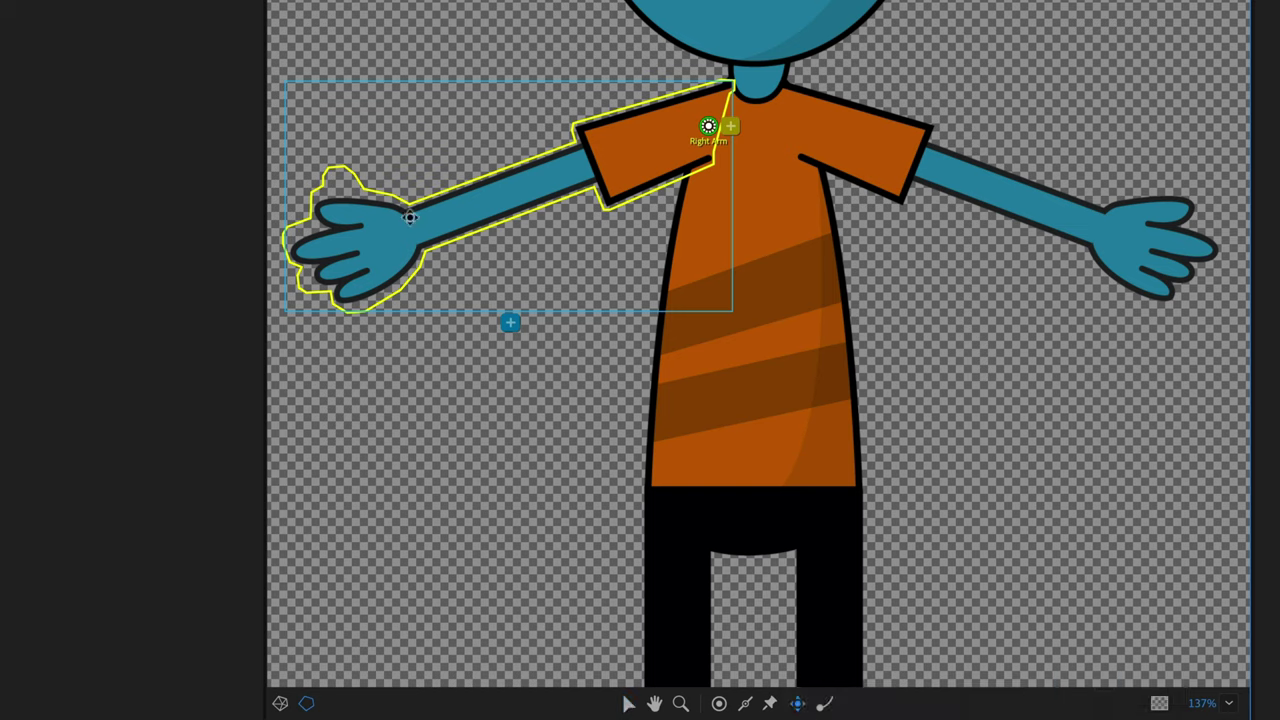
click(397, 236)
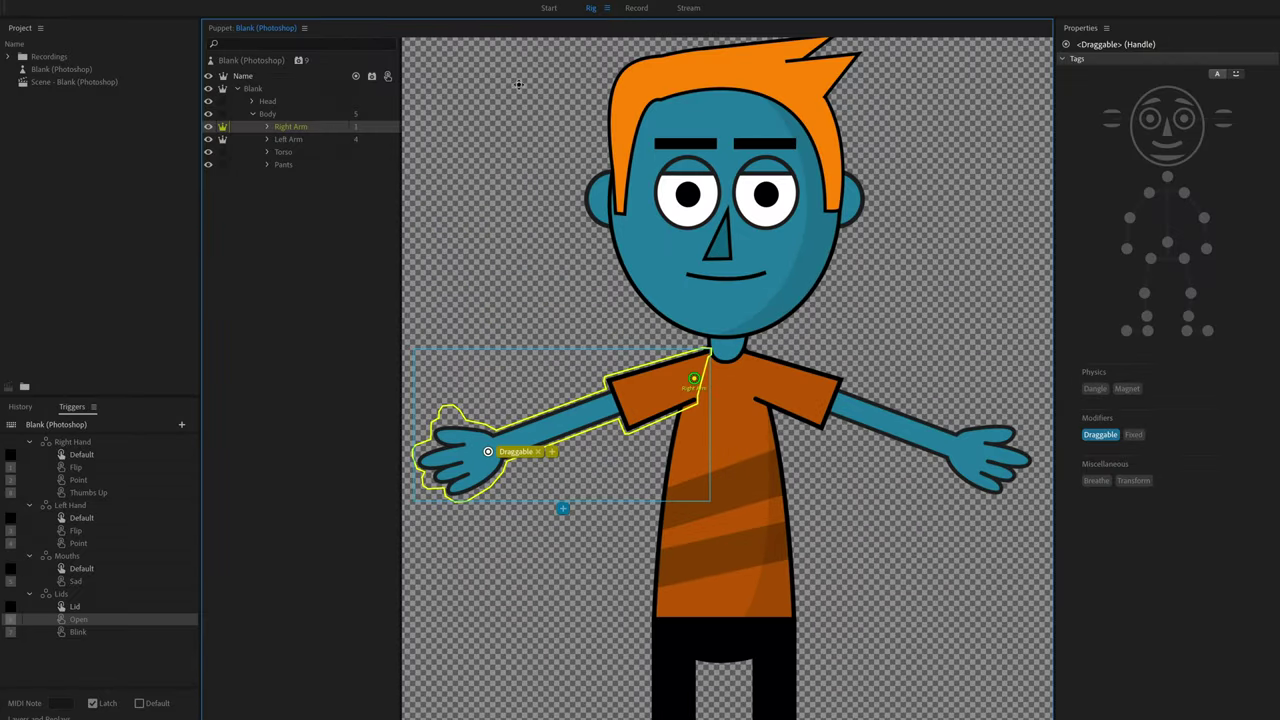
click(638, 9)
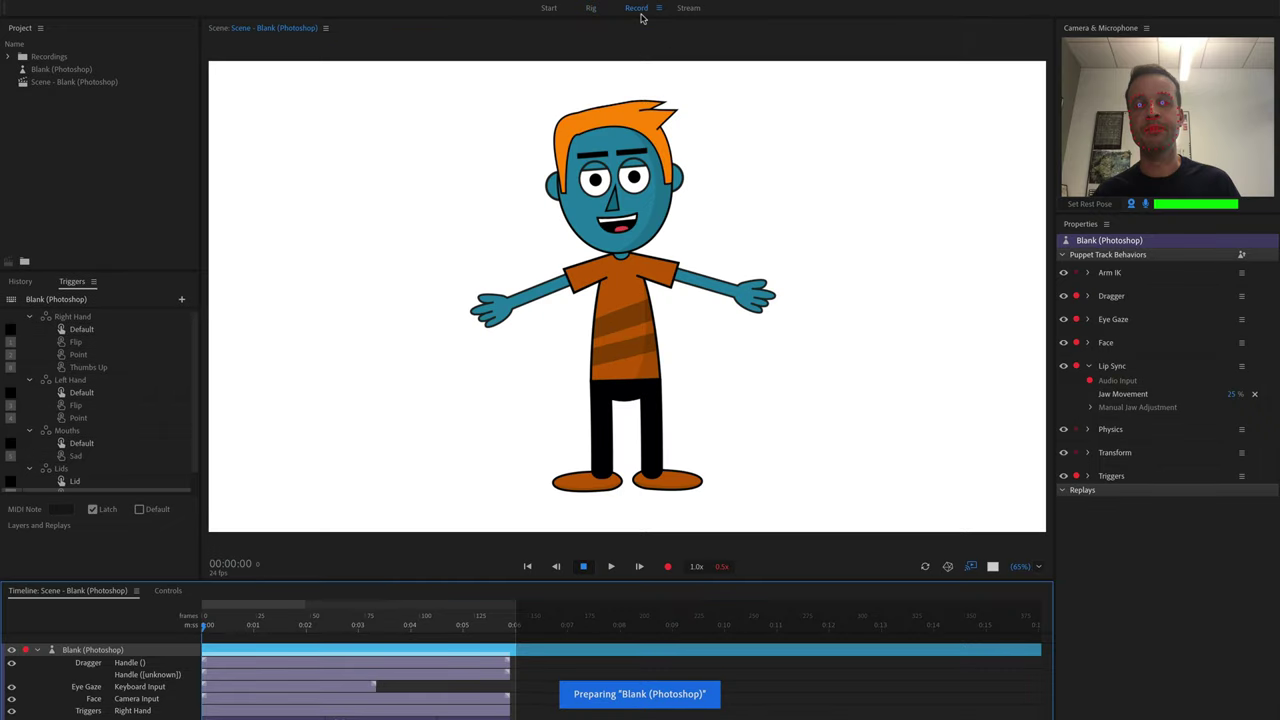
drag(507, 299, 1030, 130)
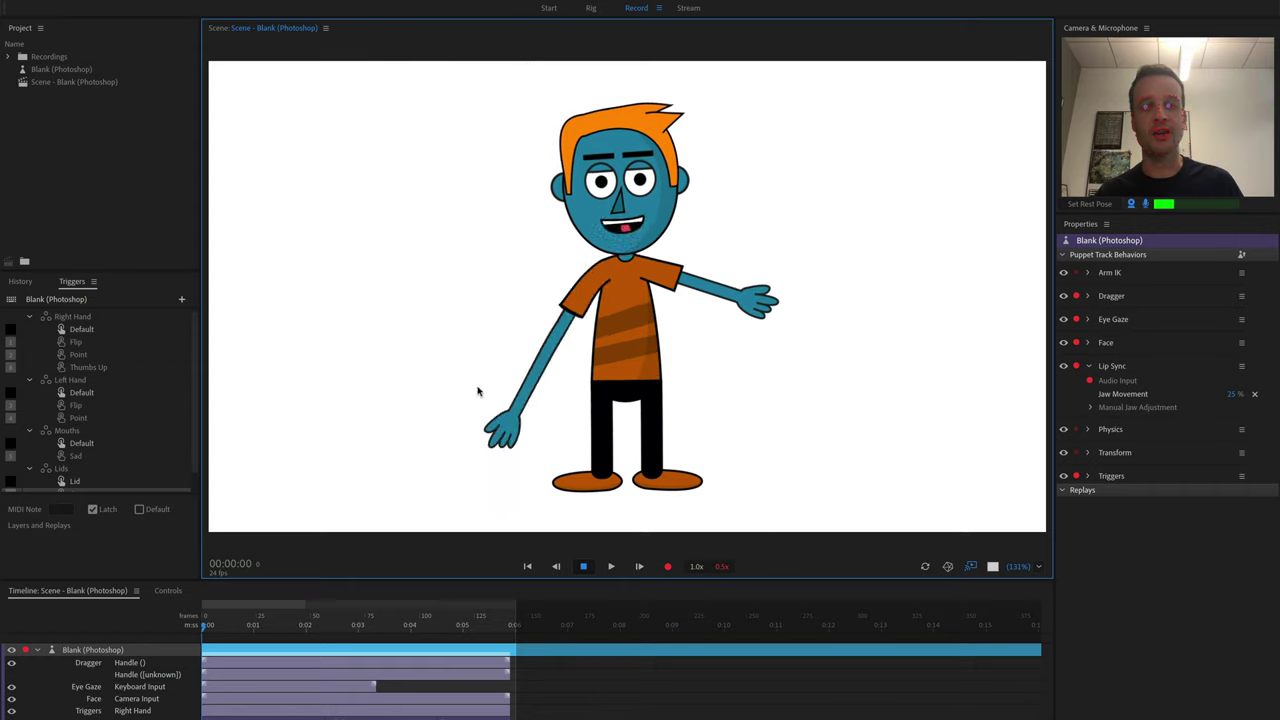
drag(540, 405, 600, 432)
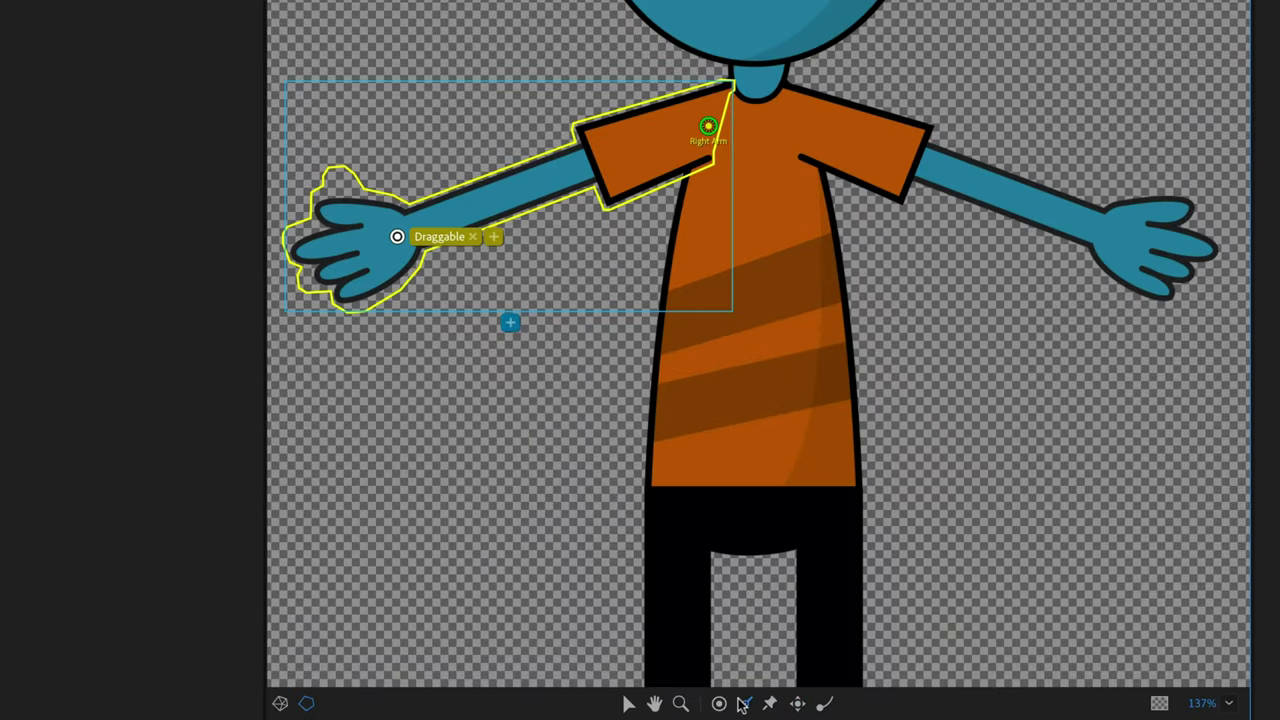
- Draw stick handles along the right forearm and upper arm, and test the arm's bending in the Record workspace
click(744, 703)
drag(421, 228, 604, 165)
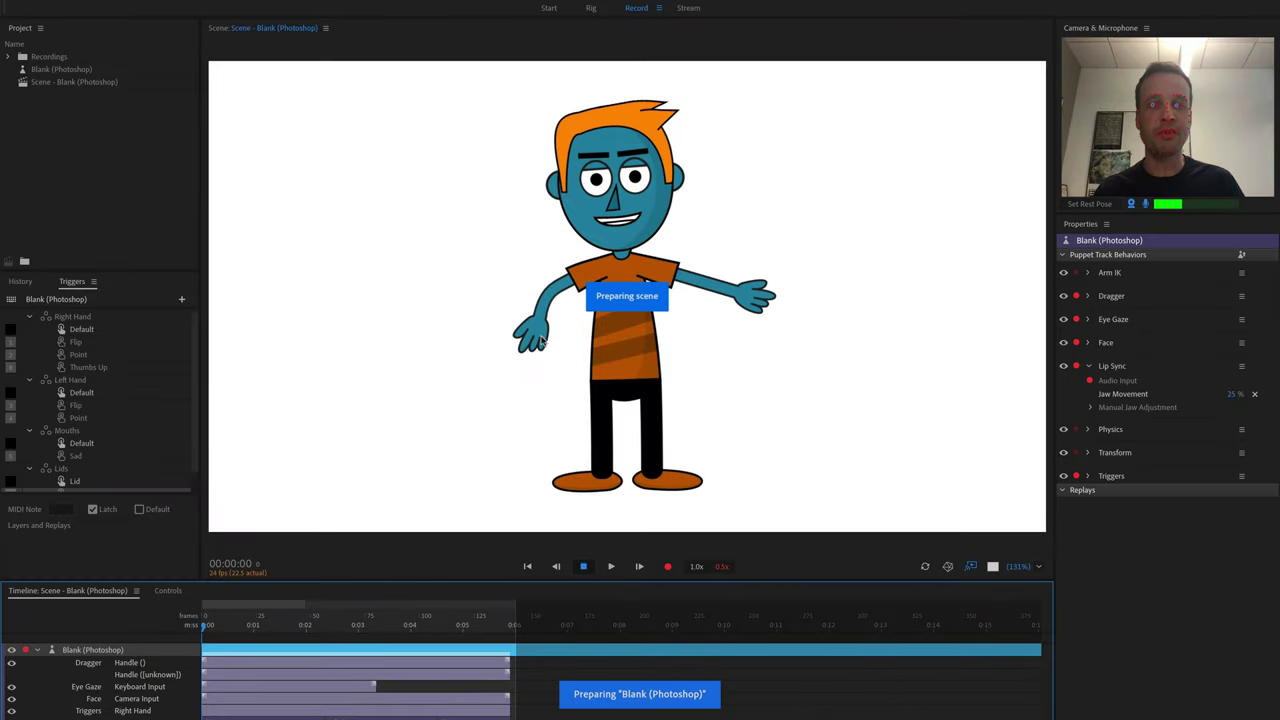
drag(488, 290, 595, 362)
key(7)
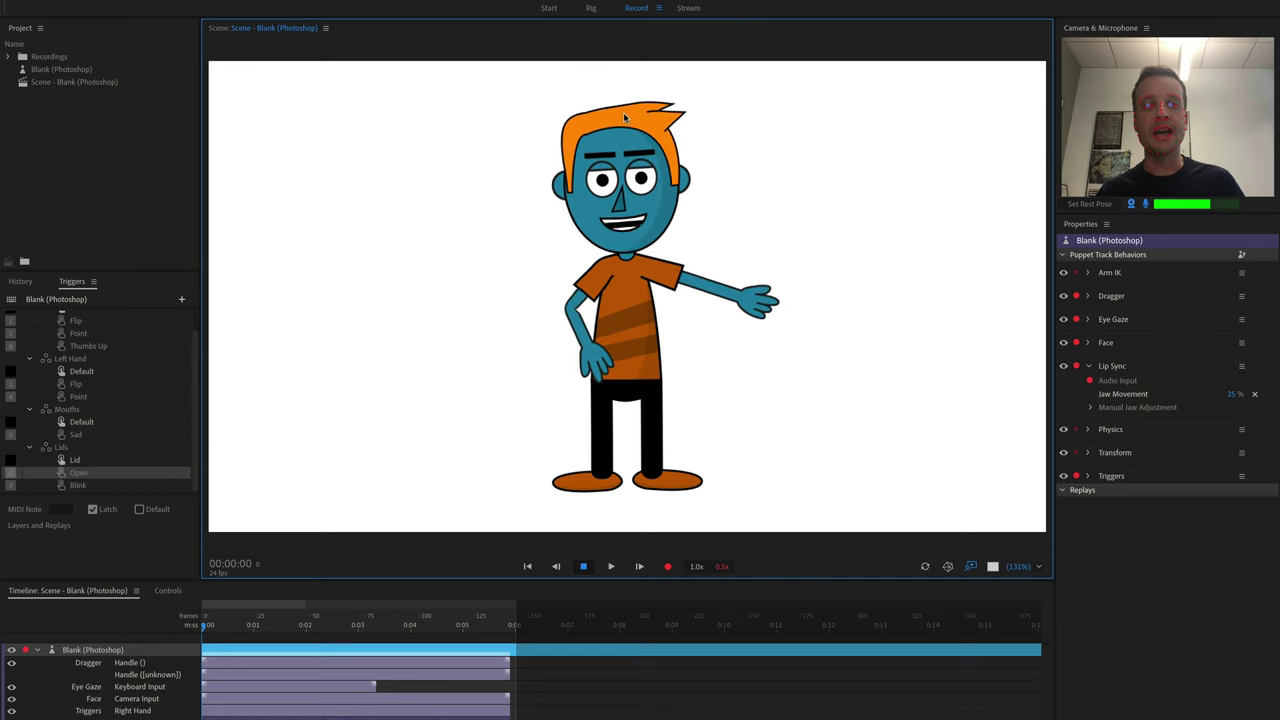
- Return to the Rig workspace, select the whole Blank puppet, and review its Arm IK settings and the available behaviors
click(591, 8)
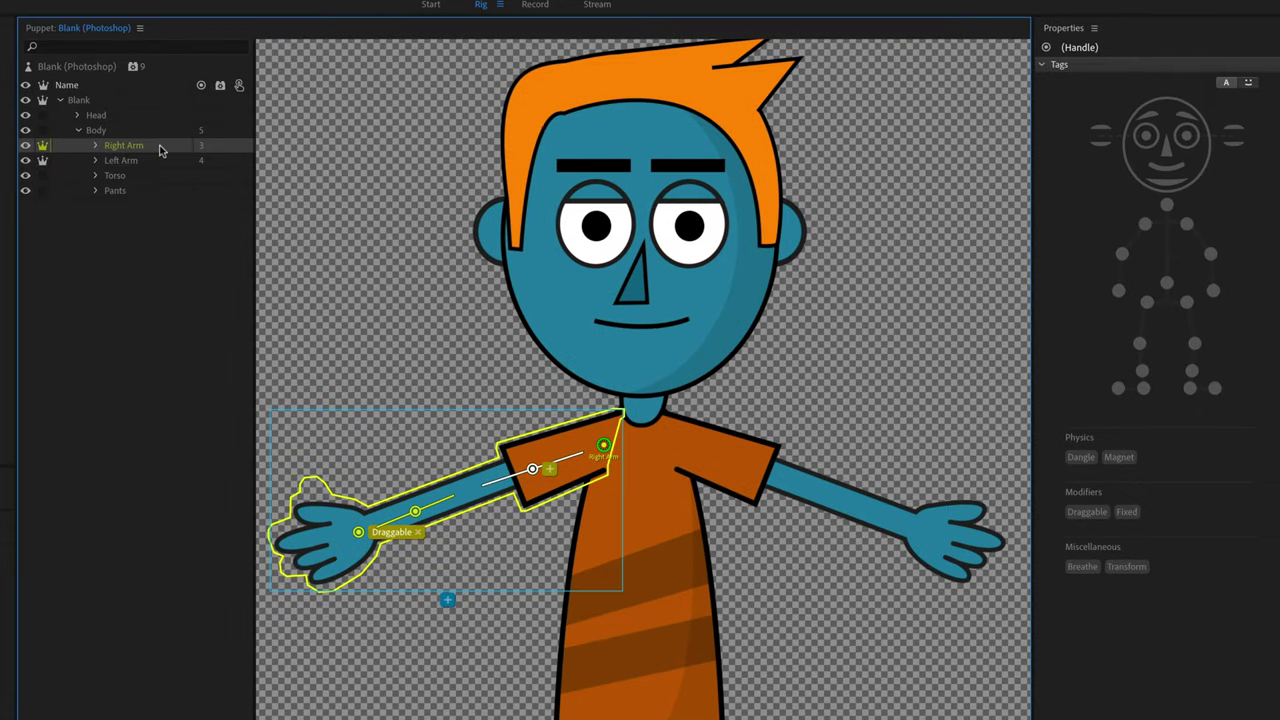
click(97, 66)
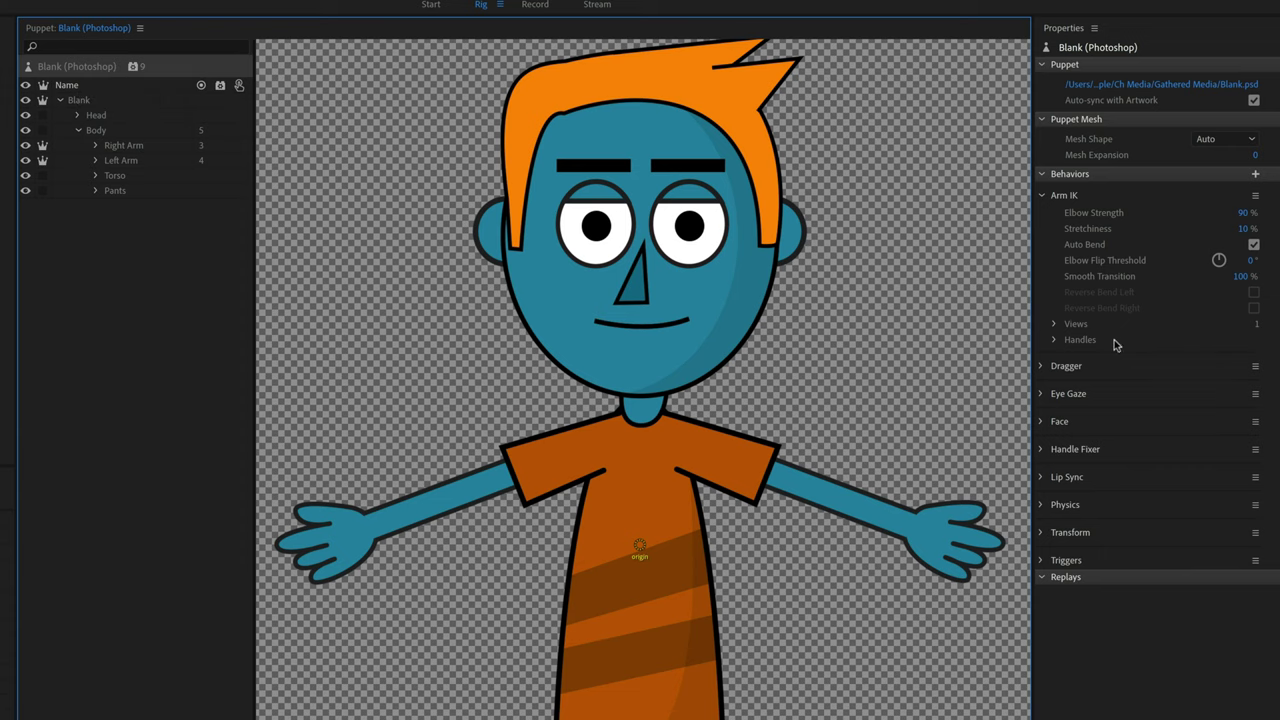
click(1042, 195)
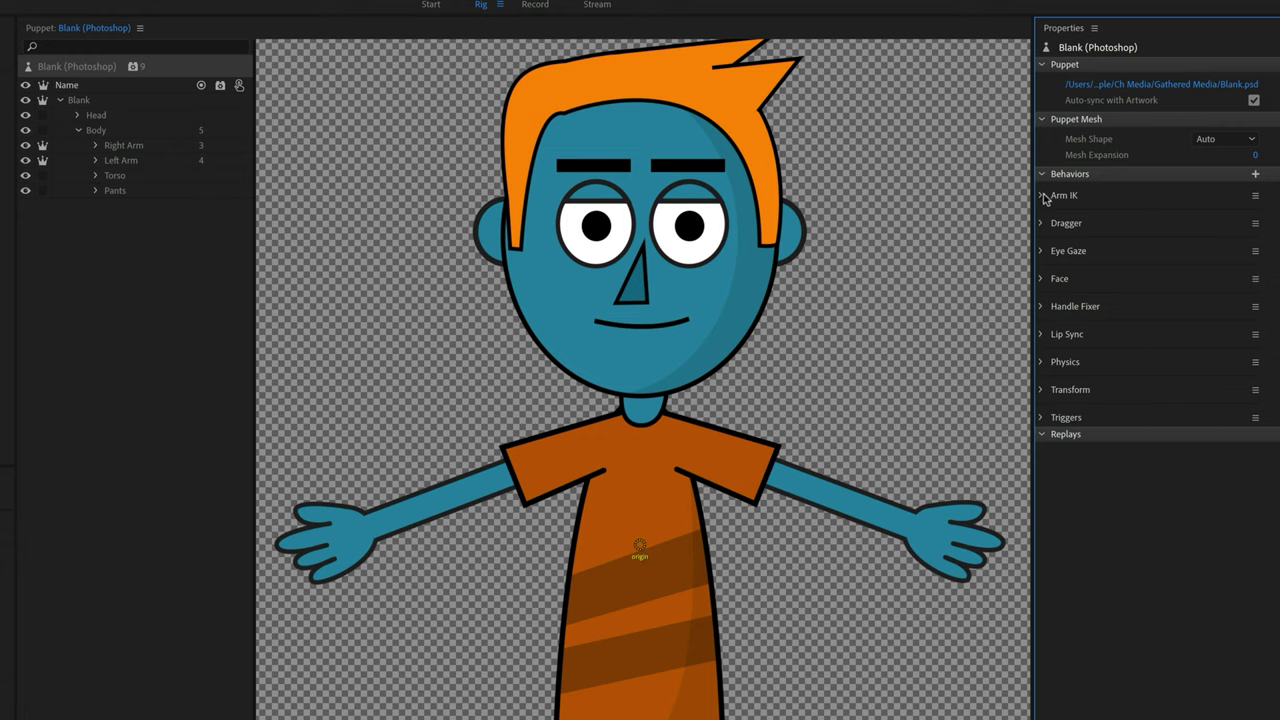
drag(1047, 199, 378, 61)
click(1255, 175)
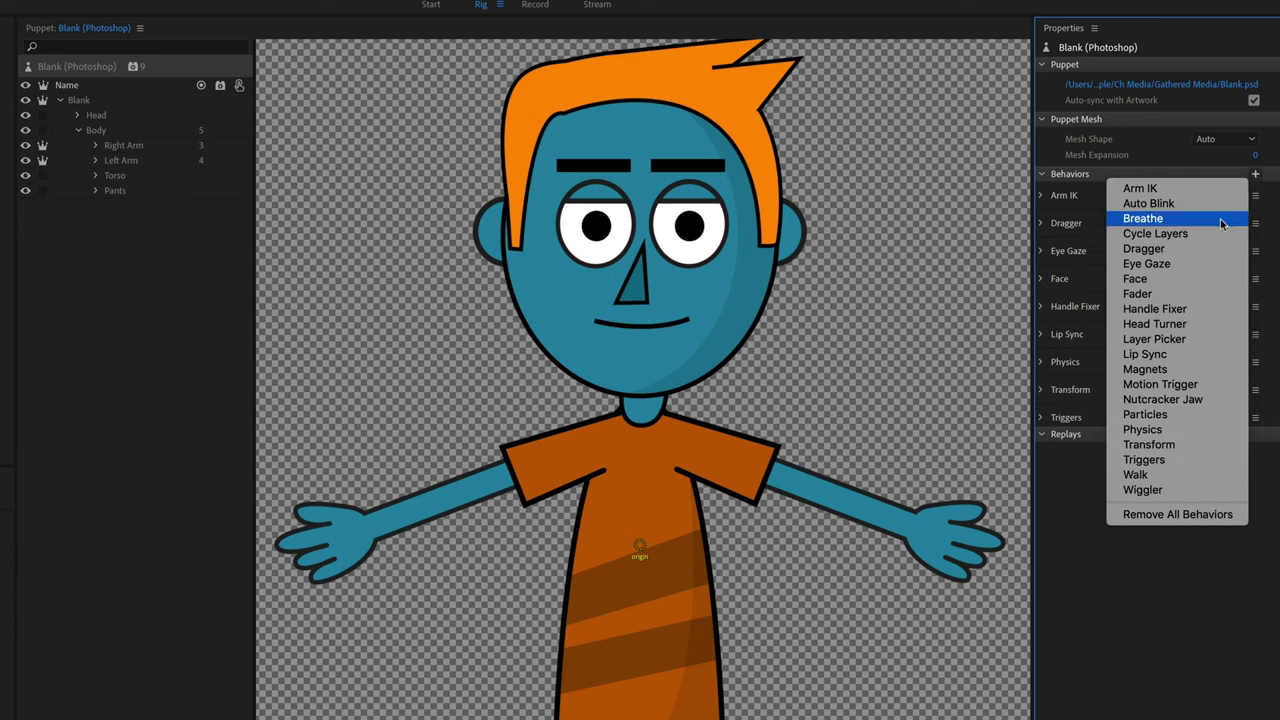
click(1151, 167)
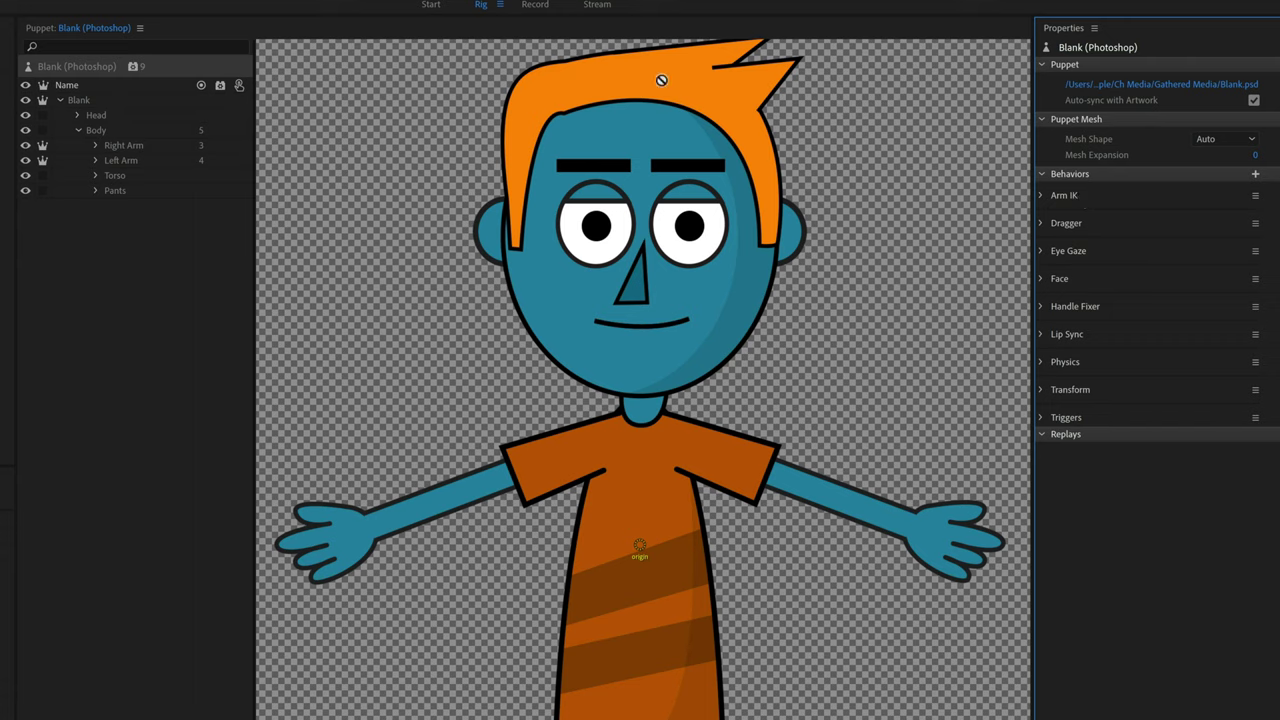
- In the Right Arm group, tag the Draggable hand handle as Right Wrist and add a handle at the elbow tagged Right Elbow
click(120, 145)
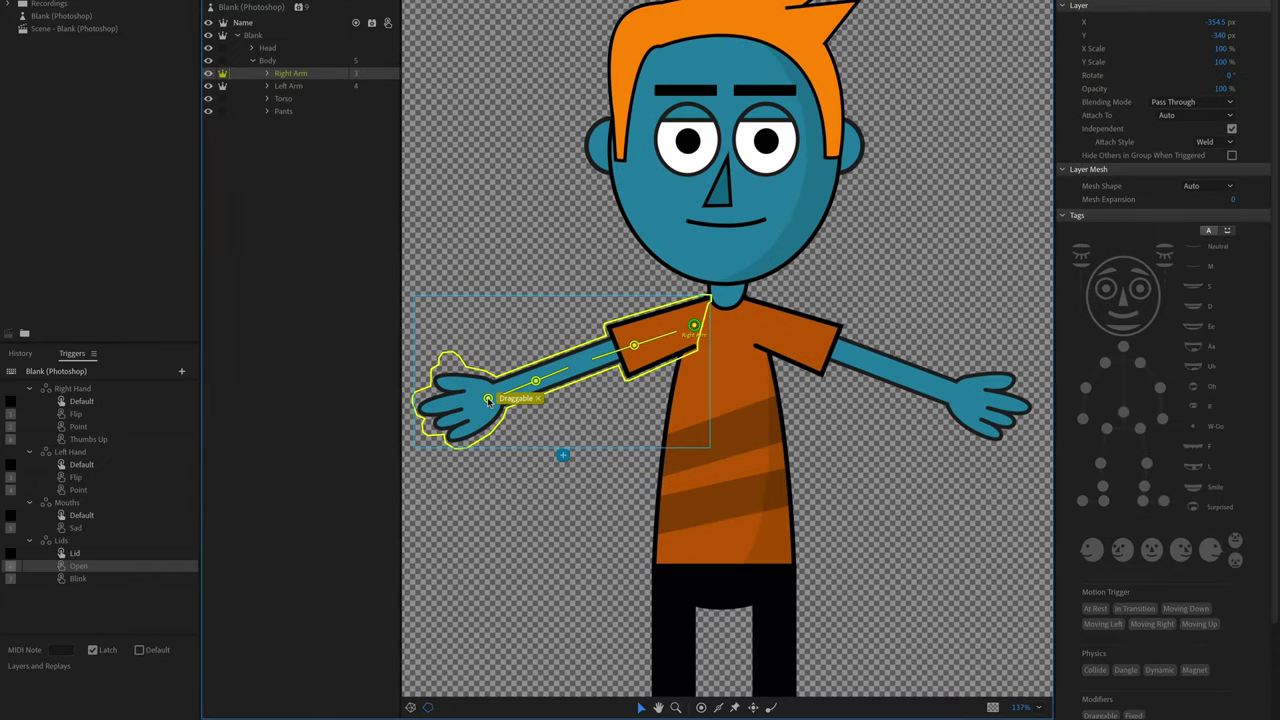
click(488, 400)
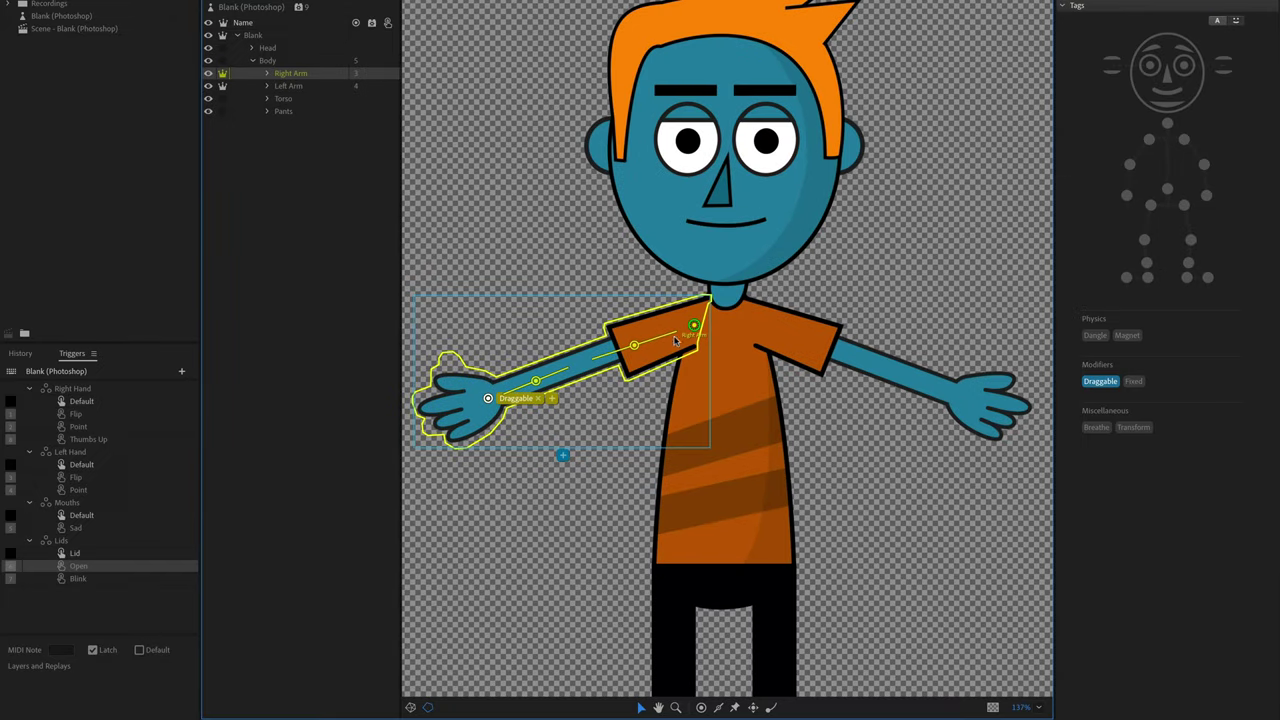
click(1126, 196)
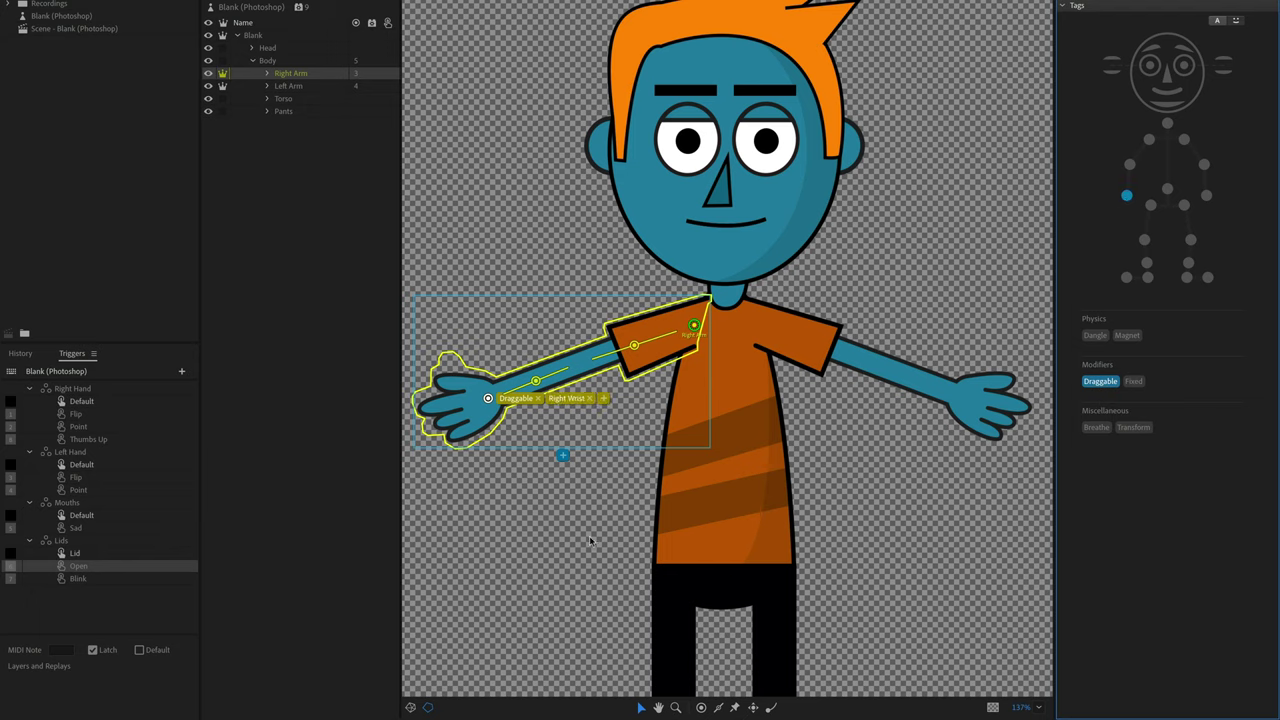
click(699, 708)
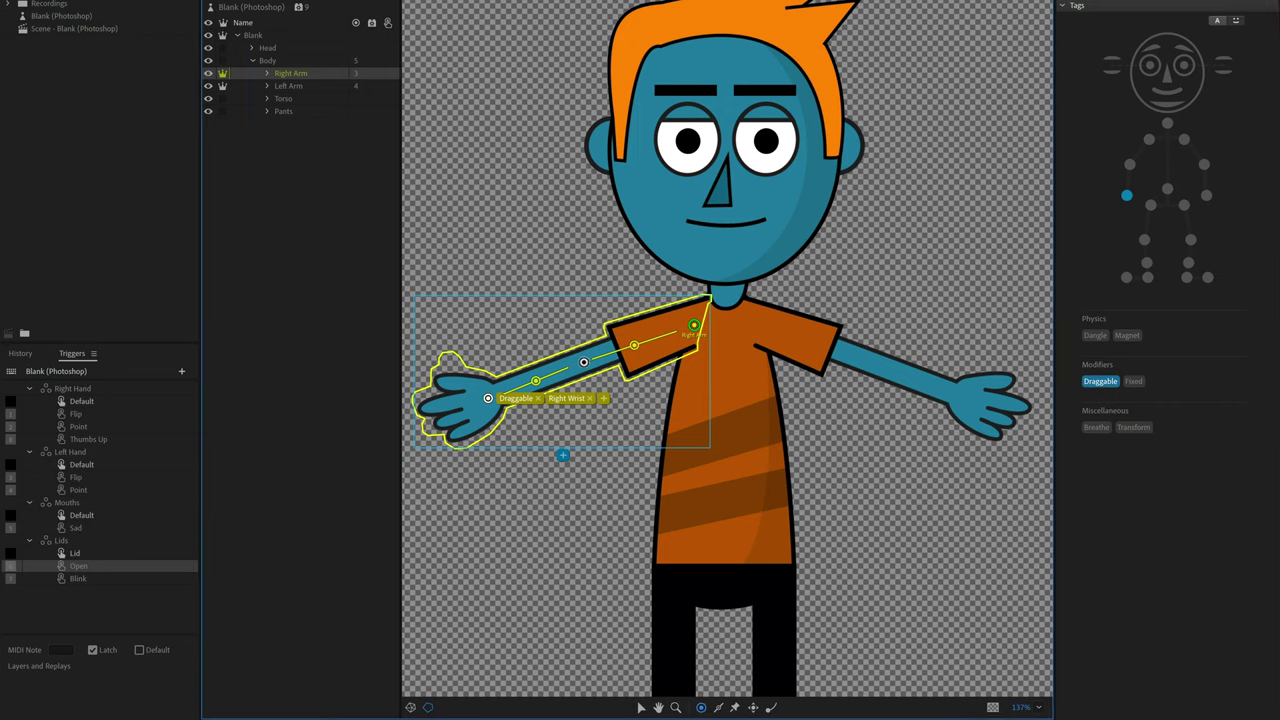
click(579, 364)
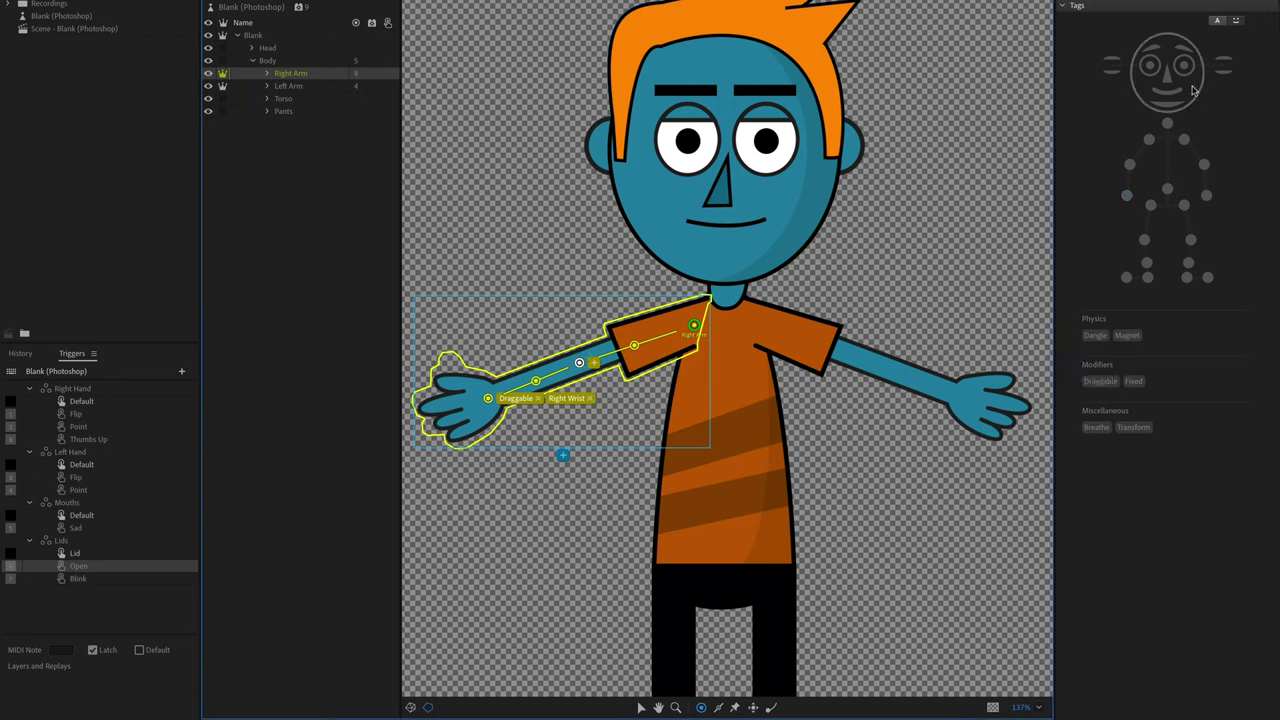
click(1130, 165)
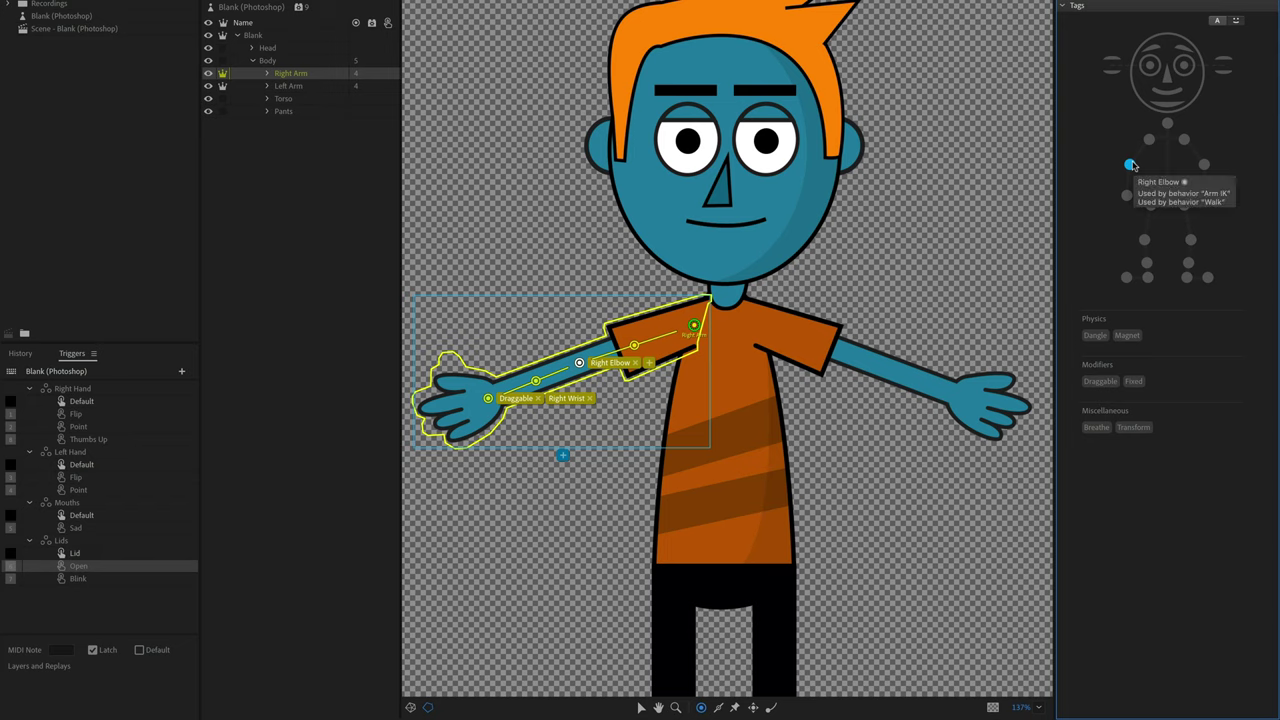
click(693, 327)
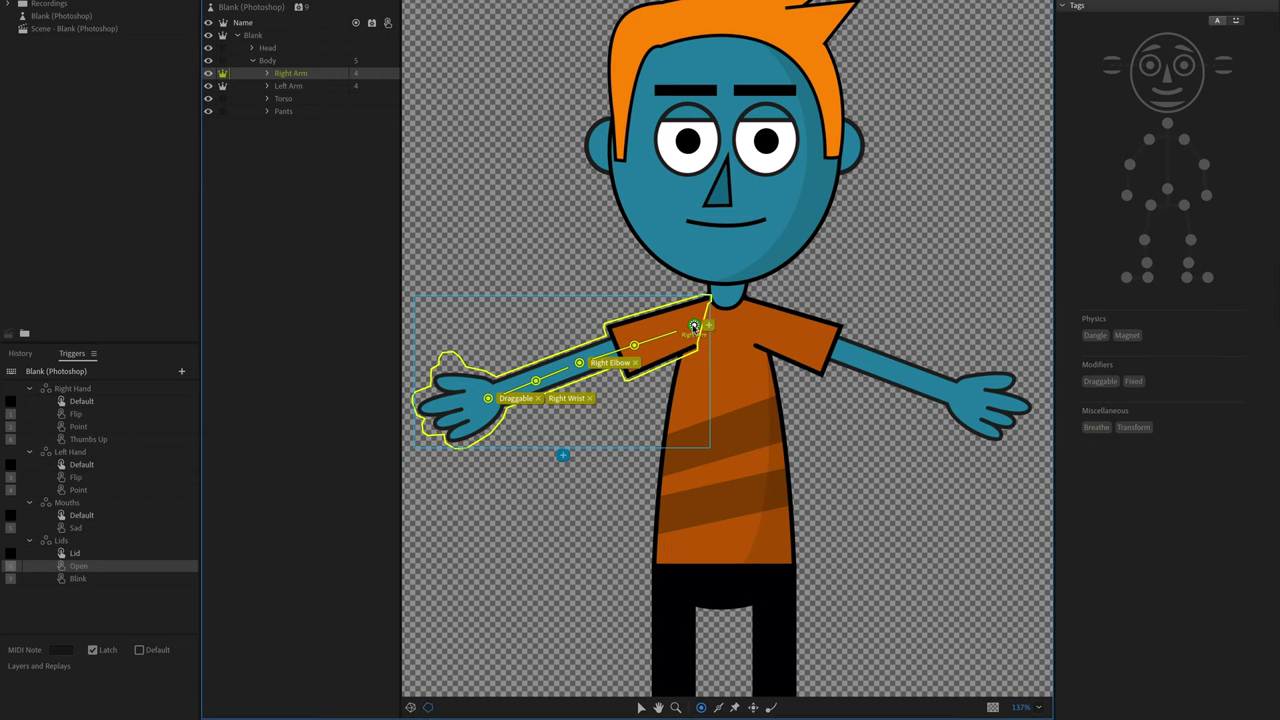
click(1147, 140)
key(ctrl+z)
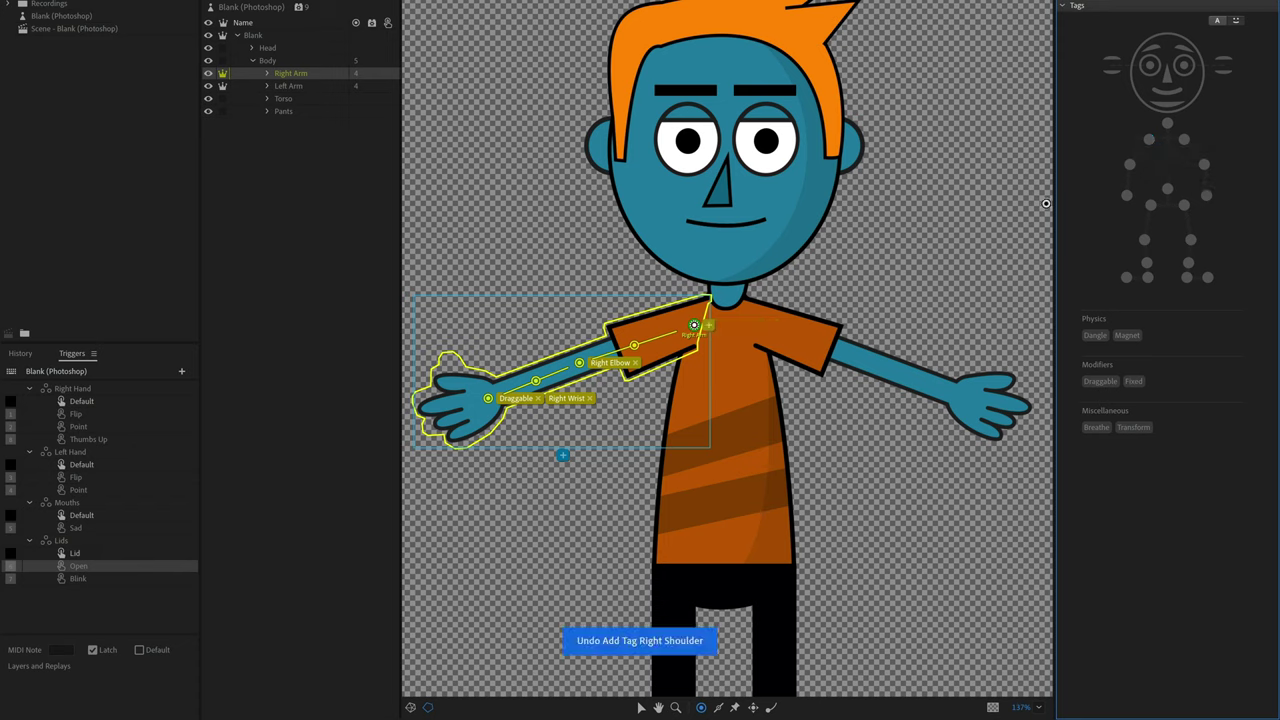
- Place the Body group's Right Shoulder handle on the right arm's attachment point and test both arms' bending in the Record workspace
click(275, 61)
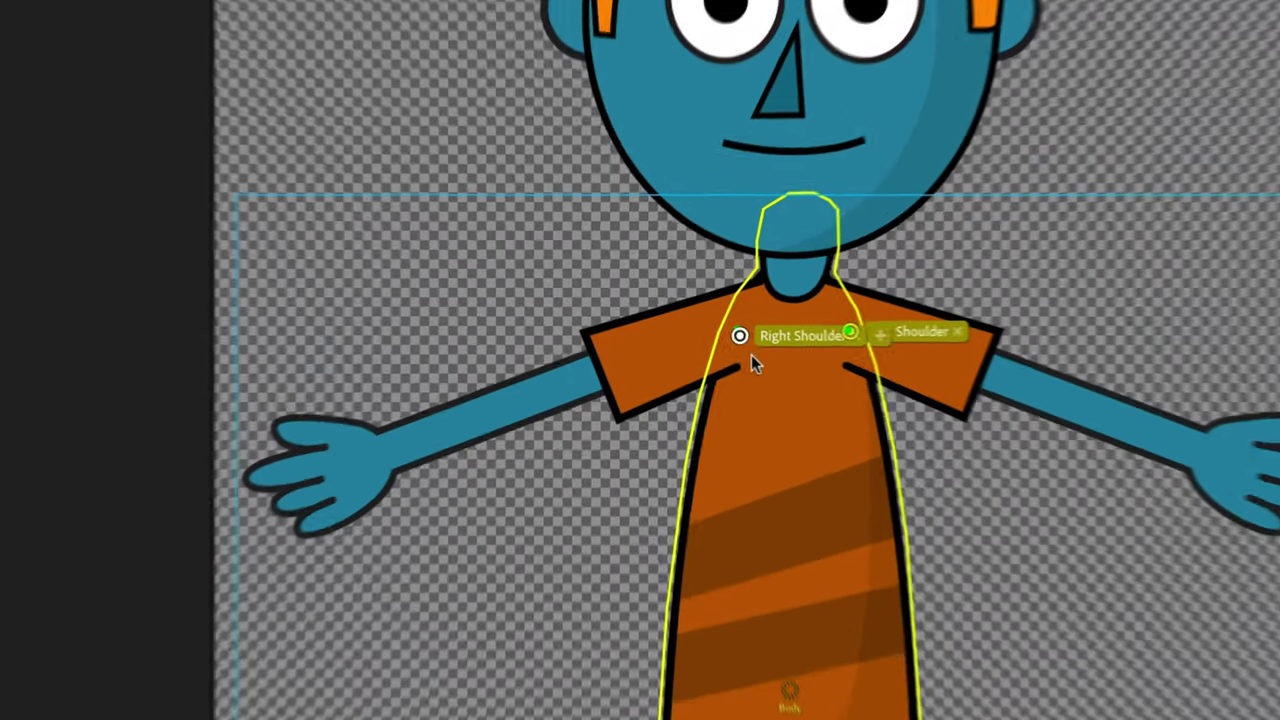
drag(695, 330, 715, 376)
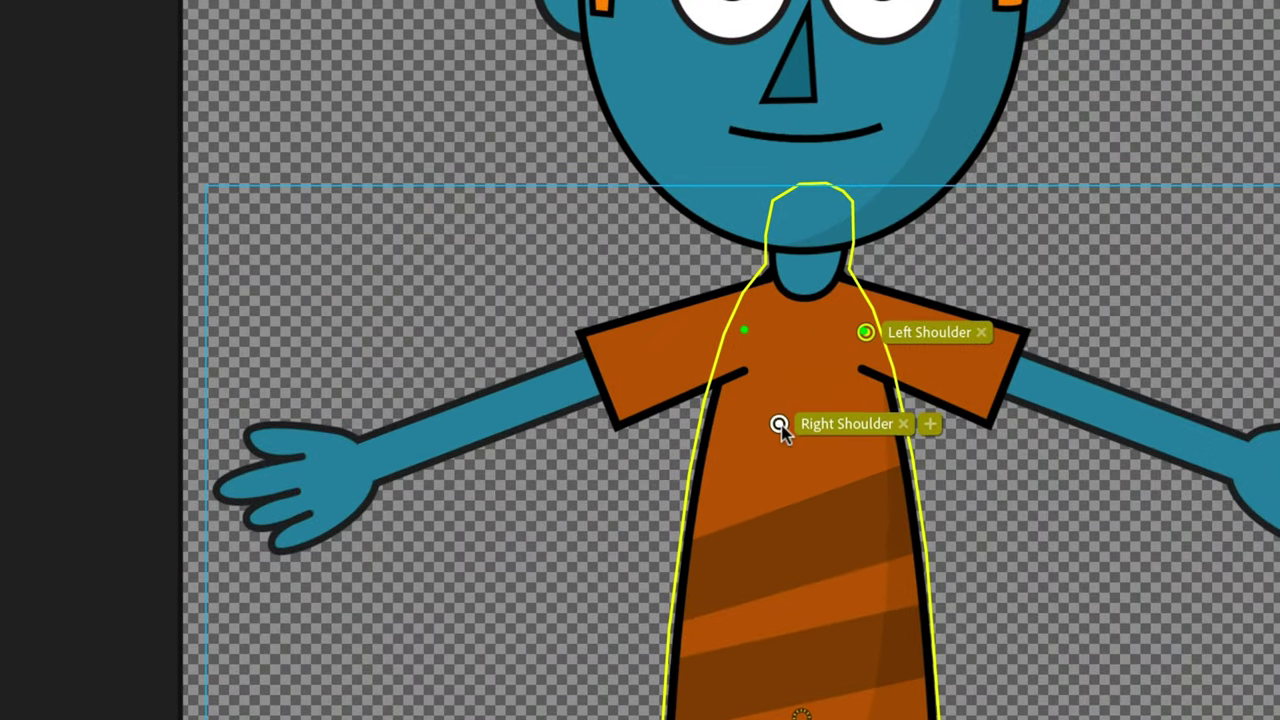
drag(780, 425, 745, 334)
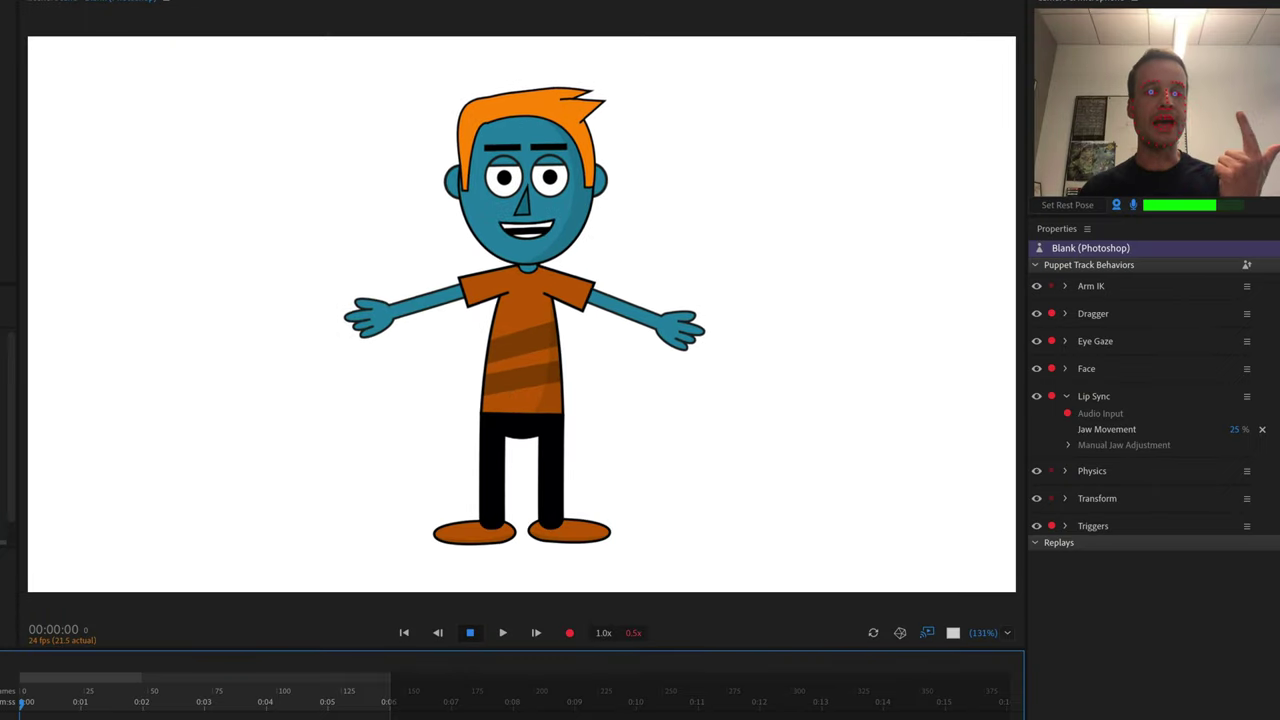
drag(355, 322, 450, 390)
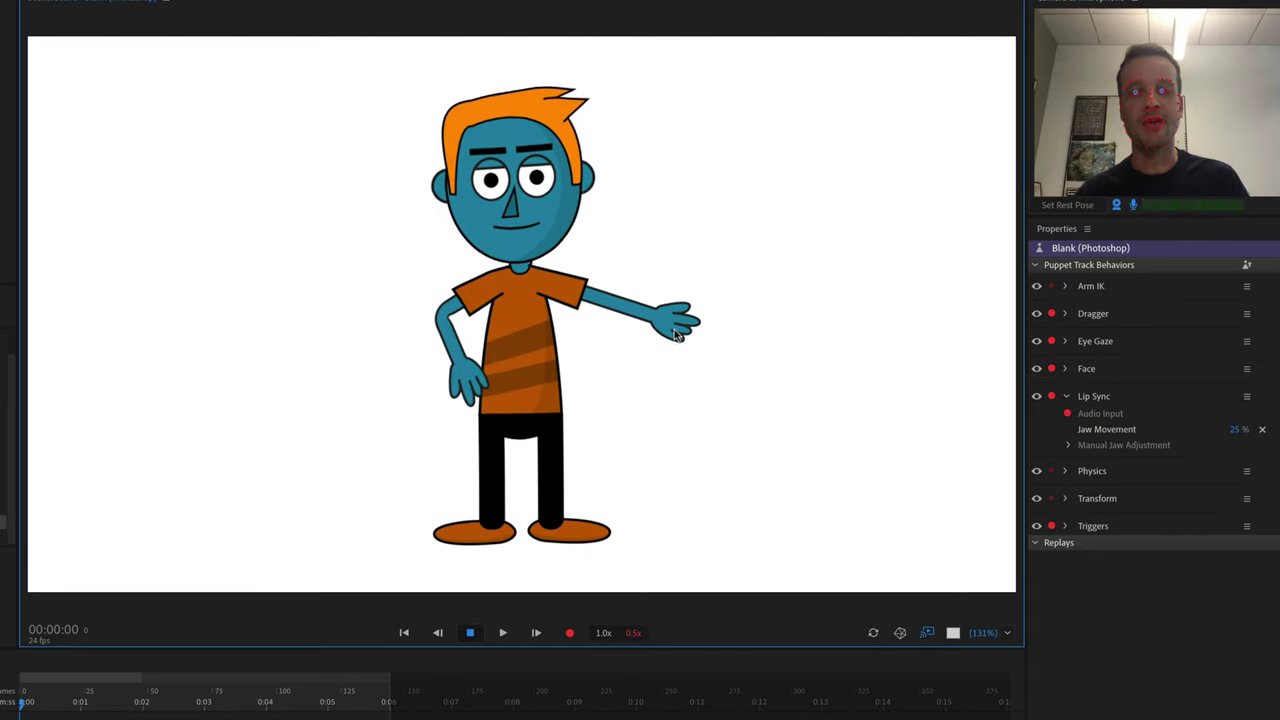
drag(680, 315, 585, 388)
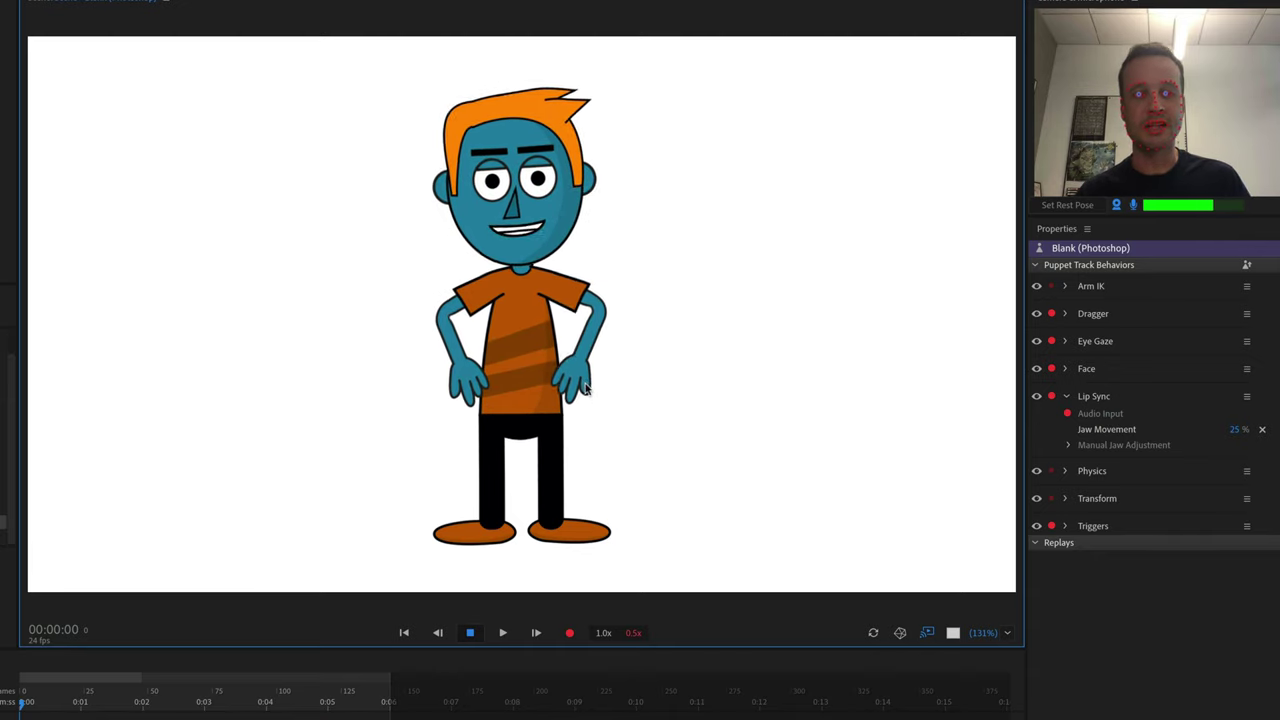
- Set the Arm IK behavior's Elbow Flip Threshold to 52° and test the elbow bending by moving both hands
click(1067, 287)
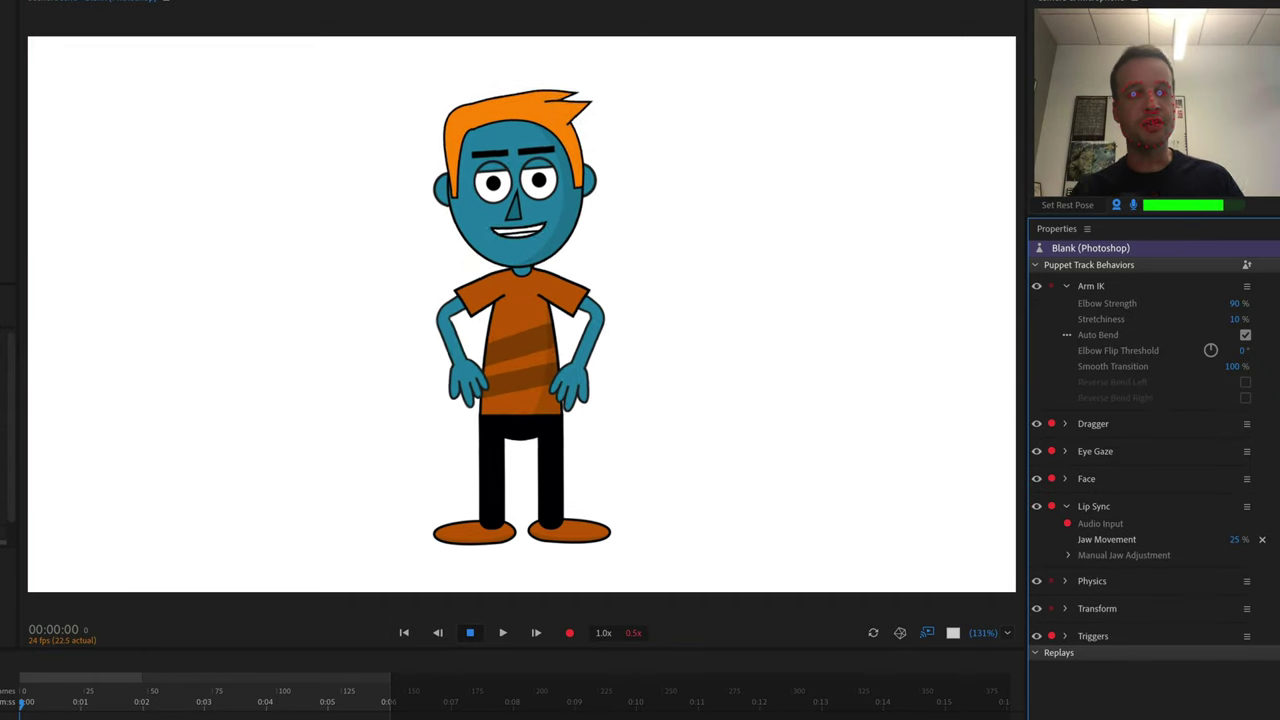
drag(570, 385, 648, 333)
drag(511, 378, 404, 314)
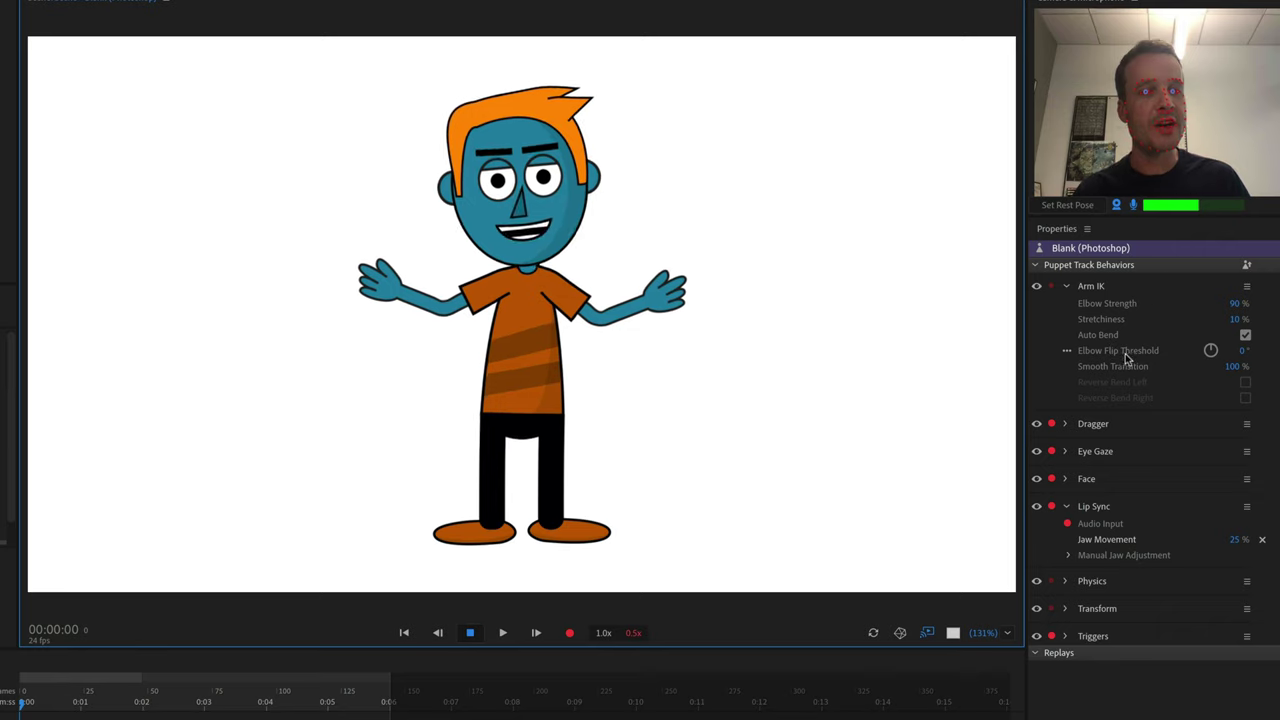
drag(1211, 352, 1186, 309)
drag(655, 283, 595, 376)
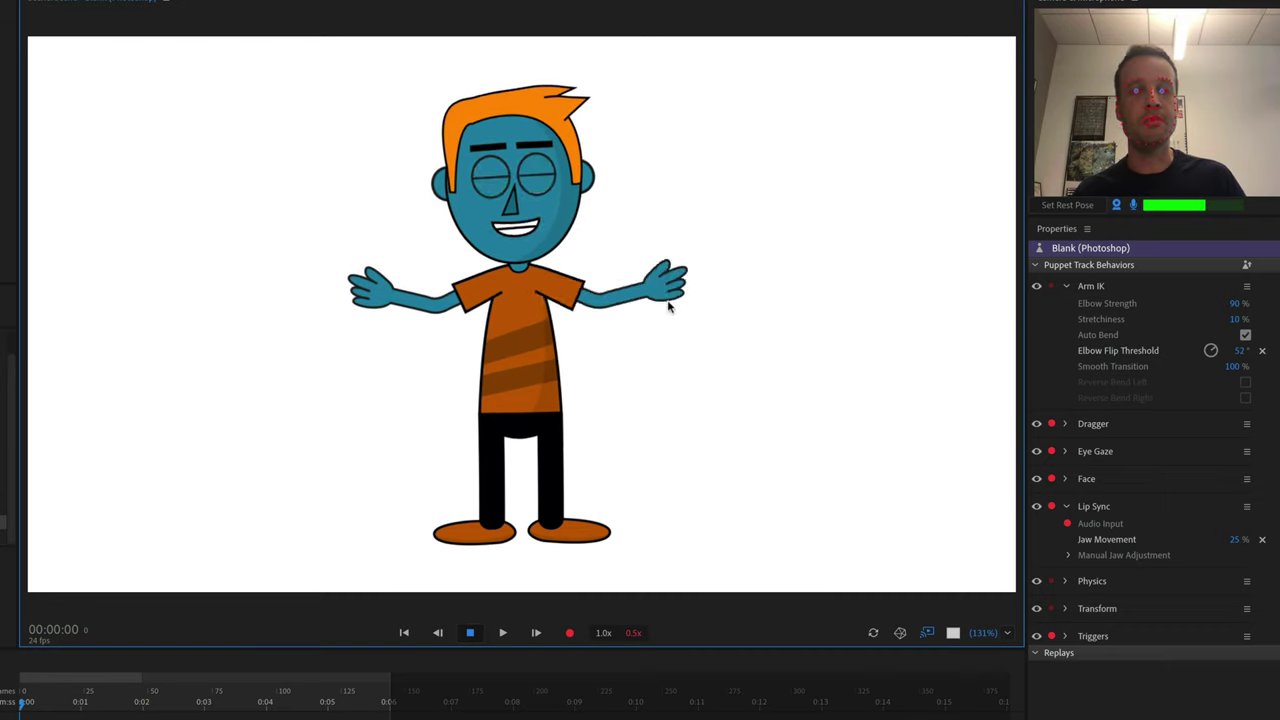
drag(669, 307, 600, 388)
drag(397, 323, 460, 402)
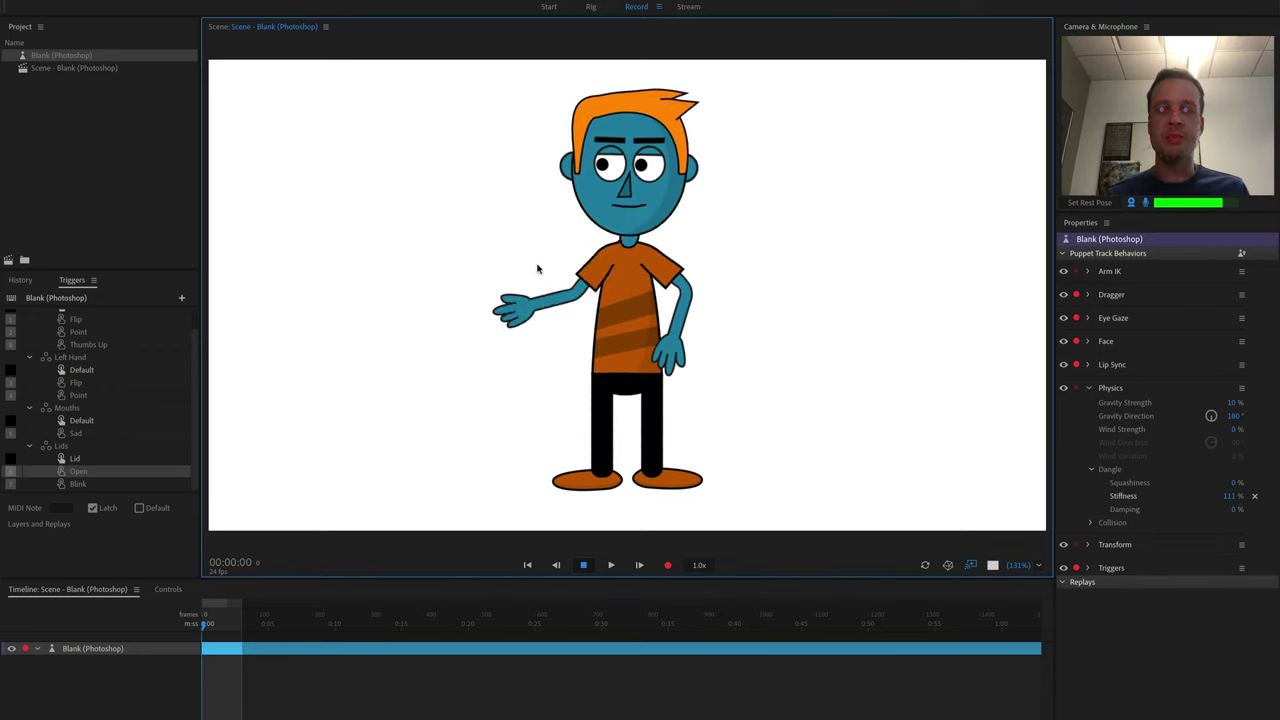
- Try out the puppet's left arm in the scene by raising its hand from the hip
drag(702, 369, 744, 280)
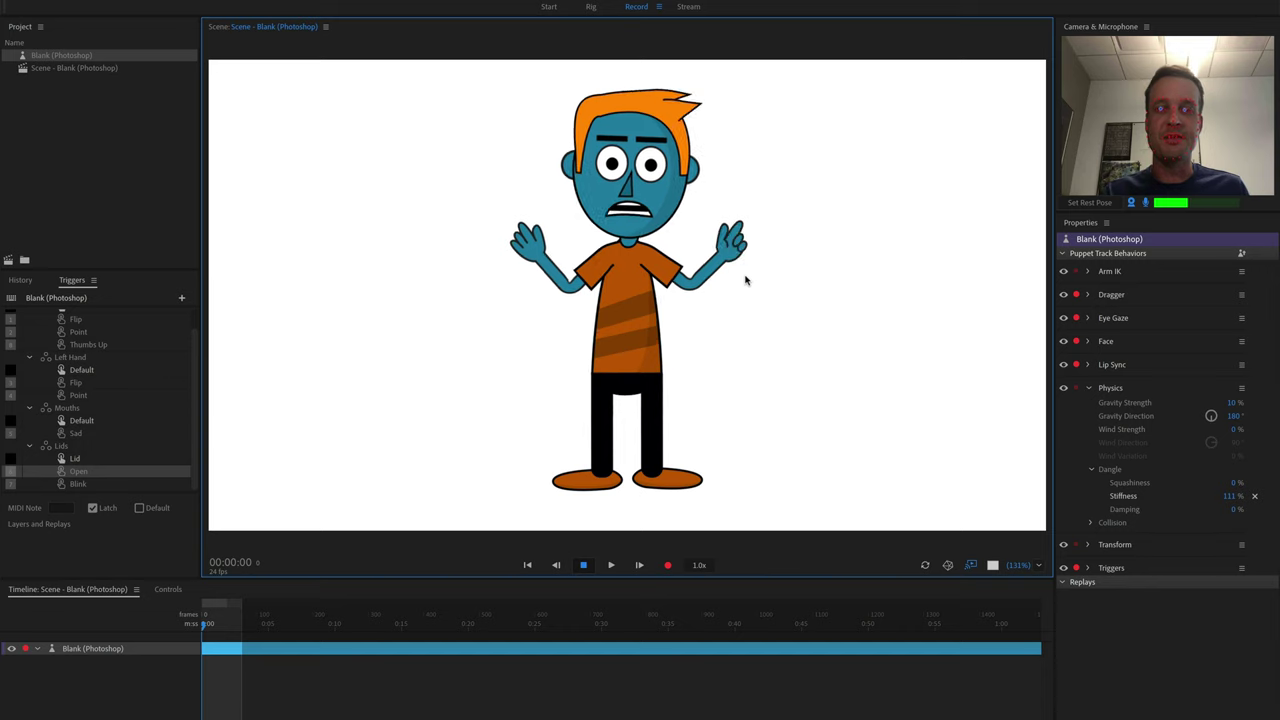
drag(744, 280, 746, 278)
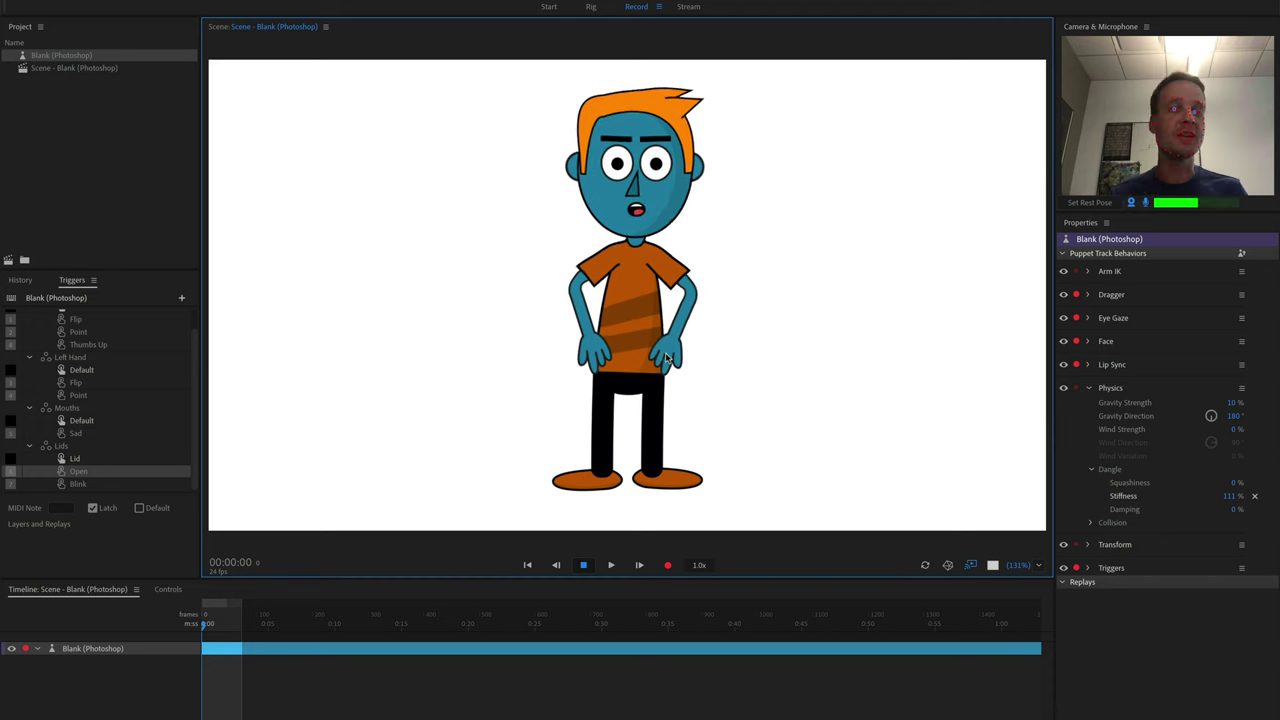
- Open the online tutorials from the Start workspace and browse the basics, Character Animator Episodes and More Video Tutorials sections
click(553, 7)
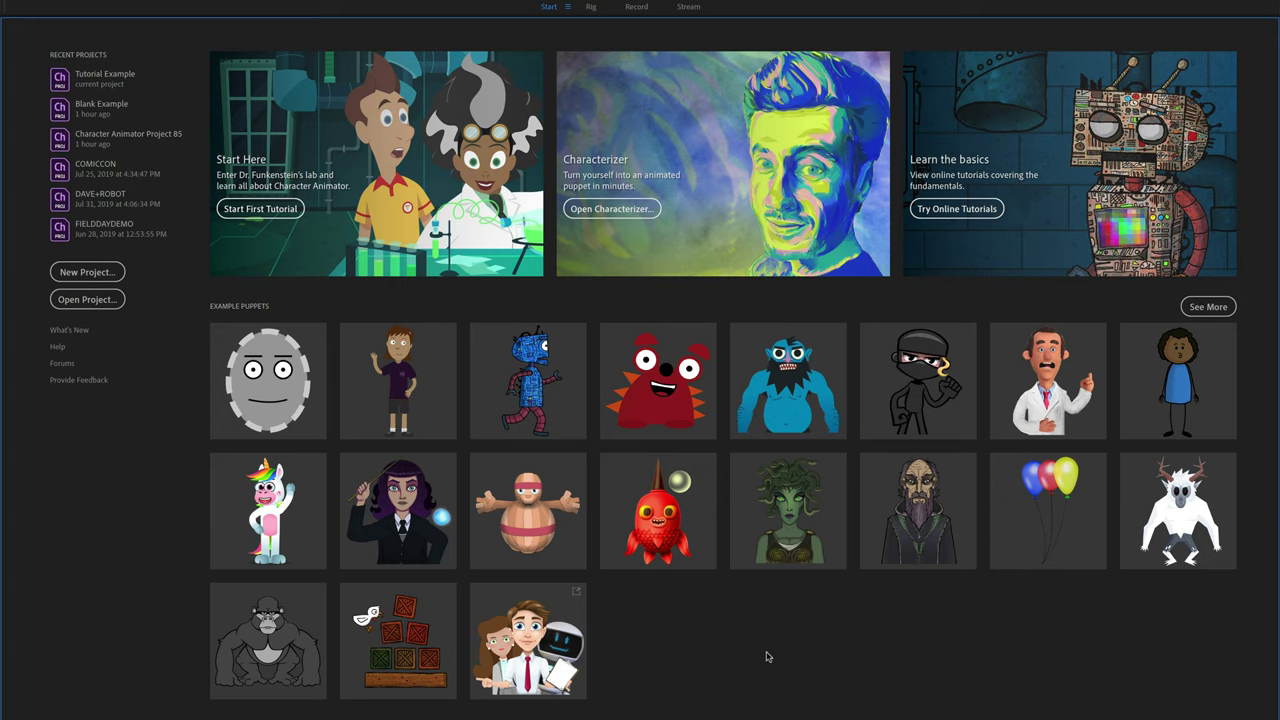
click(986, 208)
scroll(1251, 245, down, 2)
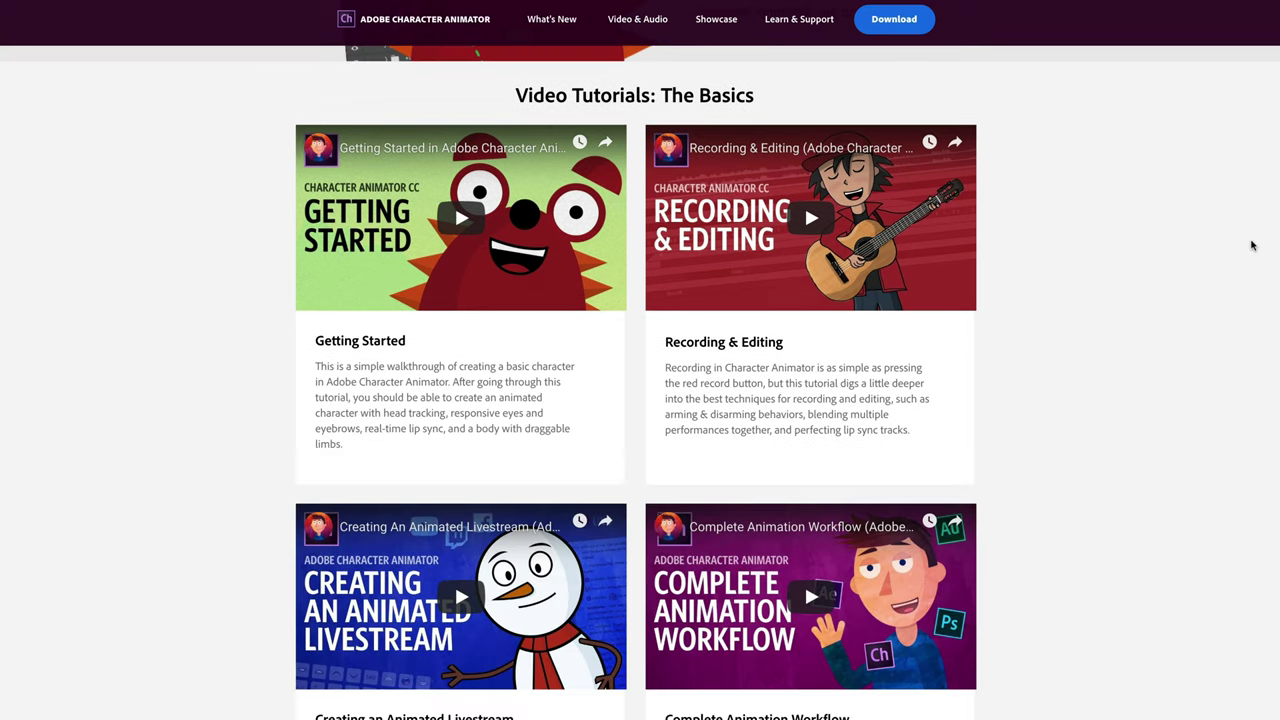
scroll(1251, 245, down, 3)
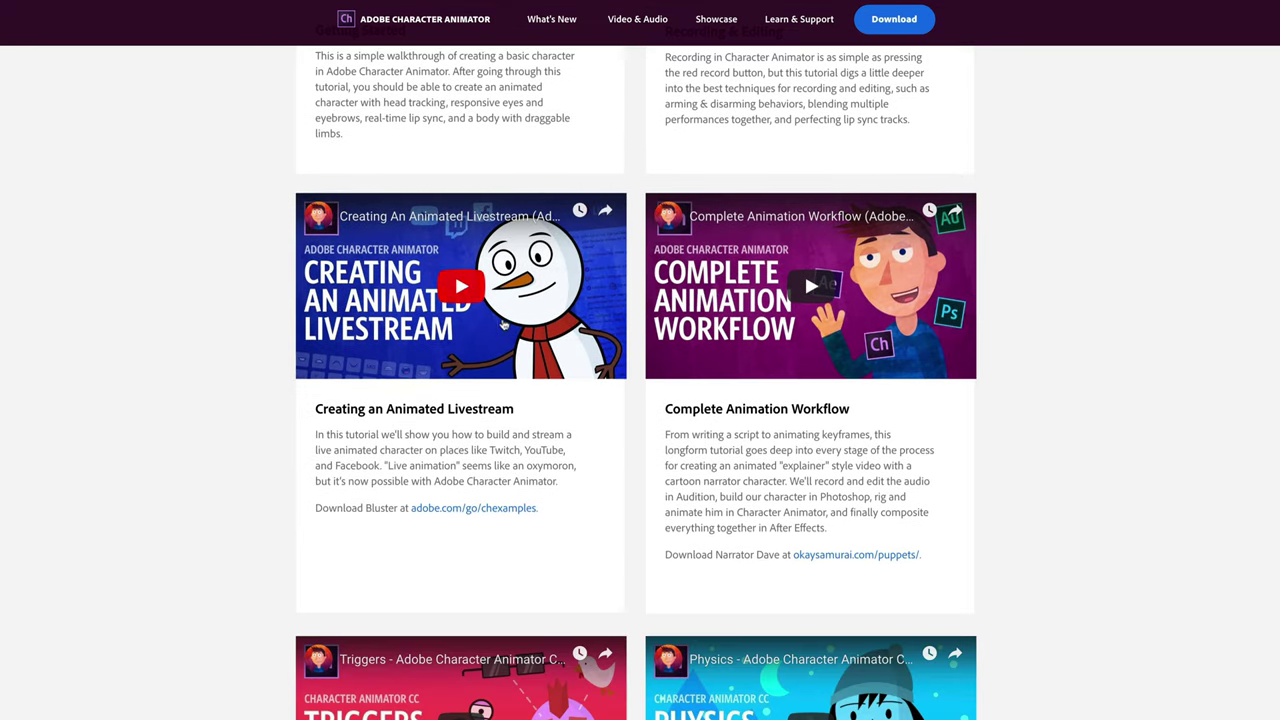
scroll(505, 325, down, 3)
scroll(511, 503, down, 5)
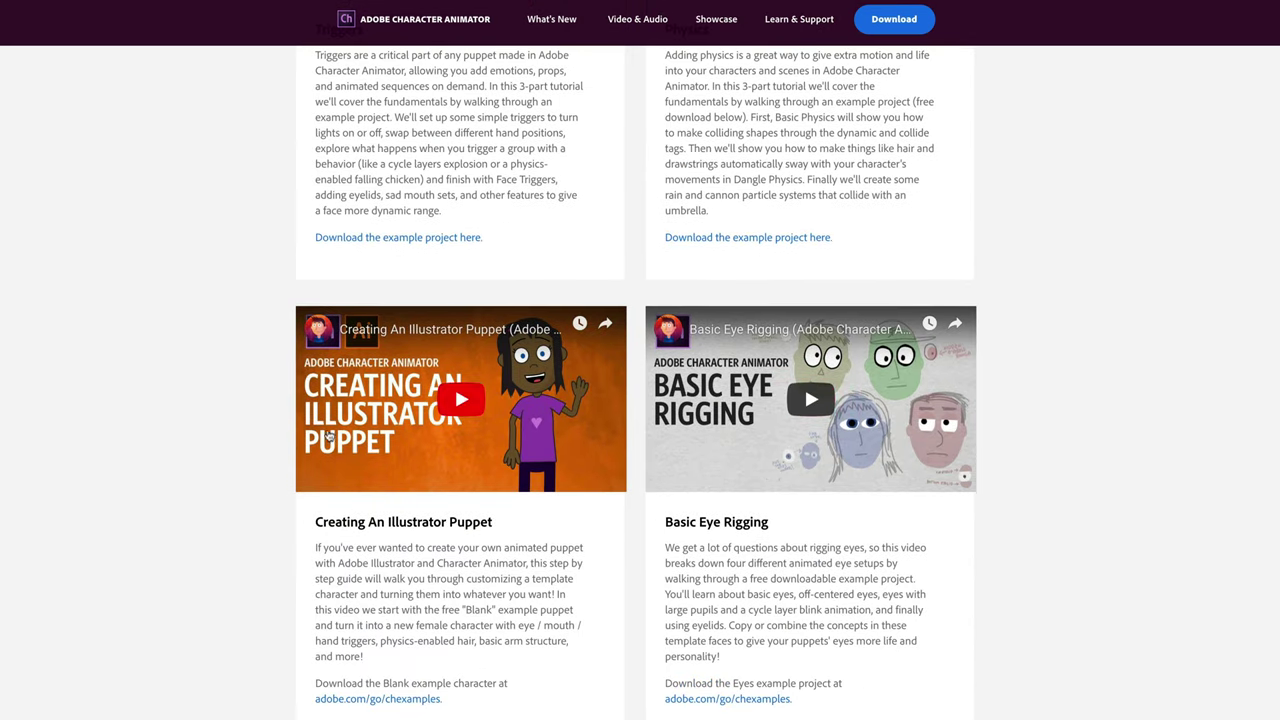
scroll(399, 425, down, 1)
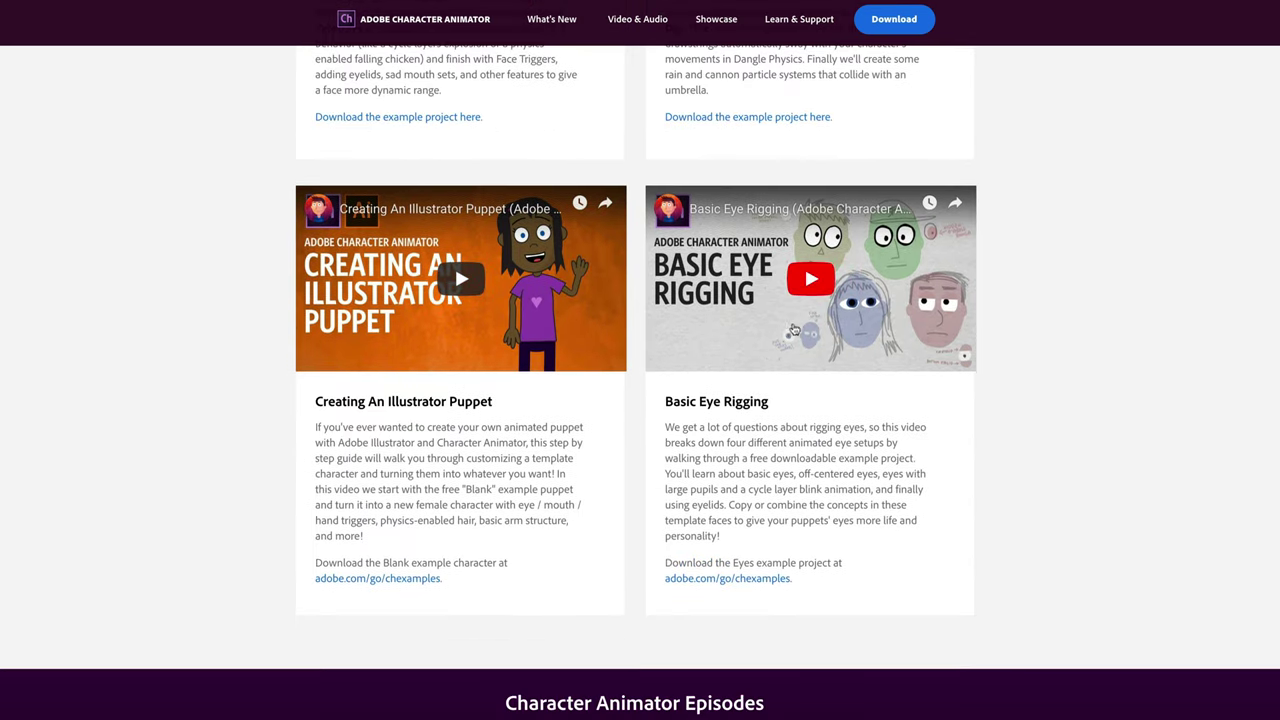
scroll(1028, 363, down, 12)
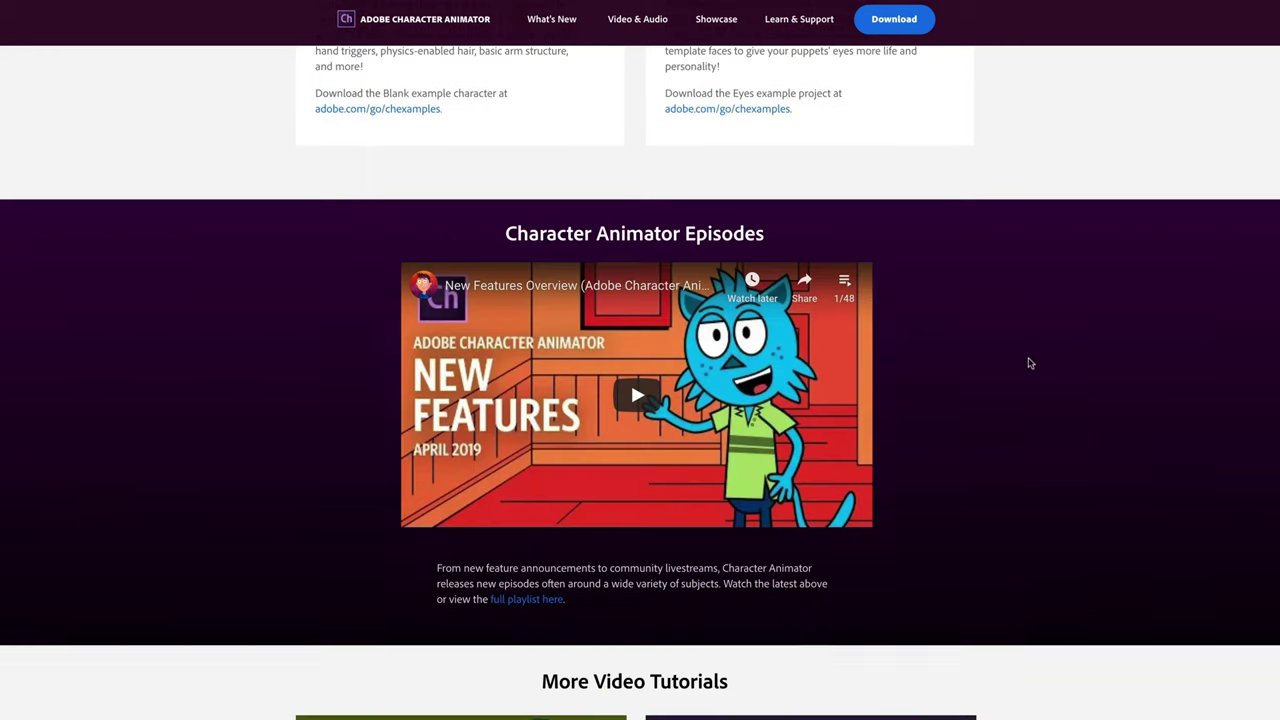
scroll(1028, 363, down, 5)
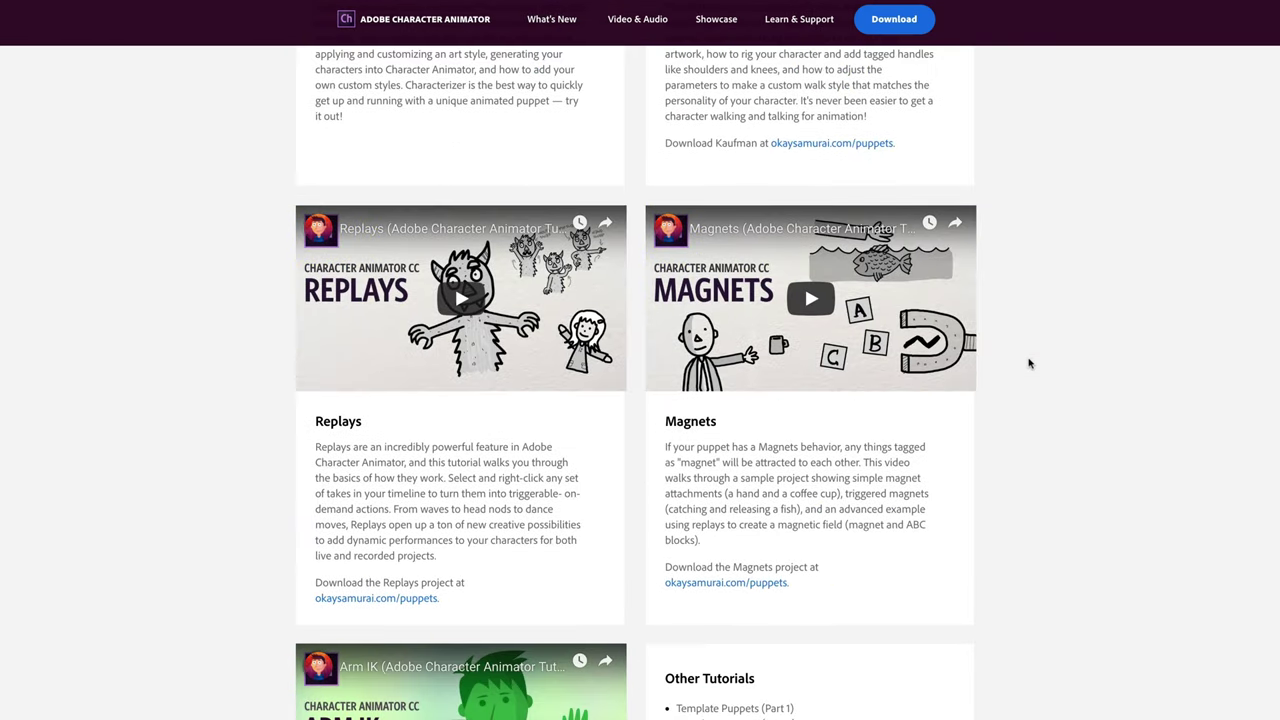
scroll(1028, 363, up, 3)
scroll(1028, 363, up, 4)
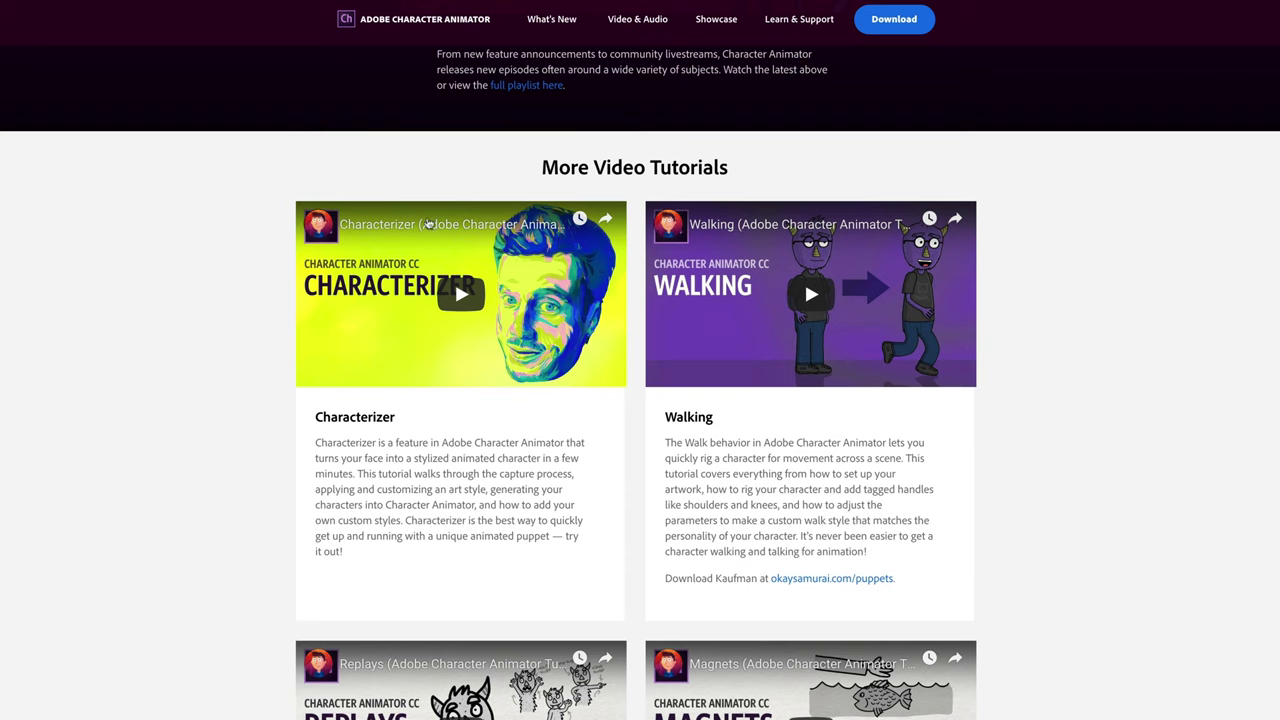
scroll(664, 525, down, 1)
scroll(929, 566, up, 20)
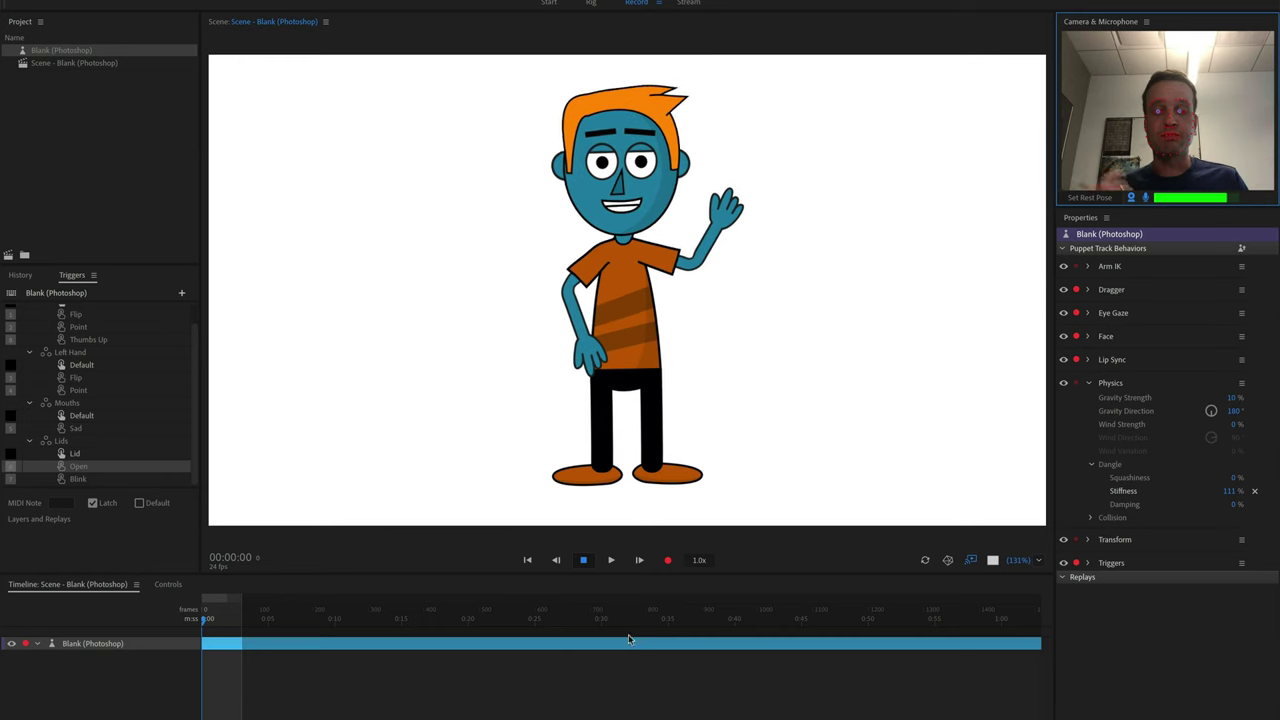
- Record a short performance in the Record workspace while waving the puppet's left hand
click(668, 560)
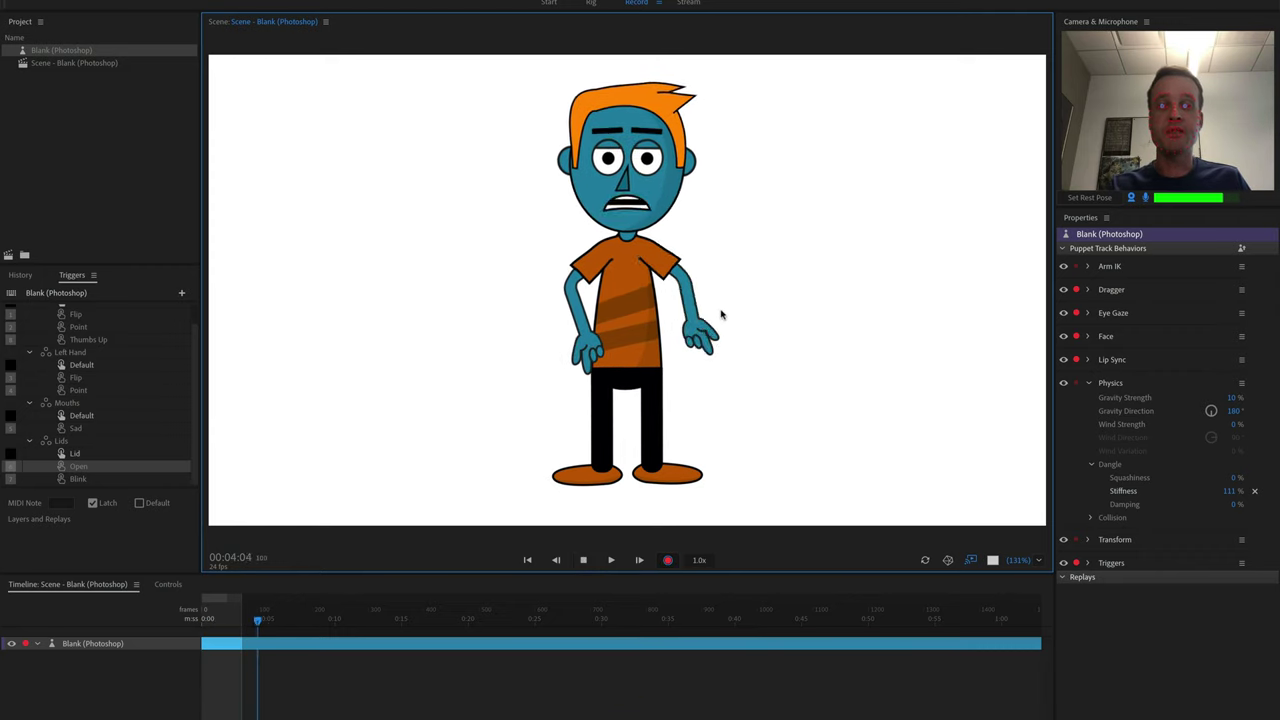
drag(720, 314, 726, 256)
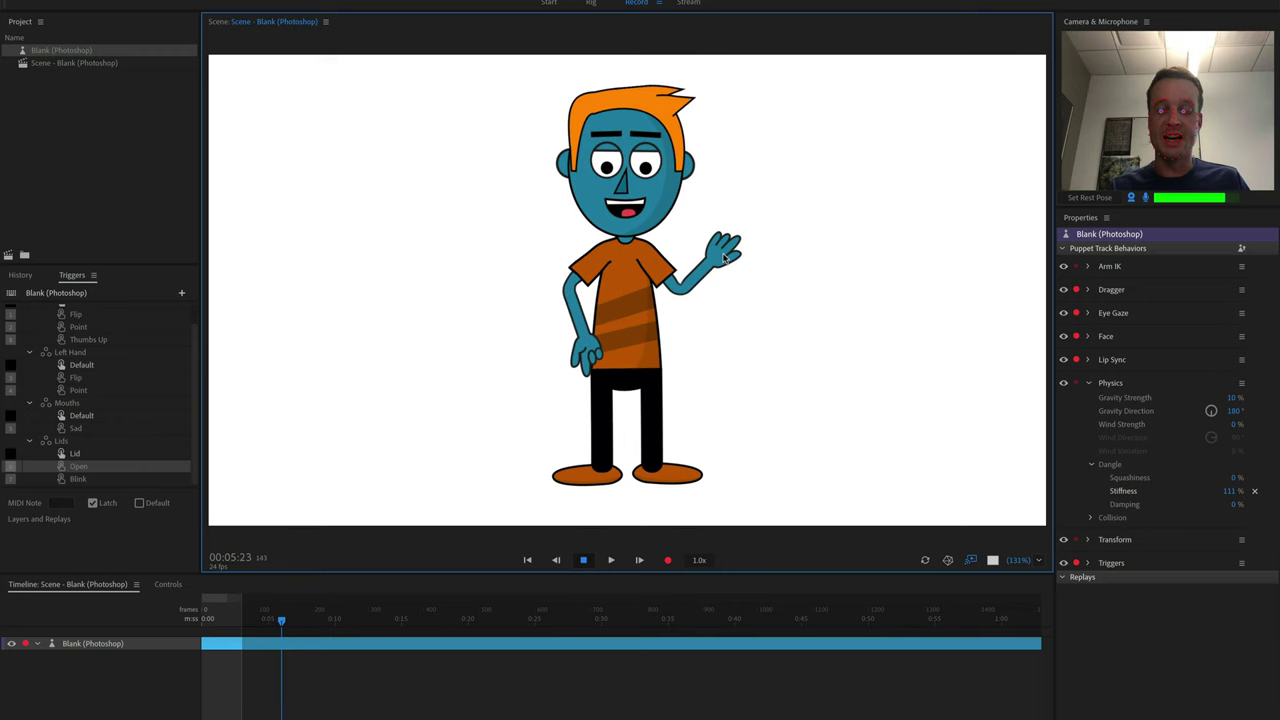
- Stop the performance recording at about six seconds and keep the take in the scene's timeline
click(584, 559)
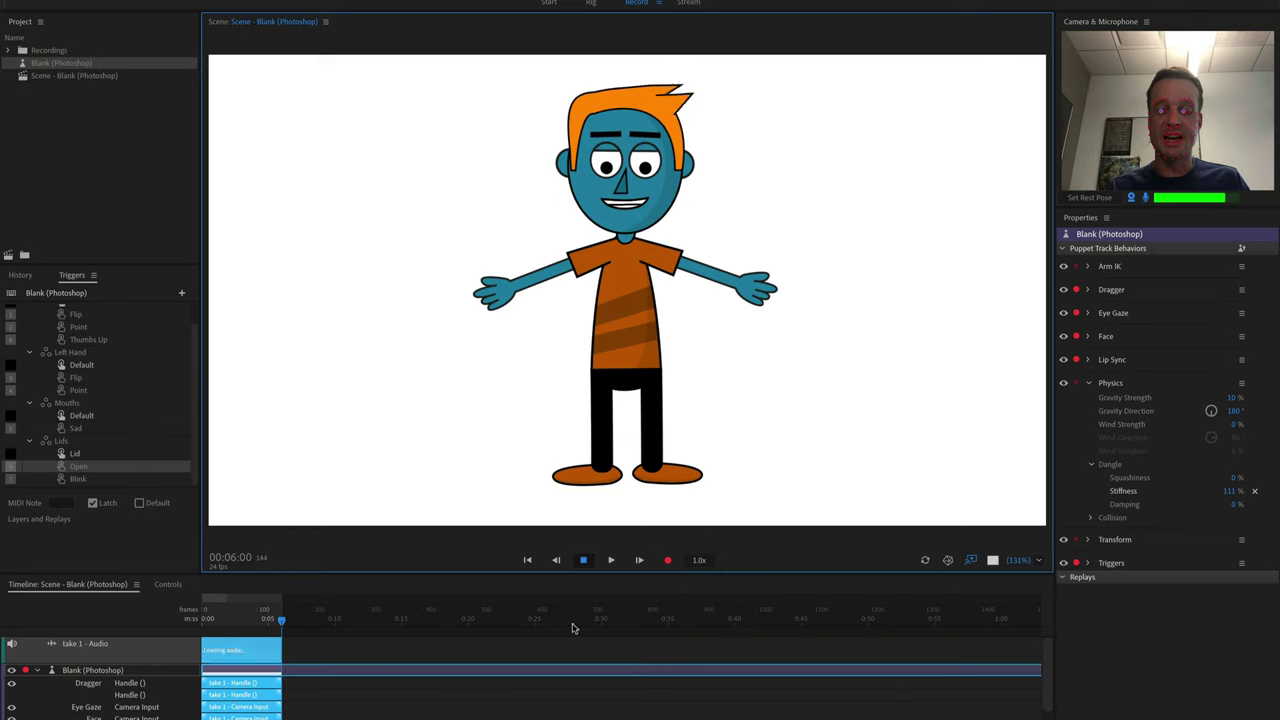
click(283, 621)
key(backslash)
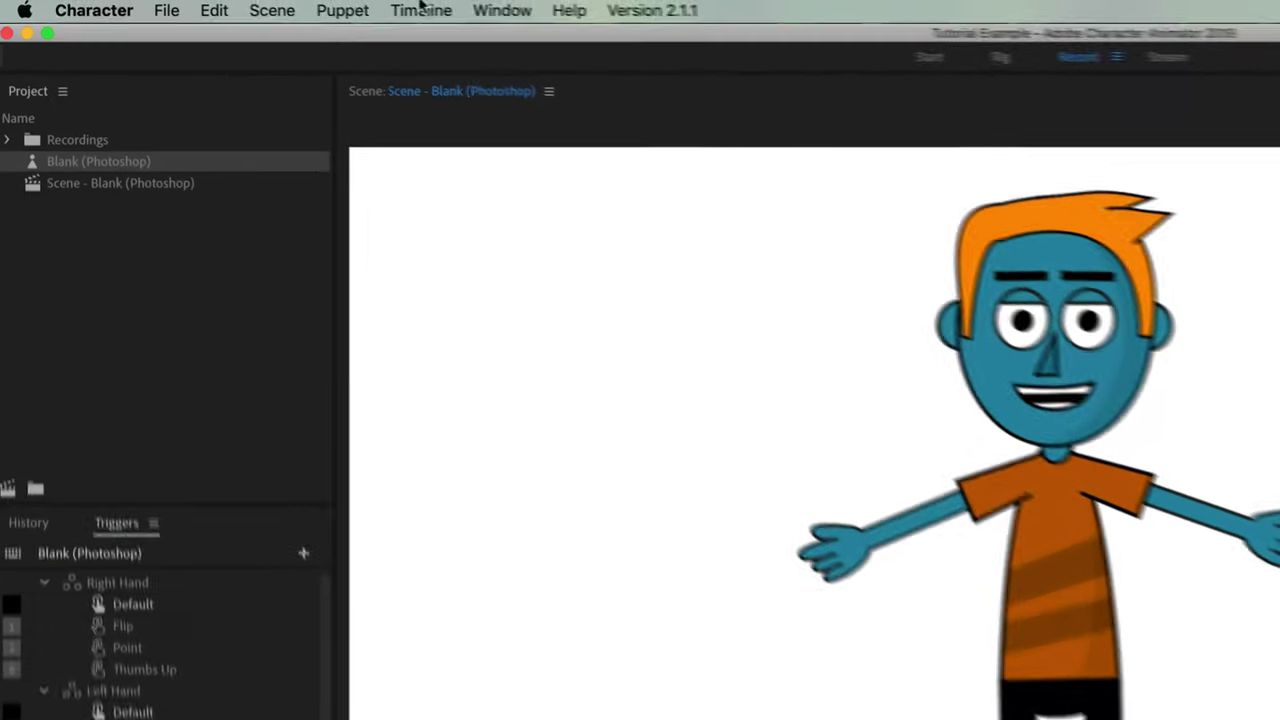
- Export the Blank (Photoshop) puppet to the Desktop as Bananas.puppet in the Character Animator Puppet format
click(112, 2)
mouse_move(286, 340)
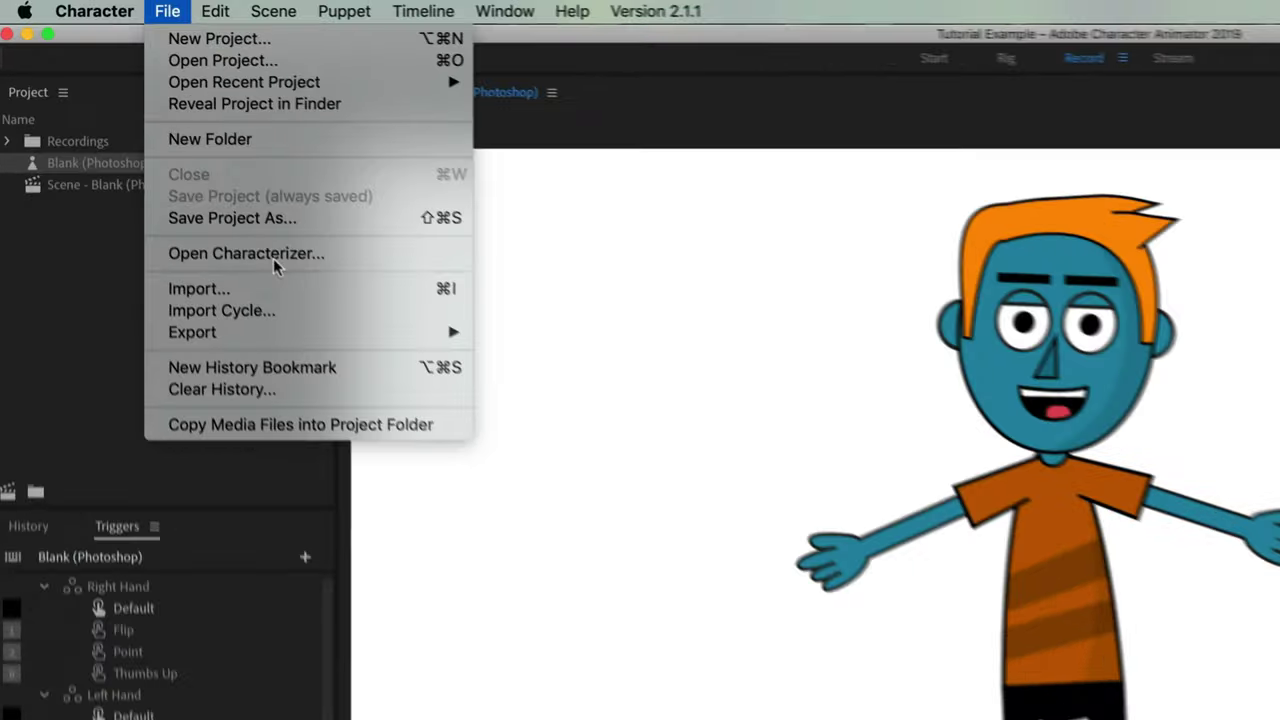
mouse_move(182, 169)
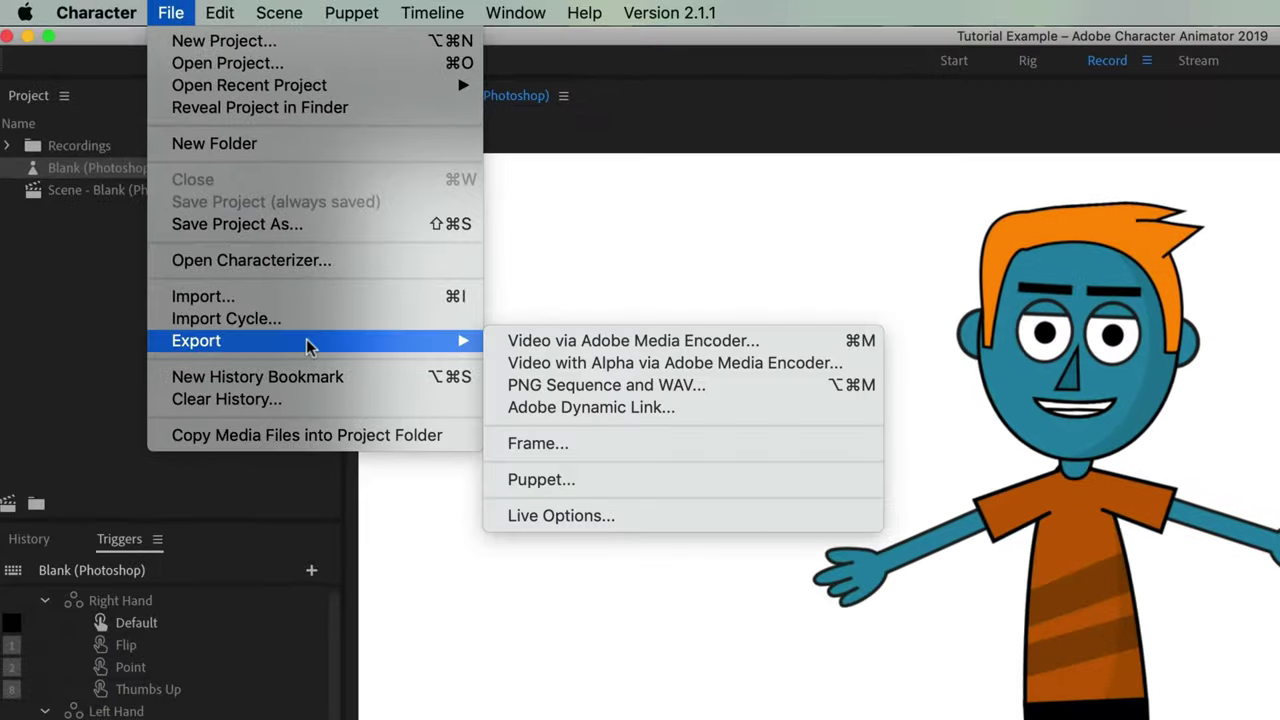
click(674, 484)
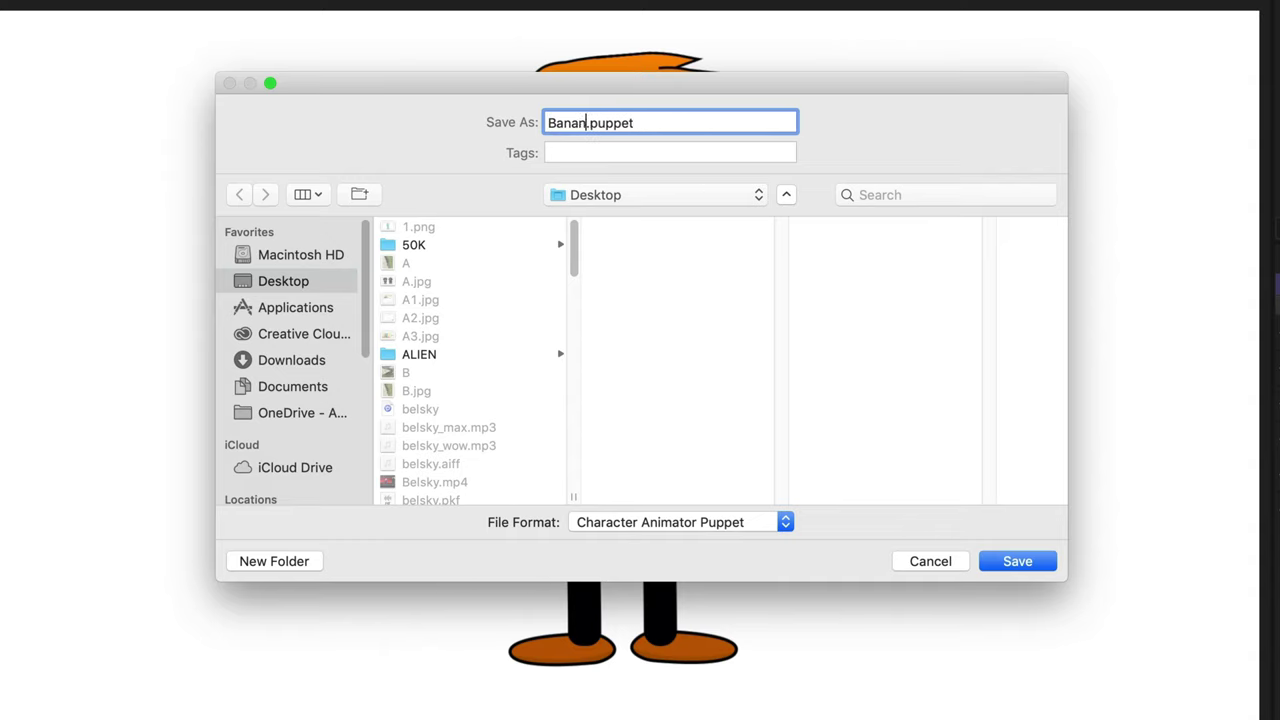
key(Return)
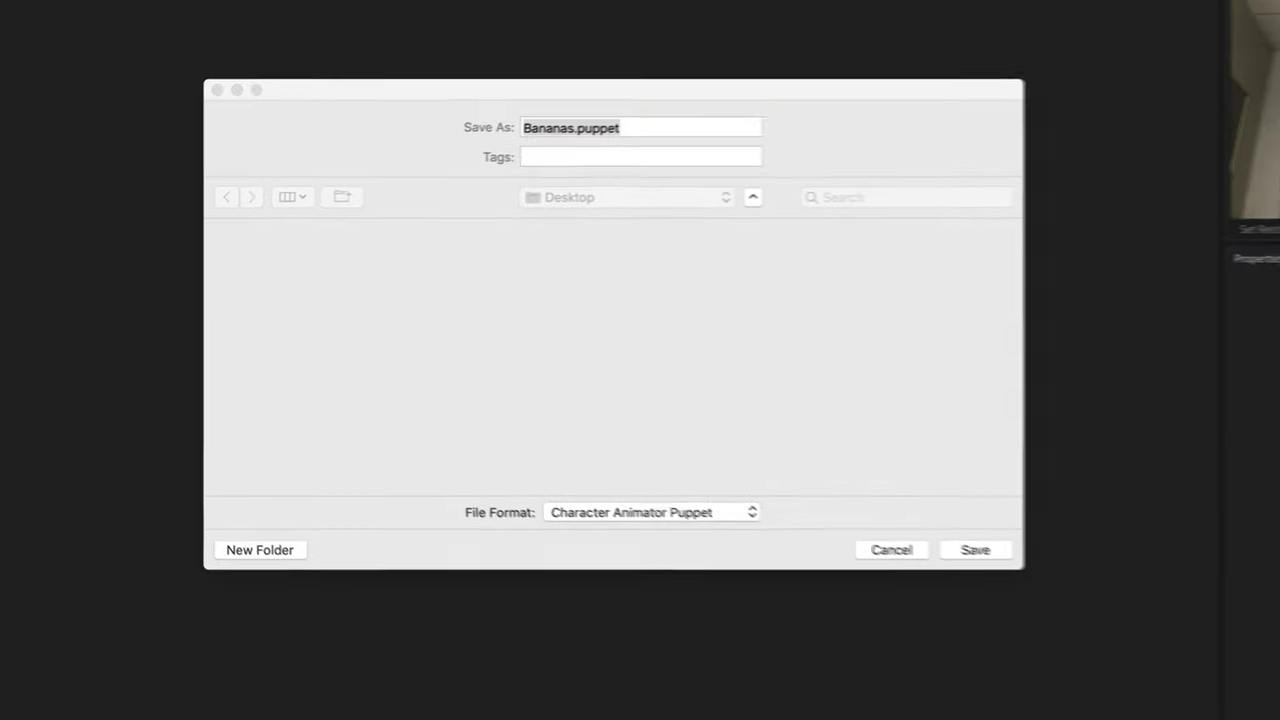